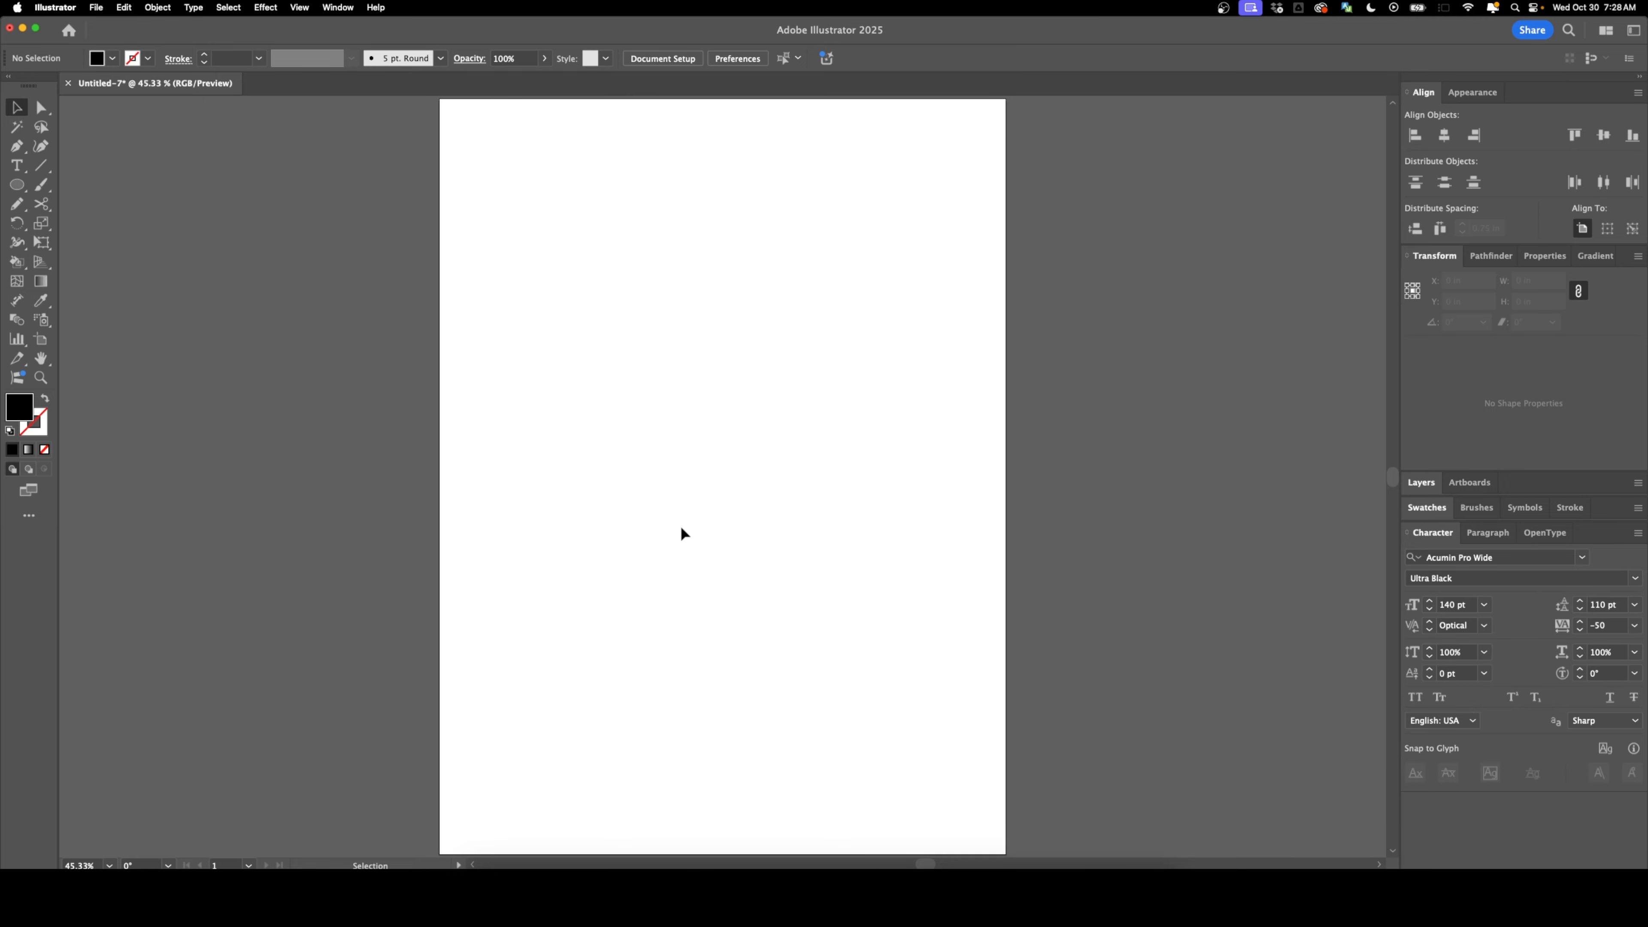
Add the text "THE WORLD / IS A / VAMPIRE" on three lines and move it to about the middle of the artboard
key("t")
left_click(570, 379)
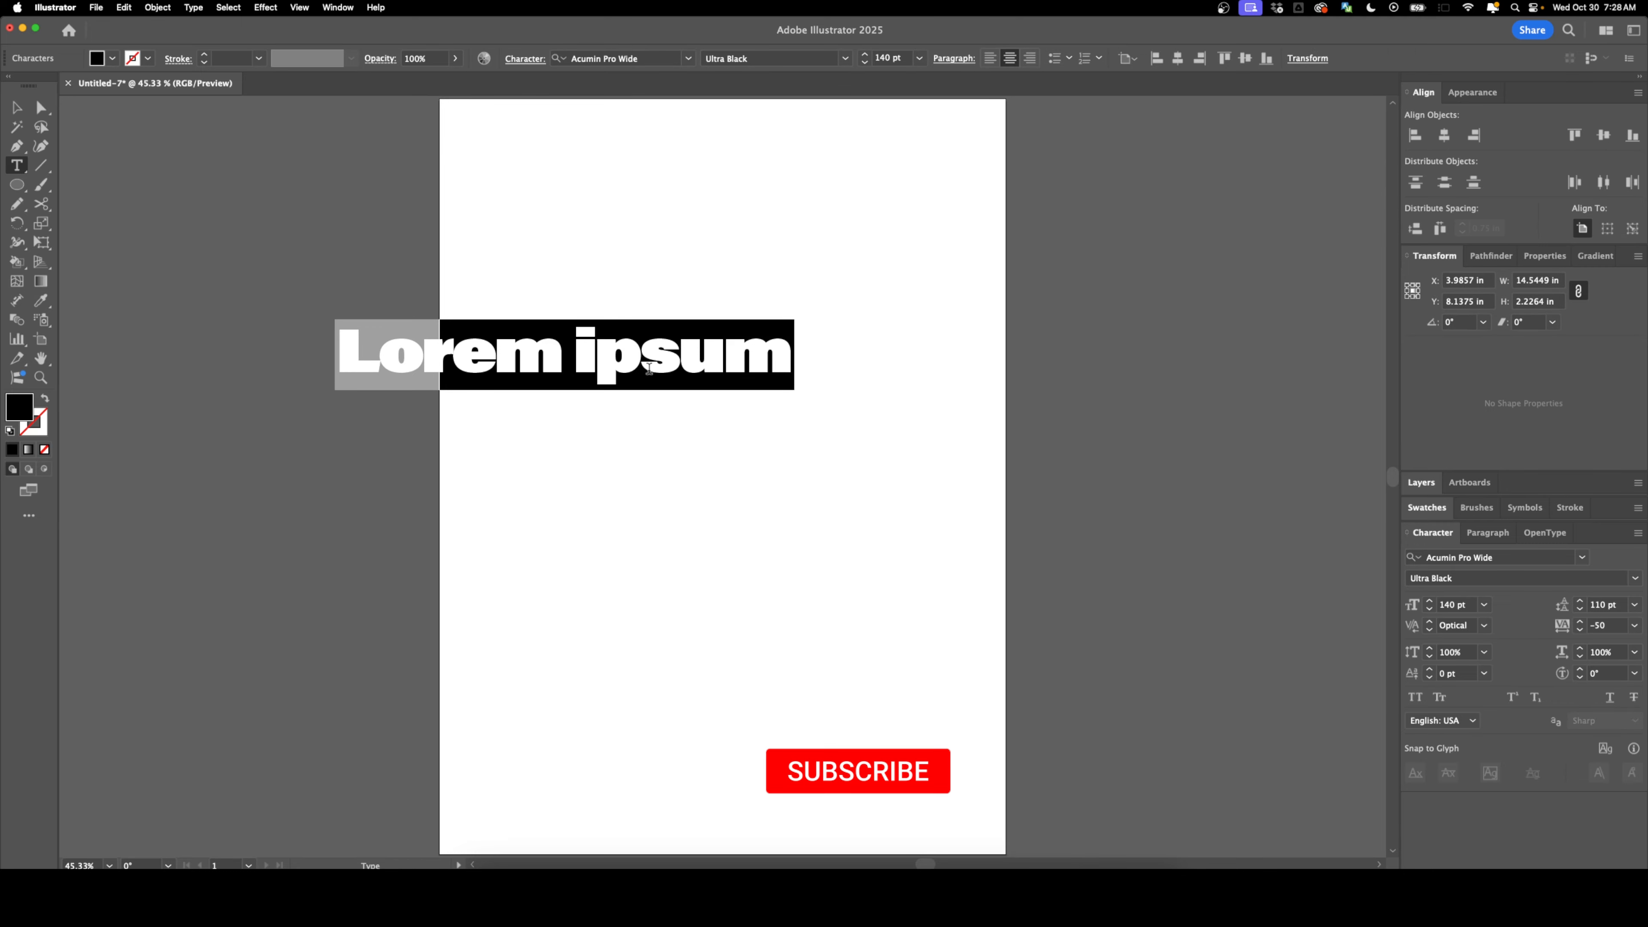
type("THE")
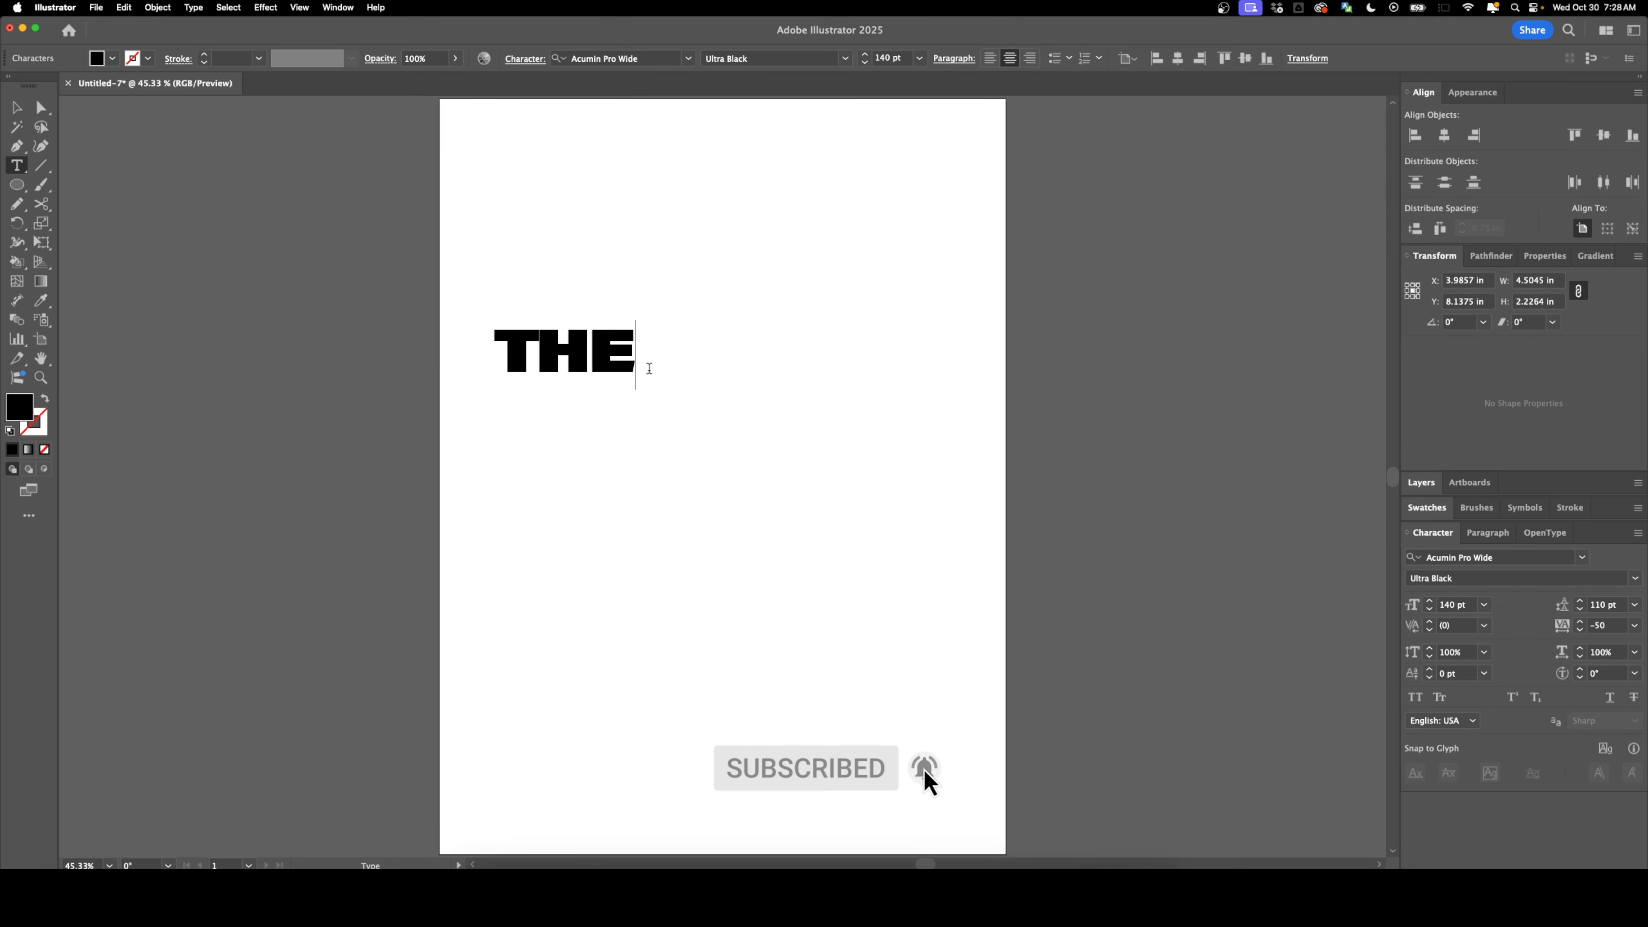
type(" WORLD IS A")
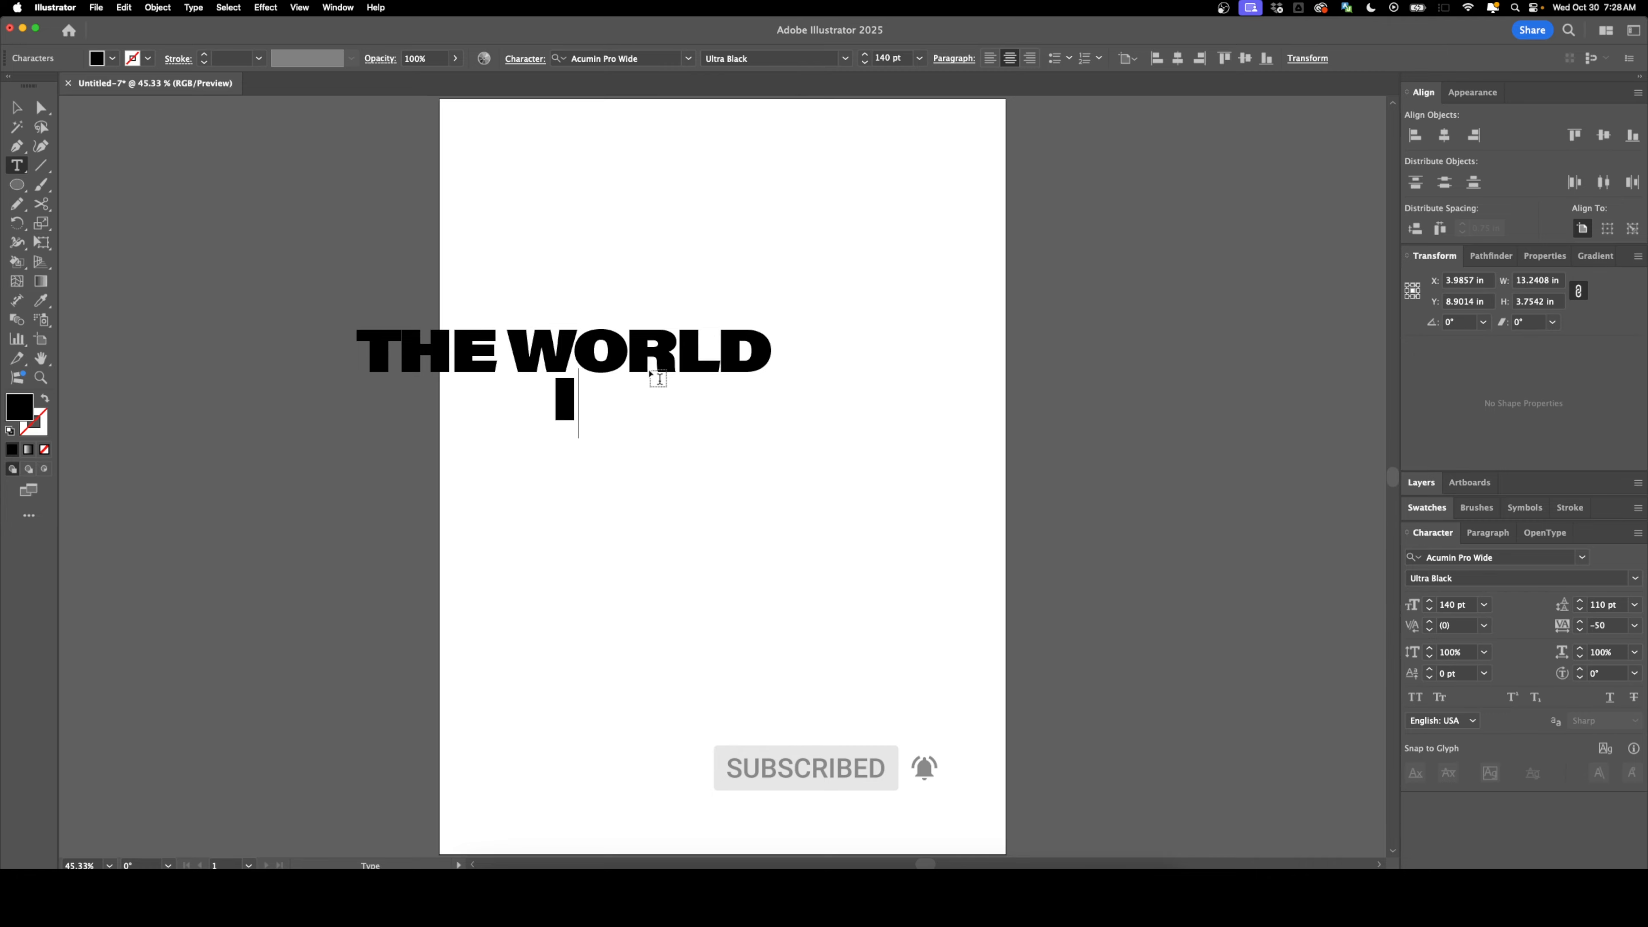
key("Return")
type("VAMPIRE")
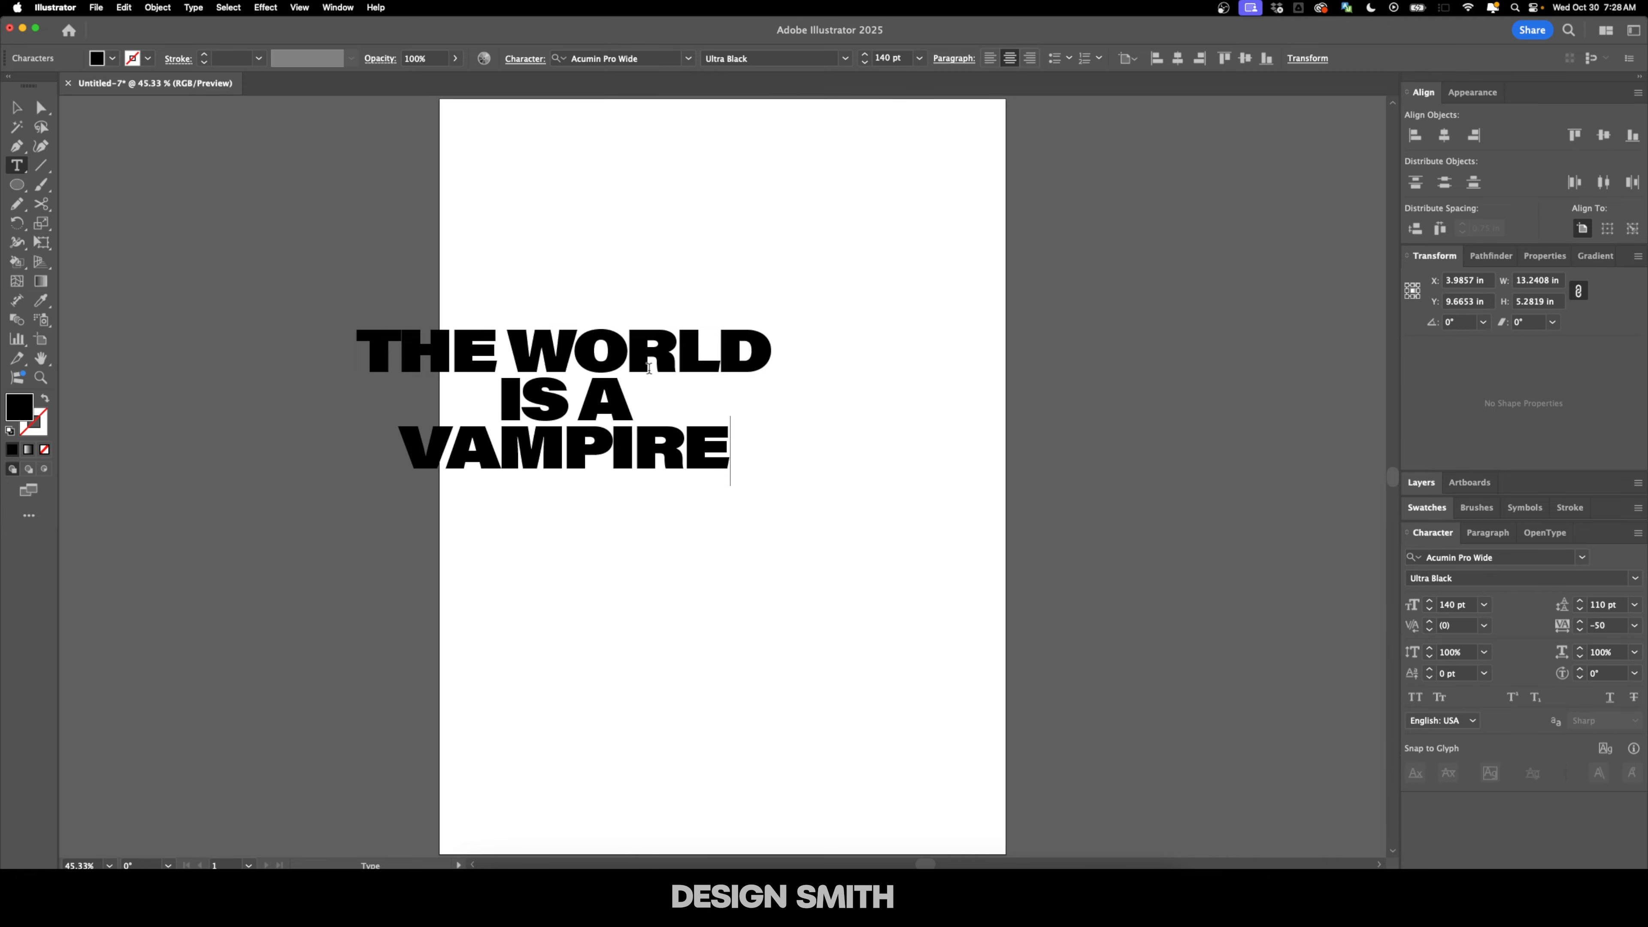
key("Escape")
left_click_drag(592, 422, 739, 521)
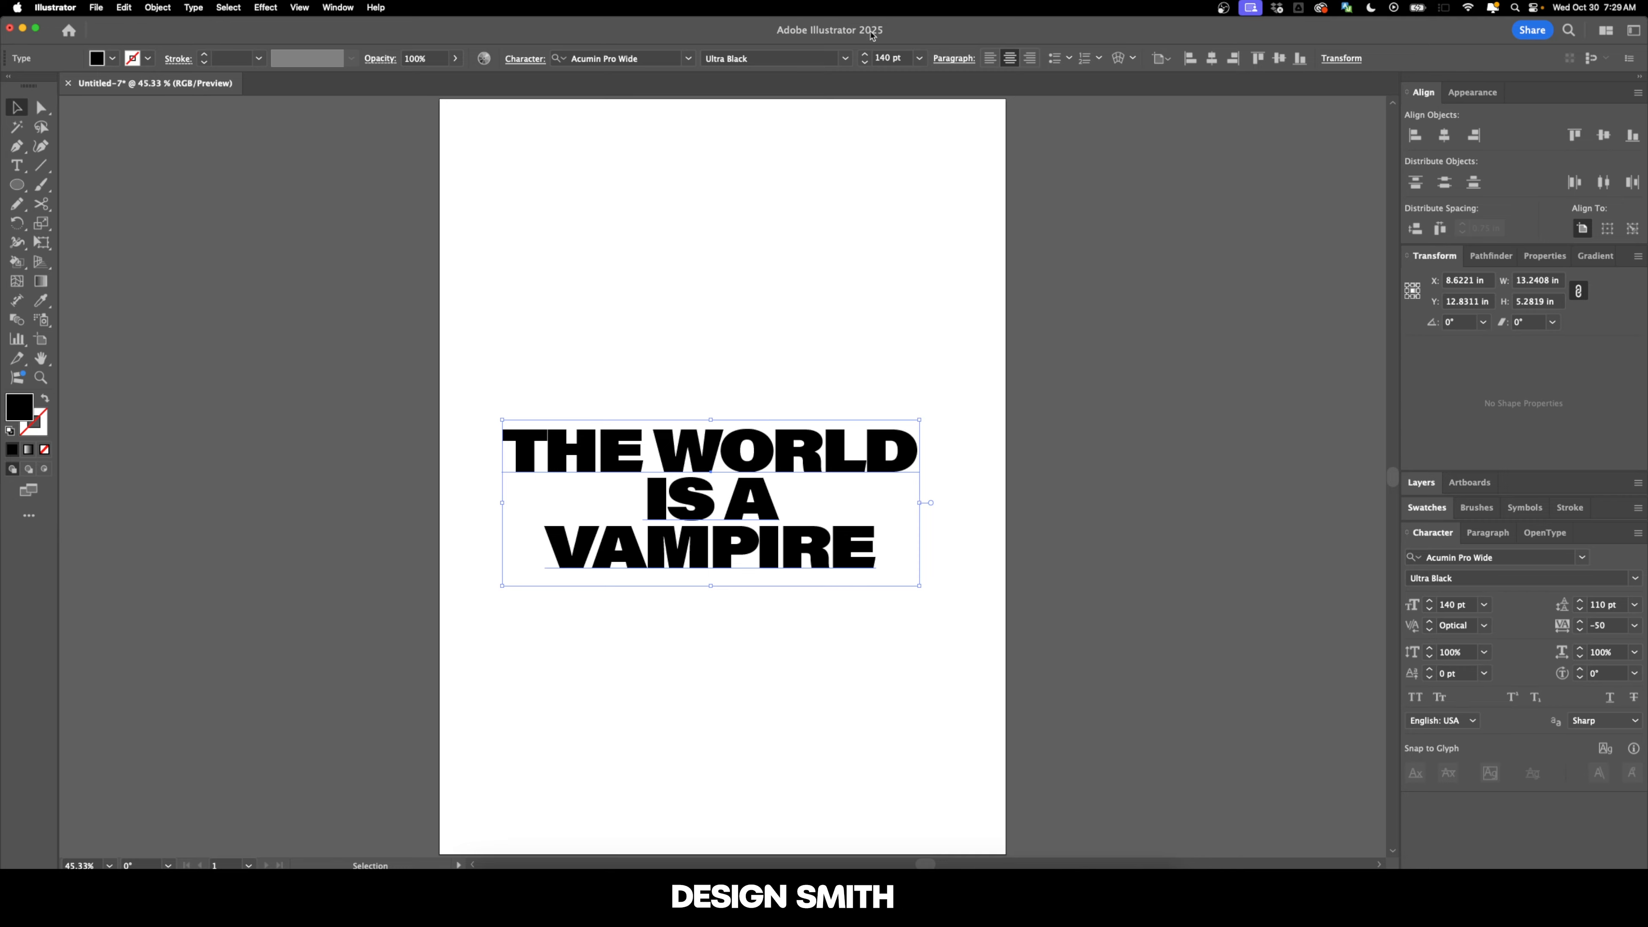
Preview the font styles, keep Ultra Black, and change the text's font to Acumin Variable Concept
left_click(852, 57)
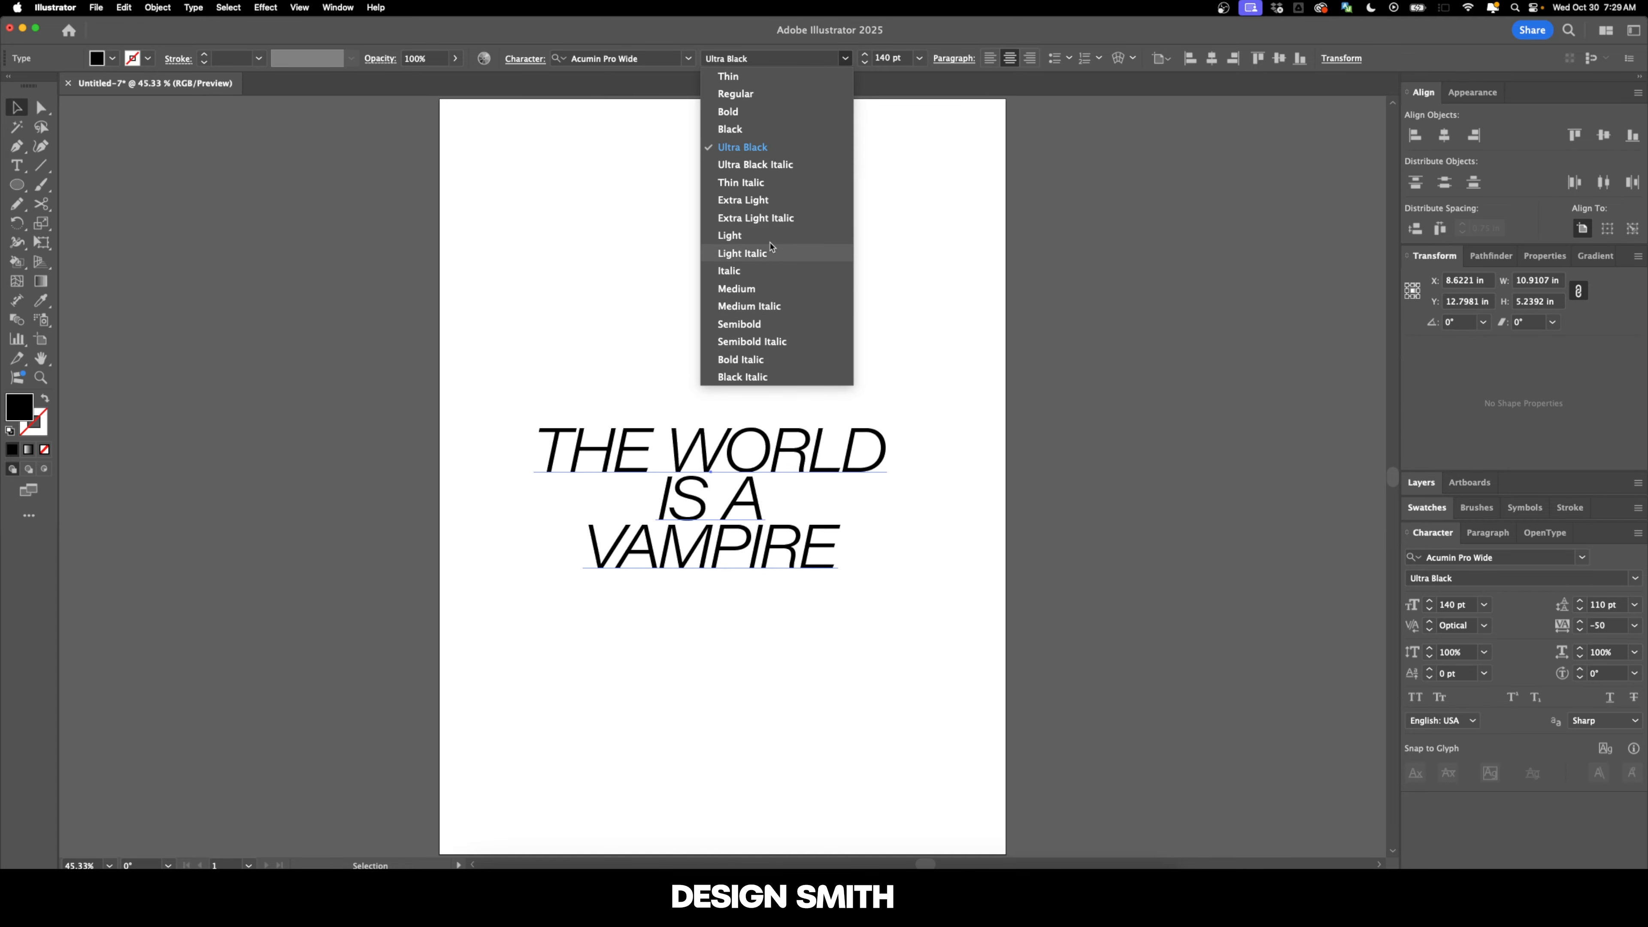
left_click(772, 152)
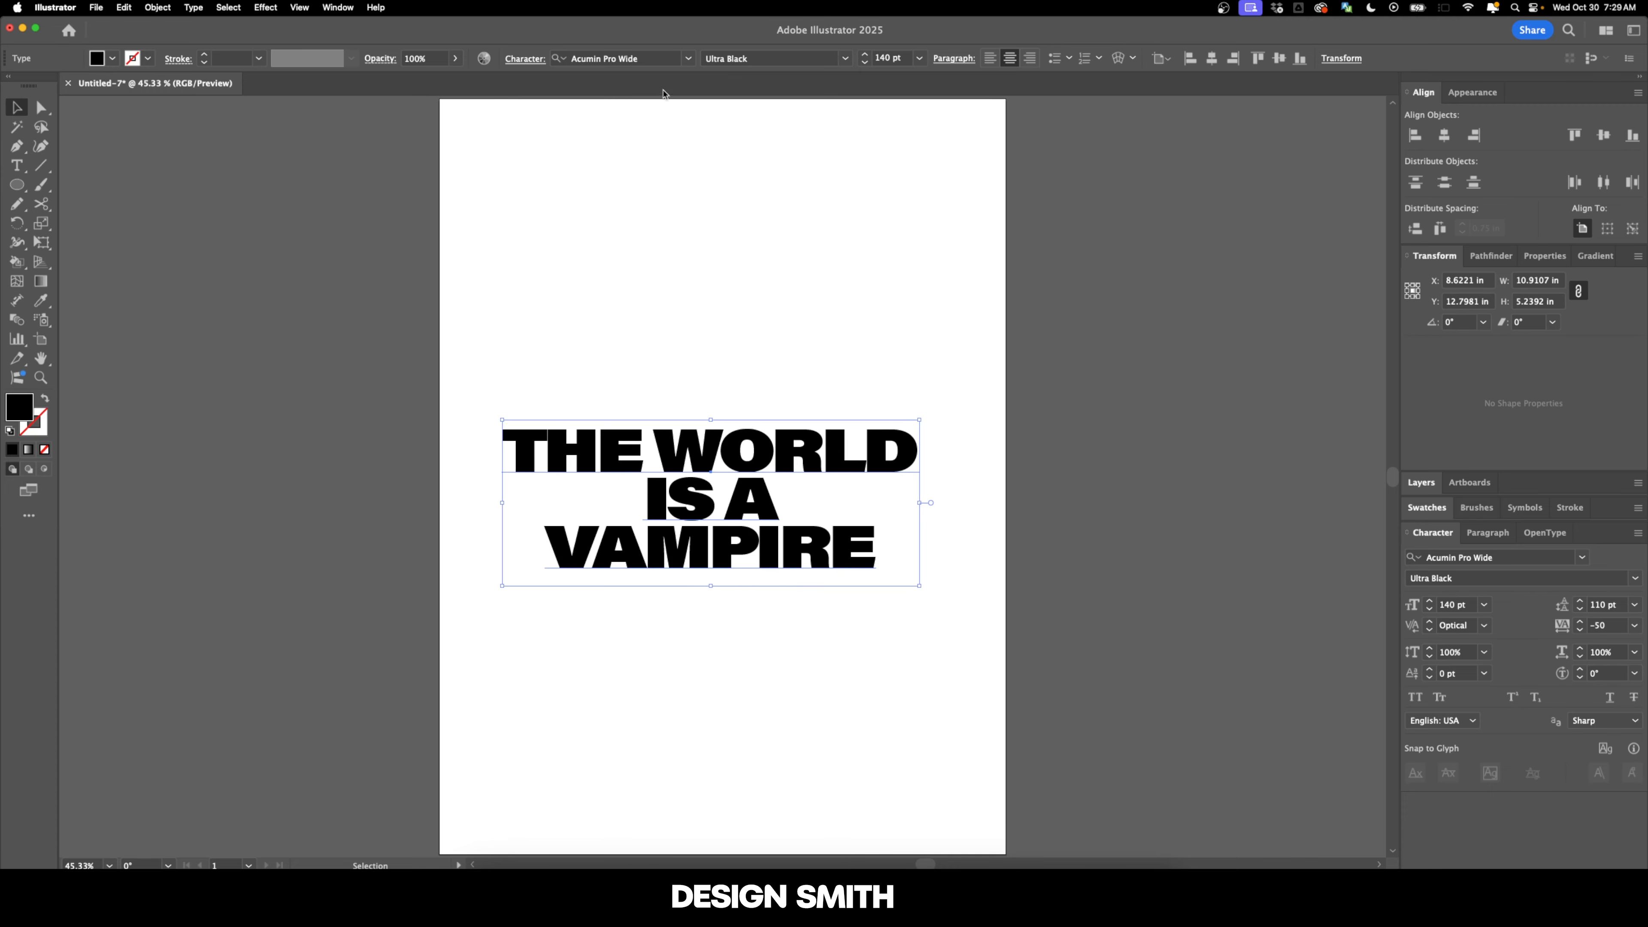
left_click(689, 58)
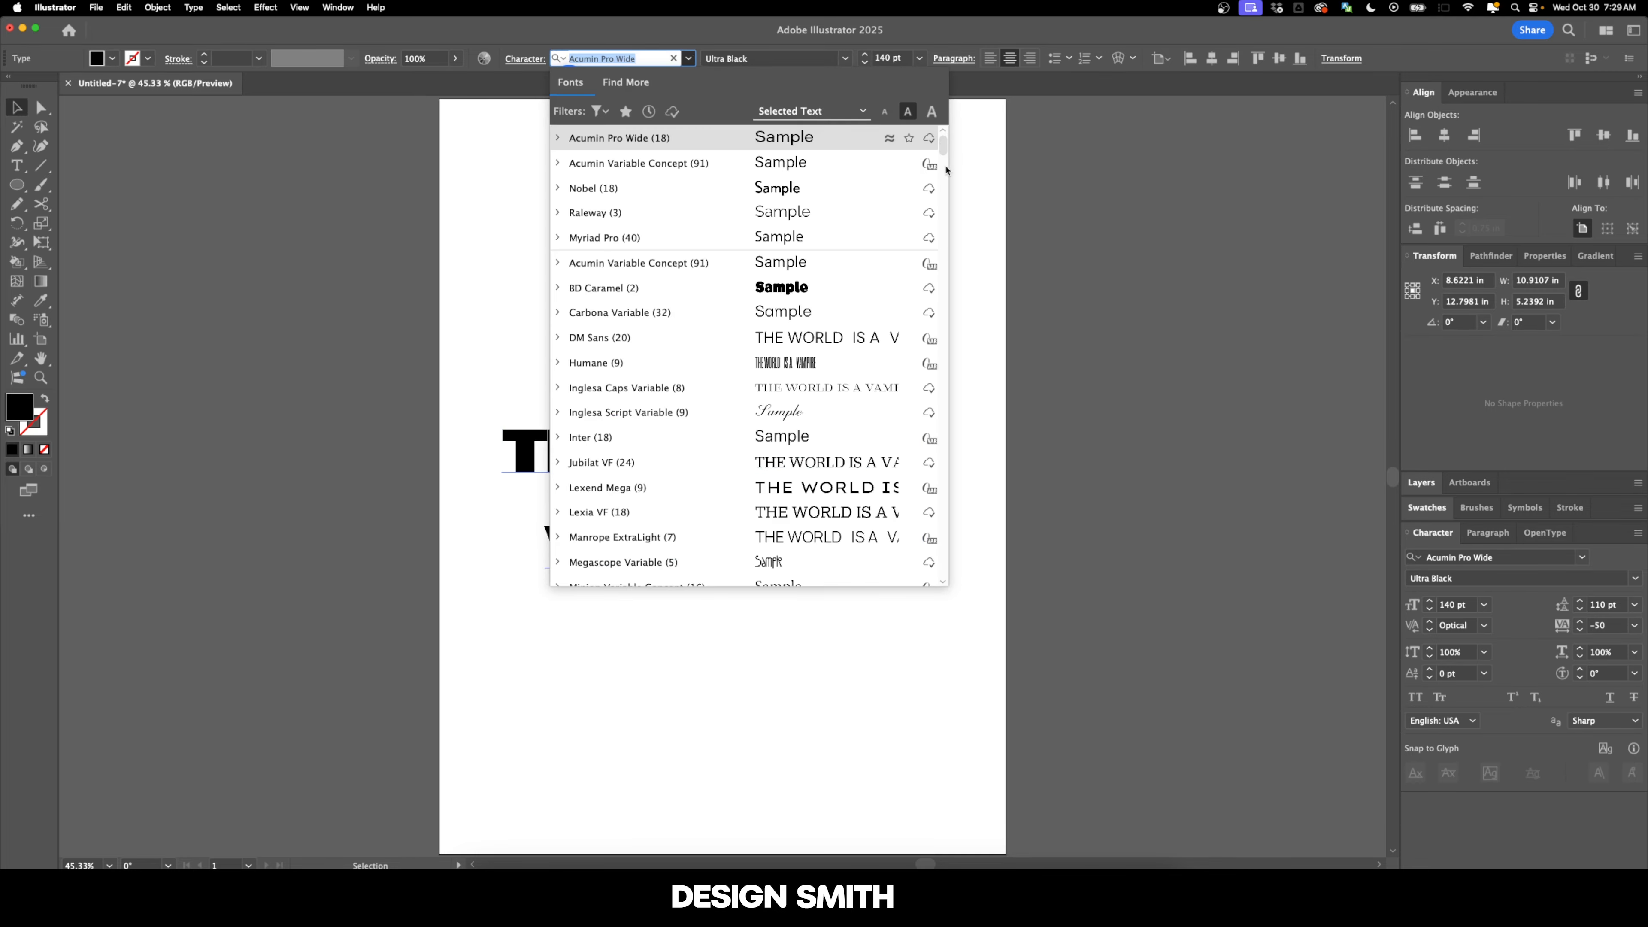
scroll(947, 169, "down", 5)
scroll(947, 170, "up", 5)
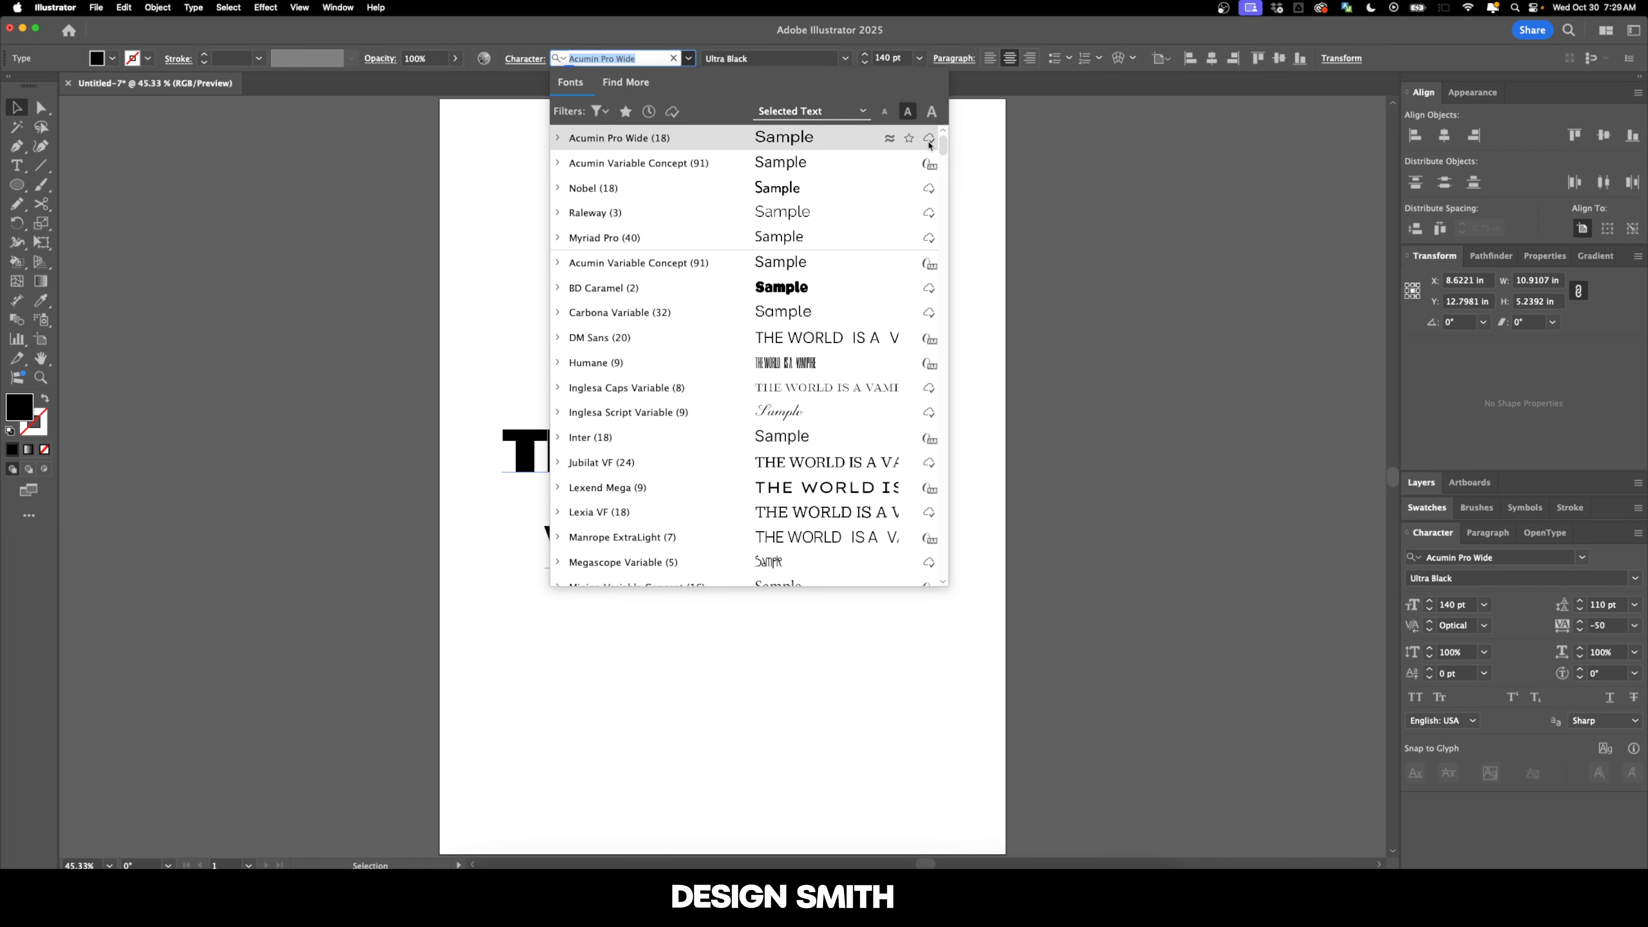
left_click(720, 162)
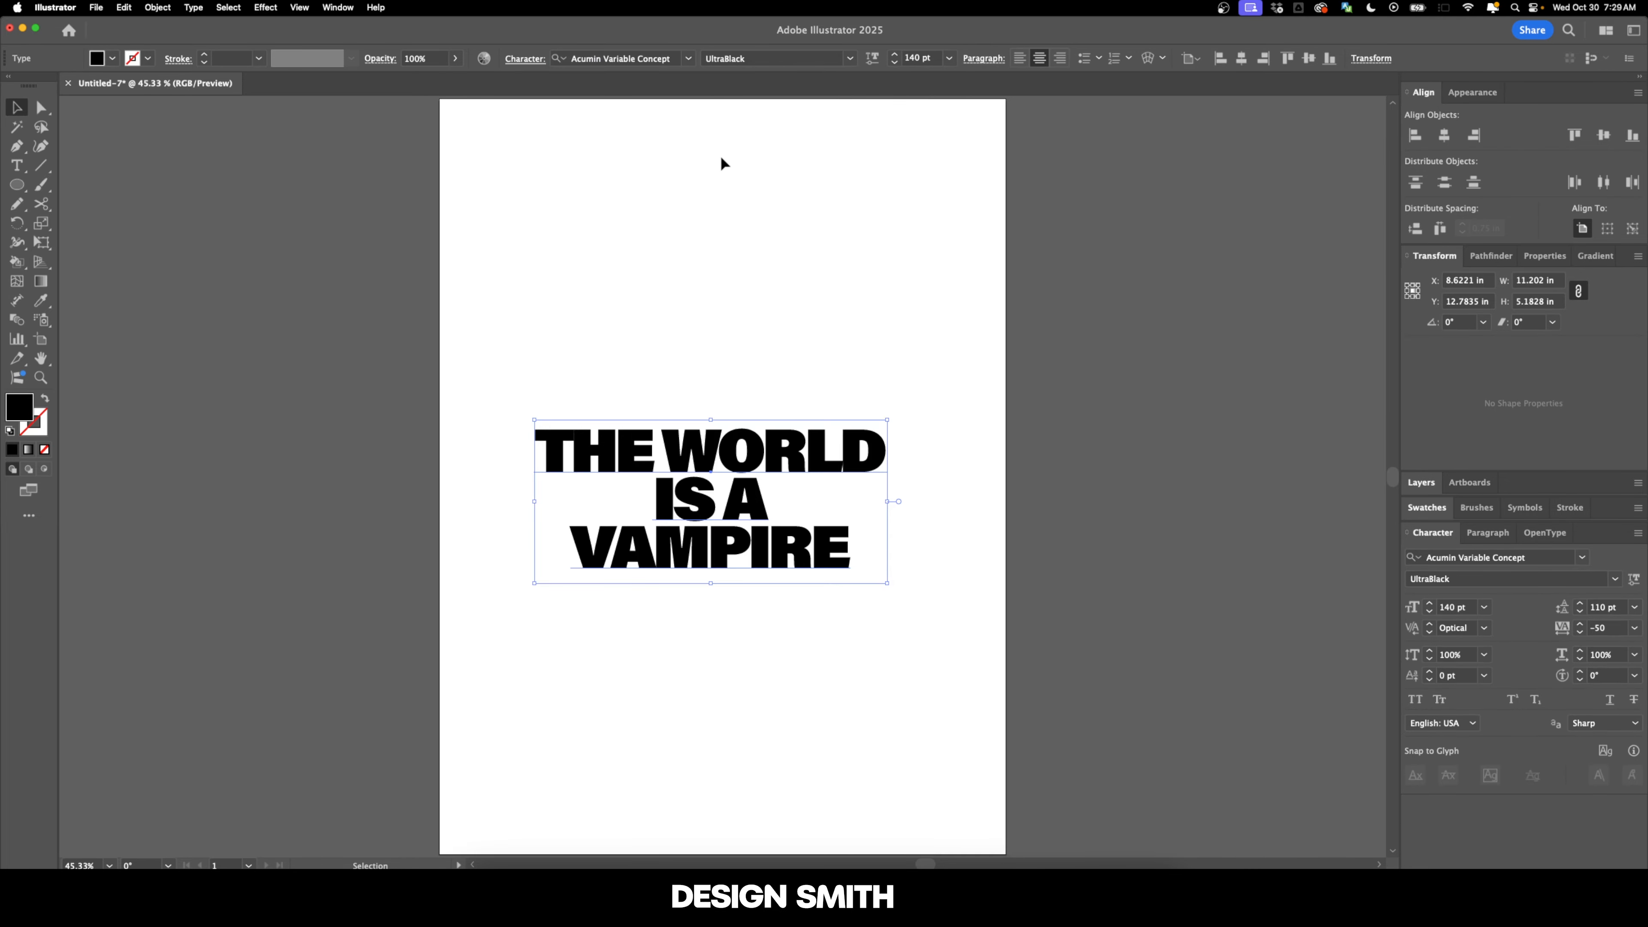
left_click(872, 59)
left_click(850, 60)
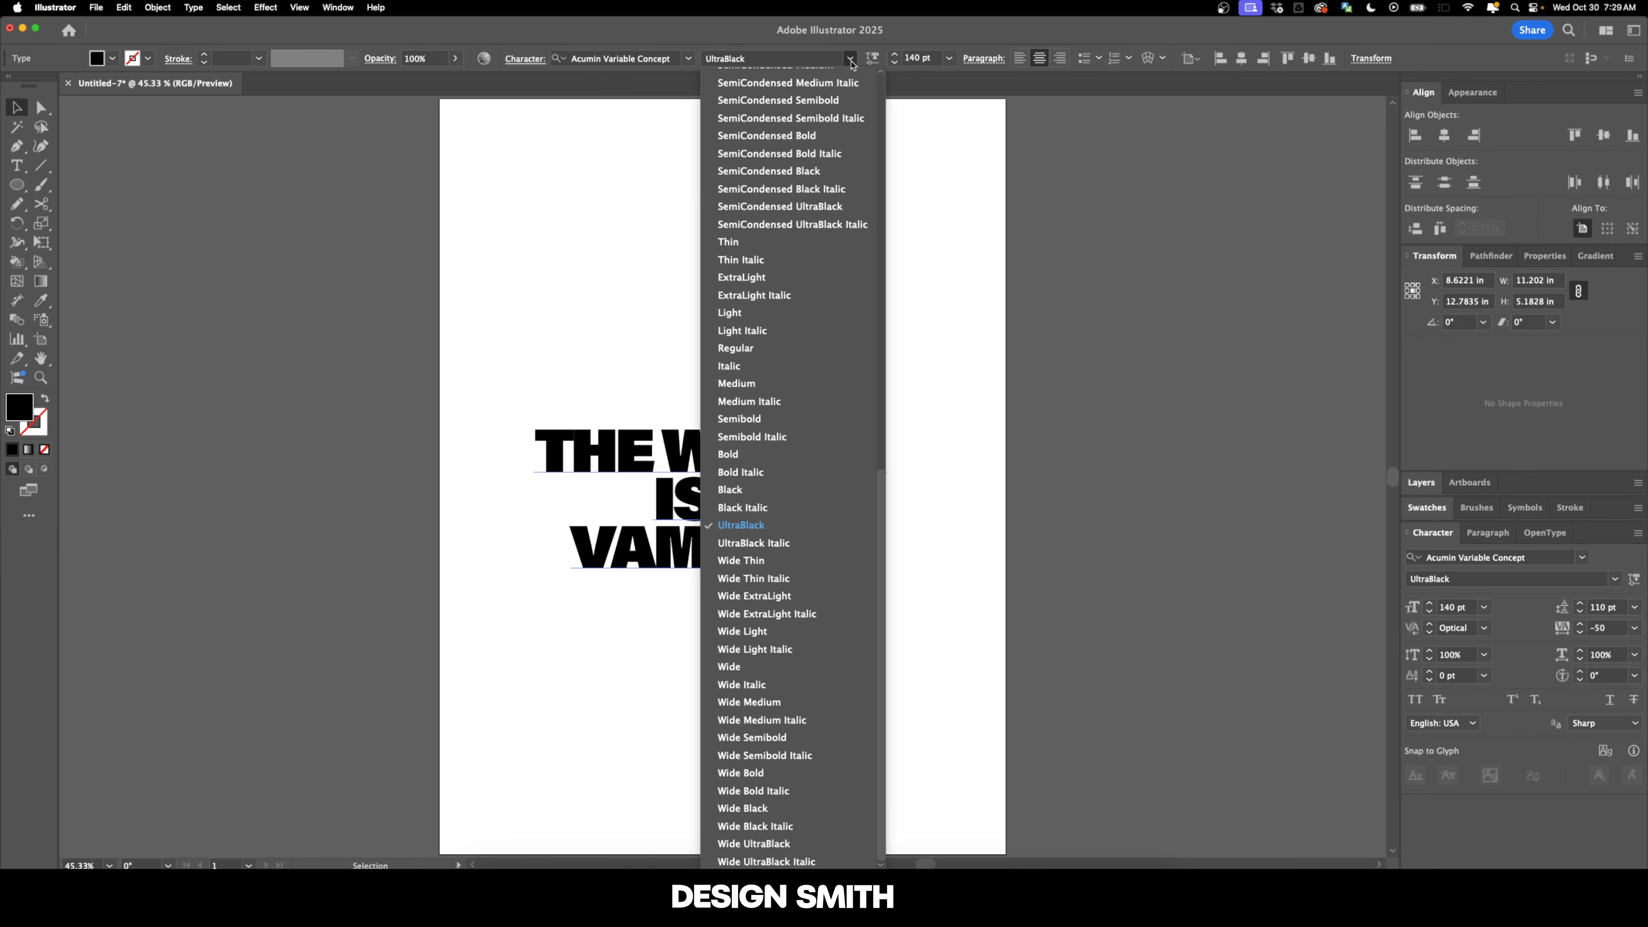
left_click_drag(881, 514, 894, 95)
scroll(833, 260, "down", 15)
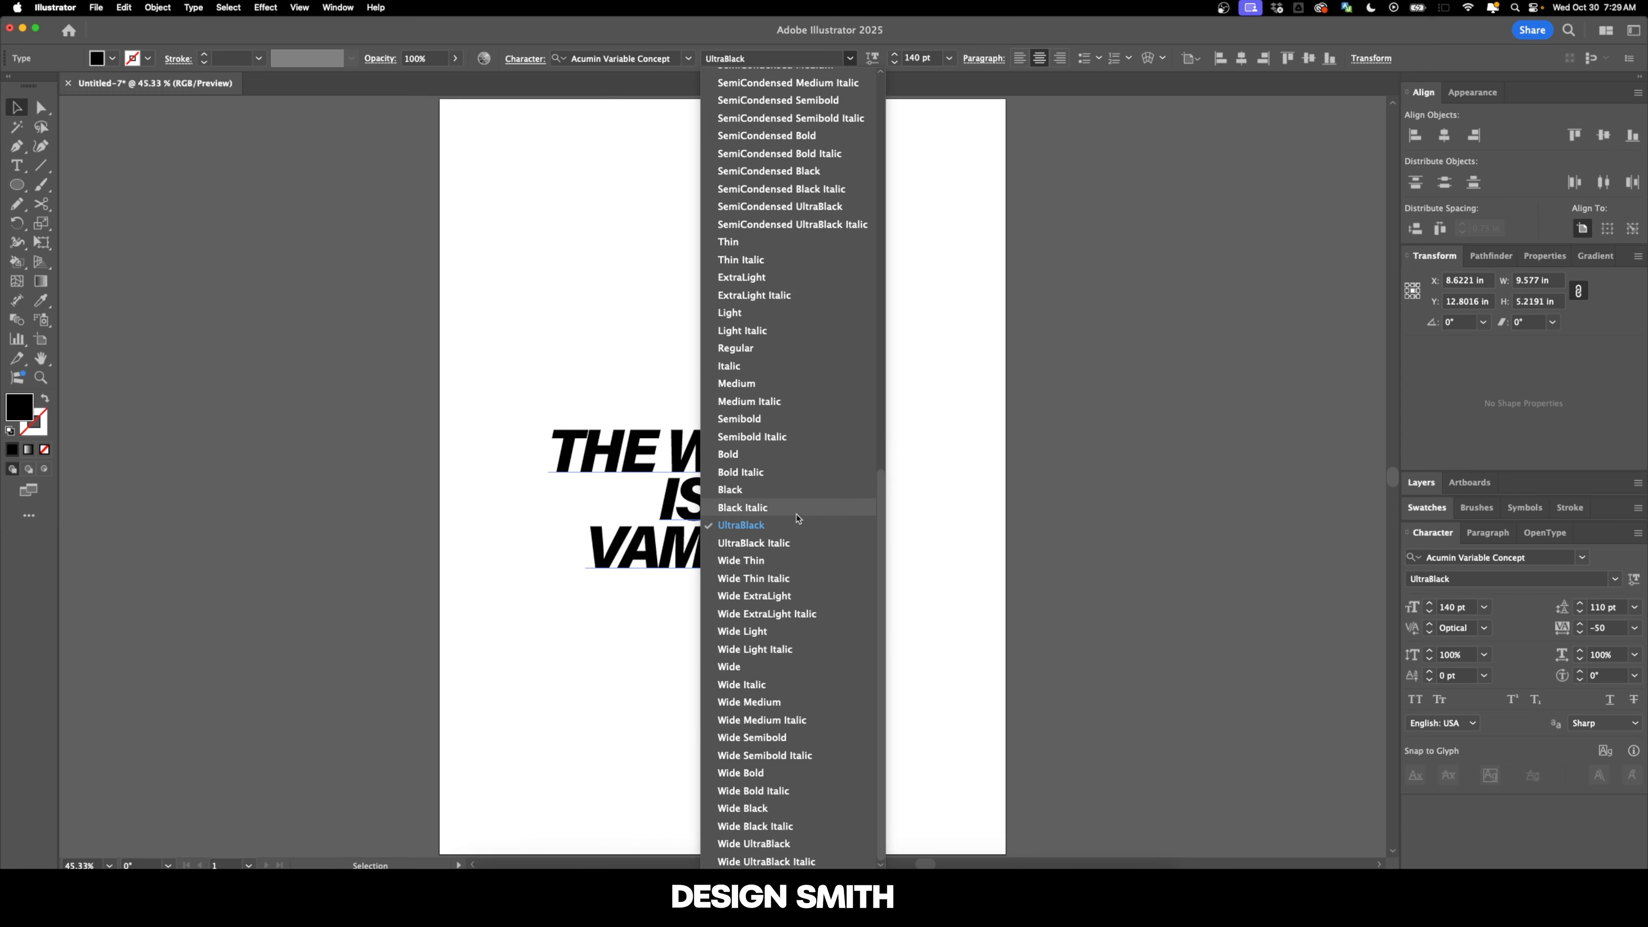
key("Escape")
Set the text's variable font width to 115, with weight 900 and slant 0
left_click(871, 60)
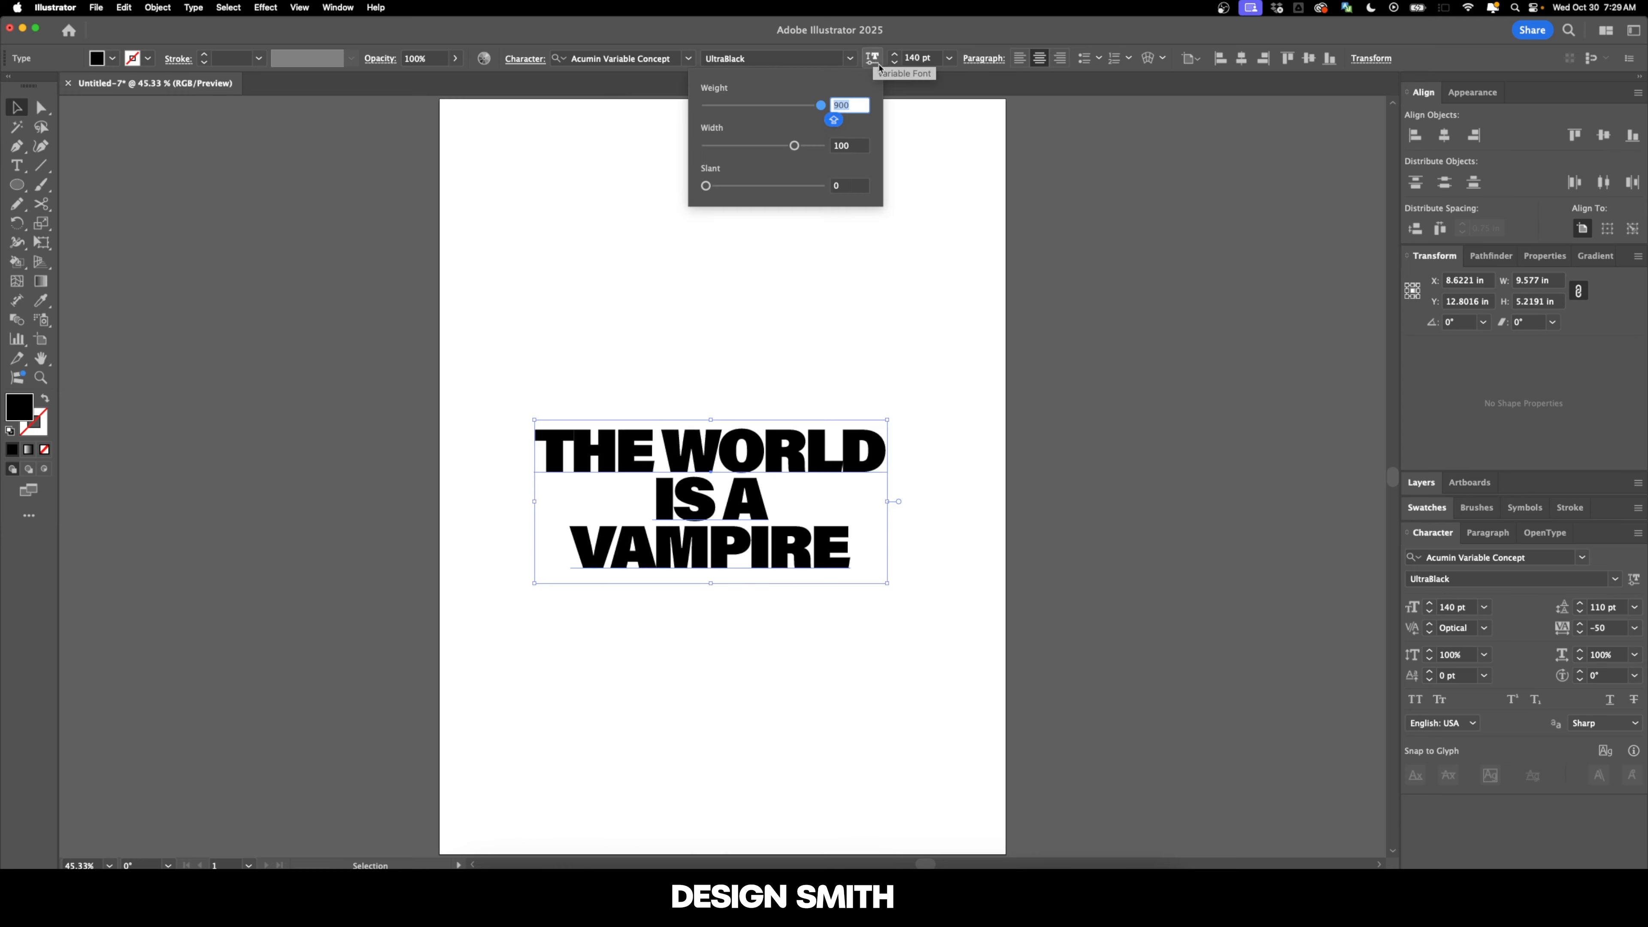
left_click_drag(821, 110, 824, 147)
left_click_drag(707, 187, 589, 202)
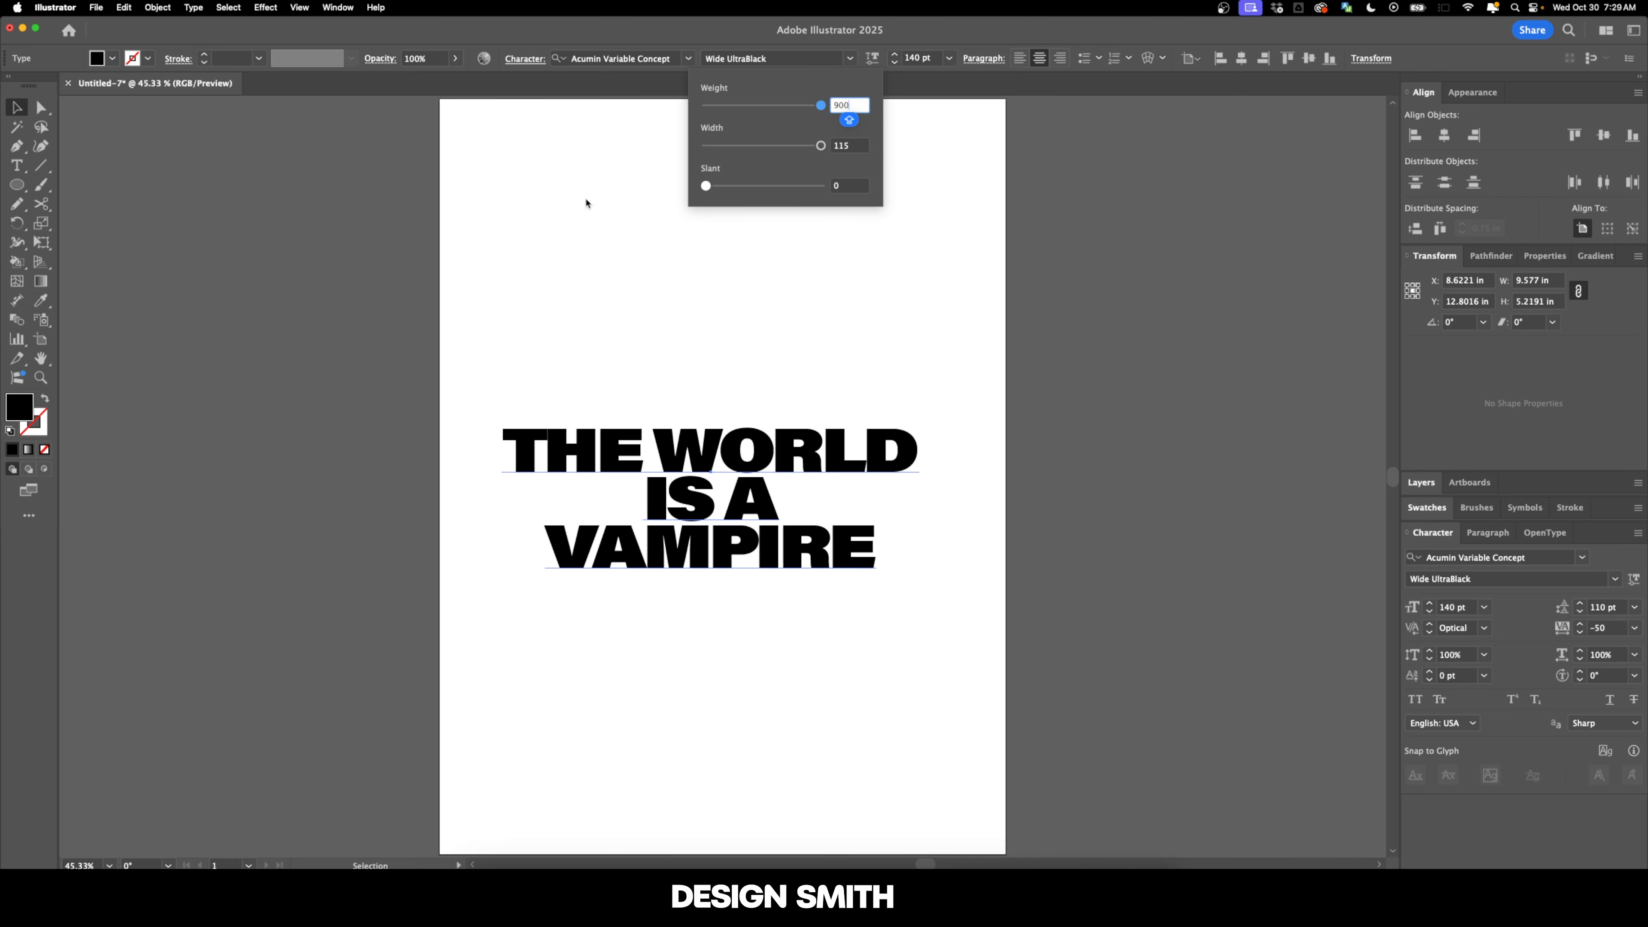
left_click(863, 315)
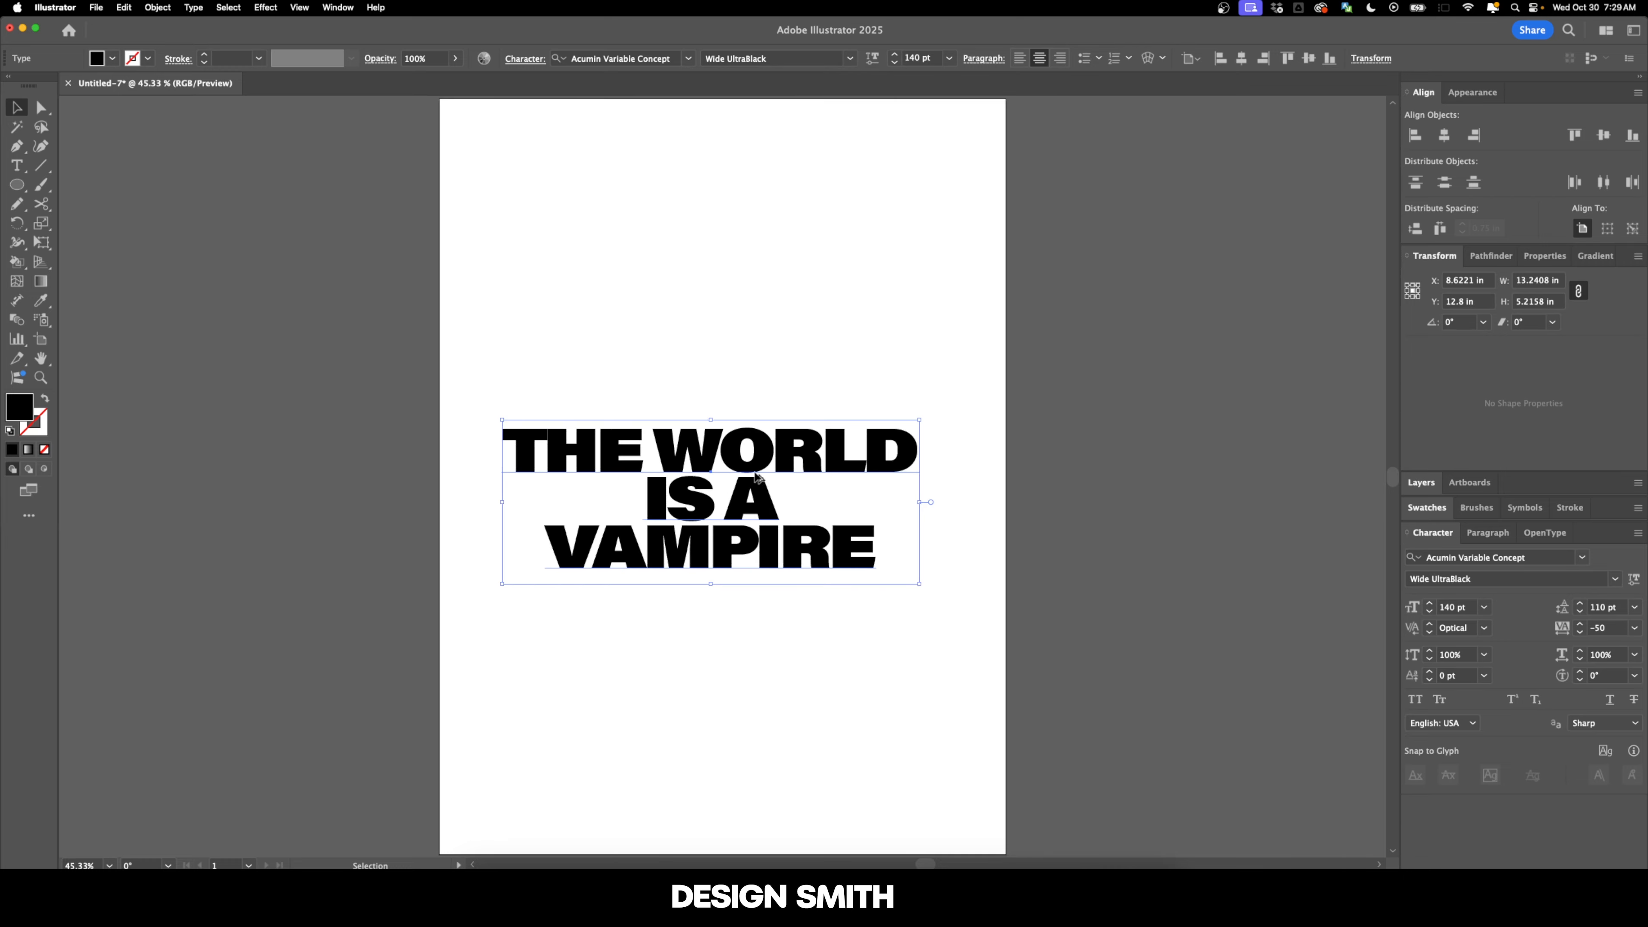
Adjust the kerning between the T and H of the word THE
key("super+equal")
key("super+equal")
left_click_drag(778, 403, 817, 309)
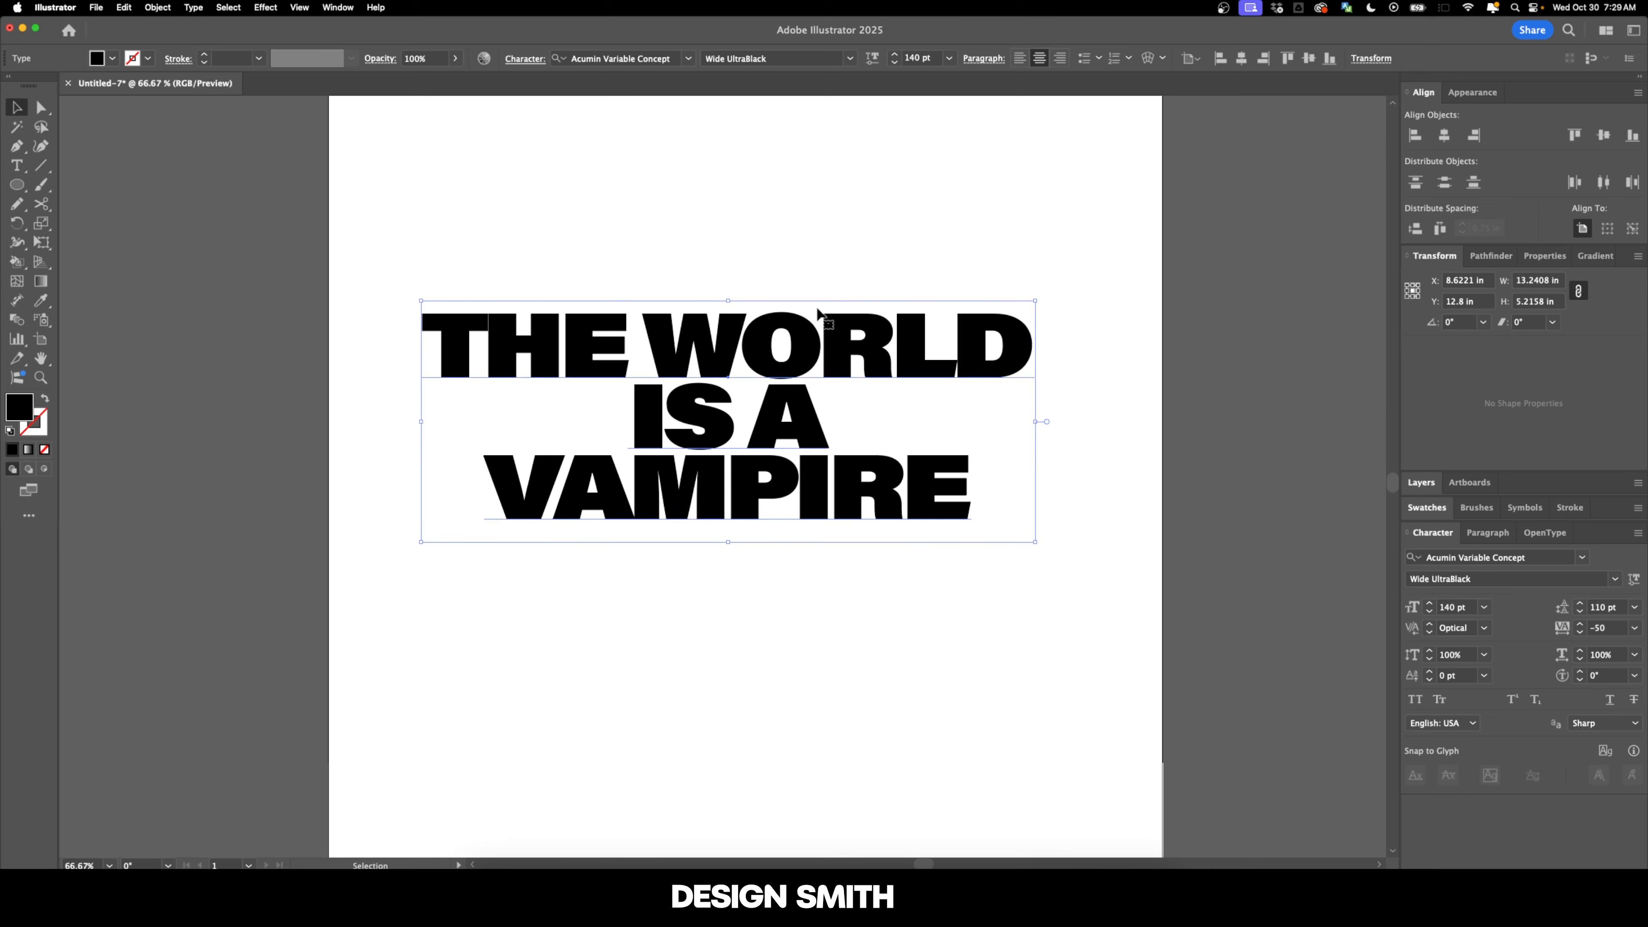
left_click(807, 230)
key("t")
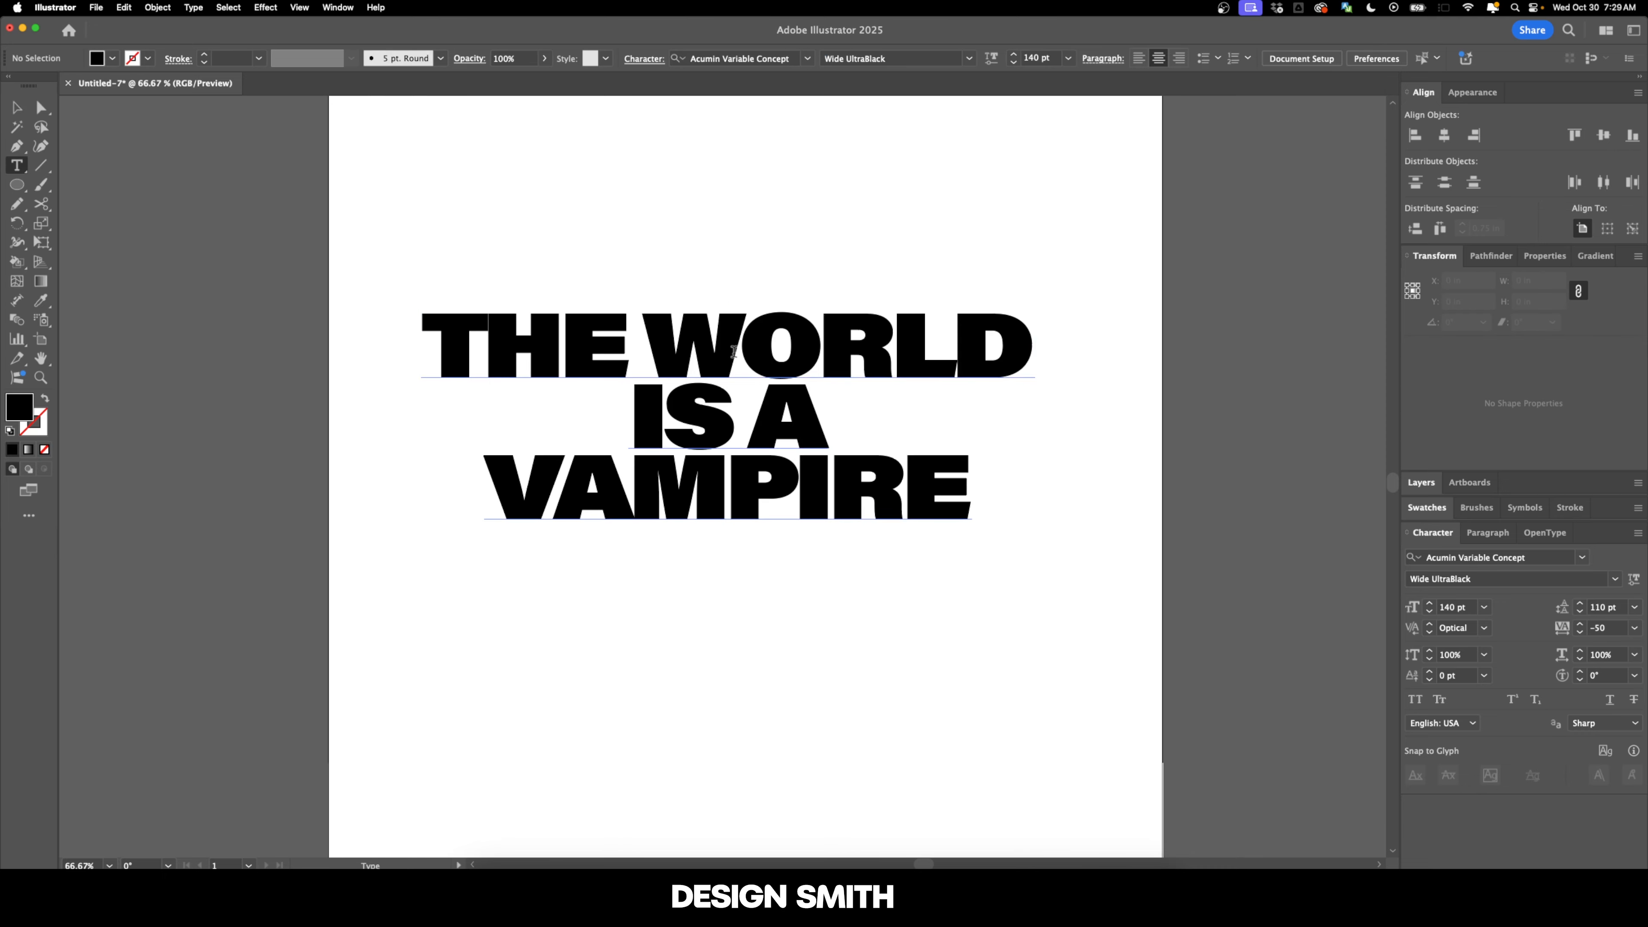
left_click(733, 351)
key("Up")
key("Right")
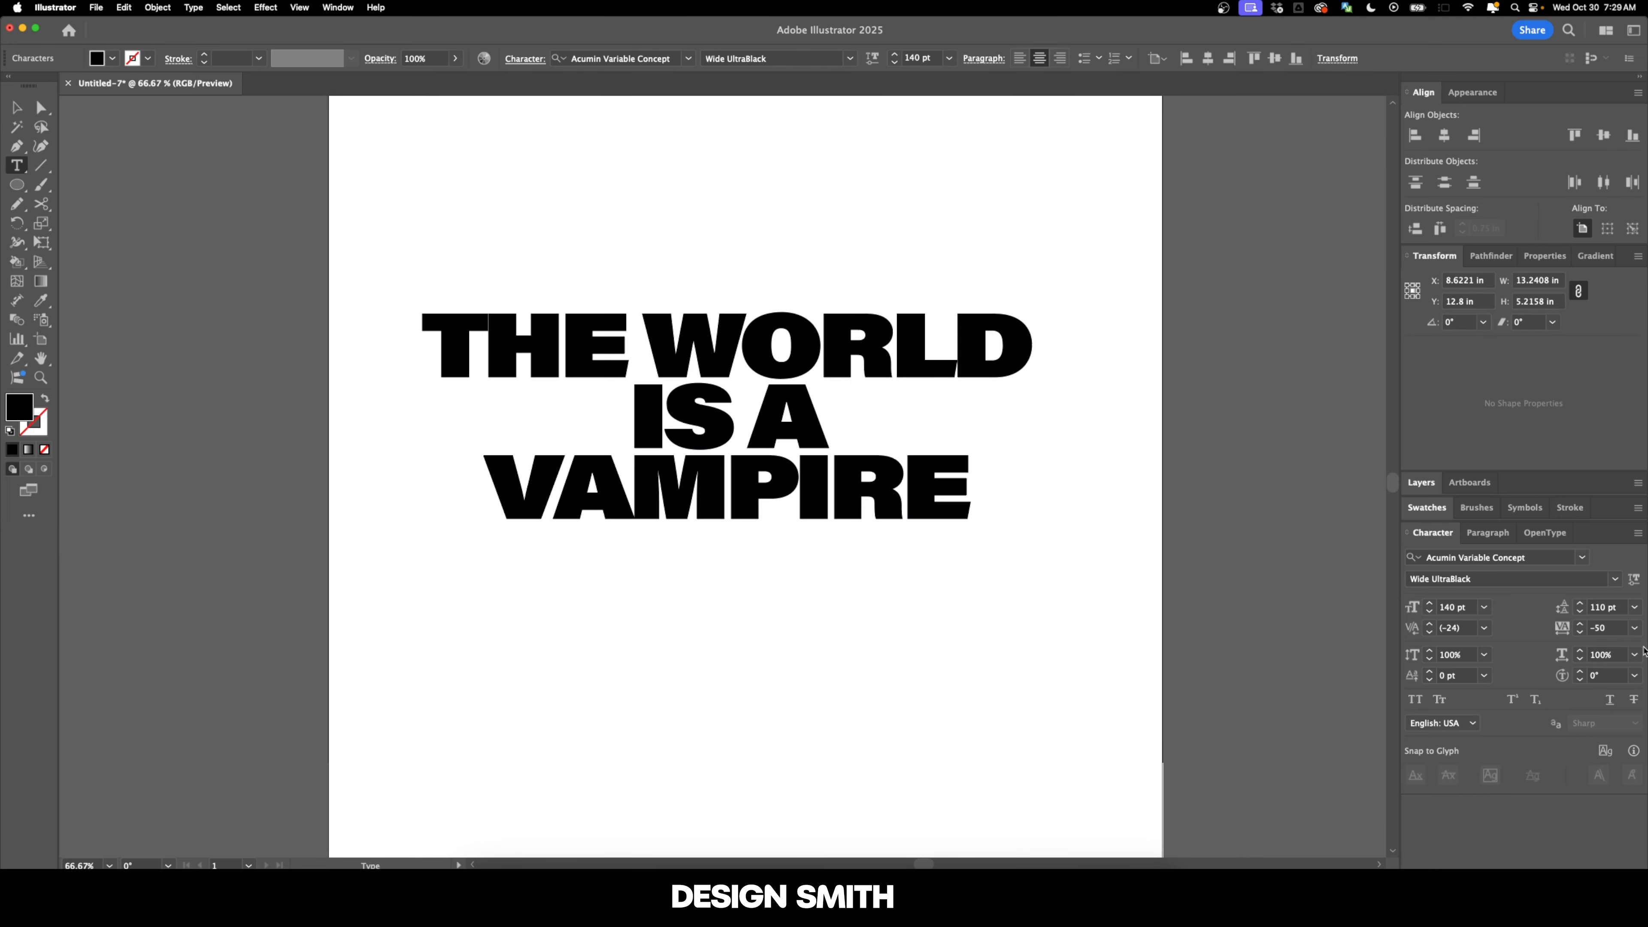
left_click(1460, 628)
type("10")
key("Return")
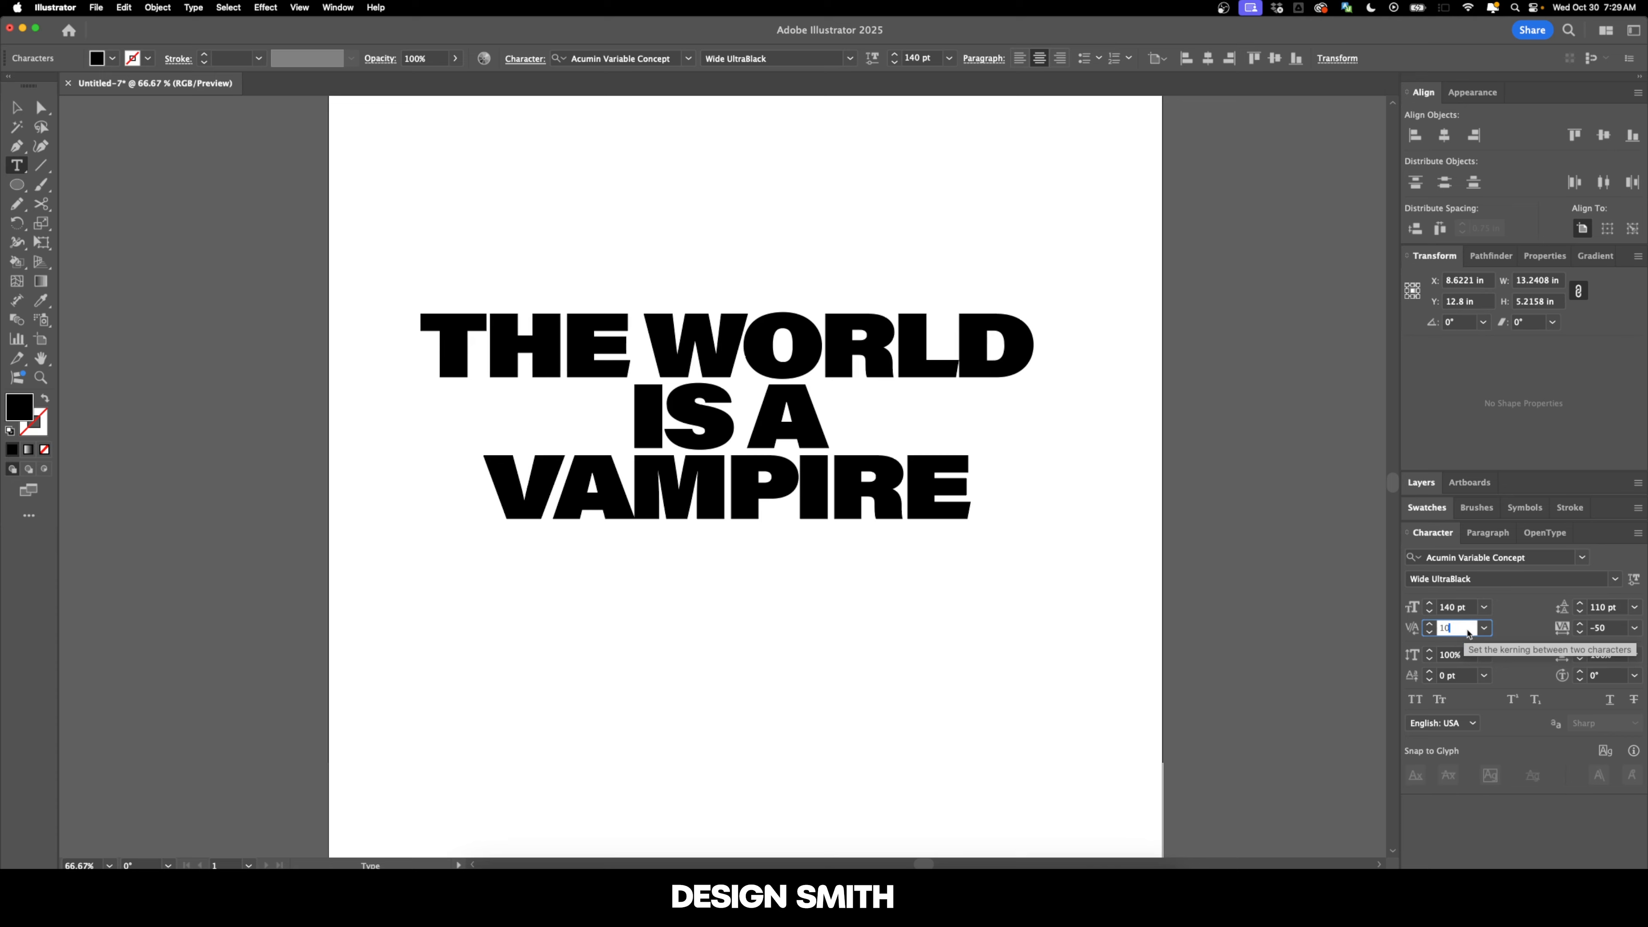
key("shift+Down")
key("Return")
Set the kerning between the H and E of THE to -40
left_click(1469, 633)
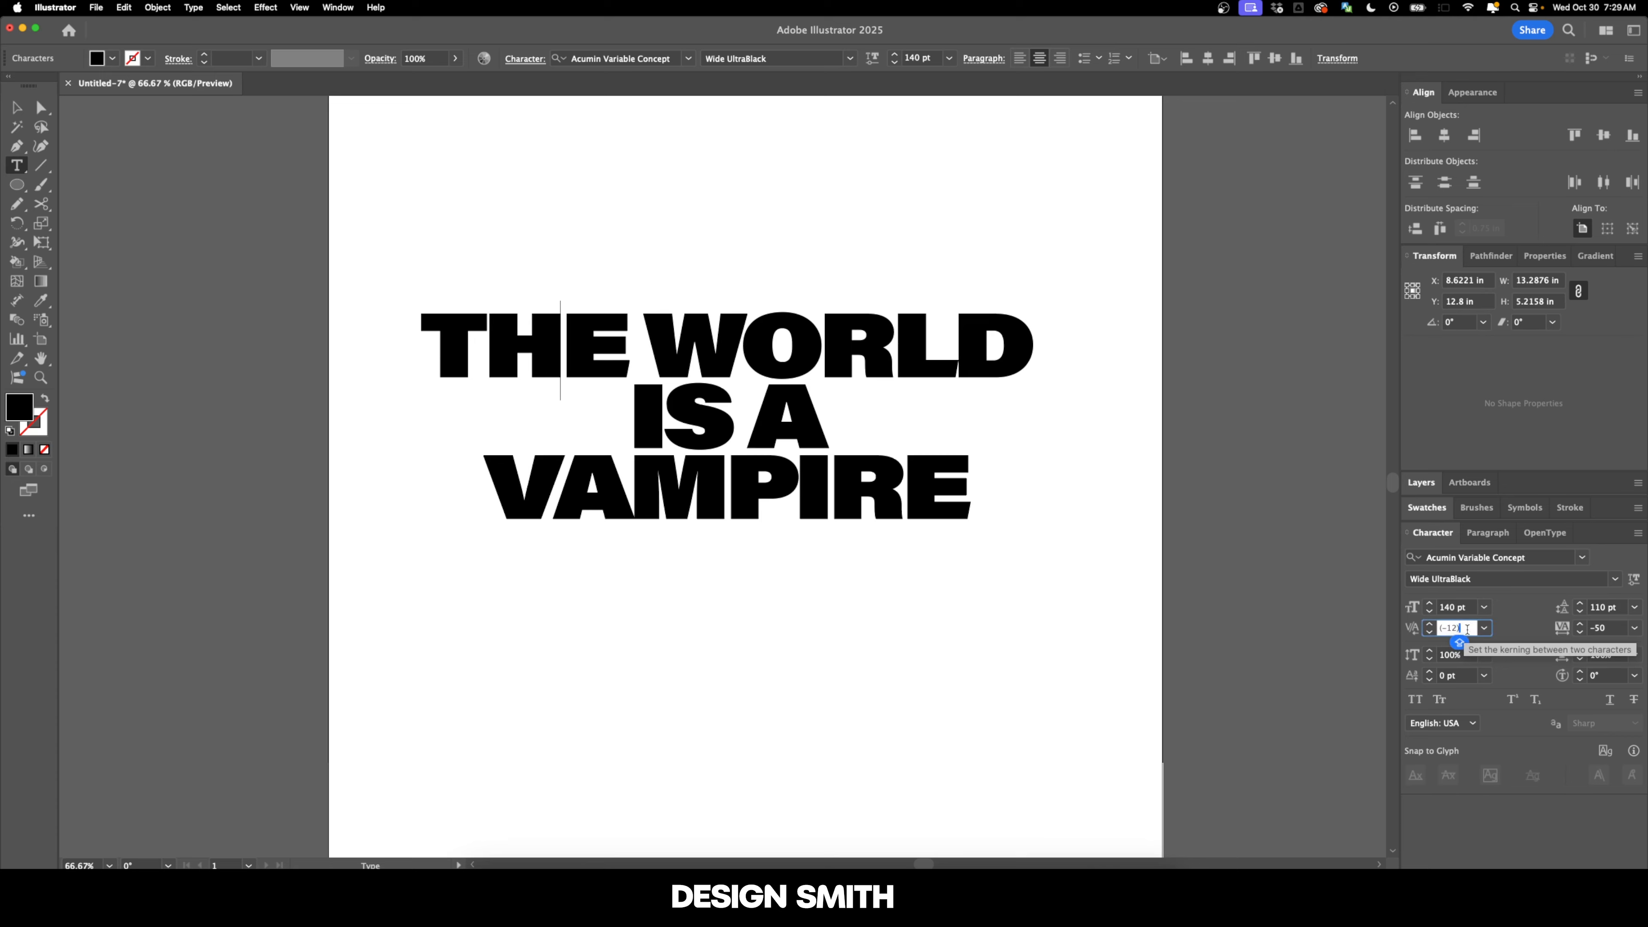
type("-40")
key("Return")
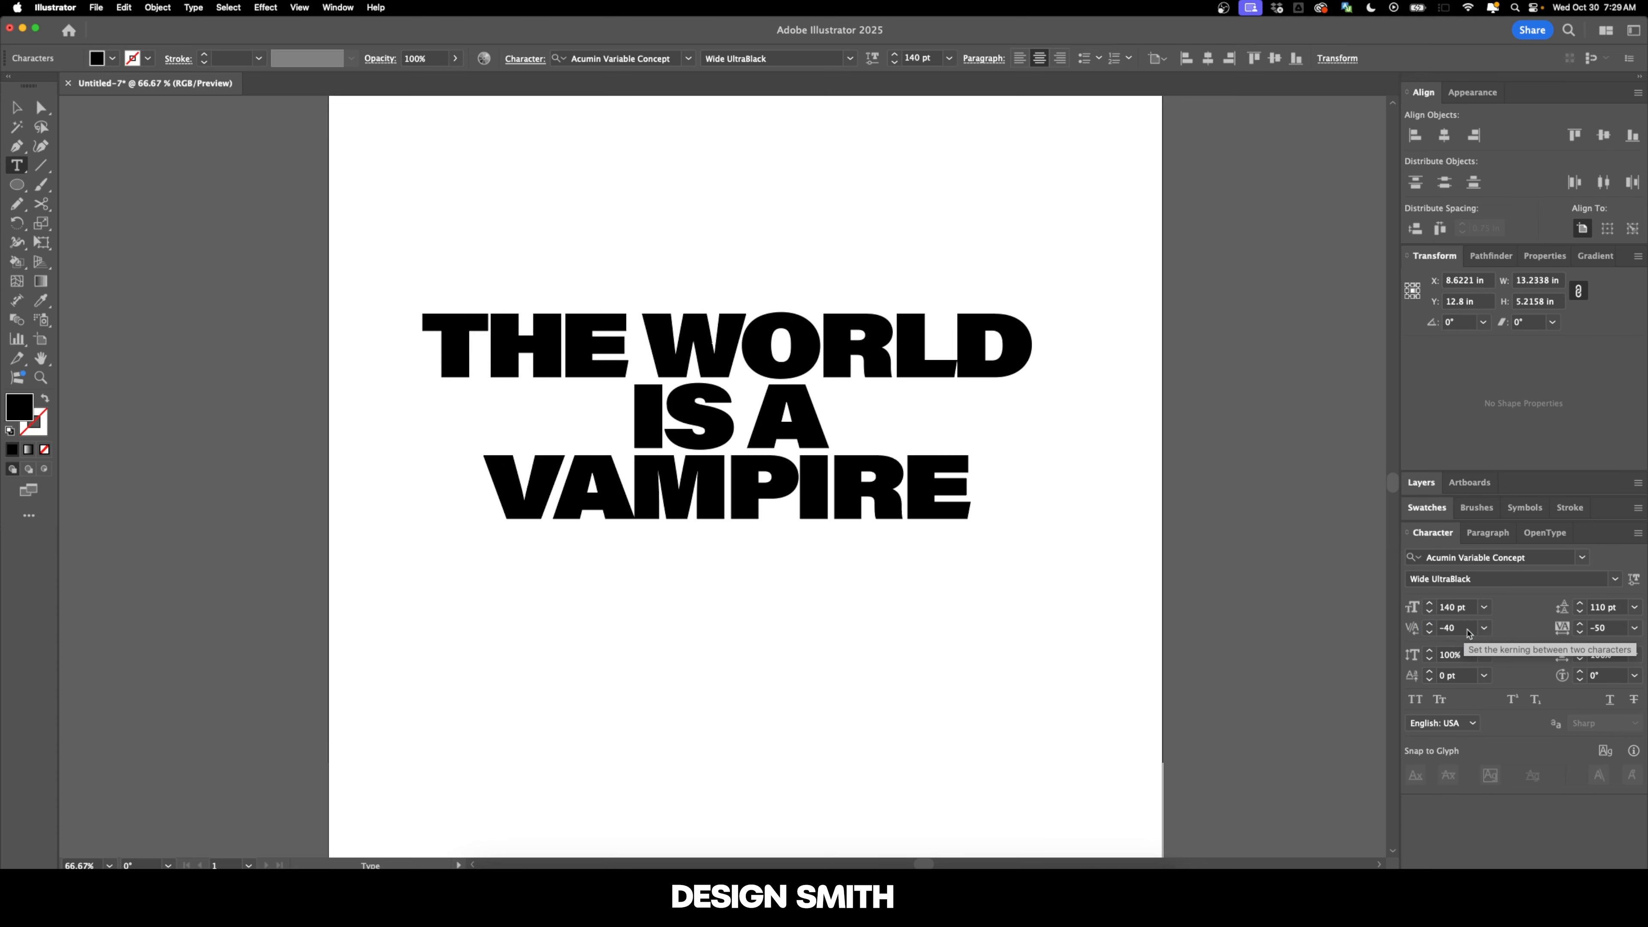
Adjust the kerning between the W and O of the word WORLD
key("Right")
key("Right")
key("Right")
left_click(1468, 628)
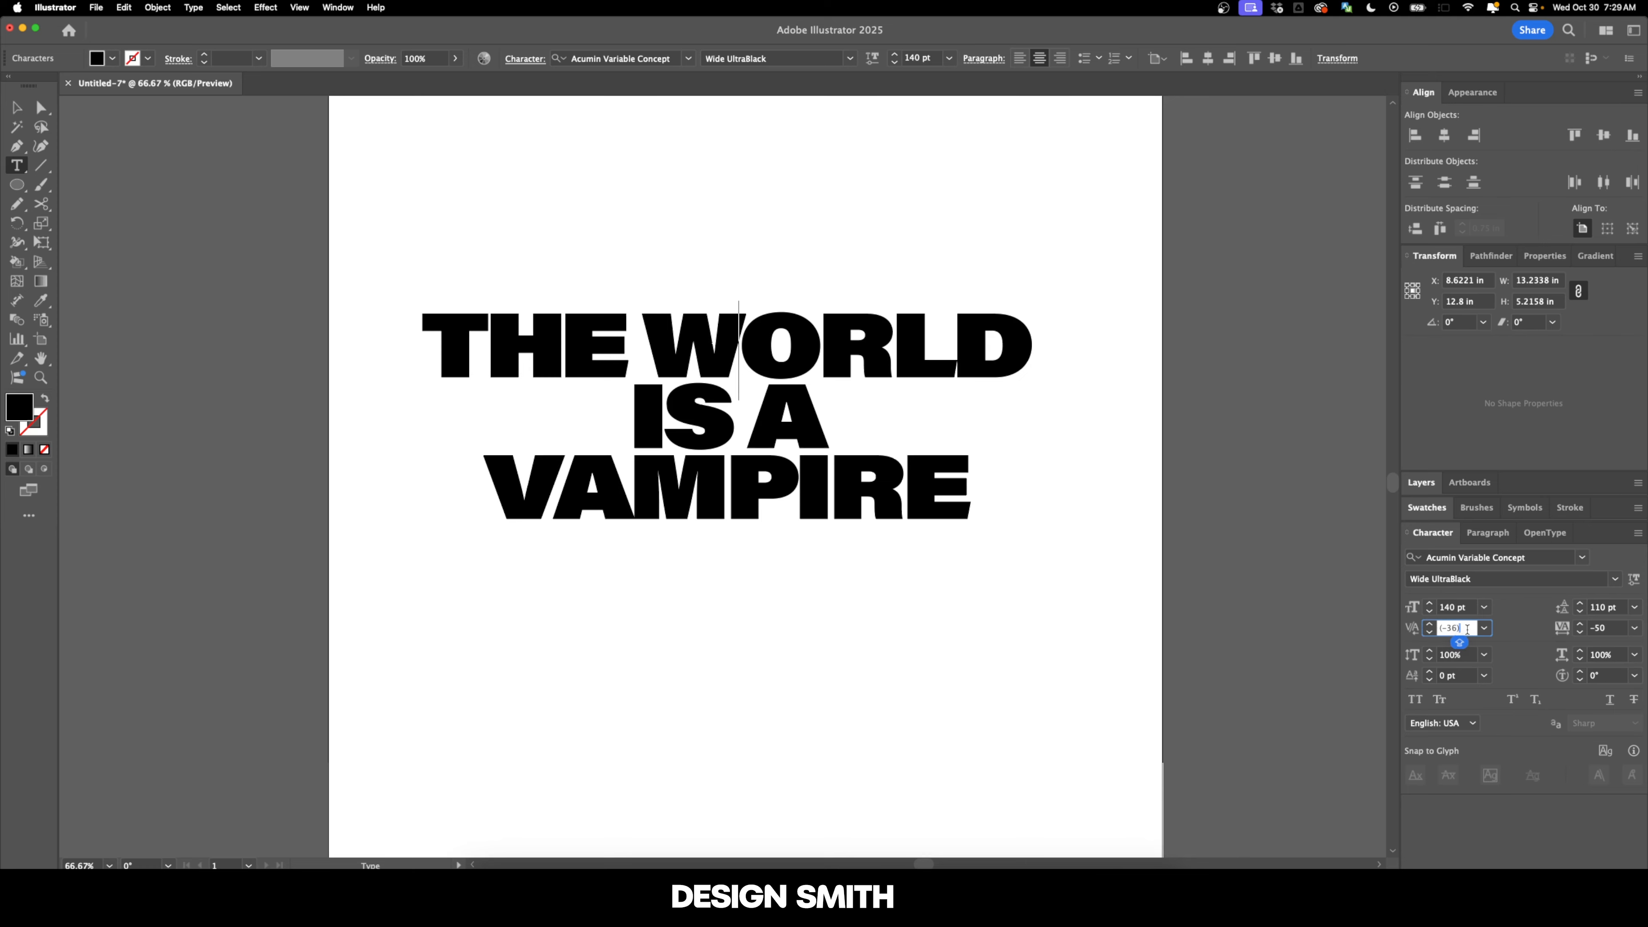
key("Return")
key("Right")
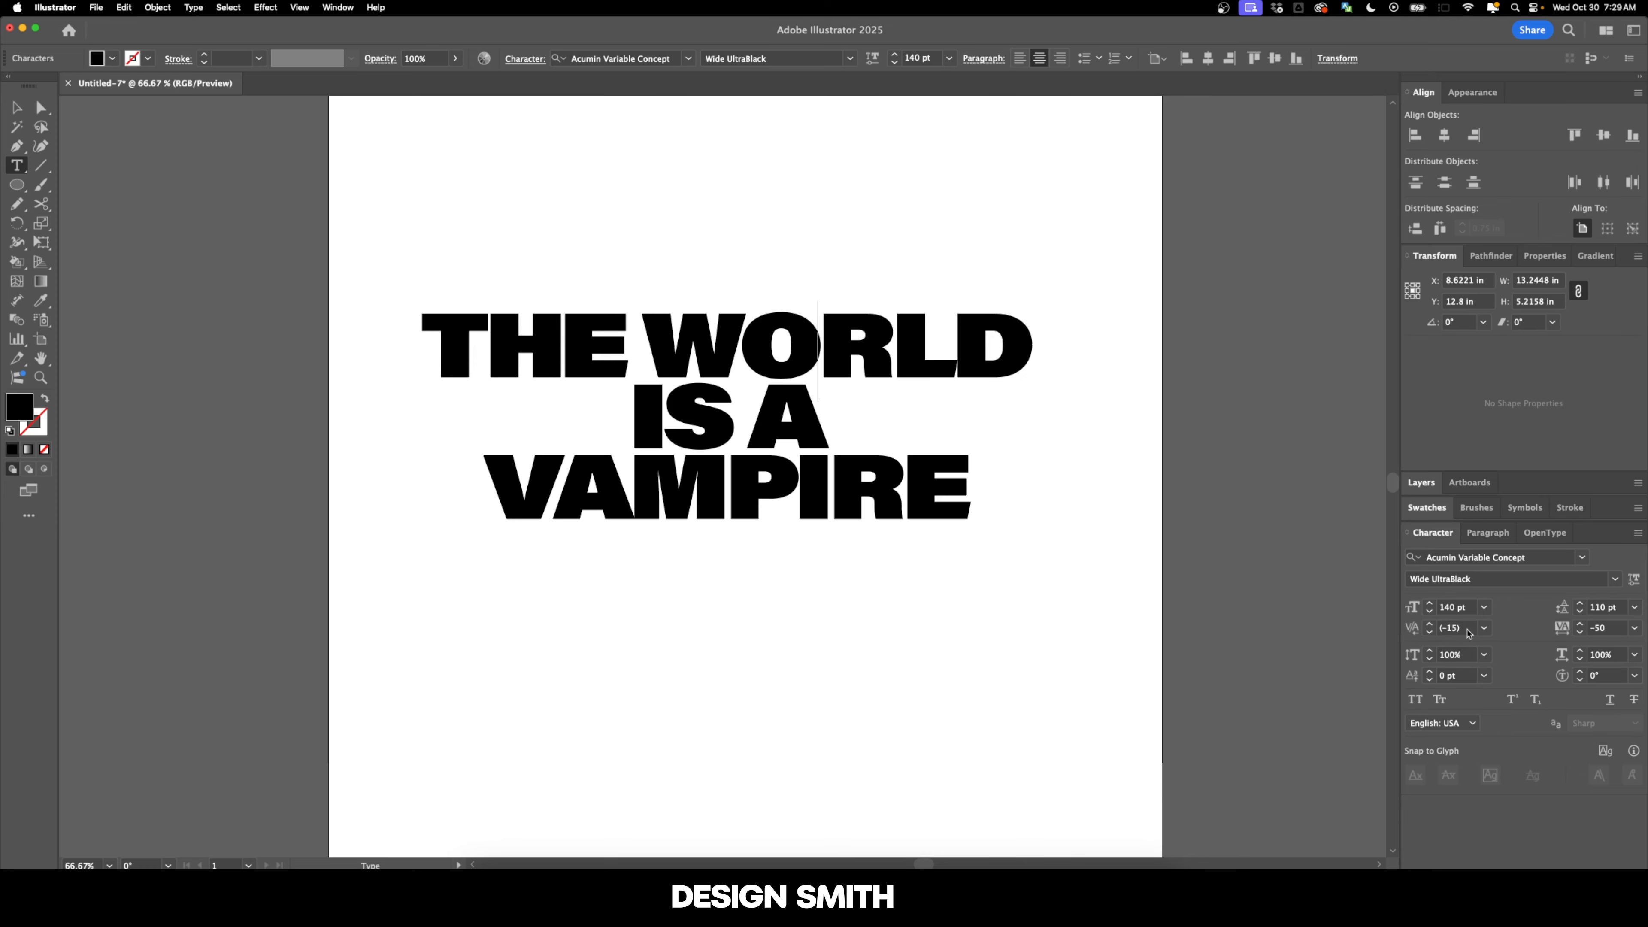
Put the word THE on its own line by breaking the text before WORLD
key("Return")
key("super+z")
key("Right")
key("Left")
key("Left")
key("Left")
key("Return")
key("Right")
key("Right")
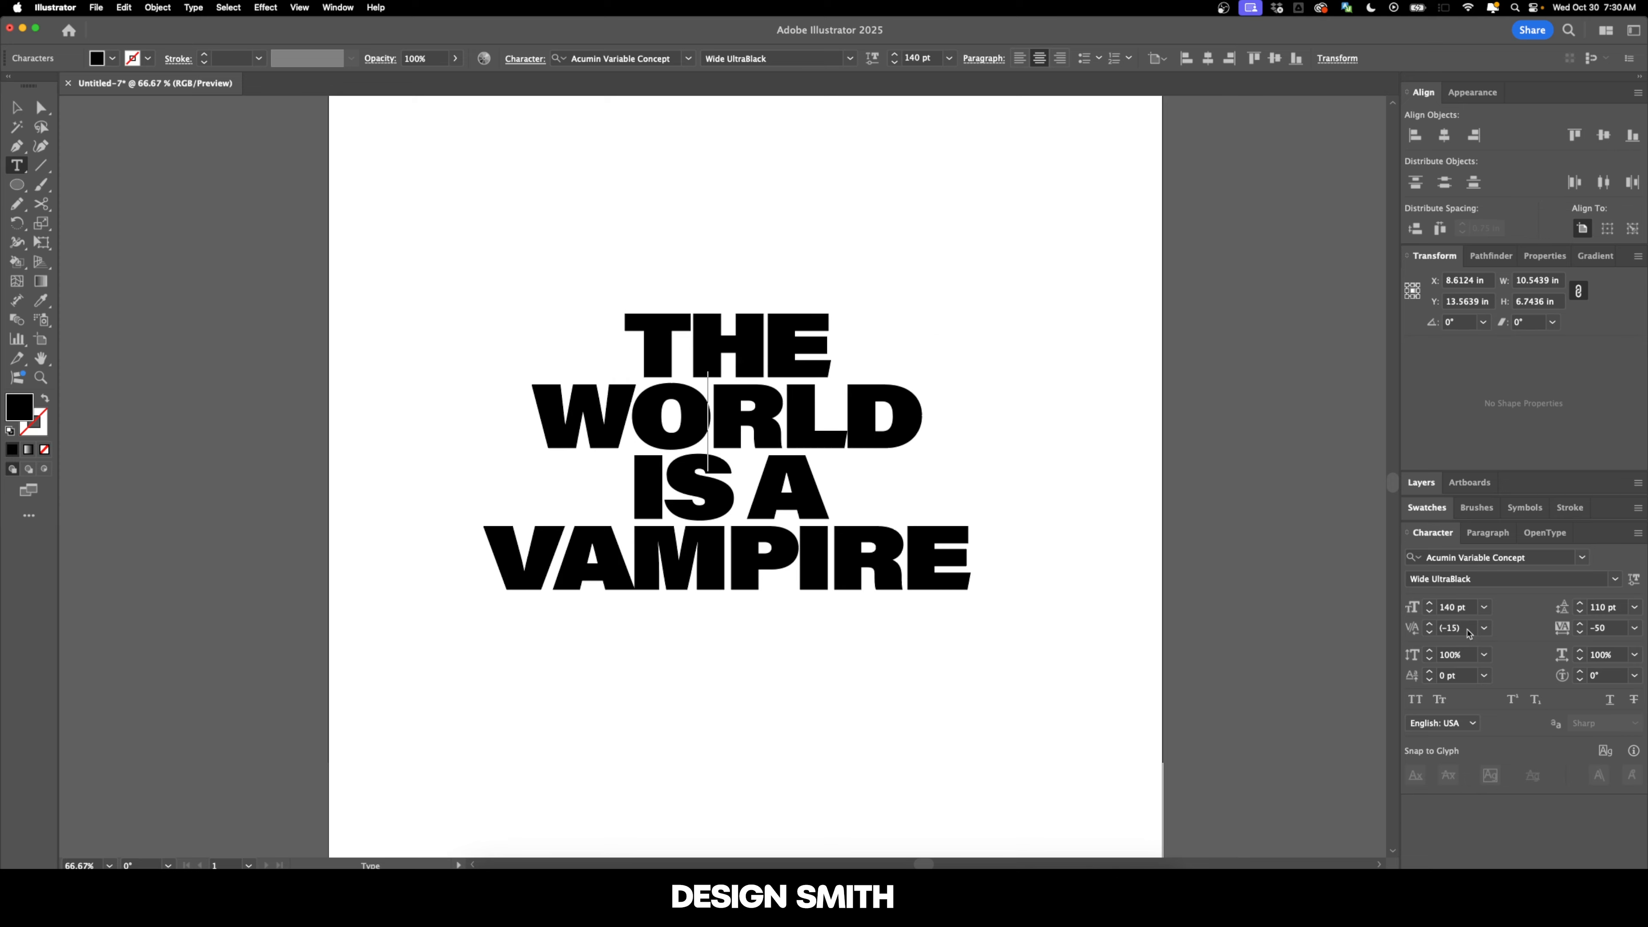
Break WORLD after WOR and join its remaining letters LD to the line containing IS A
key("Right")
key("Return")
key("Right")
key("Right")
key("Delete")
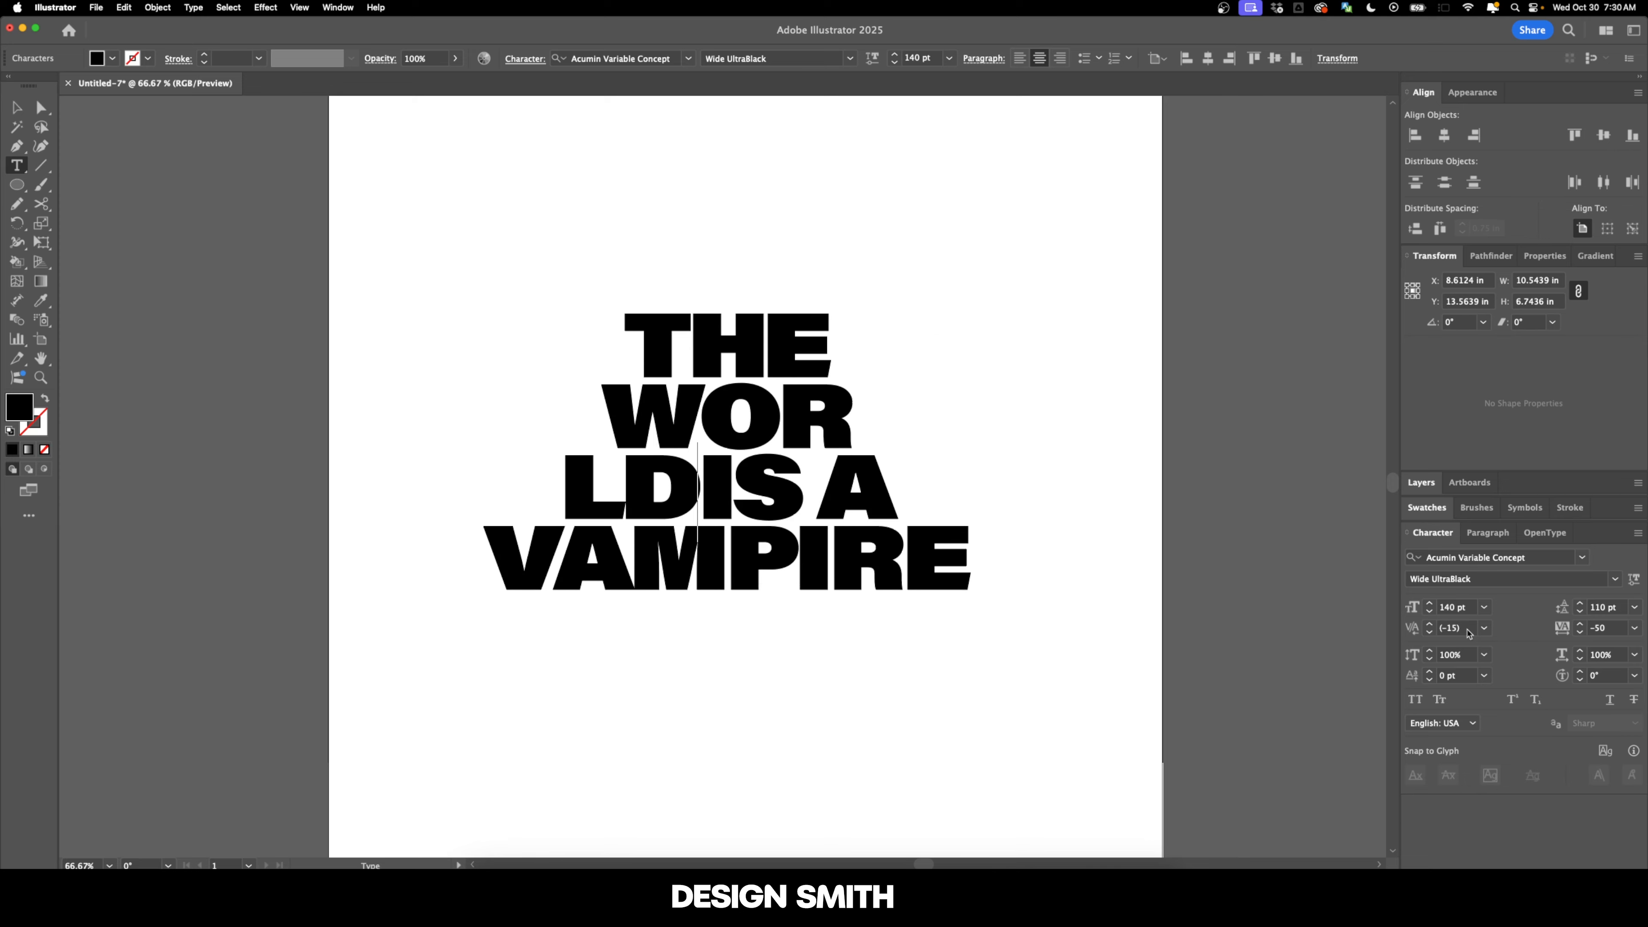
Break the line after LDI and join the following letters without spaces into SAVAMPIRE
key("Right")
key("Return")
key("Right")
key("Delete")
key("Right")
key("Delete")
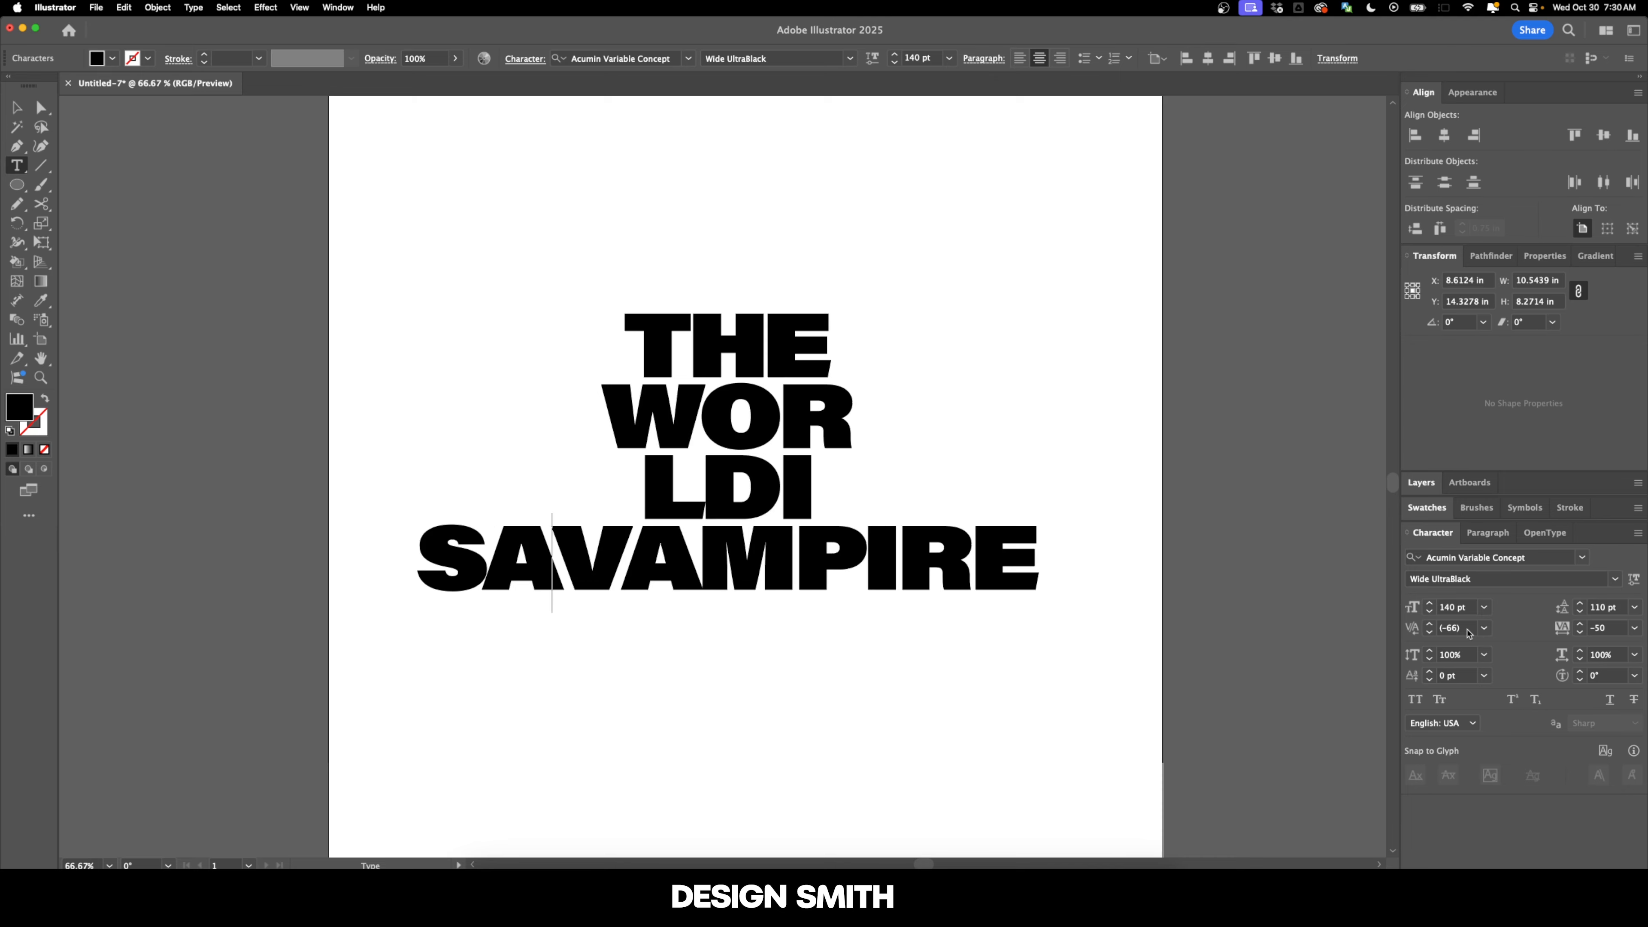
Break the last line into three-letter rows SAV, AMP and IRE, and finish editing the text
key("Right")
key("Return")
key("Right")
key("Right")
key("Right")
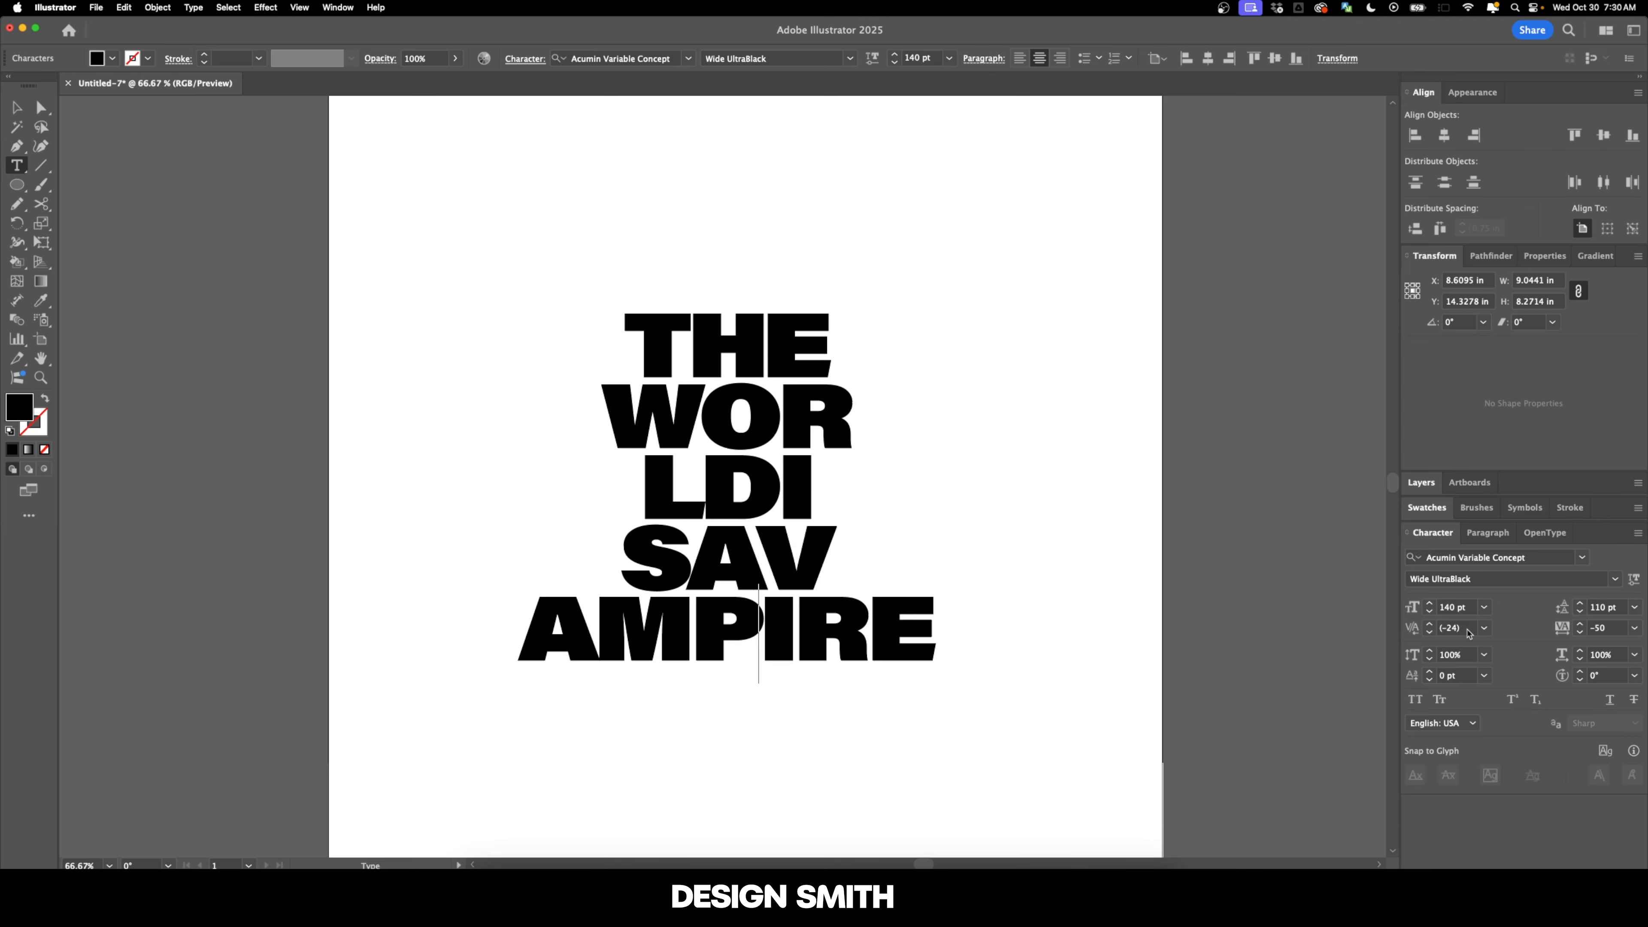
key("Return")
key("Escape")
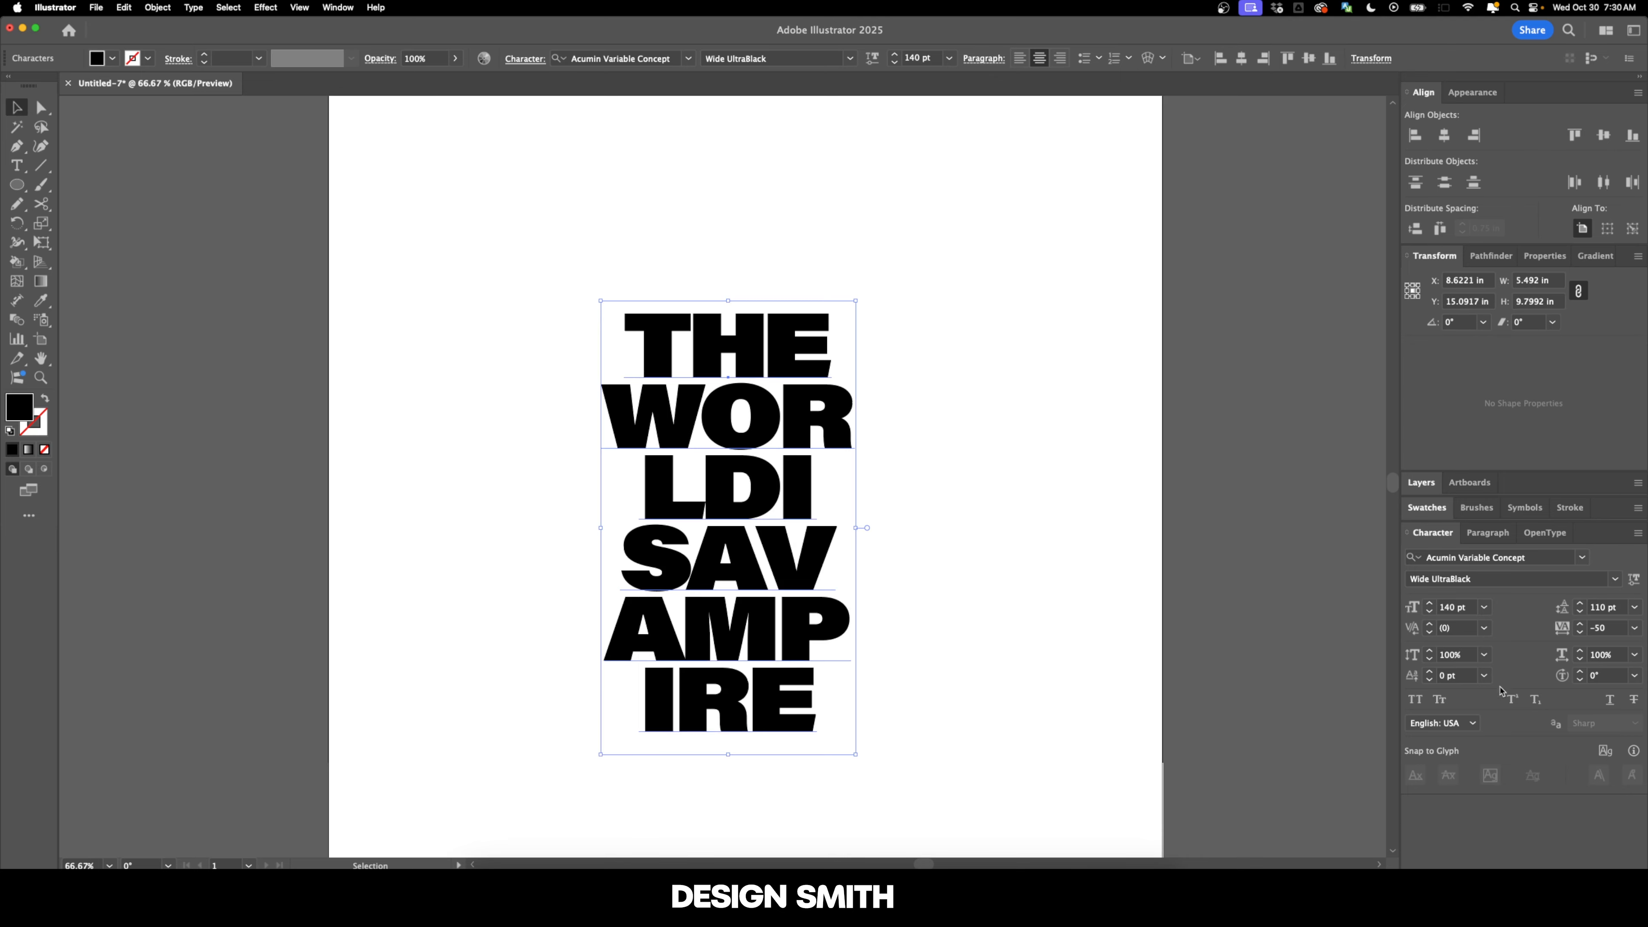
Center the stacked text block horizontally and vertically on the artboard
left_click_drag(805, 561, 806, 485)
left_click(894, 452)
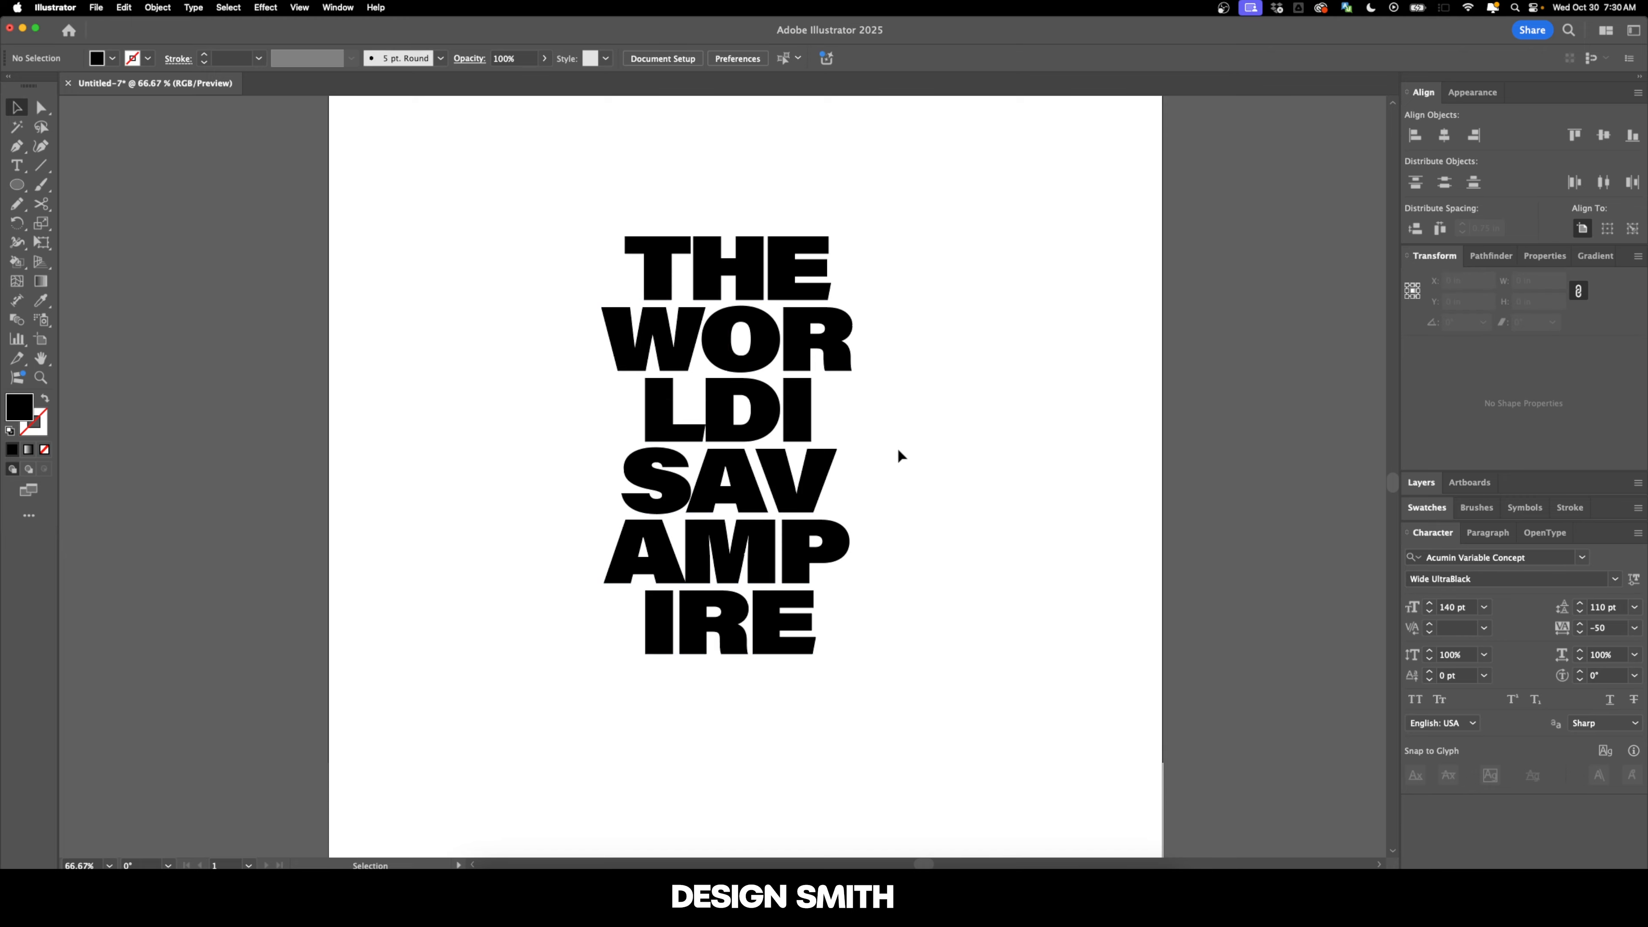
key("super+minus")
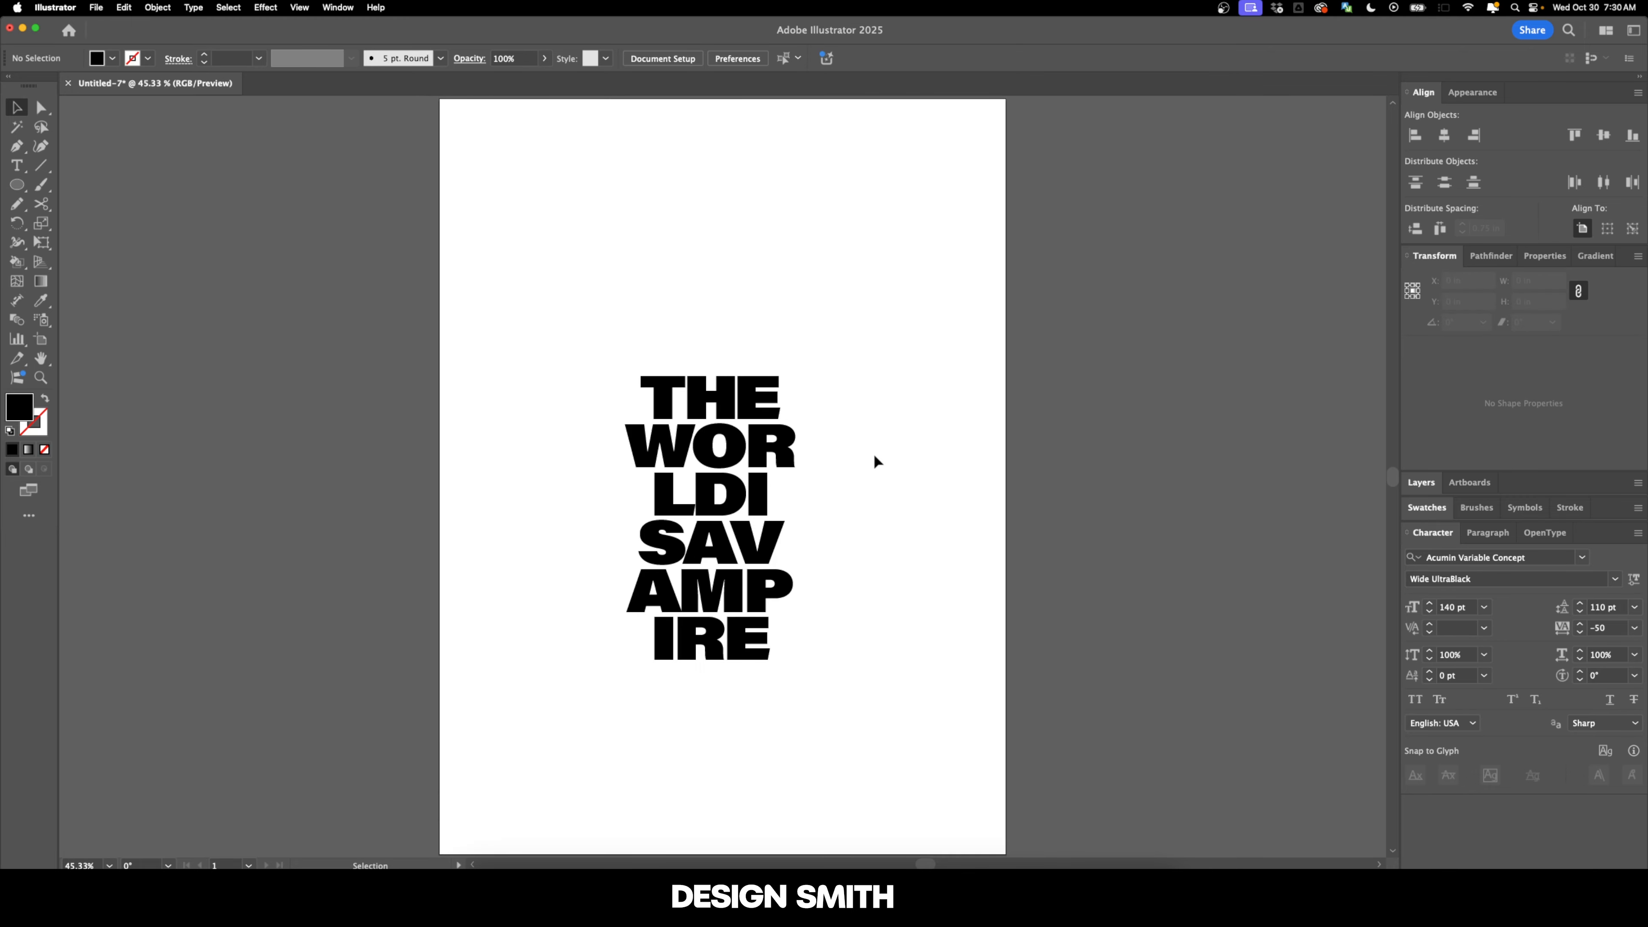
left_click_drag(872, 453, 768, 364)
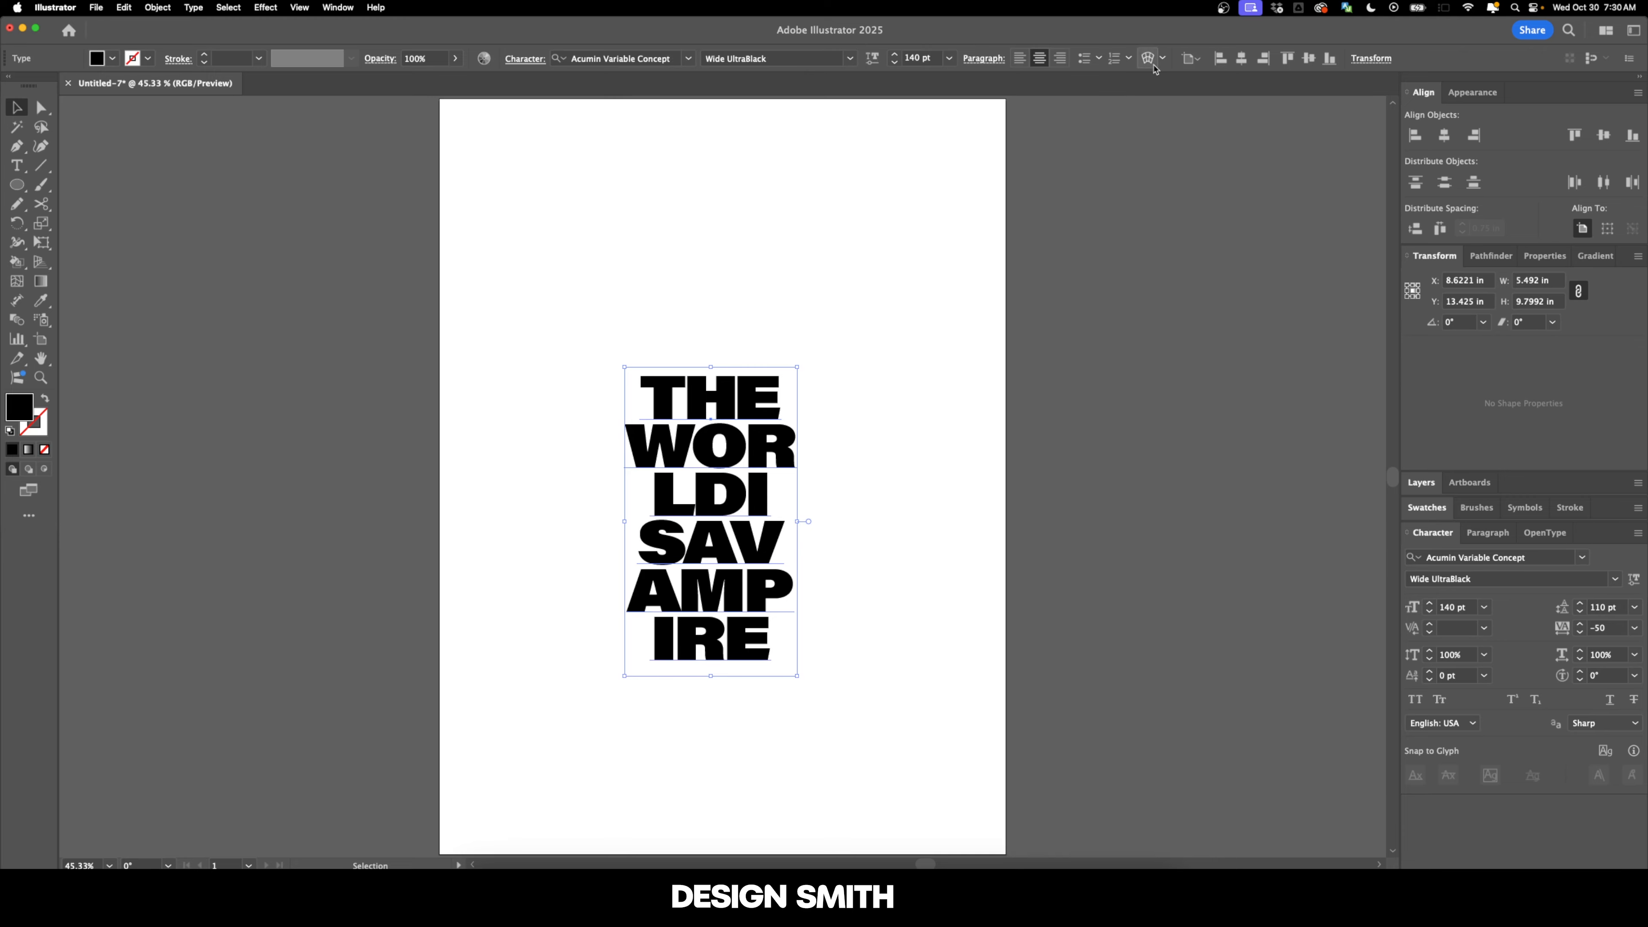
left_click(1241, 59)
left_click(1308, 59)
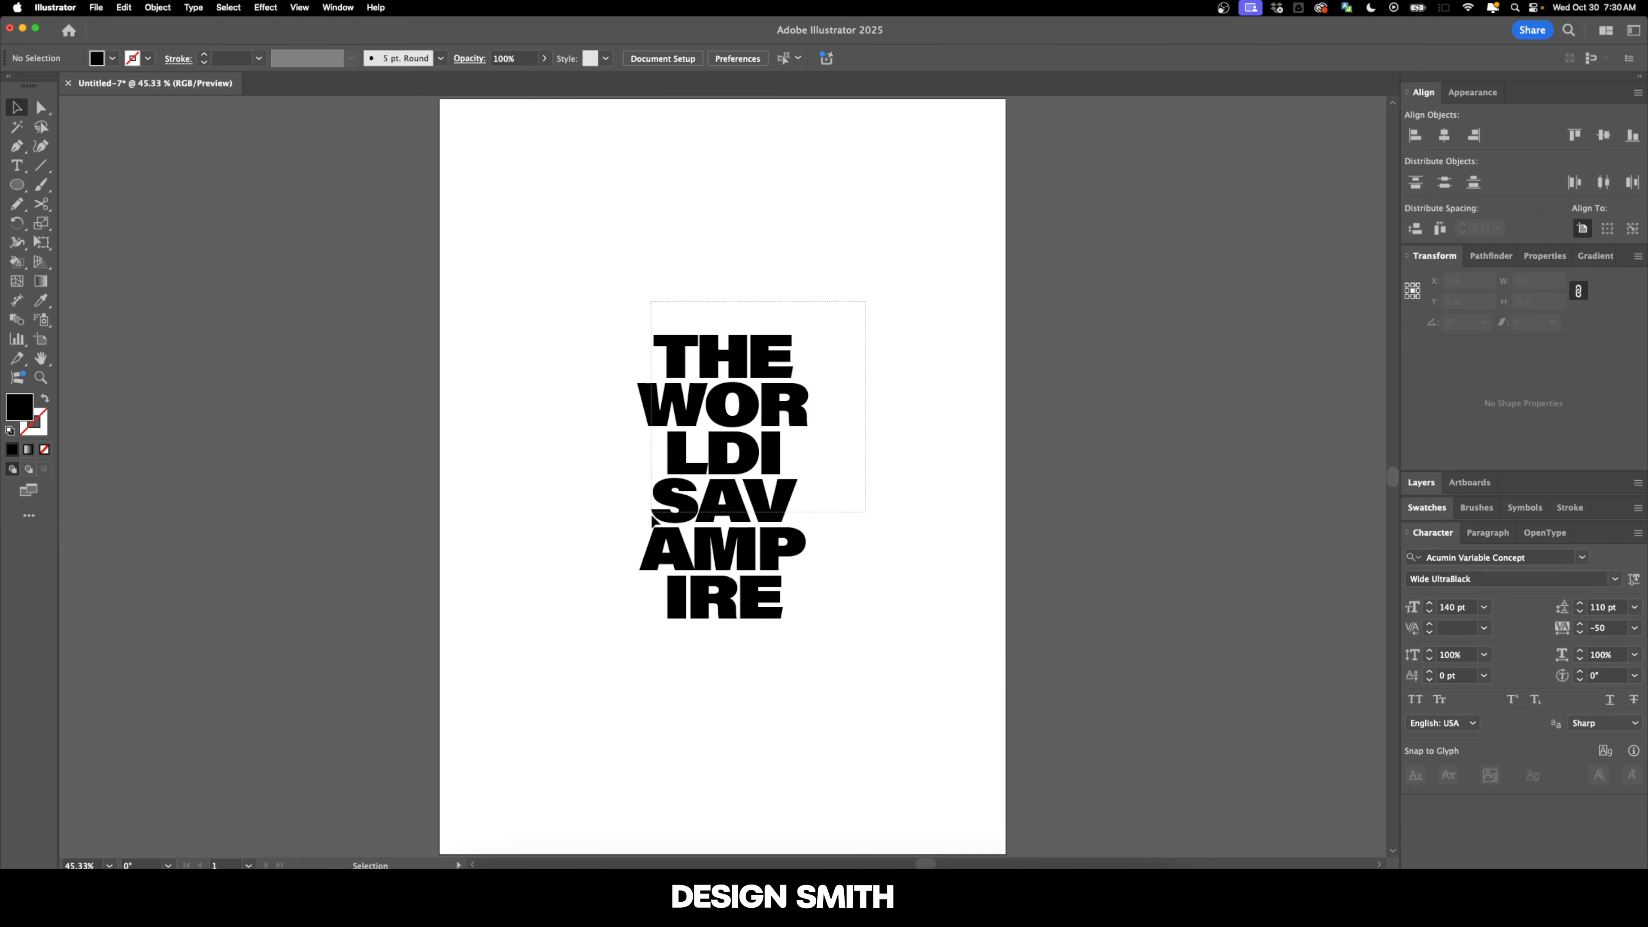
Convert the stacked text block to outlines and deselect it
scroll(691, 456, "up", 1, "alt")
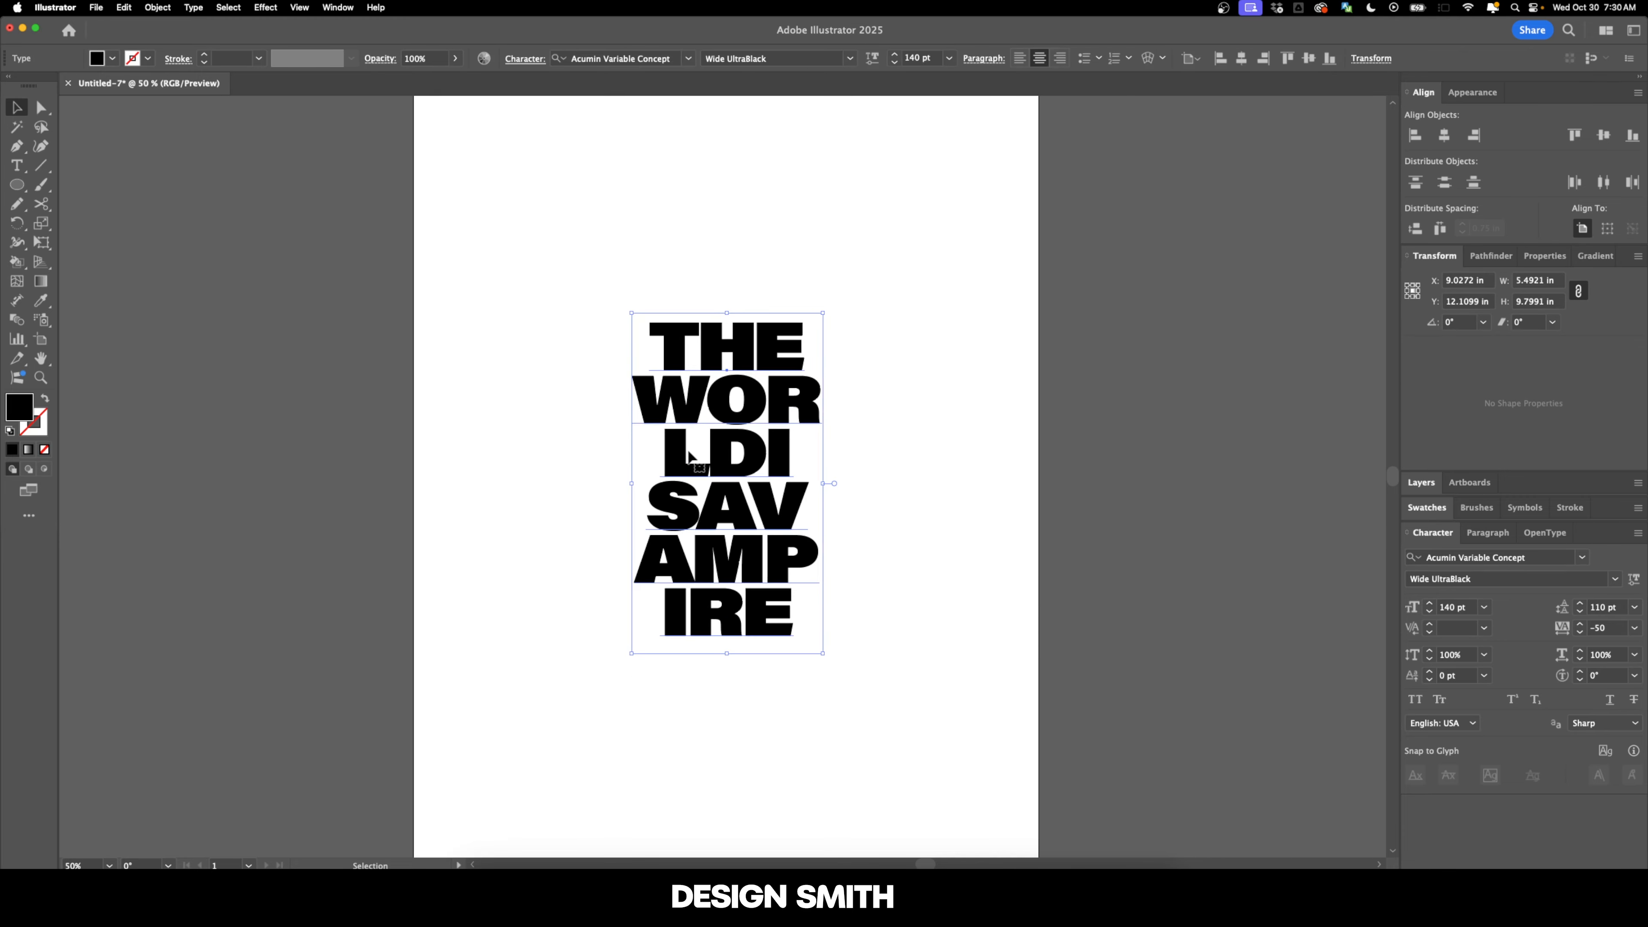
key("shift+super+o")
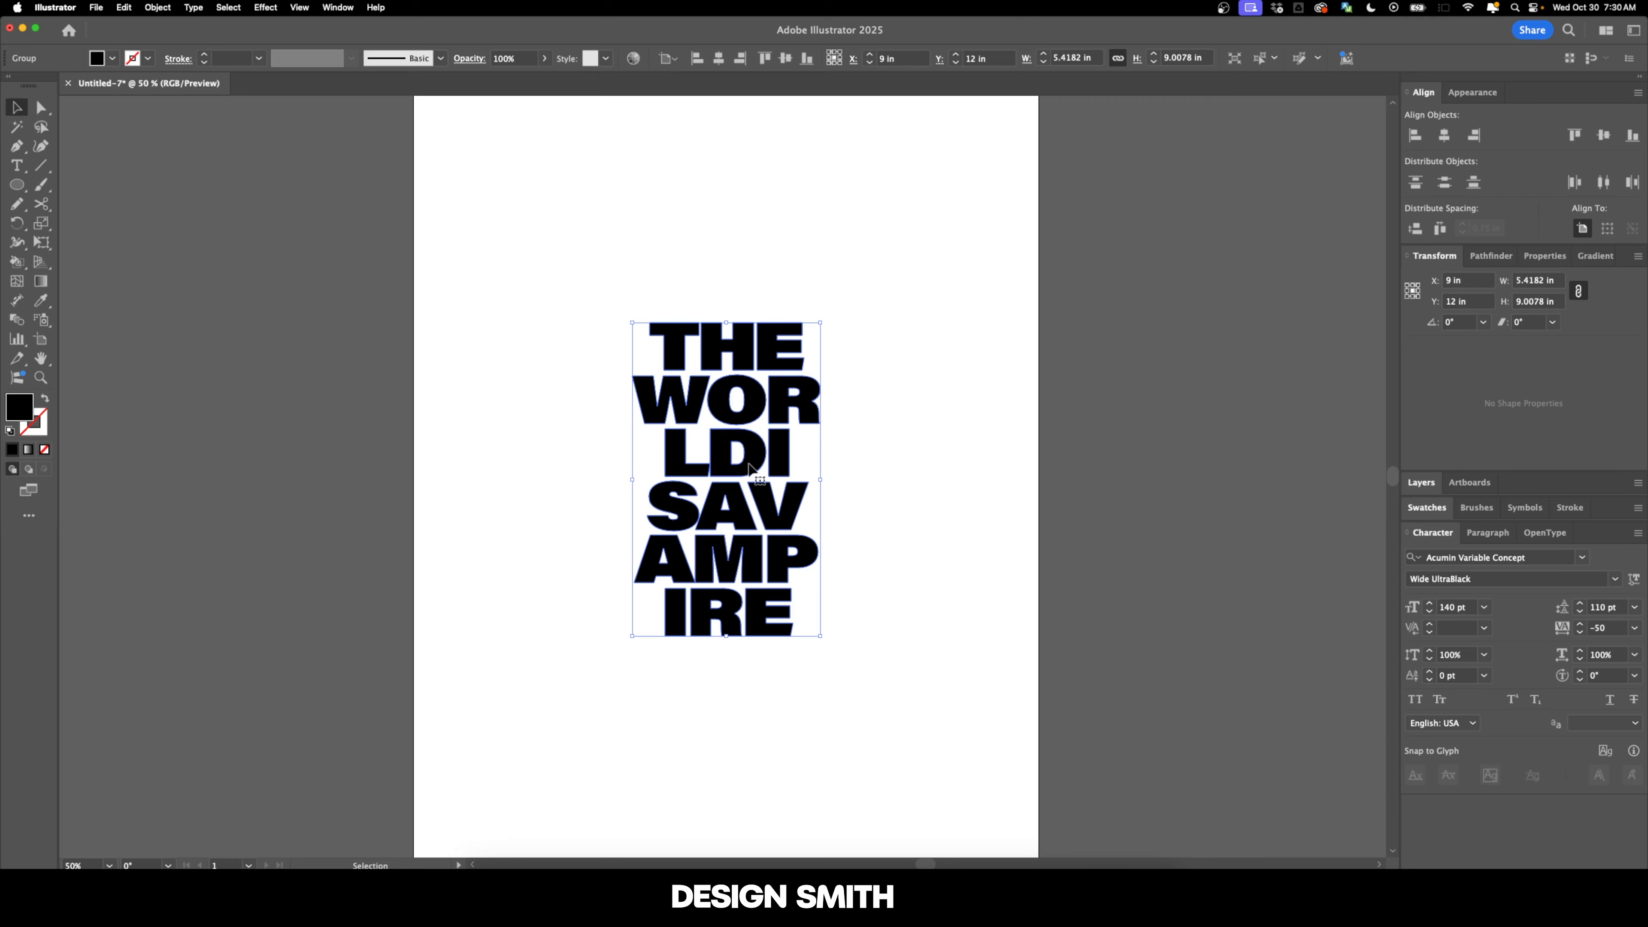
scroll(750, 468, "up", 1, "alt")
key("shift+super+a")
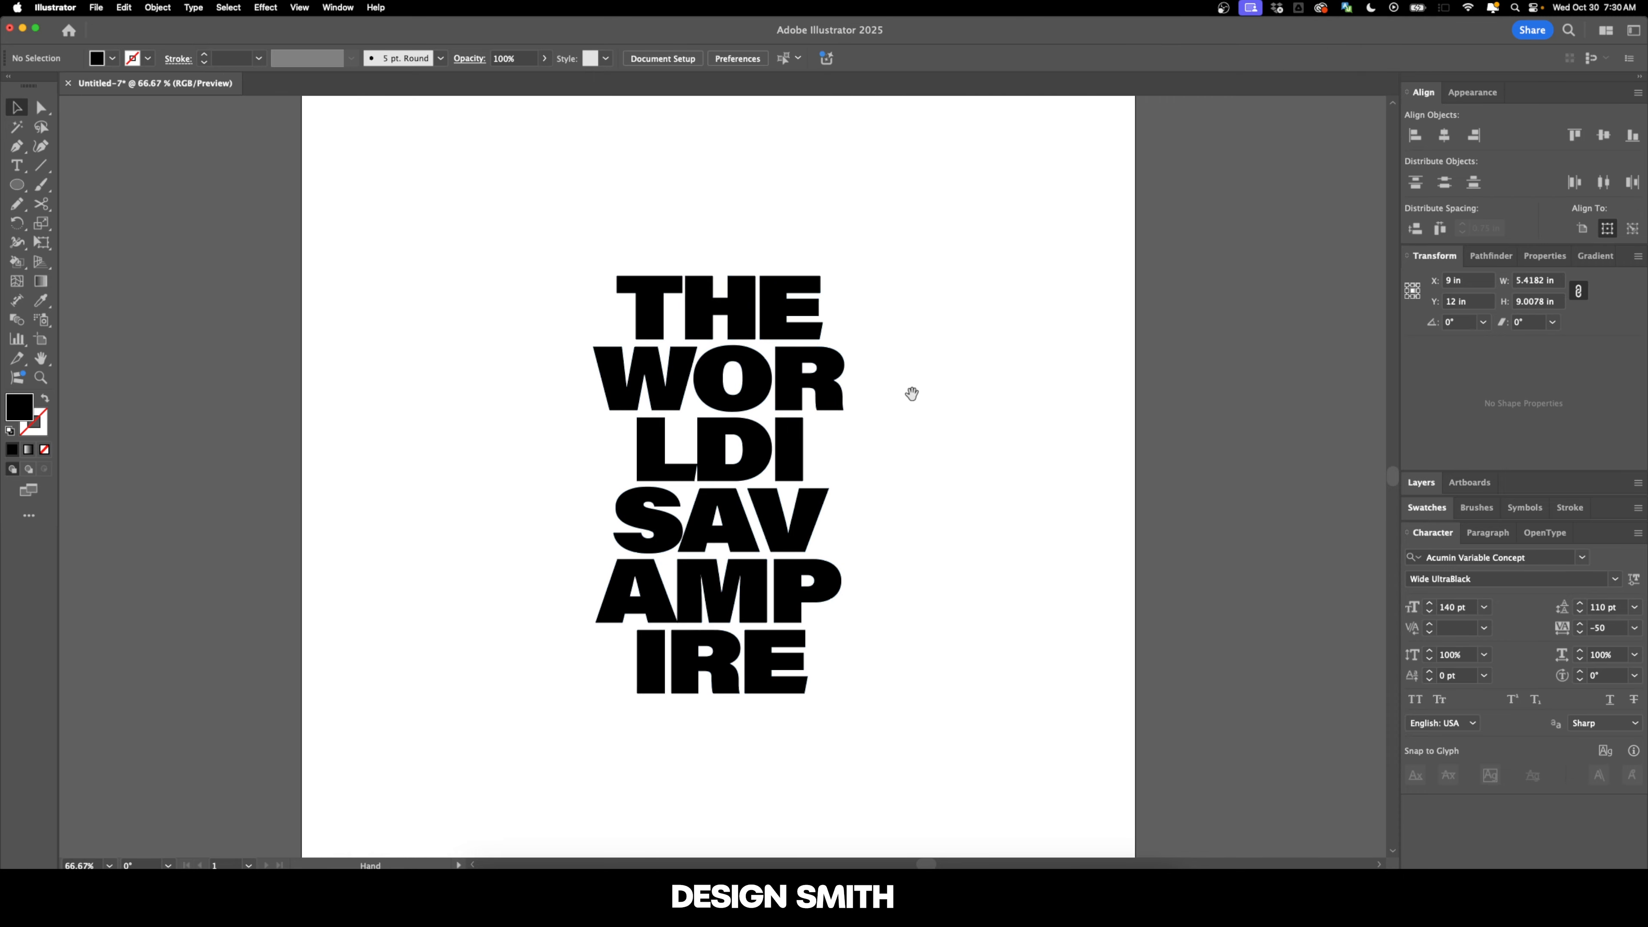
left_click_drag(912, 394, 917, 434)
left_click(677, 362)
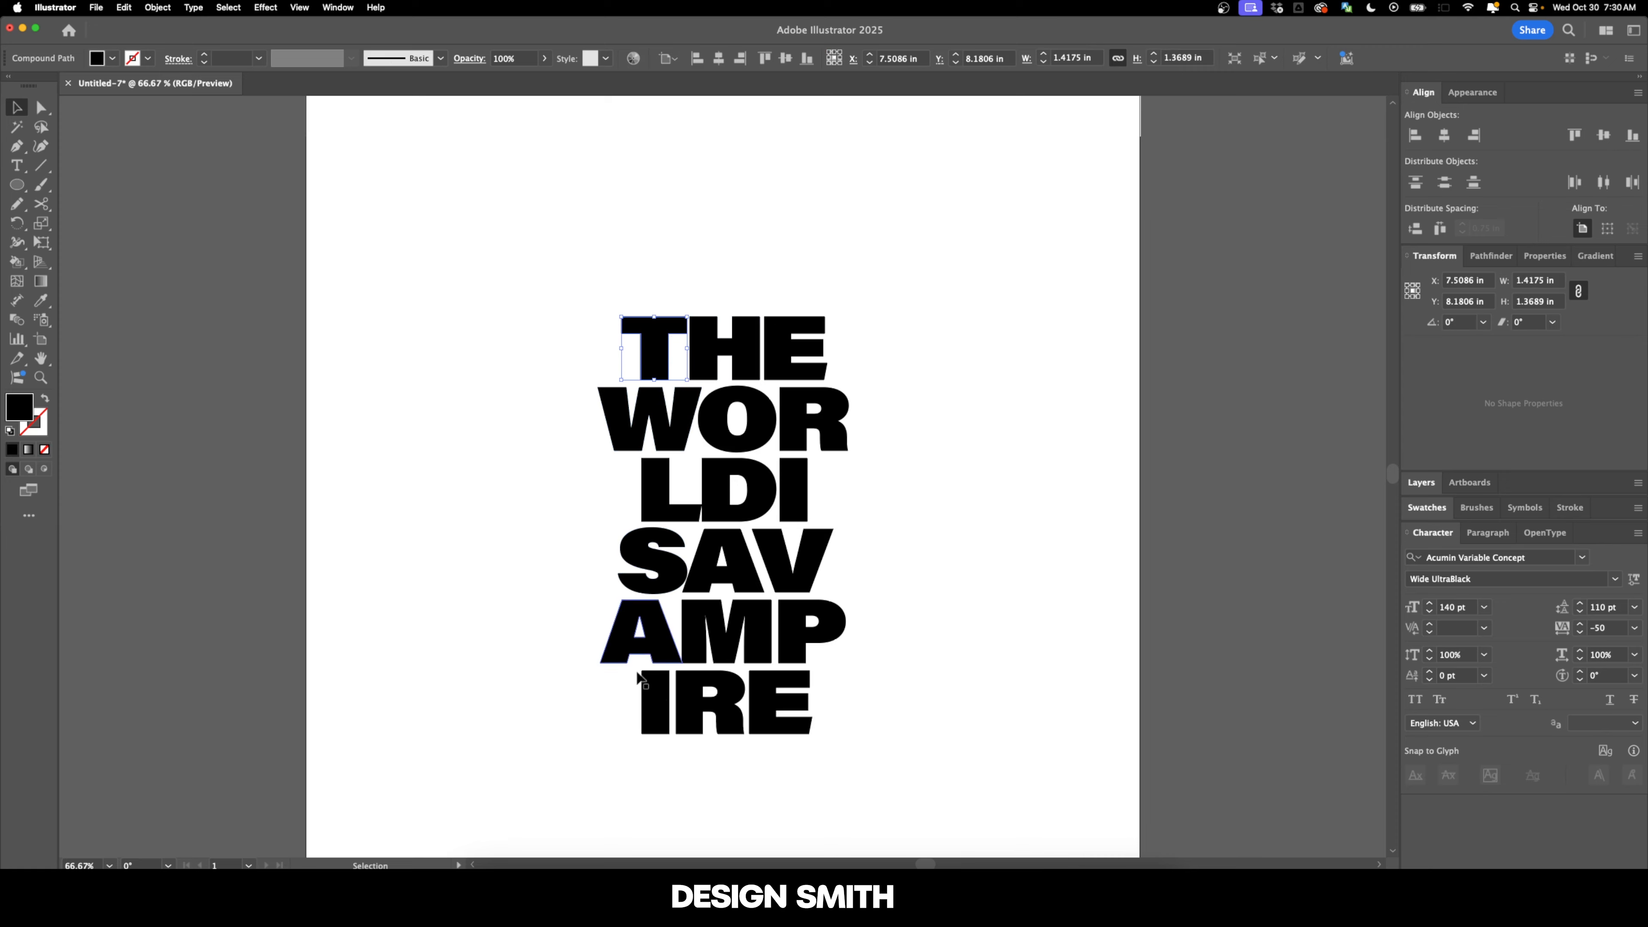
left_click(628, 364)
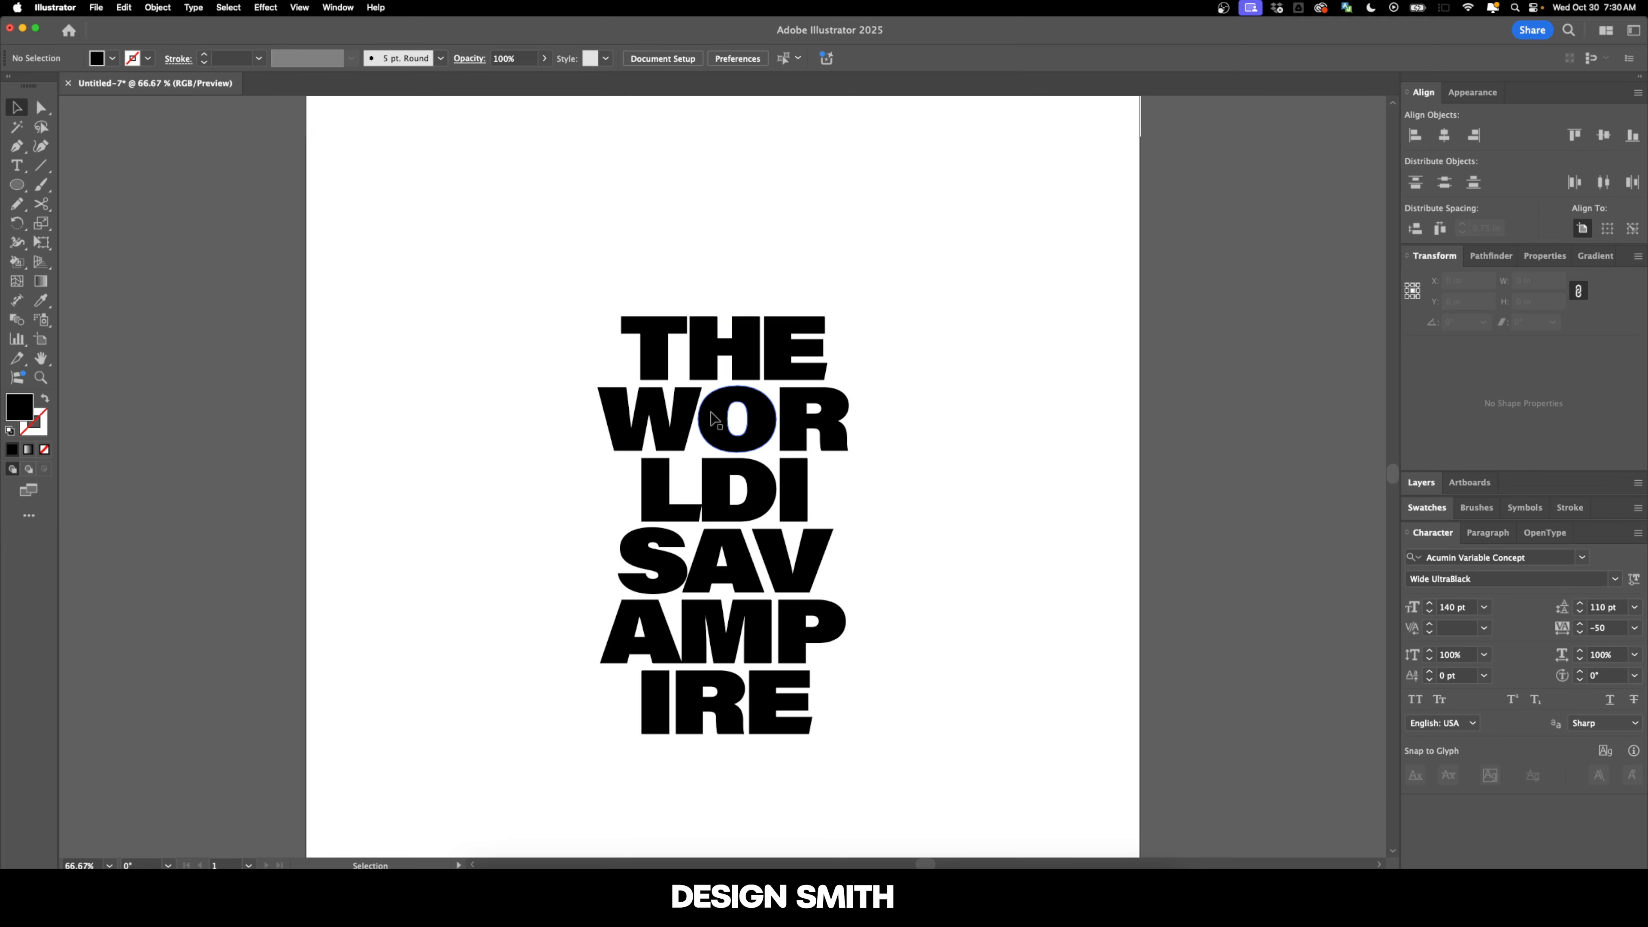
key("super+equal")
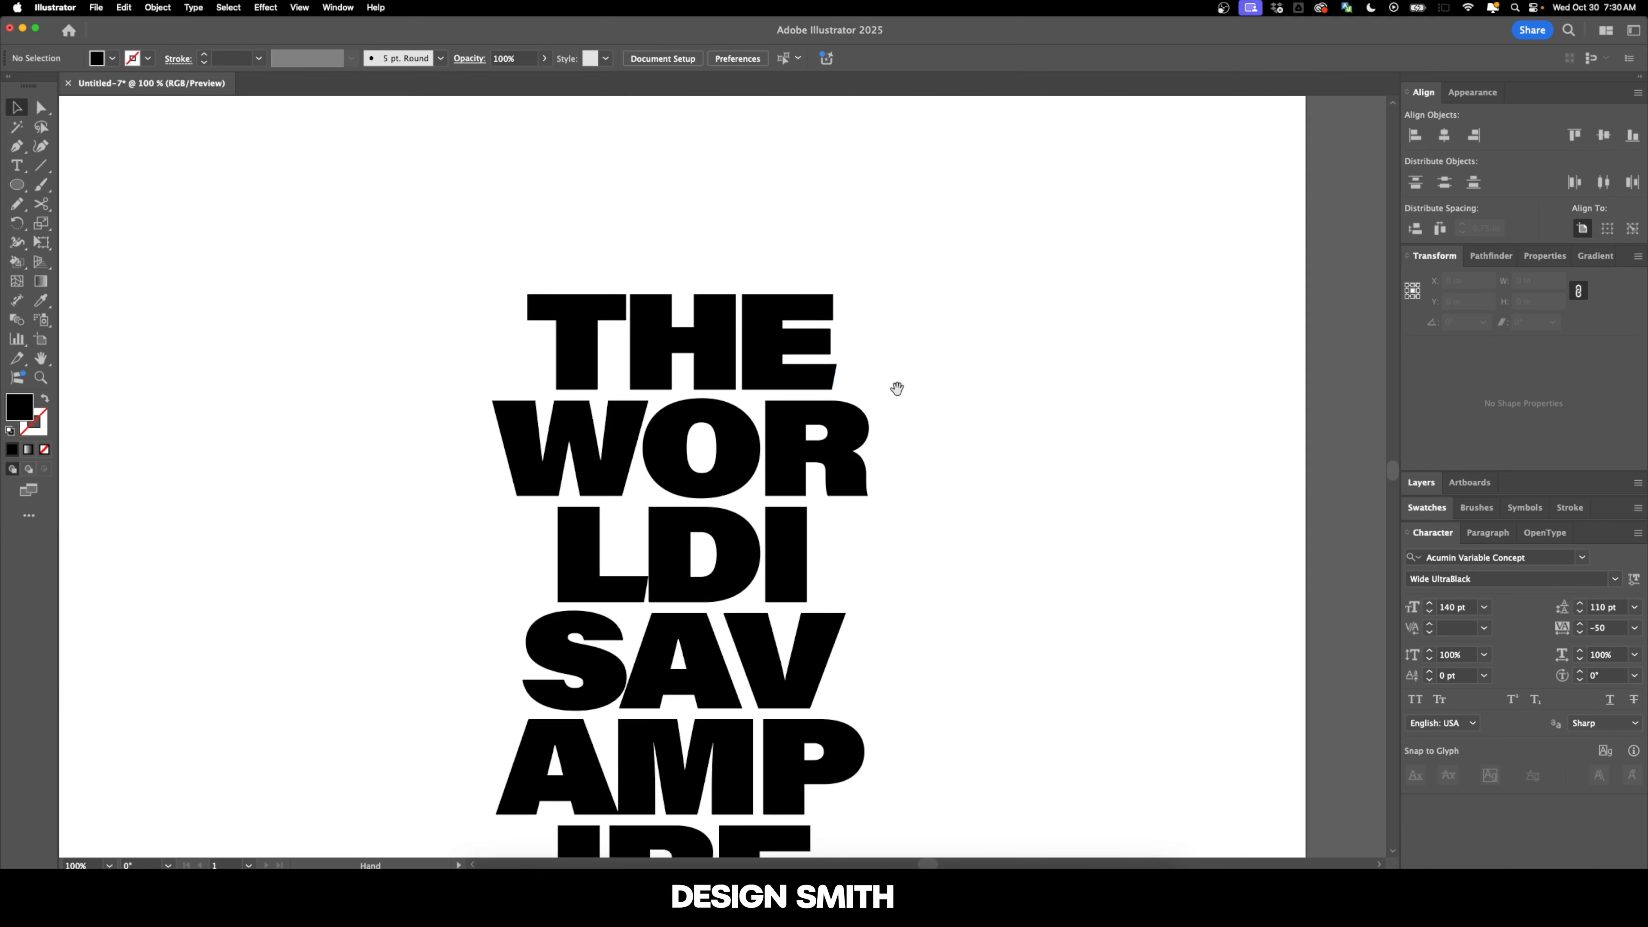
key("super+minus")
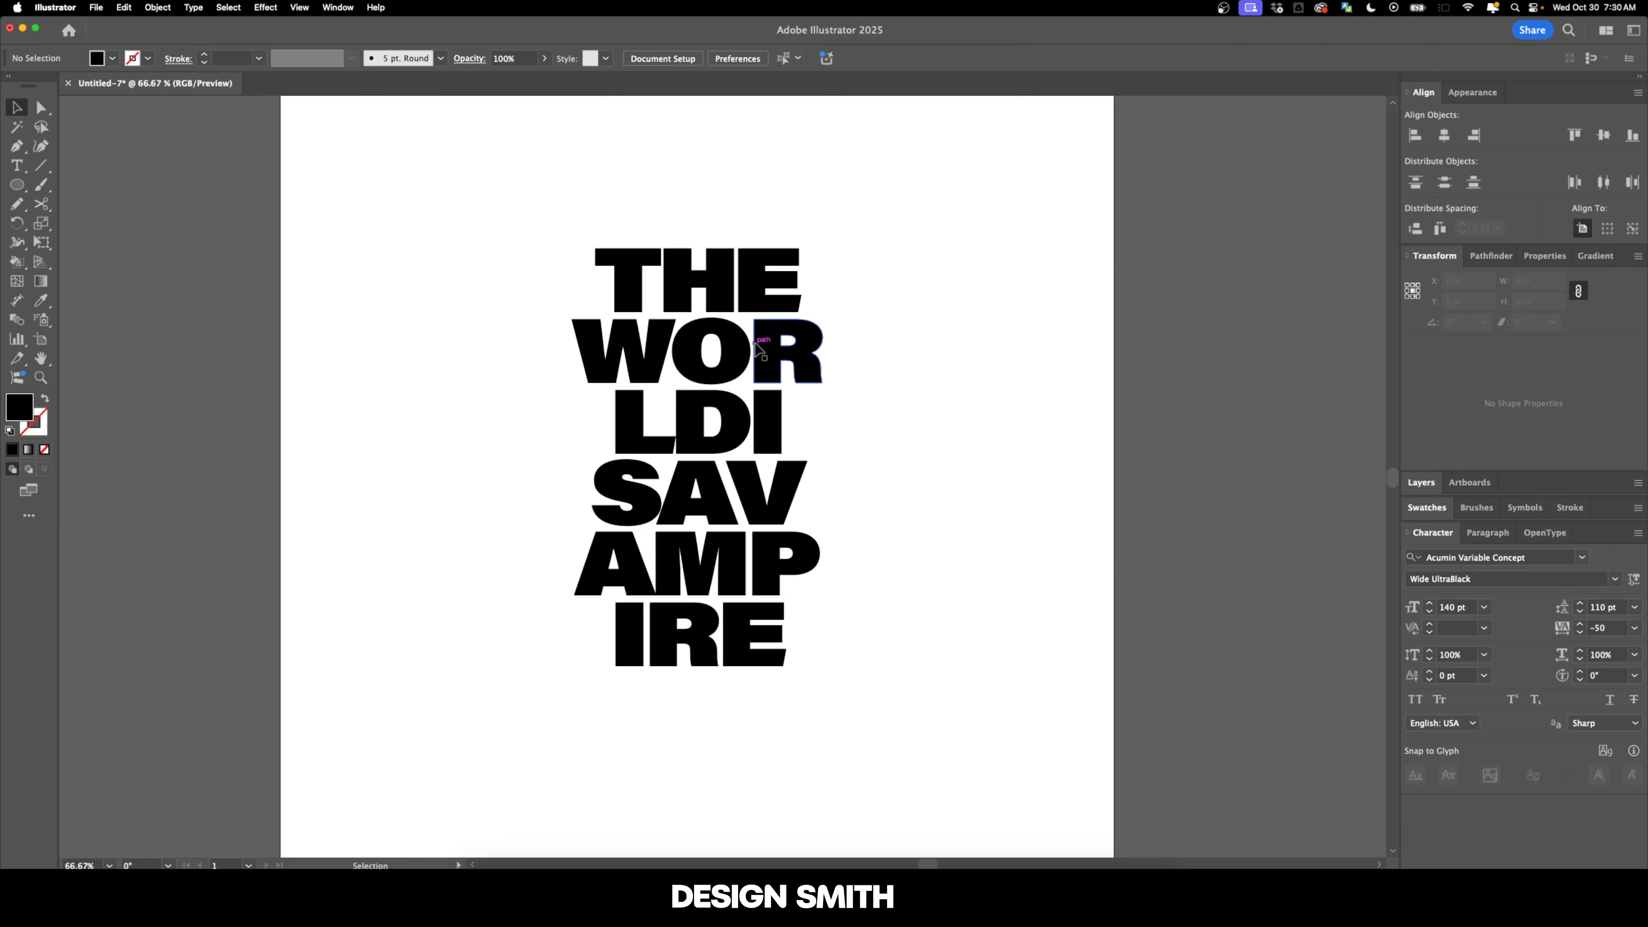
Align the middle letters of all six rows by their horizontal centers, using the H as the key object
left_click(717, 295)
left_click(740, 356, "shift")
left_click(714, 422, "shift")
left_click(697, 496, "shift")
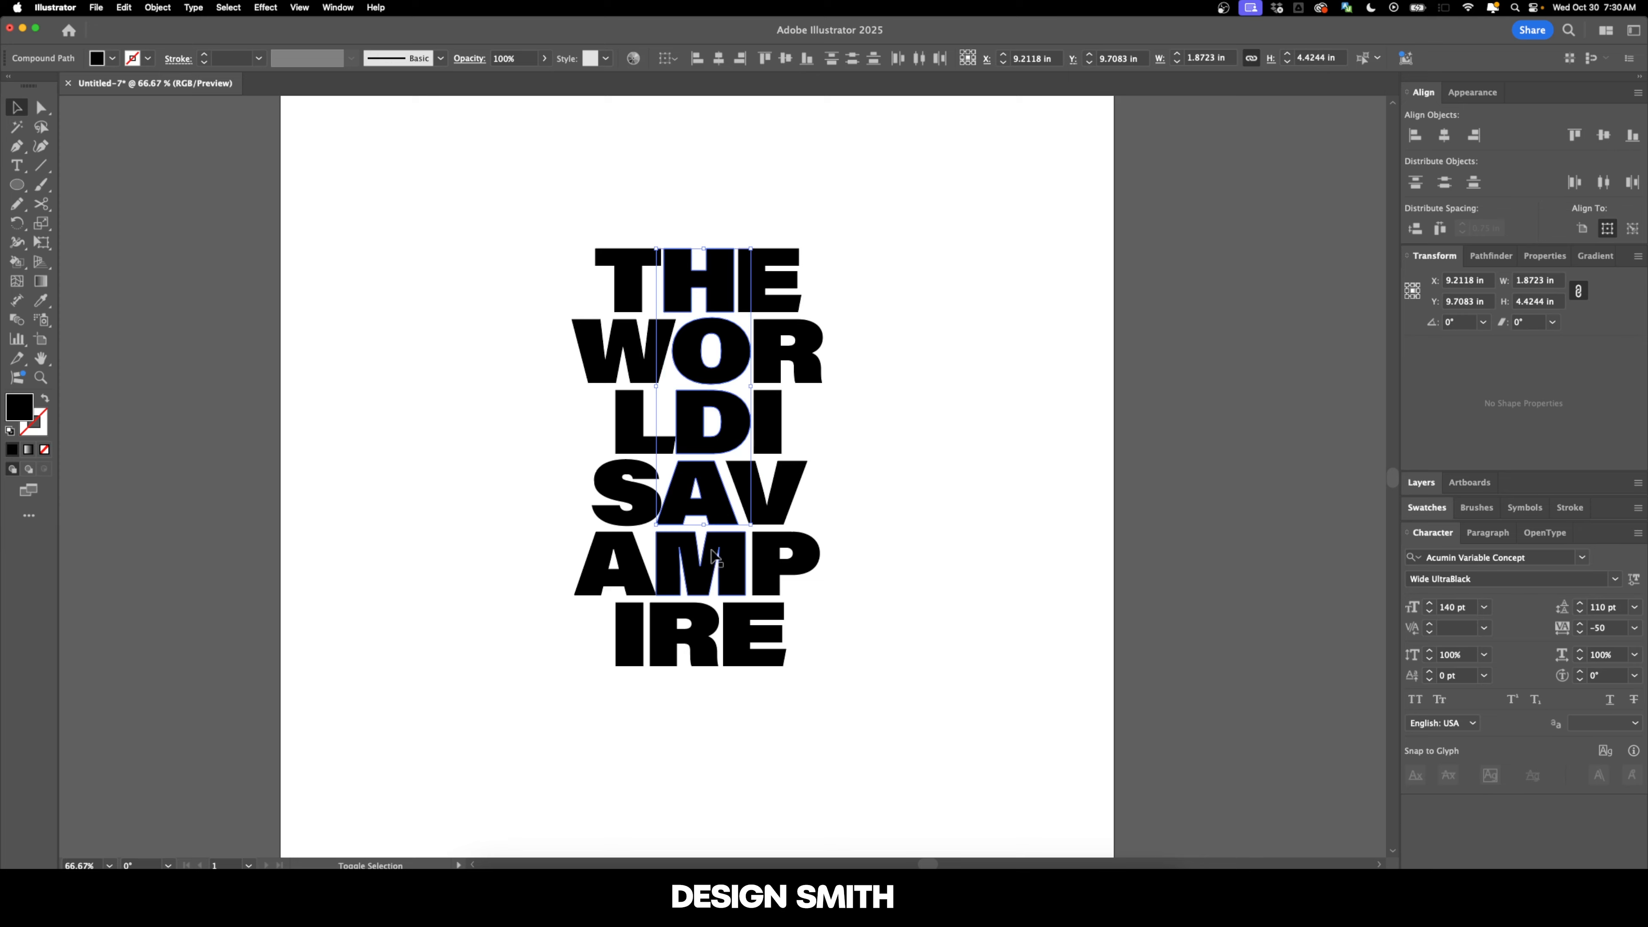
left_click(701, 564, "shift")
left_click(703, 636, "shift")
left_click(730, 300)
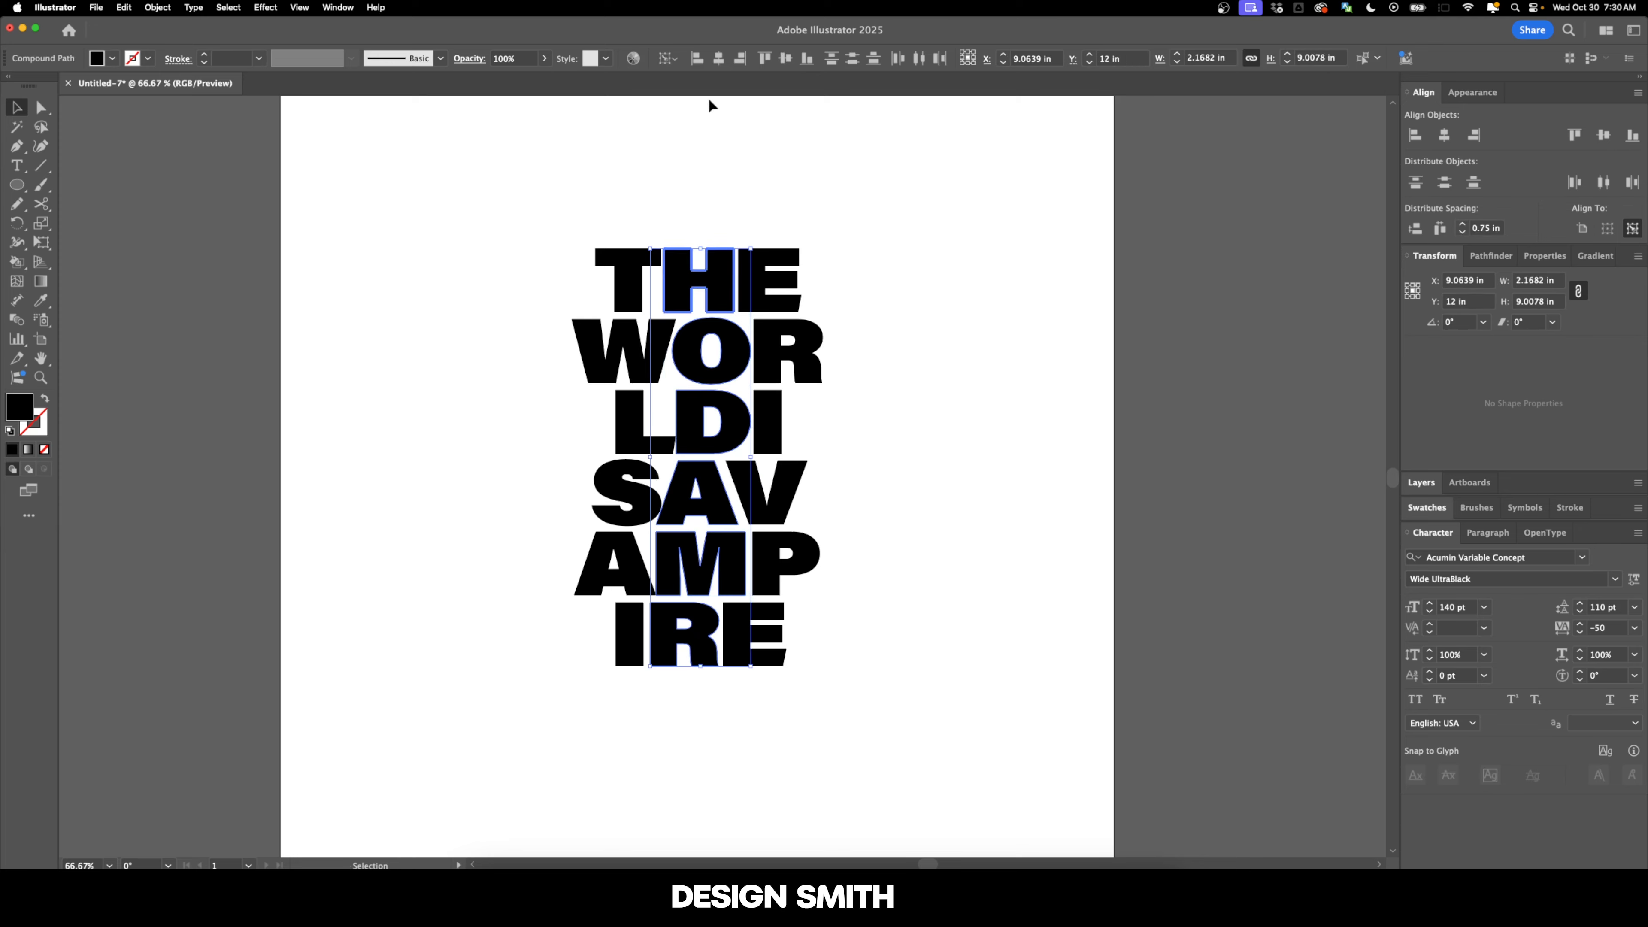
left_click(718, 58)
left_click(880, 329)
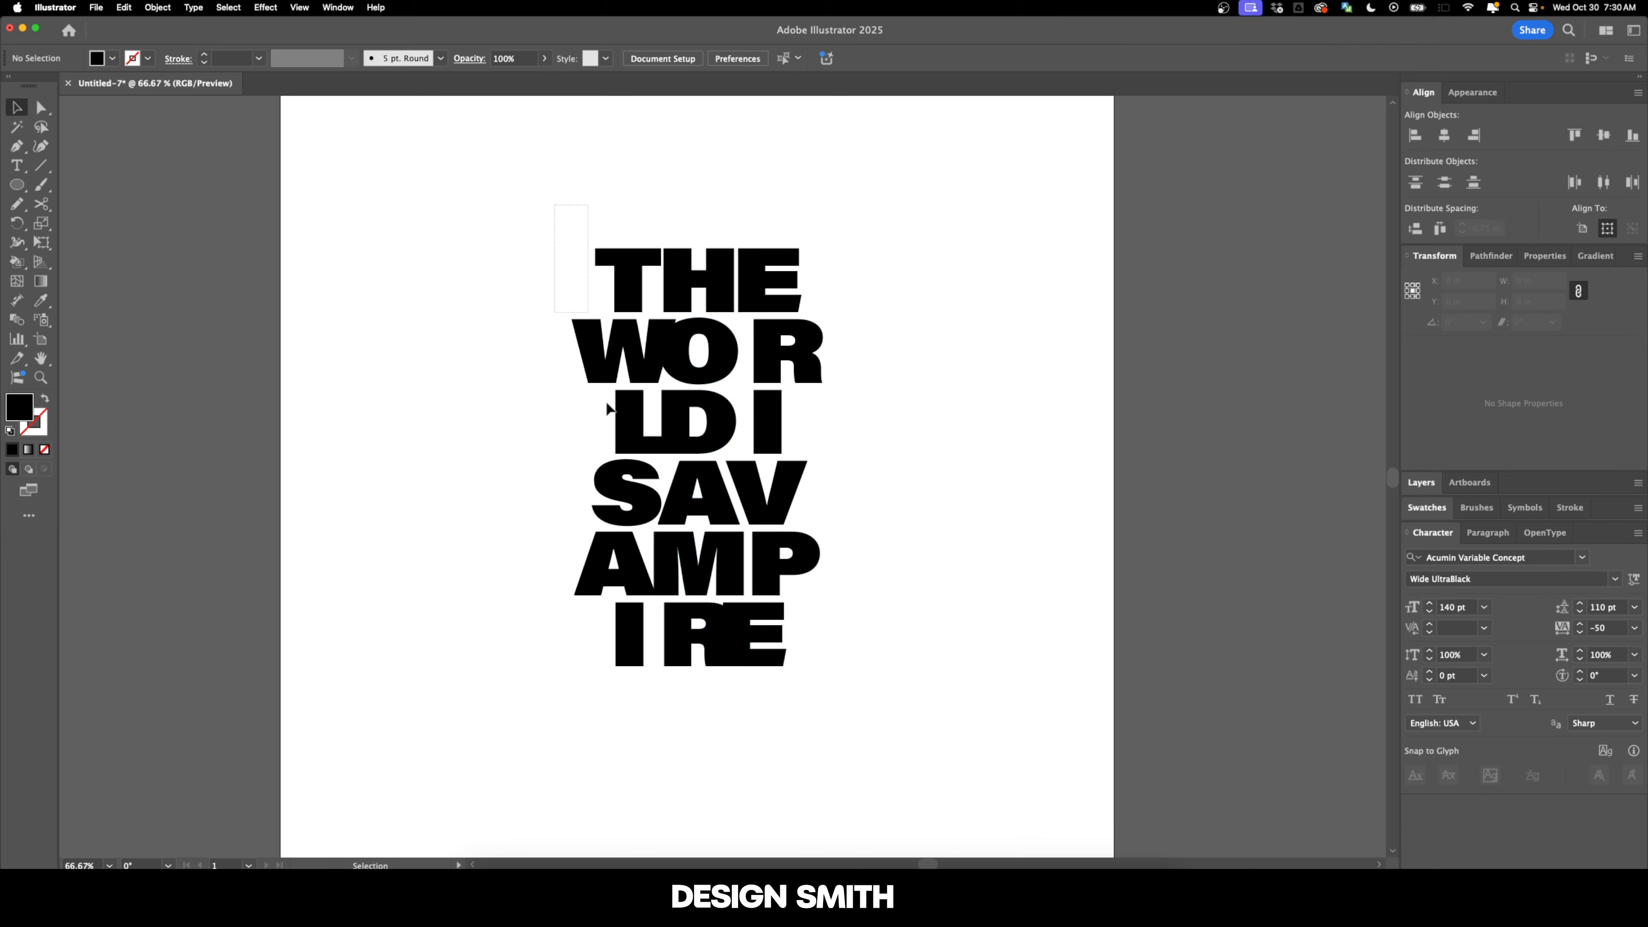
Move the first letters of all six rows left as a column and center them horizontally on the W
left_click_drag(608, 408, 638, 722)
left_click_drag(633, 442, 563, 442)
left_click(599, 227)
left_click(570, 364)
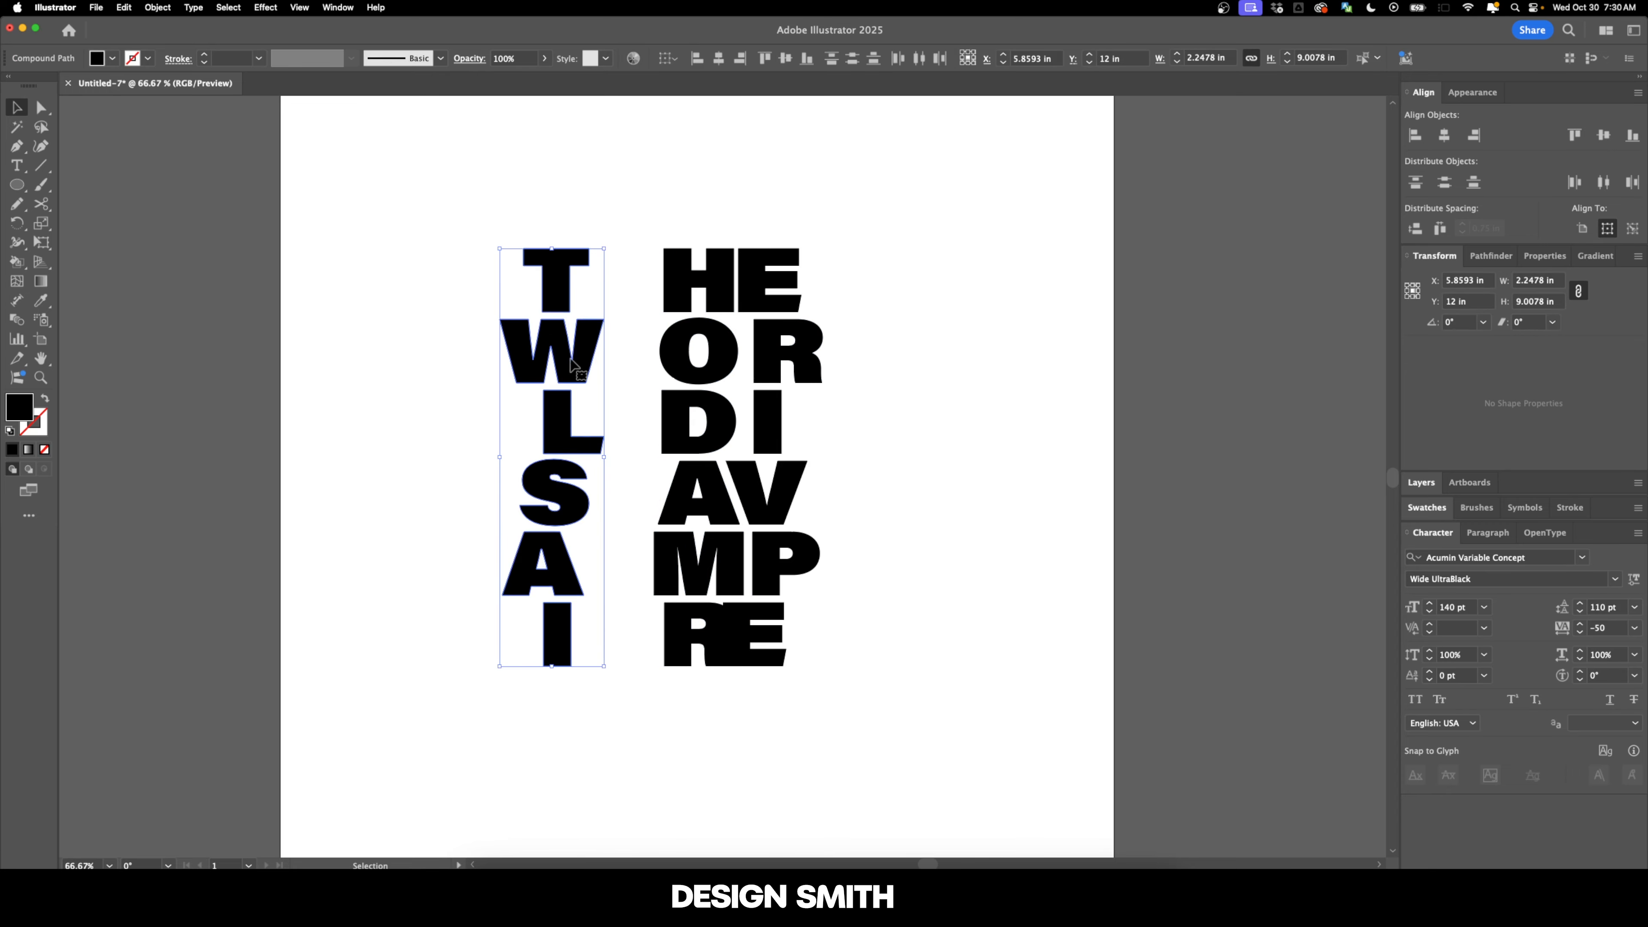
left_click(572, 359)
left_click(718, 58)
left_click(615, 281)
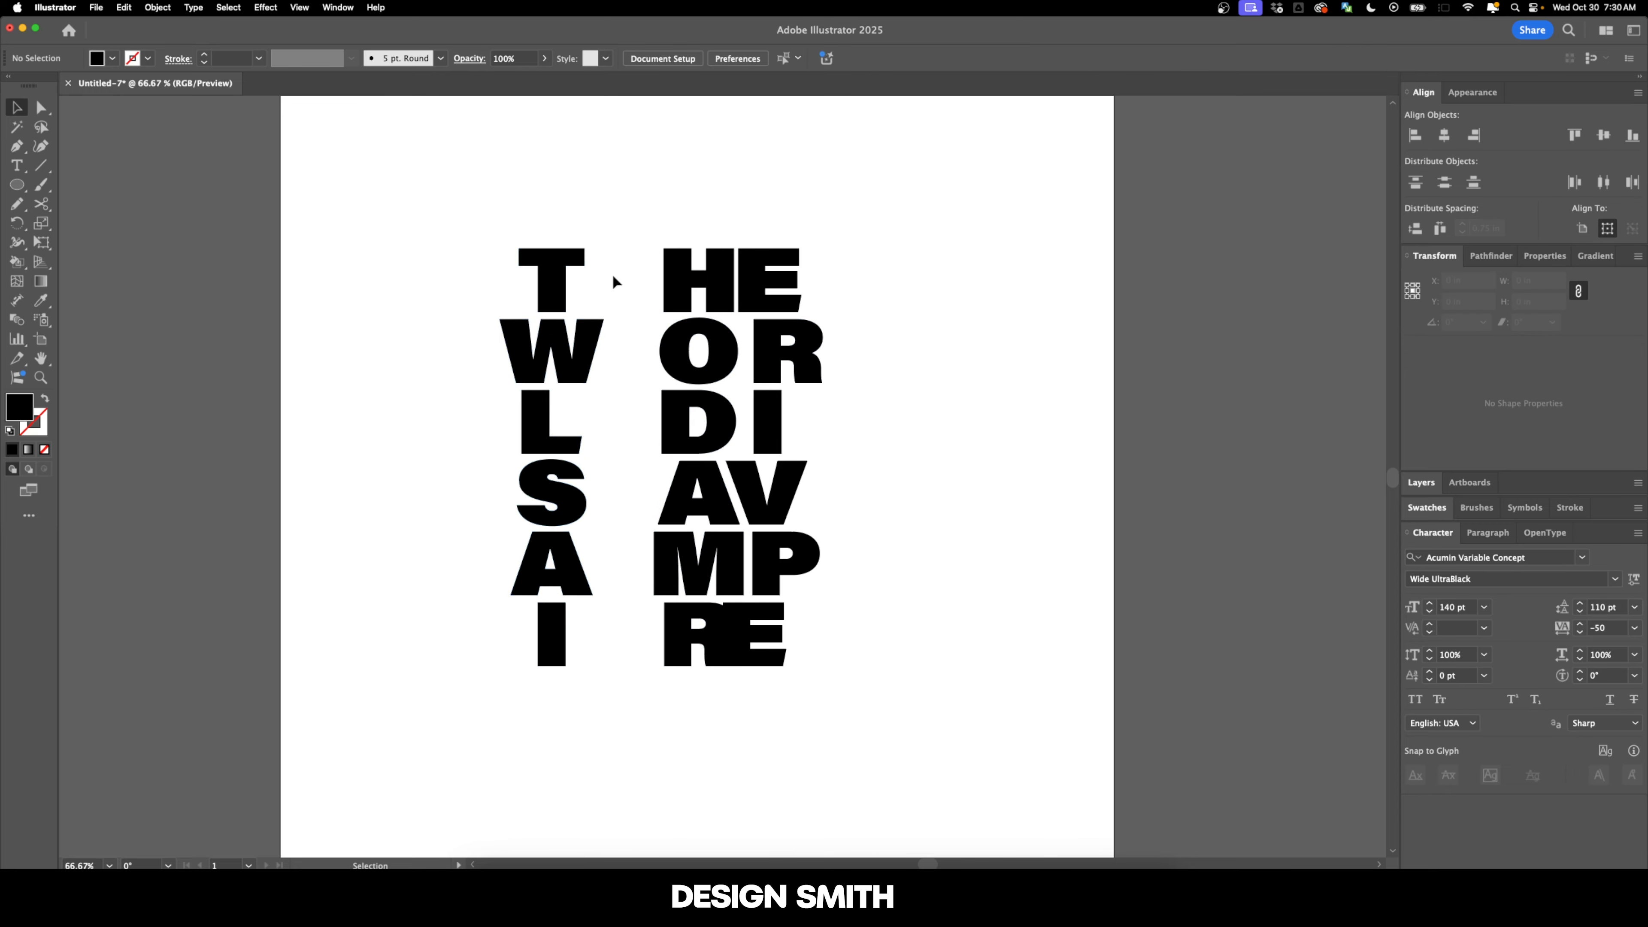
Center the third letters of all rows horizontally on the V and shift that column right, clear of the middle letters
left_click_drag(803, 375, 769, 689)
left_click(718, 58)
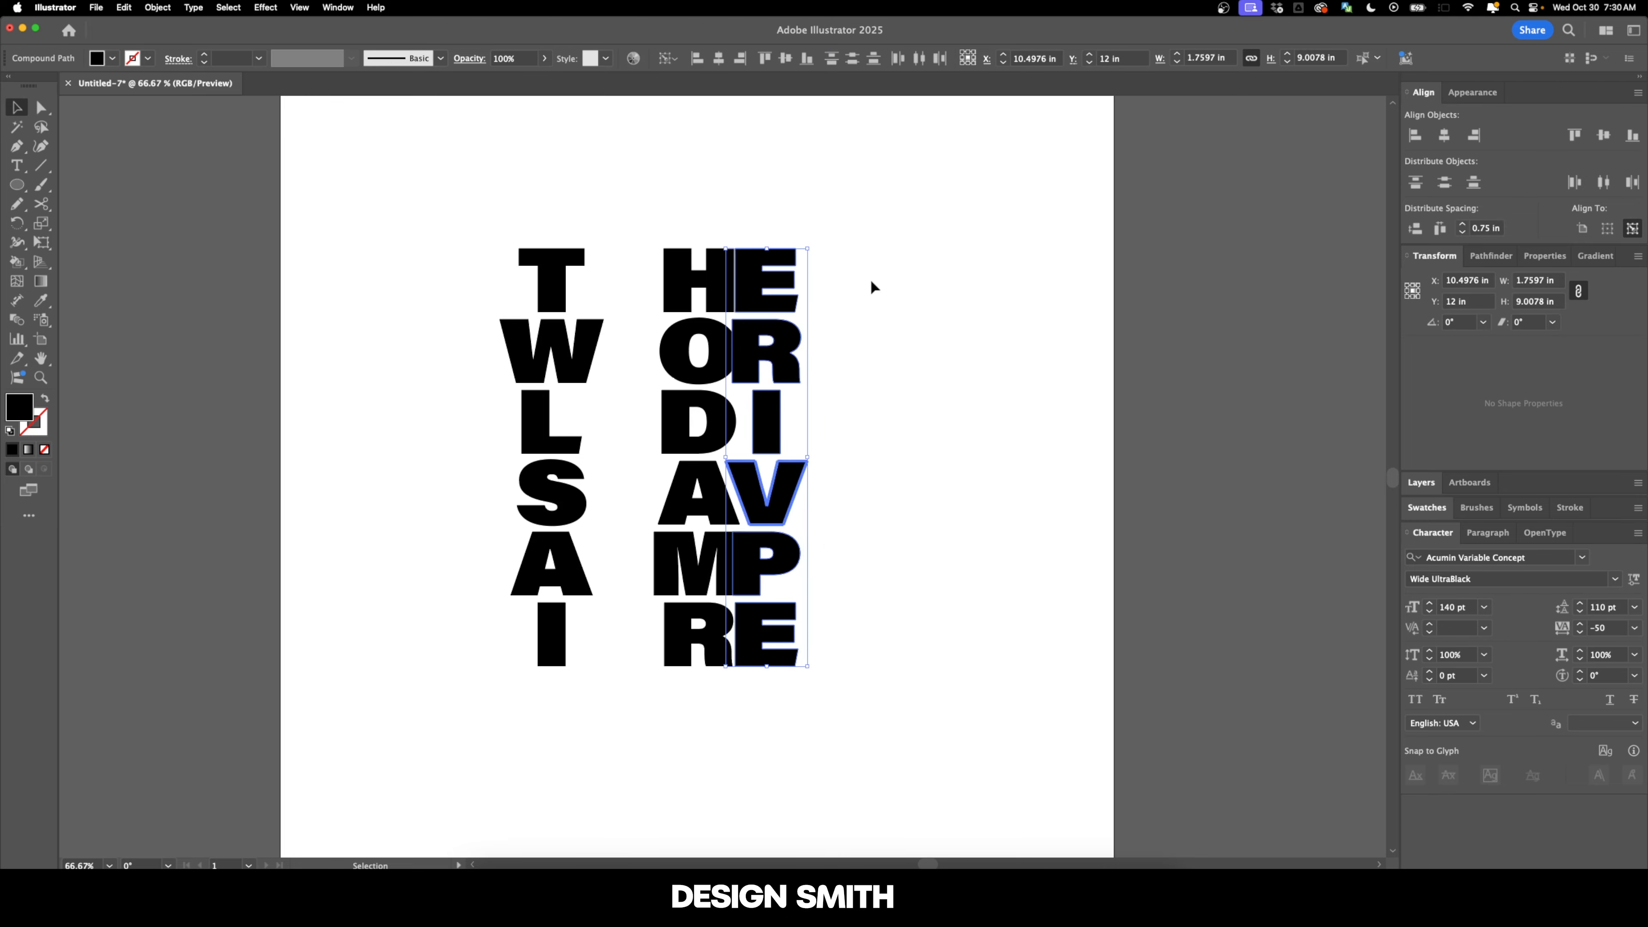
left_click(856, 286)
left_click_drag(766, 673, 790, 639)
left_click_drag(783, 580, 790, 575)
left_click(927, 508)
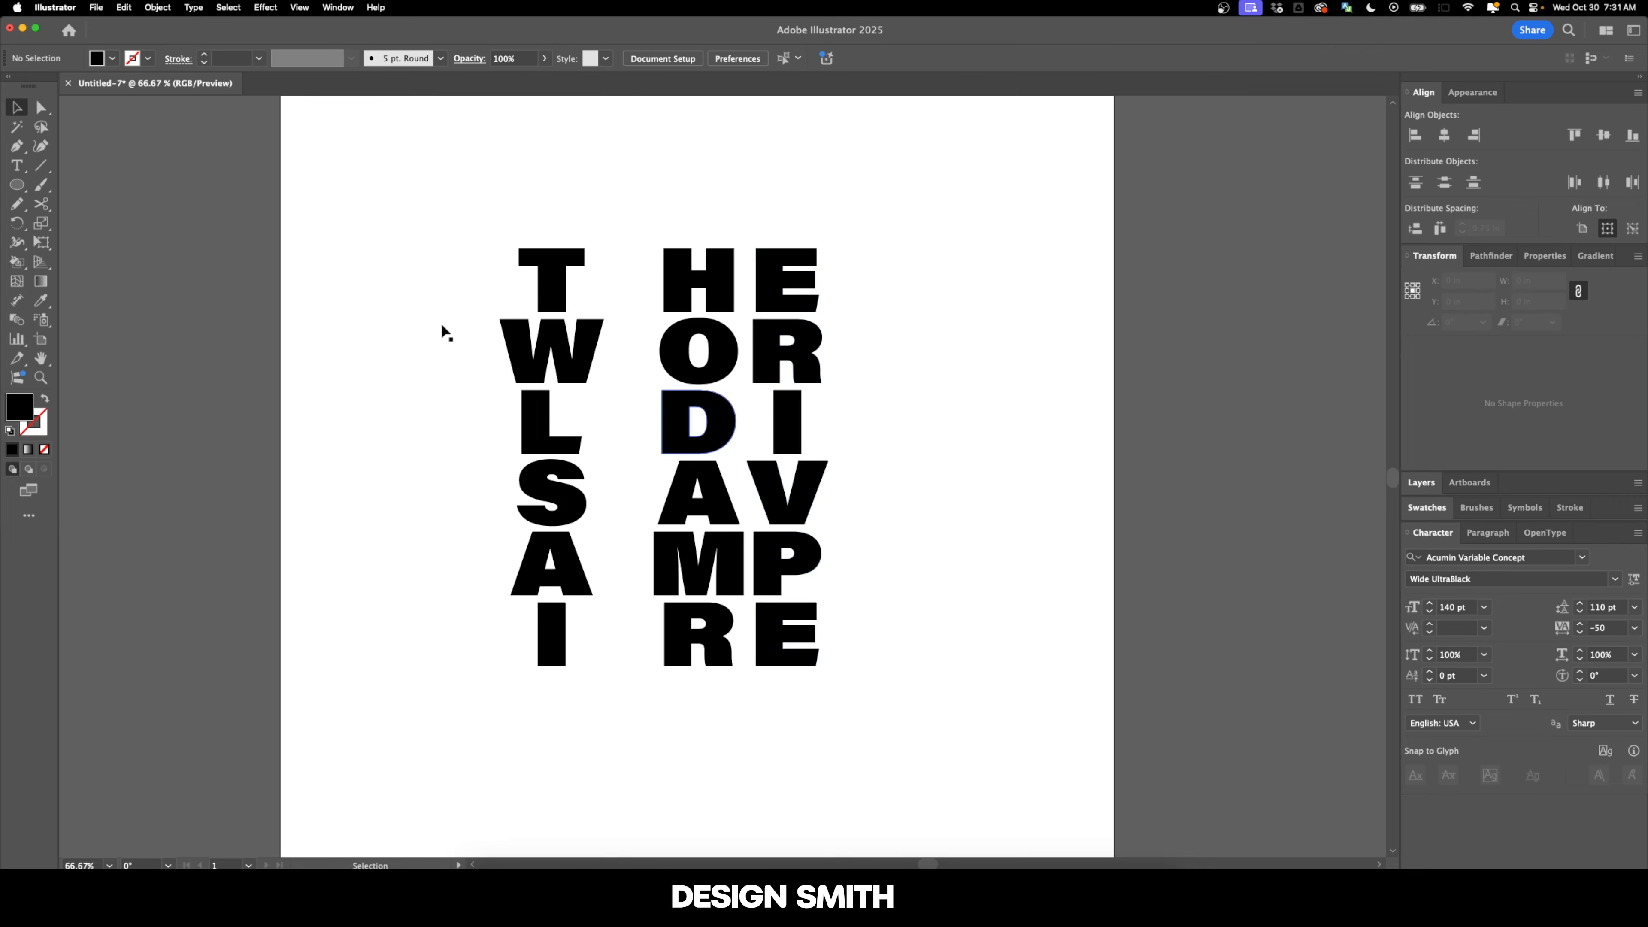
Move the column of first letters right until it sits close beside the middle column
left_click_drag(397, 158, 606, 659)
left_click_drag(578, 584, 635, 584)
left_click(875, 521)
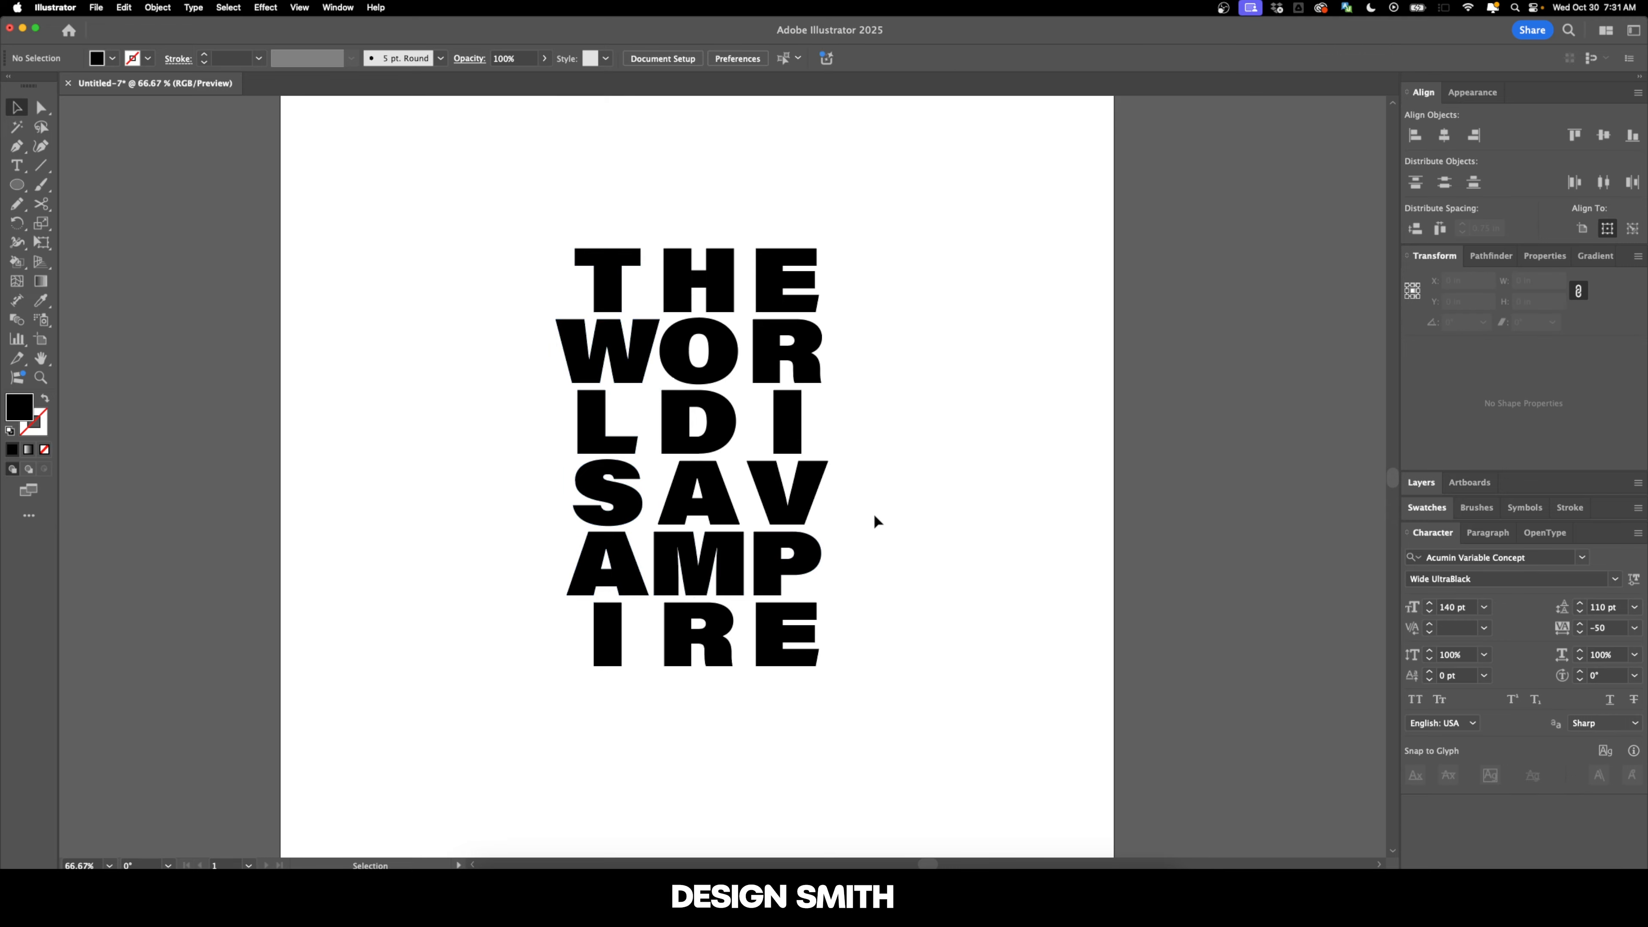
left_click_drag(885, 438, 827, 472)
scroll(620, 306, "up", 1)
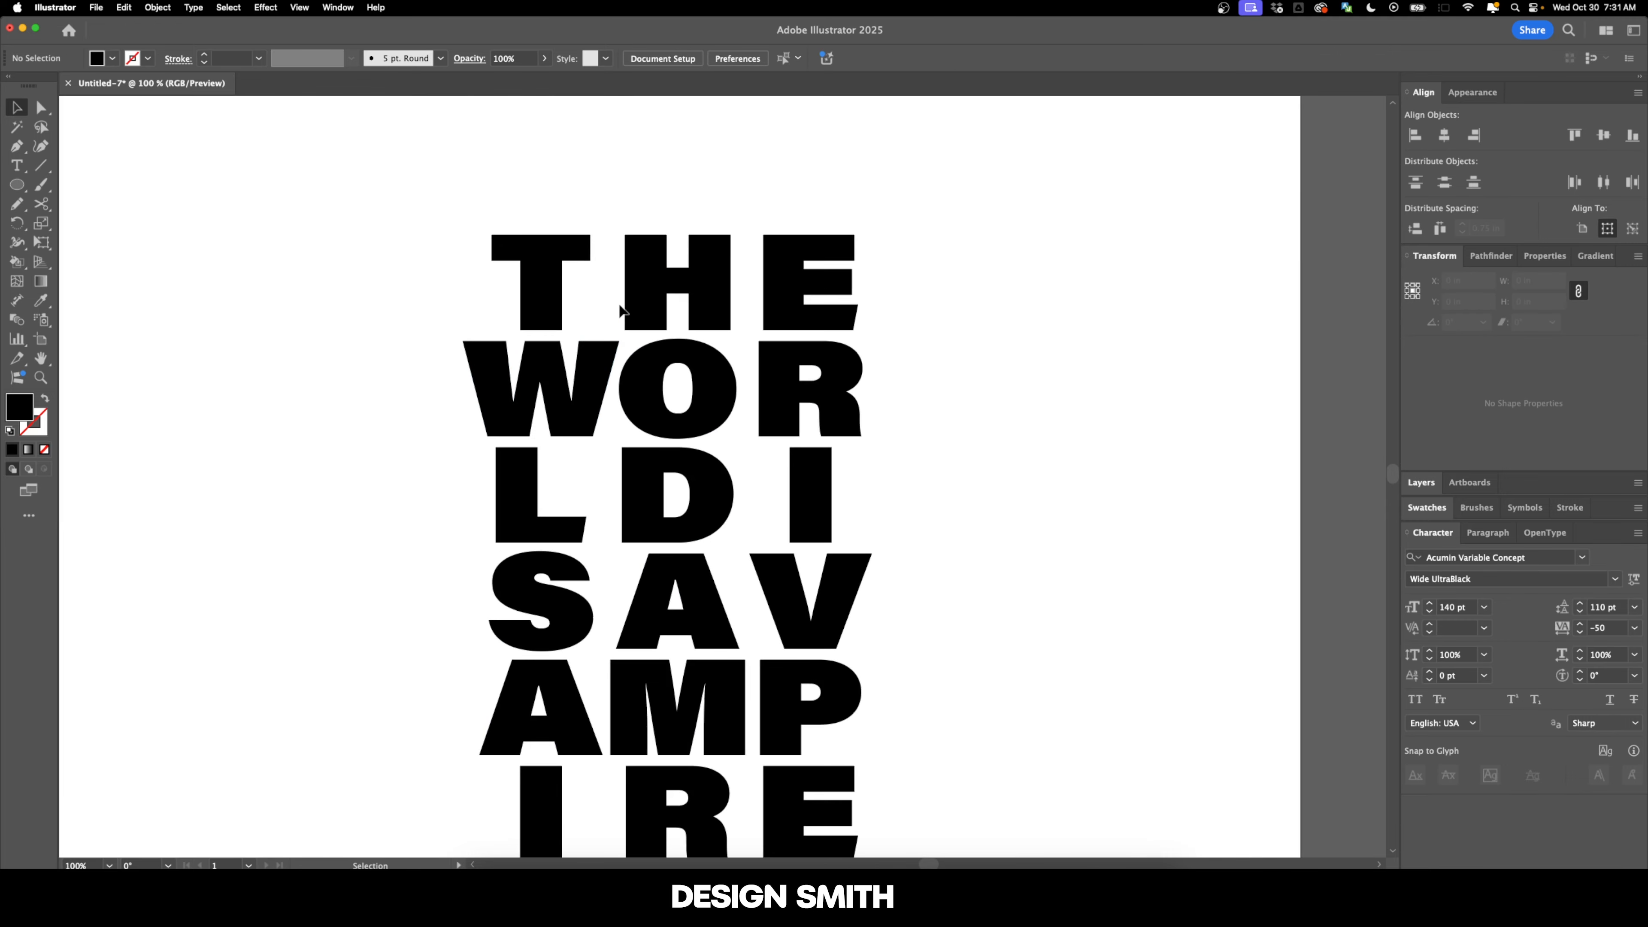
Tighten the THE and WOR rows by moving T and E toward the H and R toward the O
left_click(548, 263)
left_click_drag(624, 326, 568, 259)
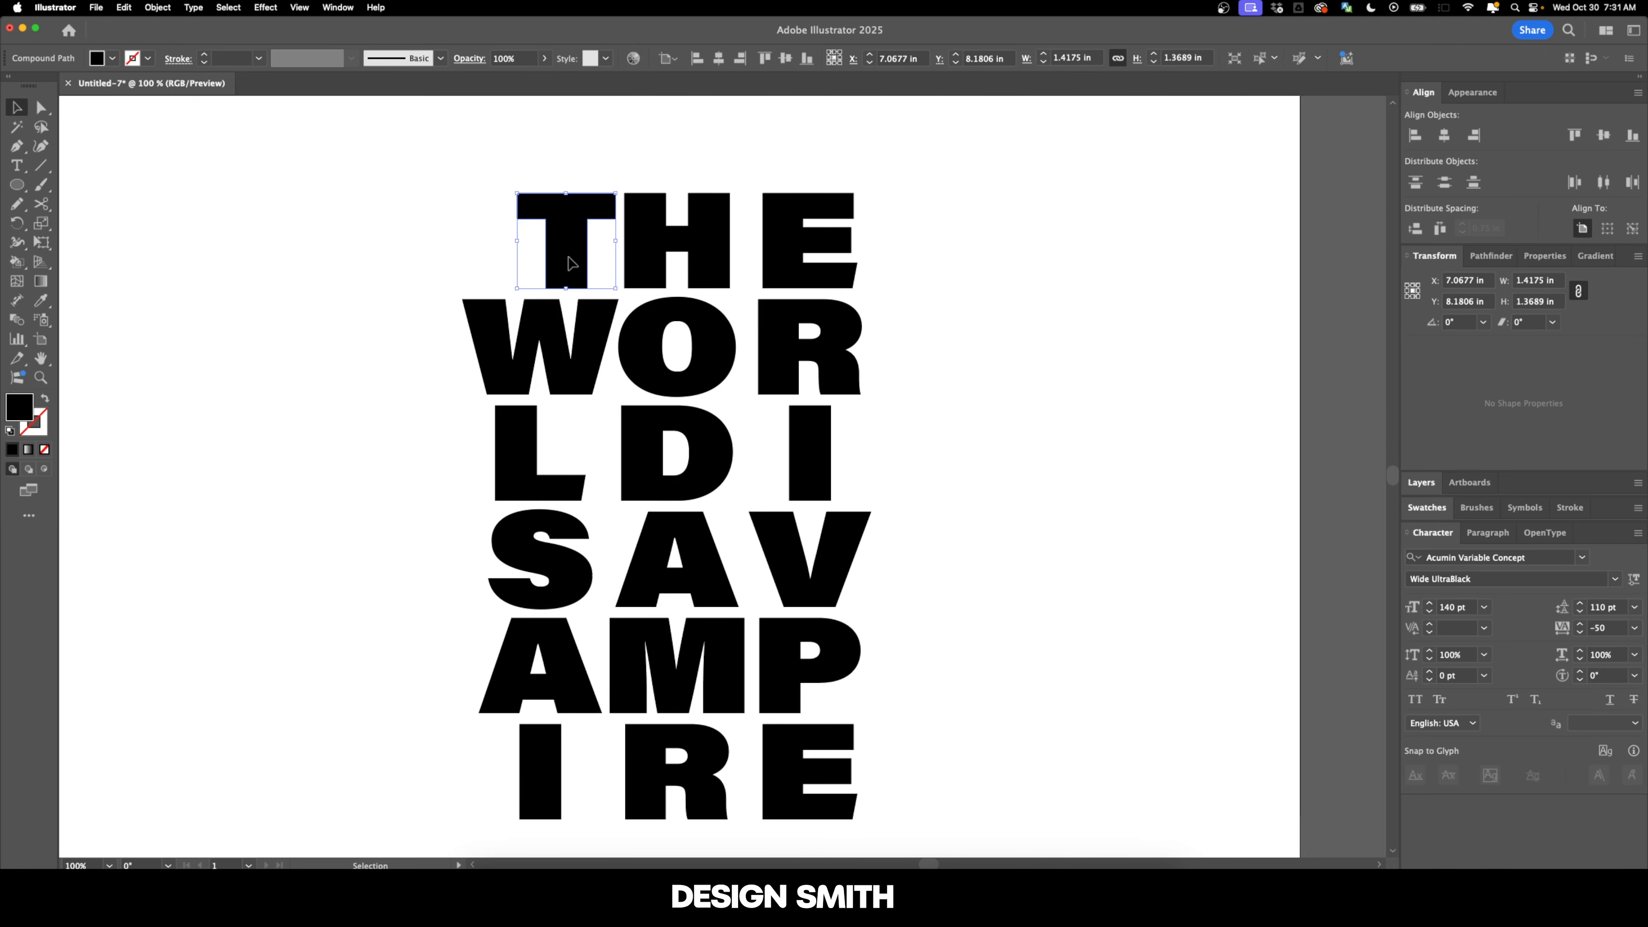
left_click_drag(778, 247, 754, 247)
left_click(921, 266)
left_click_drag(921, 268, 880, 226)
left_click(672, 314)
left_click_drag(730, 319, 710, 320)
Close the gaps between the letters in the LDI and SAV rows
left_click_drag(580, 416, 553, 416)
left_click_drag(750, 415, 671, 415)
scroll(672, 429, "down", 1)
left_click_drag(601, 485, 579, 485)
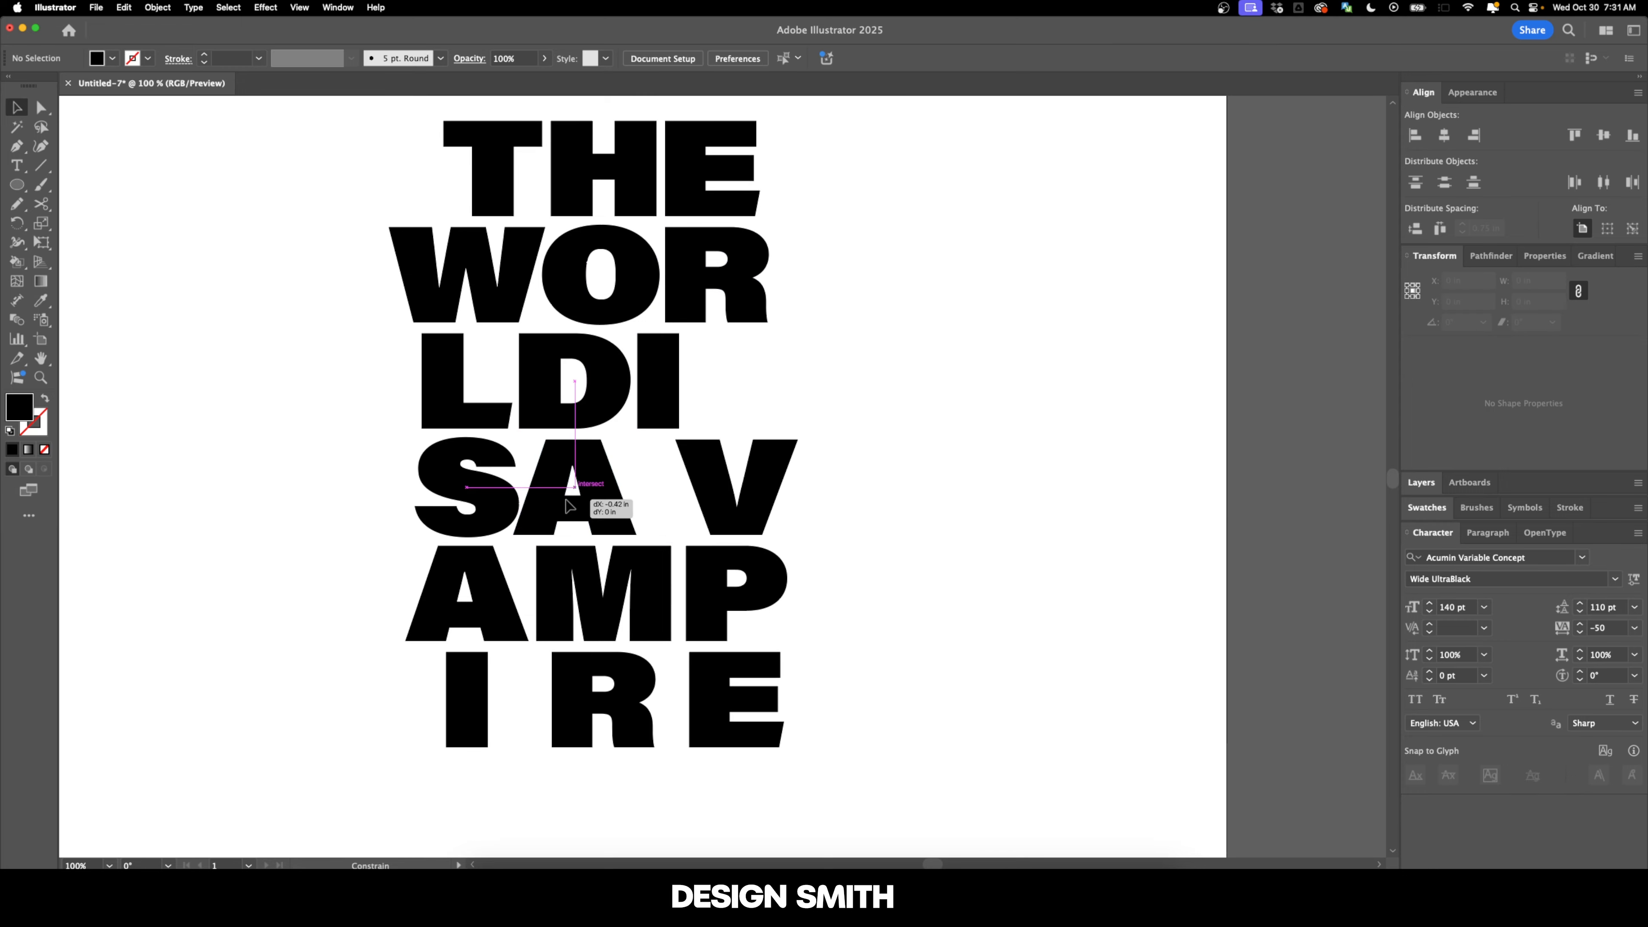
left_click_drag(731, 487, 697, 532)
Close the gaps between the letters in the IRE row and slightly tighten the P in AMP
scroll(677, 486, "down", 2)
left_click_drag(643, 625, 588, 627)
left_click_drag(744, 628, 662, 628)
left_click(791, 627)
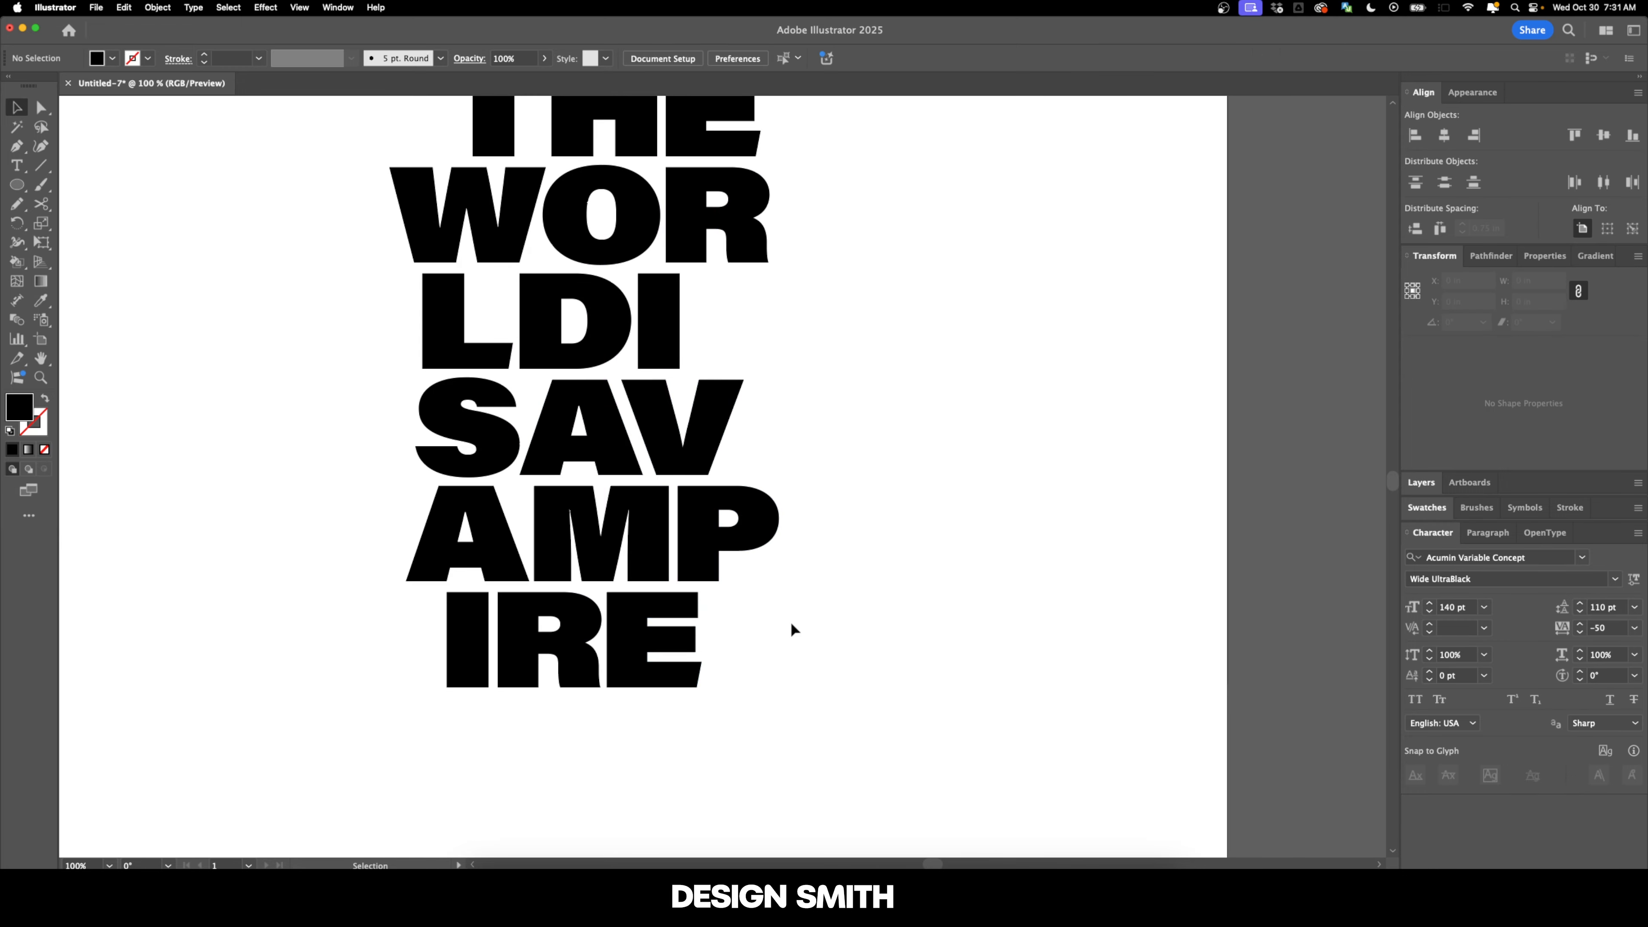
key("super+minus")
scroll(791, 627, "up", 1)
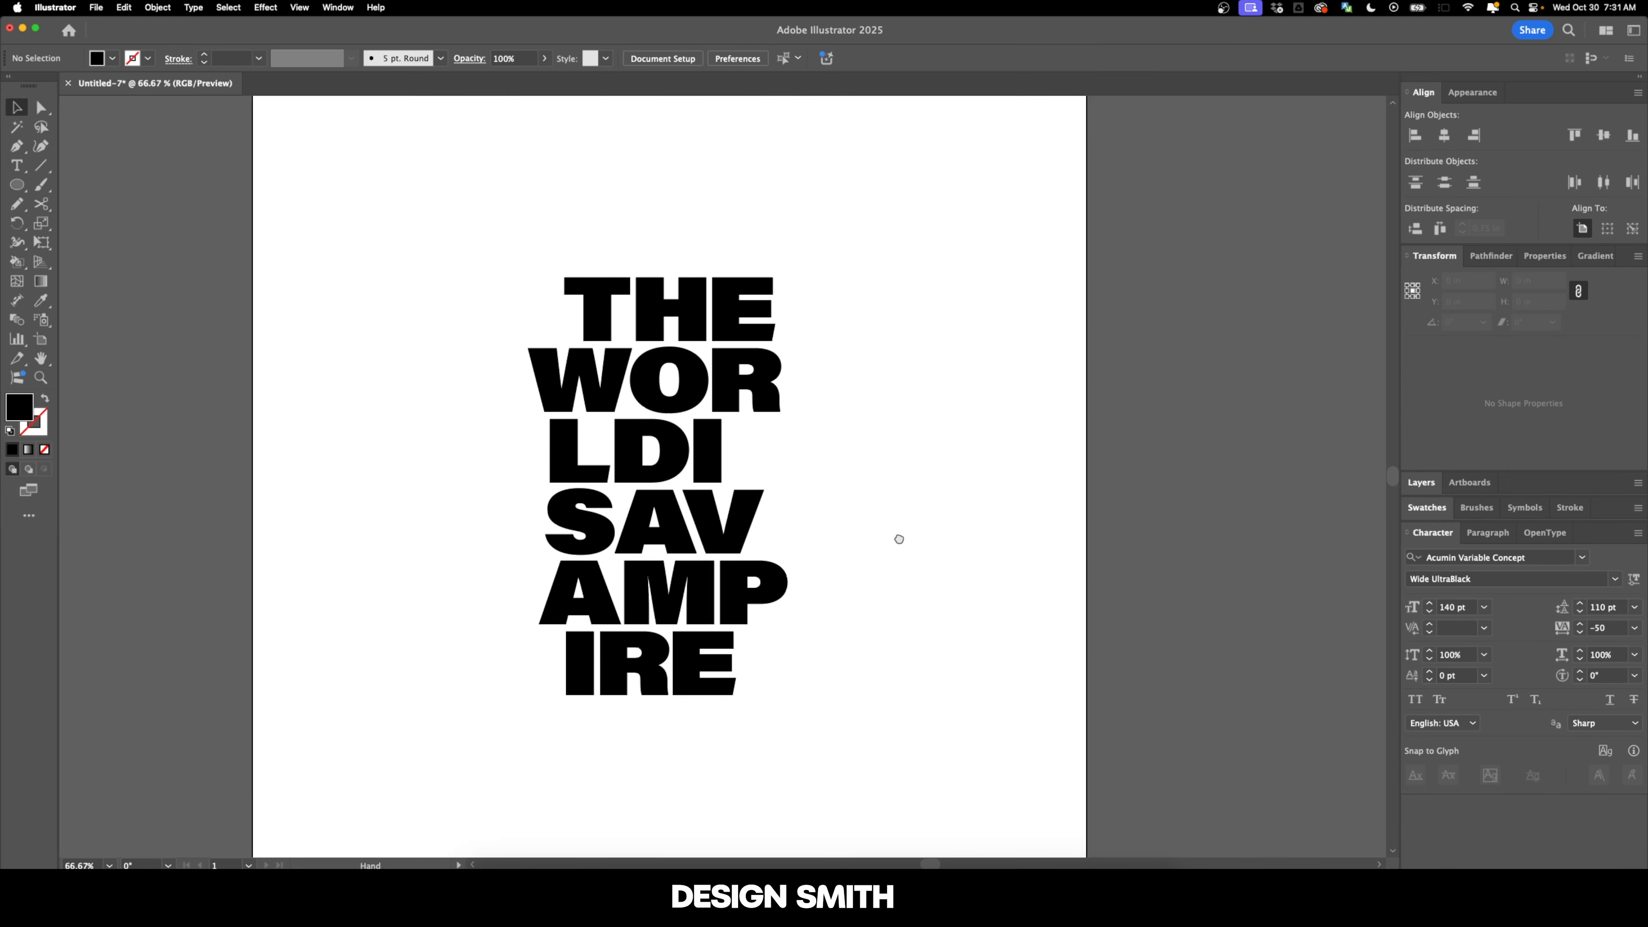
left_click_drag(897, 543, 915, 575)
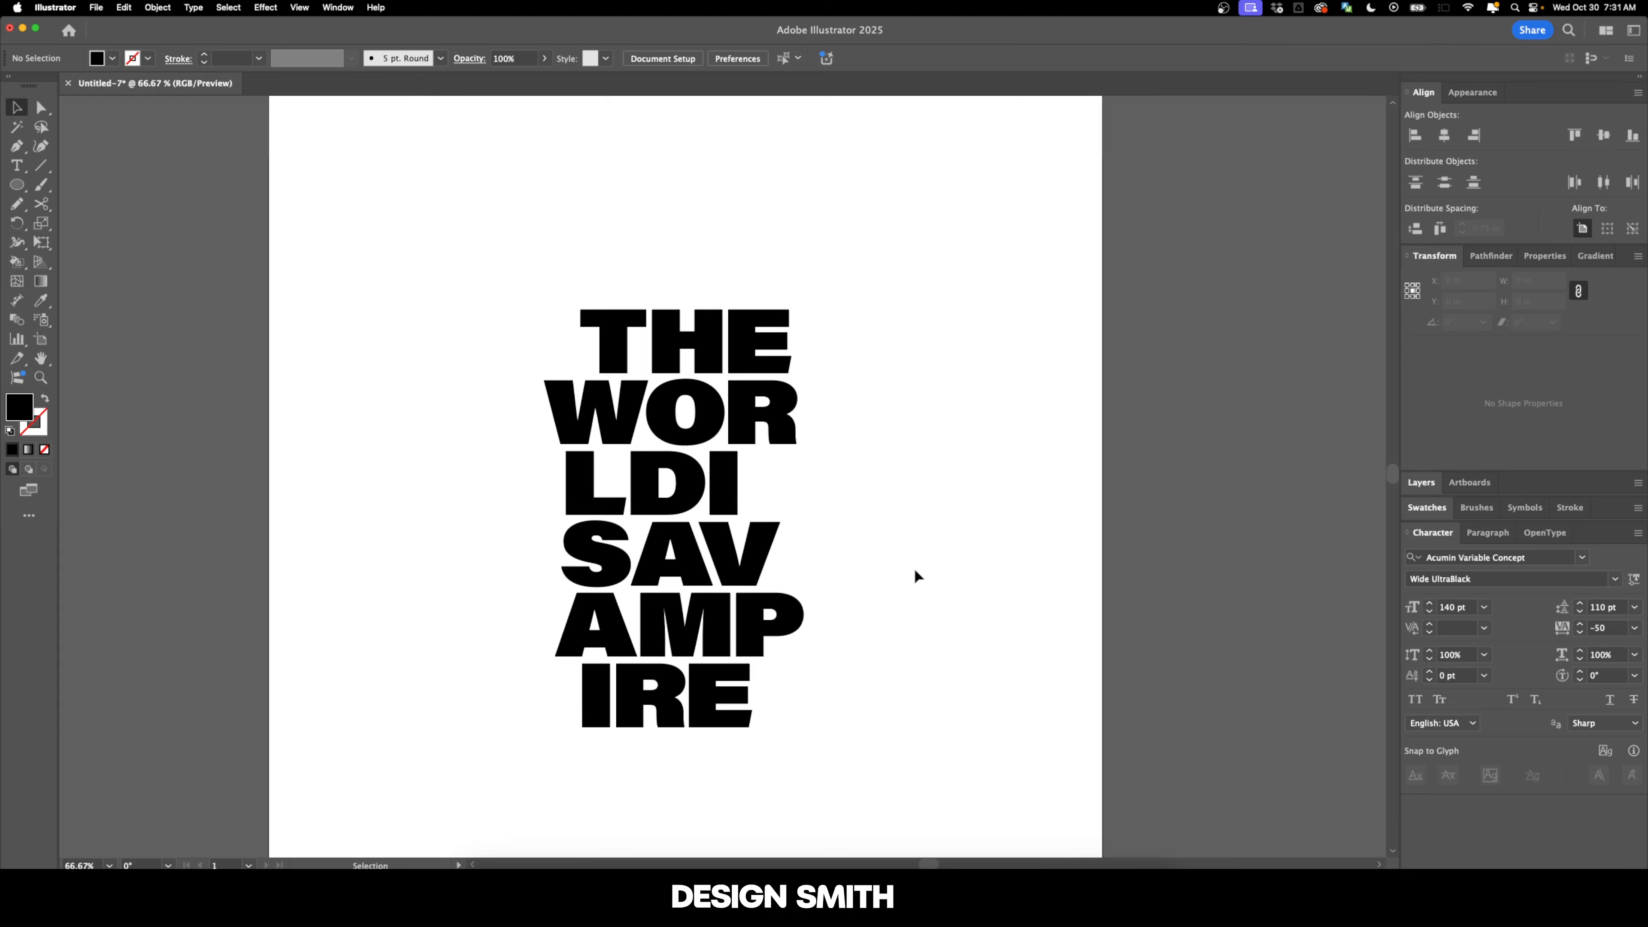
Shift the A and V of the SAV row together slightly closer to the S
scroll(669, 552, "up", 2)
left_click(668, 551)
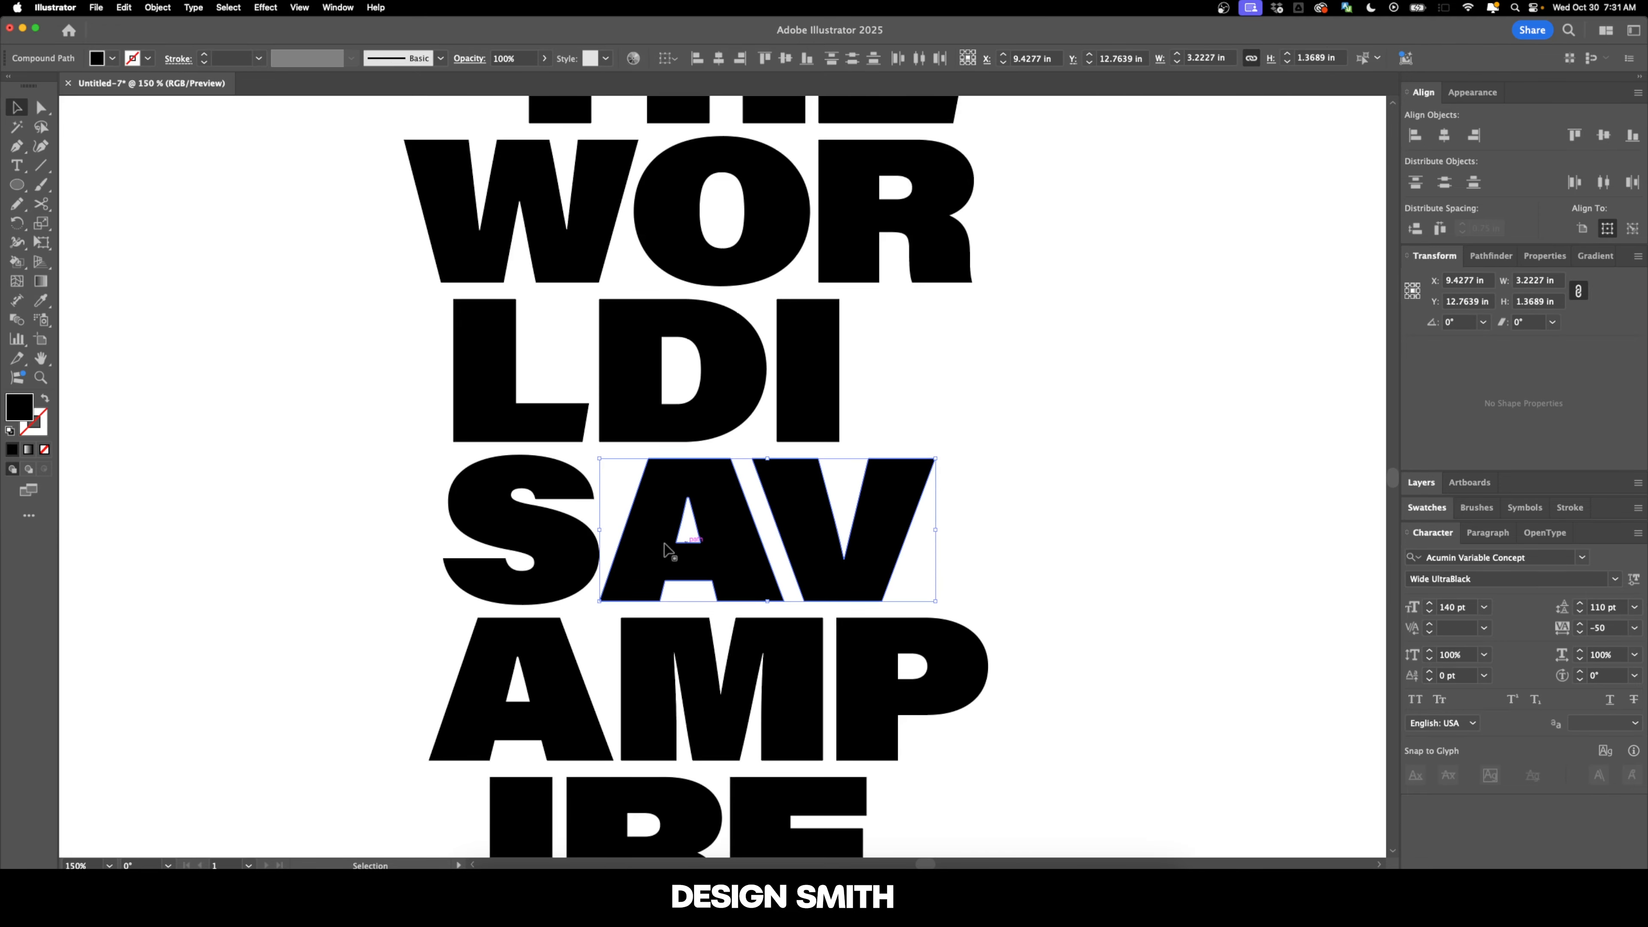
scroll(669, 551, "up", 1)
left_click_drag(704, 569, 698, 569)
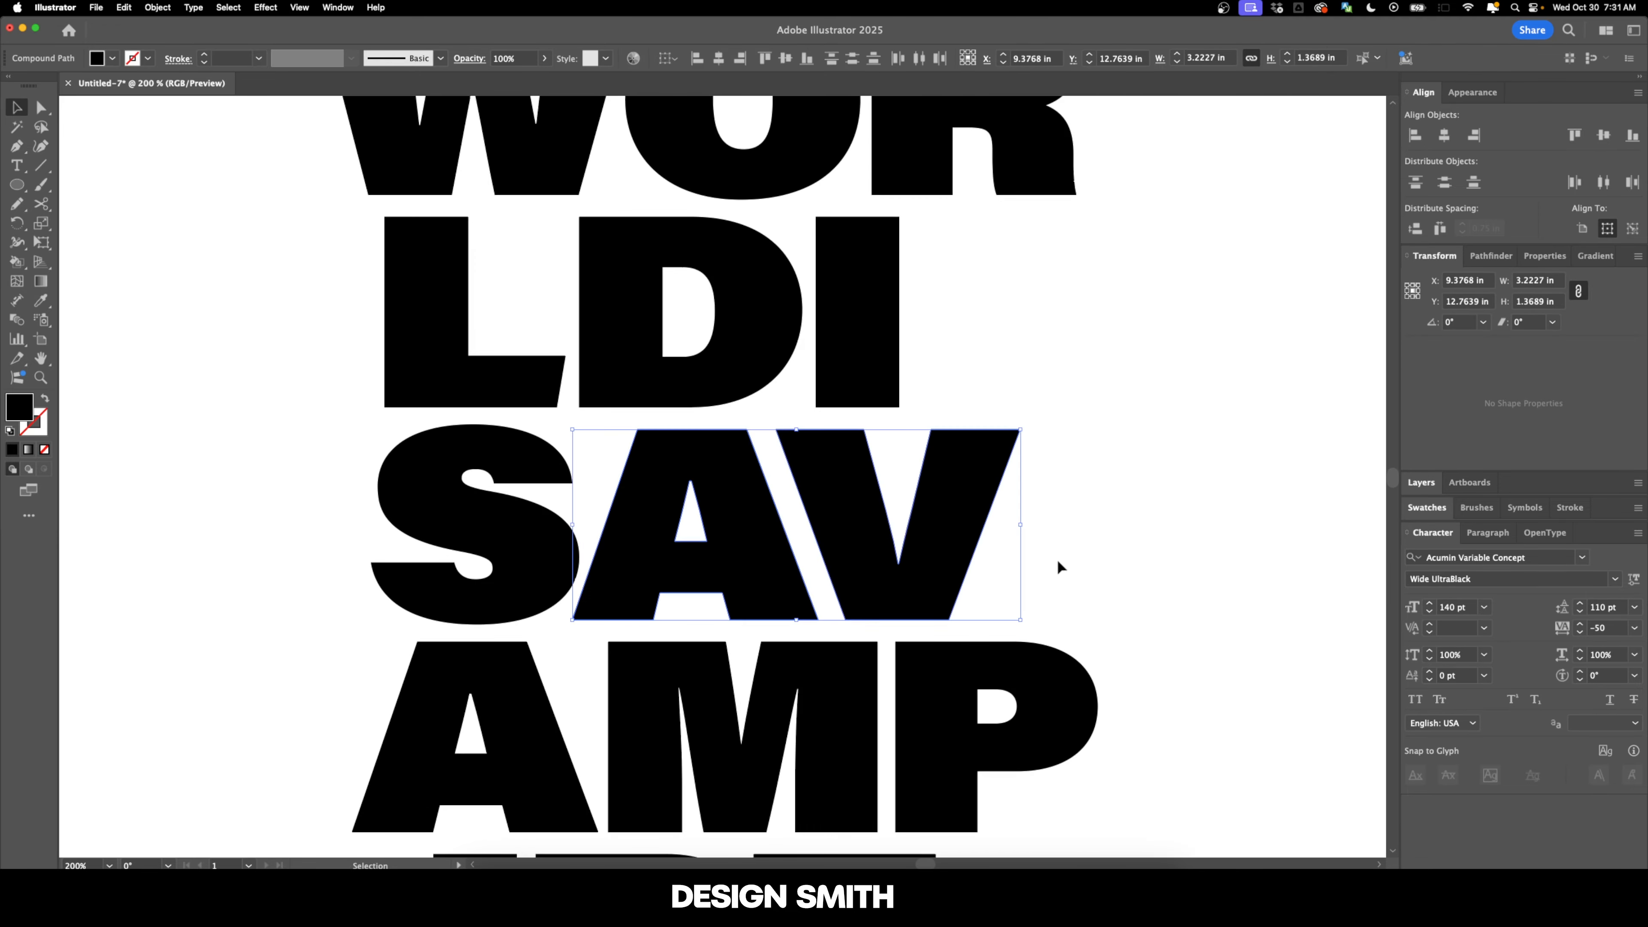
left_click(1057, 561)
scroll(1057, 561, "down", 3)
left_click_drag(1160, 545, 975, 541)
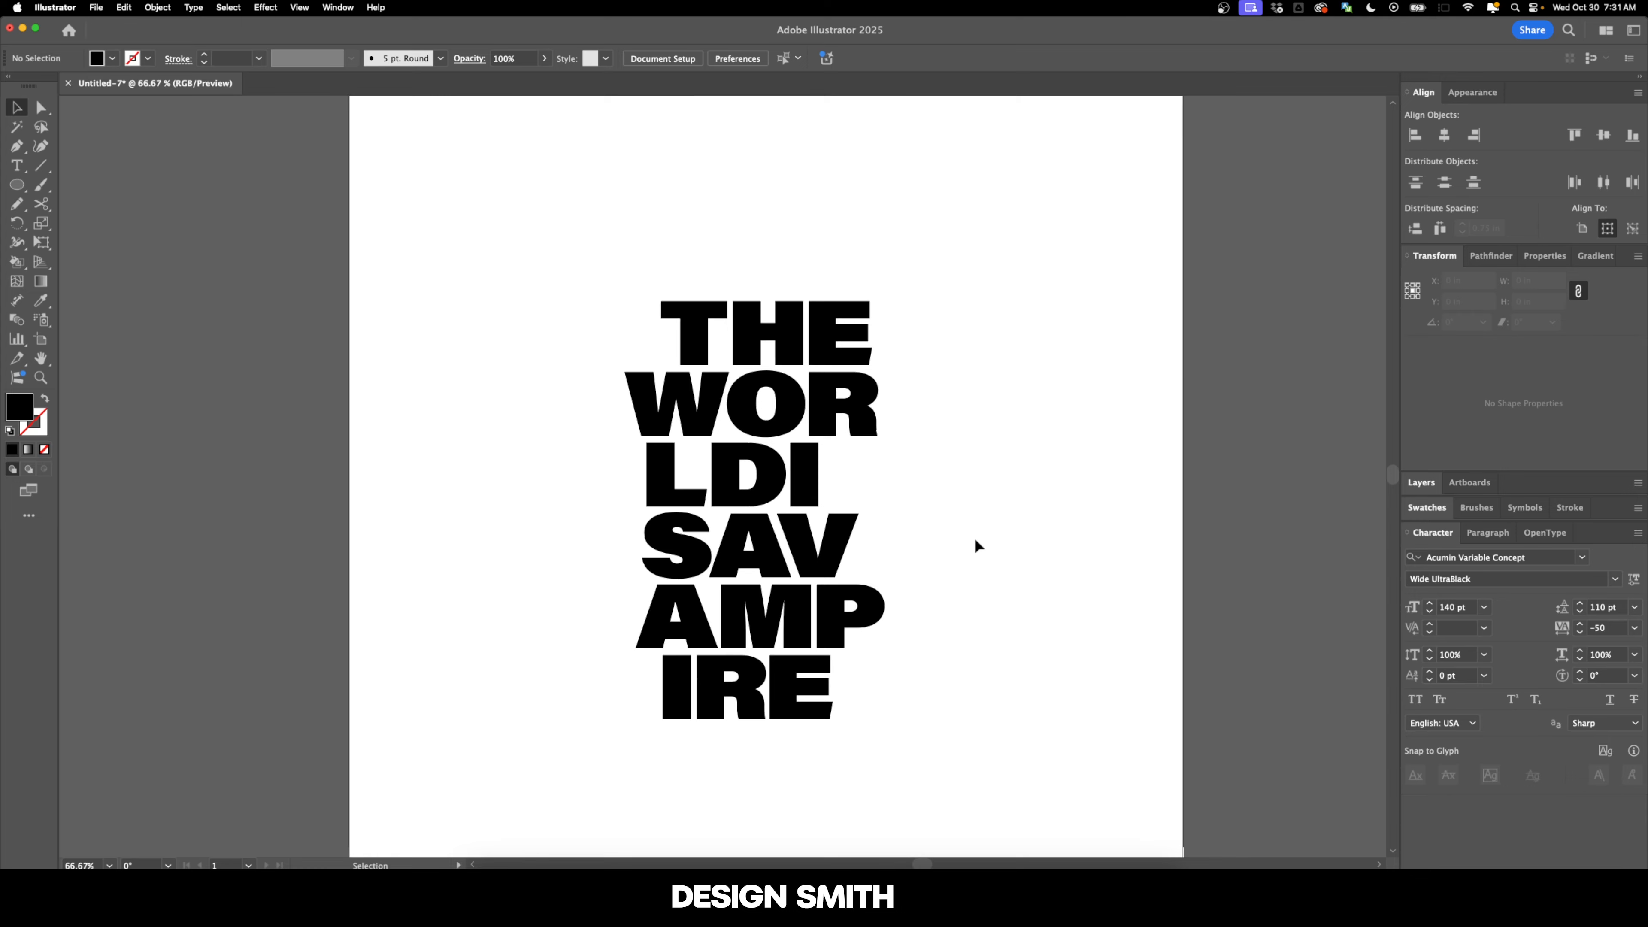
Shift the H and E of the THE row together slightly closer to the T
scroll(976, 545, "right", 2)
left_click(807, 331)
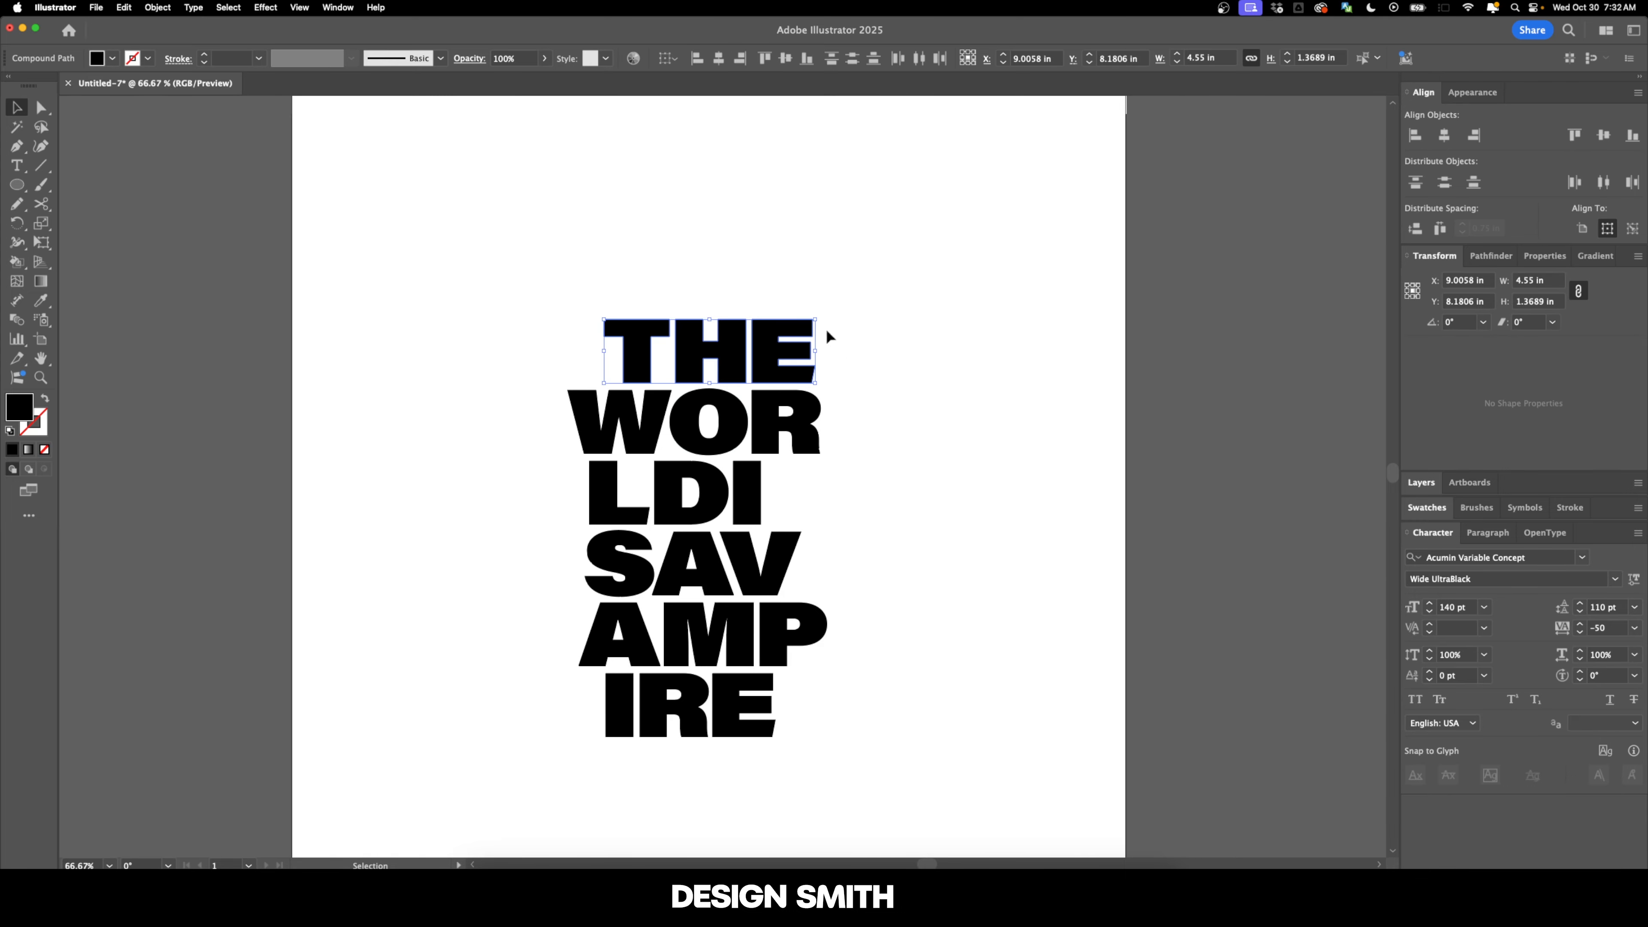
left_click(779, 290)
left_click(685, 337)
scroll(685, 336, "up", 4)
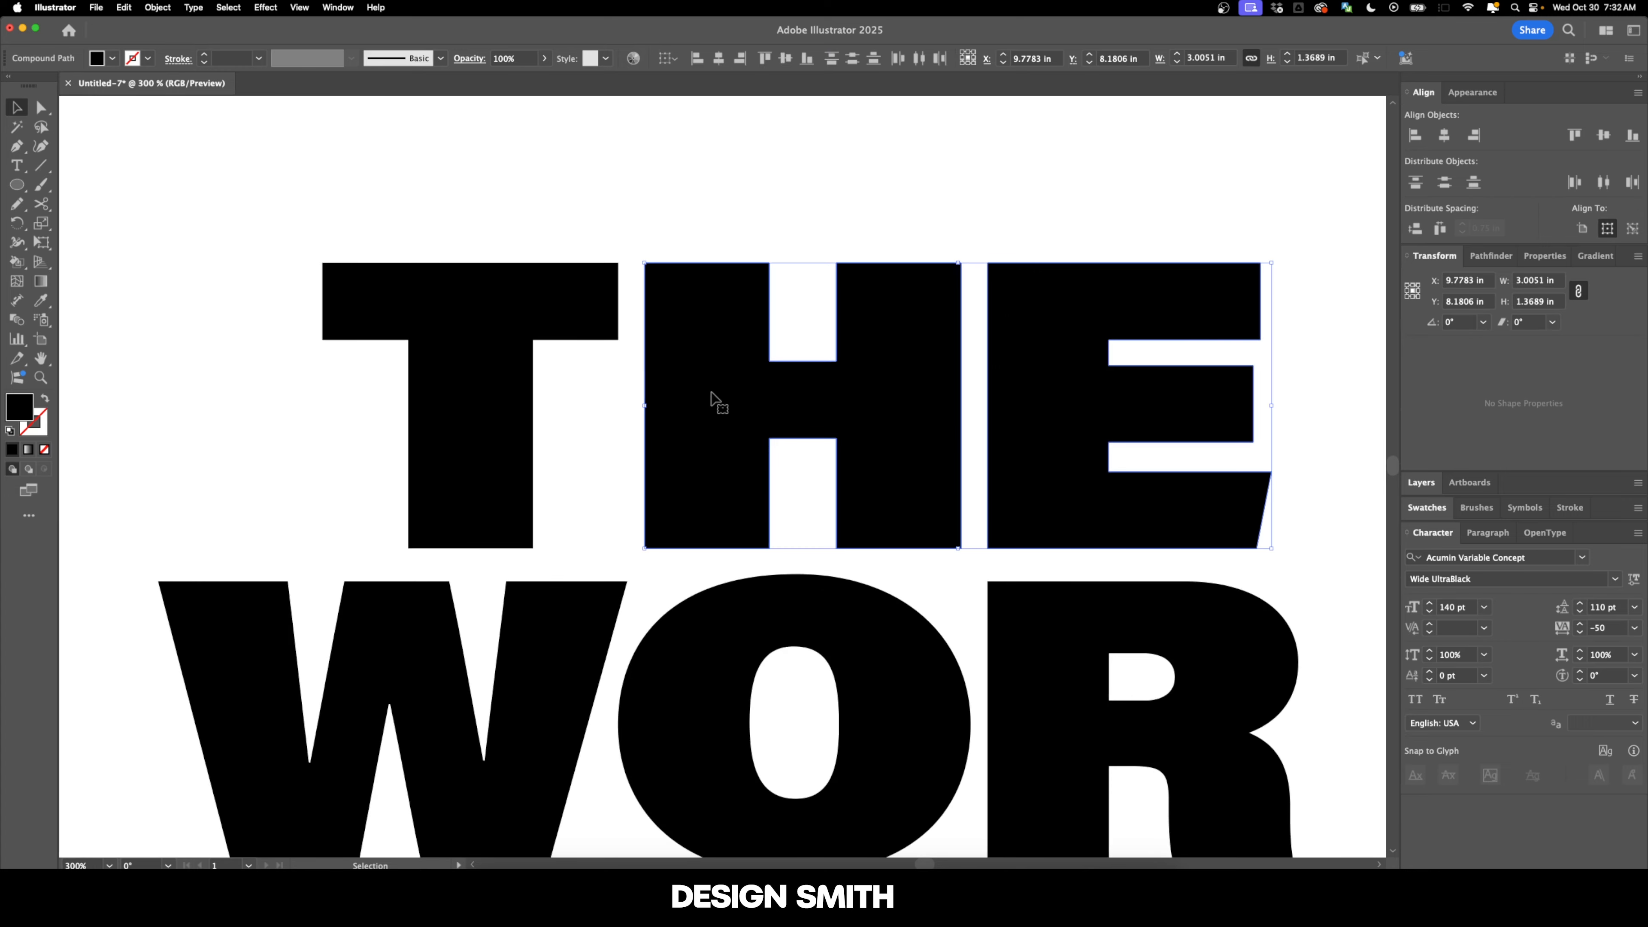
left_click_drag(713, 395, 707, 394)
left_click(787, 196)
scroll(793, 220, "down", 1)
key("super+0")
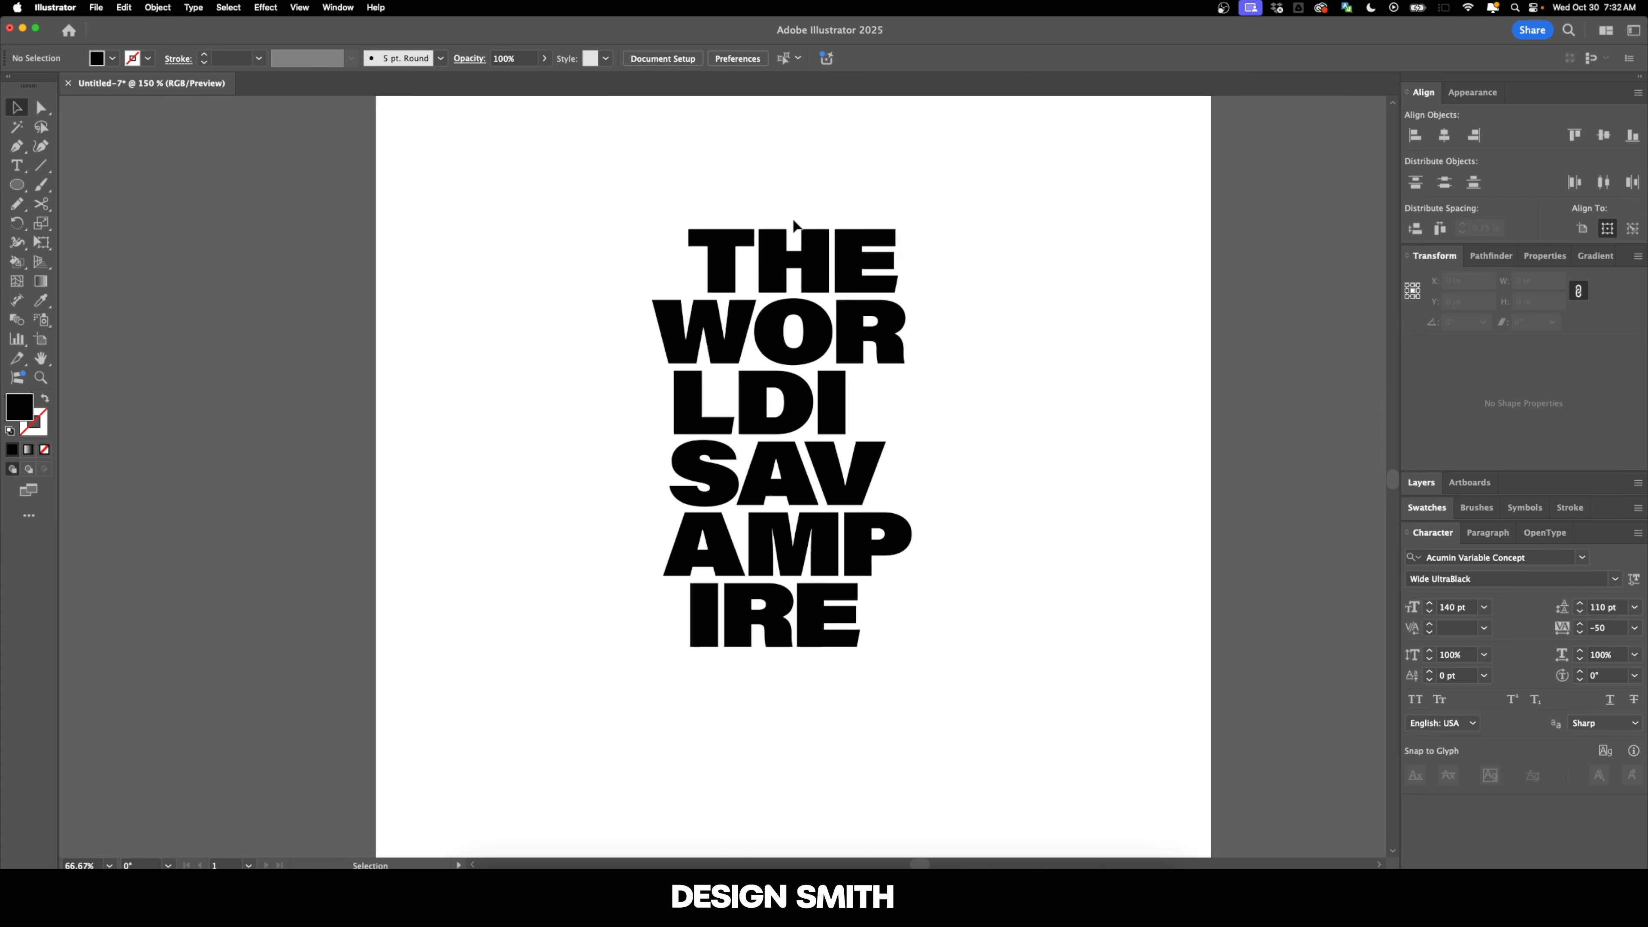
Stagger the rows by shifting WOR to the right, LDI to the left and SAV slightly to the right
left_click_drag(511, 335, 905, 386)
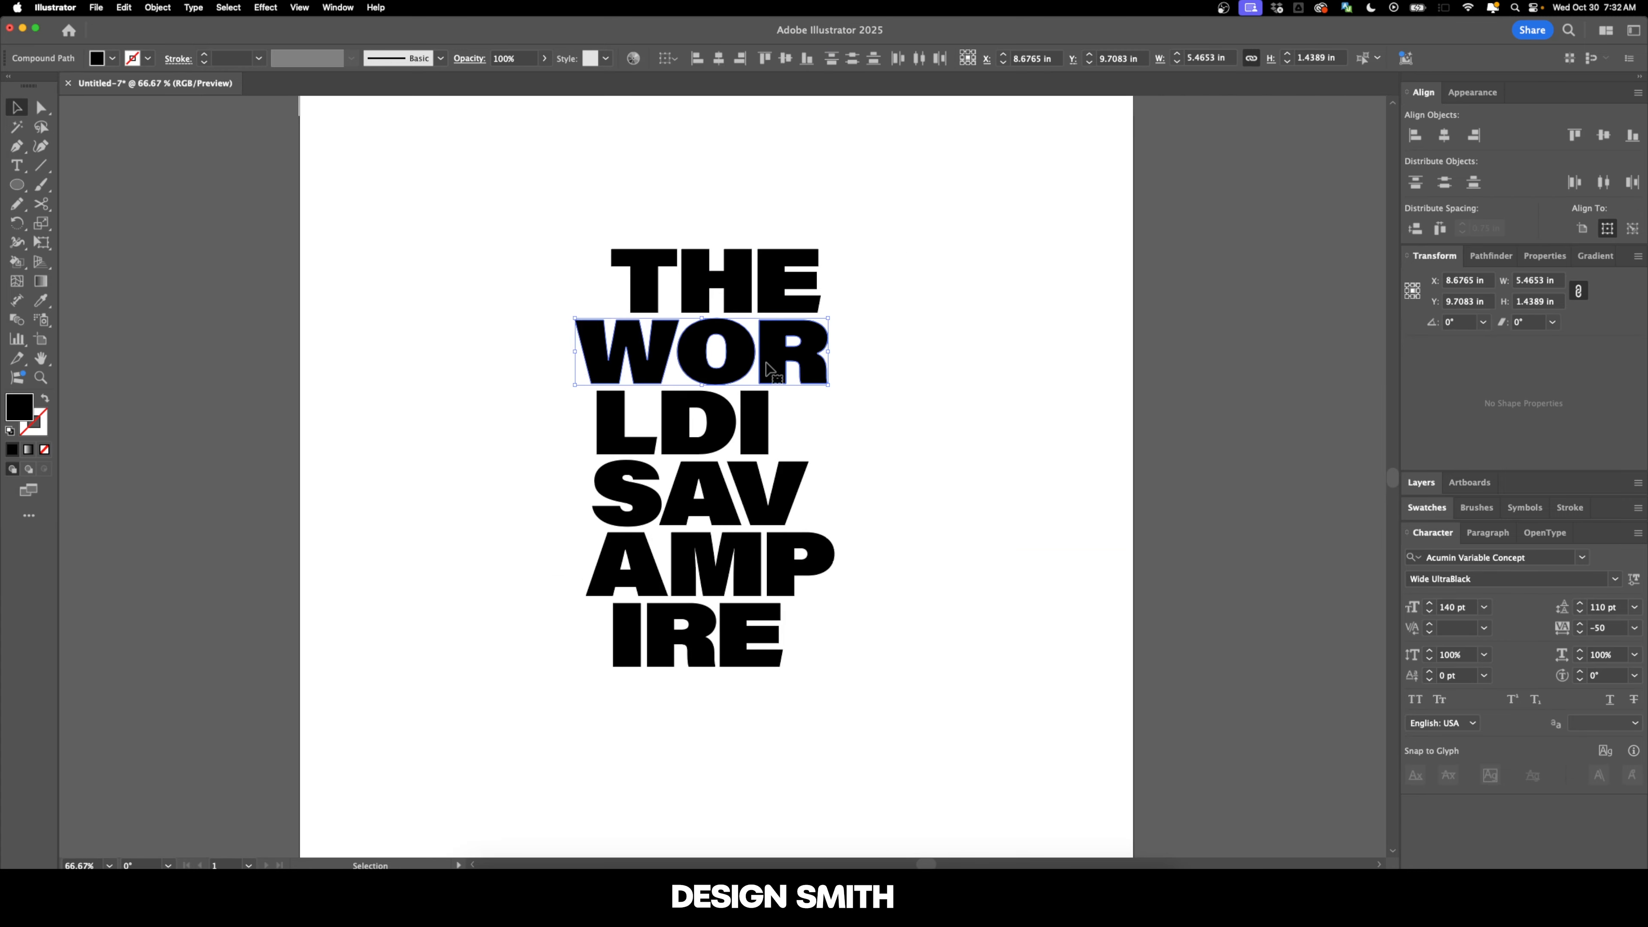
left_click_drag(772, 370, 877, 369)
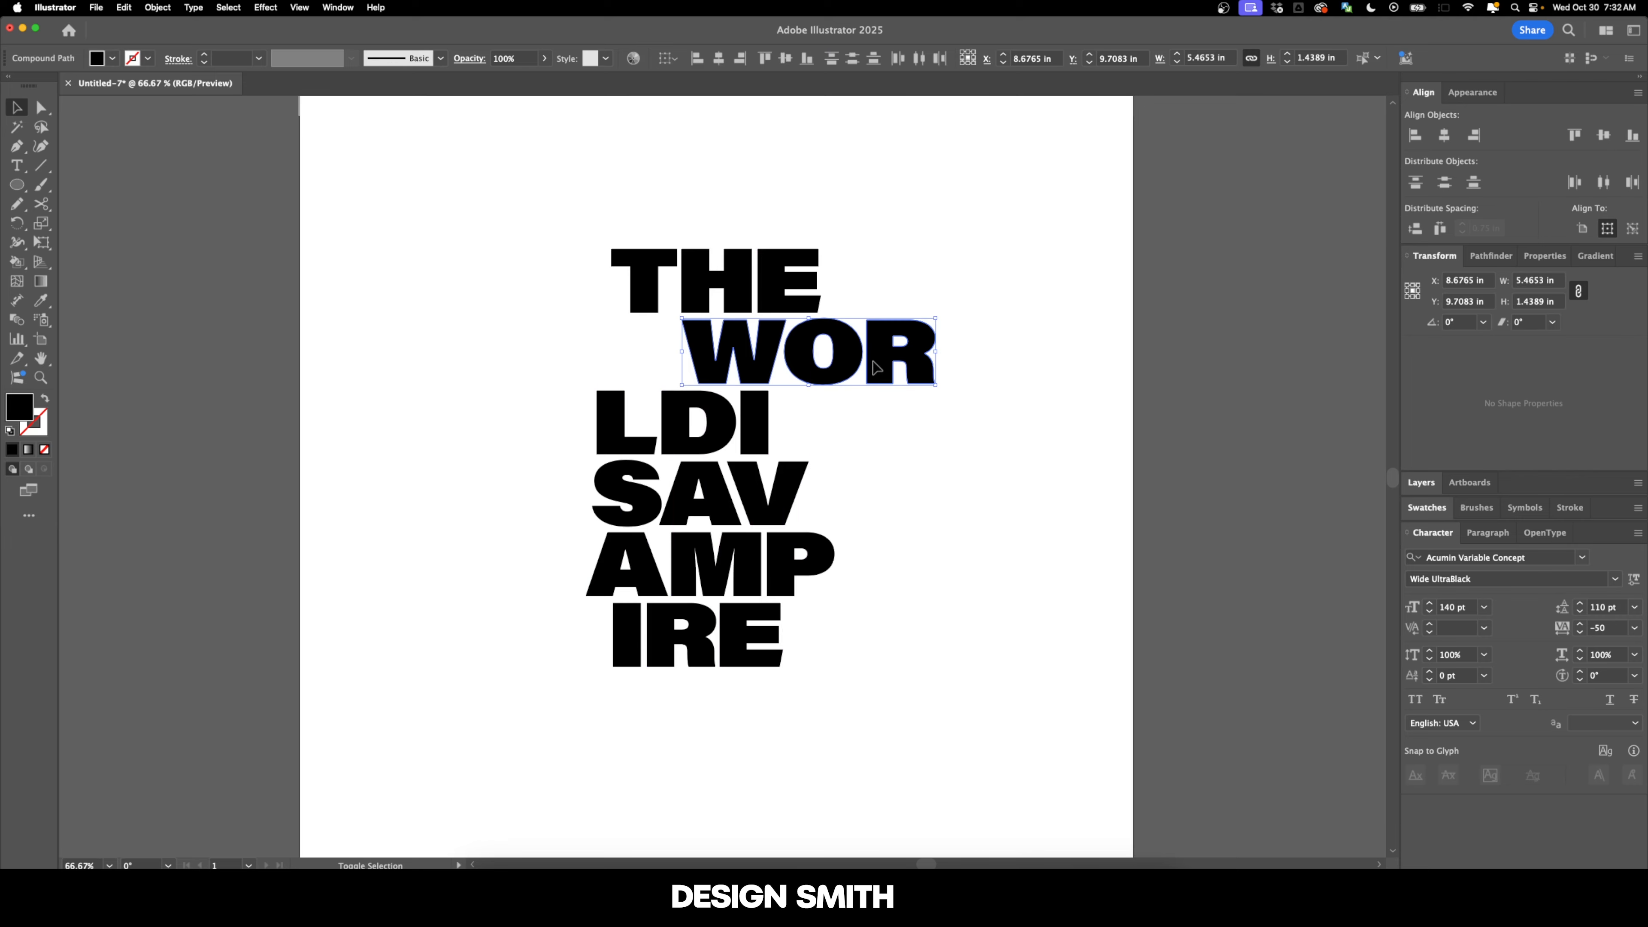
left_click_drag(772, 440, 705, 443)
left_click(762, 437)
left_click_drag(742, 502, 753, 500)
Continue the stagger by shifting the AMP row to the right and the IRE row to the left
left_click(900, 519)
left_click_drag(907, 523, 699, 552)
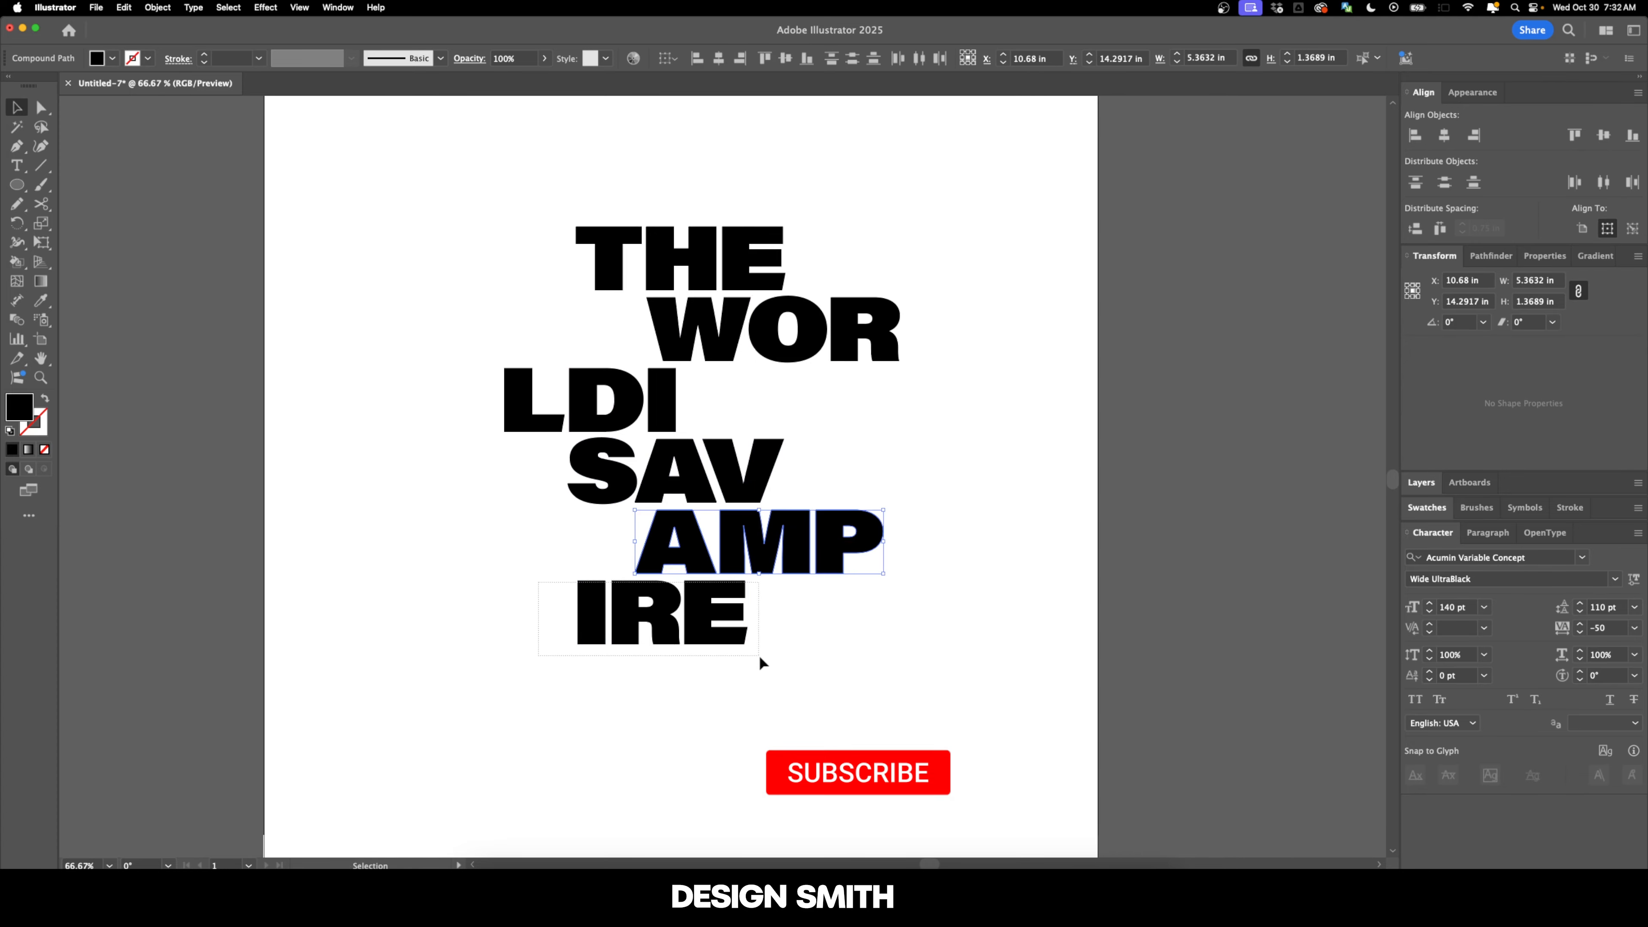
left_click(725, 625)
left_click_drag(725, 624, 672, 615)
left_click(757, 619)
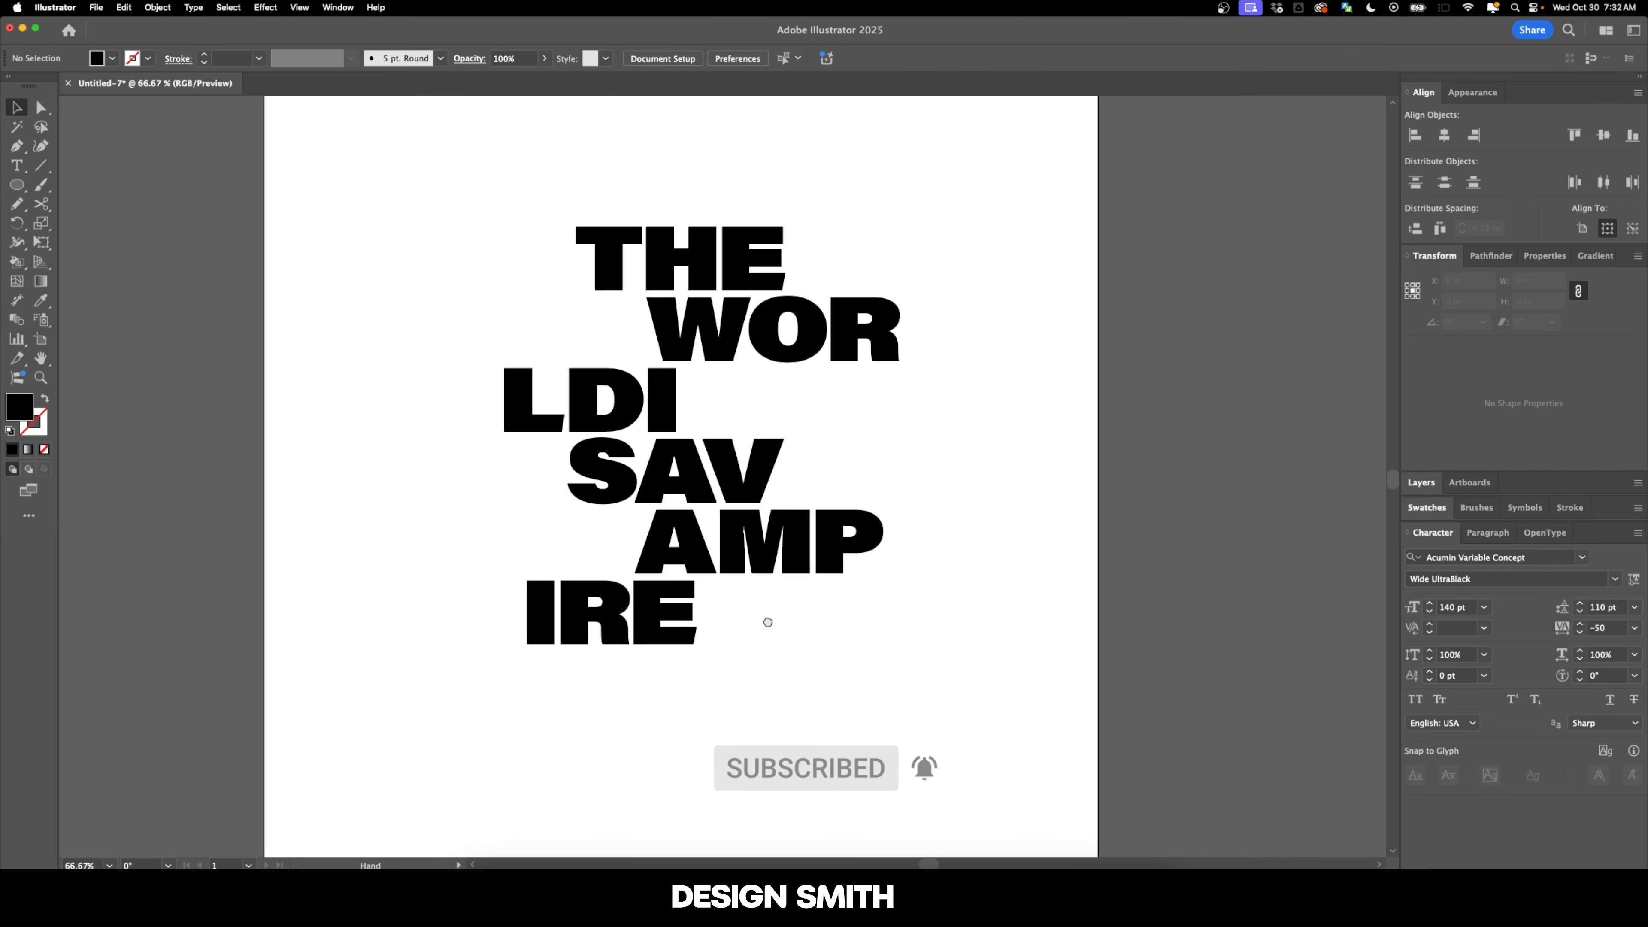
Reduce the stagger of the upper rows by moving WOR back to the left and LDI back to the right
scroll(886, 516, "up", 2)
scroll(960, 513, "down", 2)
scroll(960, 513, "right", 1)
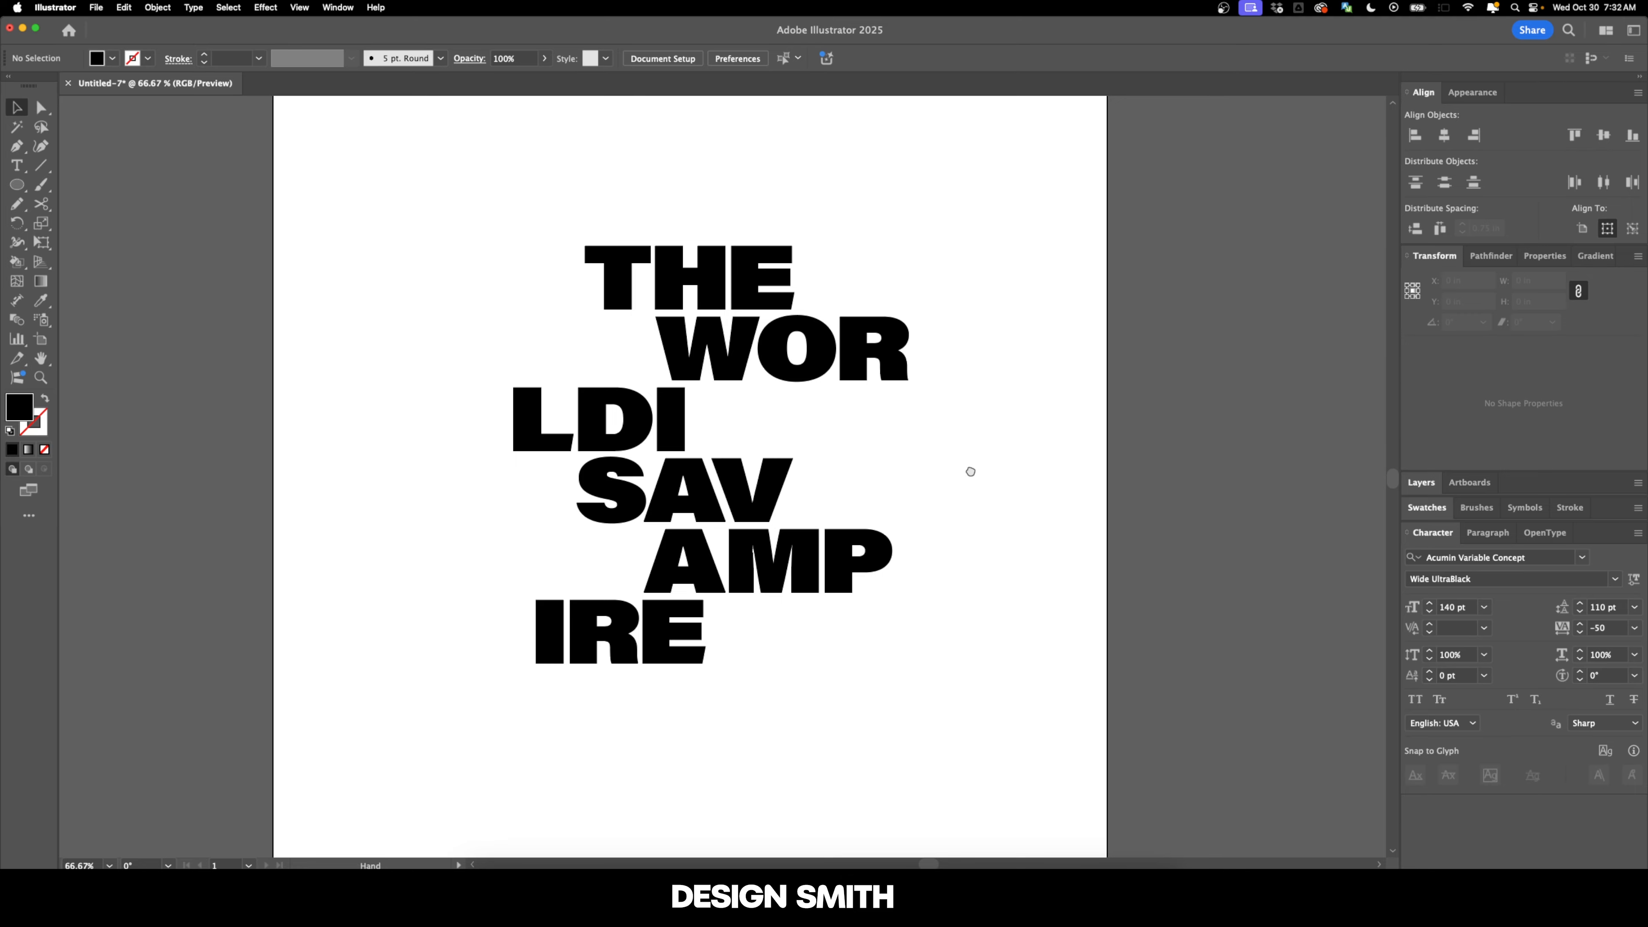
scroll(941, 468, "up", 2)
left_click_drag(504, 455, 707, 473)
left_click(859, 444)
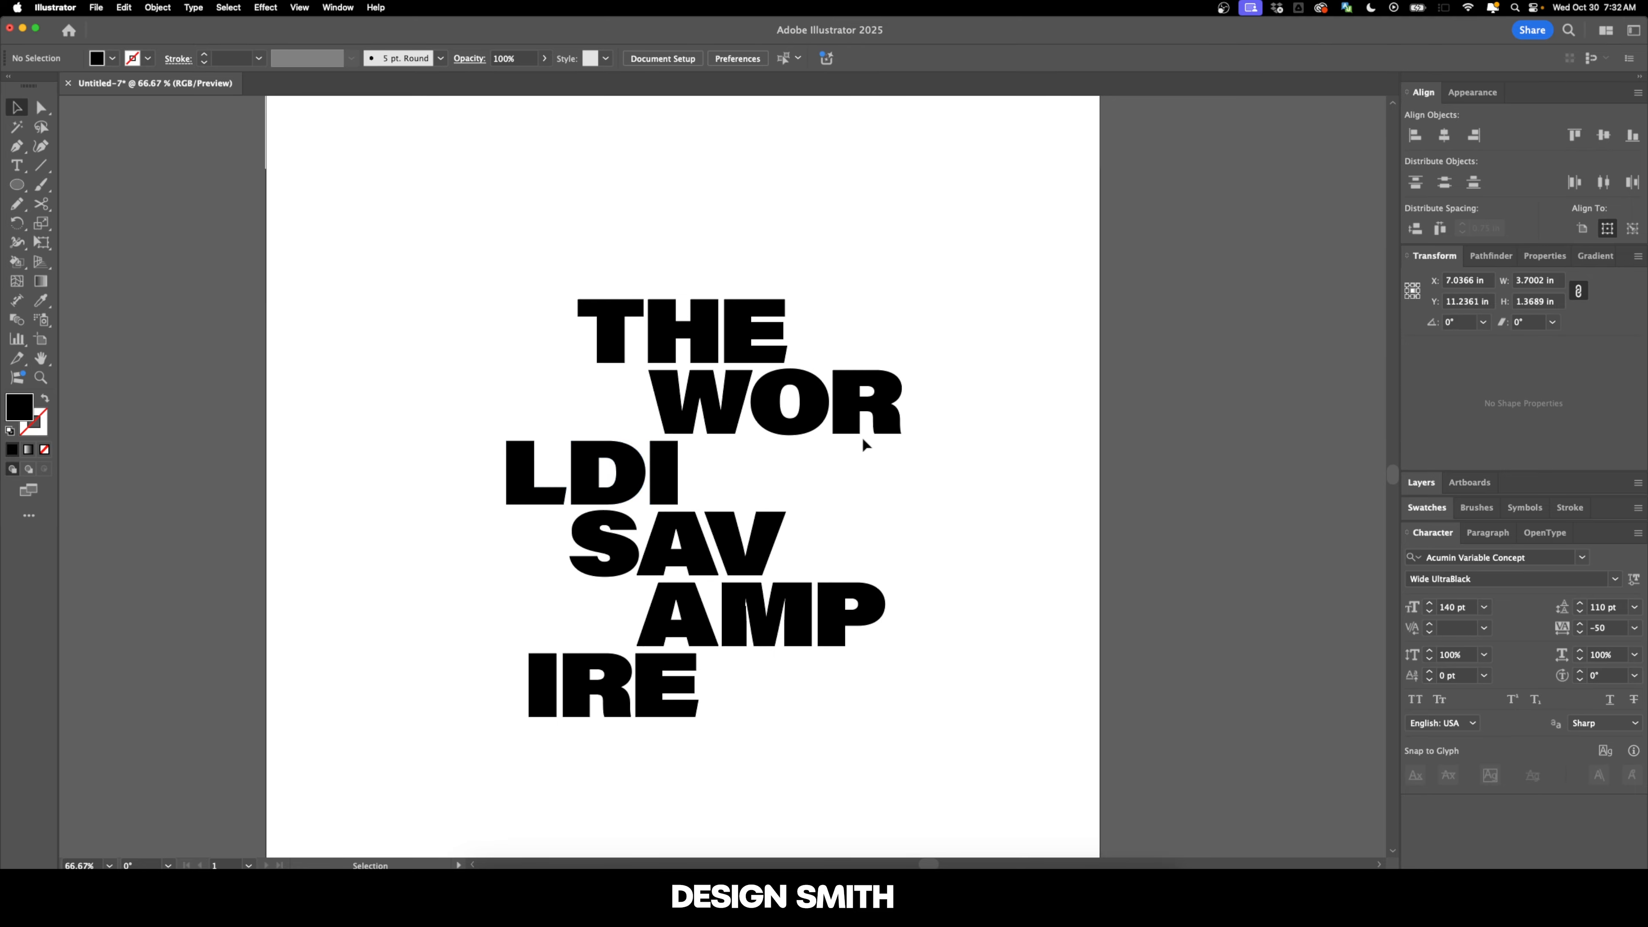
left_click_drag(953, 460, 727, 391)
left_click_drag(808, 436, 751, 430)
left_click(665, 481)
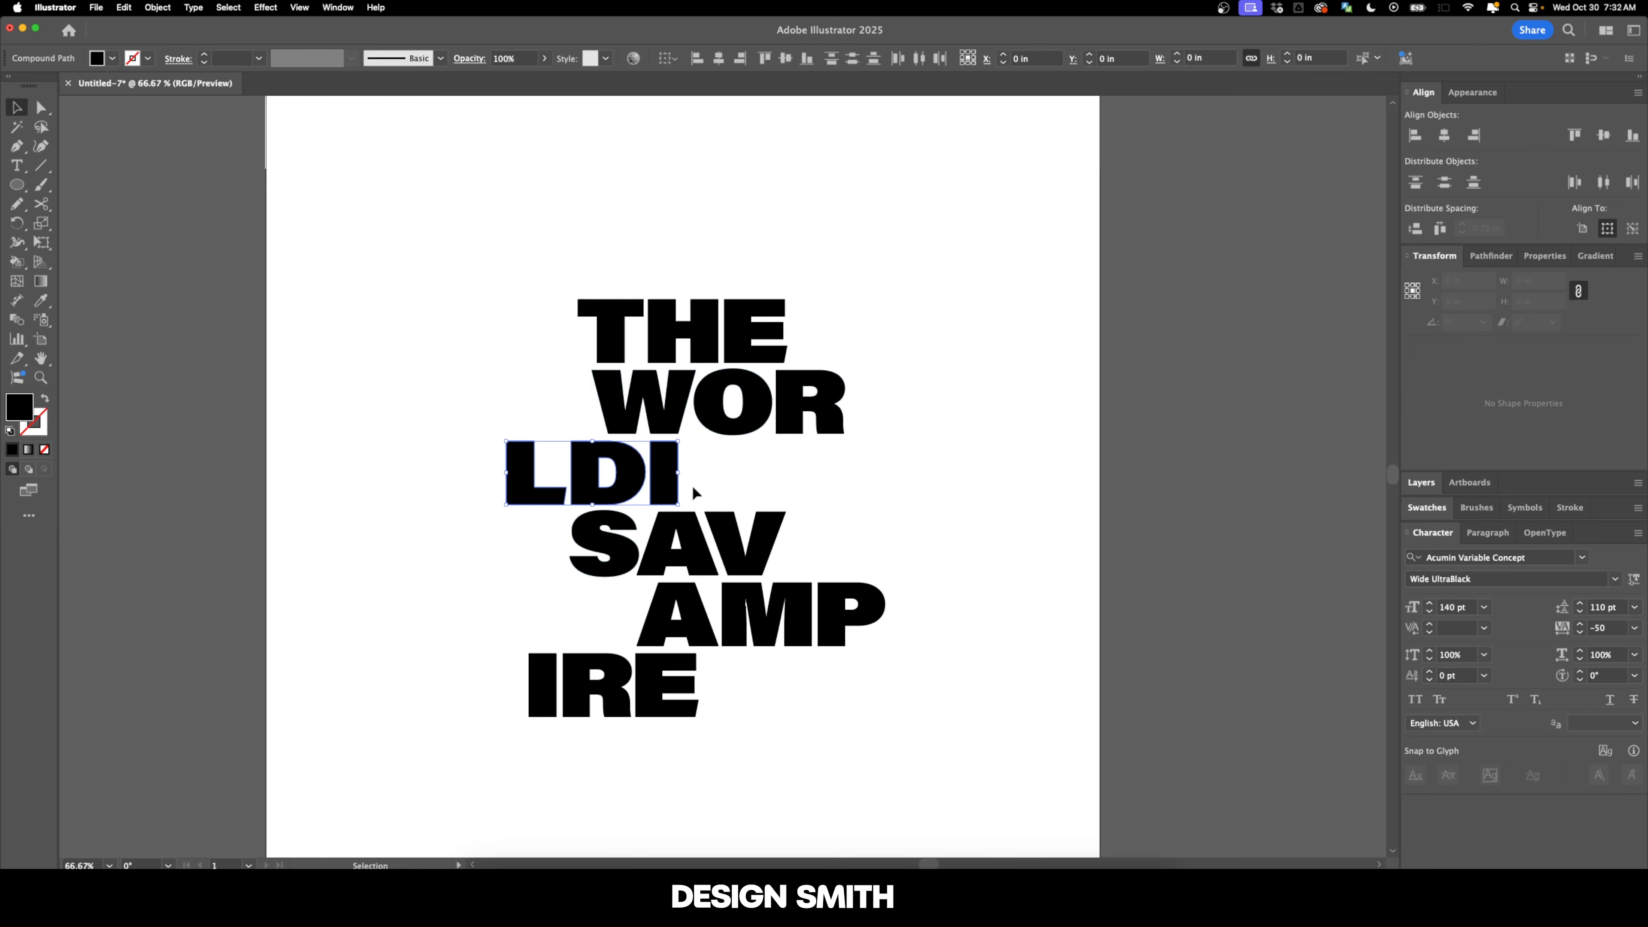
left_click_drag(665, 482, 709, 483)
left_click(729, 485)
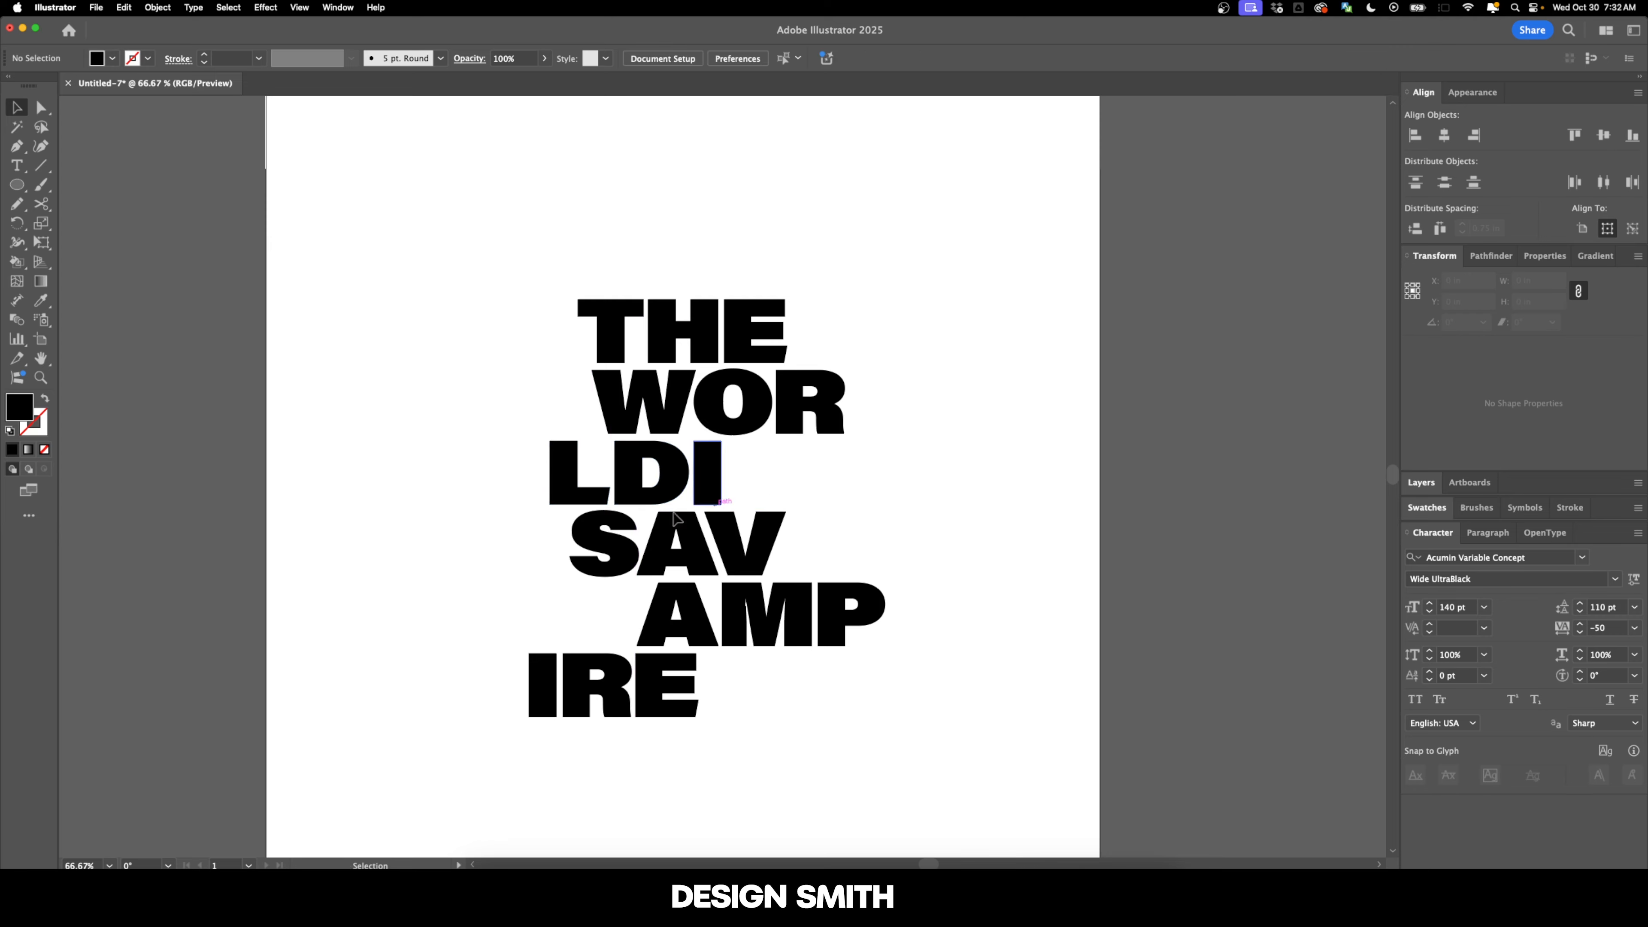
Move the SAV row slightly left and the AMP row further left to tighten the stagger
left_click_drag(503, 535, 587, 550)
left_click_drag(748, 562, 733, 558)
mouse_move(898, 583)
left_mouse_down()
mouse_move(772, 631)
mouse_move(628, 628)
left_mouse_up()
left_click(690, 627, "shift")
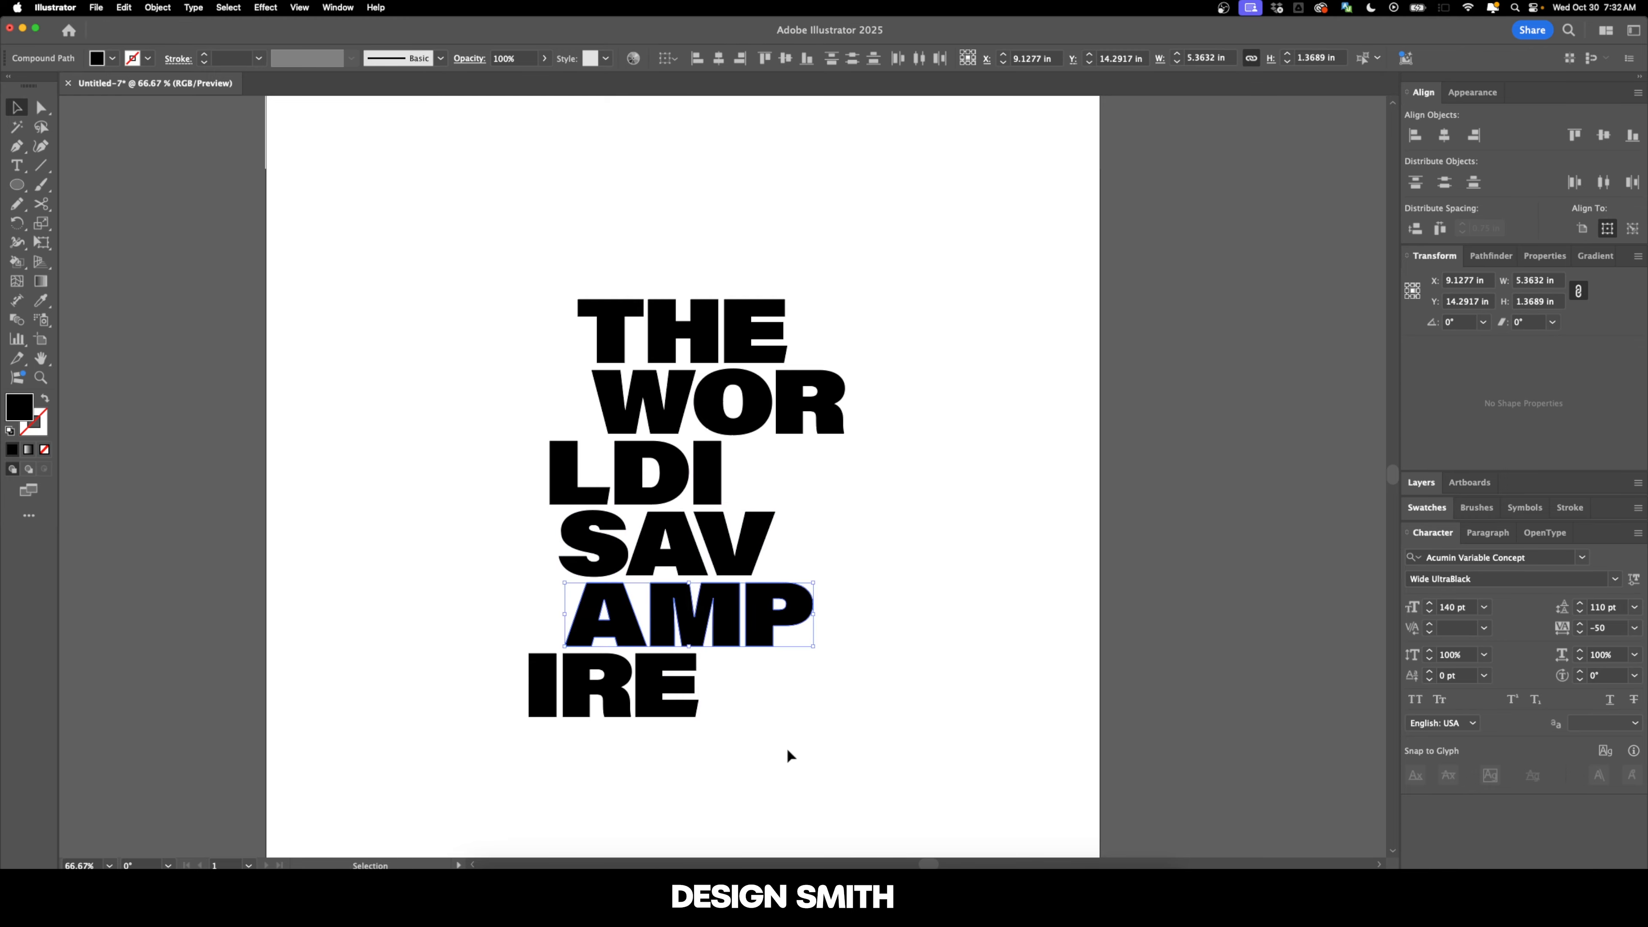
Move the IRE row slightly right beneath AMP and deselect it
mouse_move(787, 754)
left_mouse_down()
mouse_move(538, 714)
mouse_move(628, 726)
mouse_move(628, 712)
left_mouse_up()
left_click(843, 685)
scroll(859, 678, "down", 2)
scroll(859, 678, "left", 2)
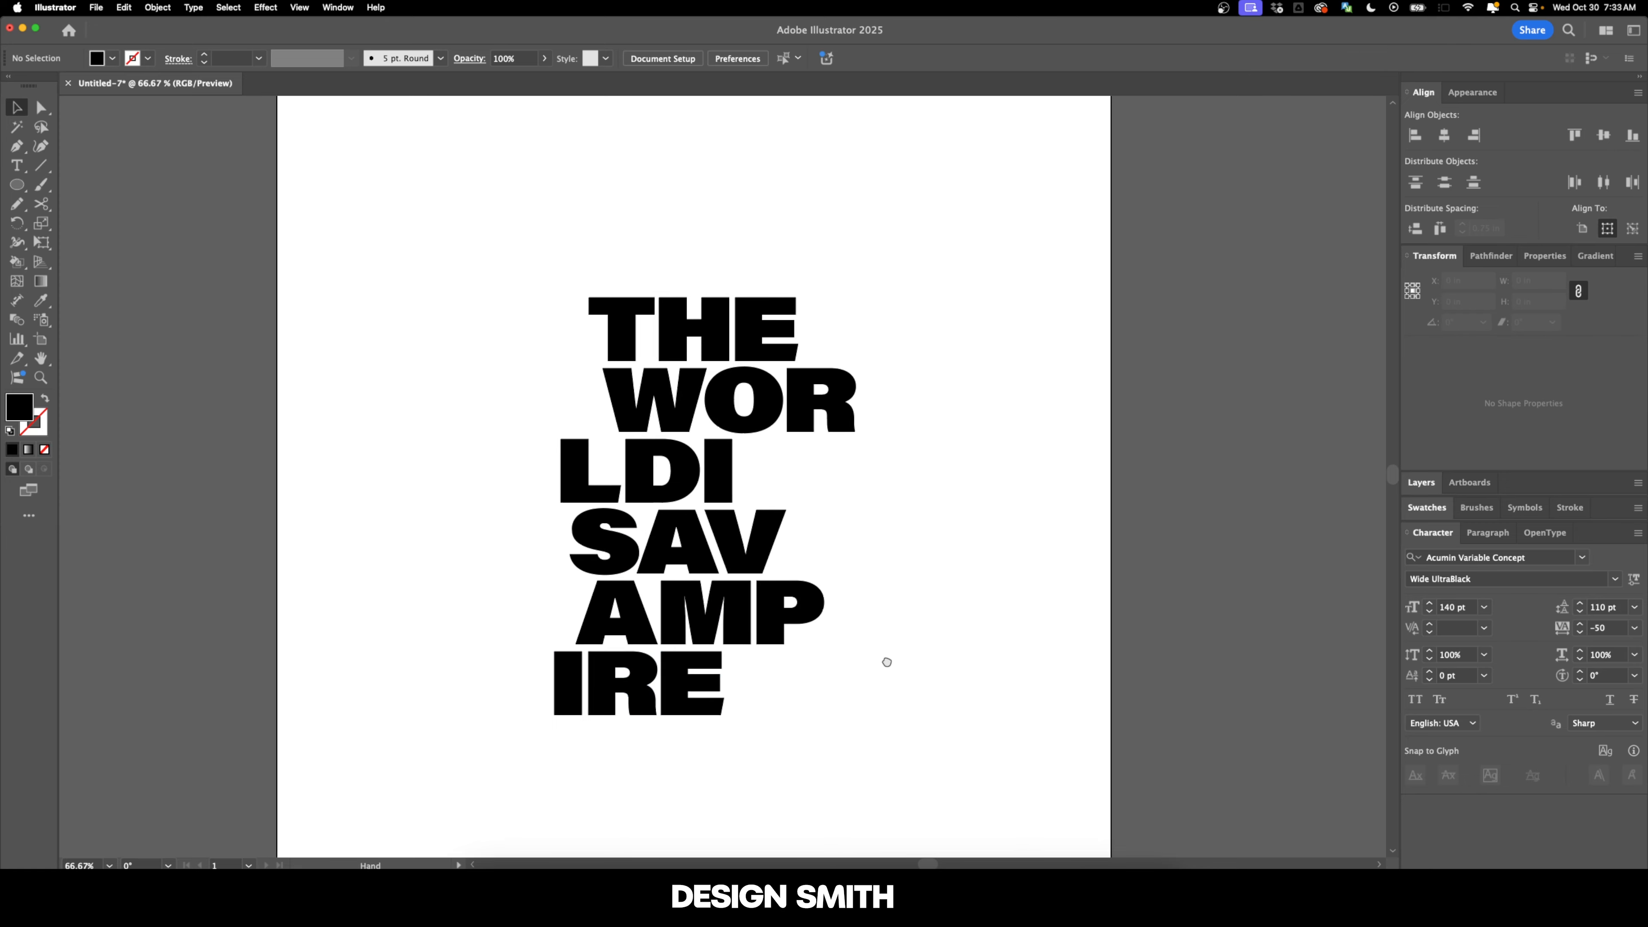
left_click_drag(917, 659, 926, 668)
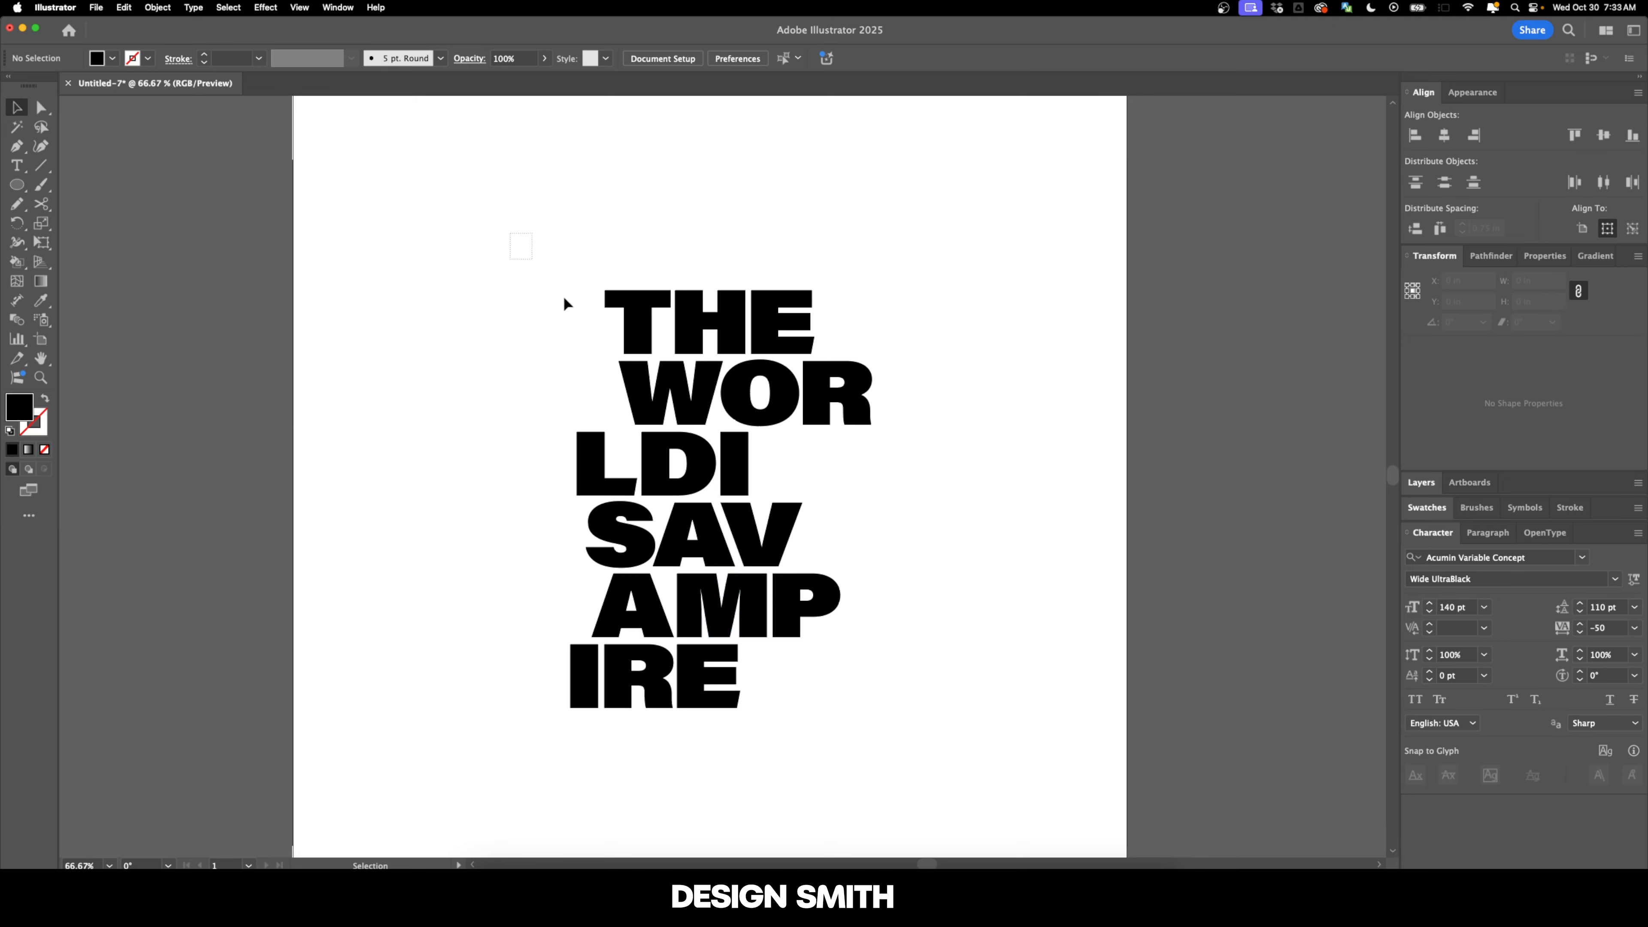
Group all the three-letter rows together and centre the group horizontally on the artboard
key("super+a")
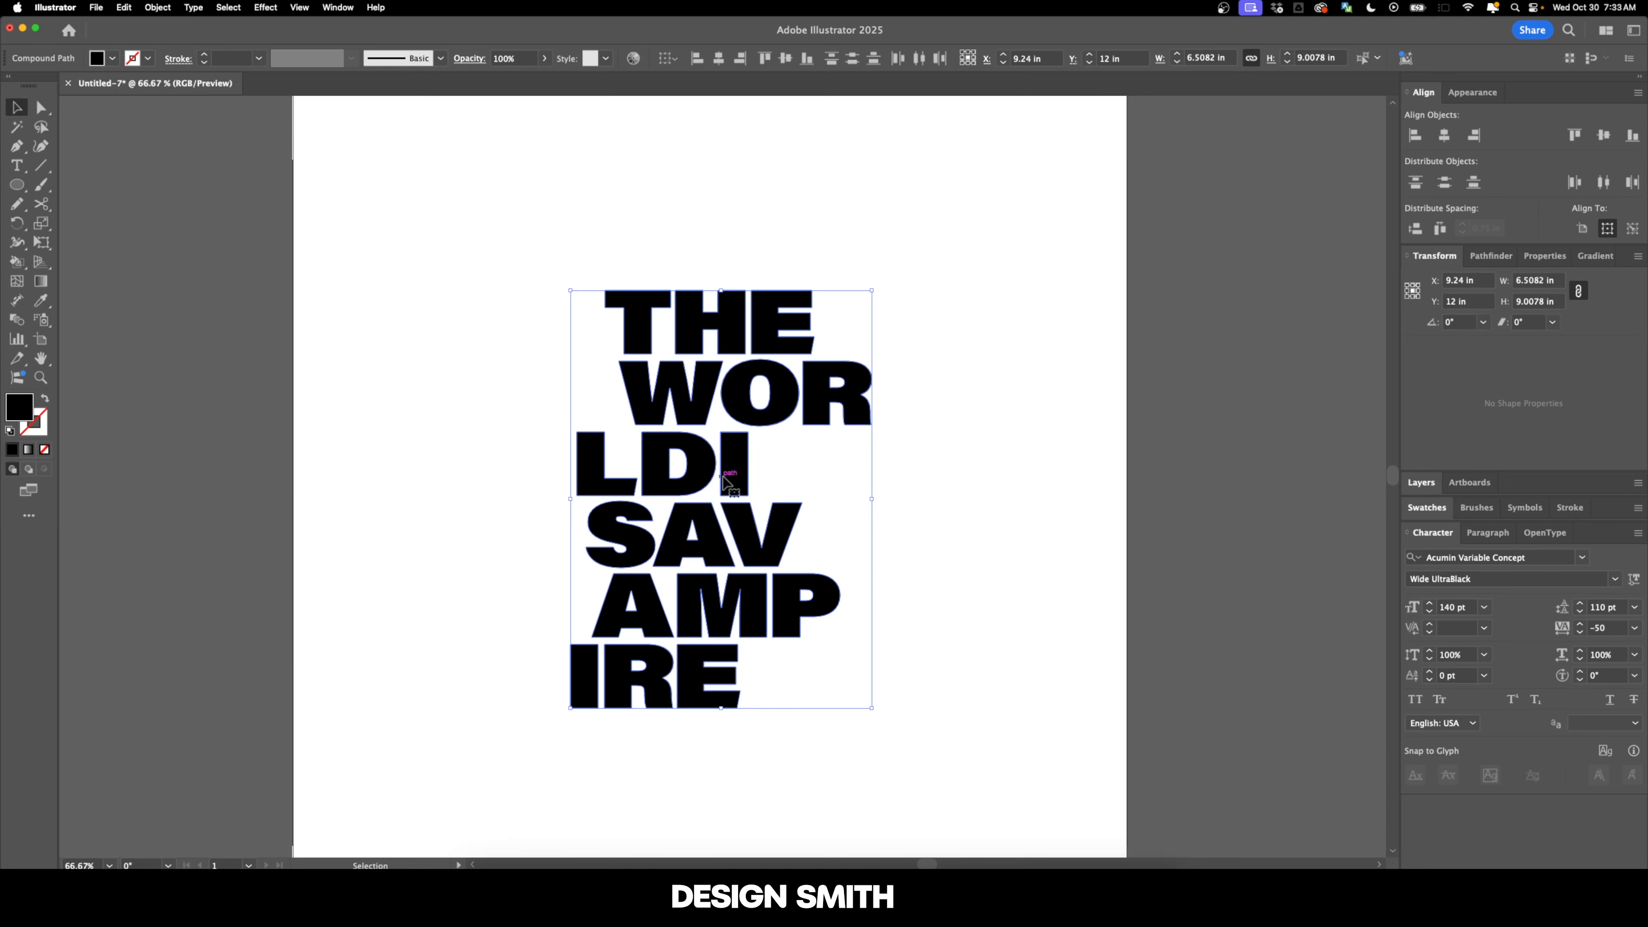
key("a")
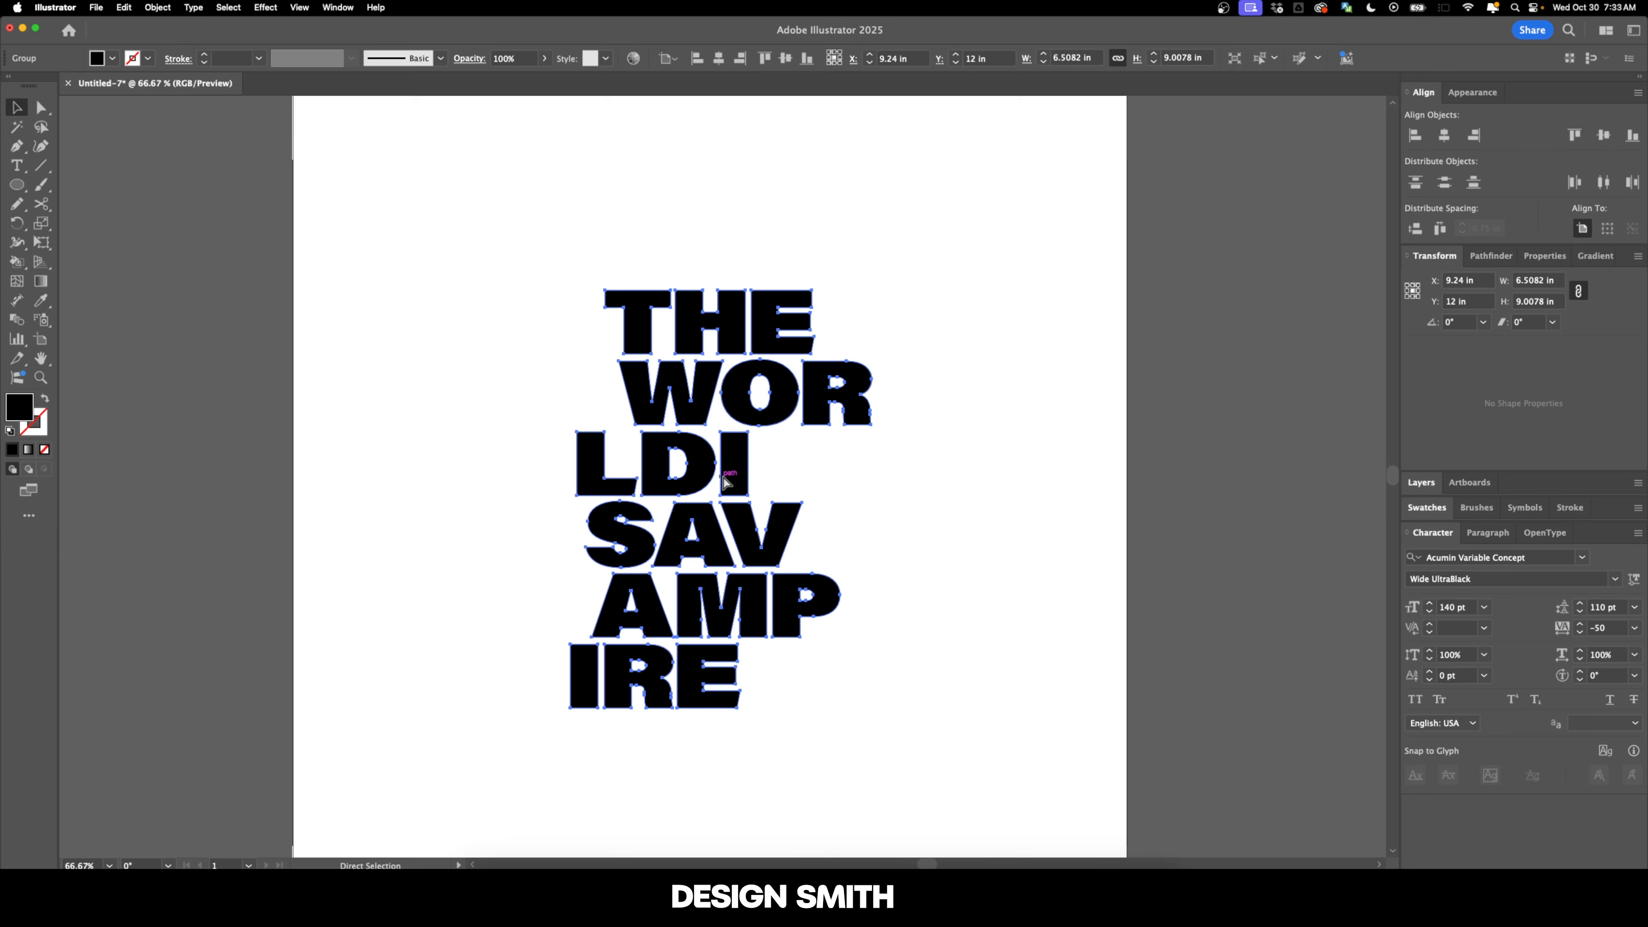
key("v")
key("super+minus")
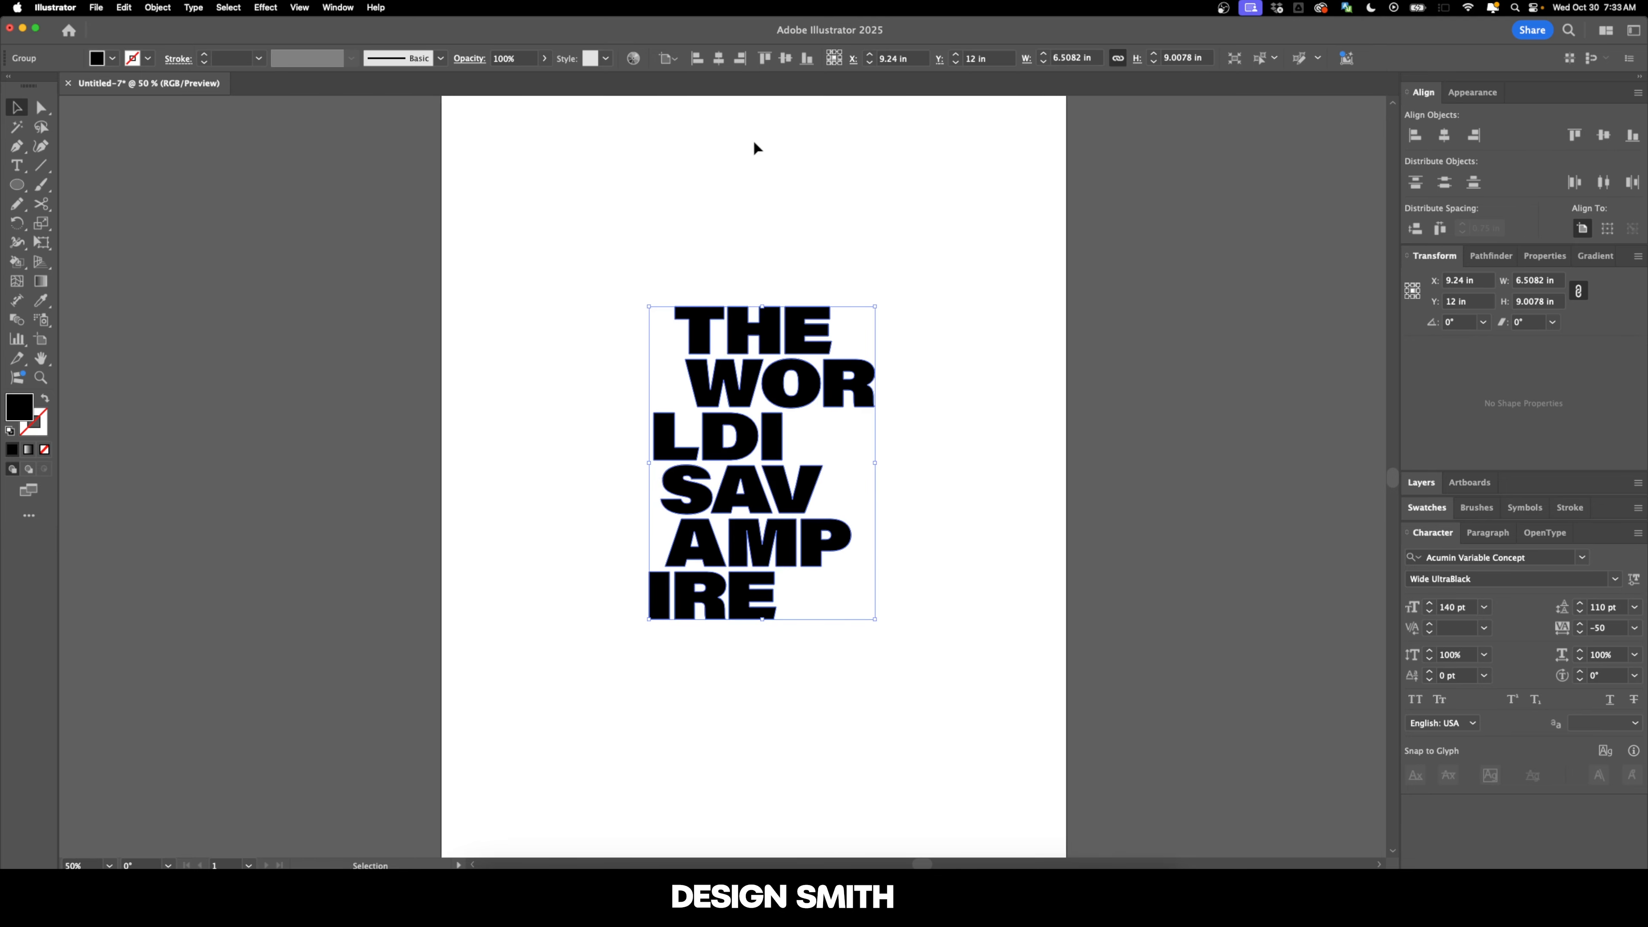
left_click(718, 58)
key("super+minus")
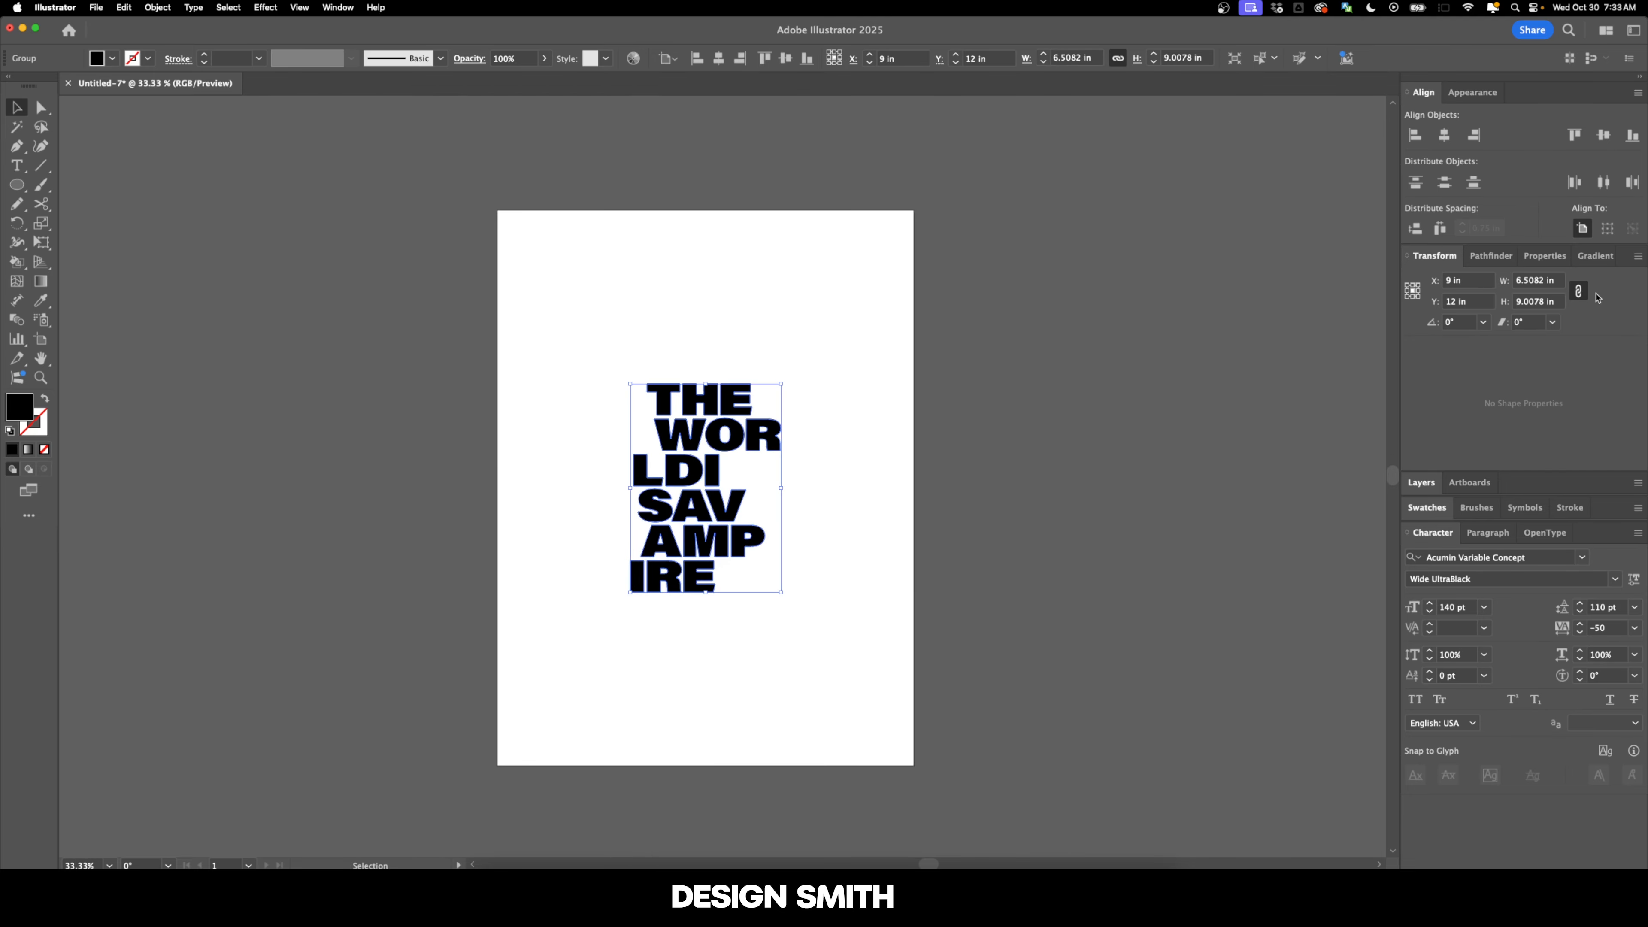
Scale the lettering group proportionally to a height of 20 in
left_click(1558, 300)
key("Up")
key("Up")
key("Up")
key("Up")
key("Up")
key("Up")
key("Up")
key("Up")
key("Up")
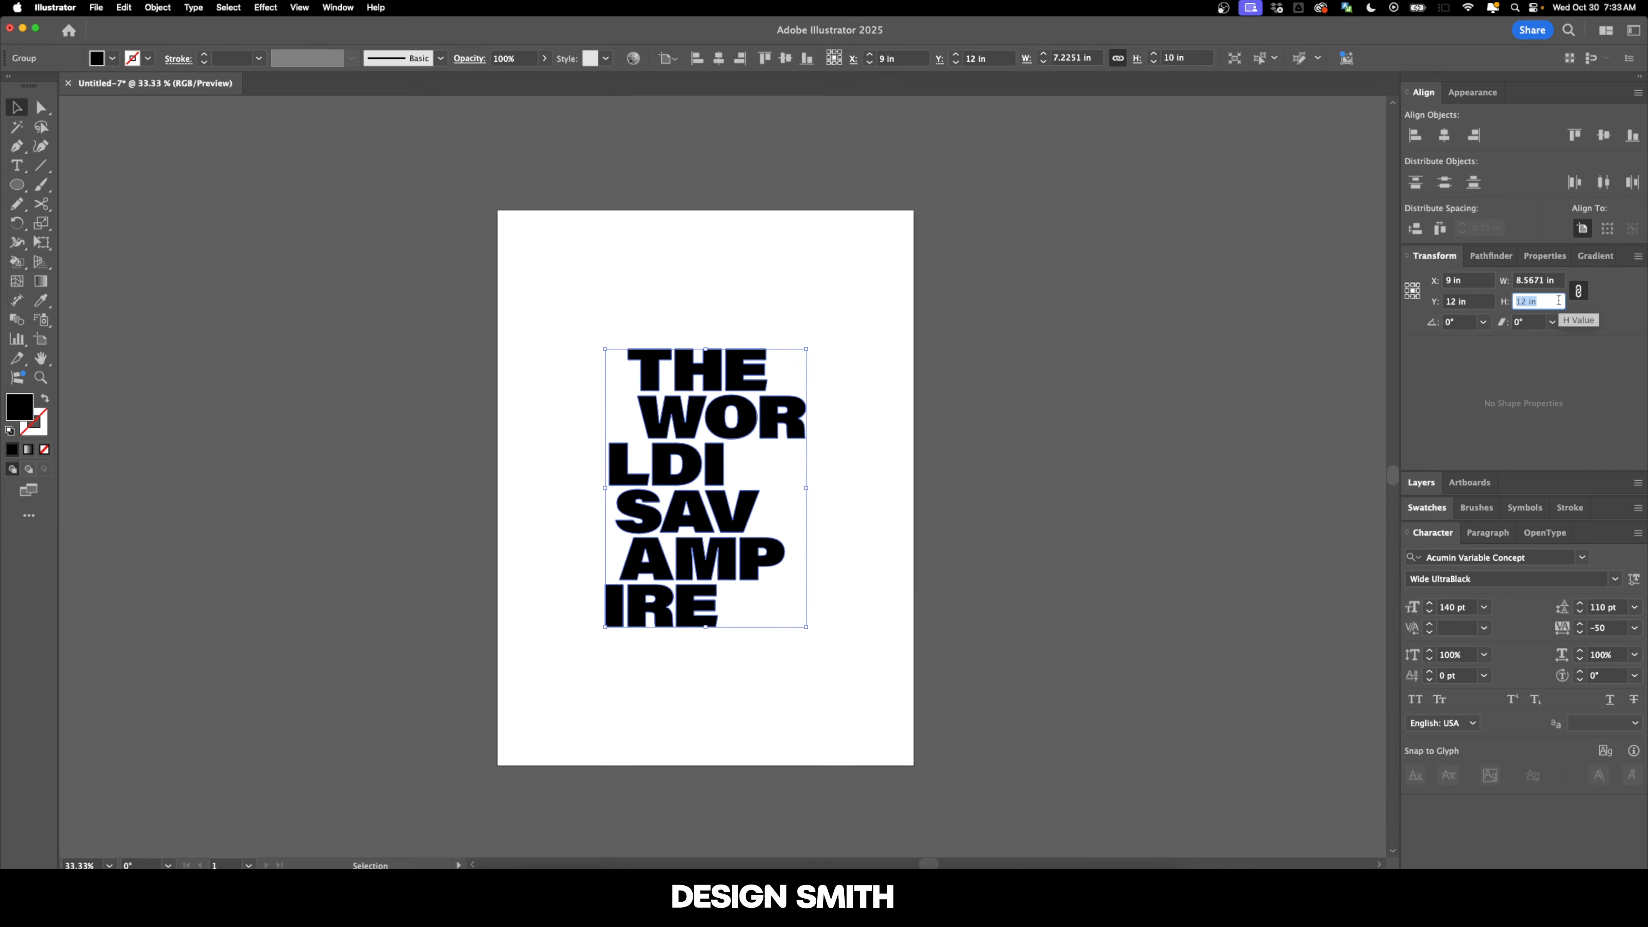
key("Up")
key("Up")
key("Up")
key("Up")
key("Up")
key("Up")
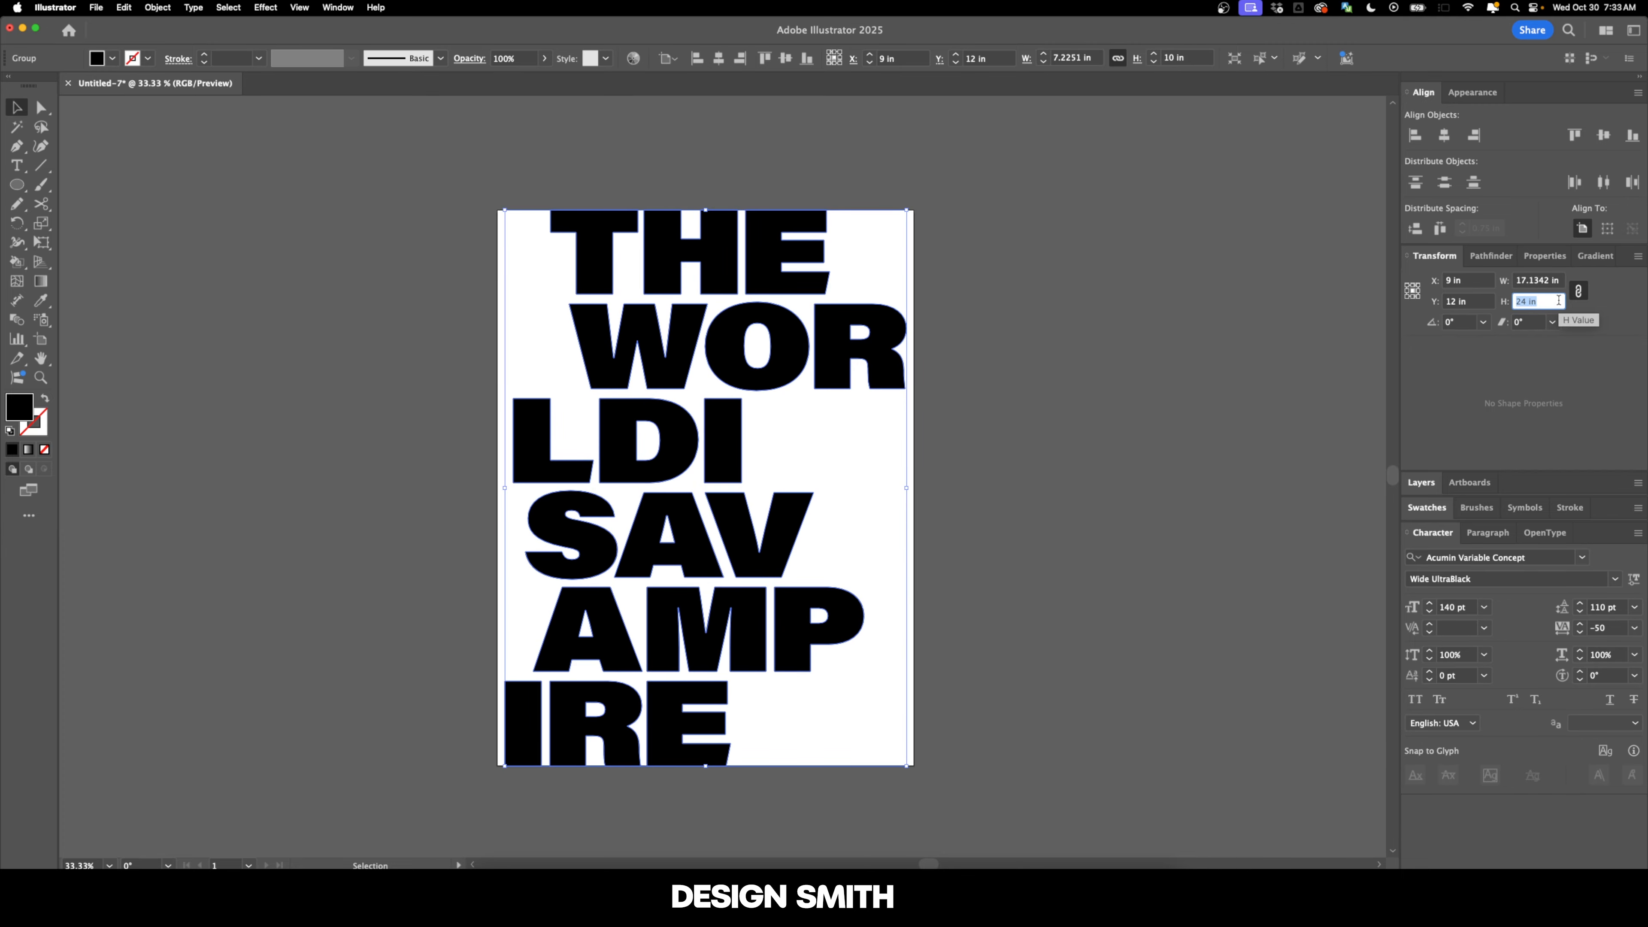
key("Down")
key("Down")
key("Down")
key("Down")
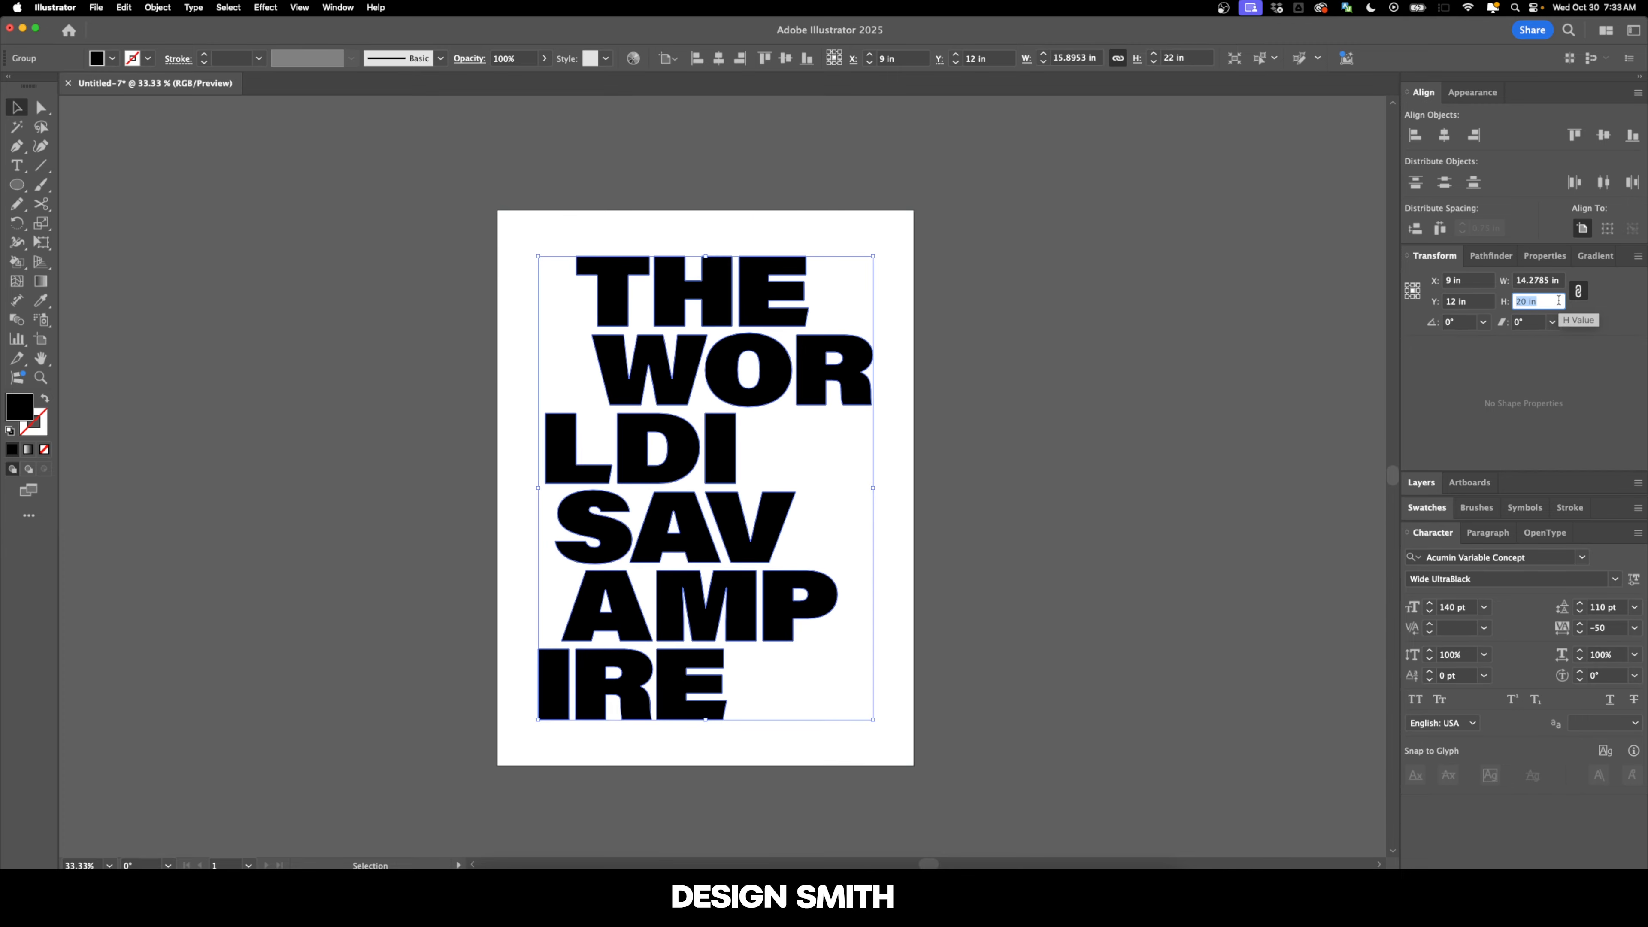
key("Return")
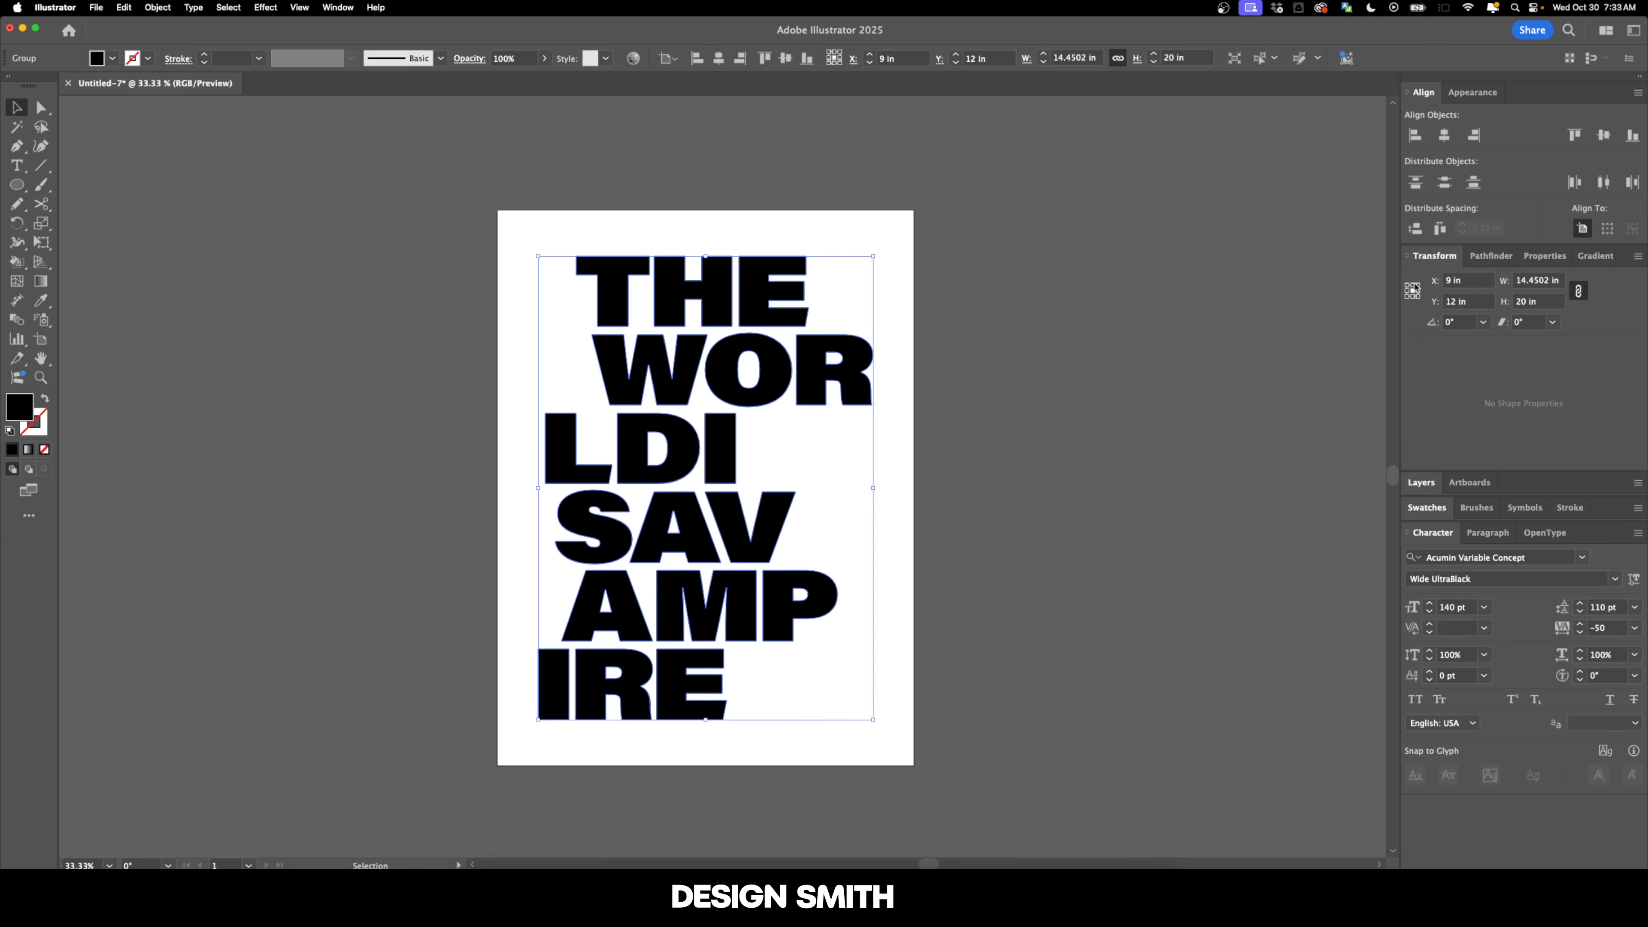
Unlink the lettering group's width and height proportions, set its width to 14 in, and deselect it
left_click(1581, 292)
left_click(1547, 279)
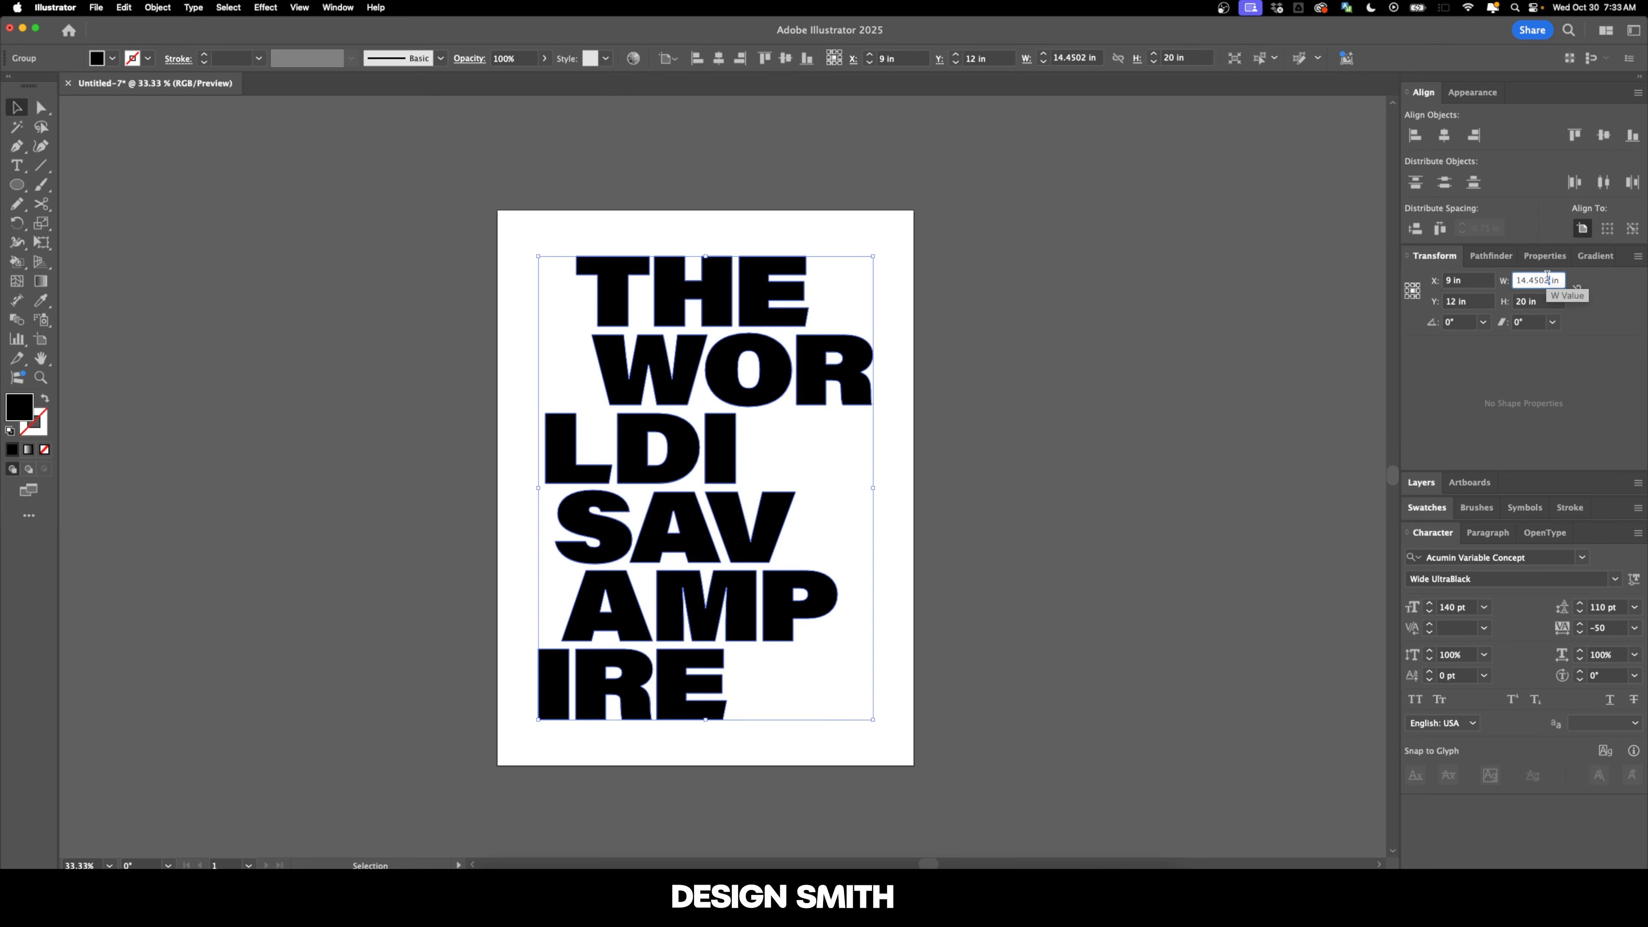
key("Up")
key("Up")
key("Up")
key("Up")
key("Down")
key("Down")
key("Down")
key("Down")
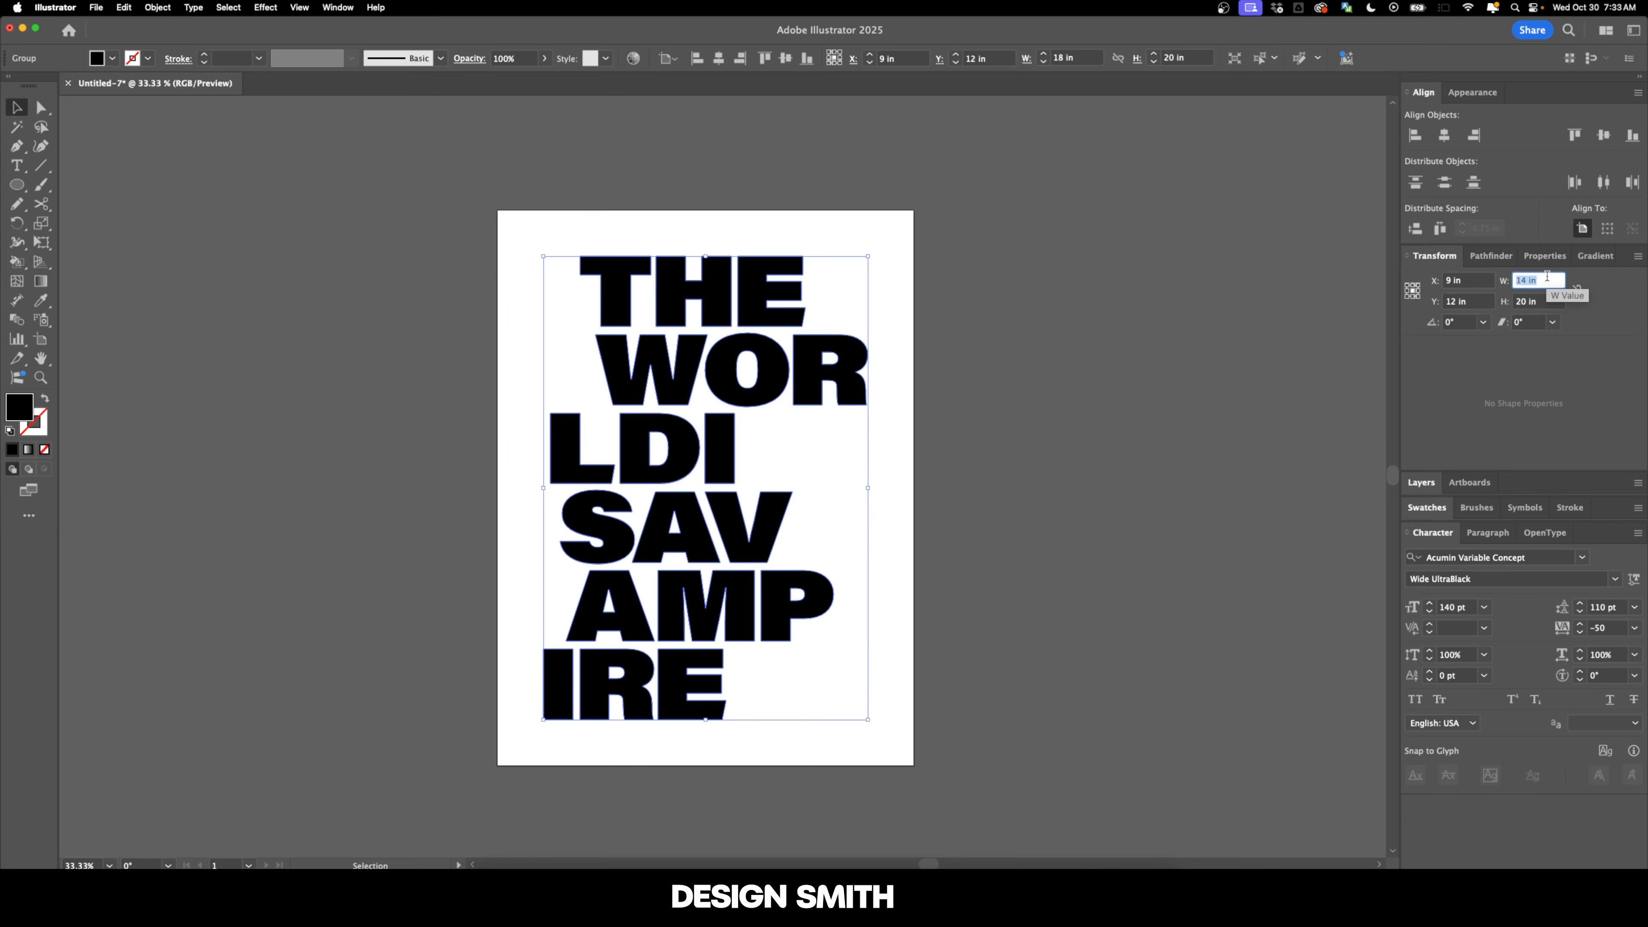
key("Return")
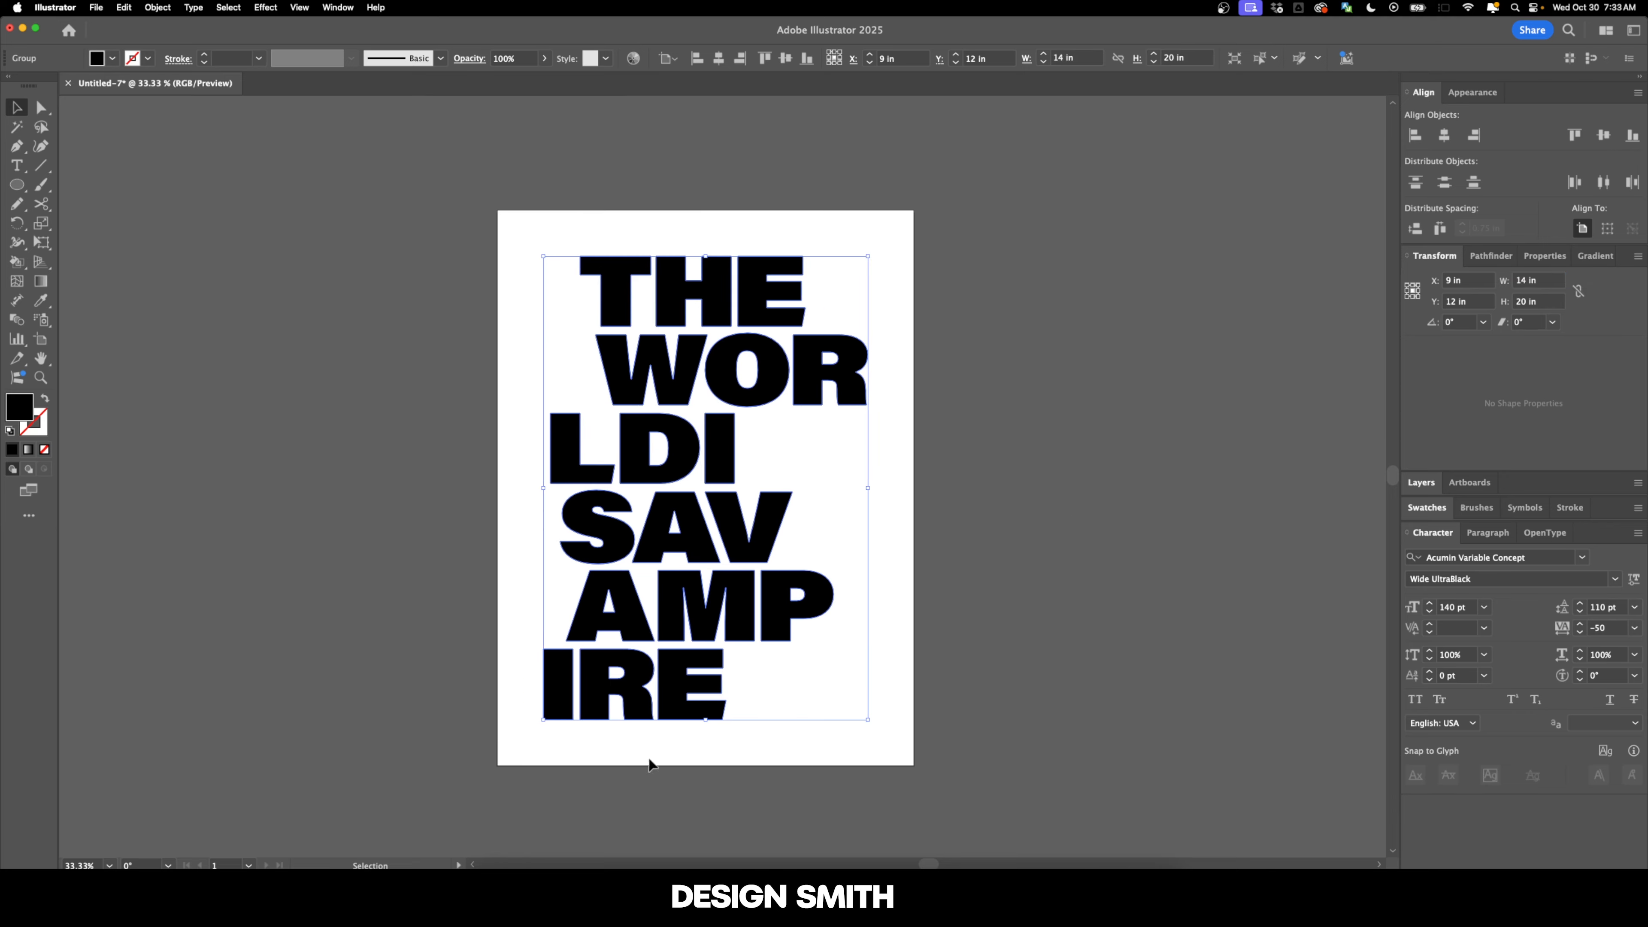
left_click(885, 262)
Start a new text object below the IRE row and set its font size to one eighth of 140 pt, 17.5 pt
scroll(887, 271, "up", 2)
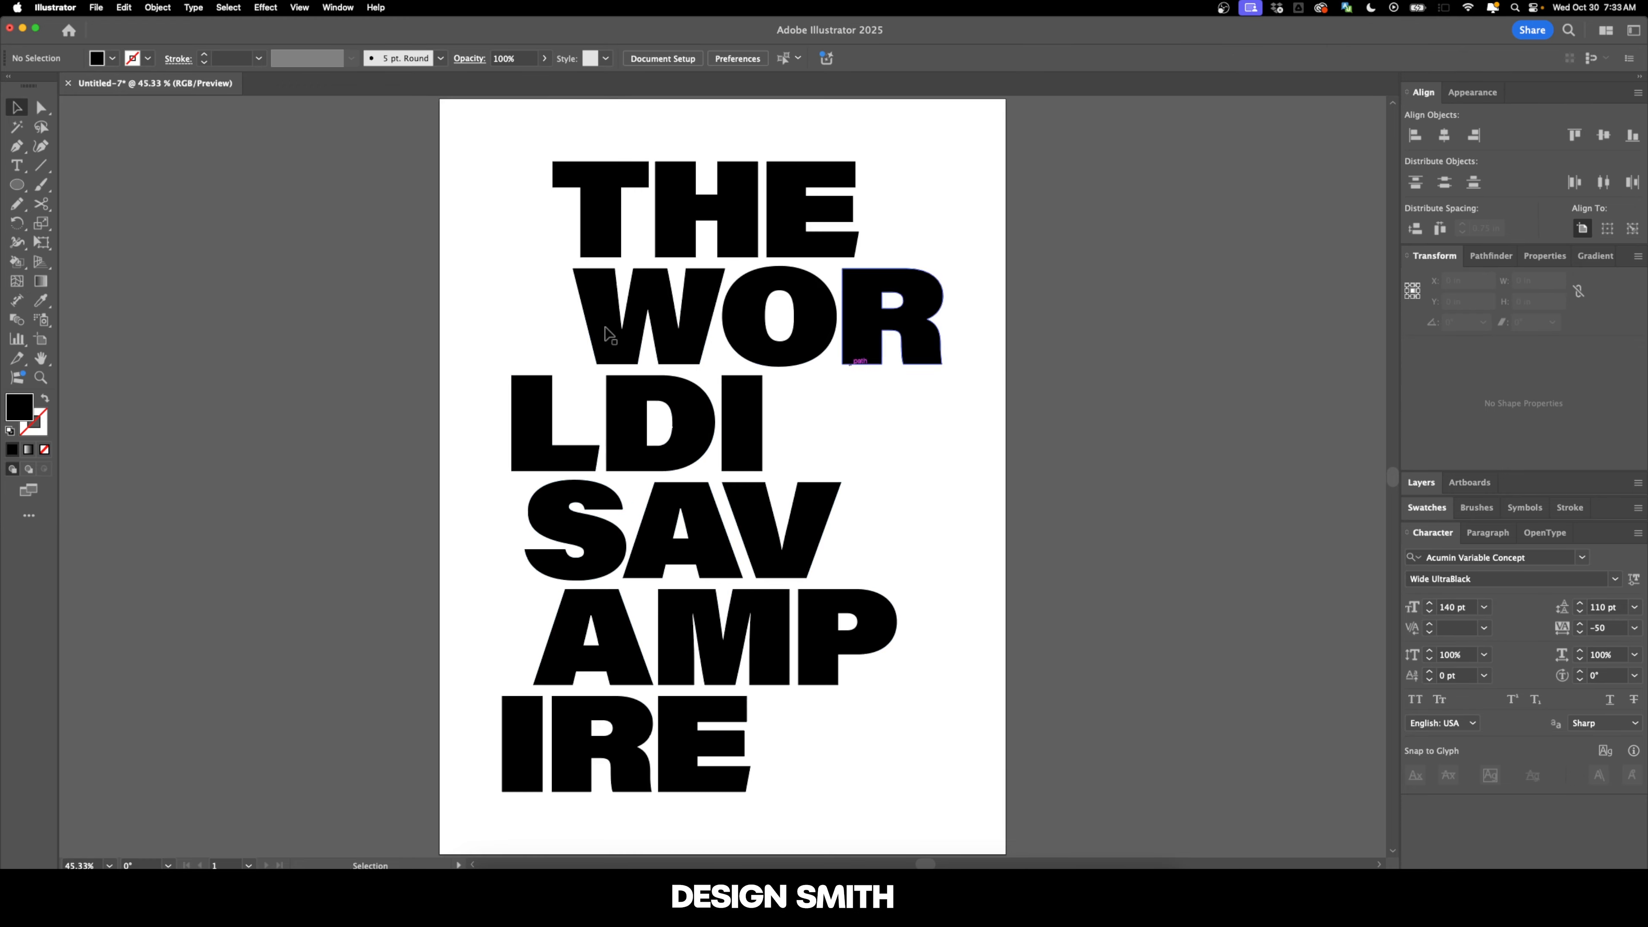
left_click_drag(936, 756, 766, 531)
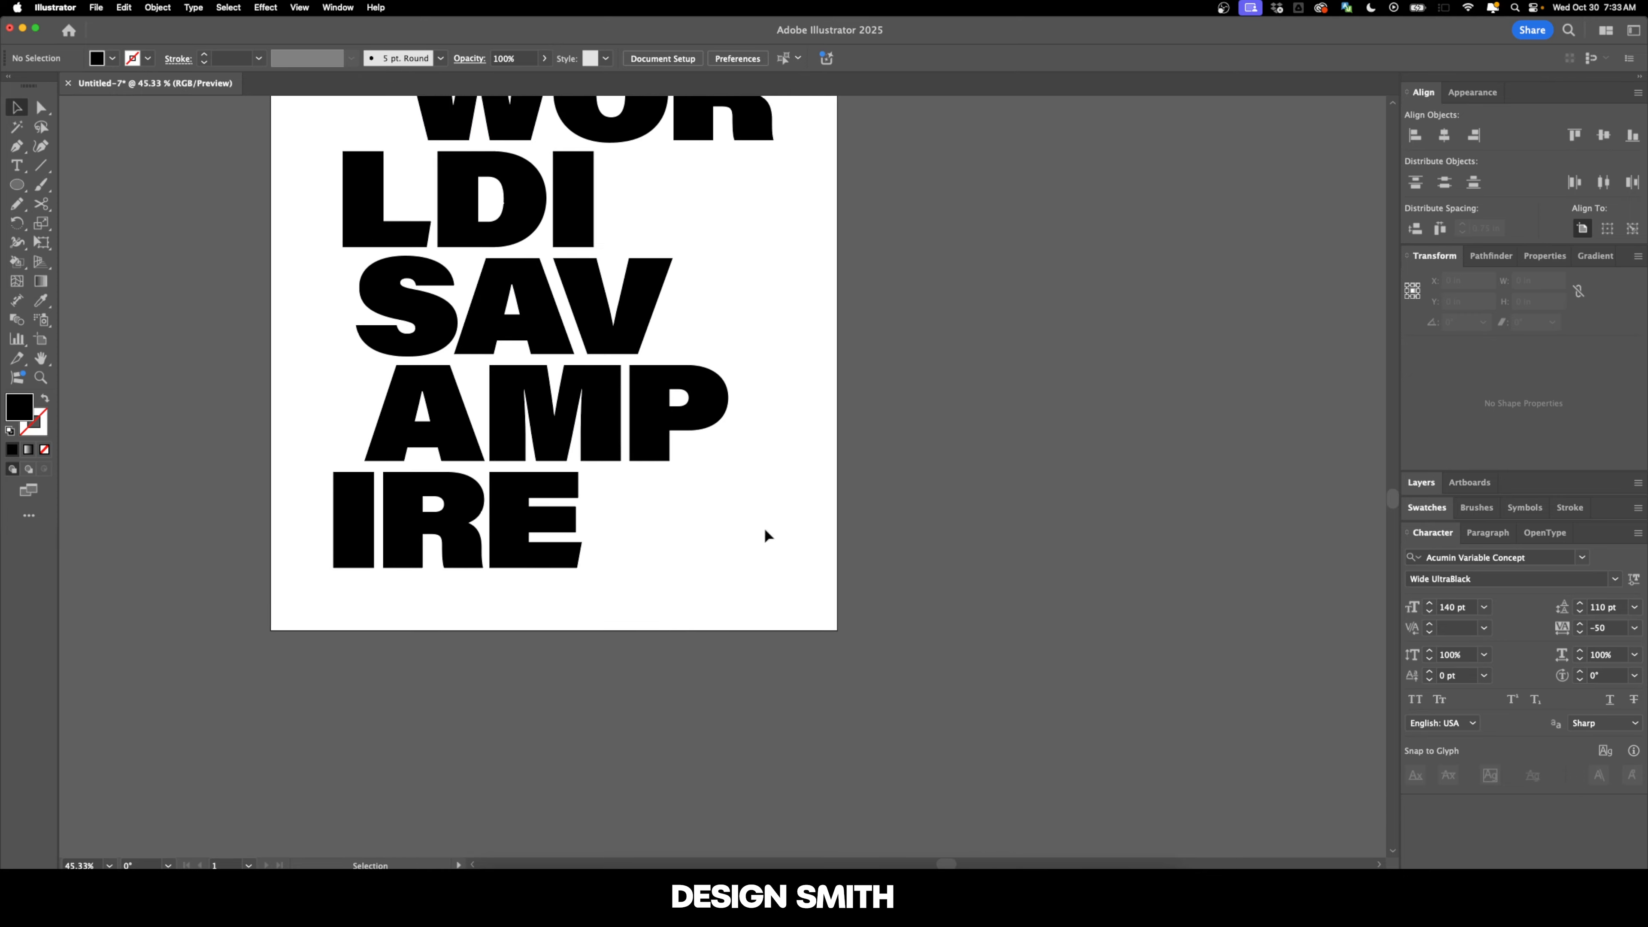
scroll(674, 621, "up", 3)
key("t")
left_click(516, 557)
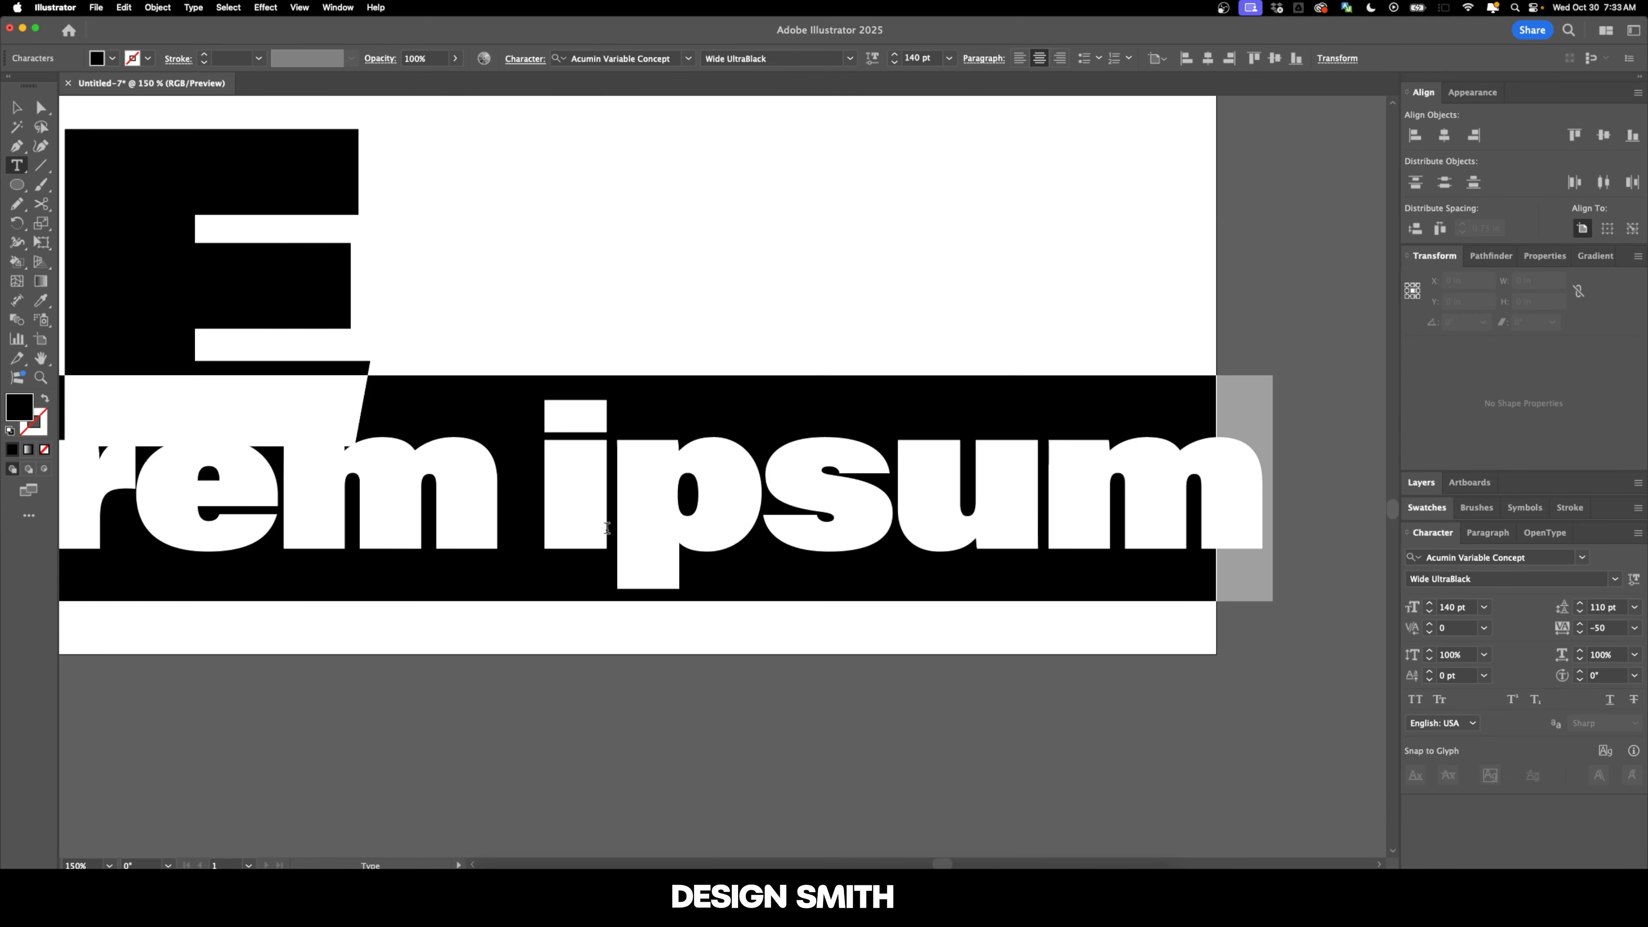
left_click(933, 57)
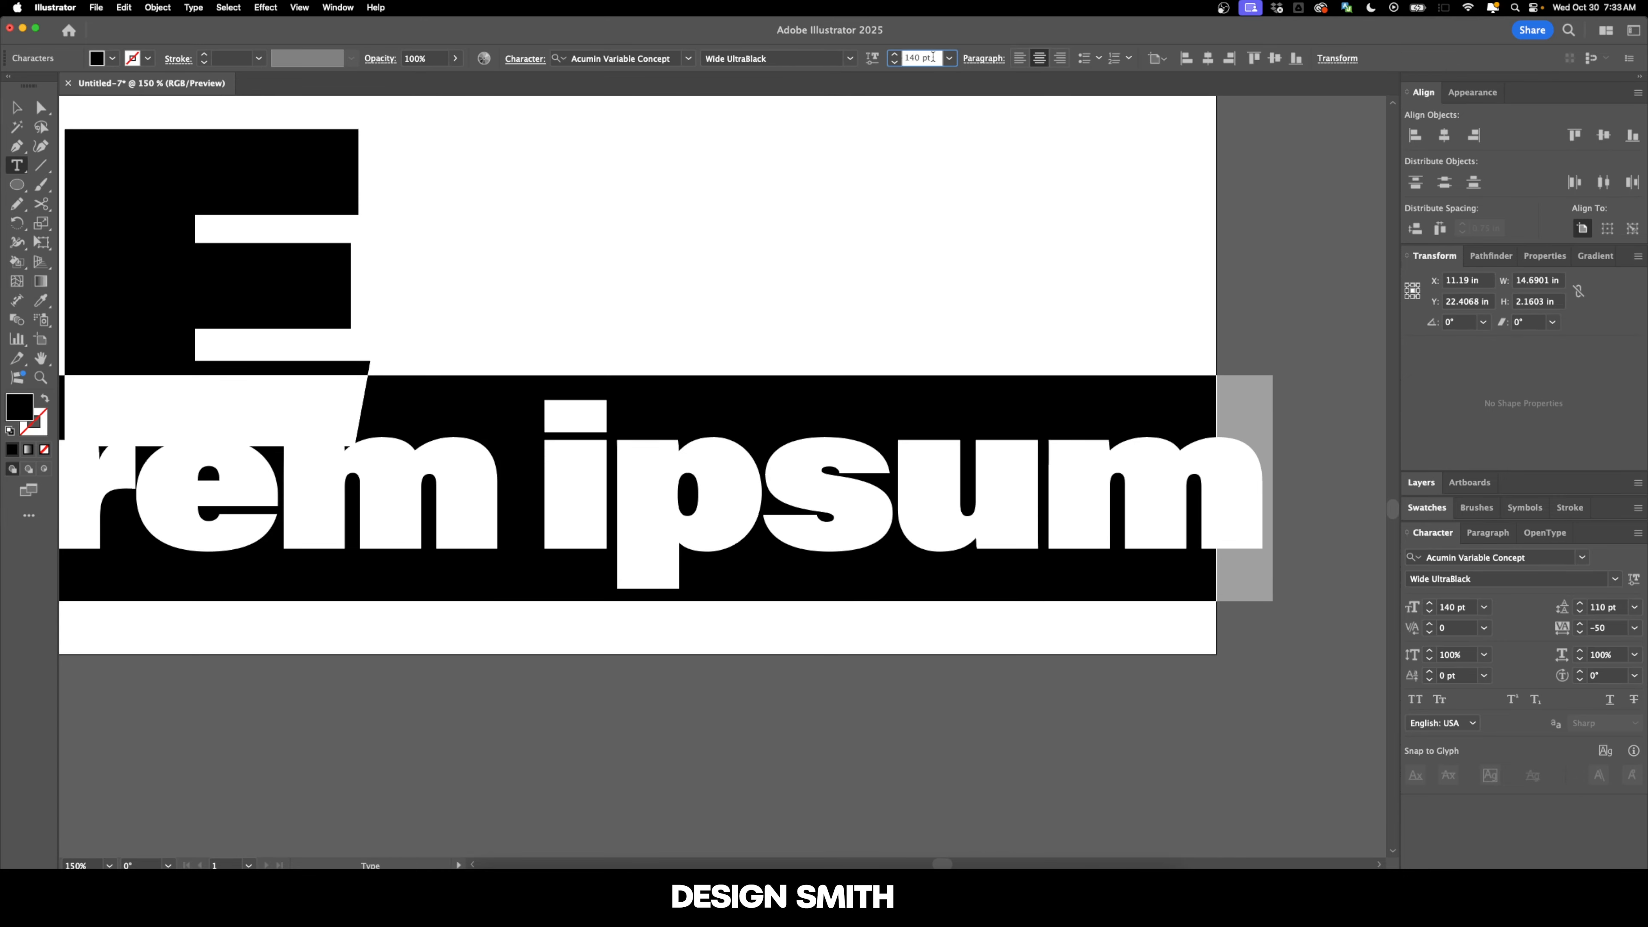
type("/8")
key("Return")
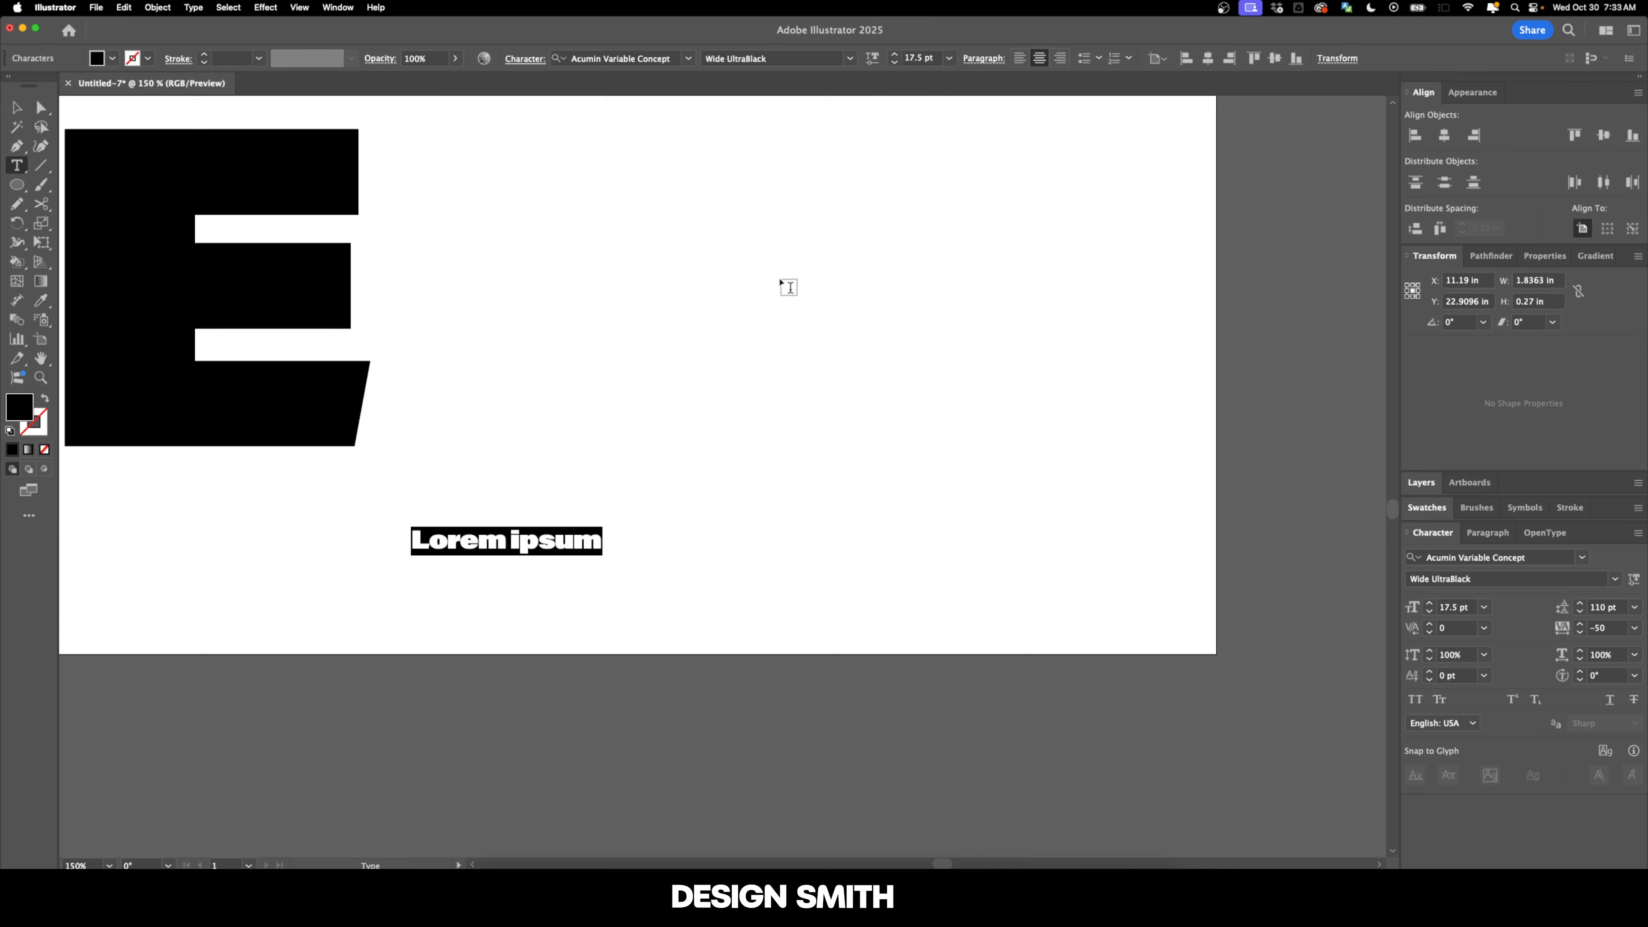
Replace the placeholder text with BULLET WITH BUTTERFLY WINGS and finish editing
type("BULLE")
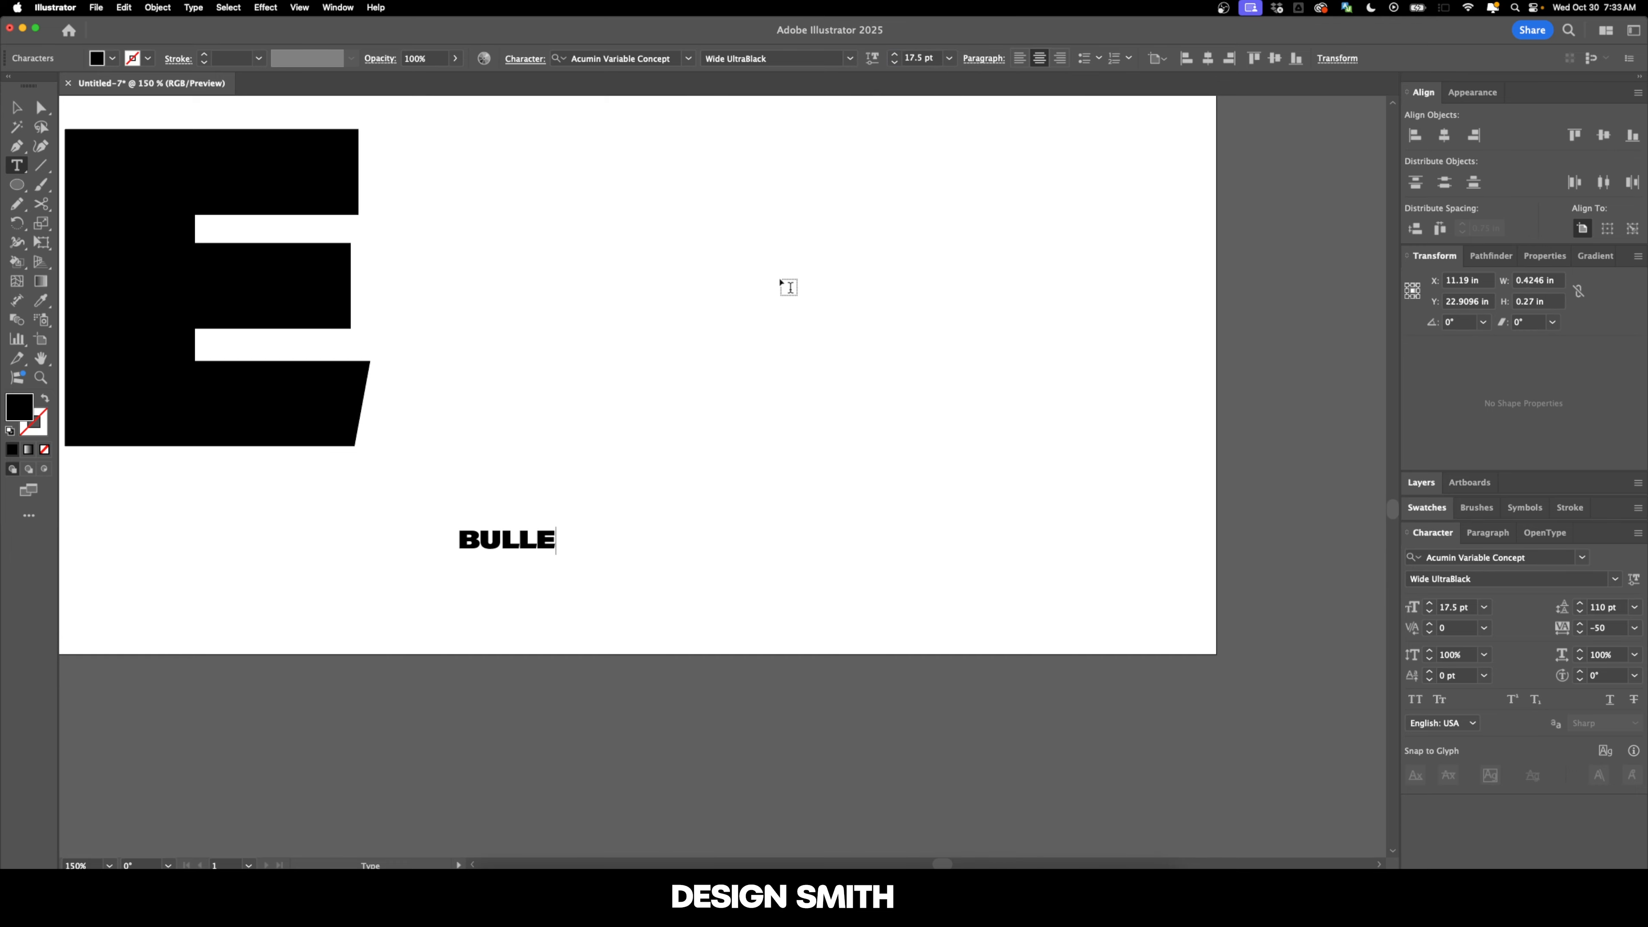
type("T WITH BU")
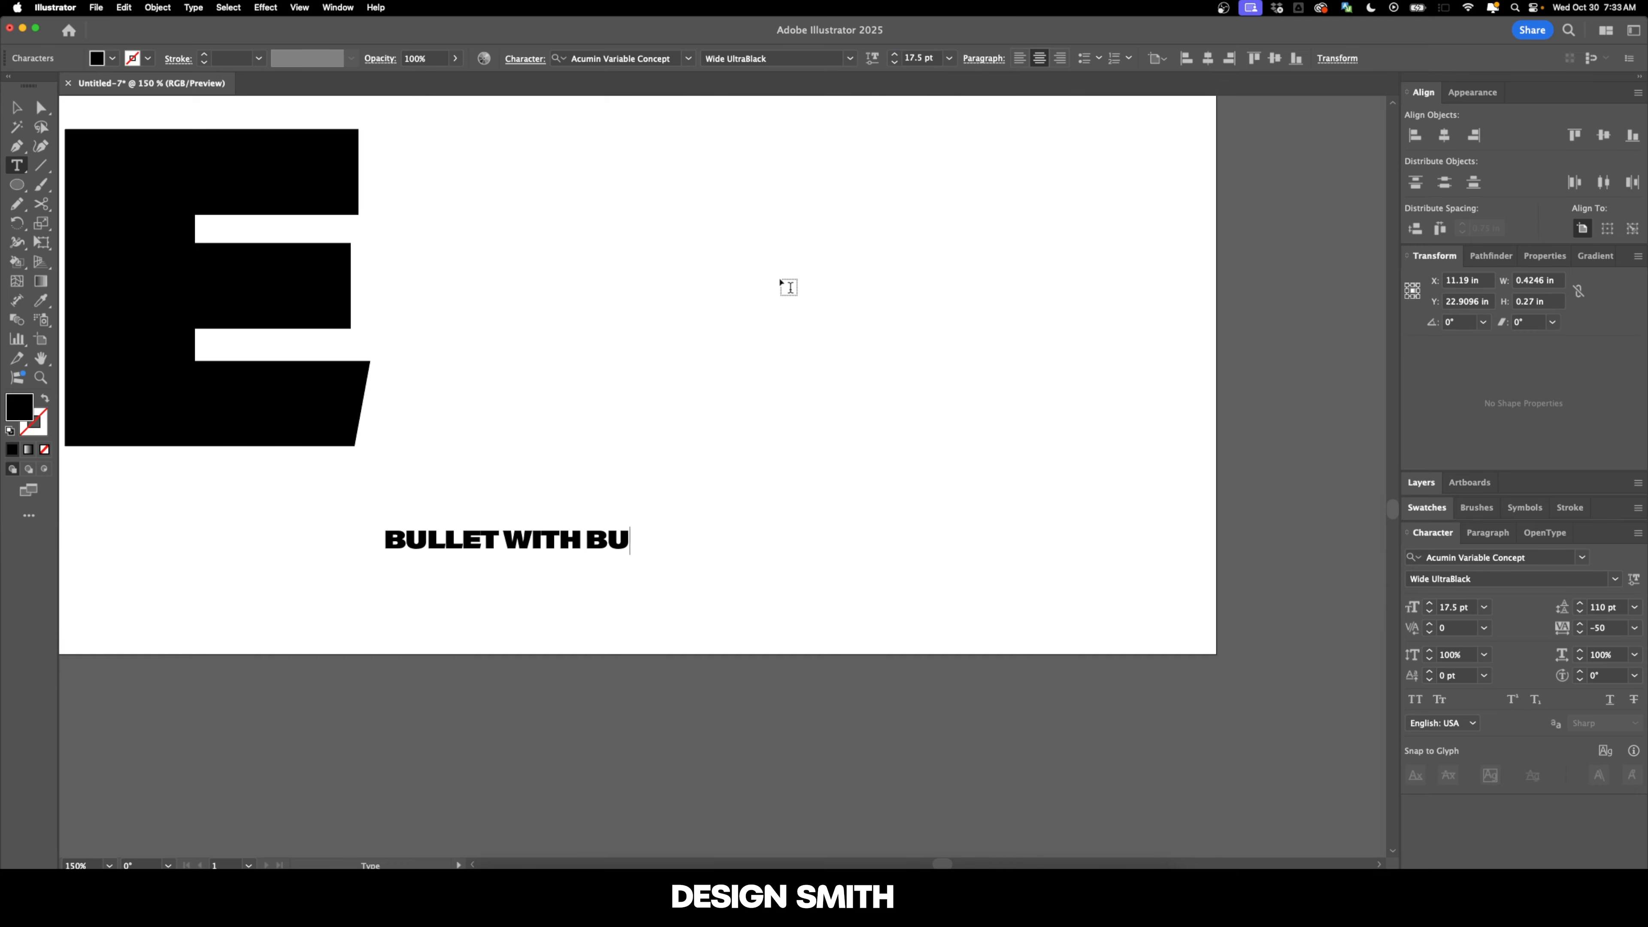
type("TTERFLY WINGS")
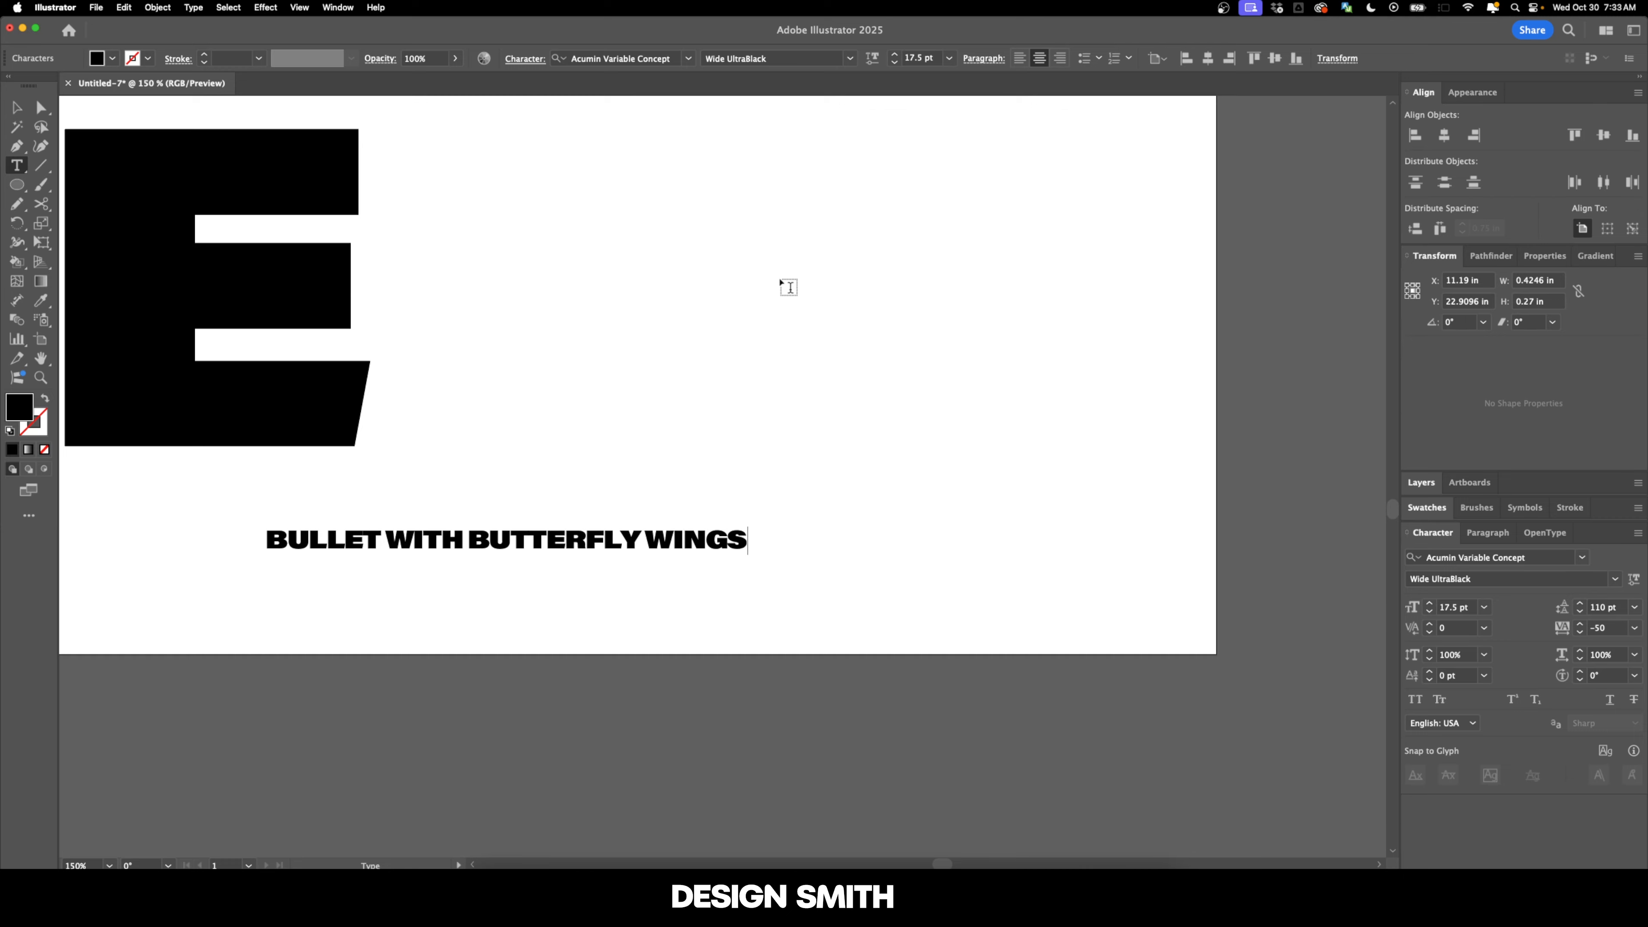
key("Escape")
Right-align the BULLET WITH BUTTERFLY WINGS caption and position it near the artboard's lower-right corner
left_click_drag(670, 549, 1069, 587)
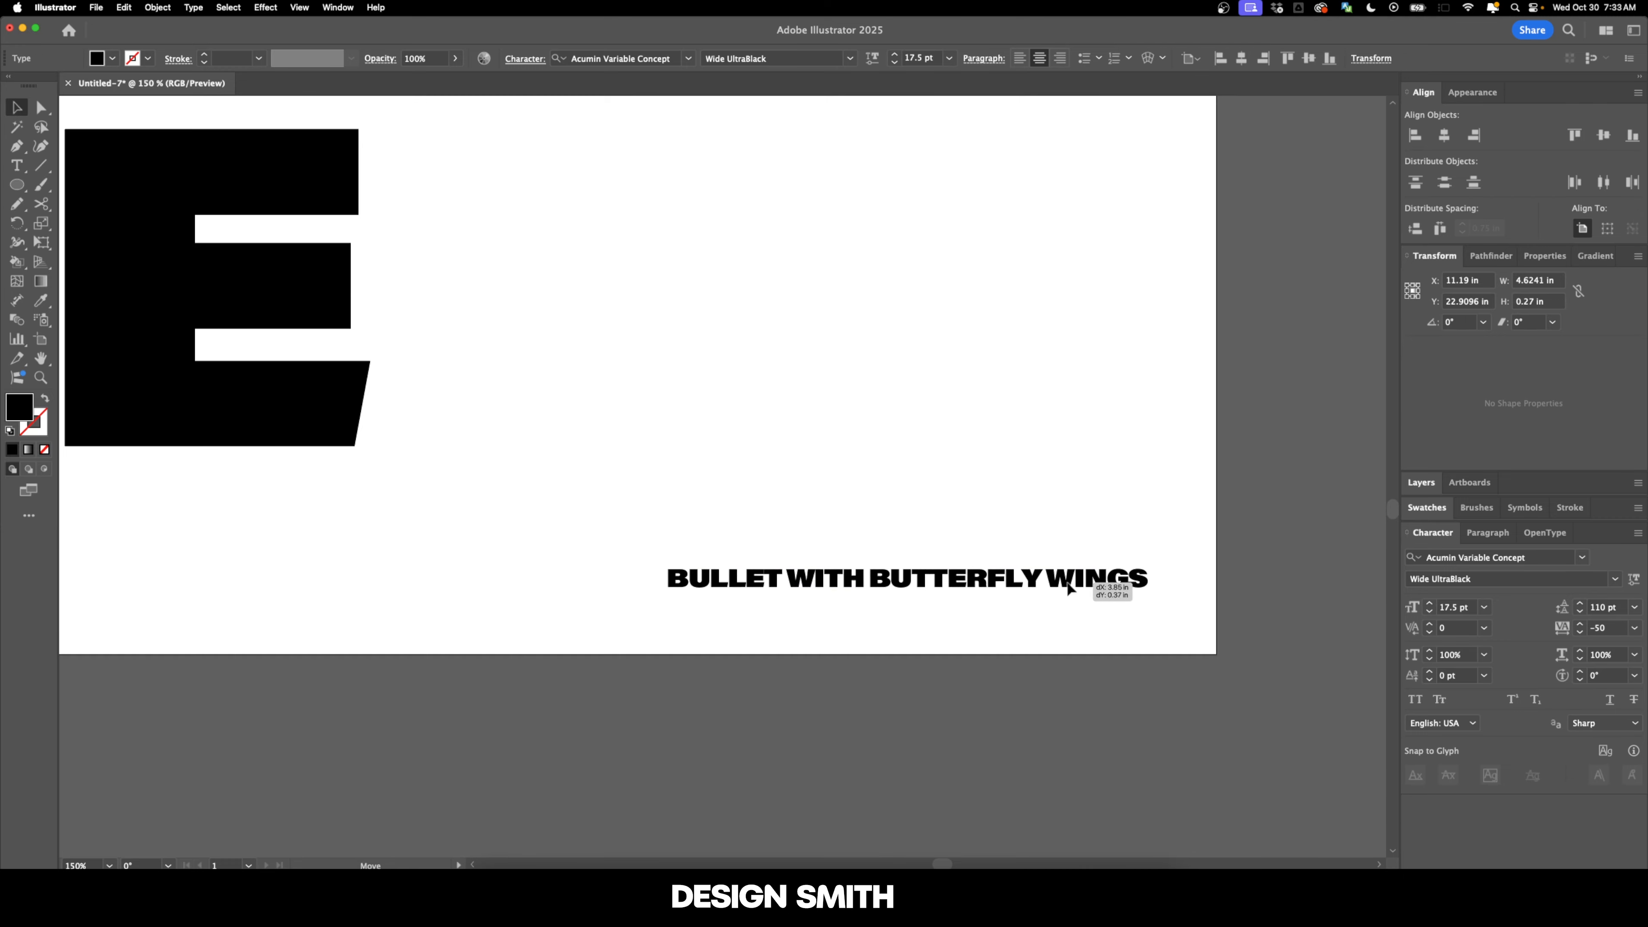
scroll(842, 508, "right", 1)
mouse_move(928, 581)
left_mouse_down()
mouse_move(886, 527)
mouse_move(643, 527)
mouse_move(914, 575)
left_mouse_up()
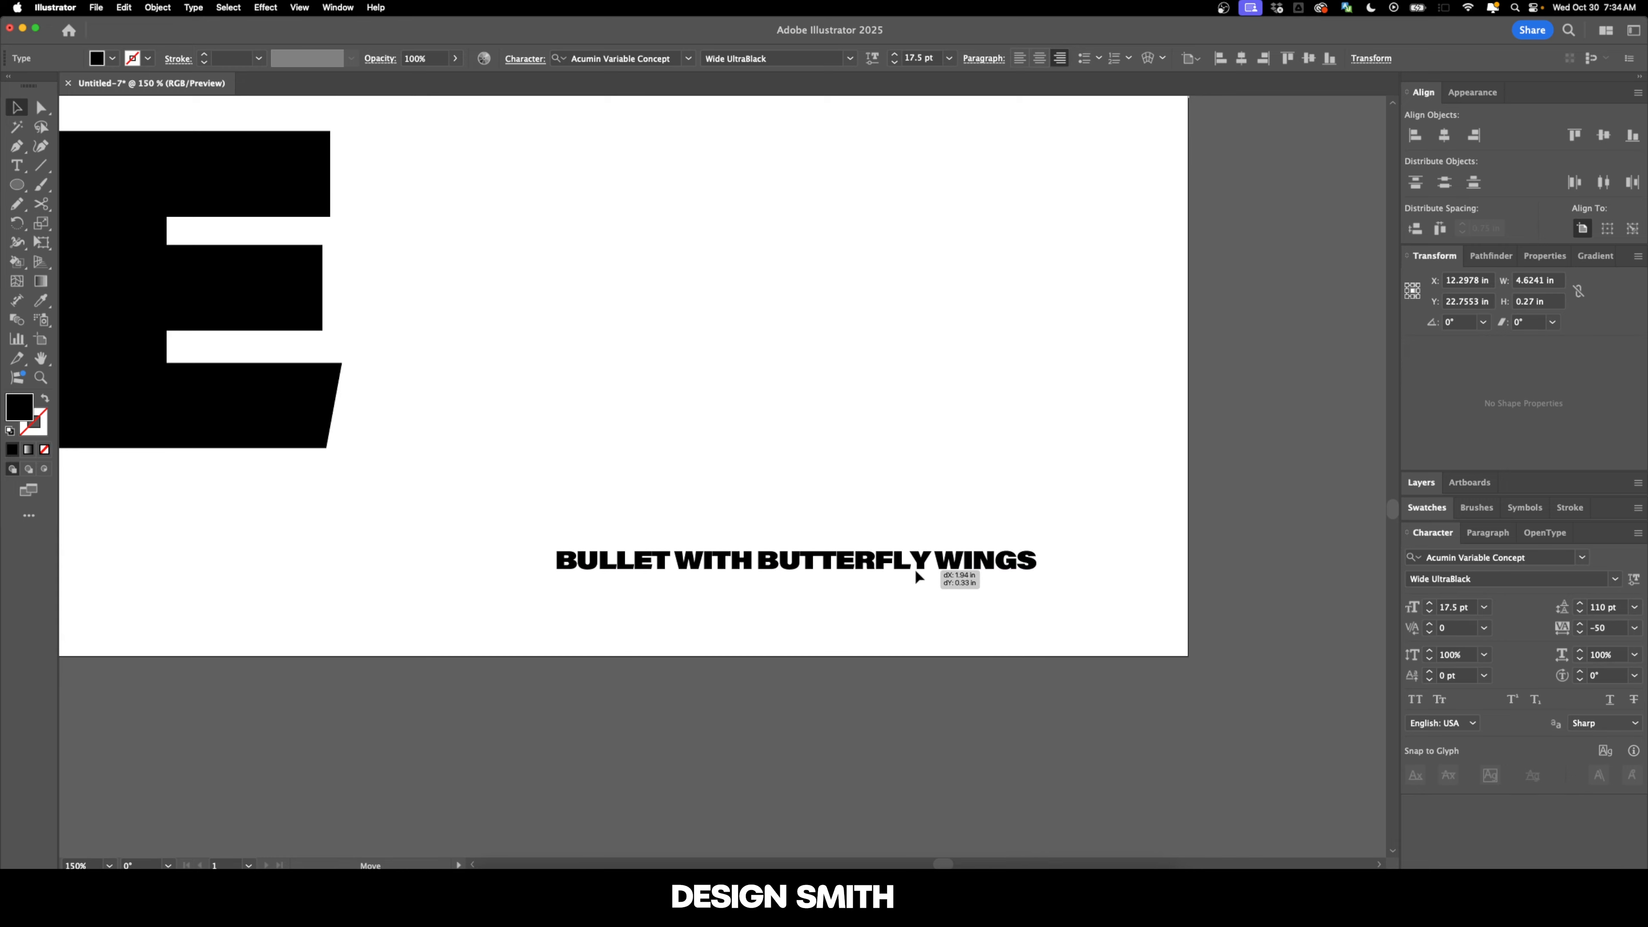
left_click(960, 472)
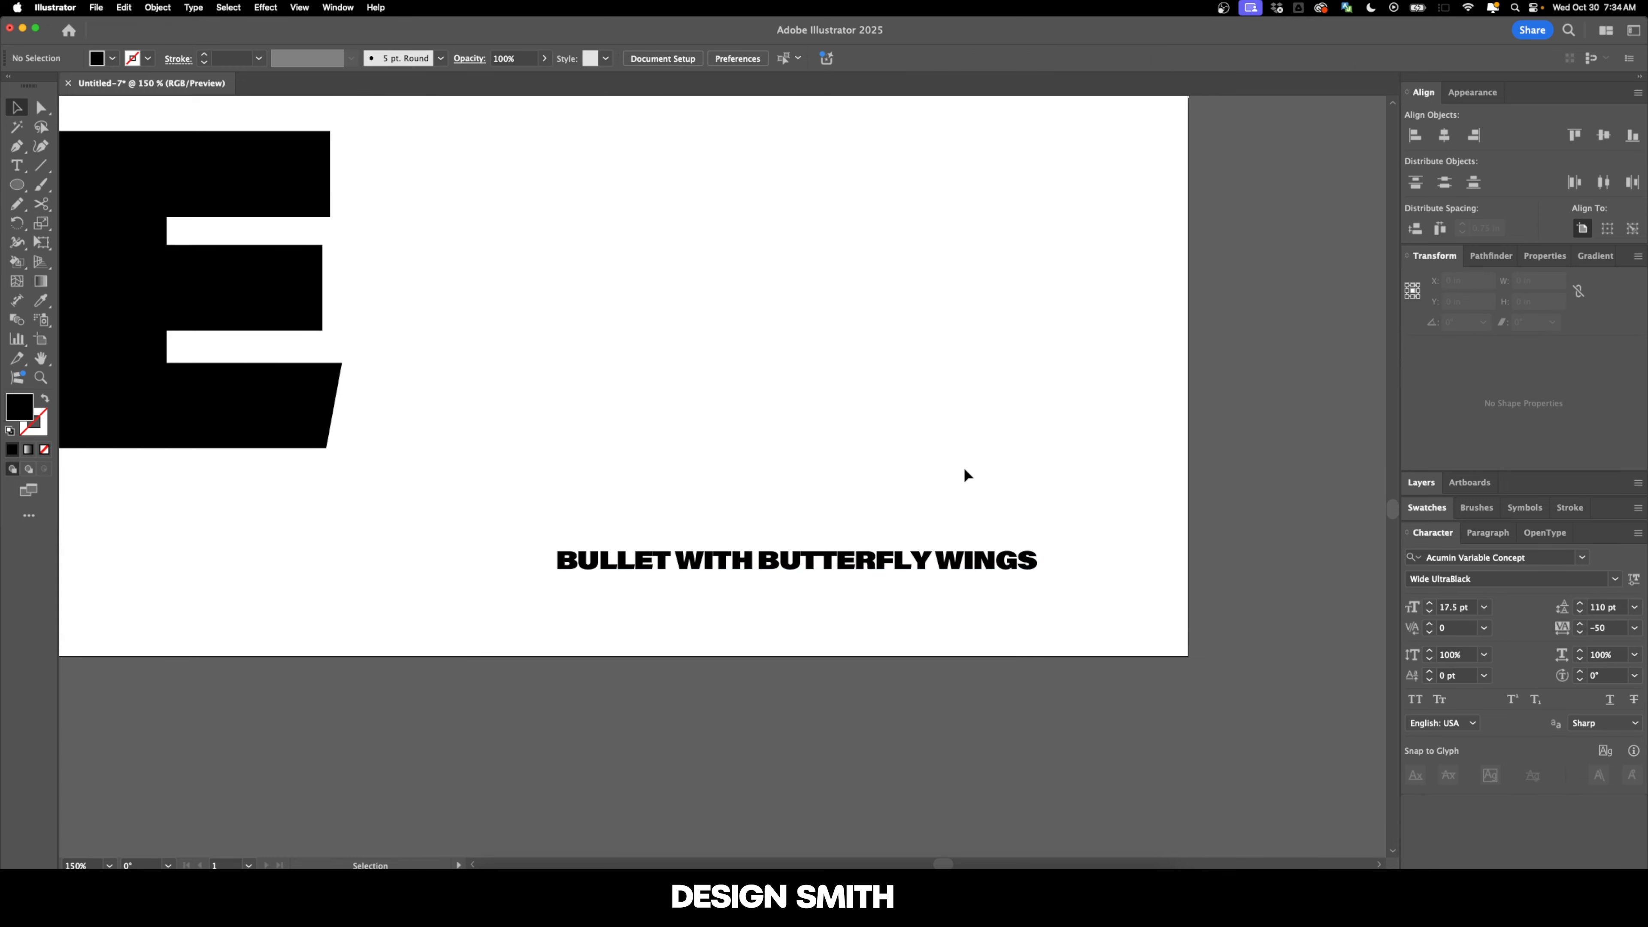
Duplicate the caption horizontally to the left, left-align the copy's paragraph, and place it beneath the IRE row
left_click(901, 564)
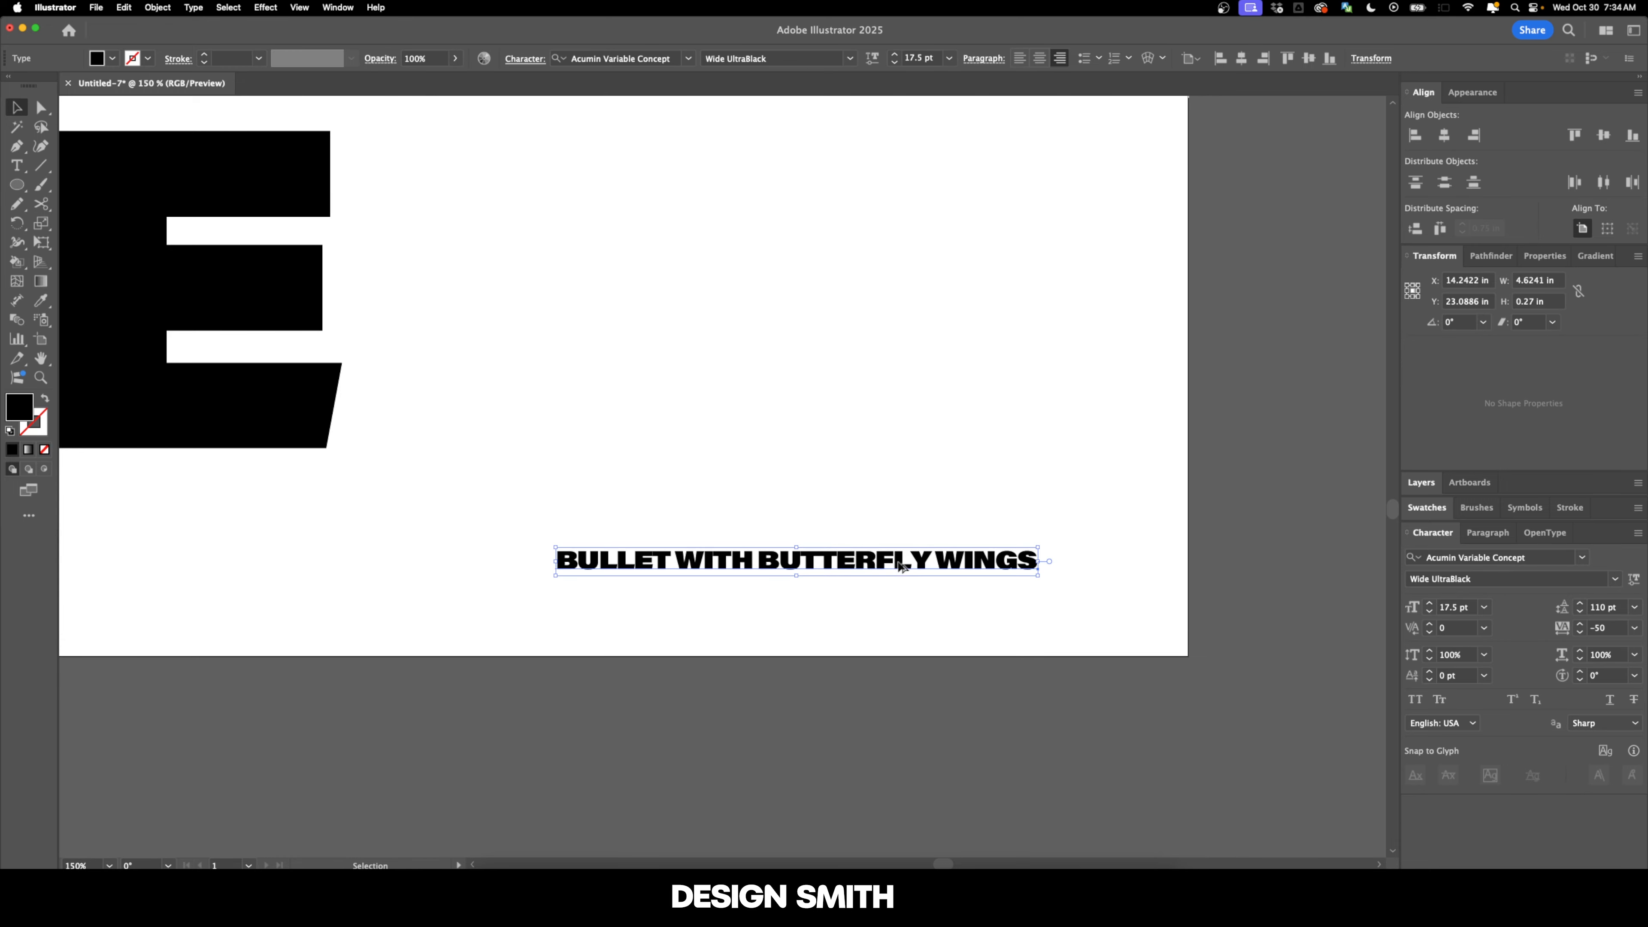
scroll(903, 545, "down", 3)
left_click_drag(901, 520, 915, 545)
scroll(838, 589, "up", 1)
left_click_drag(938, 605, 682, 609)
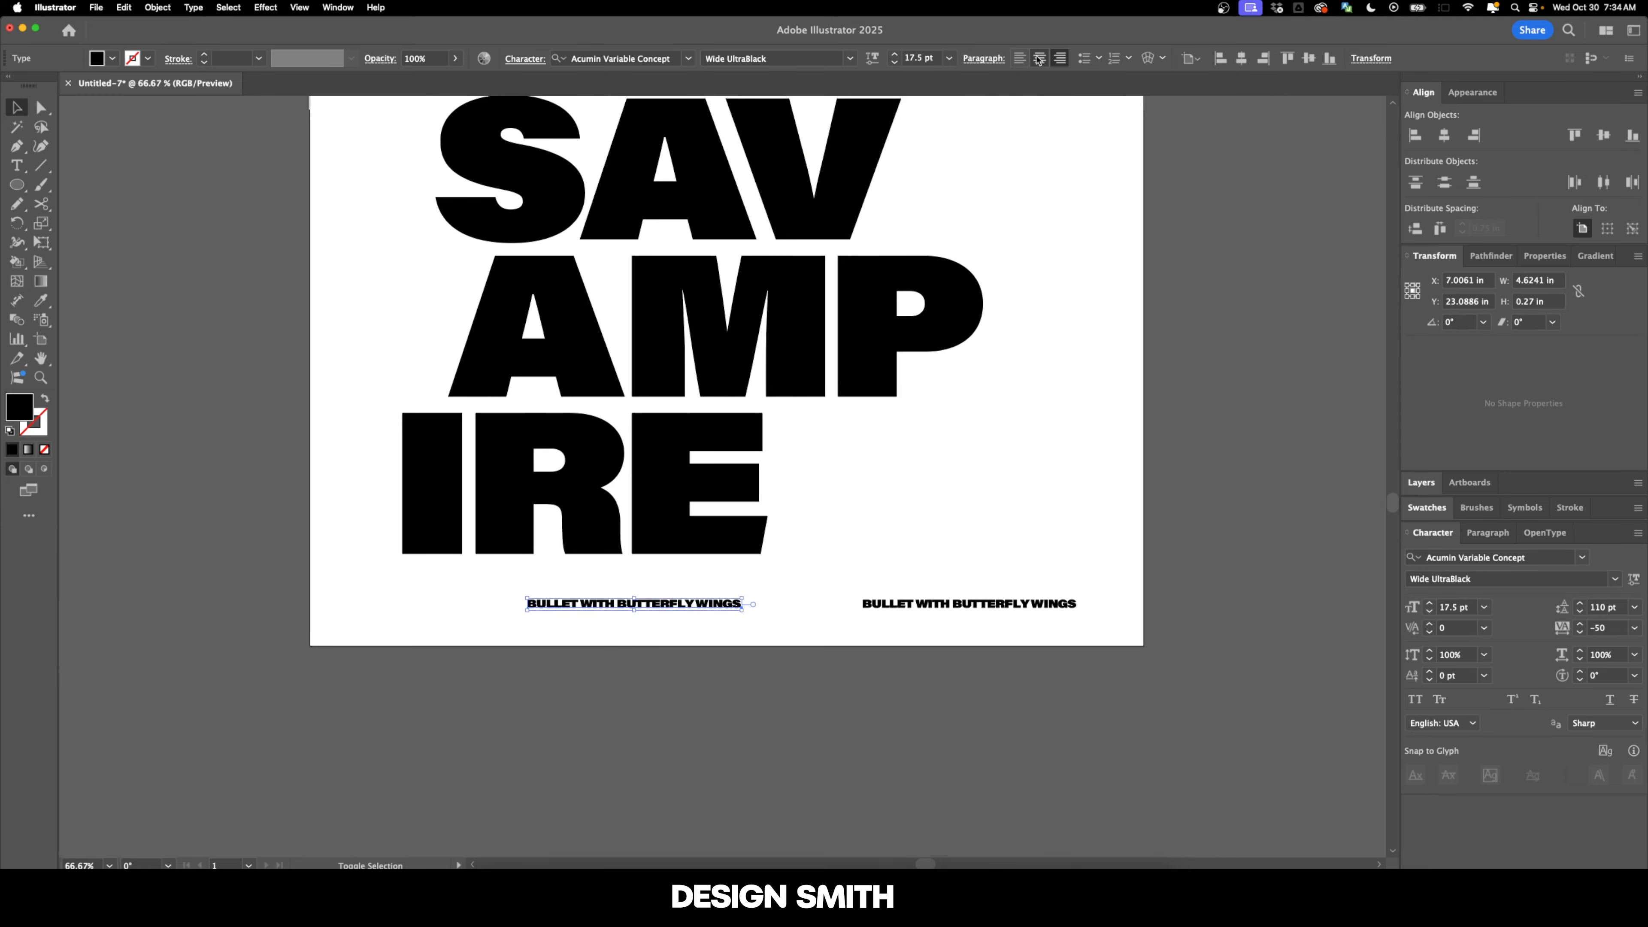
left_click(1019, 58)
left_click_drag(801, 601, 492, 601)
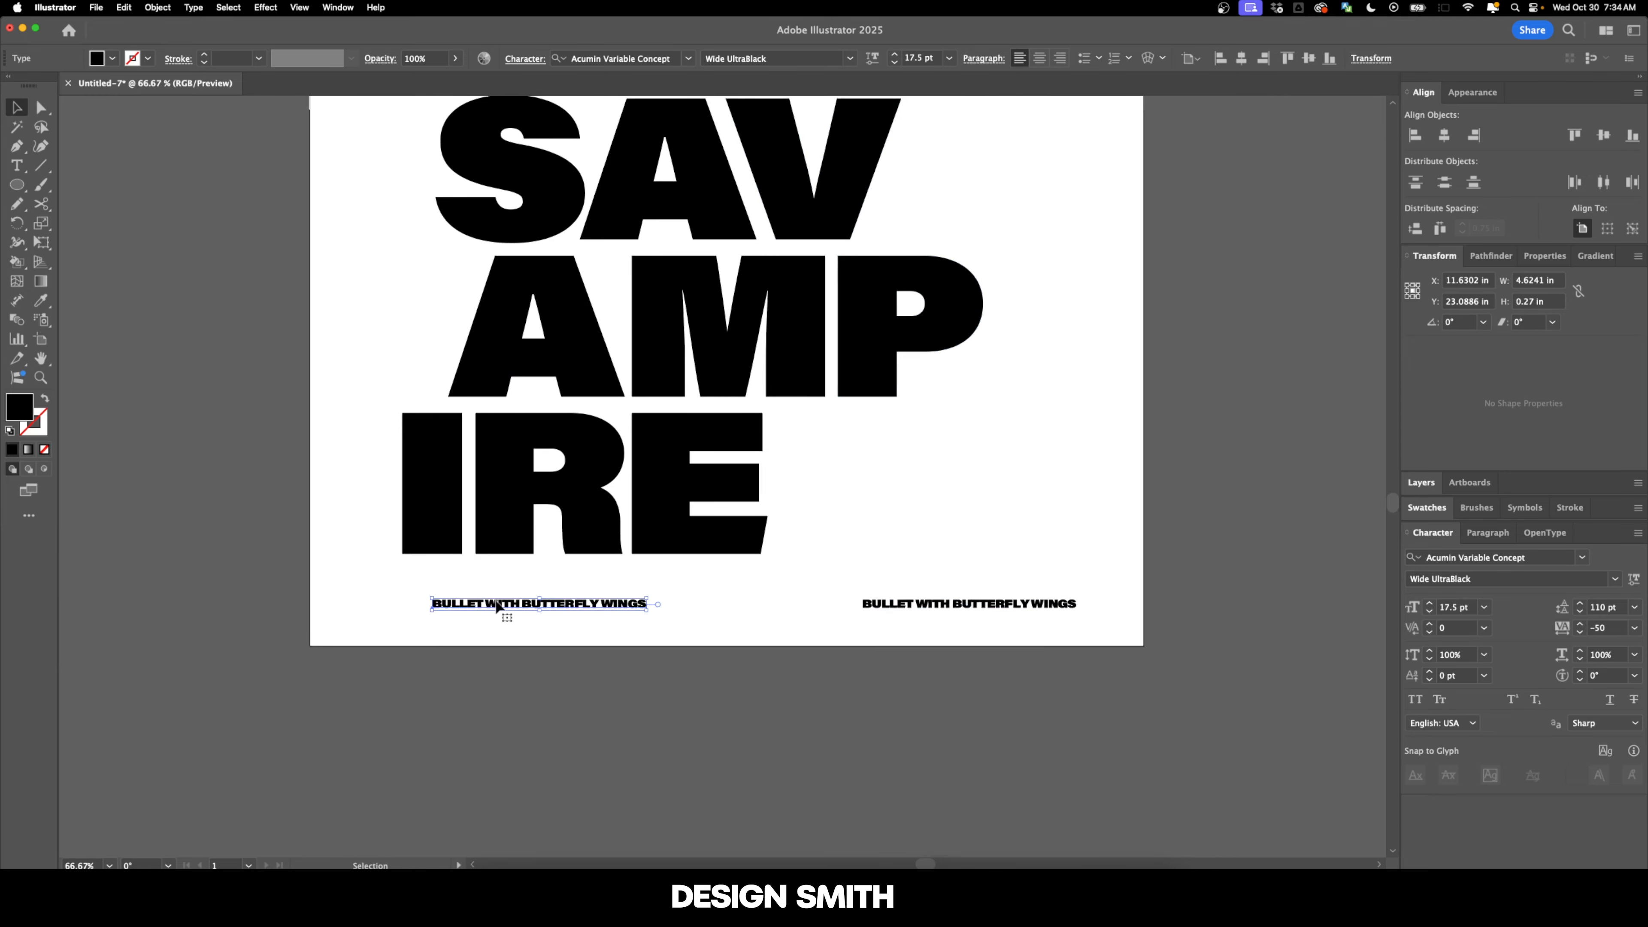
Replace the copied caption's text with THE SMASHING PUMPKINS
double_click(501, 602)
triple_click(505, 600)
type("THE SMASHING PUMPKINS")
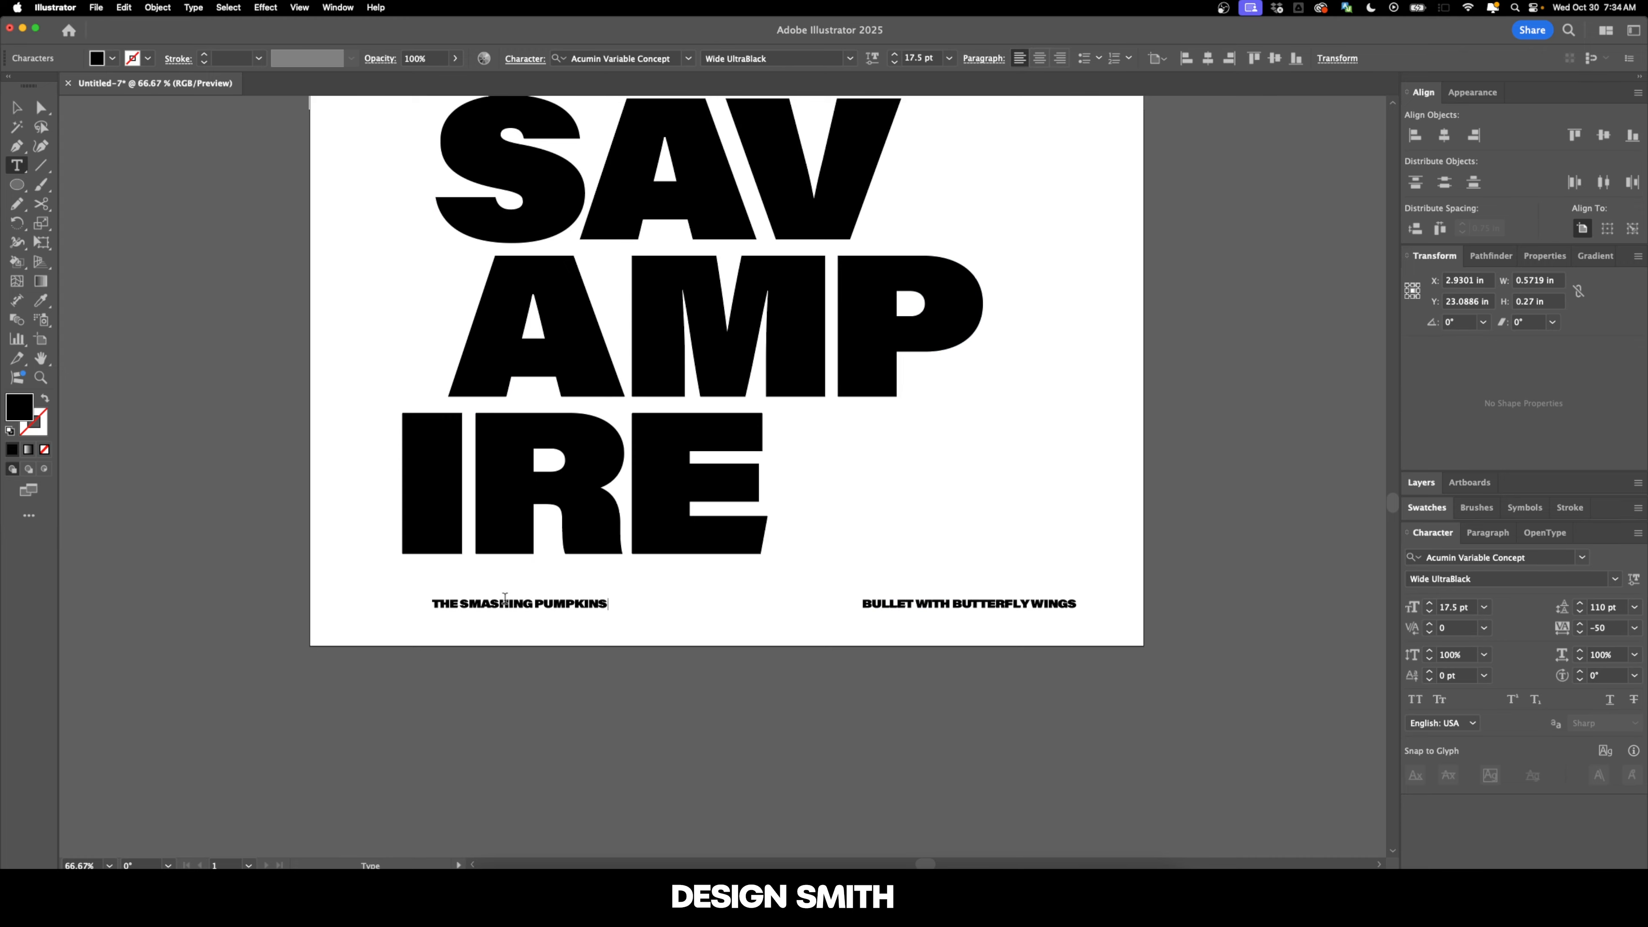
key("Escape")
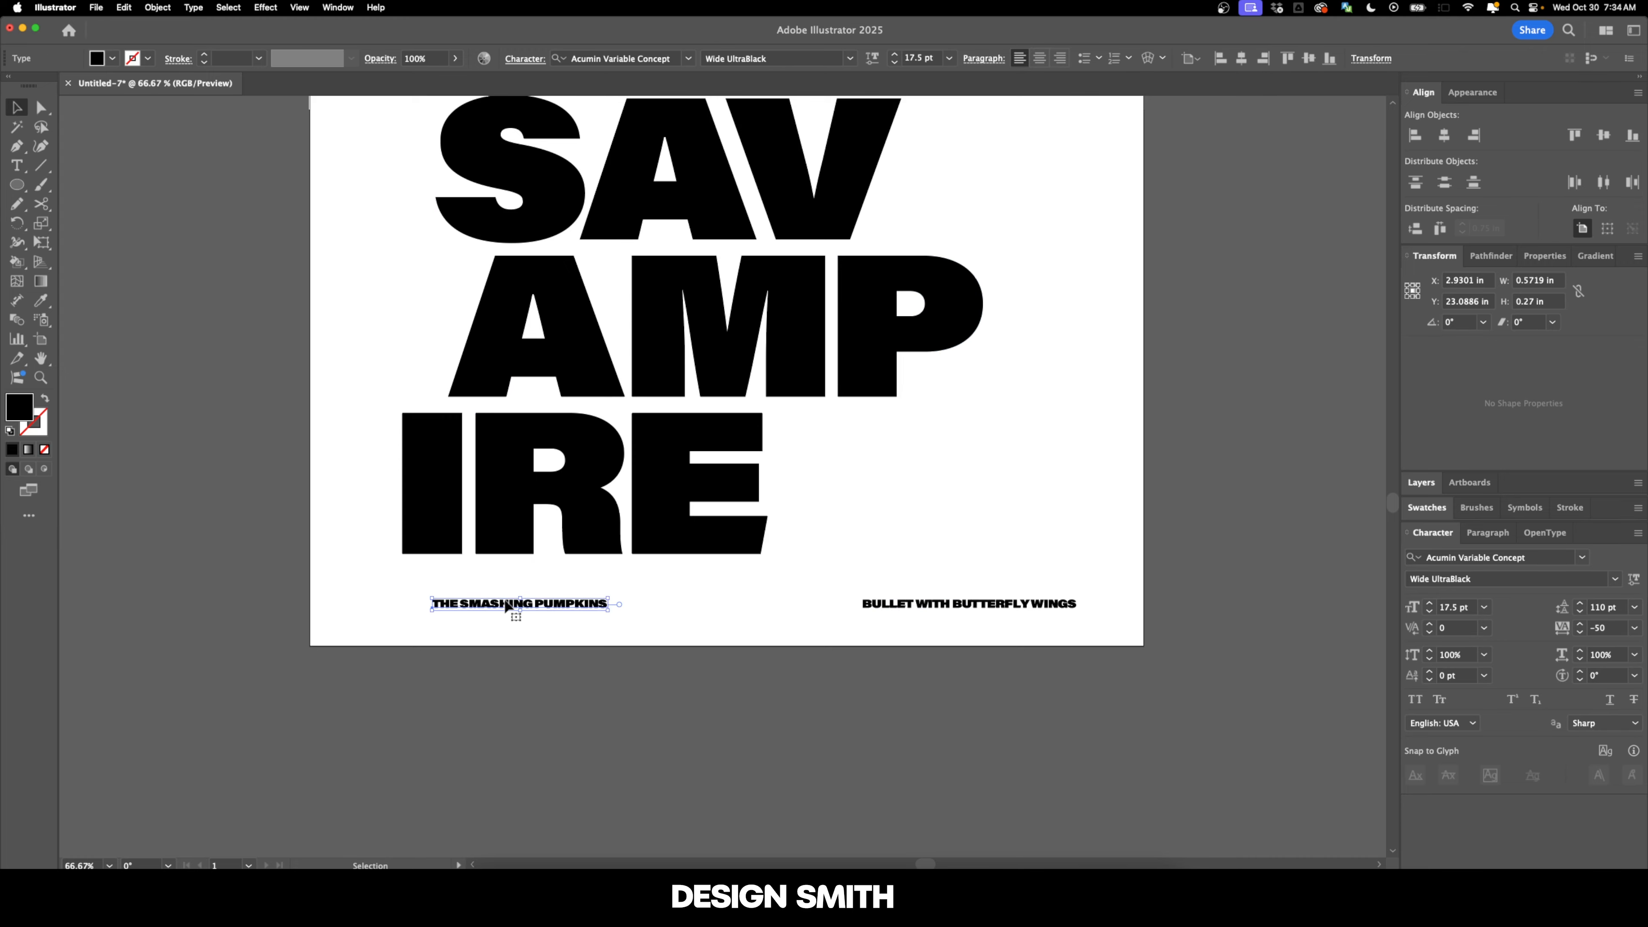
Move THE SMASHING PUMPKINS caption left to line up roughly with the left edge of the I in IRE
scroll(446, 622, "up", 2)
left_click_drag(486, 640, 633, 648)
left_click_drag(749, 597, 674, 536)
Loosen the kerning between the T and H in the caption's word THE
scroll(621, 584, "up", 2)
key("t")
left_click(368, 513)
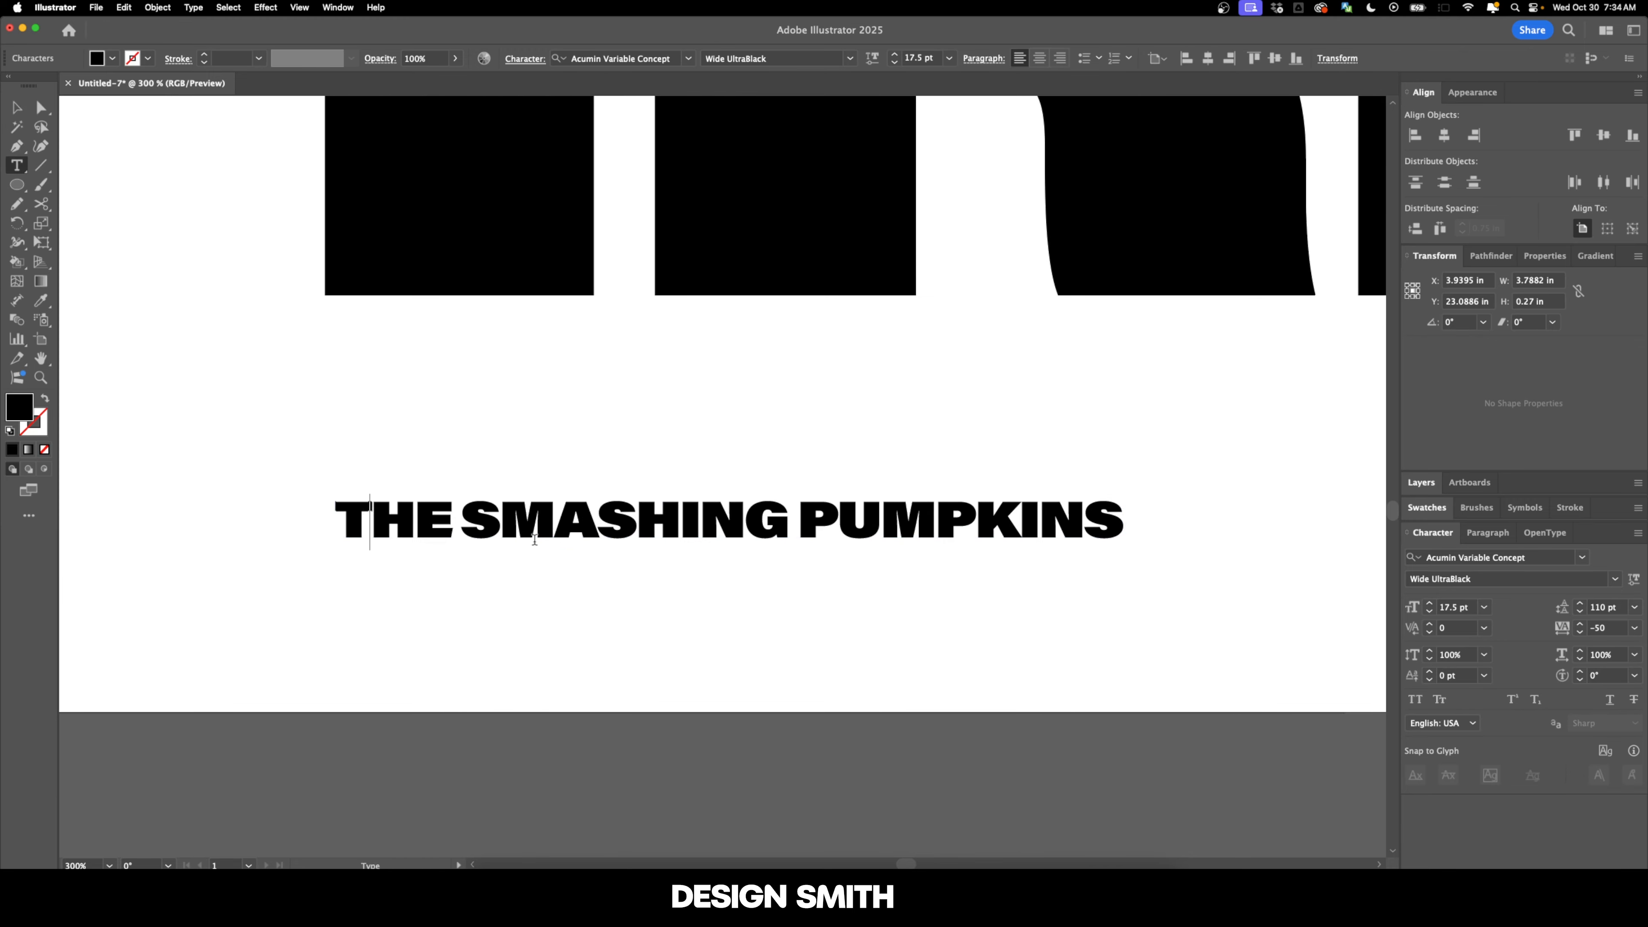
left_click(1463, 627)
type("20")
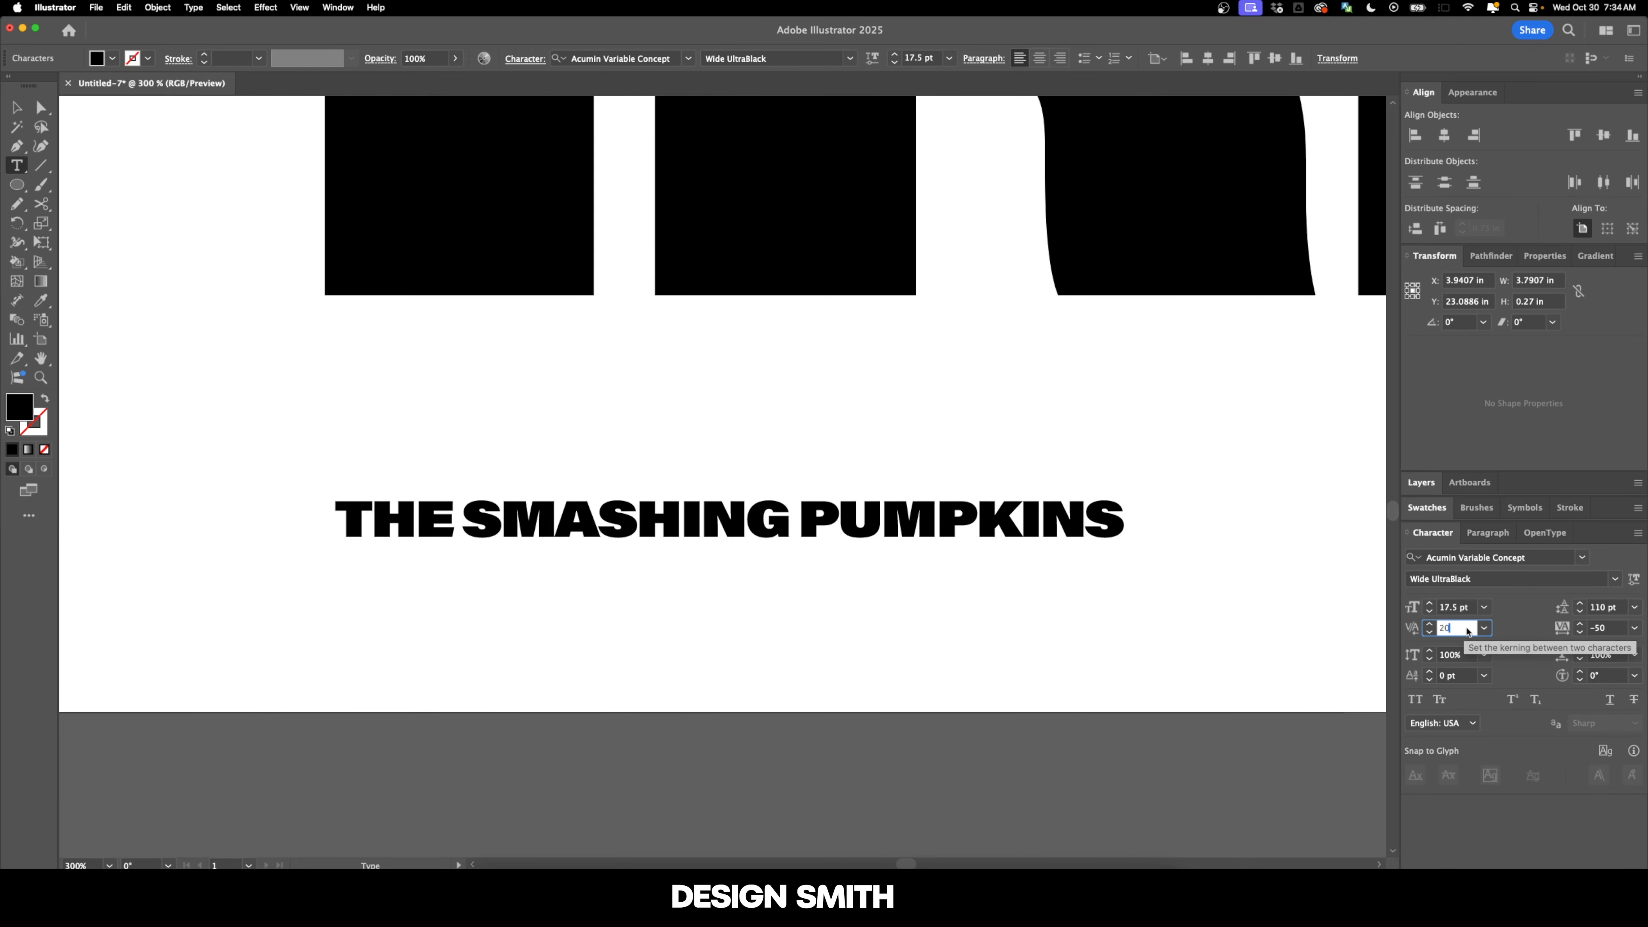
key("shift+Up")
key("Return")
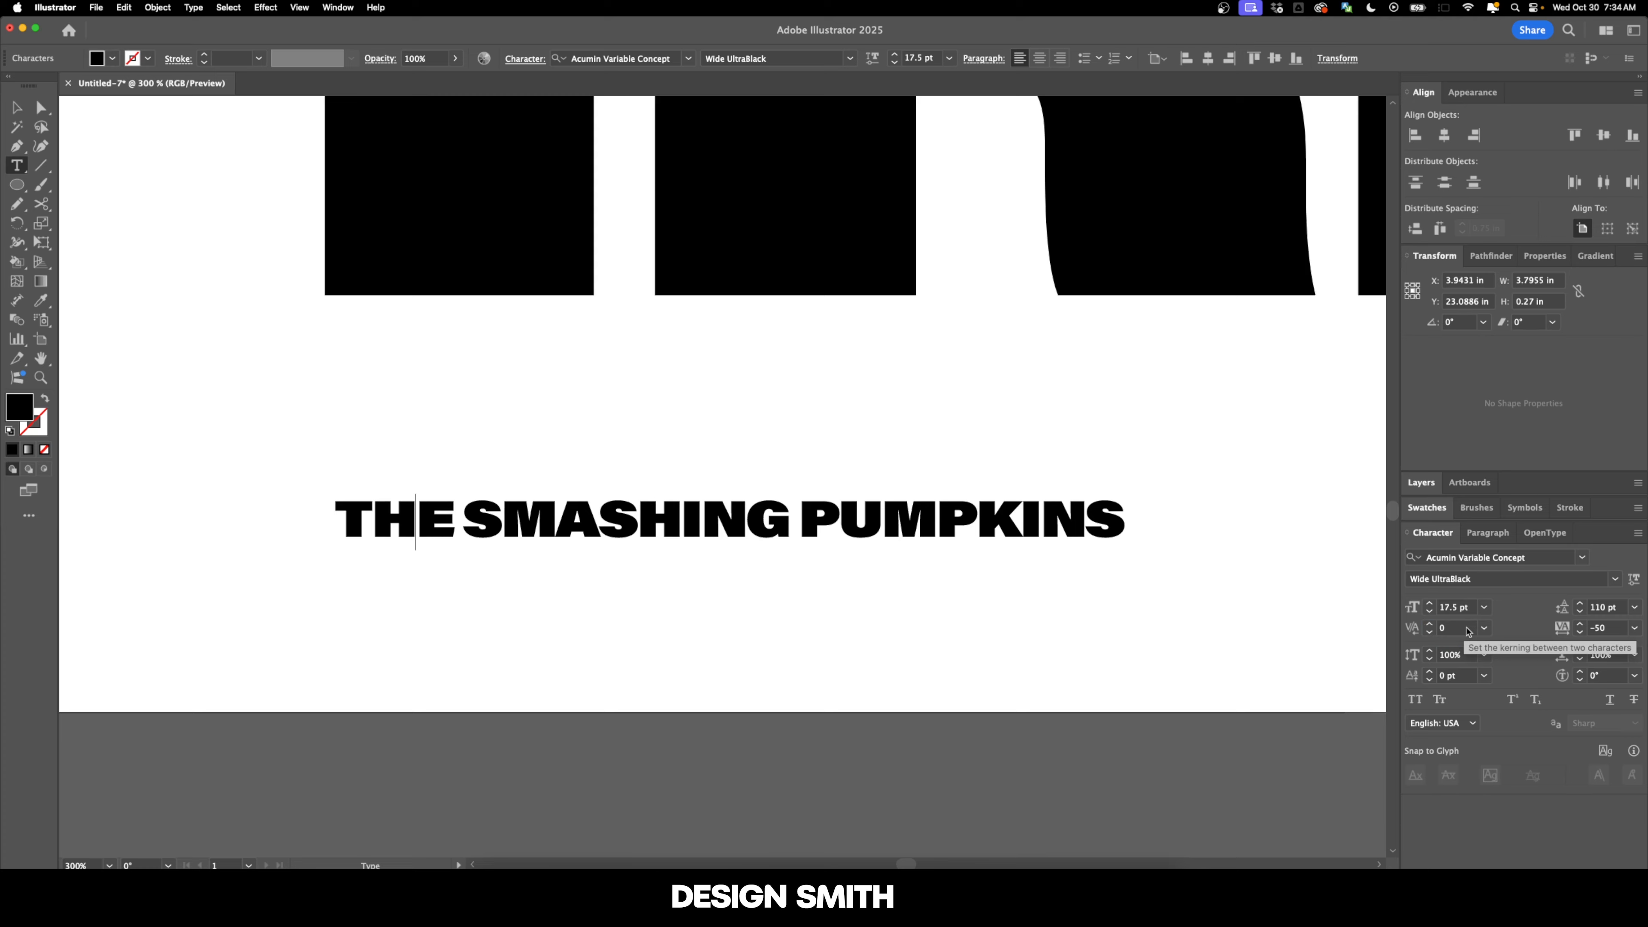
Set the kerning between the H and E in the caption's word THE to -20
left_click(1469, 627)
type("-20")
key("Return")
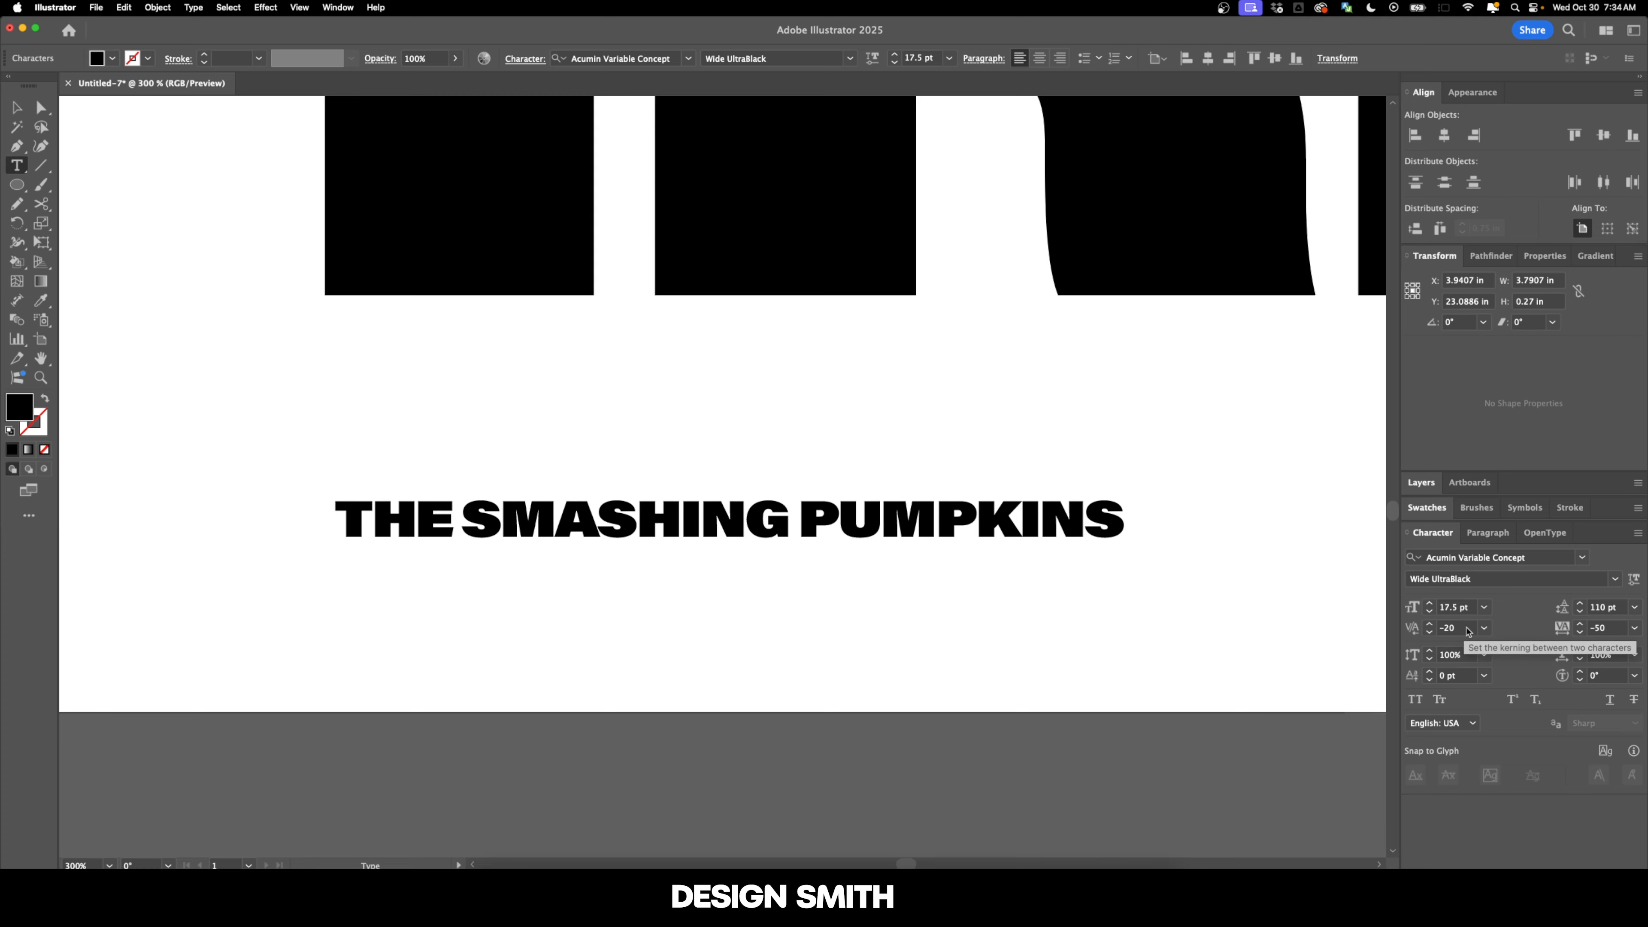
key("Escape")
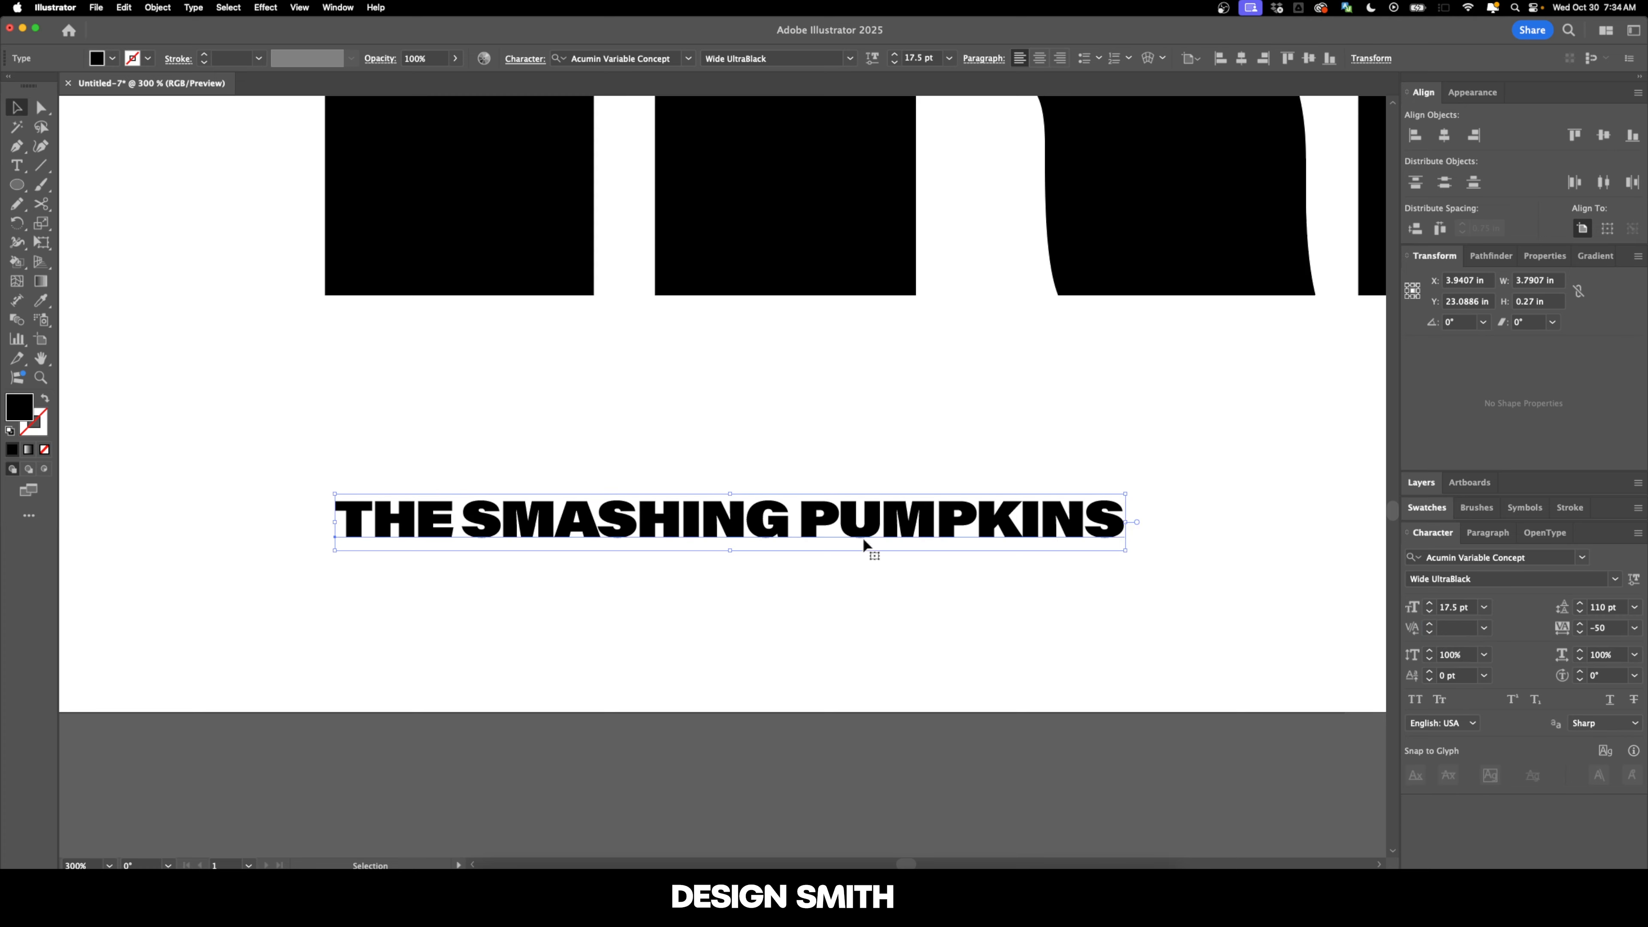
Set the kerning between the M and second P in the caption's word PUMPKINS to -30
double_click(936, 527)
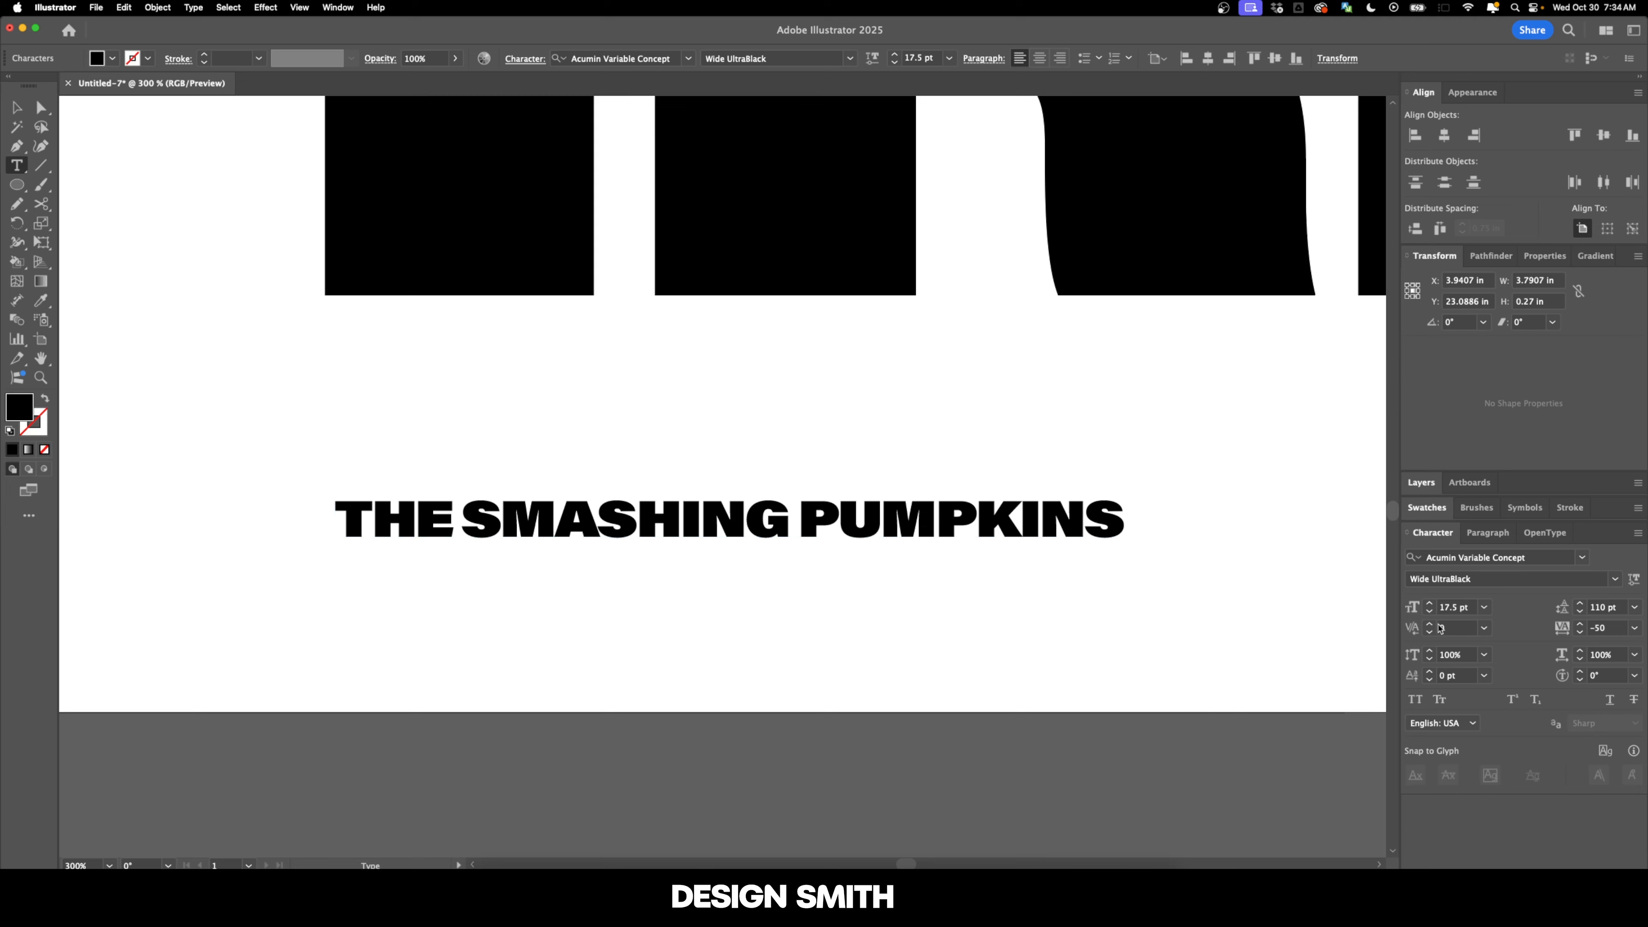
left_click(1458, 628)
type("-30")
key("Return")
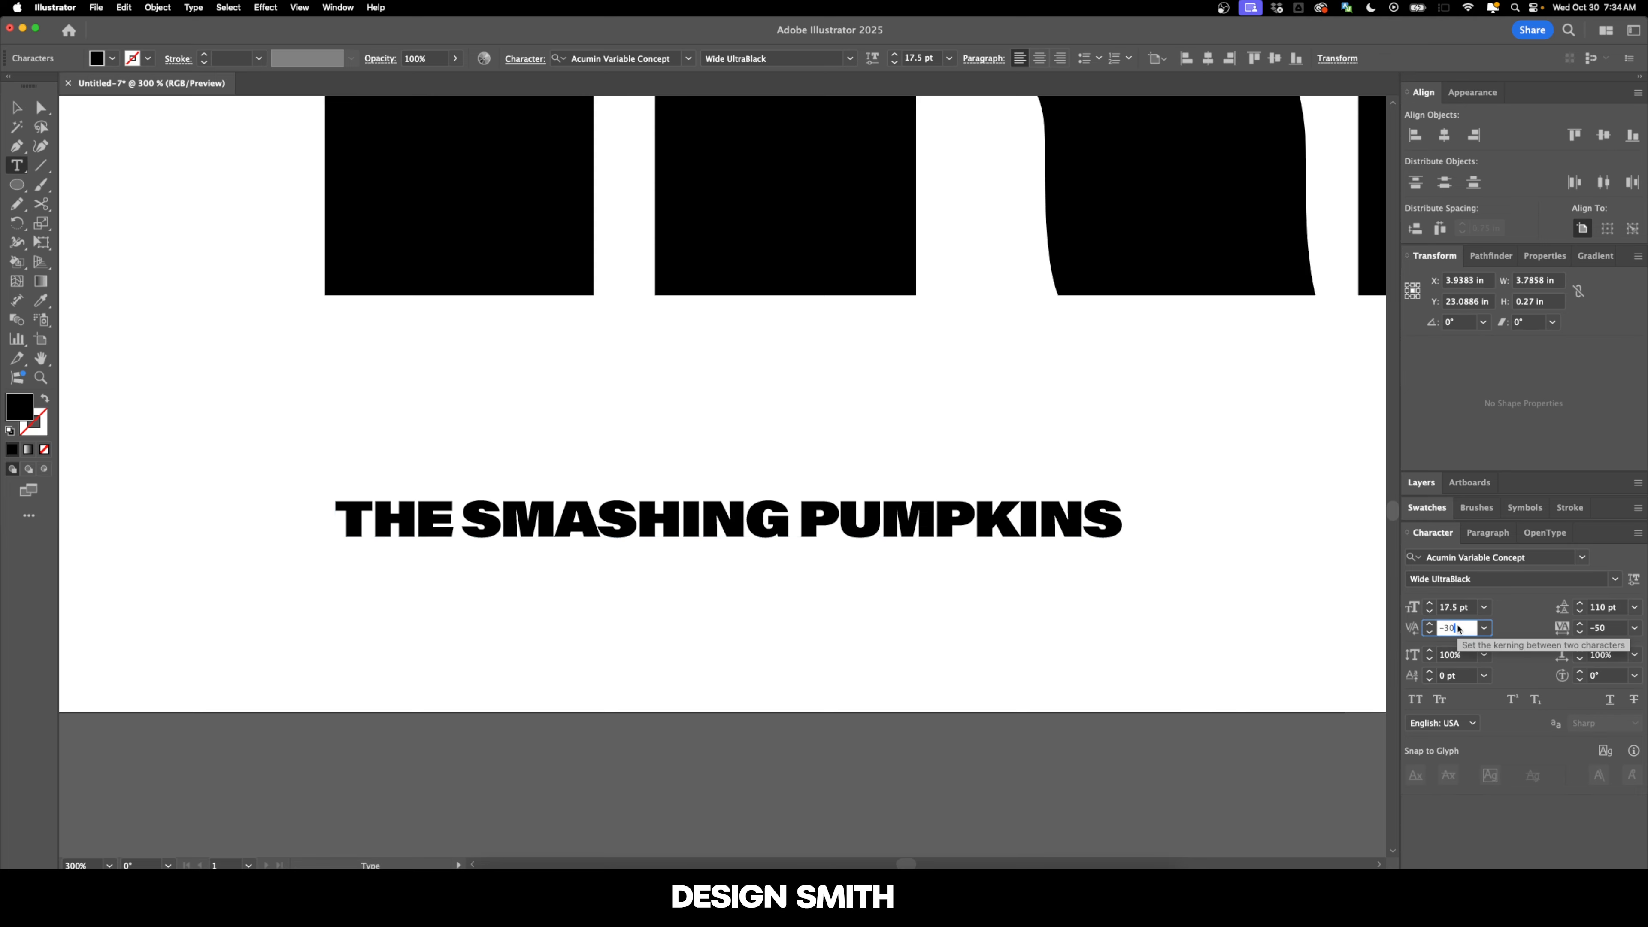
key("Escape")
Set the kerning between the I and N in the caption's word PUMPKINS to -10
double_click(1057, 521)
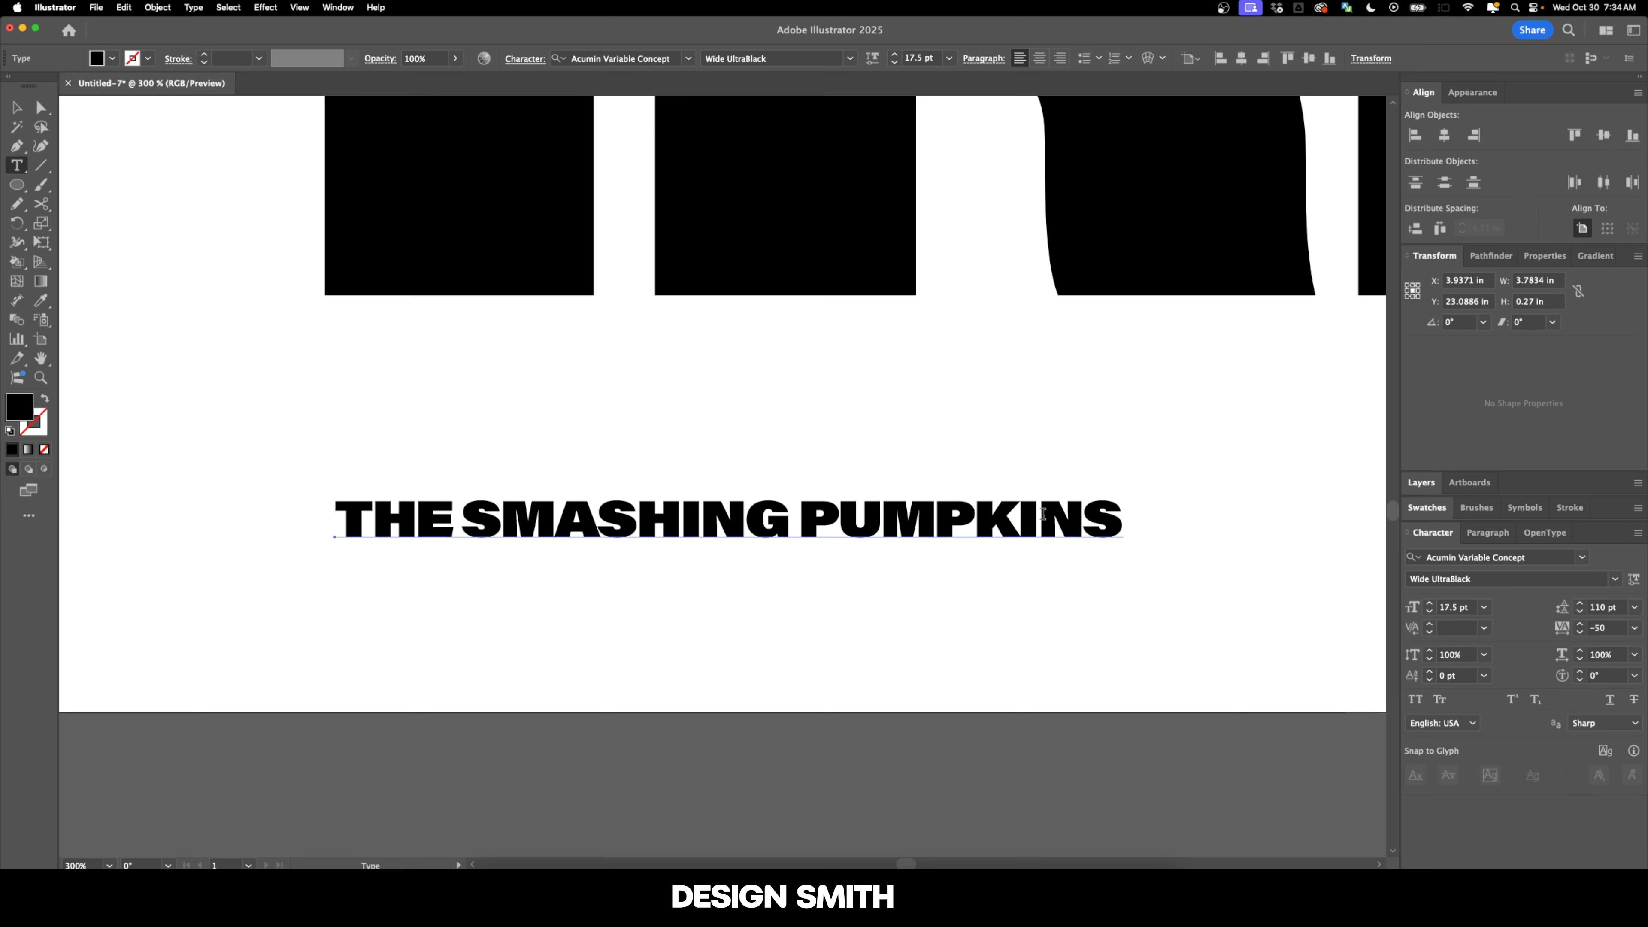
left_click(1459, 628)
type("-10")
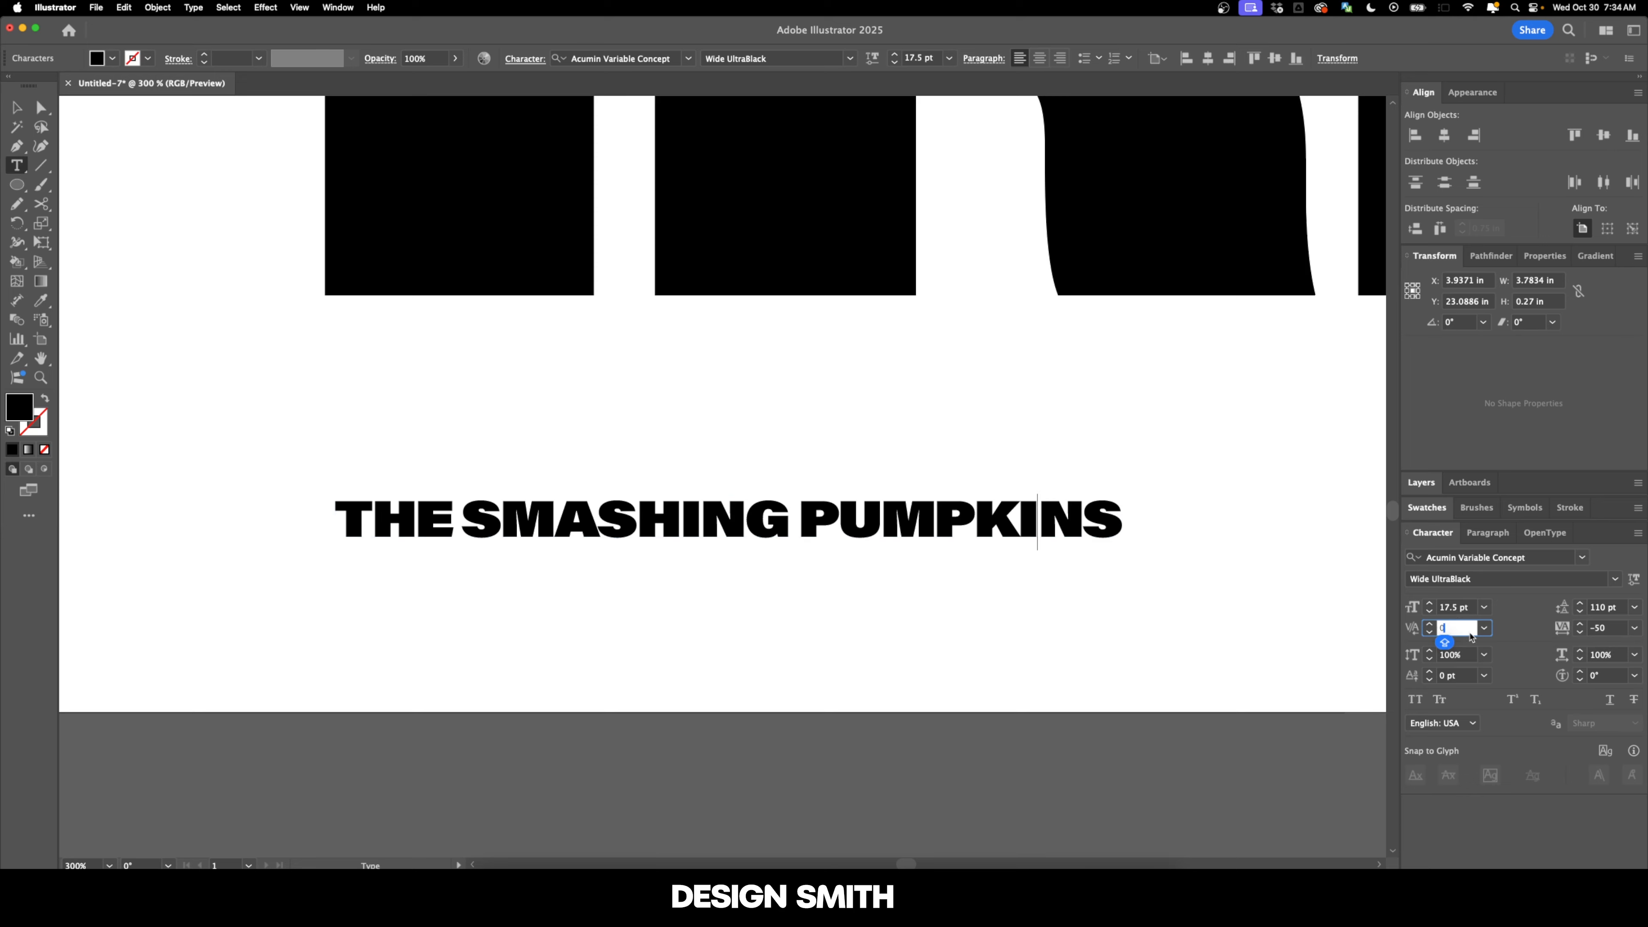
key("Return")
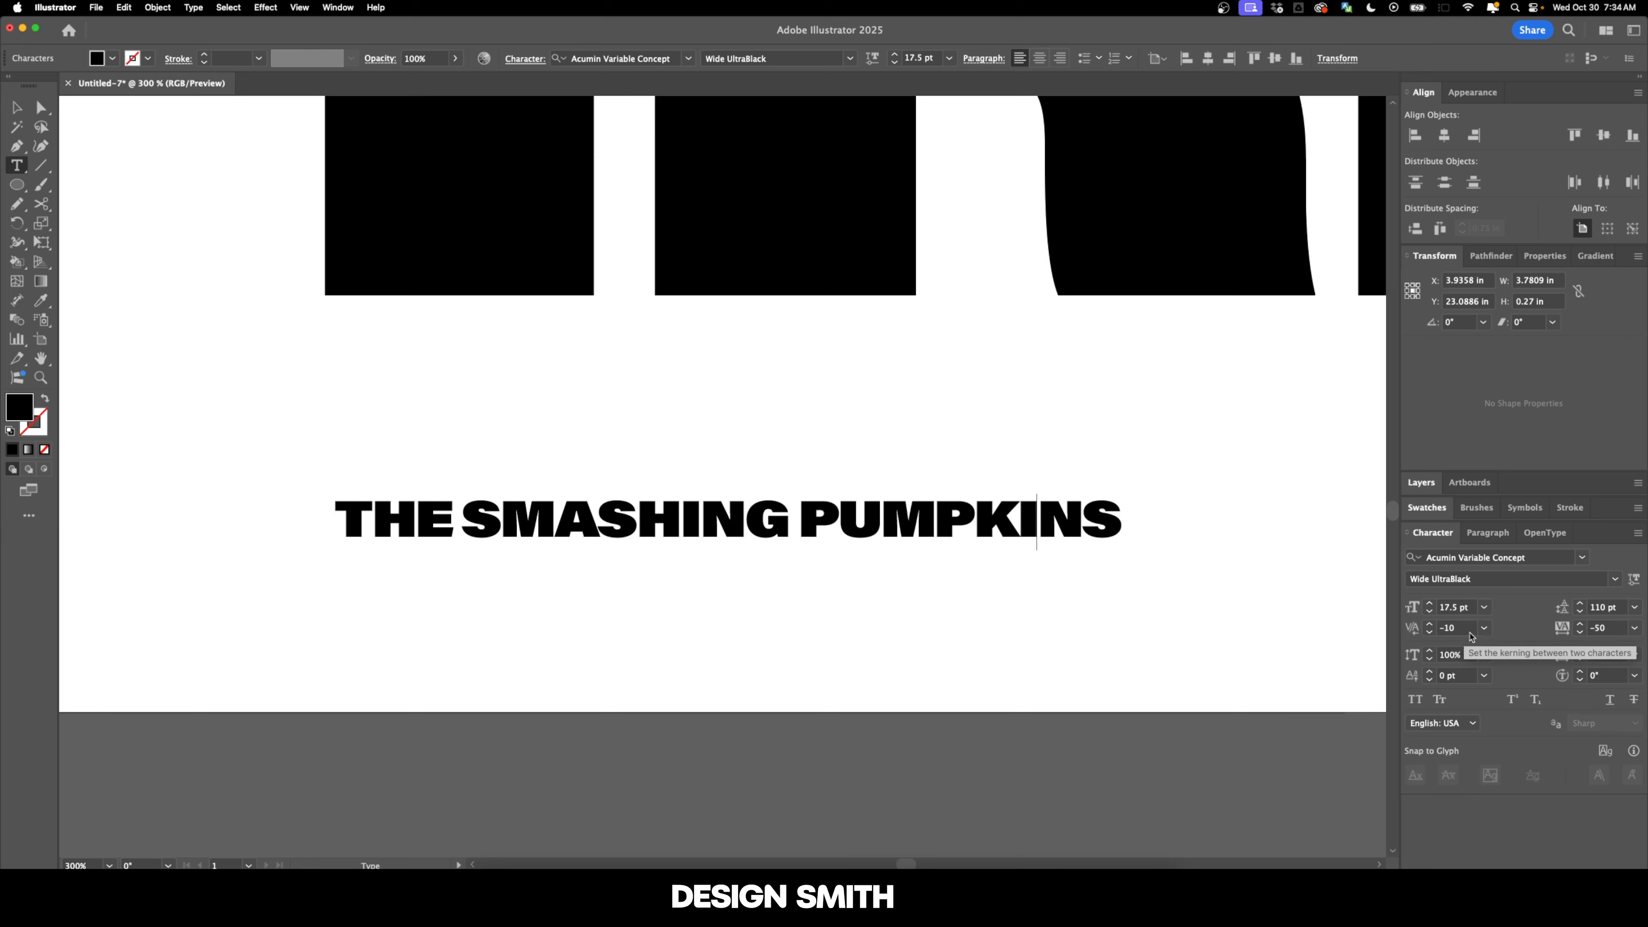
type("V")
key("BackSpace")
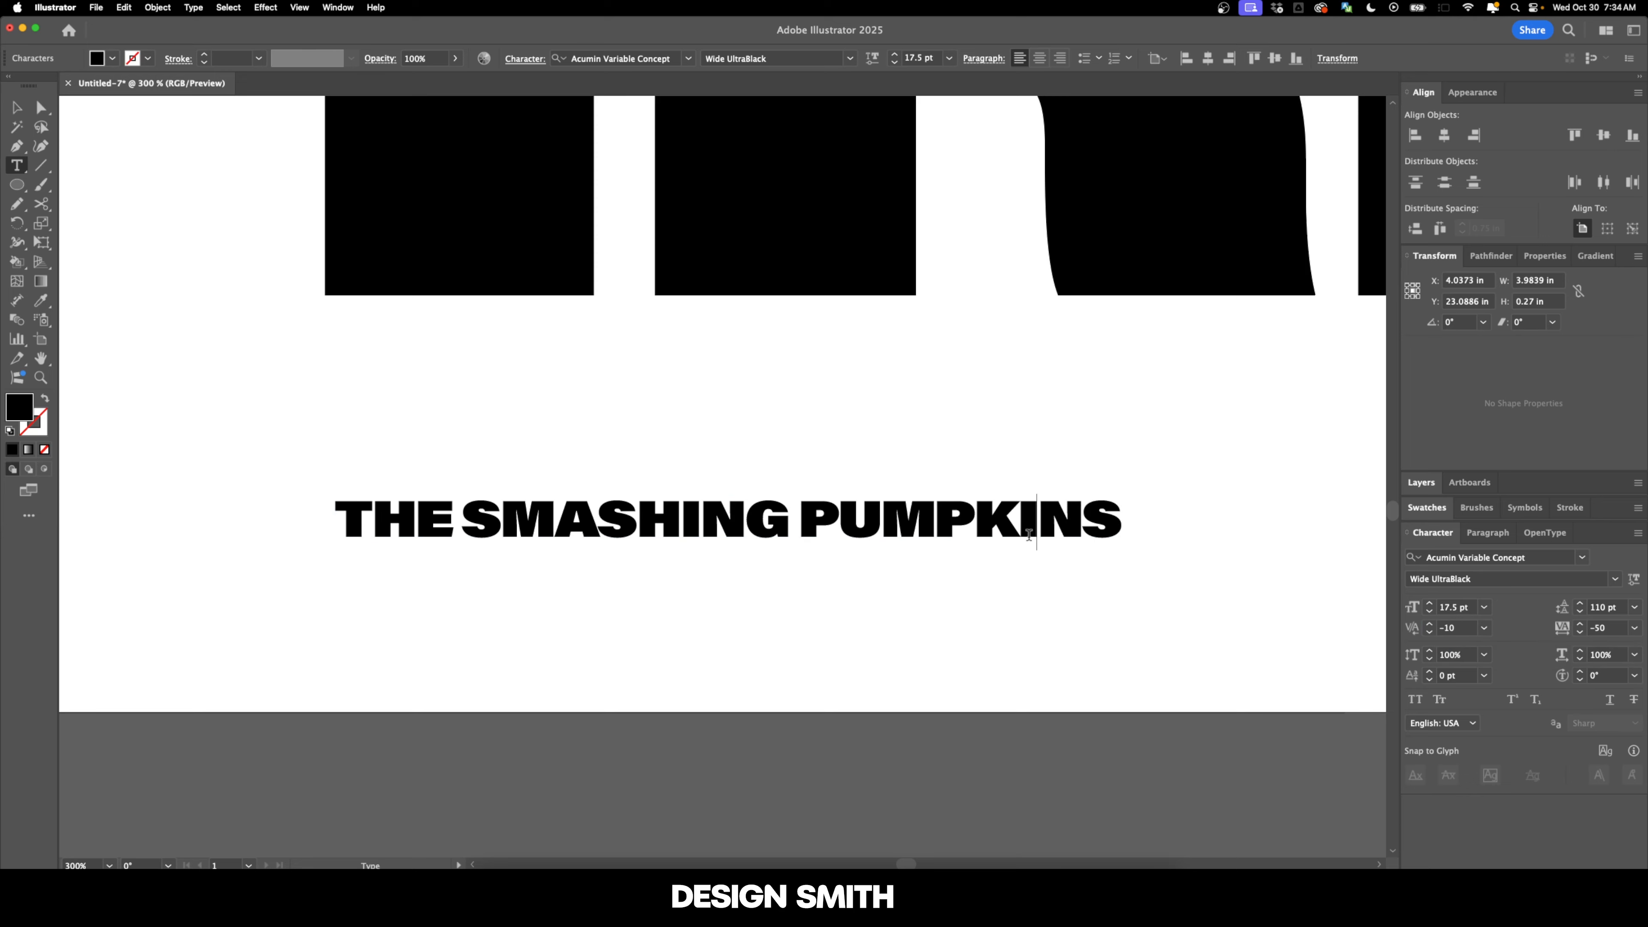
key("Escape")
Shift THE SMASHING PUMPKINS caption slightly right and convert its text to outlines
left_click_drag(711, 524, 752, 523)
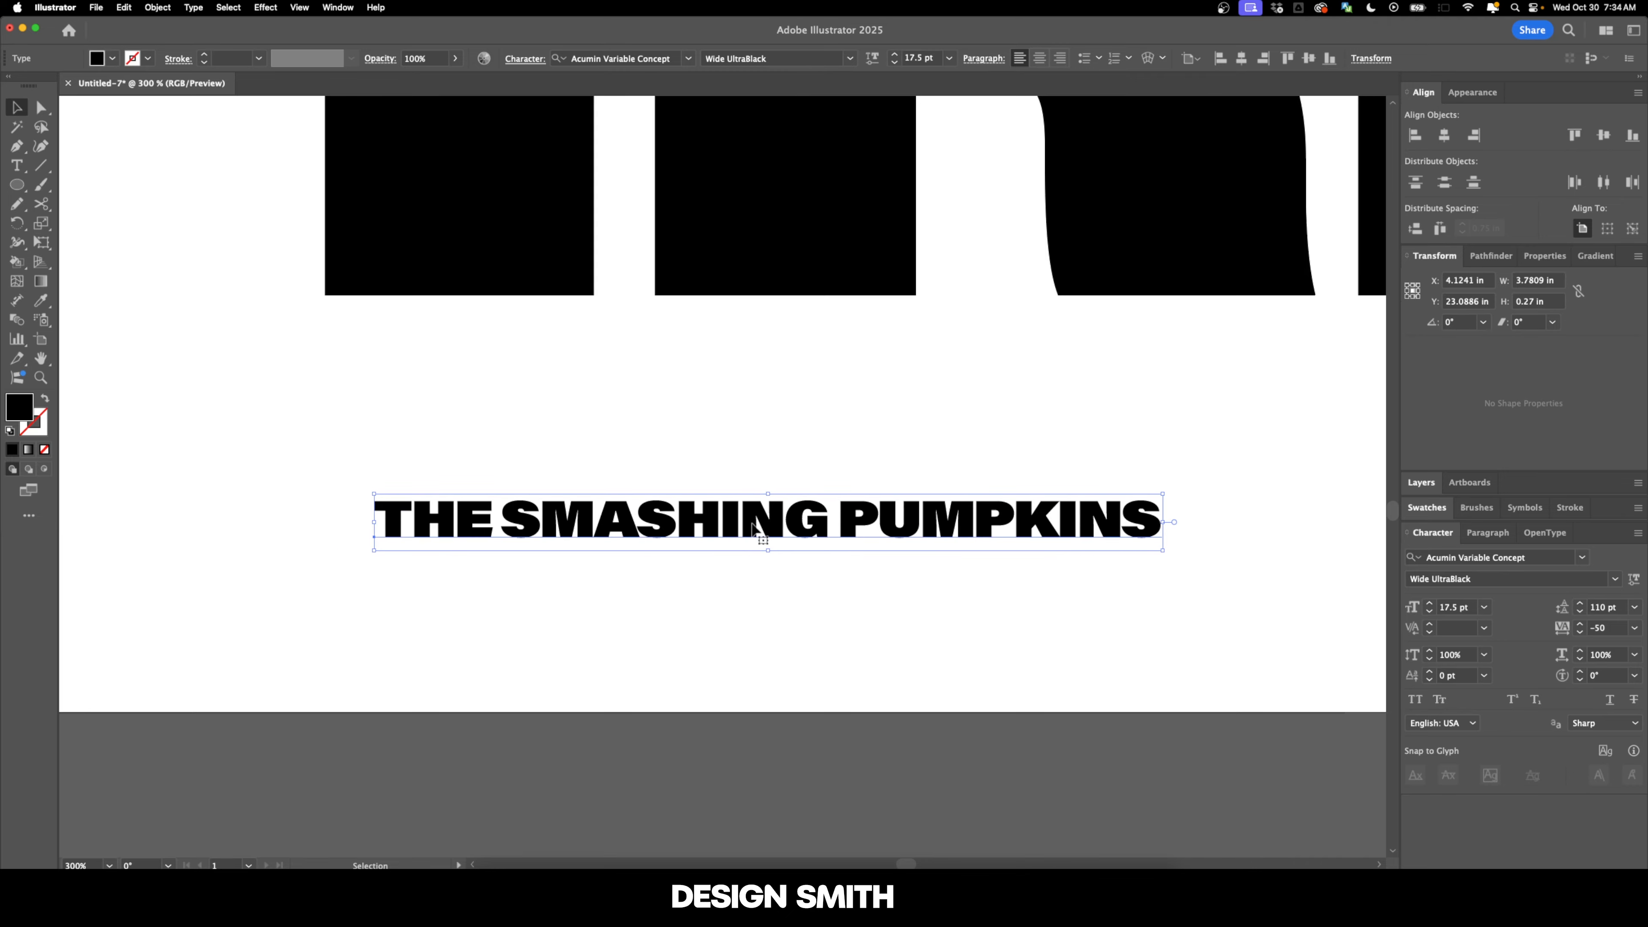
left_click(753, 524, "alt+super")
left_click_drag(873, 553, 717, 596)
left_click(717, 597, "alt+super")
left_click_drag(842, 595, 823, 646)
key("super+shift+o")
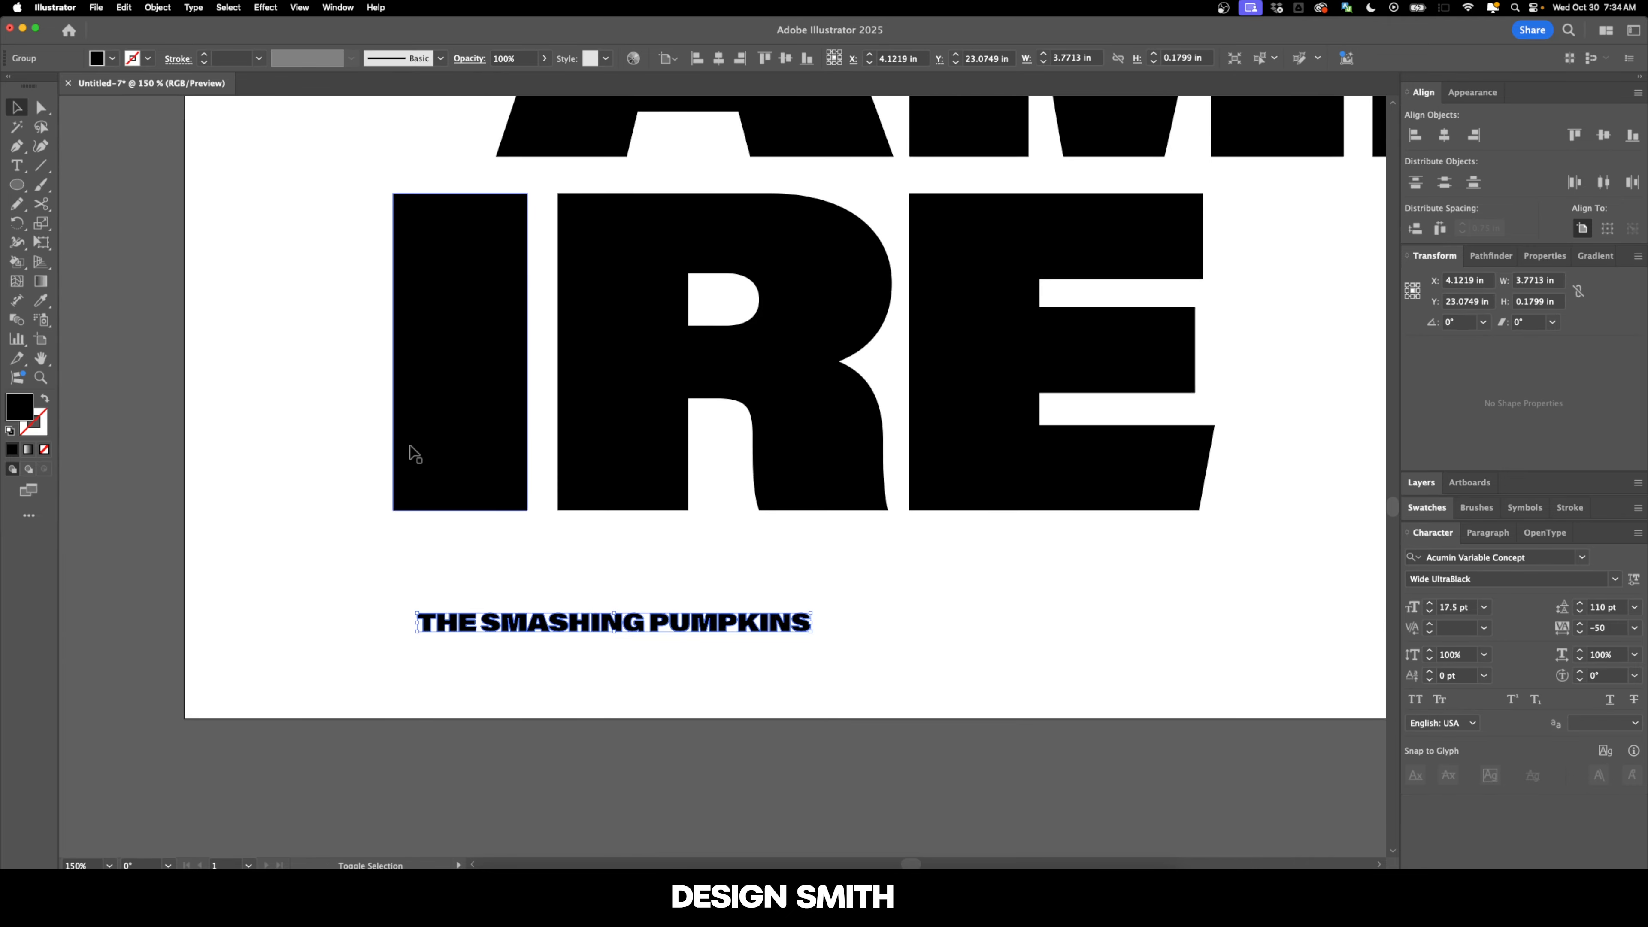
Align the left edge of THE SMASHING PUMPKINS caption with the left edge of the large lettering
left_click(410, 446, "shift")
left_click(696, 58)
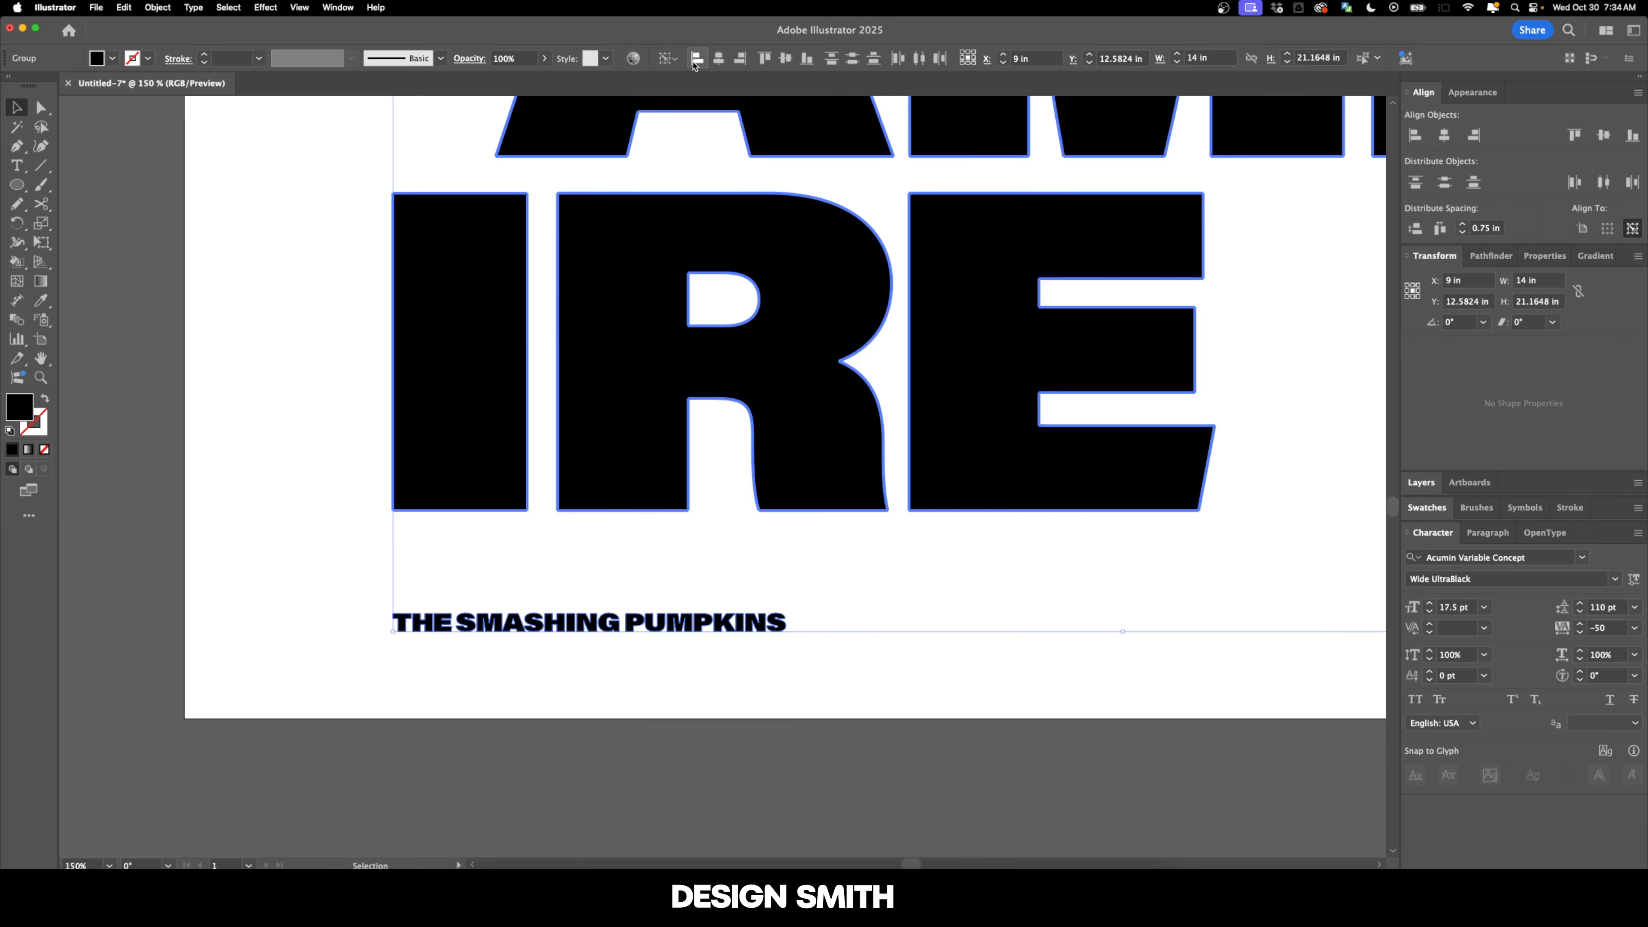
left_click(930, 607)
Align THE SMASHING PUMPKINS caption to the artboard's bottom edge and move it 0 in horizontally and -1 in vertically
left_click(646, 624)
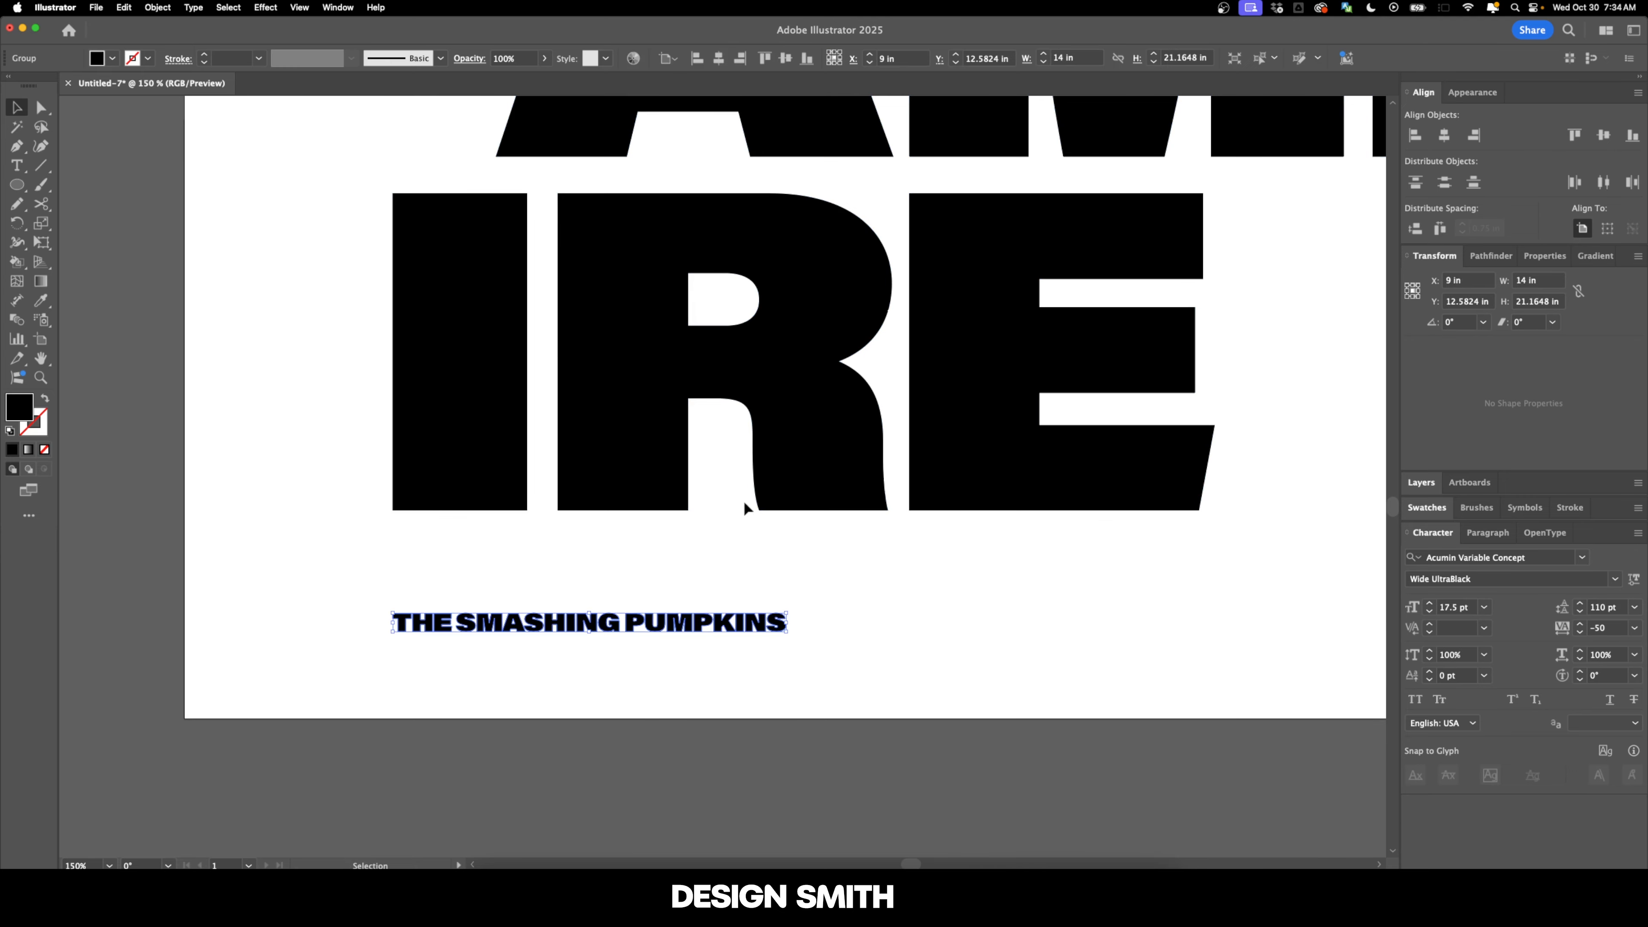
left_click(806, 58)
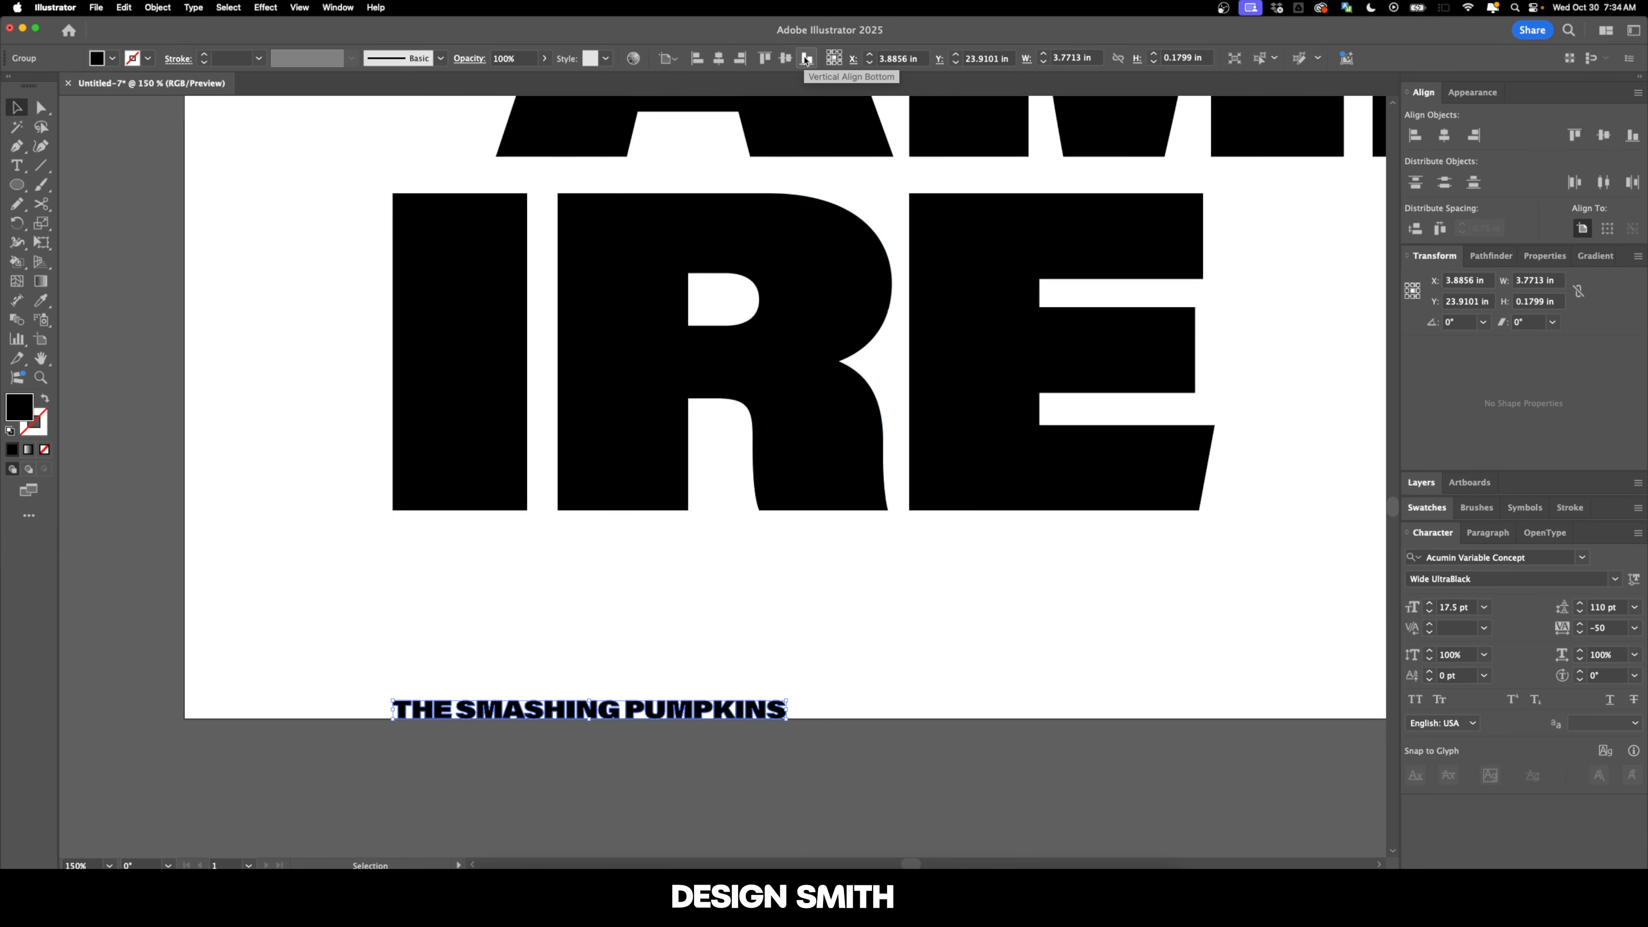
key("Return")
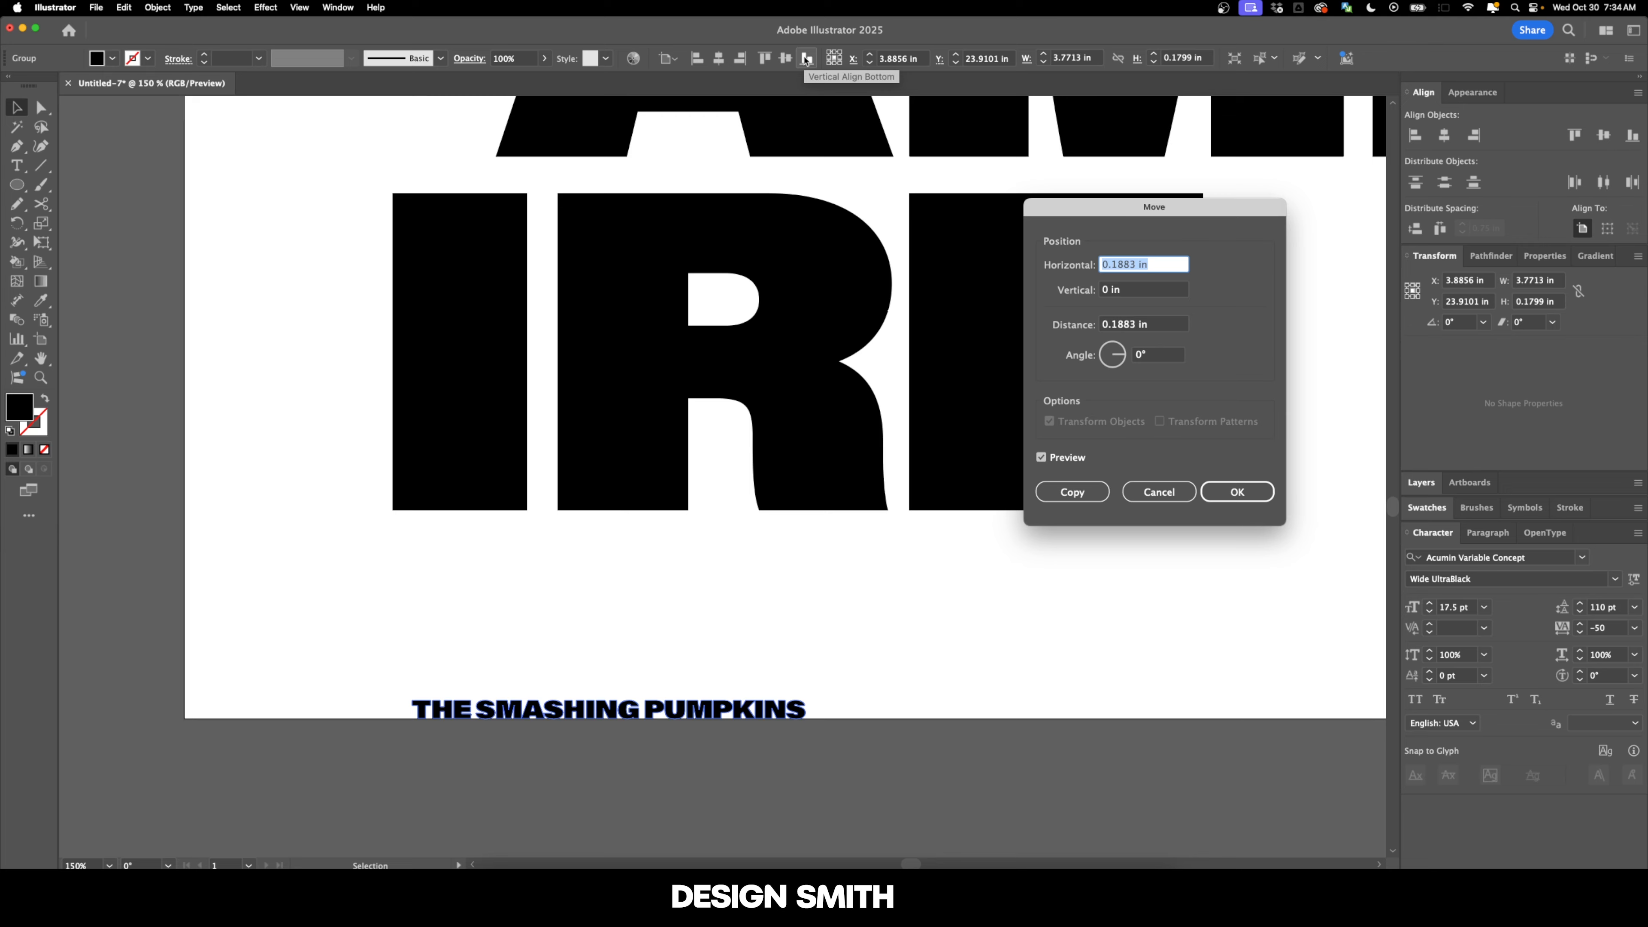
type("0")
key("Tab")
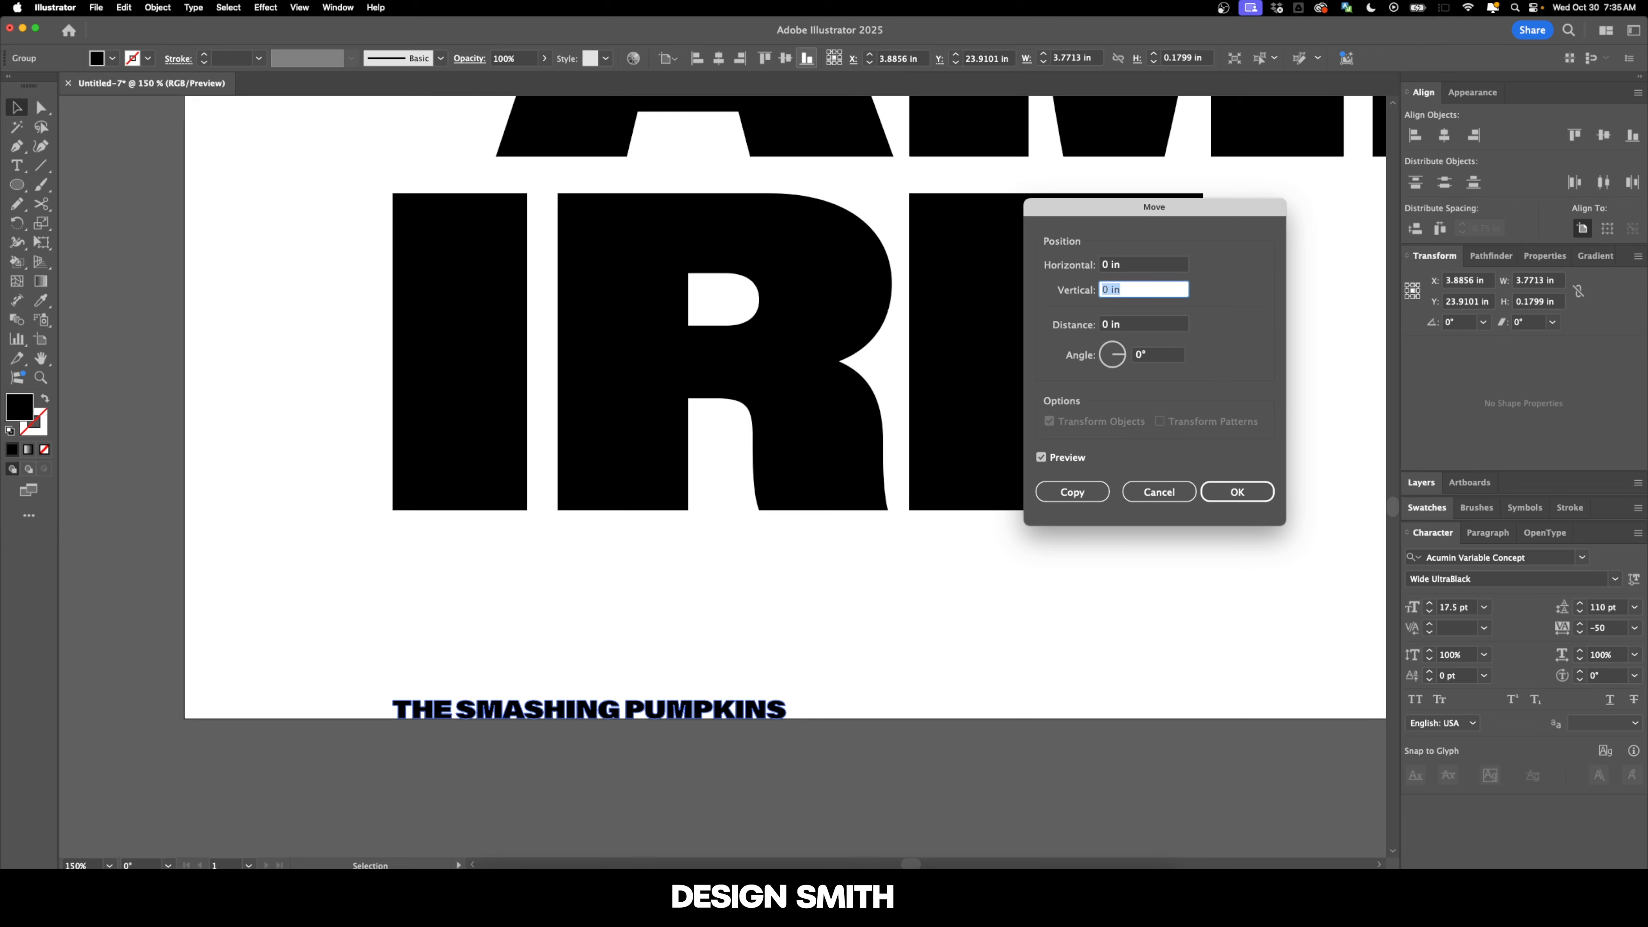
type("-1")
key("Tab")
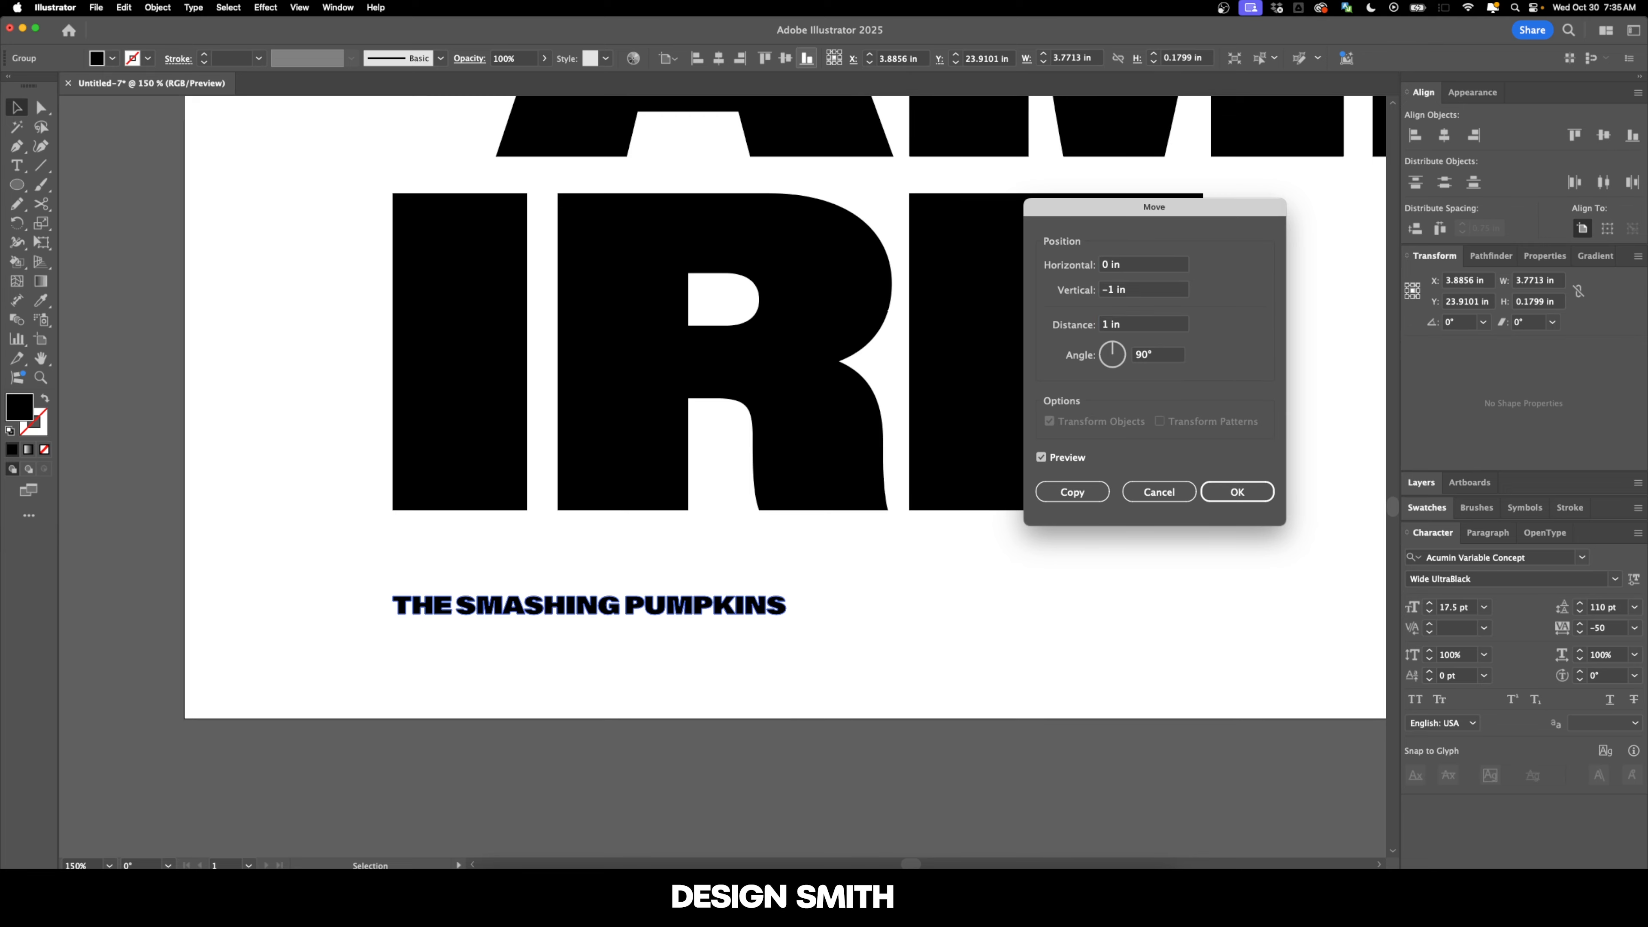
key("Return")
left_click(1027, 681)
Set the kerning between the E and T of BULLET in the BULLET WITH BUTTERFLY WINGS caption to 20
scroll(1028, 678, "down", 2)
scroll(1026, 681, "down", 1)
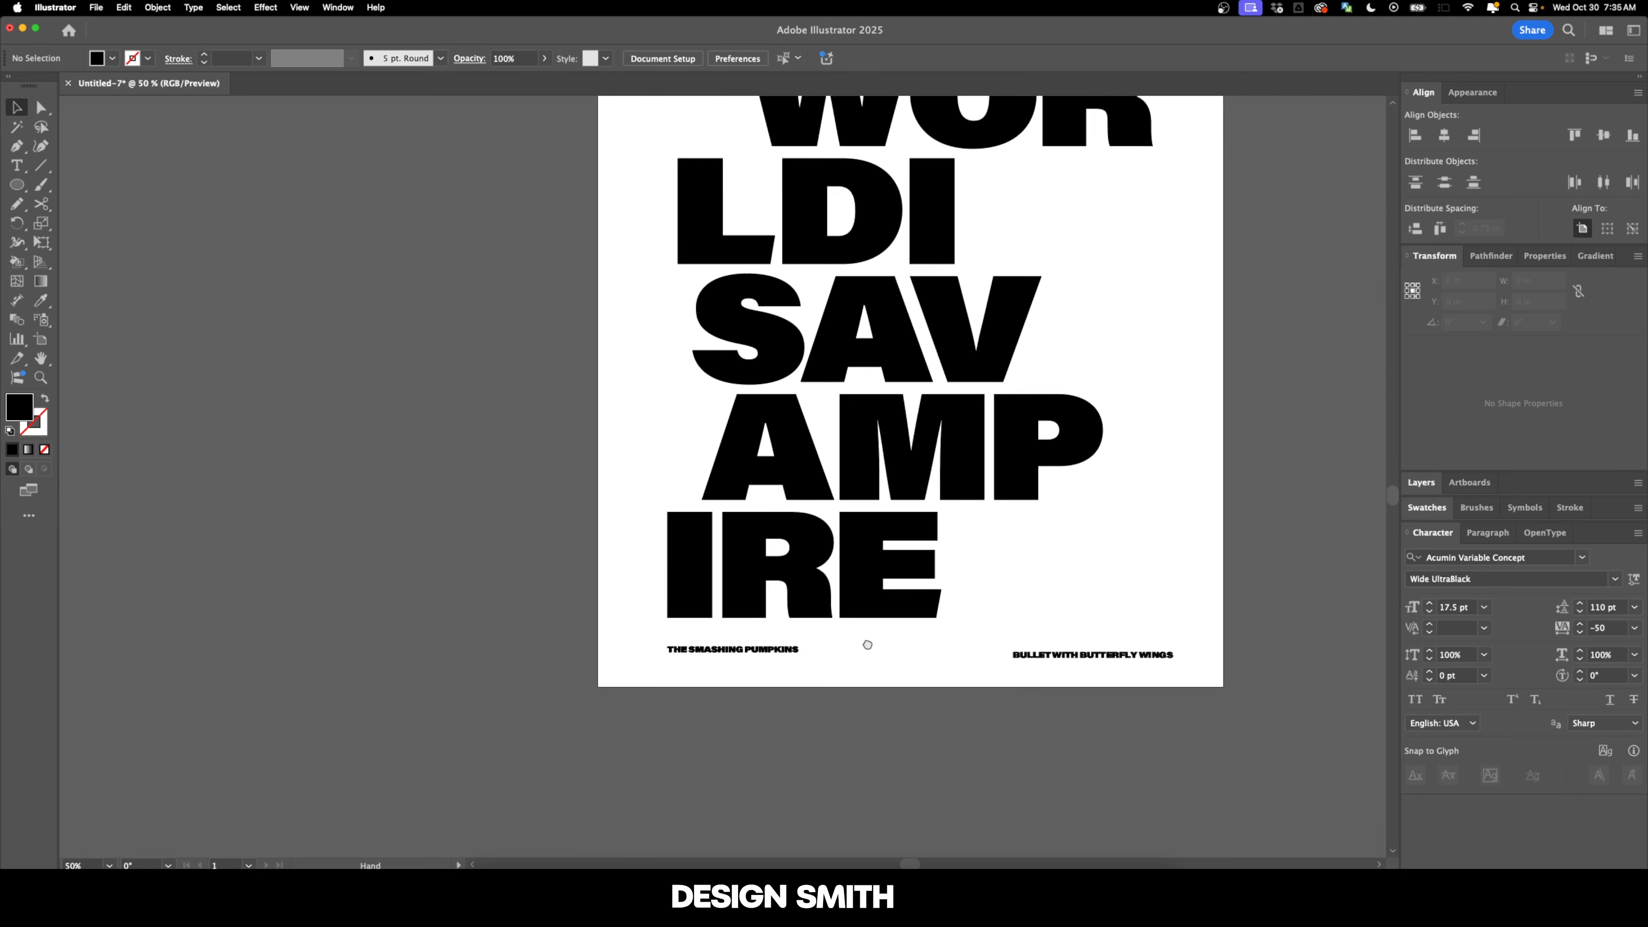
left_click_drag(452, 538, 528, 625)
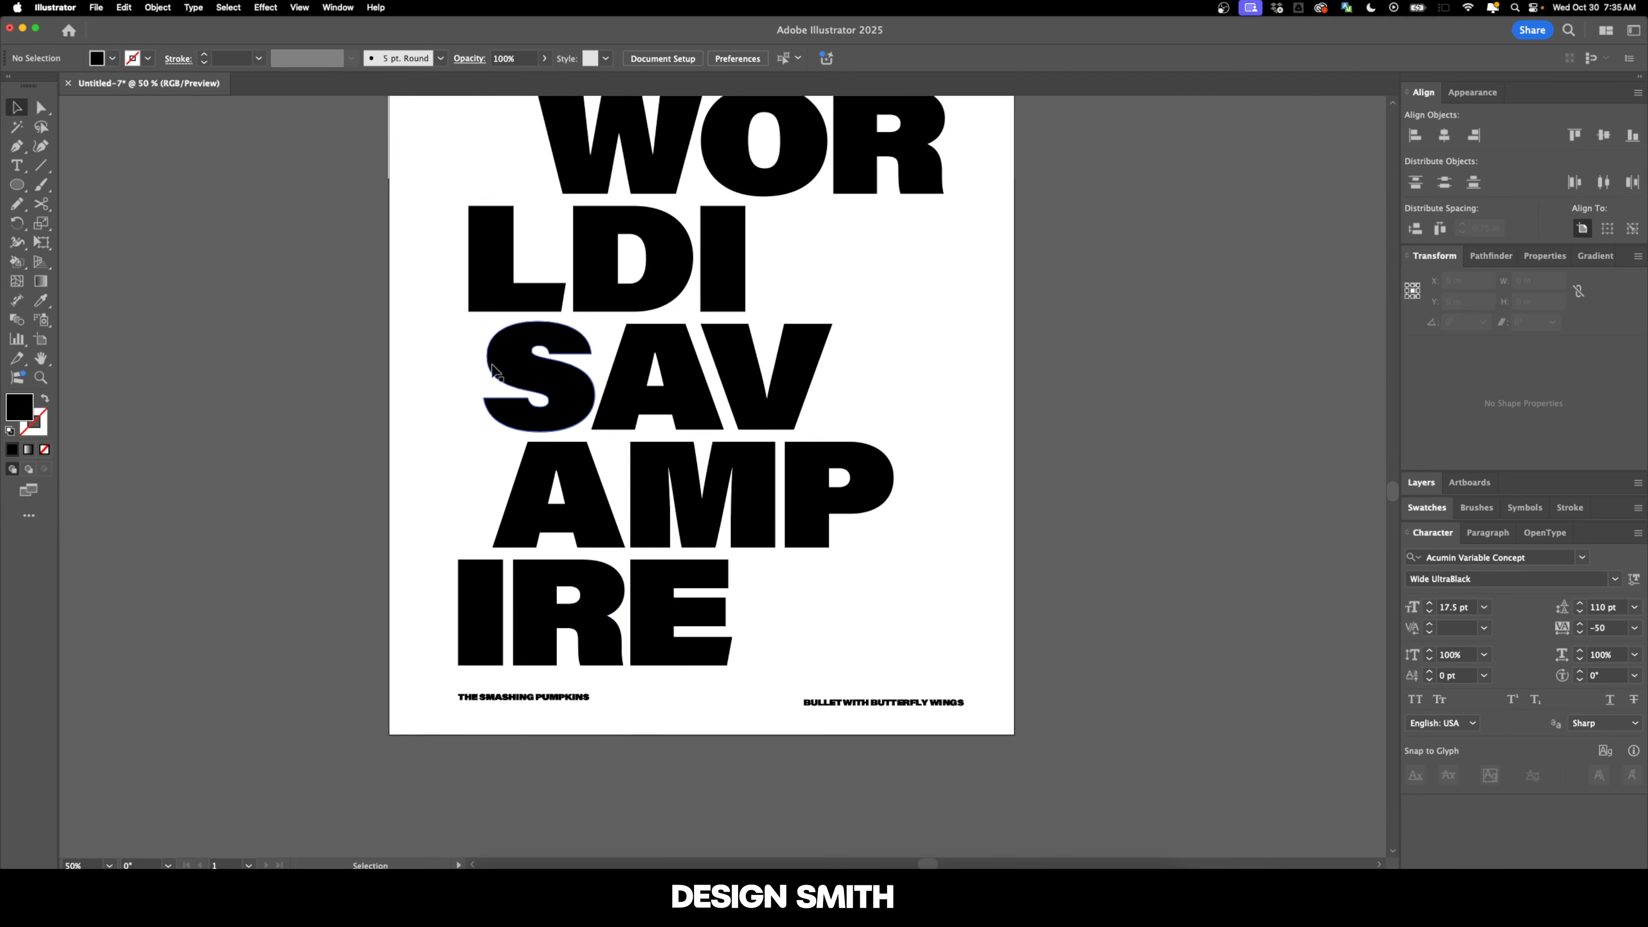
scroll(662, 478, "down", 3)
scroll(662, 478, "left", 2)
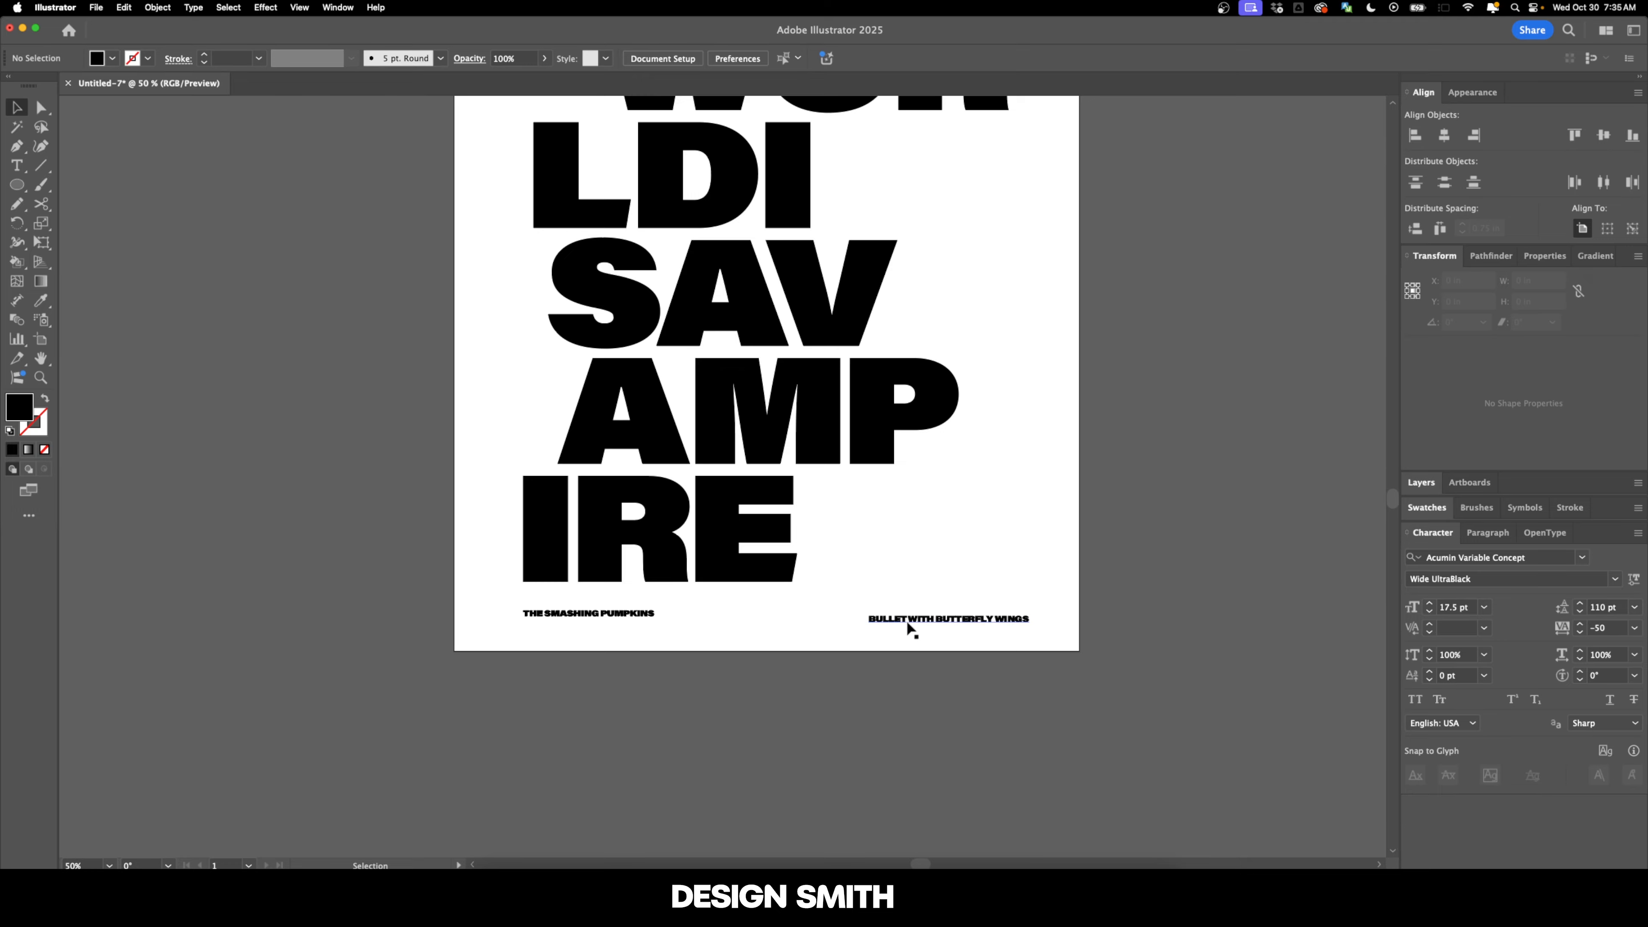
scroll(939, 630, "up", 2)
left_click_drag(940, 629, 1025, 651)
left_click(1039, 637)
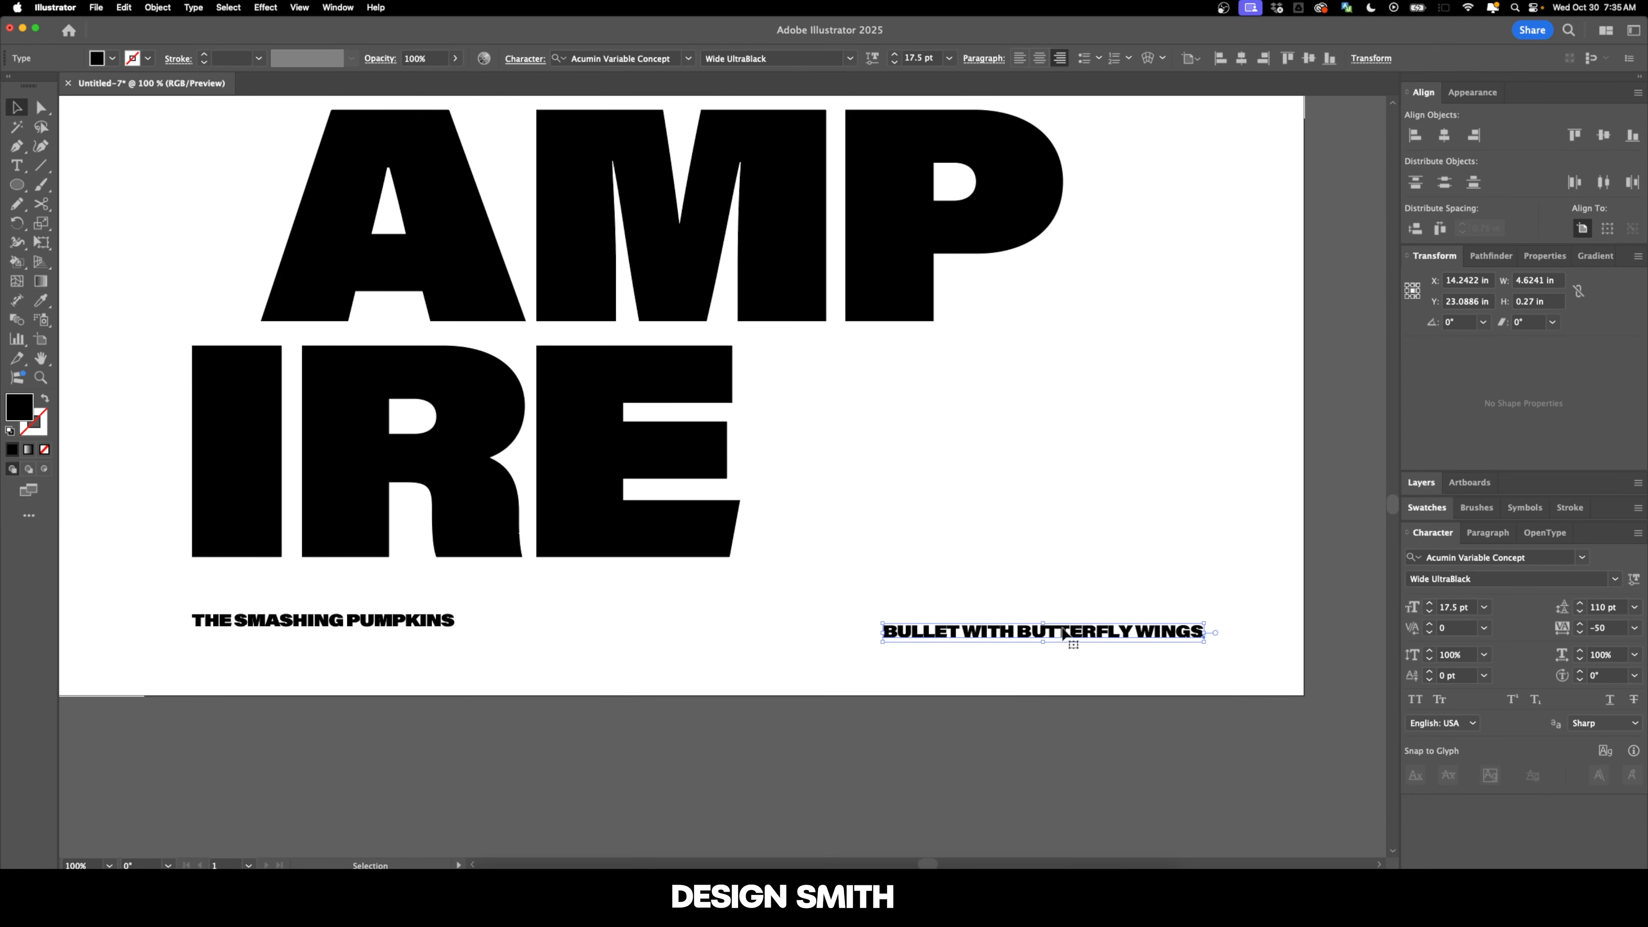
scroll(1062, 633, "up", 4)
left_click_drag(1064, 634, 859, 521)
key("t")
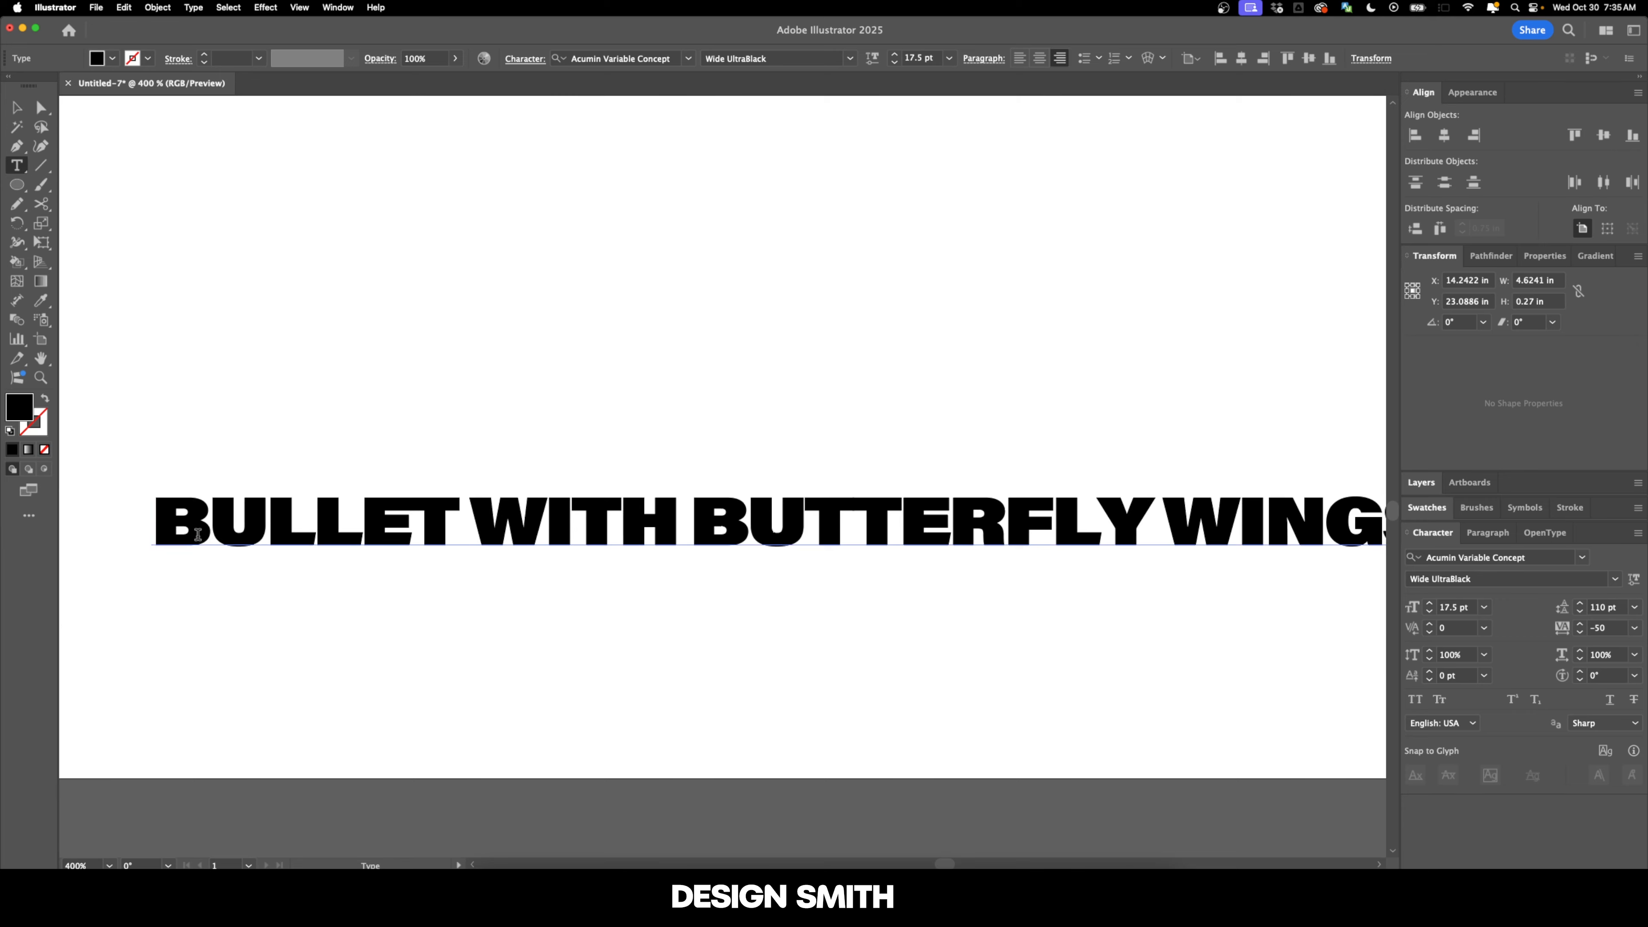
left_click(419, 525)
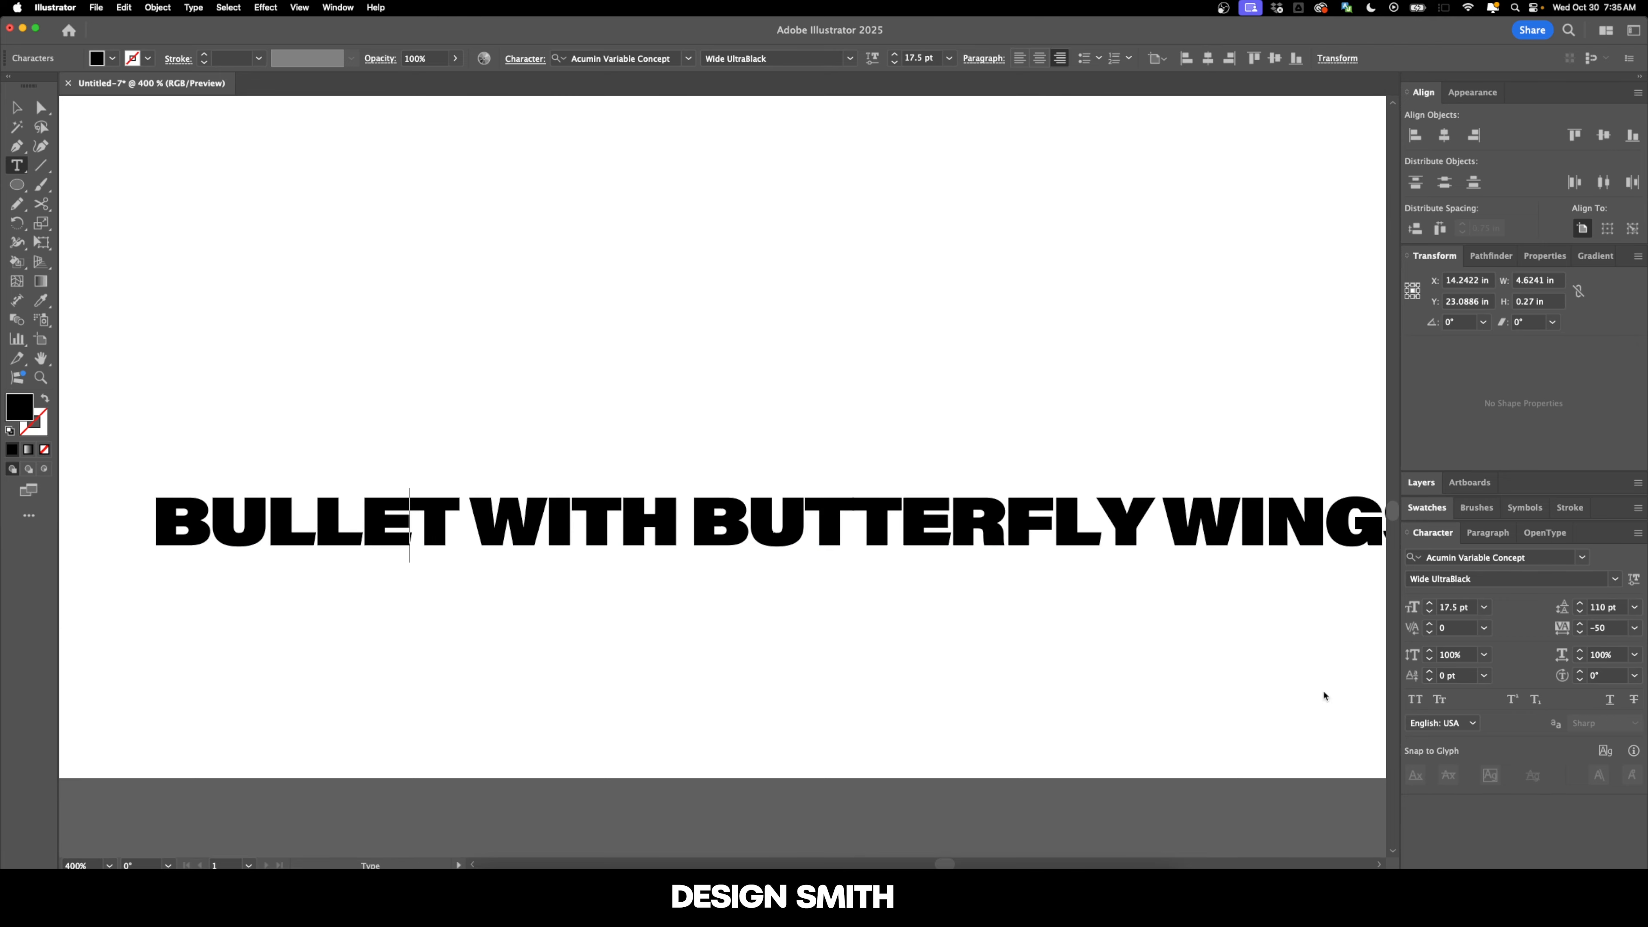
left_click(1458, 627)
type("20")
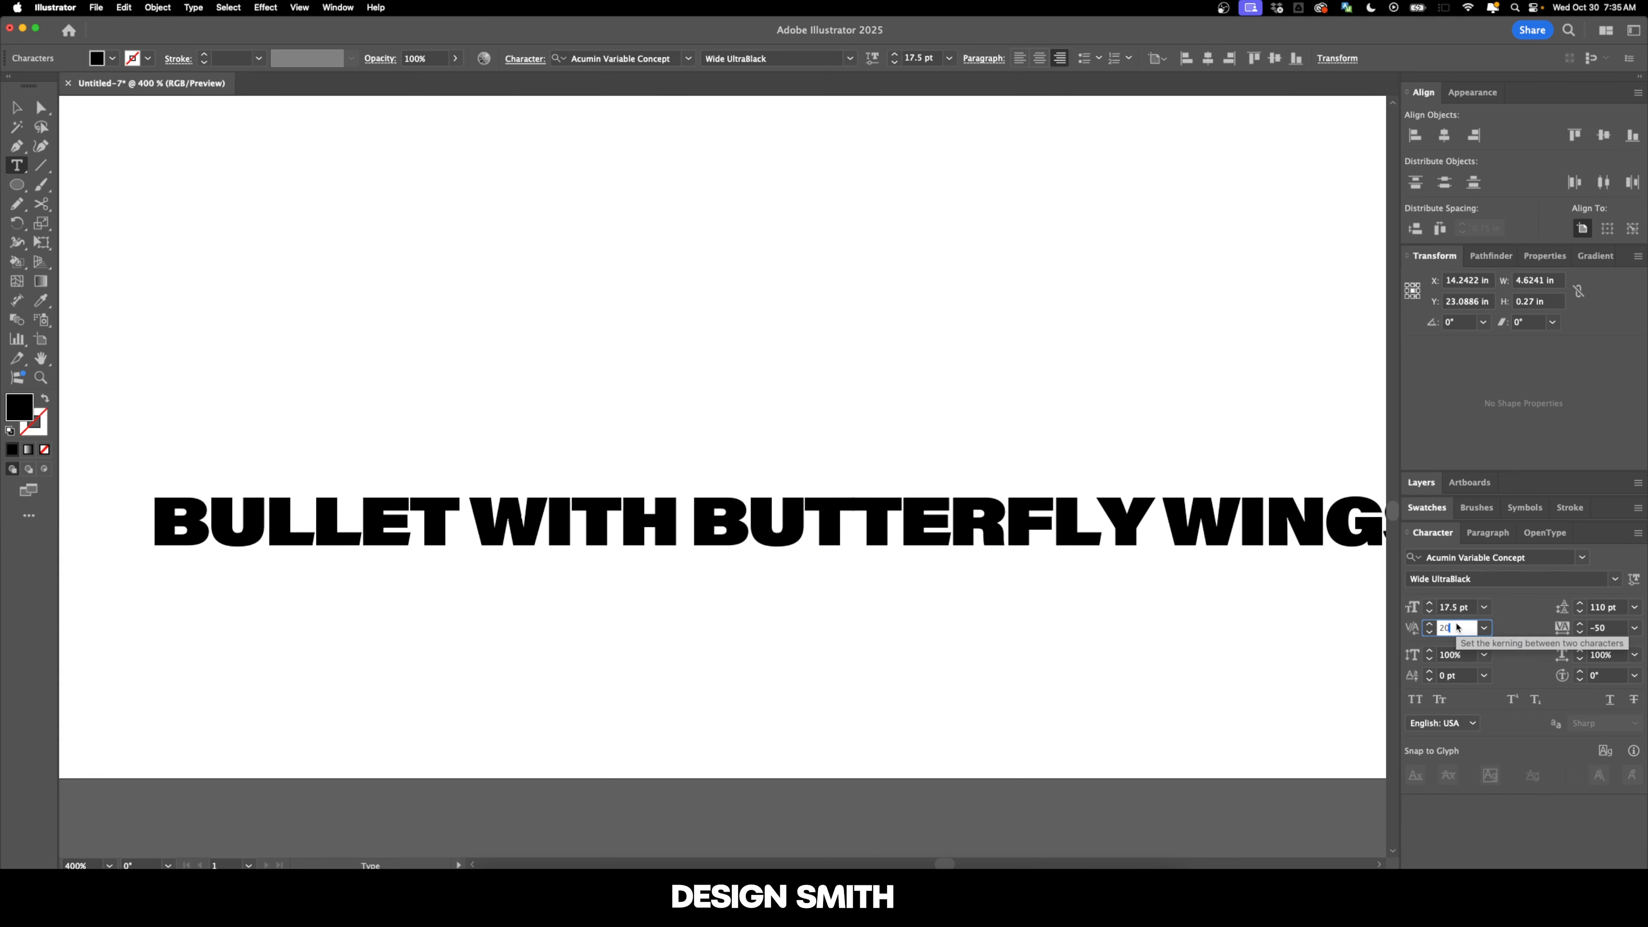
key("Return")
Set the kerning between the W and I in the song caption's word WITH to 10
key("Right")
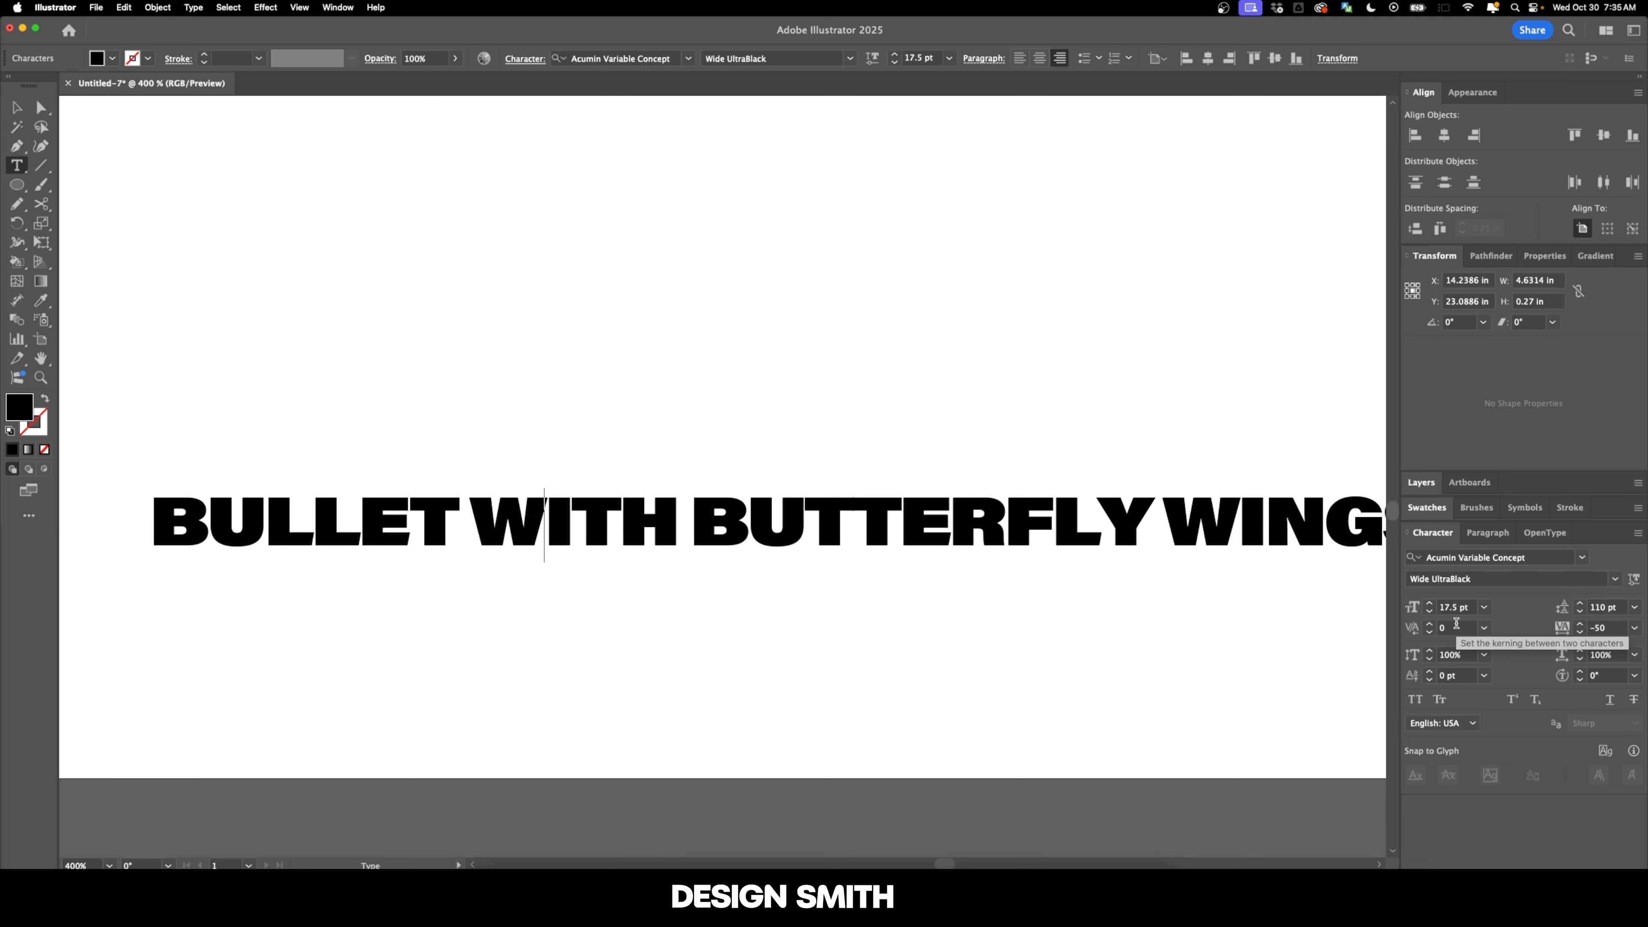
left_click(1456, 627)
type("10")
key("Return")
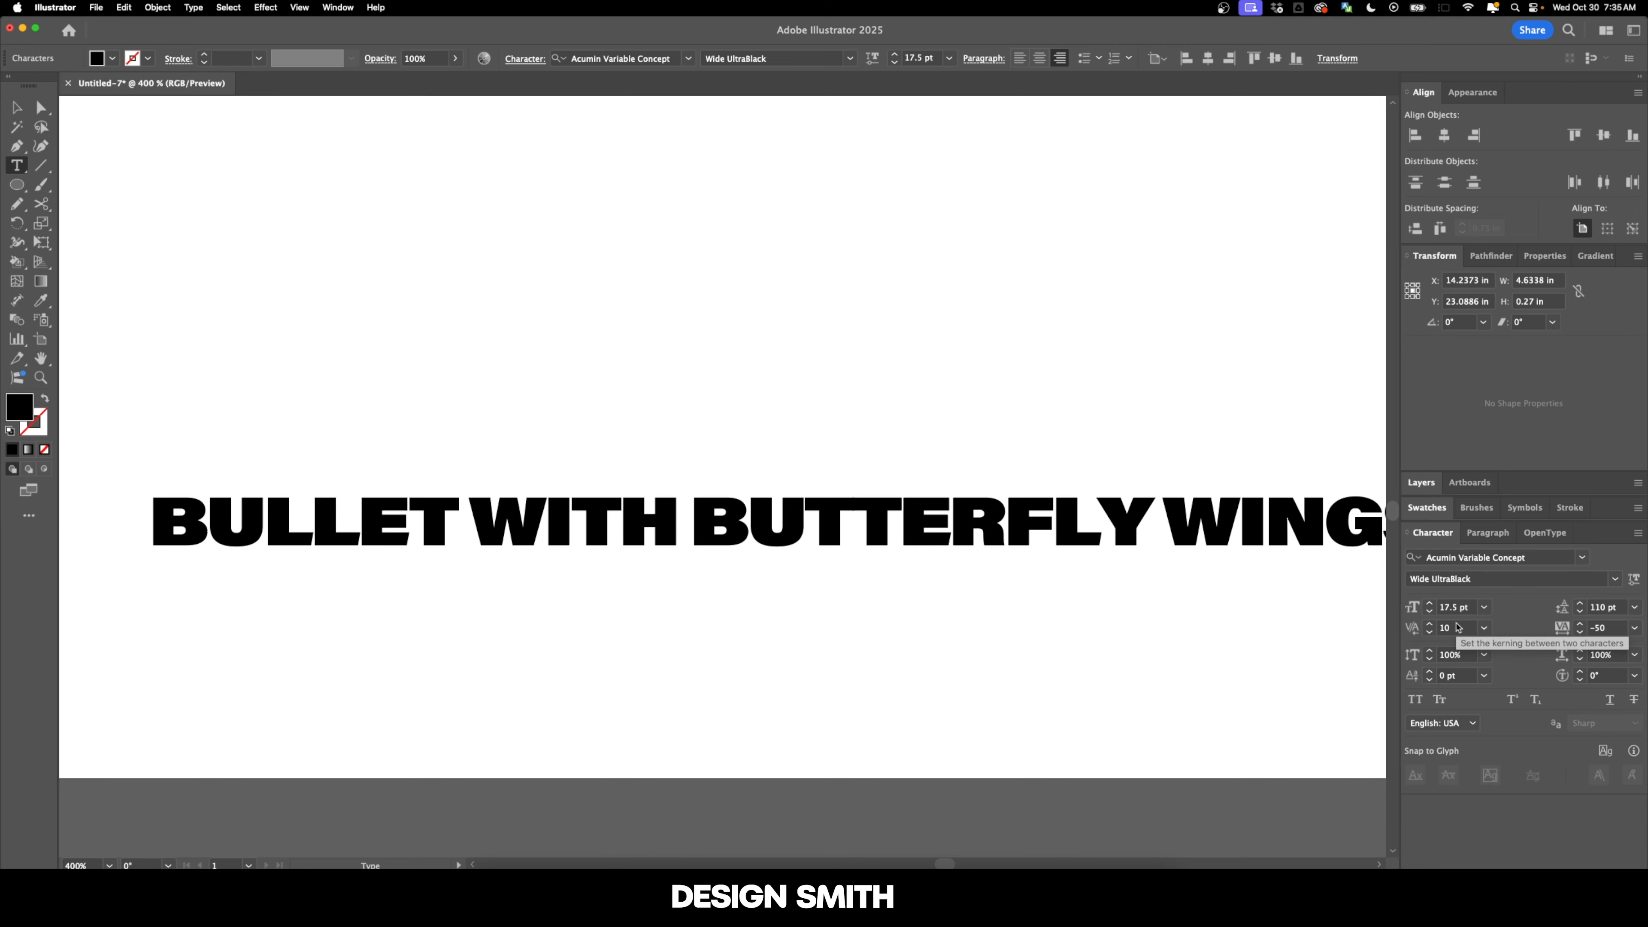
Set the kerning between the two Ts in the song caption's word BUTTERFLY to 50, then increase it to 60
key("Right")
key("Right")
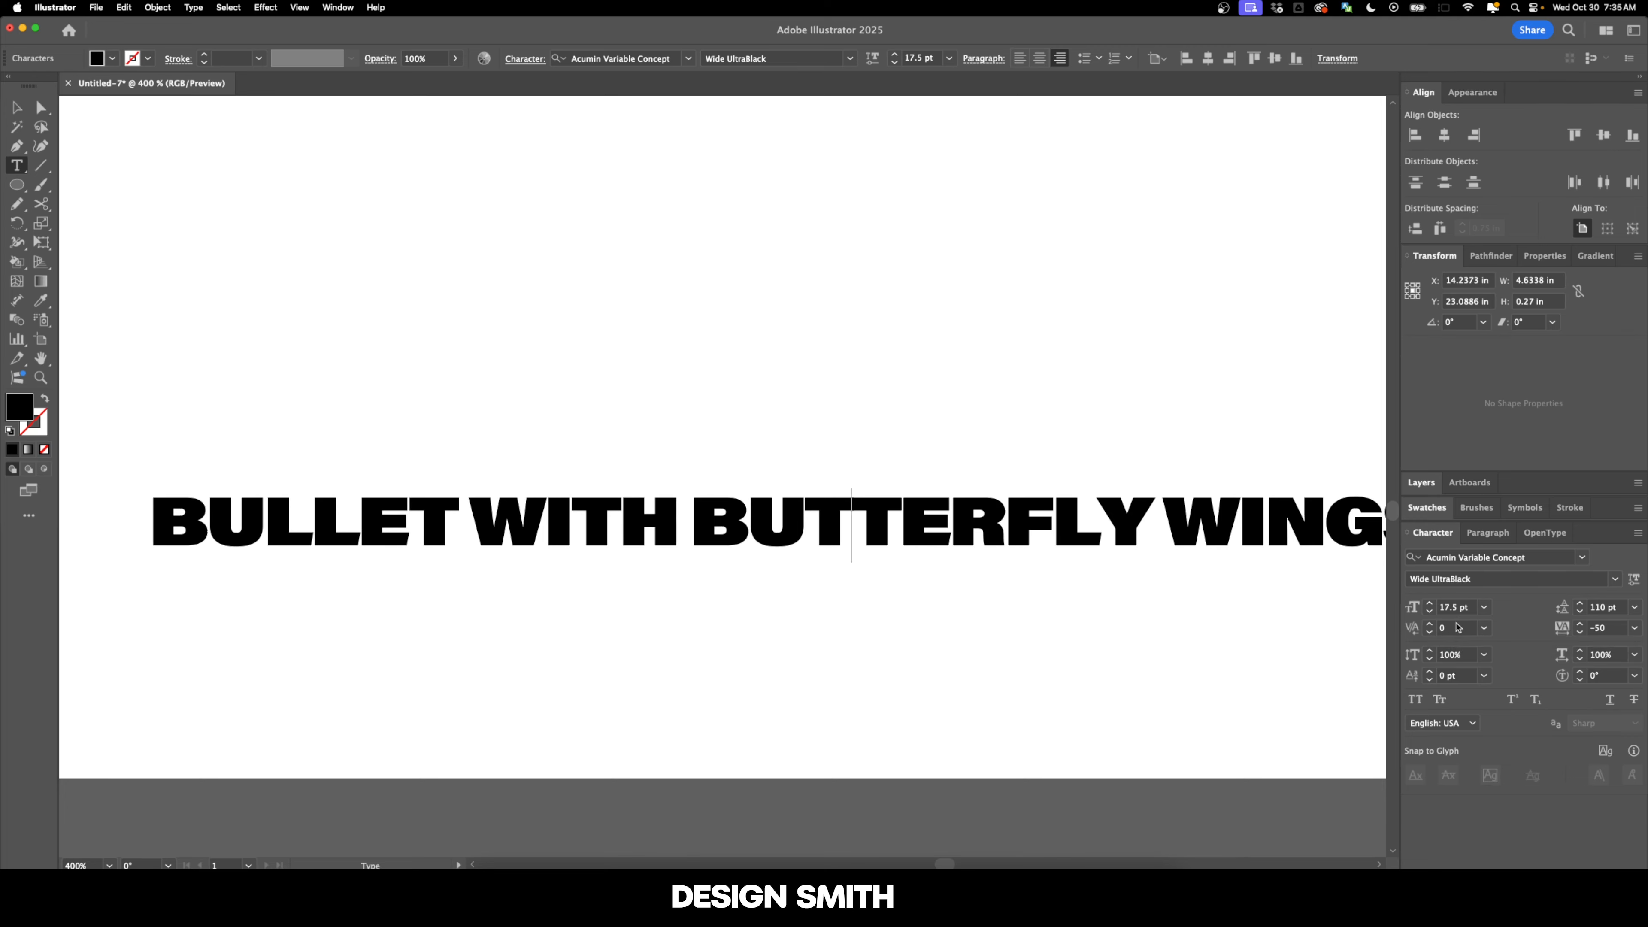
left_click(1456, 627)
type("50")
key("Return")
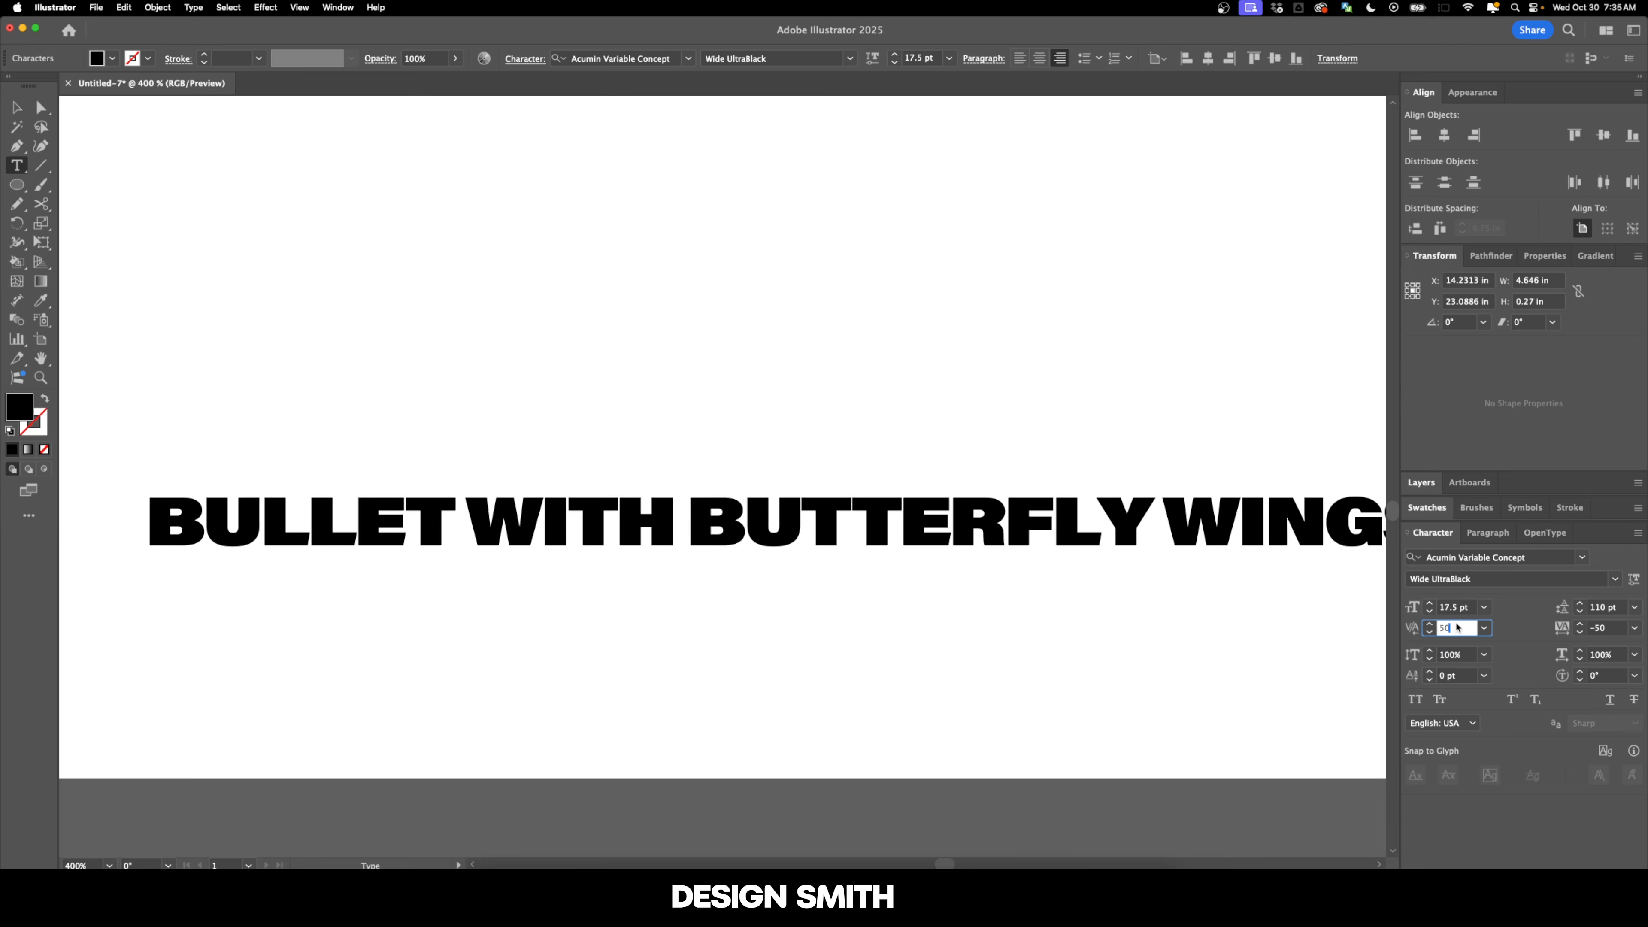
type("60")
key("Return")
key("Escape")
Set the kerning between the I and N in the song caption's word WINGS to -20
left_click_drag(1170, 600, 827, 596)
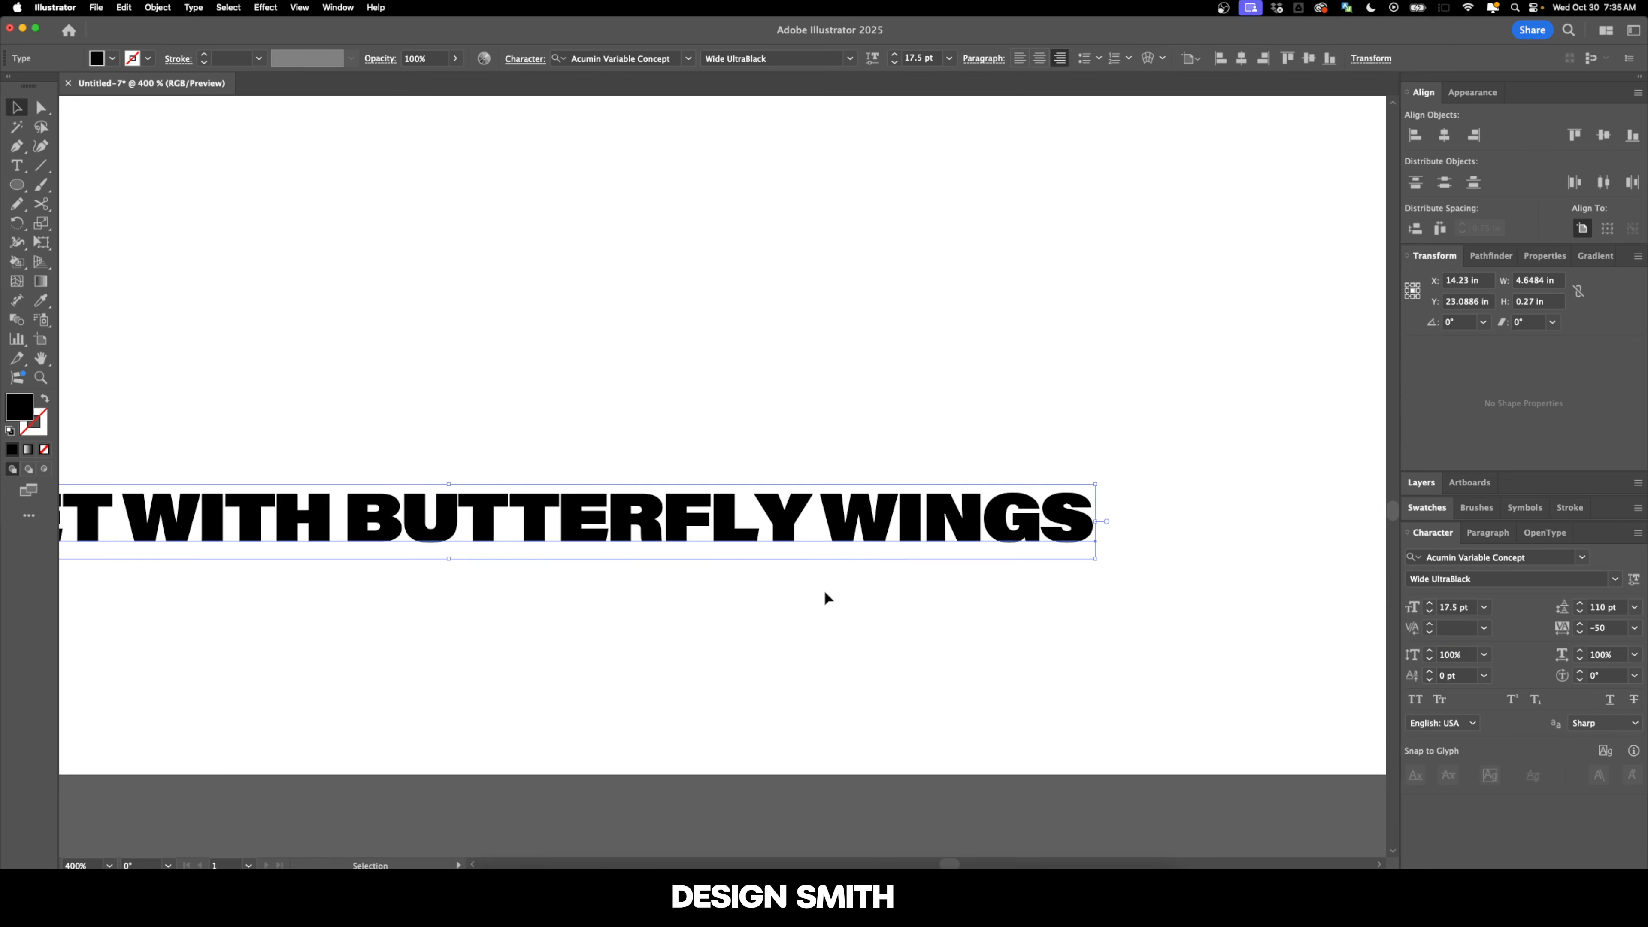
double_click(919, 517)
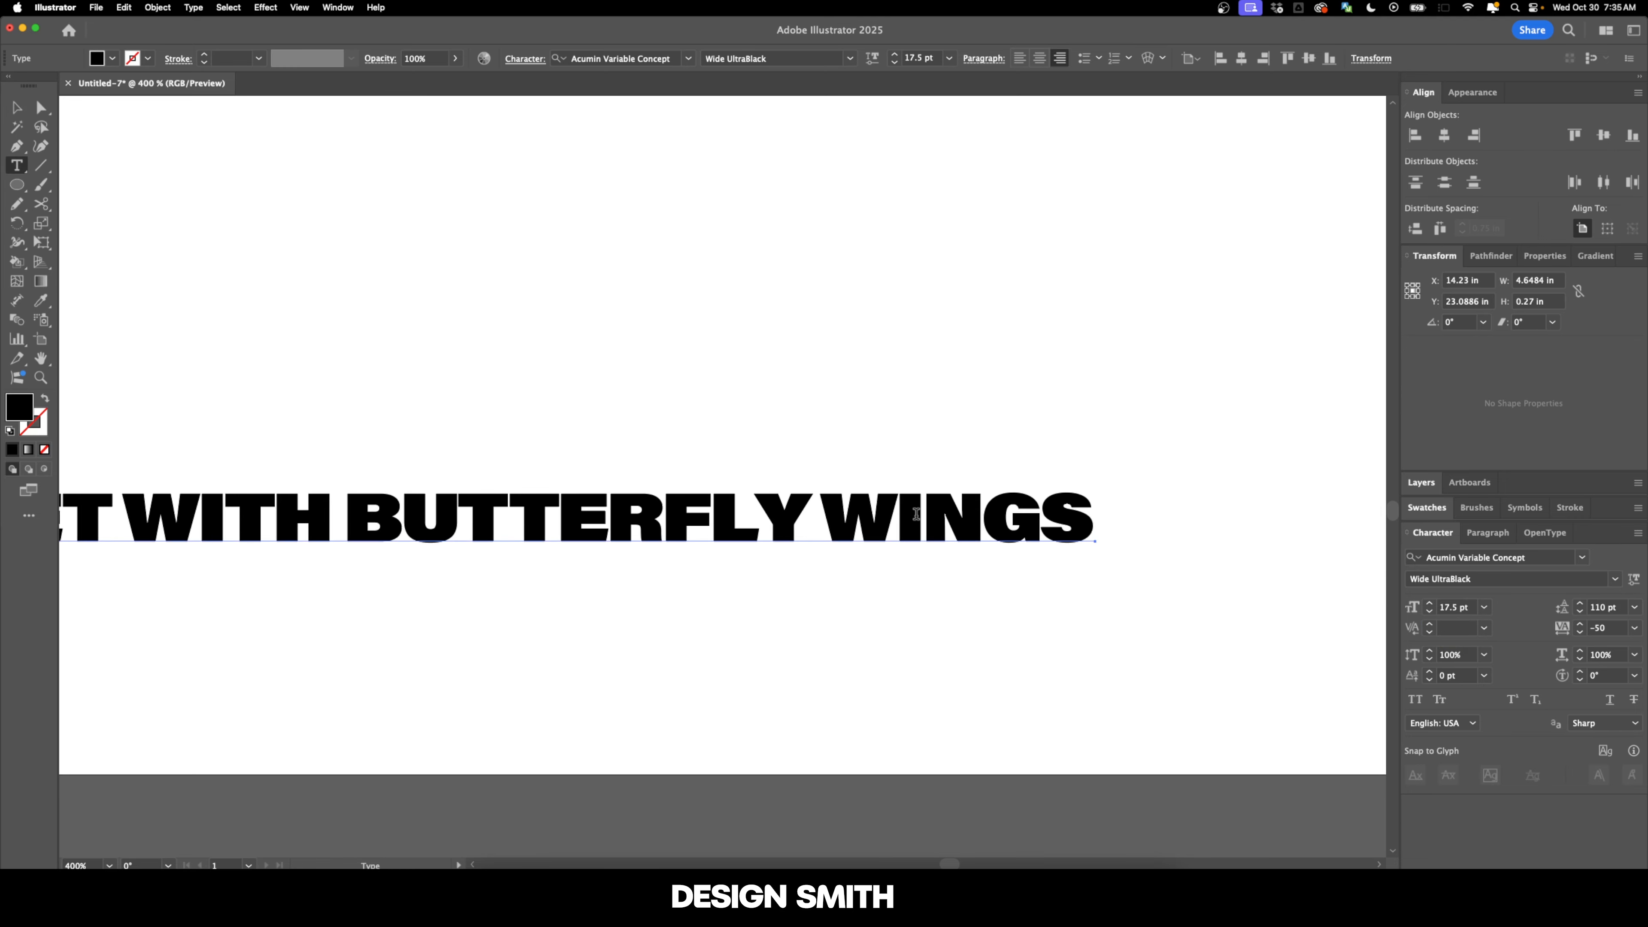
left_click(1449, 629)
type("-20")
key("Return")
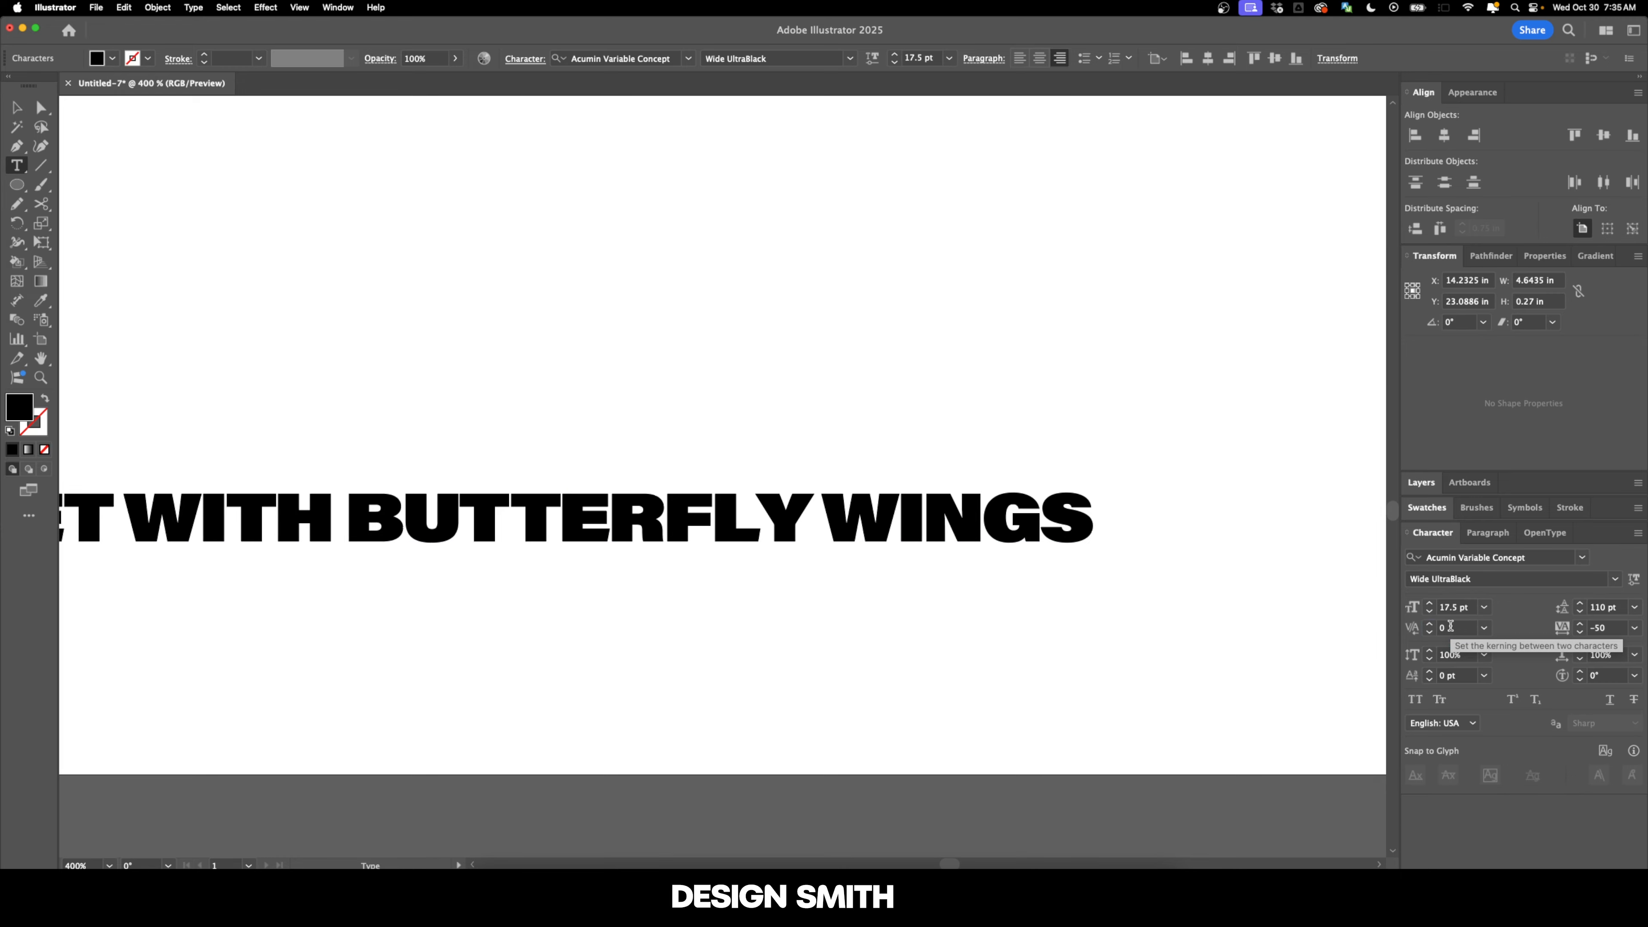
key("Escape")
Convert the BULLET WITH BUTTERFLY WINGS caption to outlines
left_click(750, 673)
scroll(749, 673, "down", 1)
key("super+a")
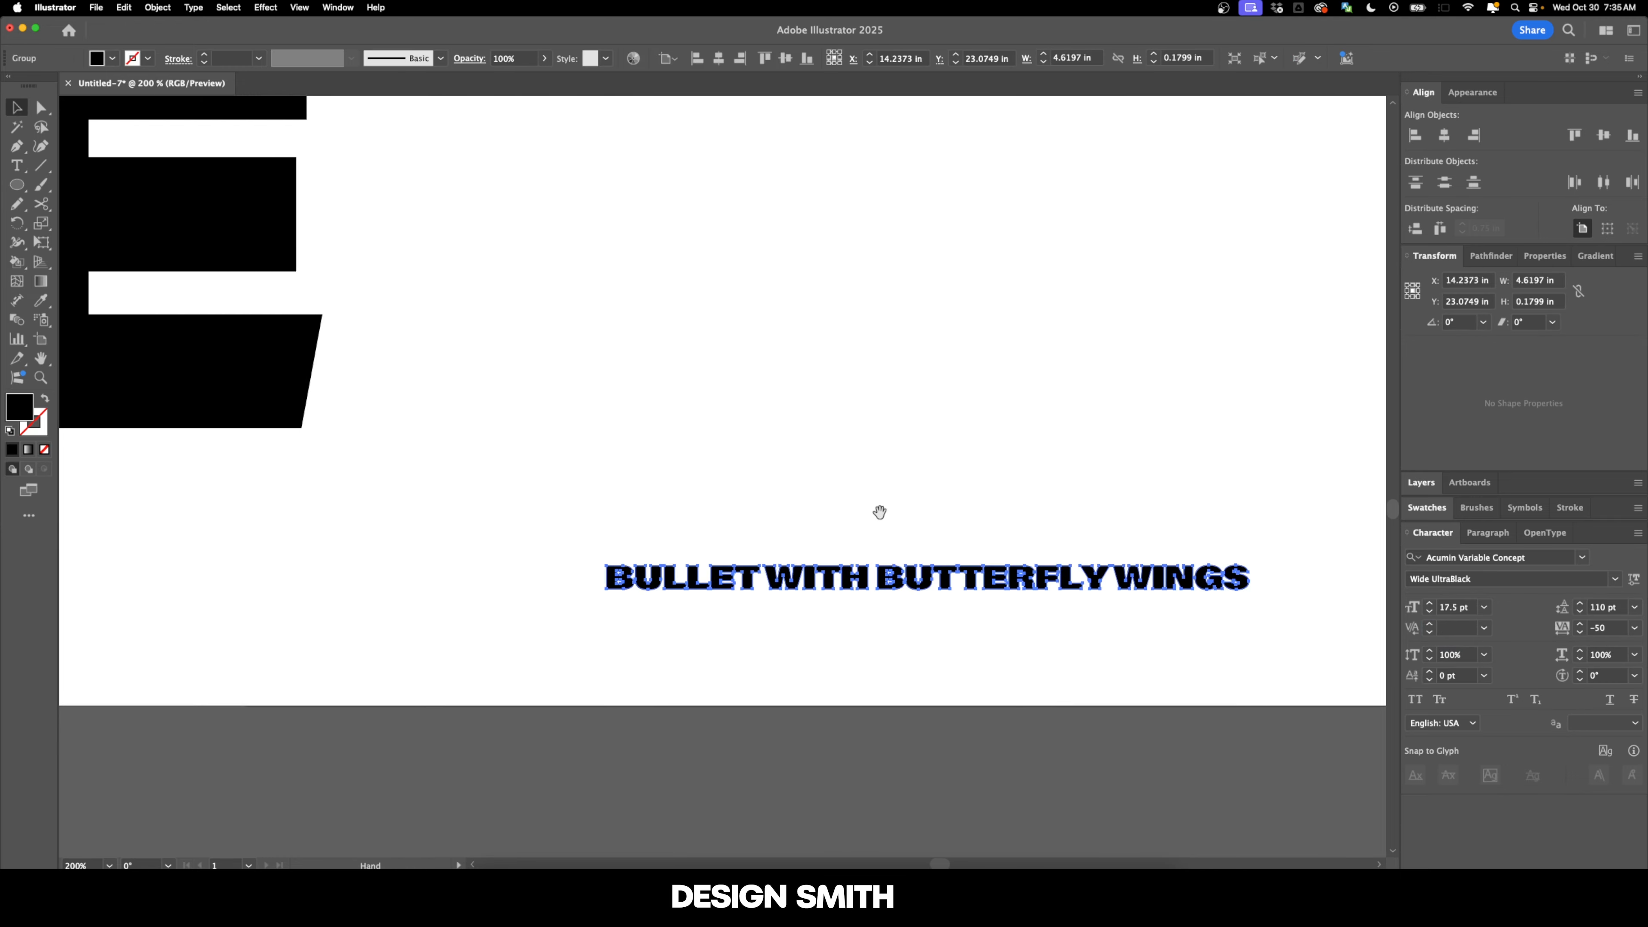
Align the right edge of the BULLET WITH BUTTERFLY WINGS caption with the right edge of the large lettering
scroll(879, 512, "down", 5)
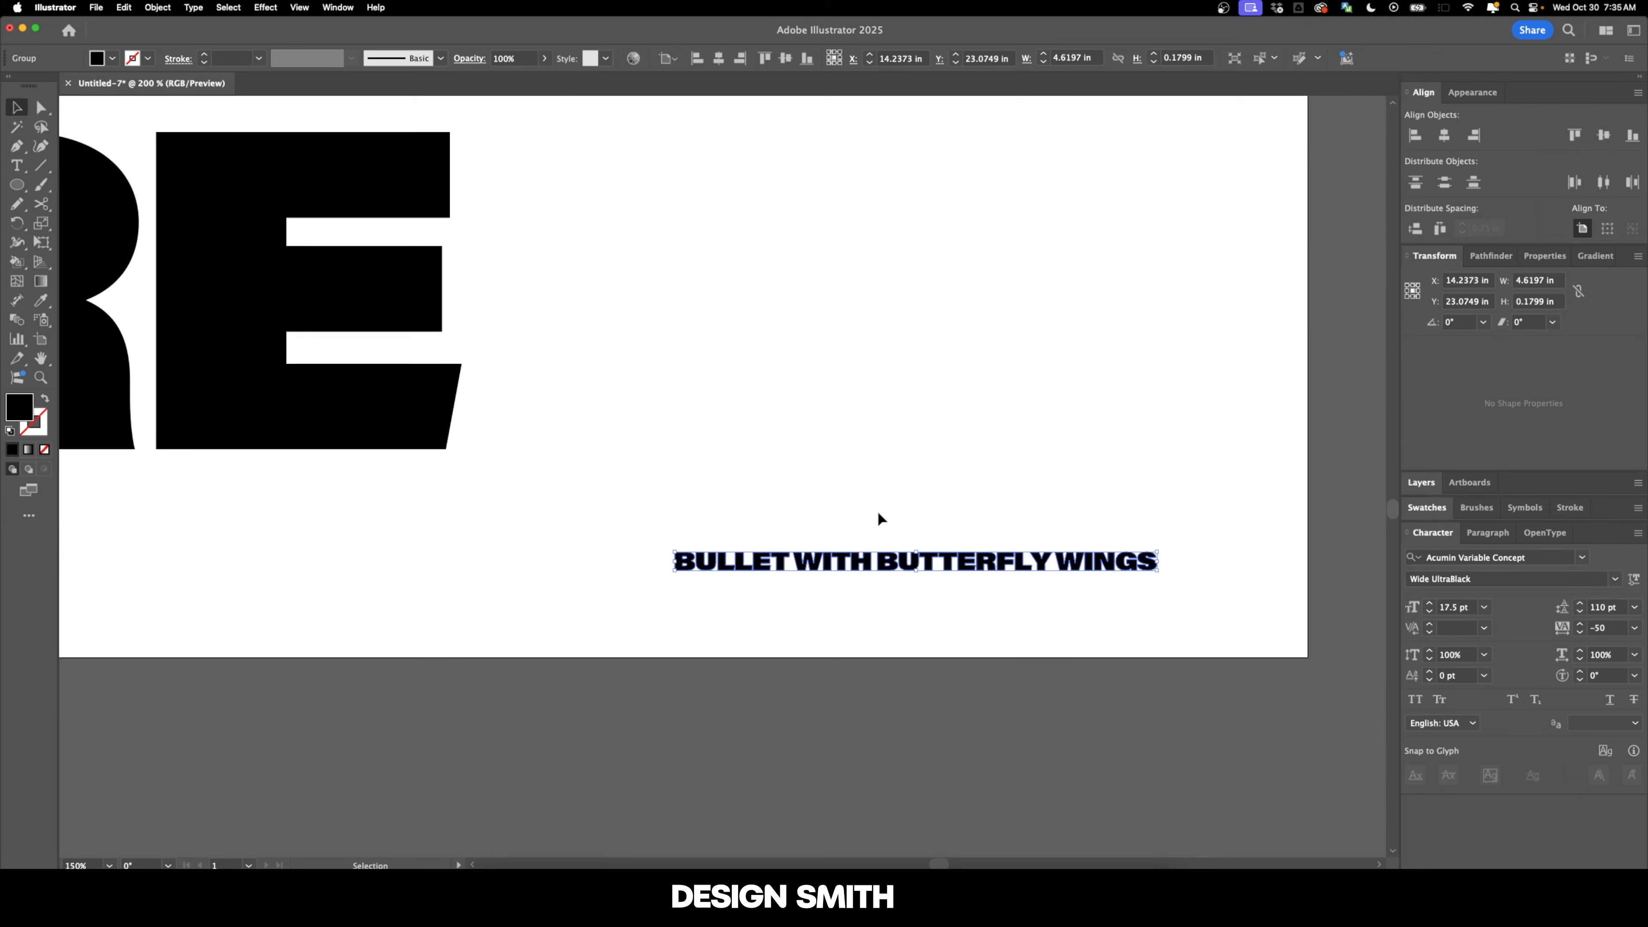
scroll(805, 464, "left", 5)
left_click_drag(1005, 485, 974, 532)
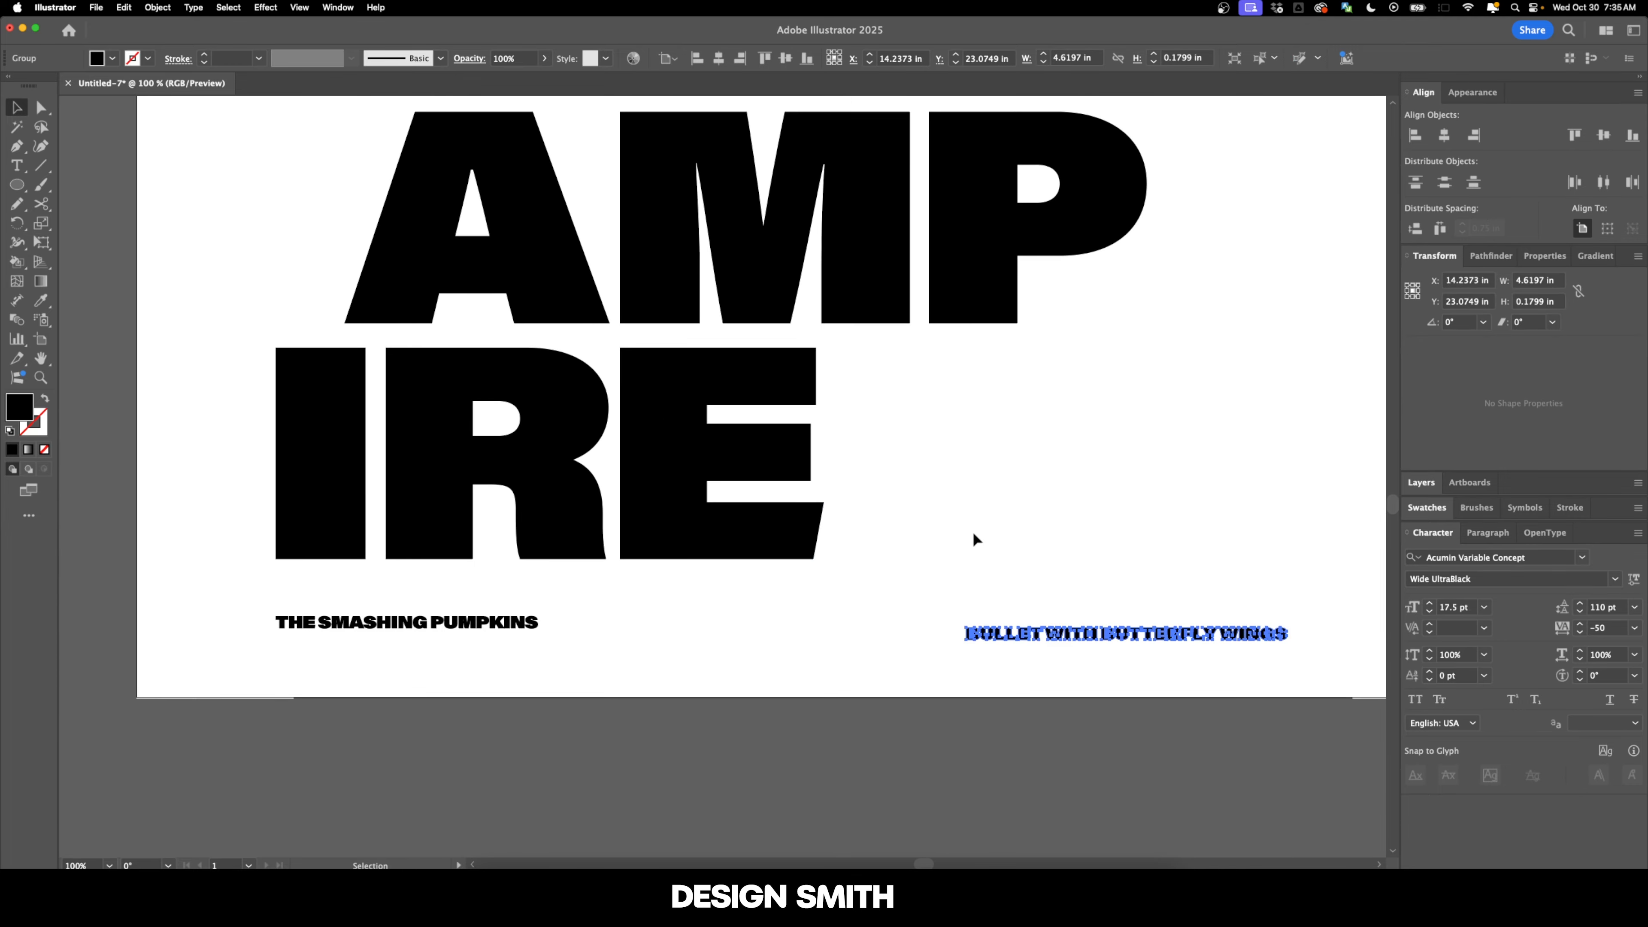
scroll(949, 560, "down", 5)
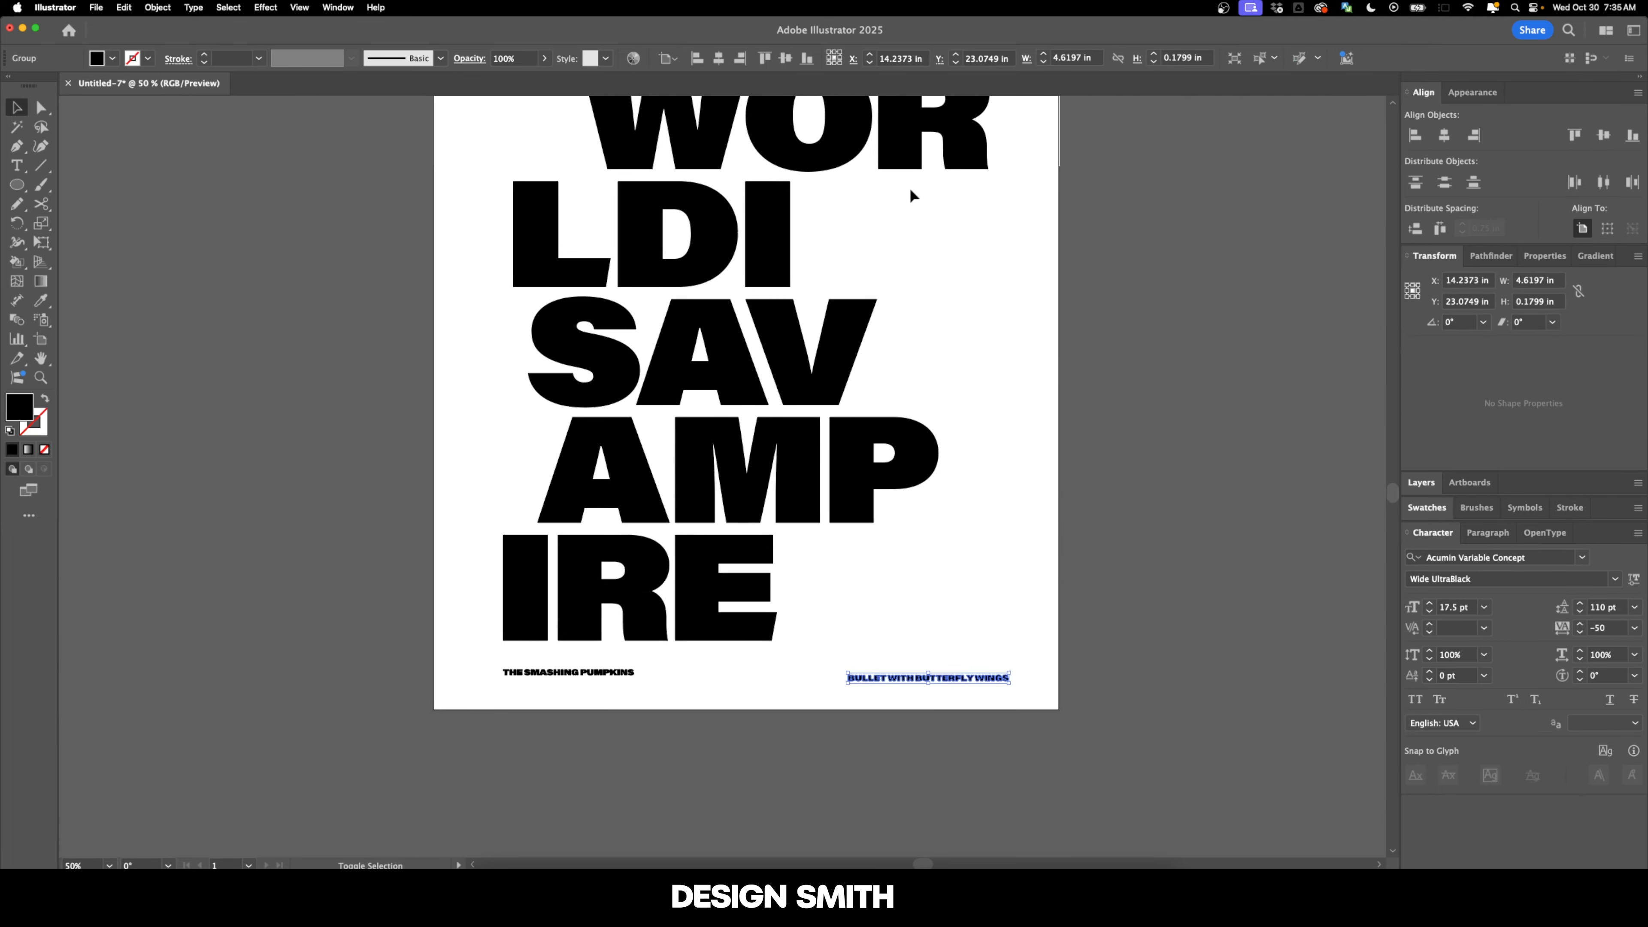
key("super+a")
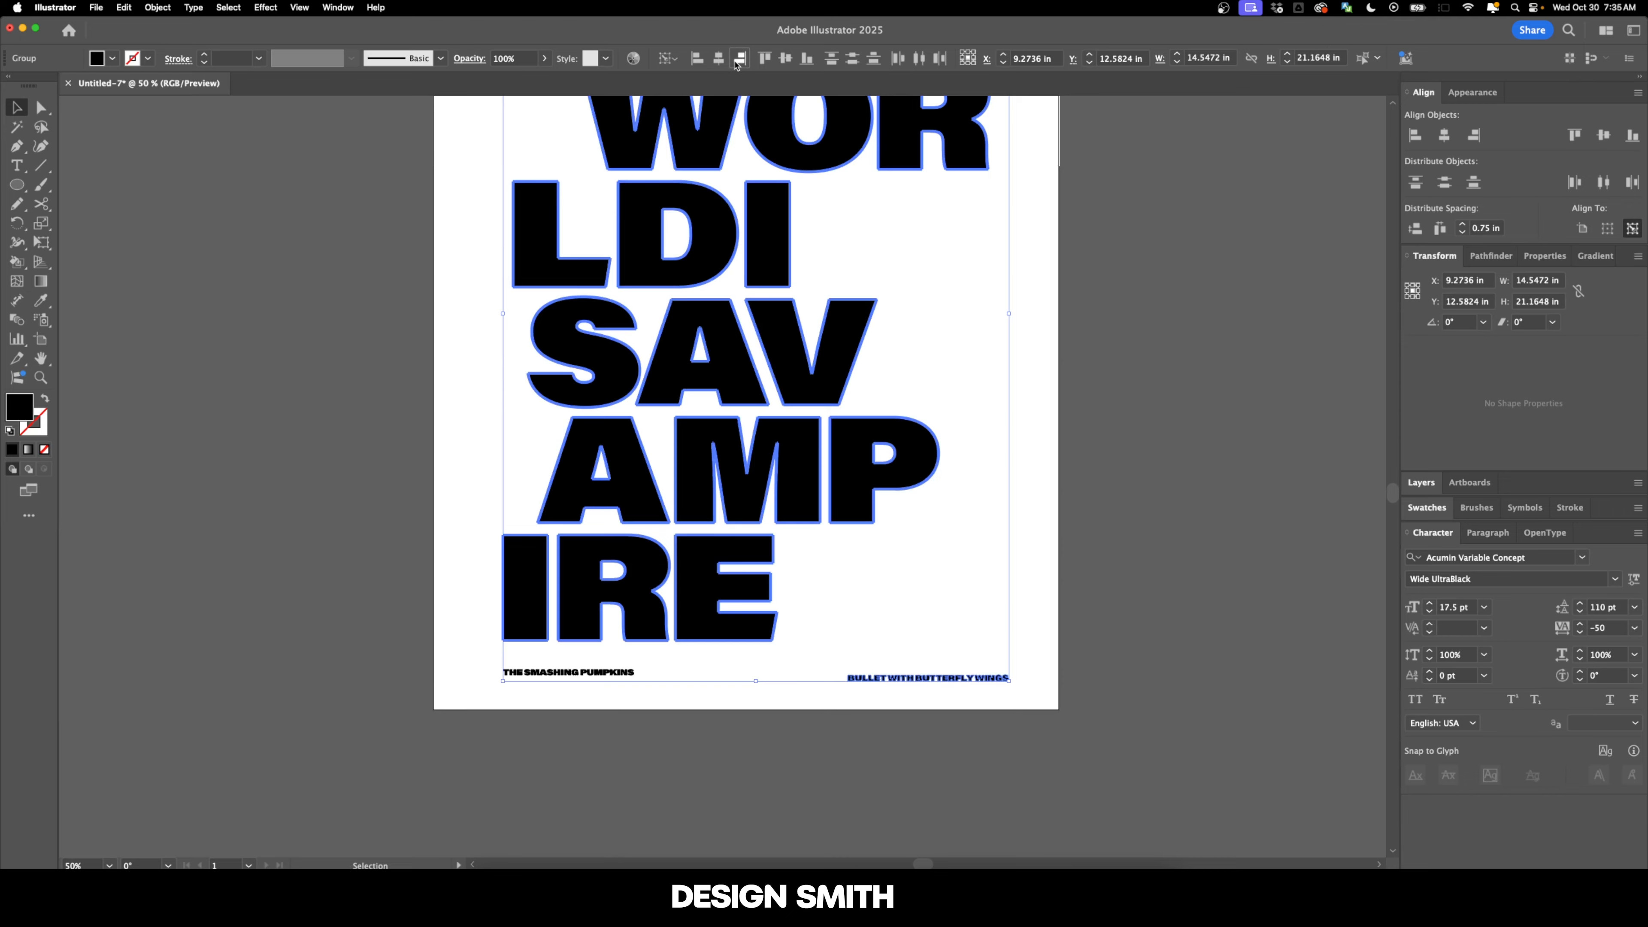
left_click(739, 59)
left_click(1057, 659)
Align the BULLET WITH BUTTERFLY WINGS caption to the artboard's bottom edge and move it -1 in vertically
left_click_drag(1060, 667, 1019, 644)
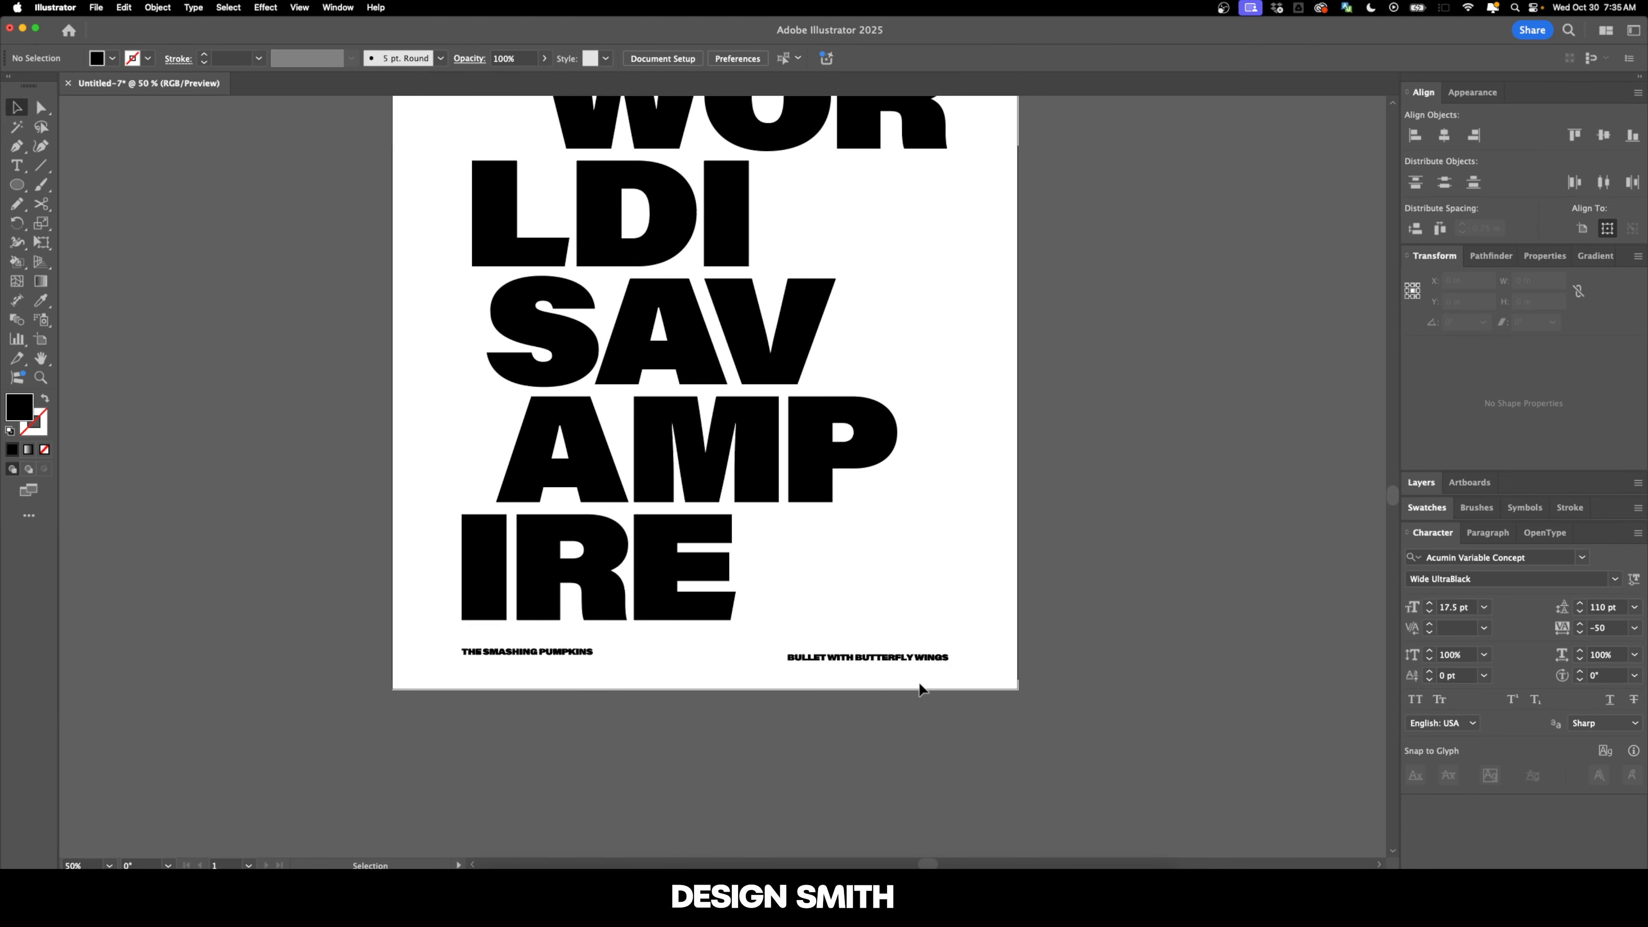
scroll(913, 688, "up", 1)
left_click_drag(815, 691, 895, 673)
left_click_drag(879, 667, 798, 622)
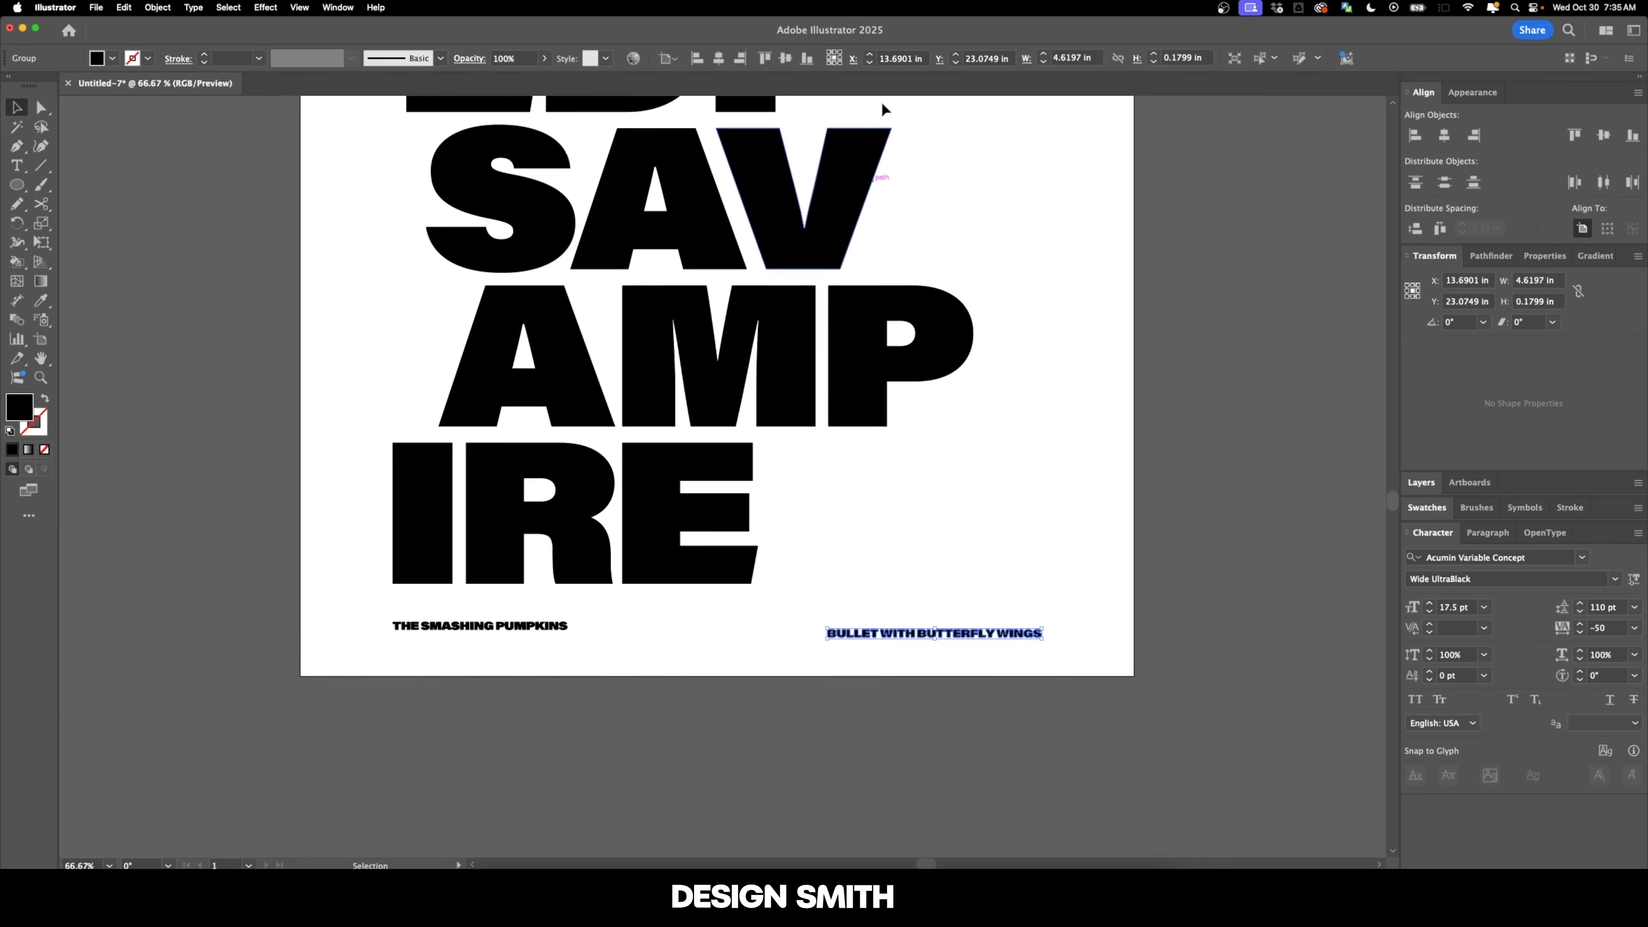
left_click(813, 62)
key("Return")
key("Tab")
type("-1")
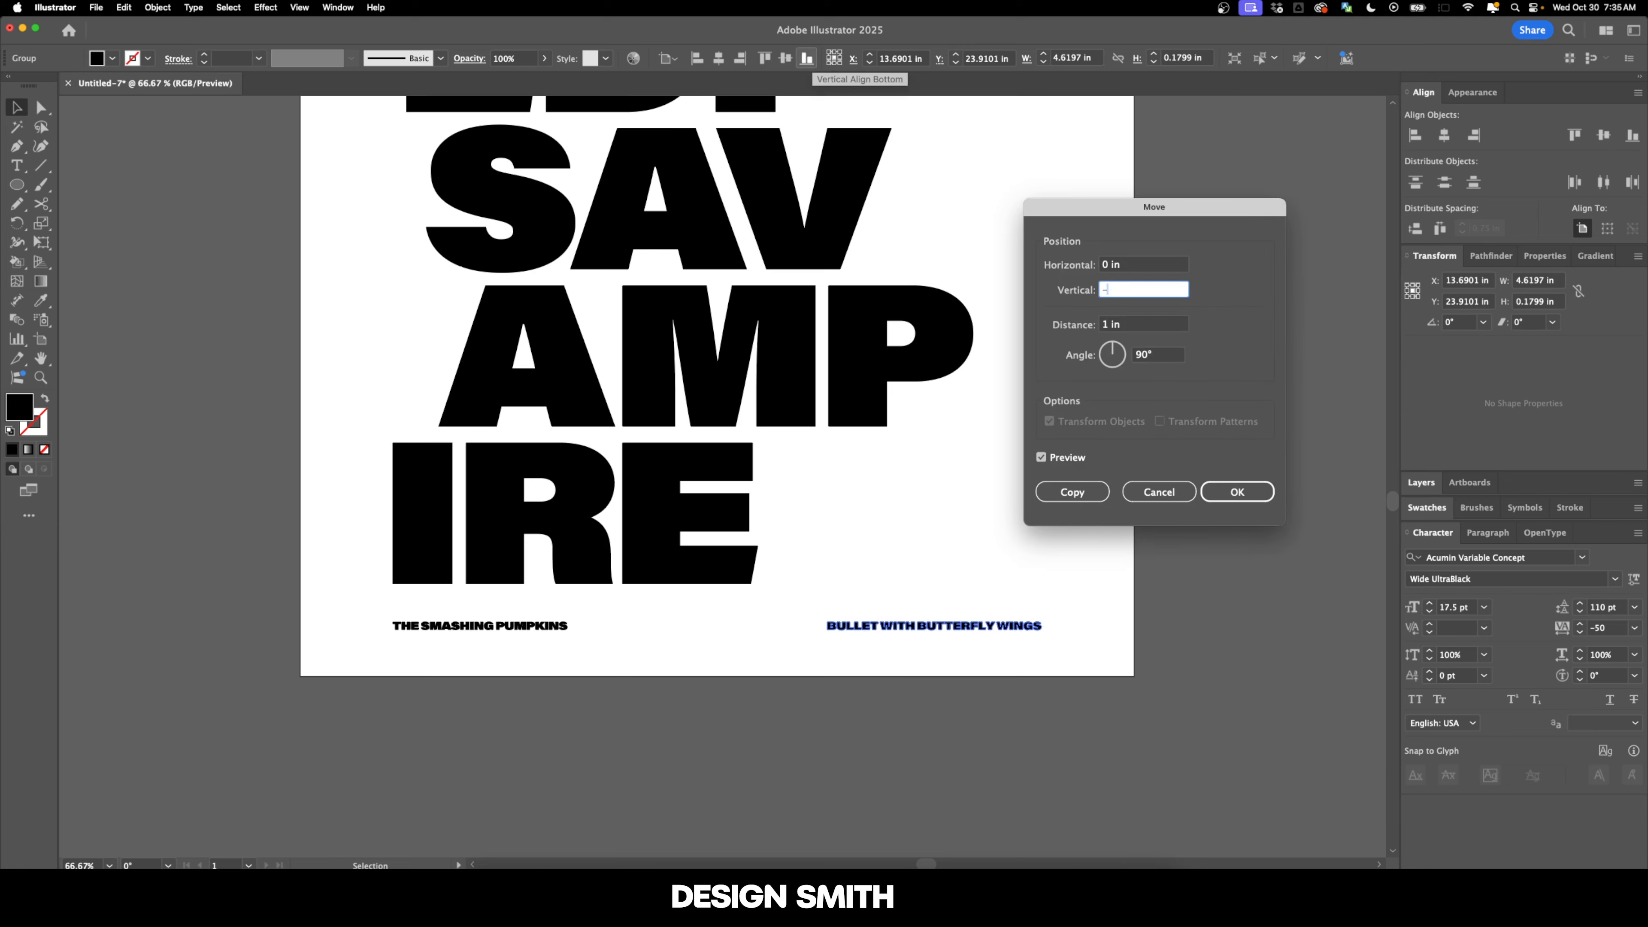
key("Return")
left_click(545, 661)
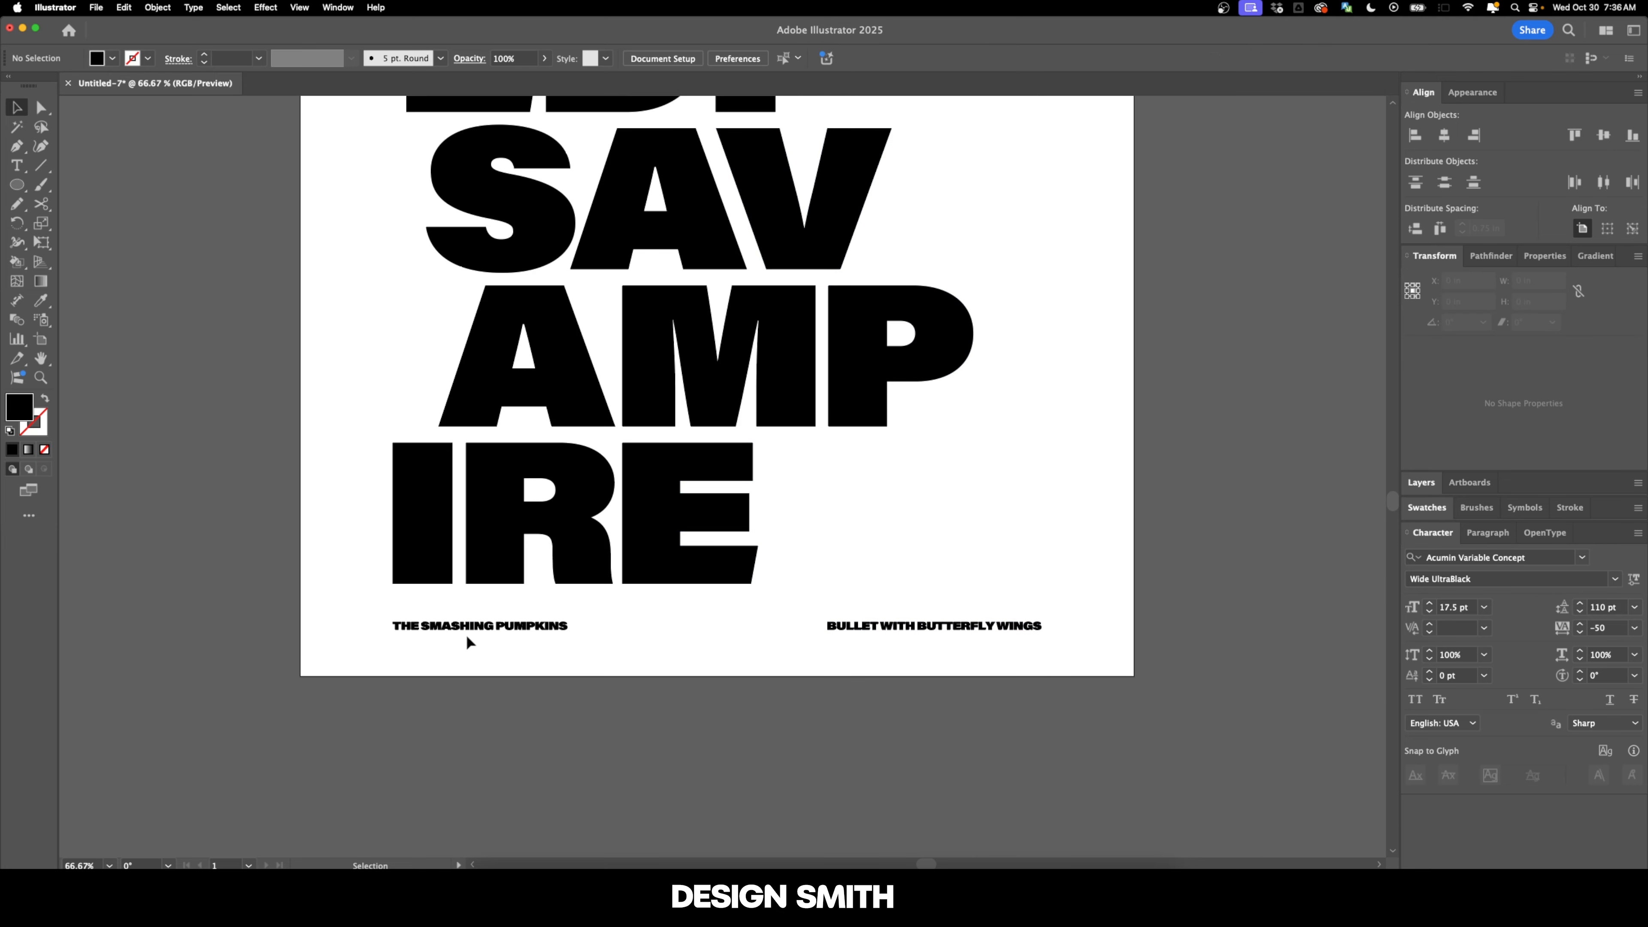
Add an album caption reading MELLON COLLIE AND THE INFINITE SADNESS near the artboard's upper-left corner, above the large lettering
left_click_drag(861, 544, 869, 632)
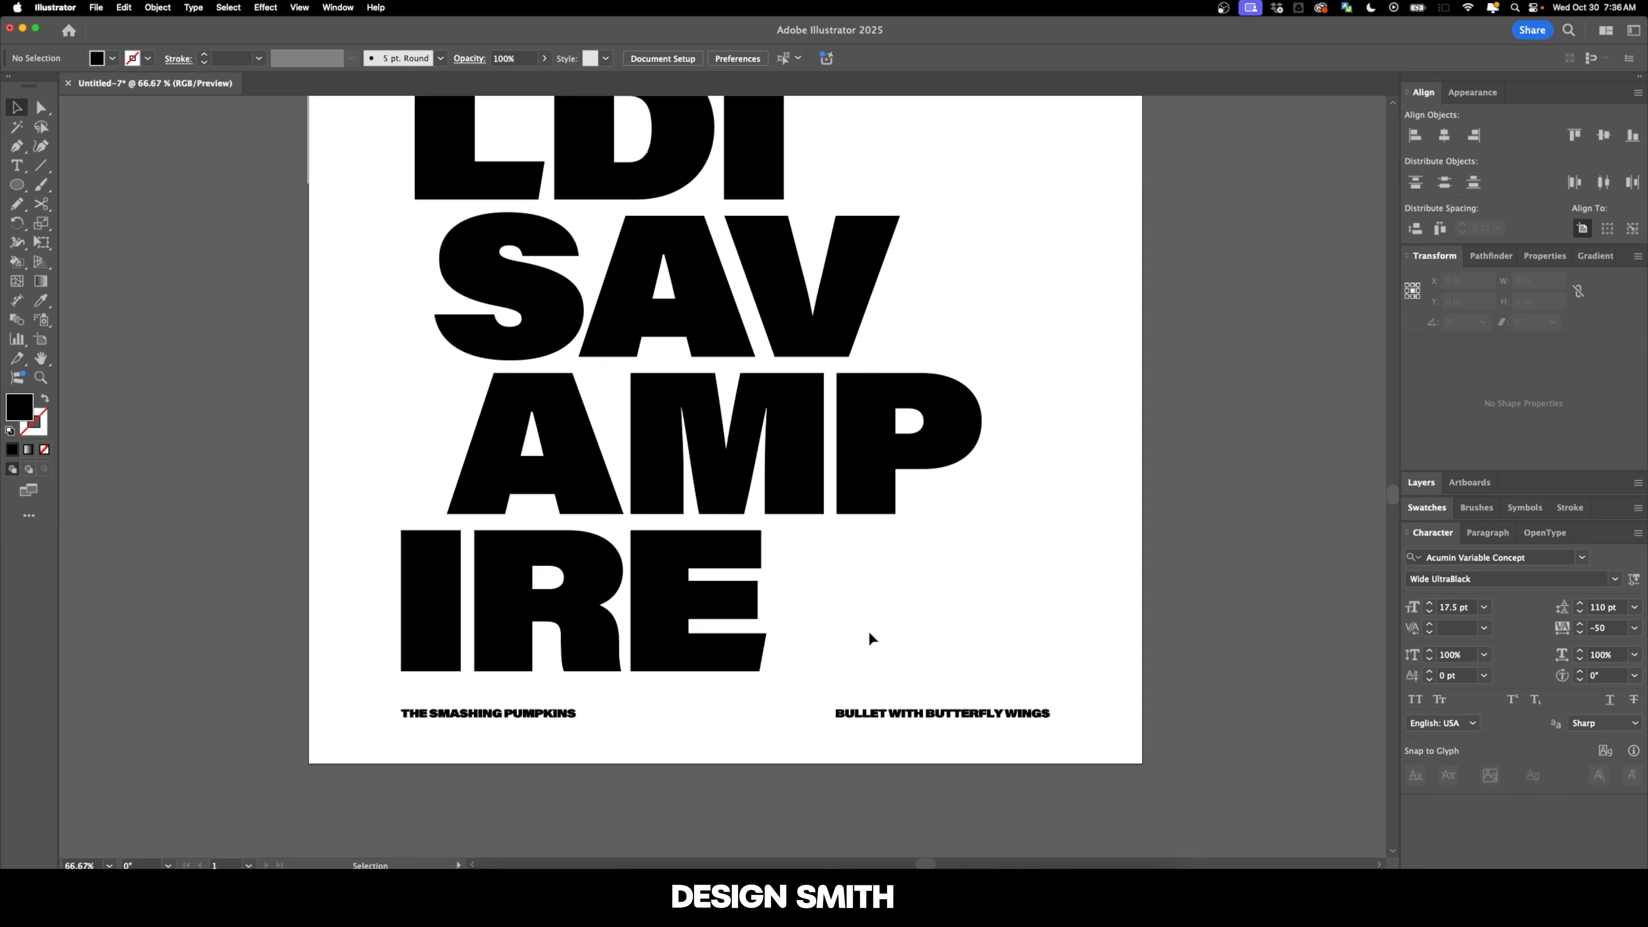
key("super+0")
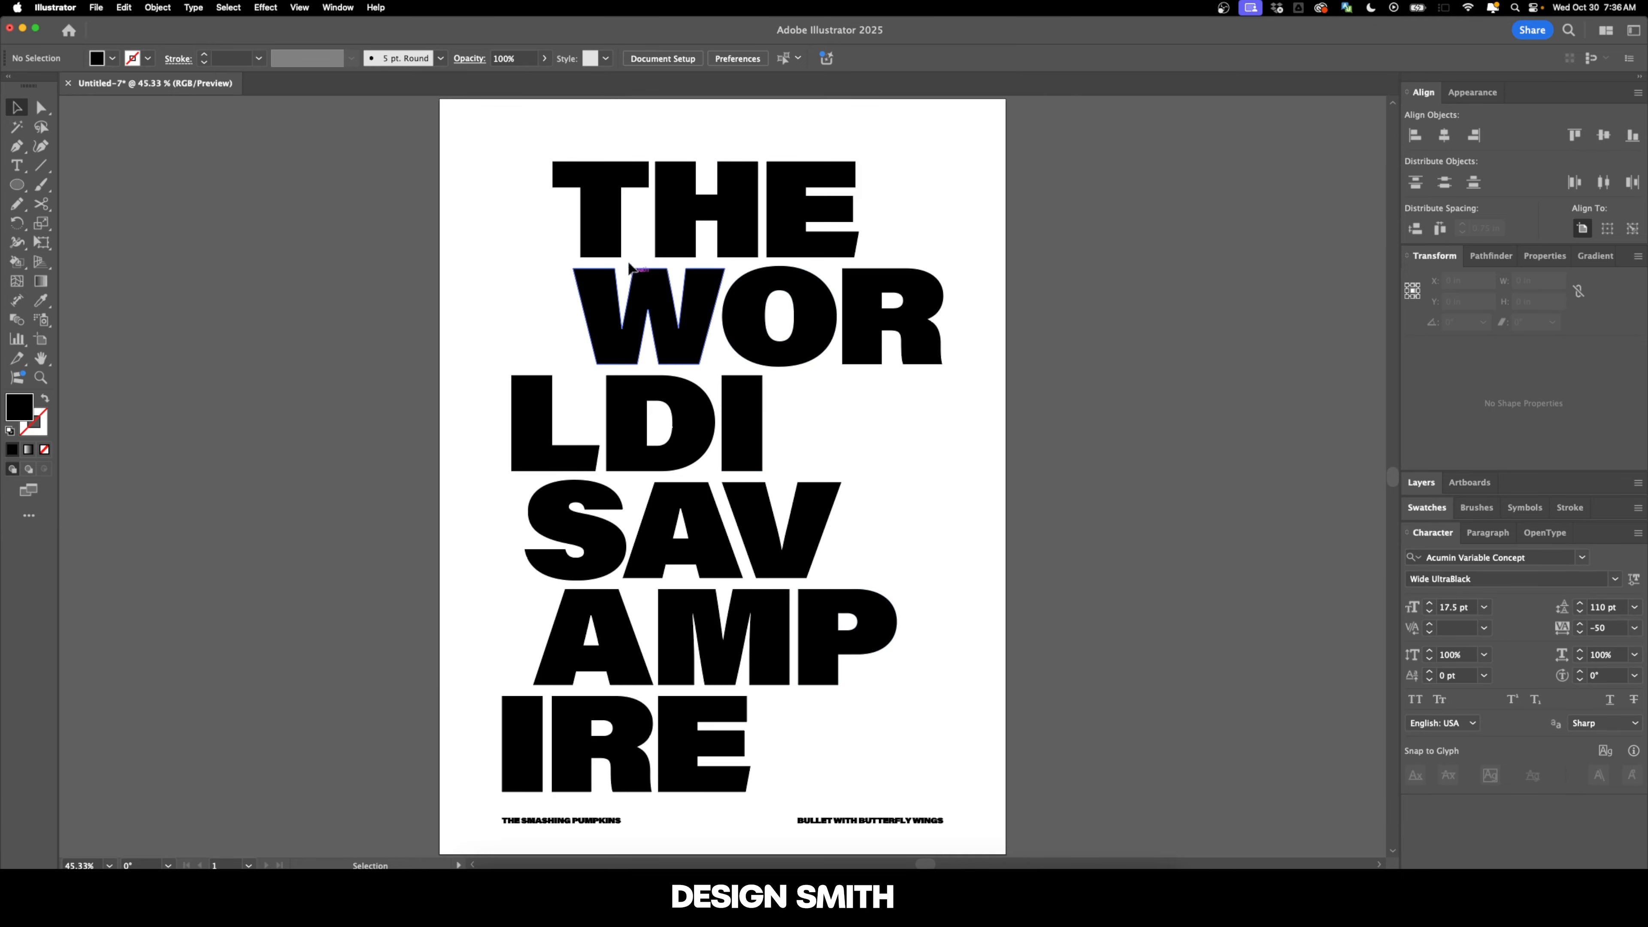
scroll(511, 133, "up", 2)
left_click_drag(528, 198, 529, 385)
key("t")
left_click(453, 310)
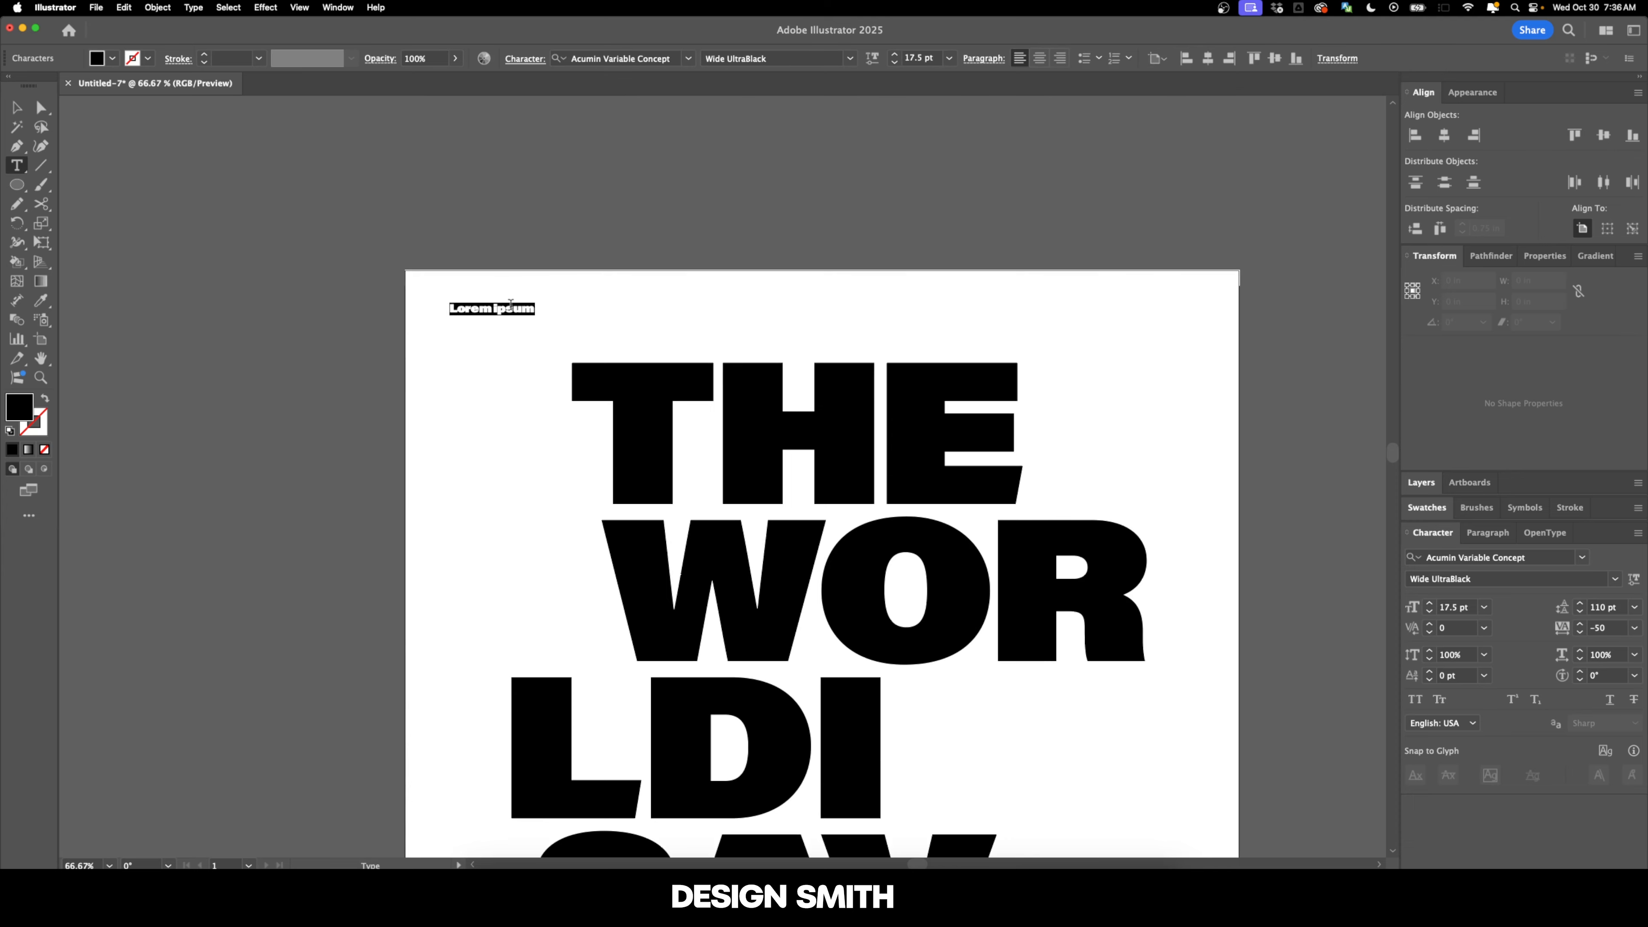
type("MELLON COLLIE AND THE INFI")
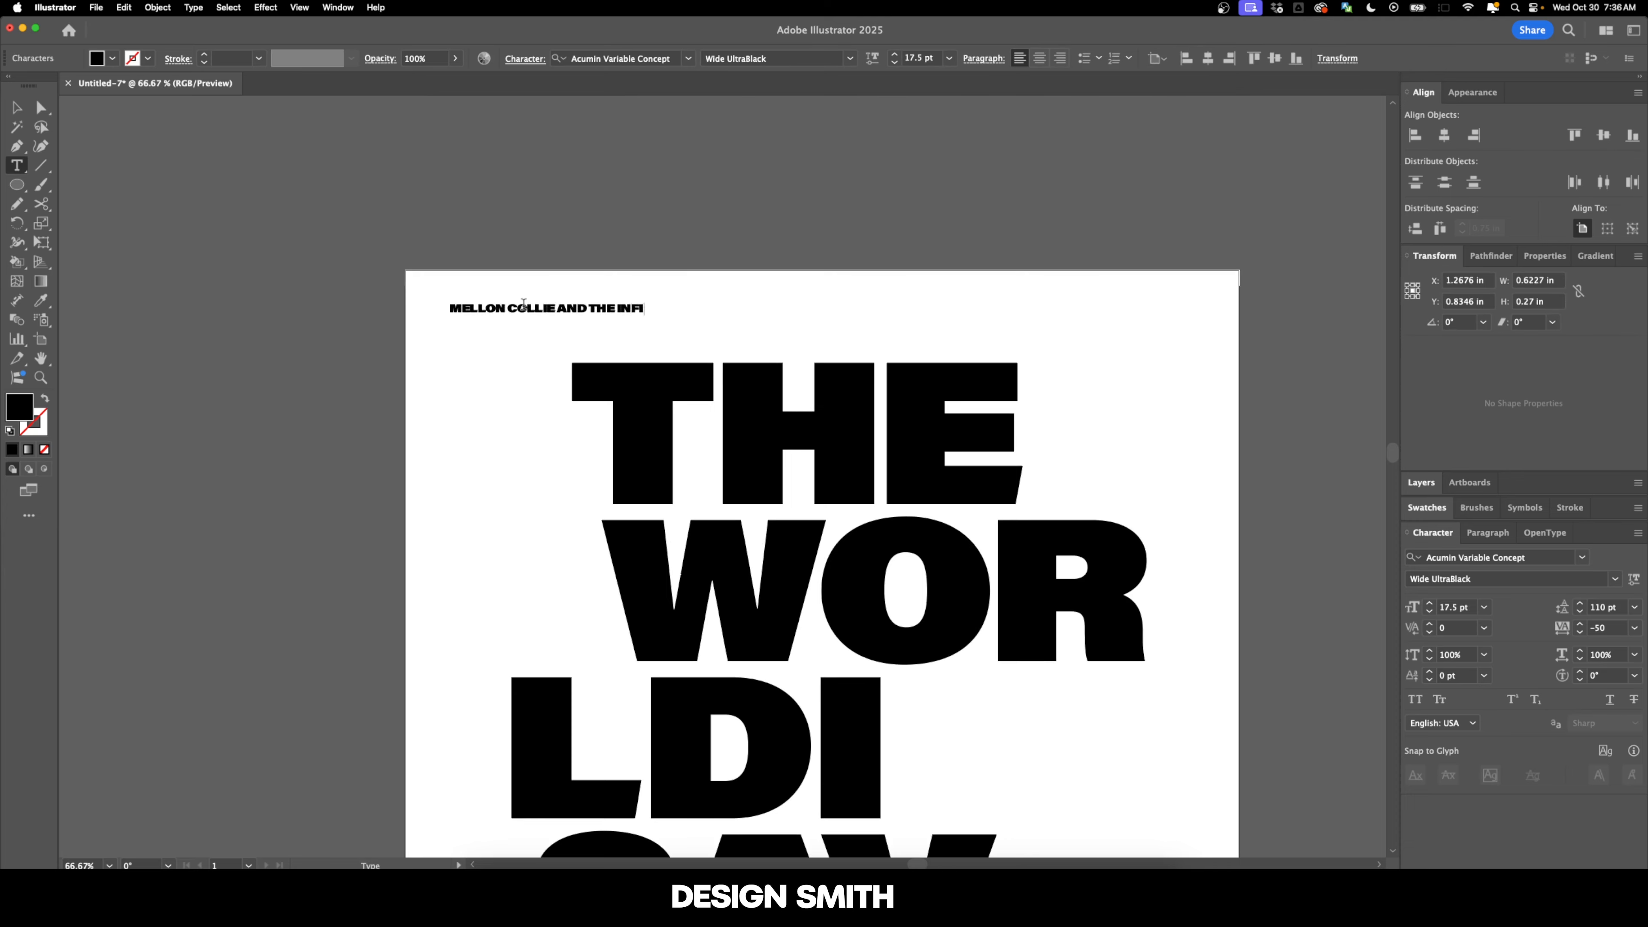
type("NITE SADN")
key("BackSpace")
type("DNE")
key("Escape")
scroll(523, 304, "up", 5)
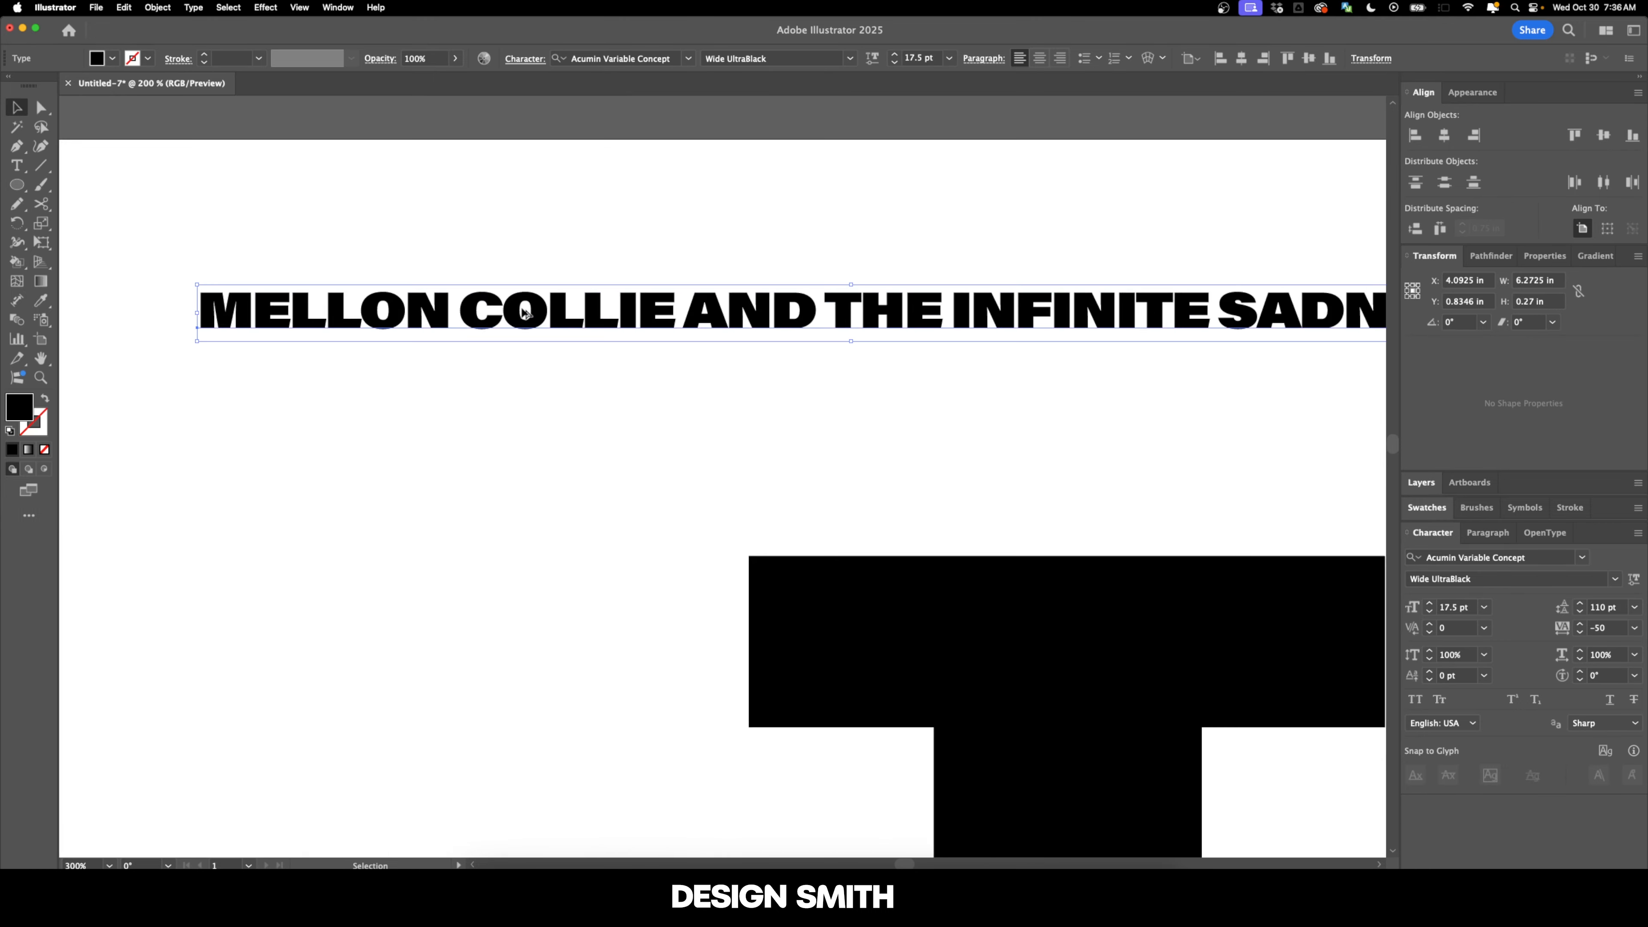
Duplicate the album caption toward the artboard's right side at the same height and replace its text with OCTOBER 24TH, 1995
scroll(525, 312, "down", 3)
left_click_drag(407, 332, 1054, 331)
left_click_drag(1156, 357, 794, 368)
double_click(854, 337)
key("super+a")
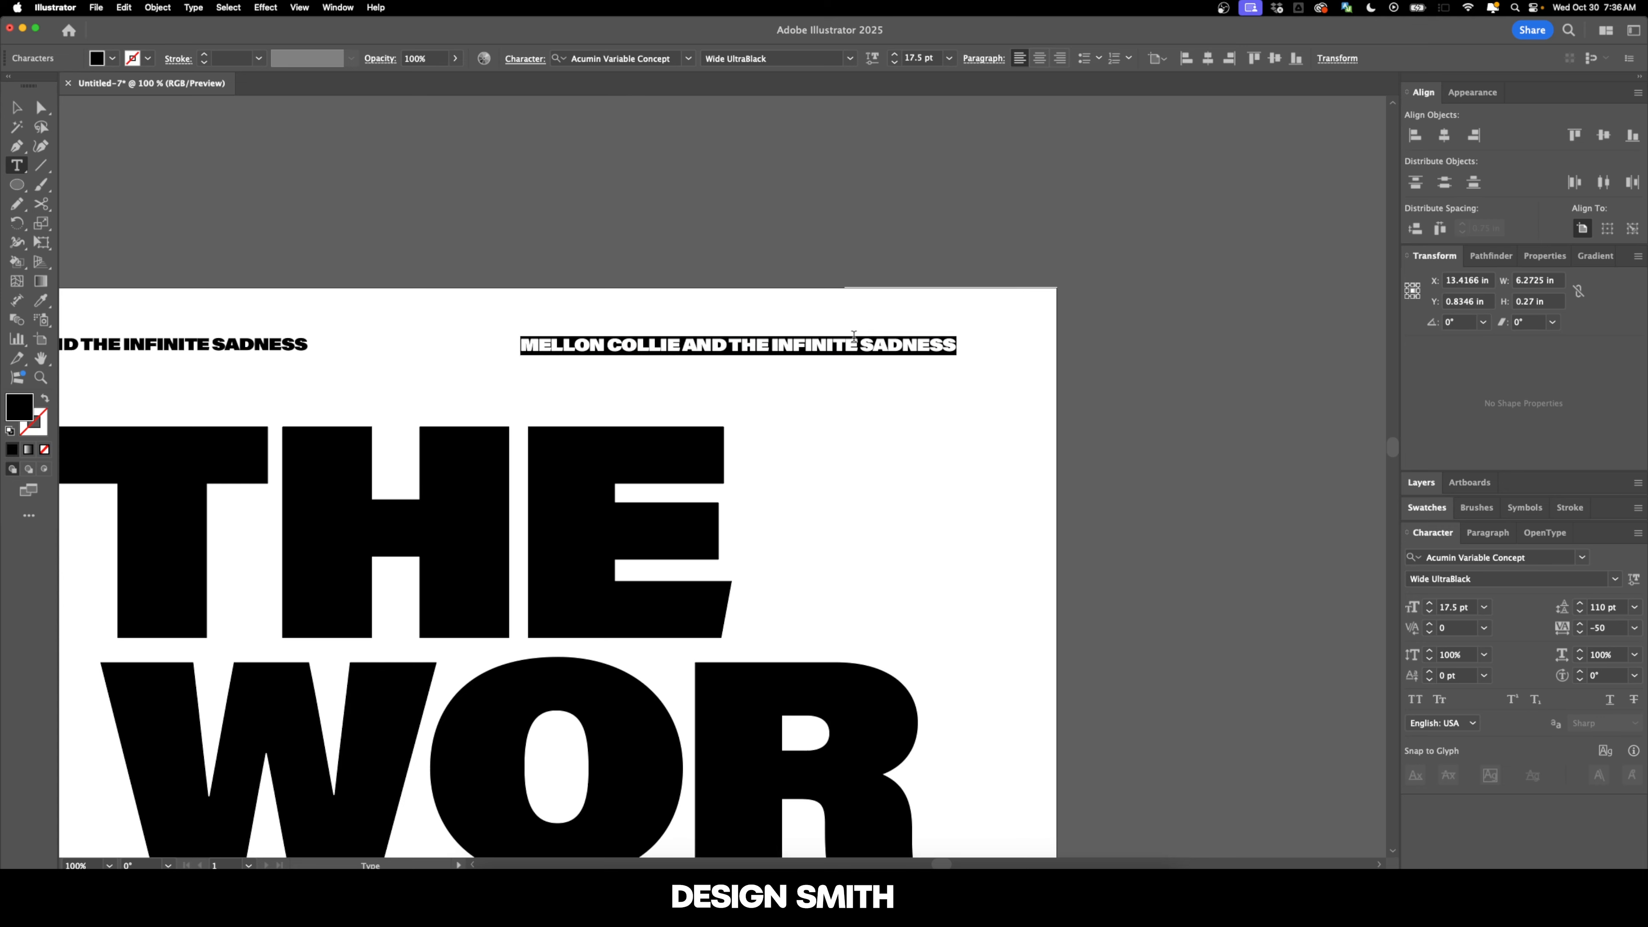
type("OCTOBER")
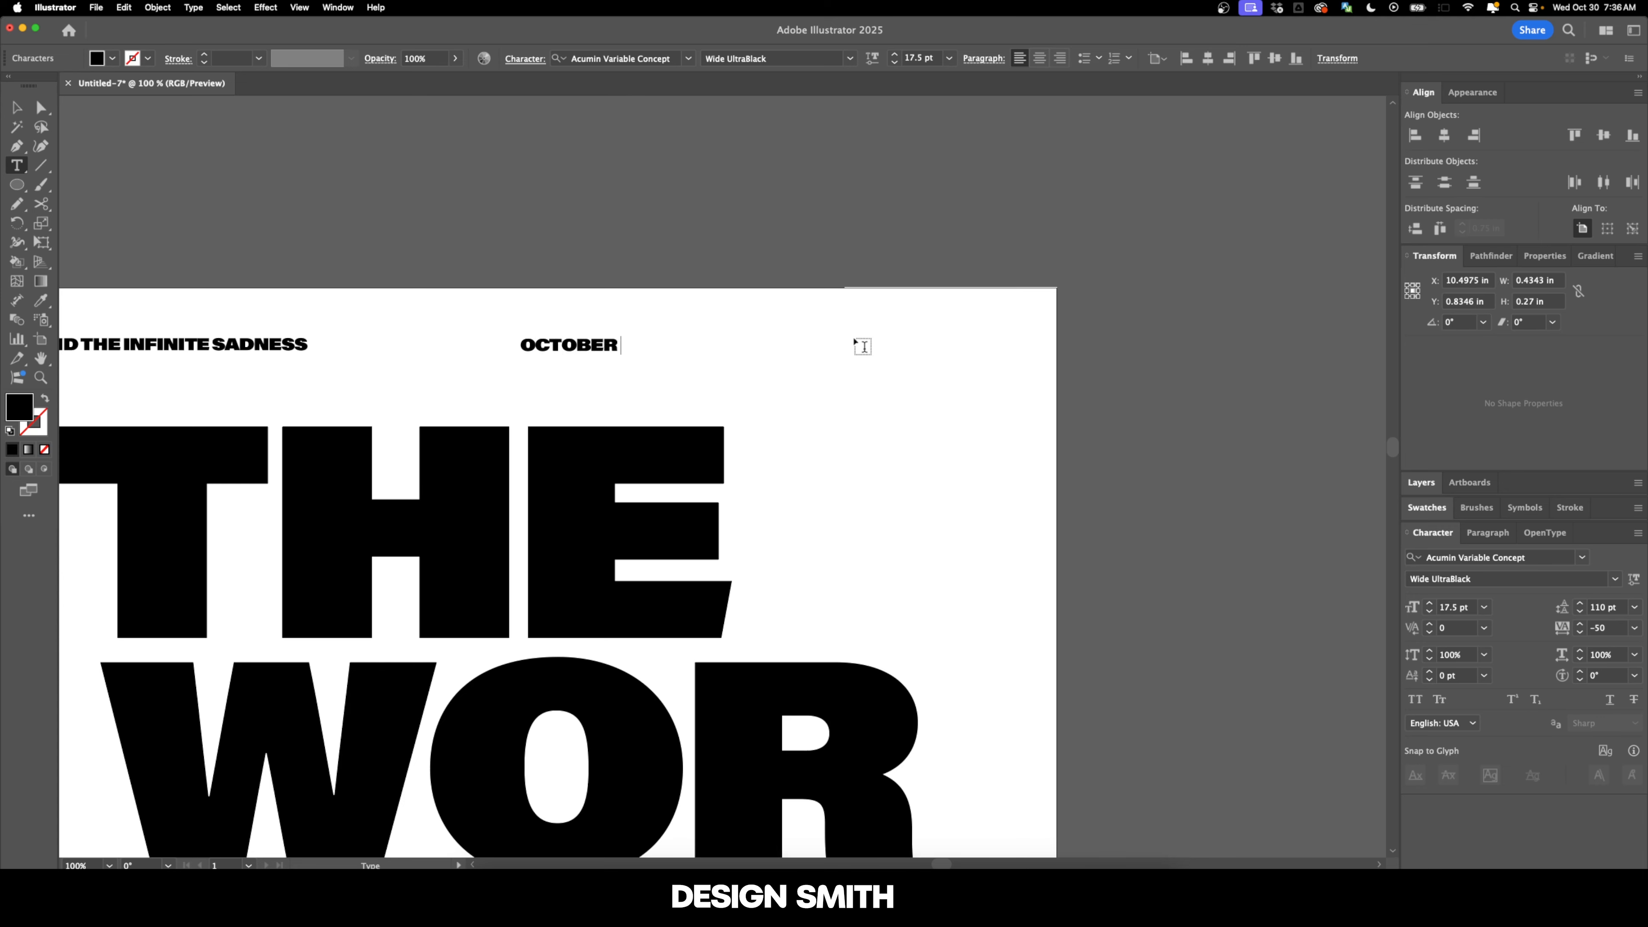
type(" 24TH, 1995")
key("Escape")
left_click(844, 343)
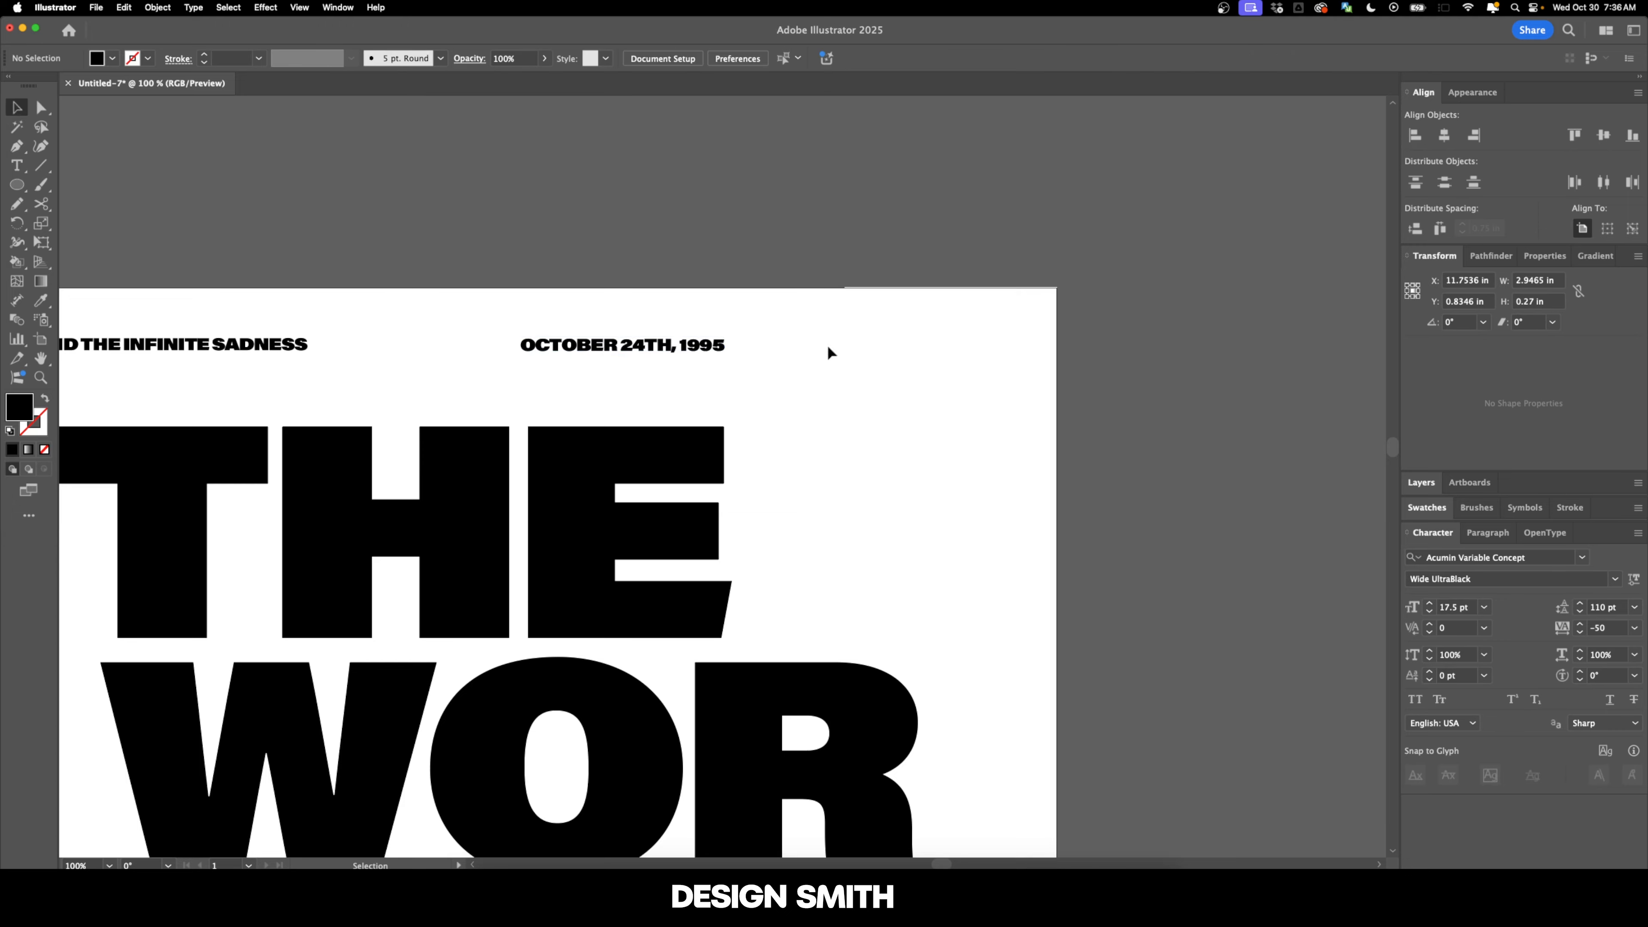
Set the kerning between the M and E in the album caption's word MELLON to -20
left_click_drag(814, 387, 996, 441)
left_click_drag(1003, 439, 704, 367)
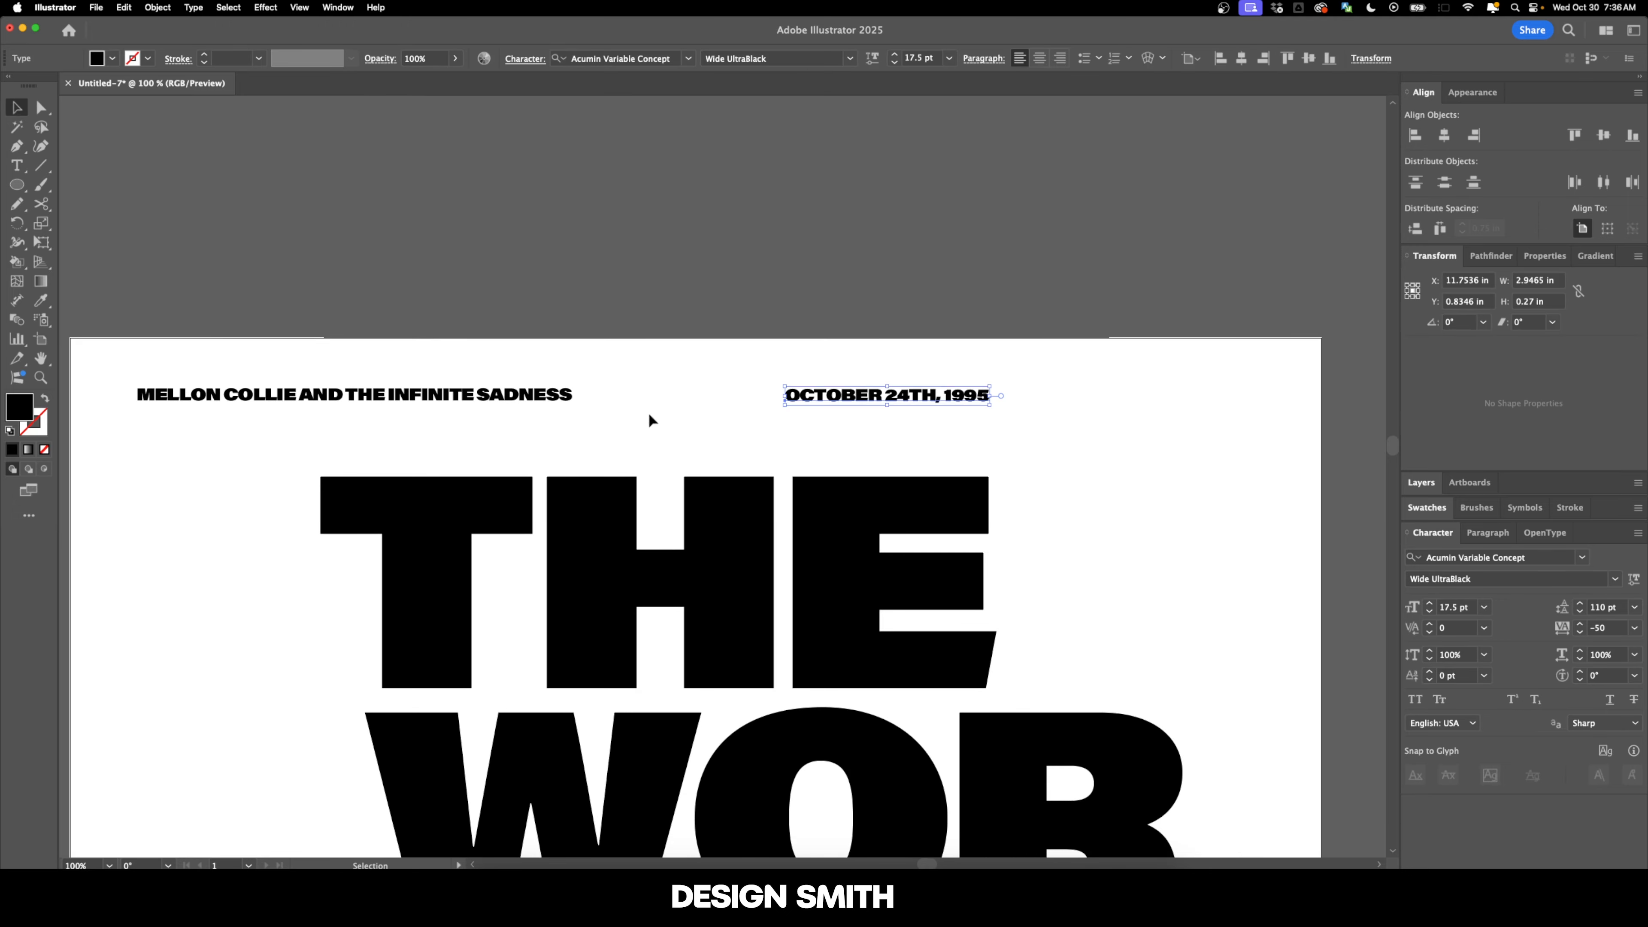
left_click_drag(327, 421, 668, 472)
scroll(525, 435, "up", 4)
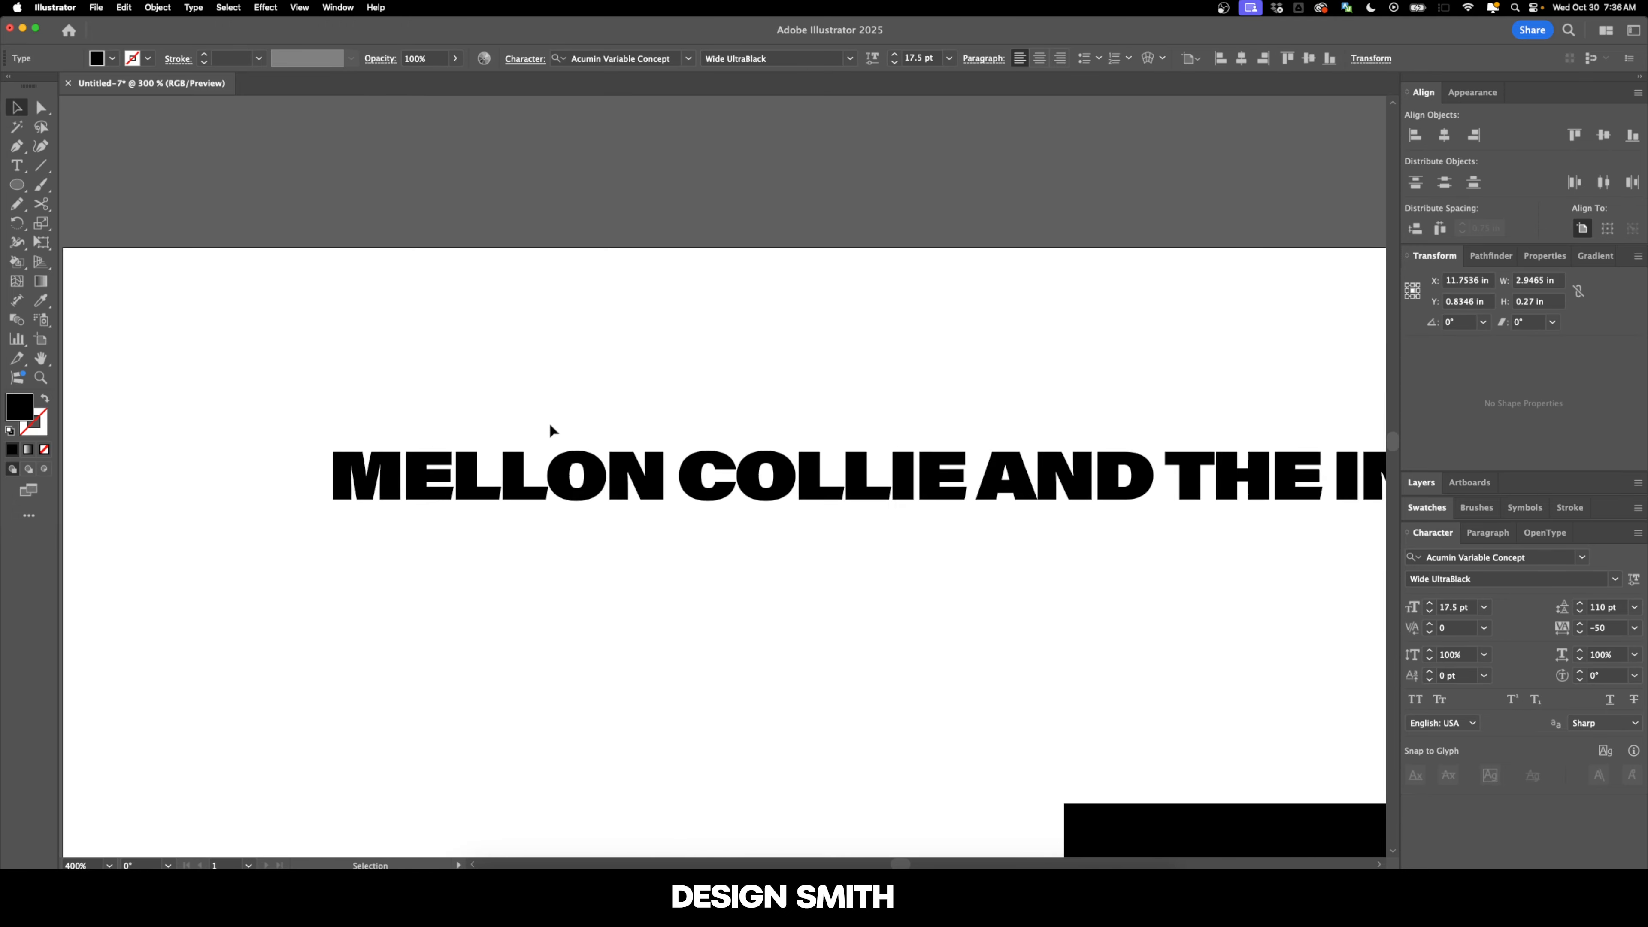
left_click_drag(663, 408, 585, 398)
key("t")
left_click(323, 474)
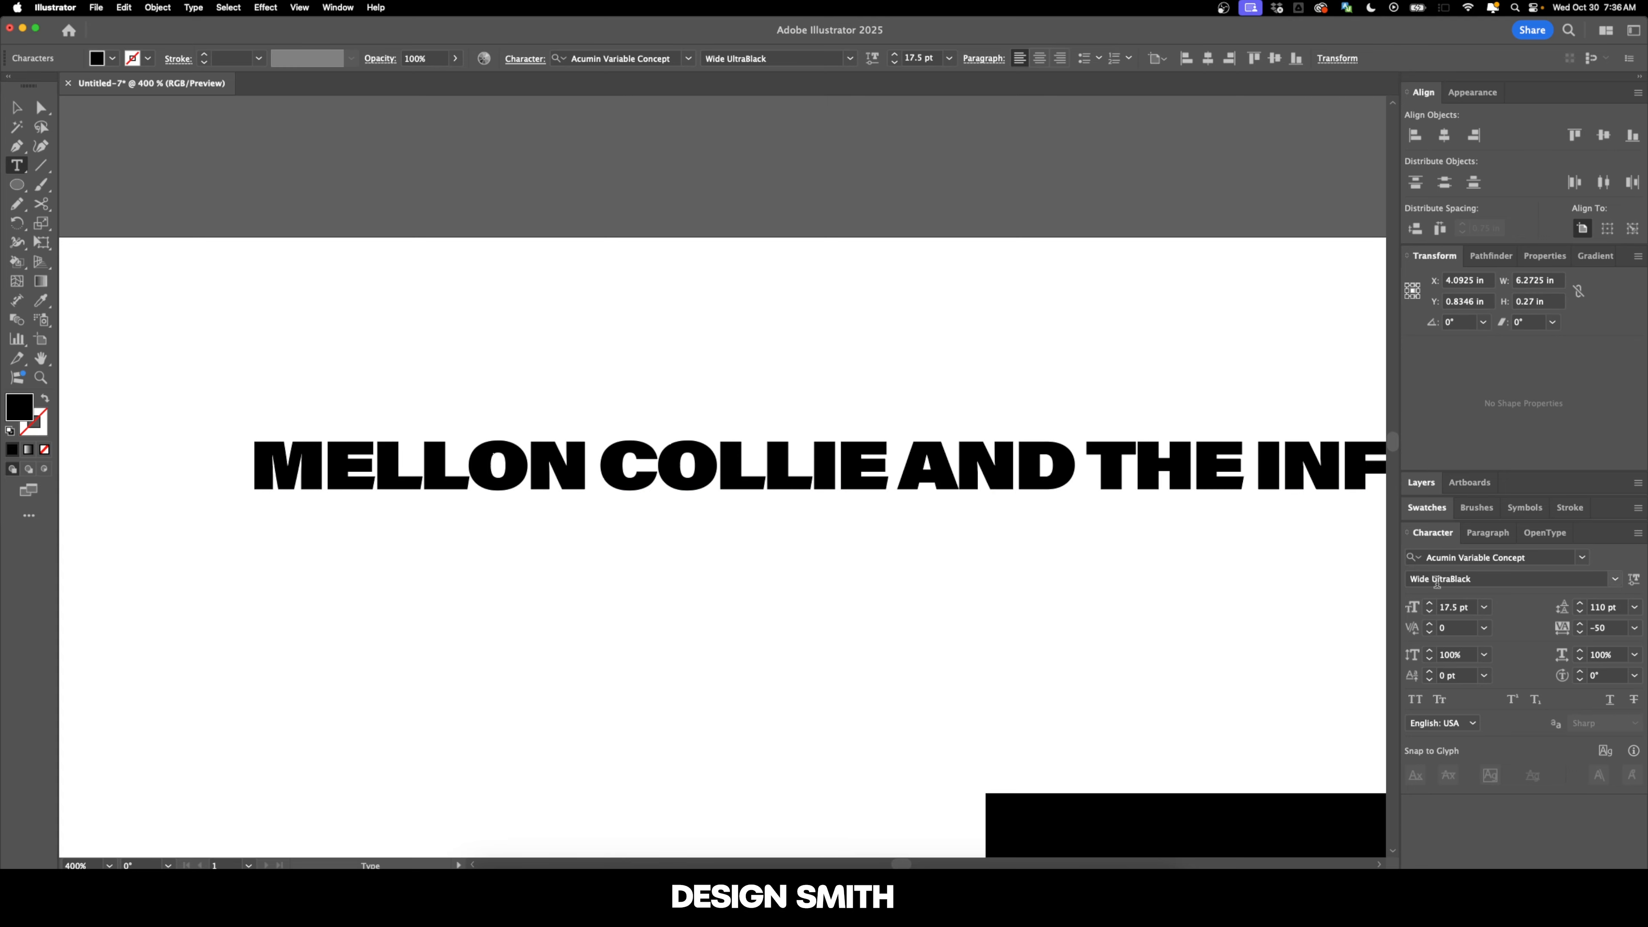
left_click(1467, 631)
type("-20")
key("Return")
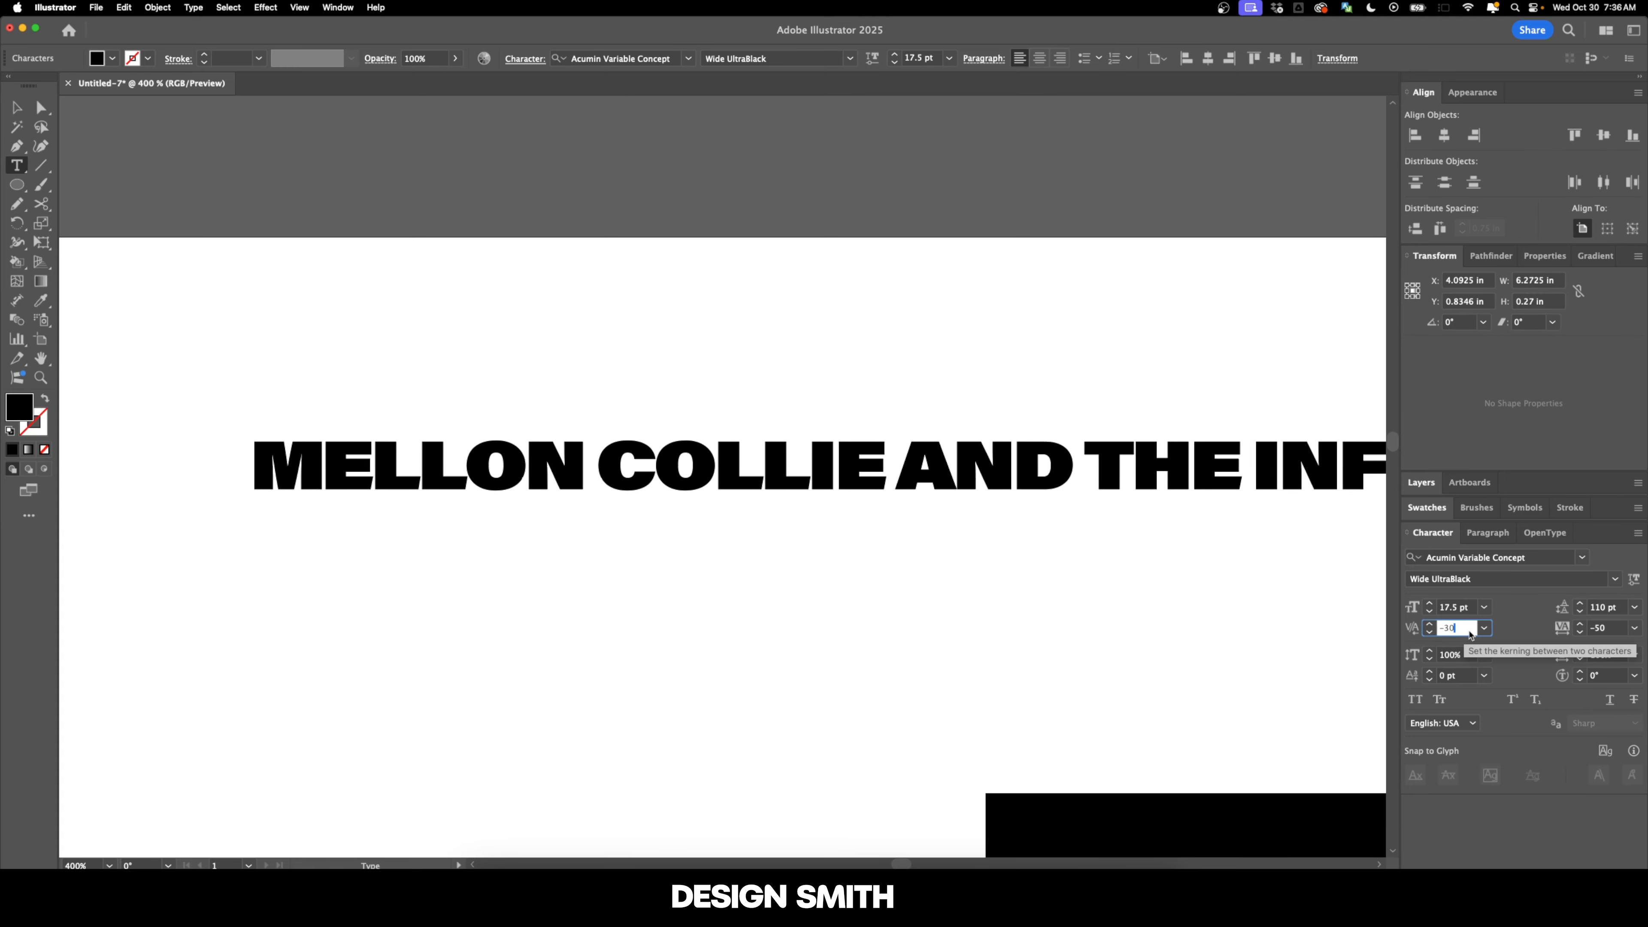
Set the kerning at the start of the album caption's word COLLIE to 10
key("Right")
key("Right")
key("Right")
key("Right")
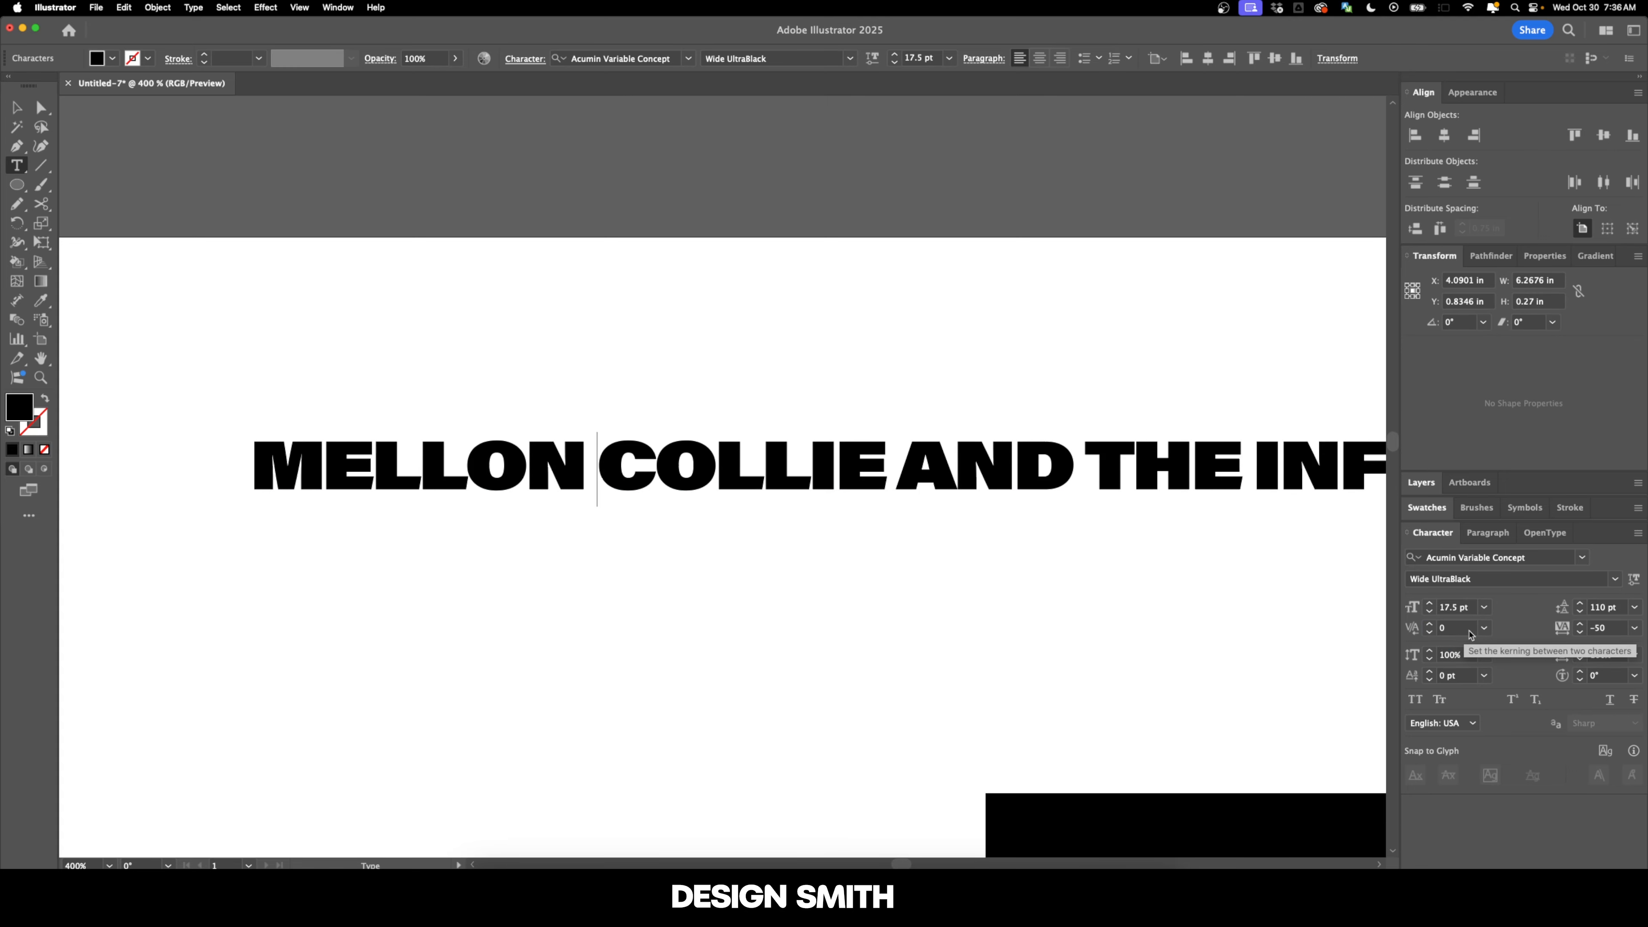
left_click(1470, 635)
type("10")
key("Return")
Set the kerning between the I and E in the album caption's word COLLIE to 20
key("Right")
key("Right")
key("Right")
key("Right")
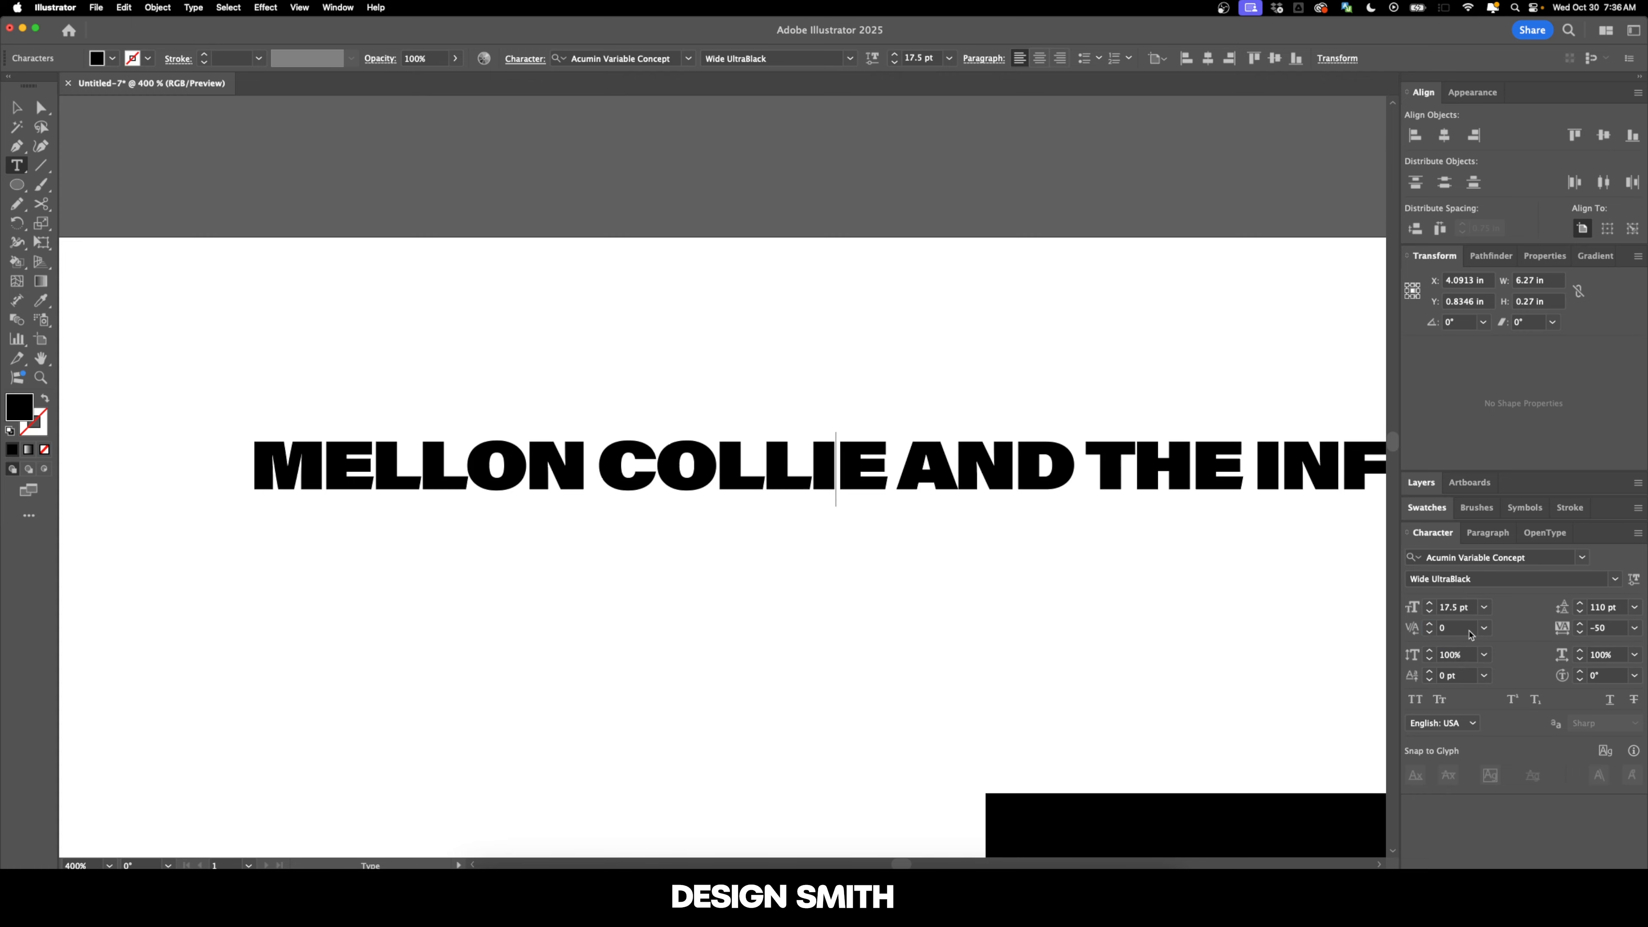
left_click(1469, 633)
type("20")
key("Return")
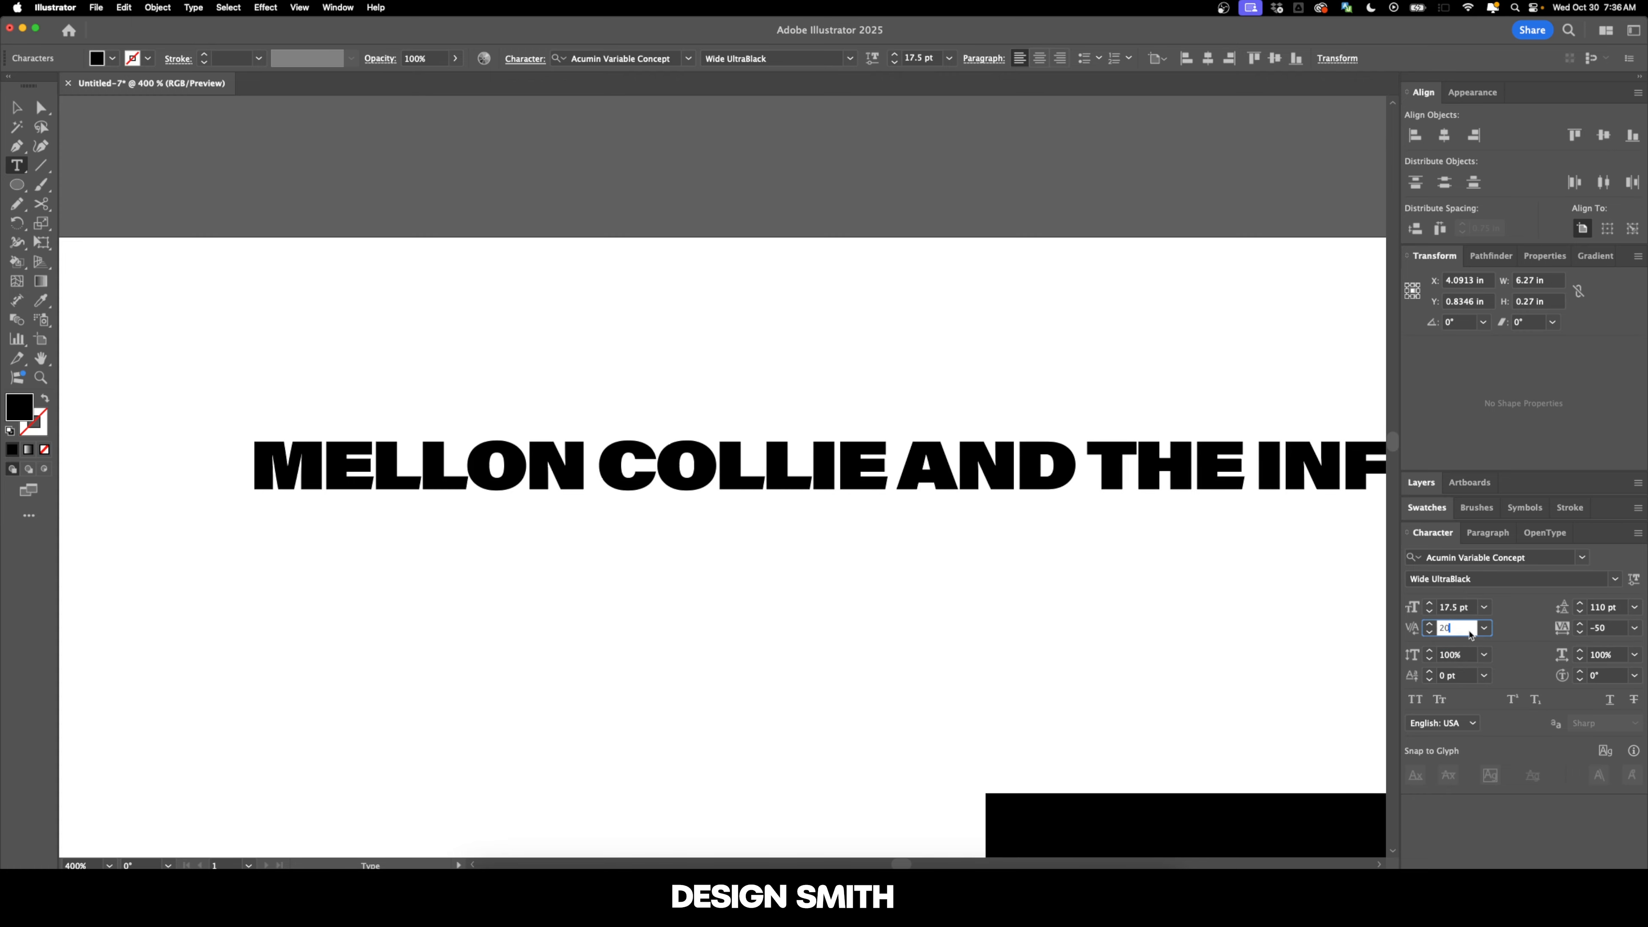
key("Escape")
Set the kerning between the T and H in the album caption's word THE to 20
scroll(916, 544, "right", 5)
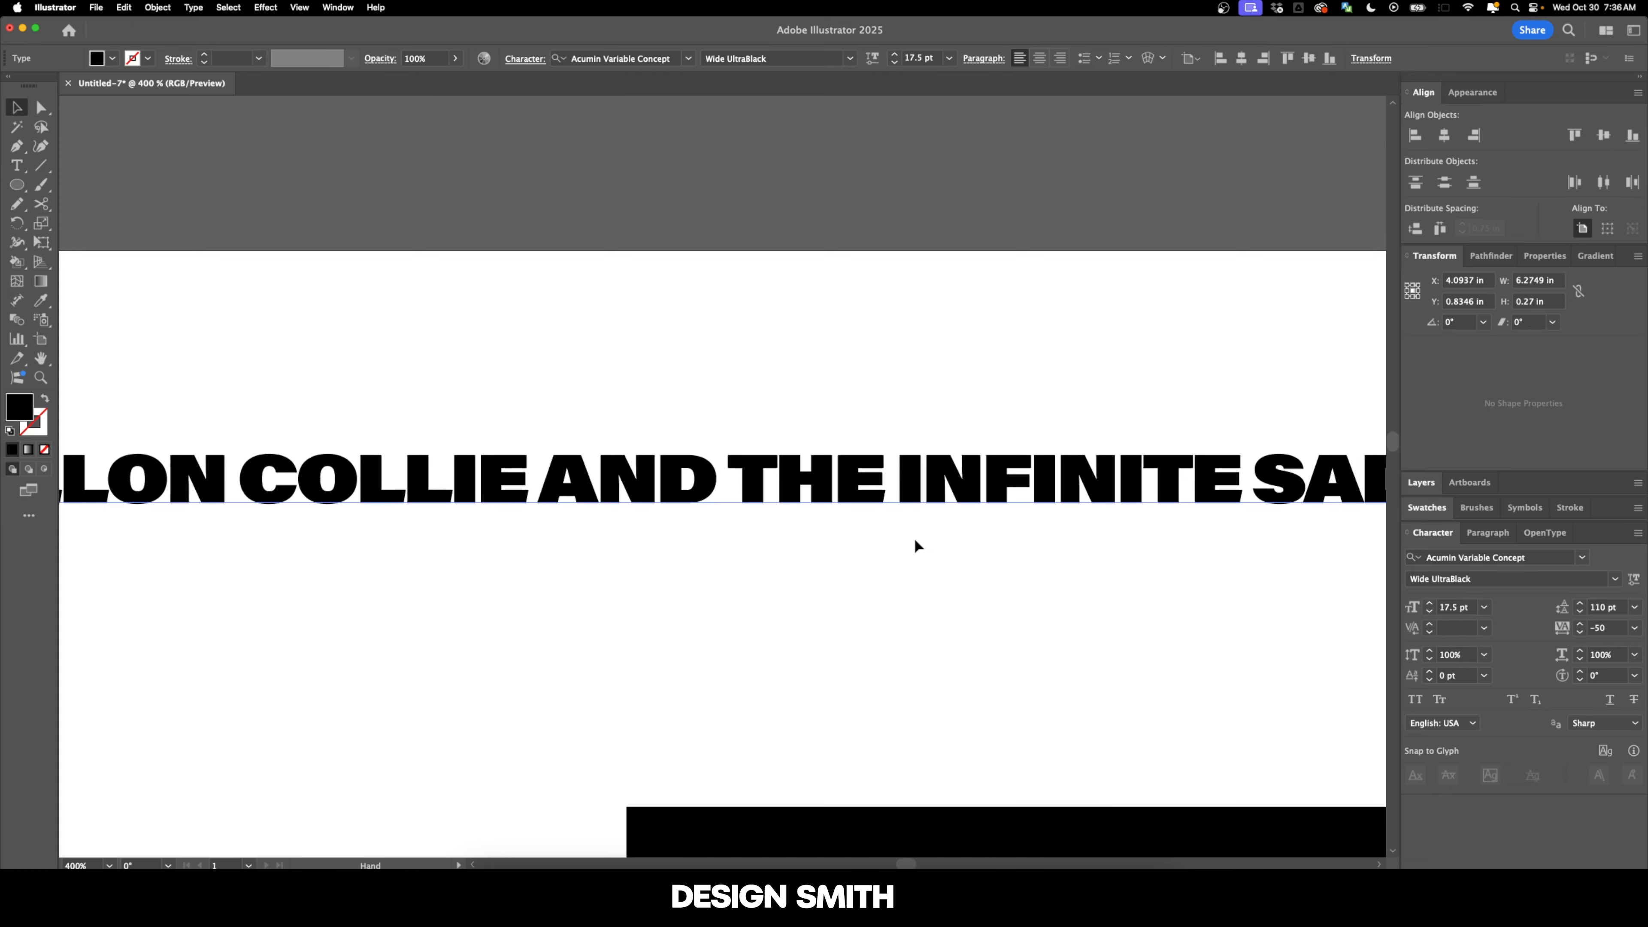
double_click(775, 479)
left_click(1451, 628)
type("20")
key("Return")
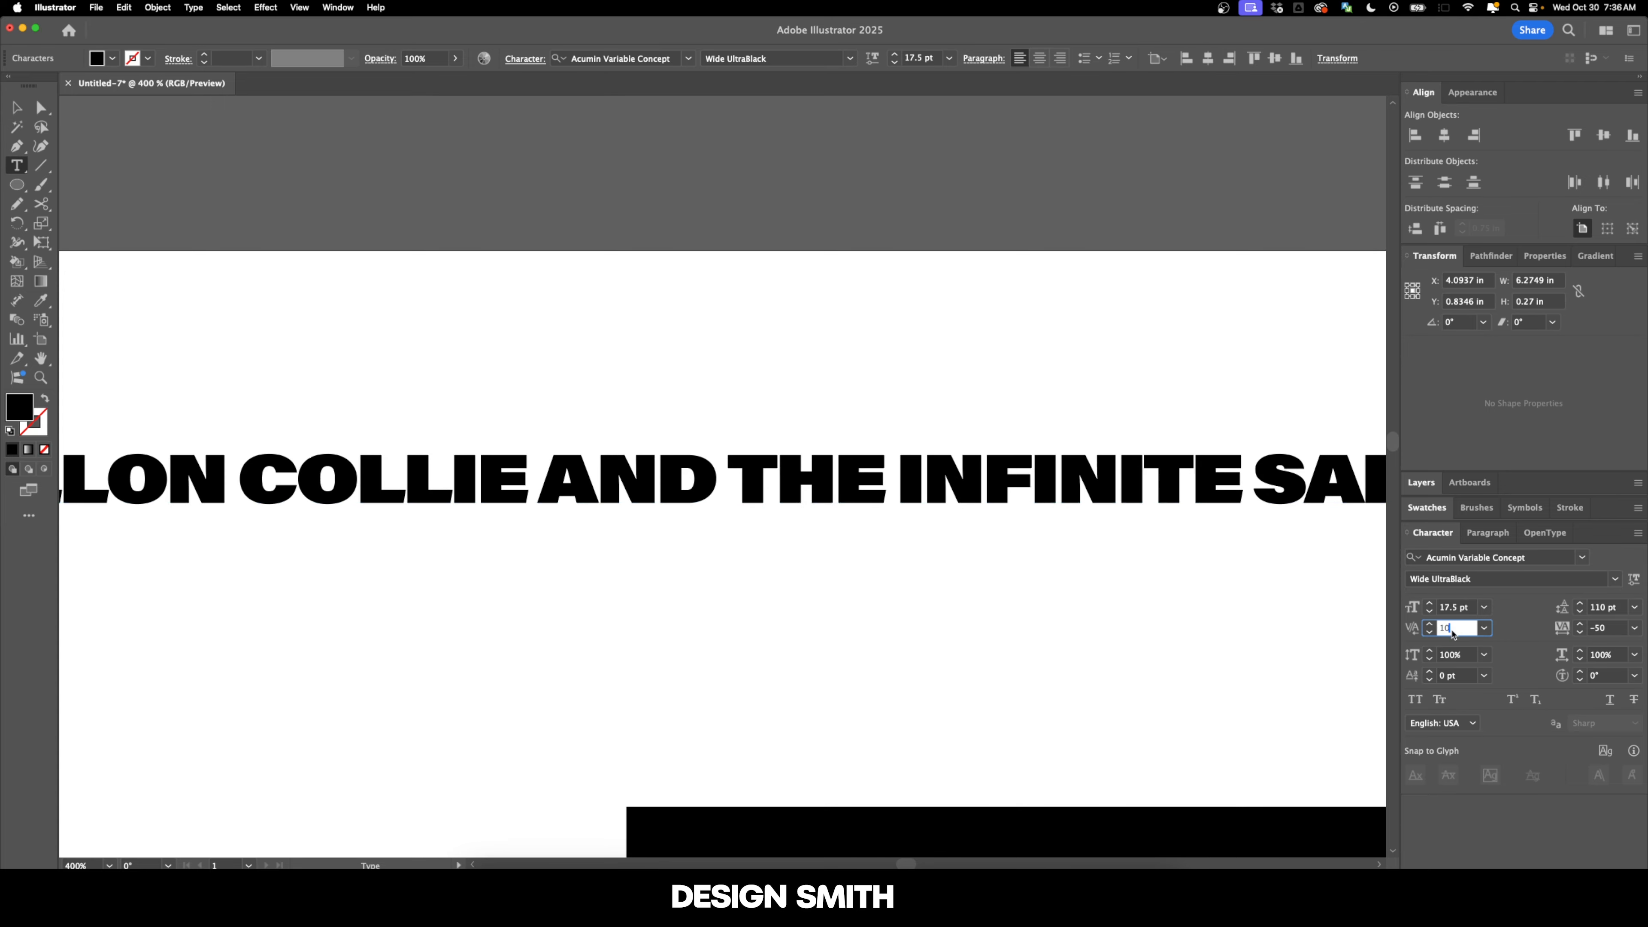
key("Escape")
Set the kerning before the T in the album caption's word INFINITE to 10
scroll(1041, 571, "right", 10)
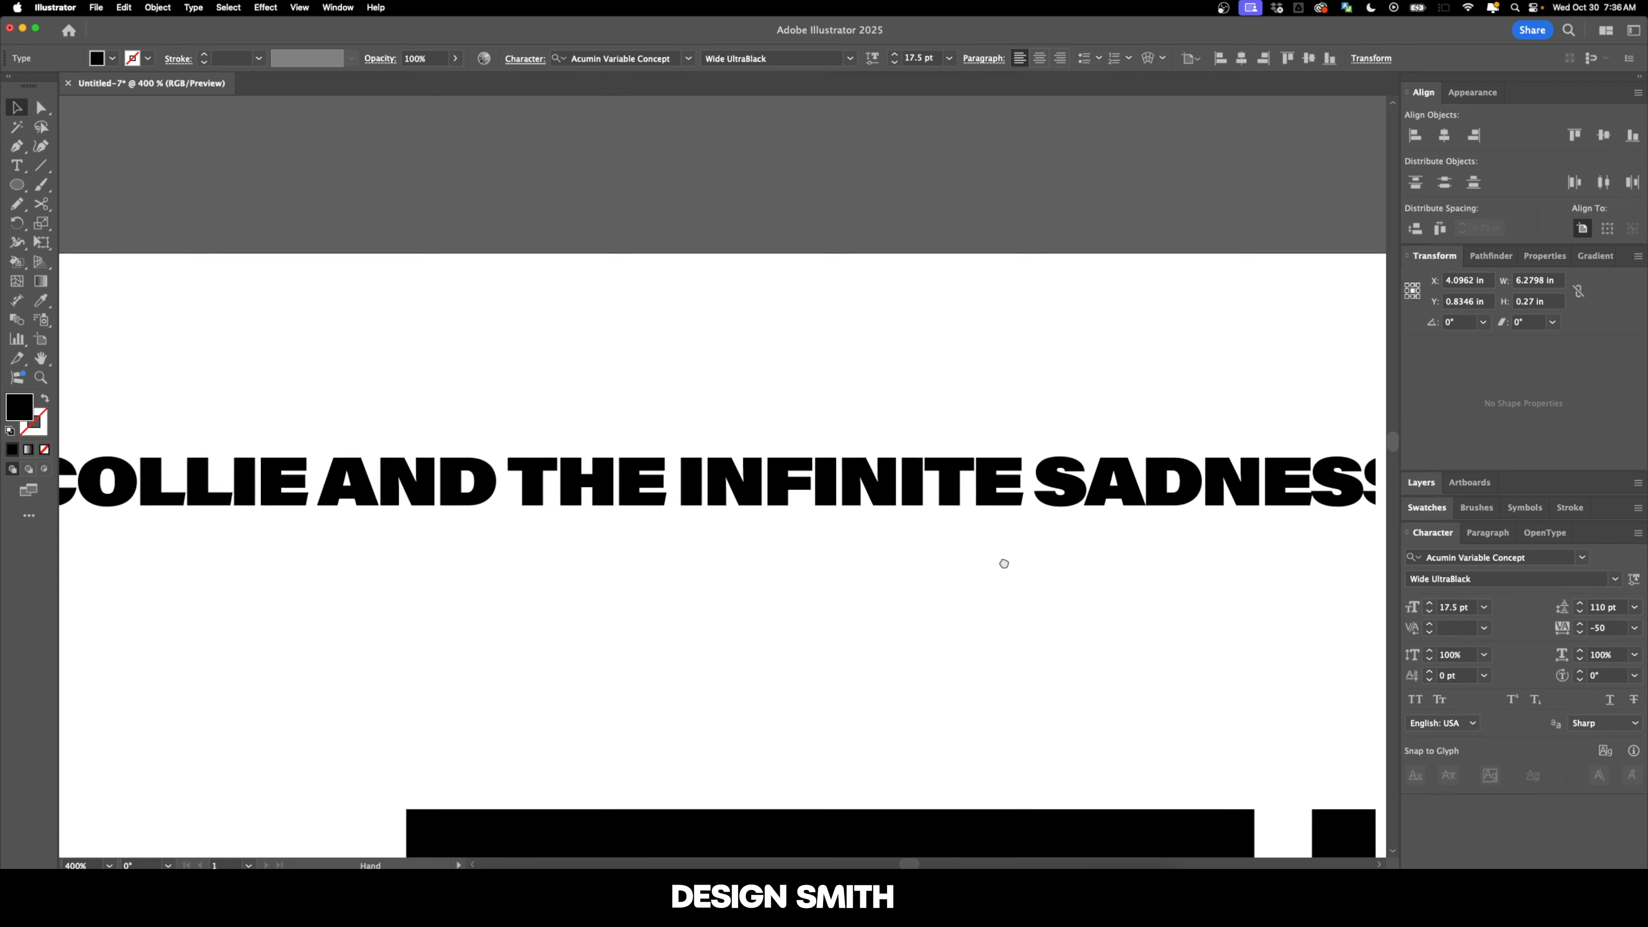
double_click(703, 497)
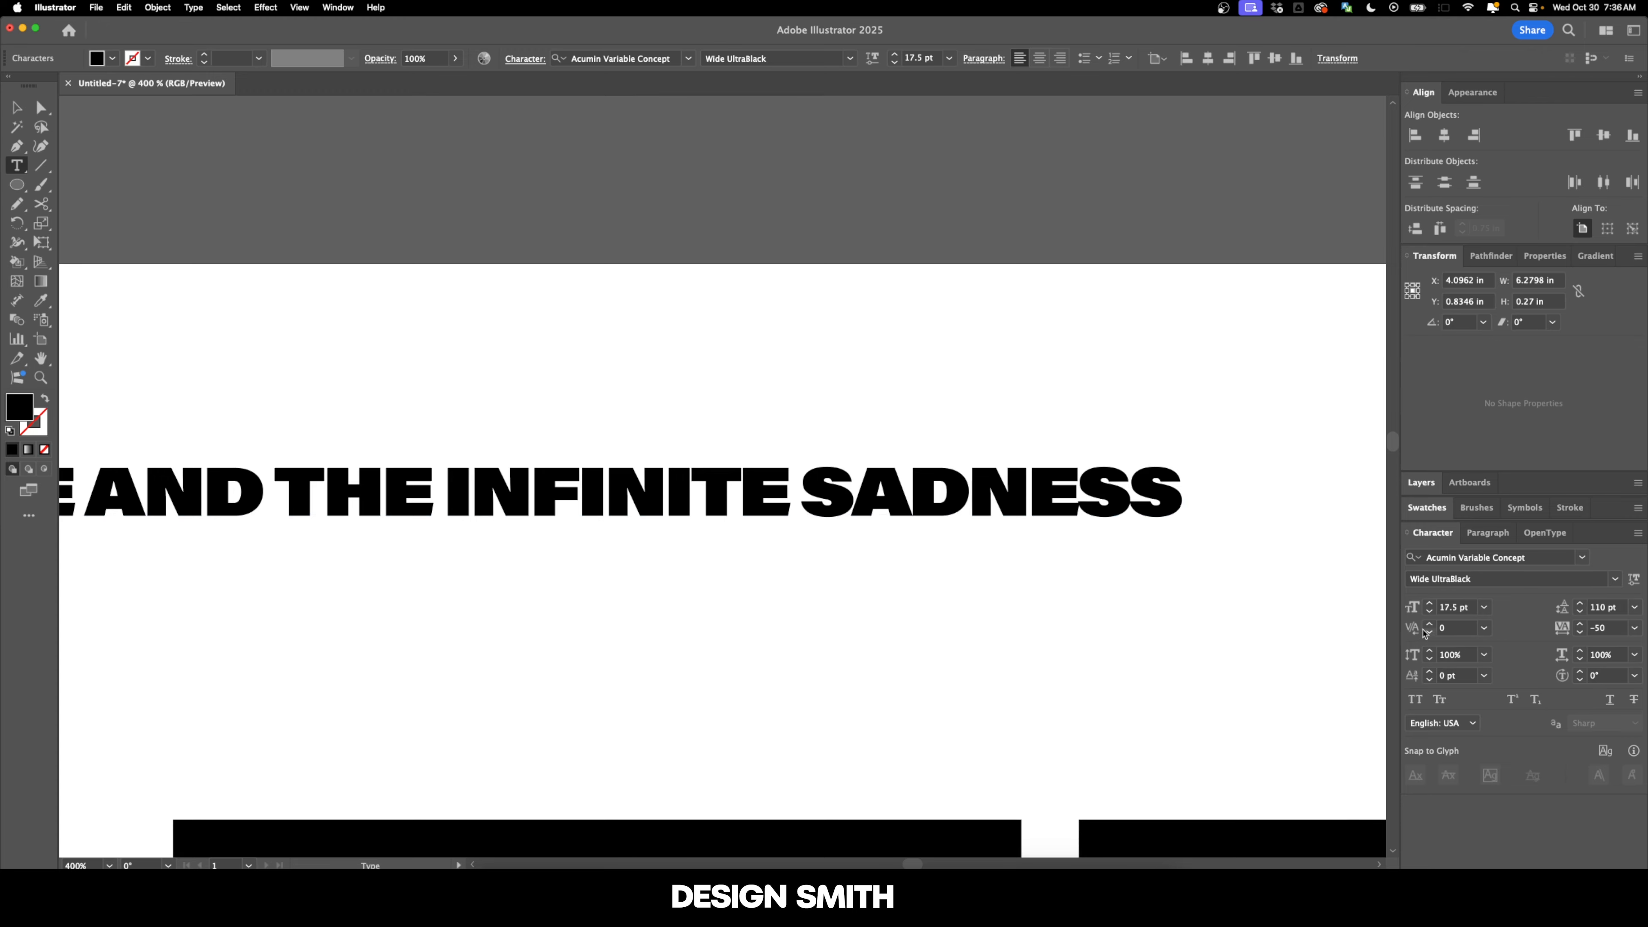
left_click(1452, 628)
type("10")
key("Return")
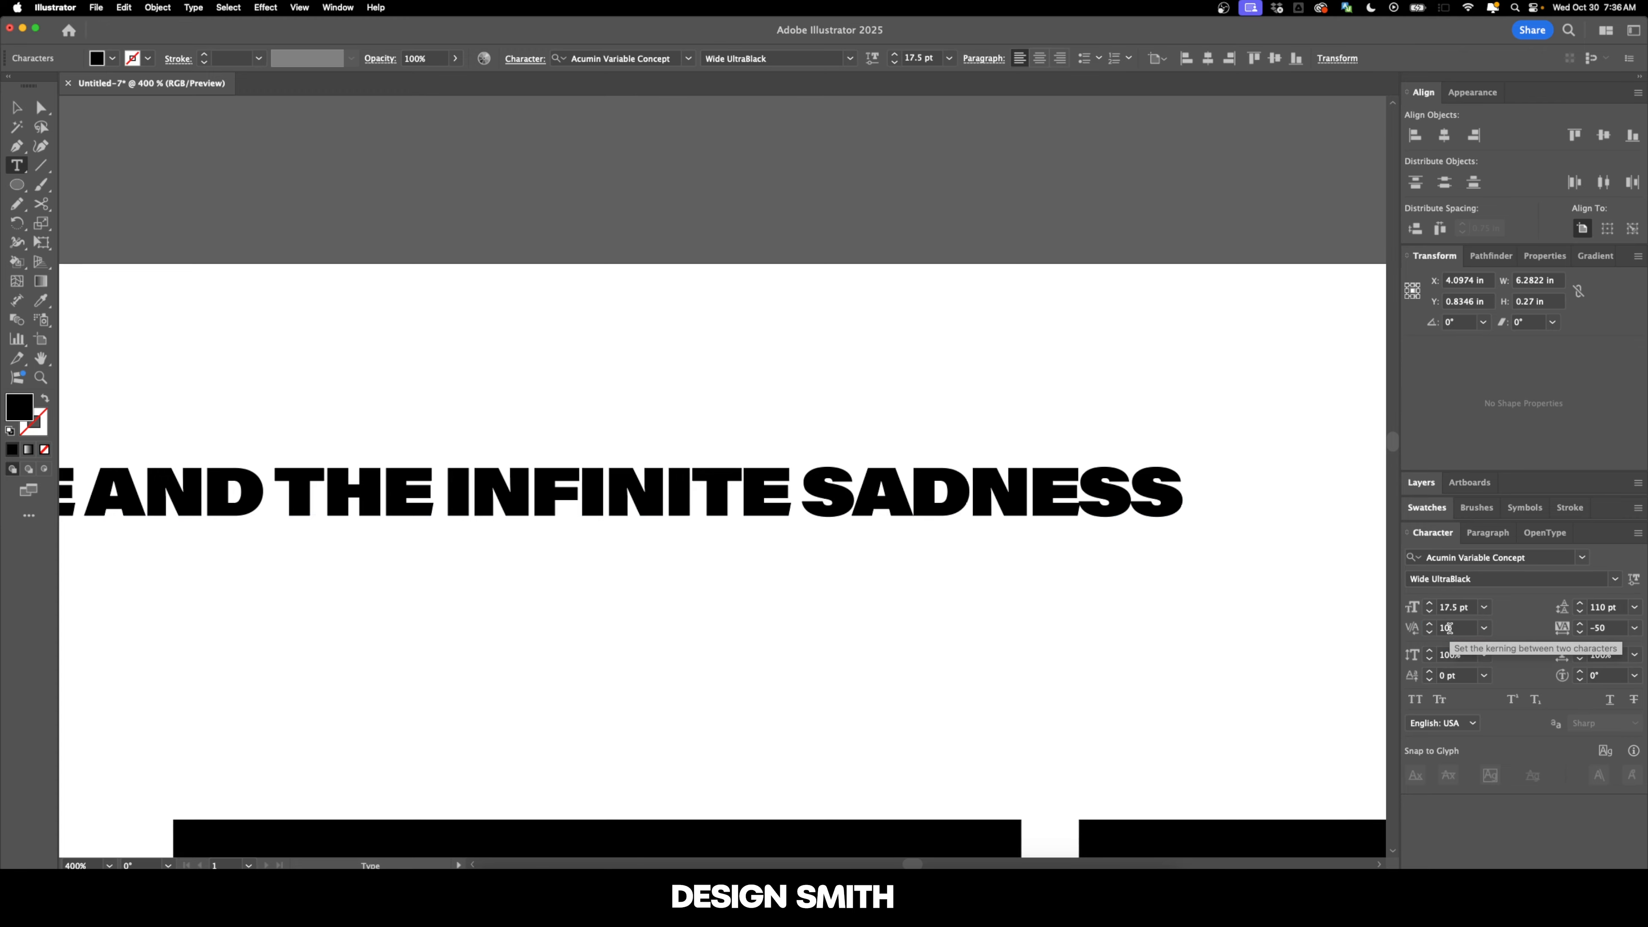
key("Escape")
Set the kerning between the A and D in the album caption's word SADNESS to 10
scroll(1064, 553, "right", 3)
key("t")
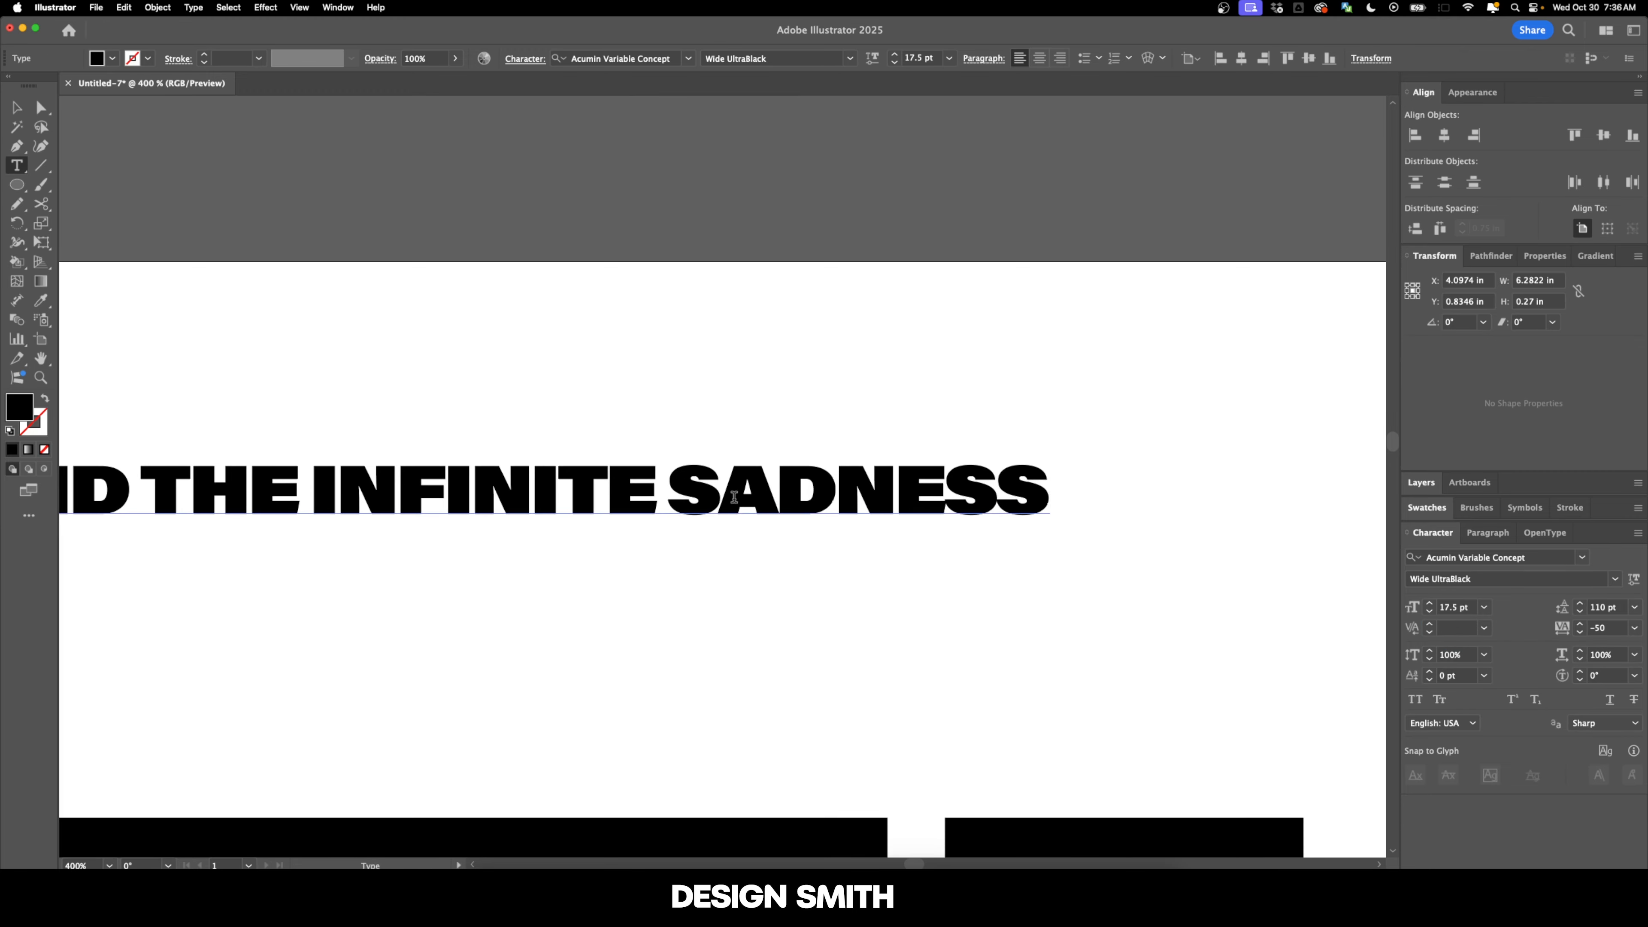
left_click(772, 498)
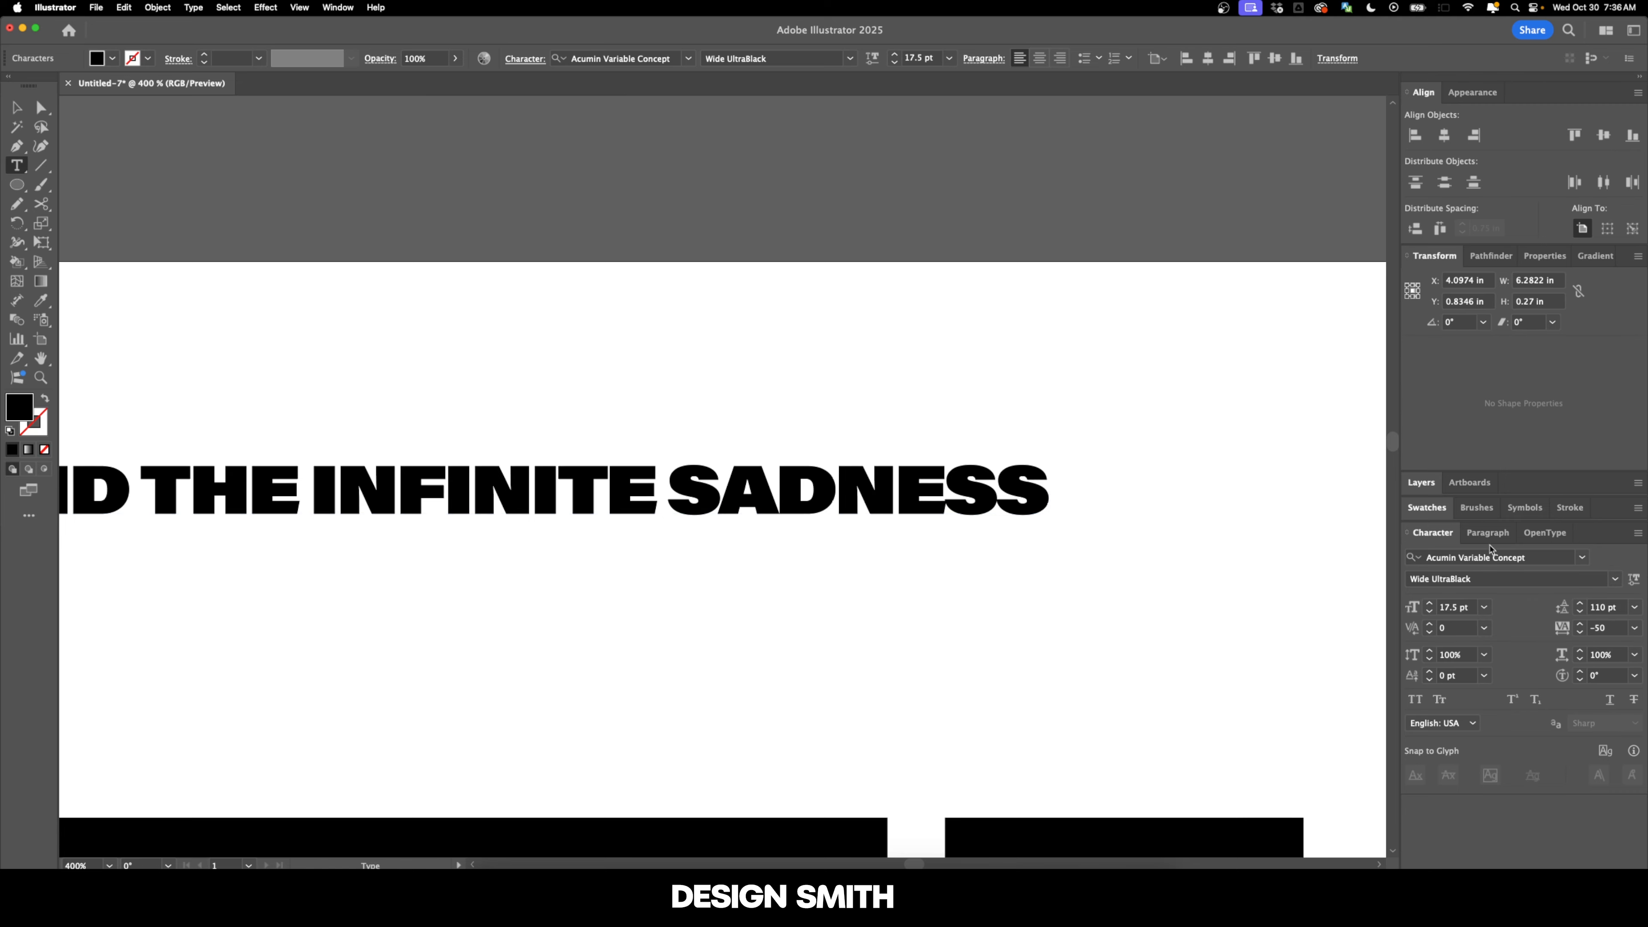
left_click(1460, 628)
type("10")
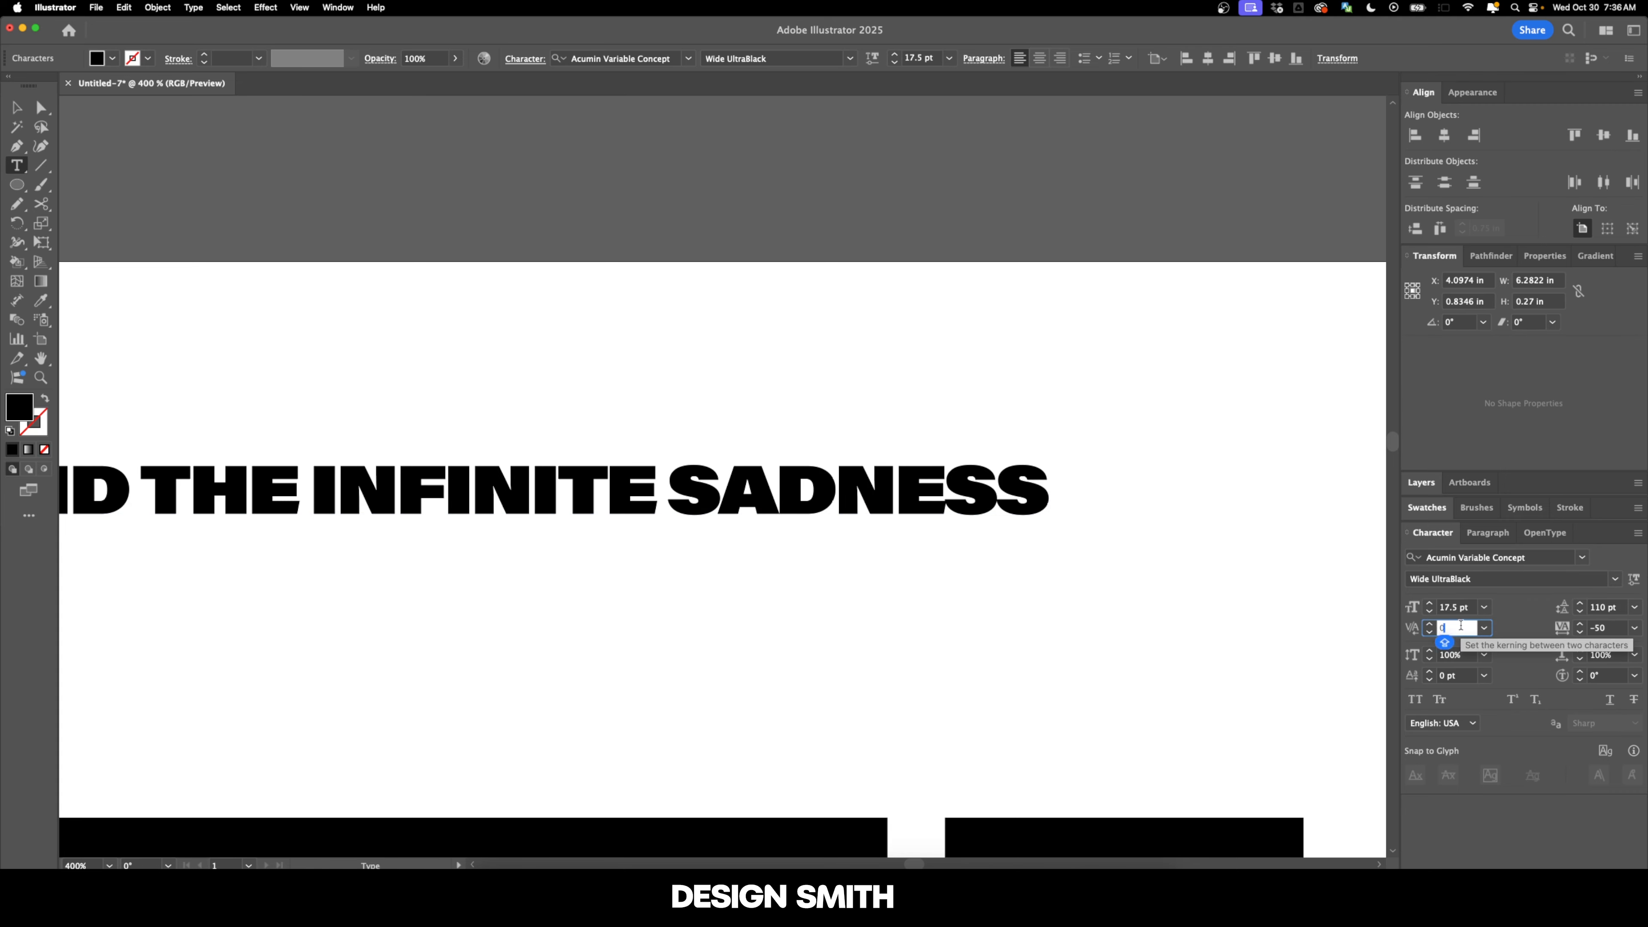
key("Return")
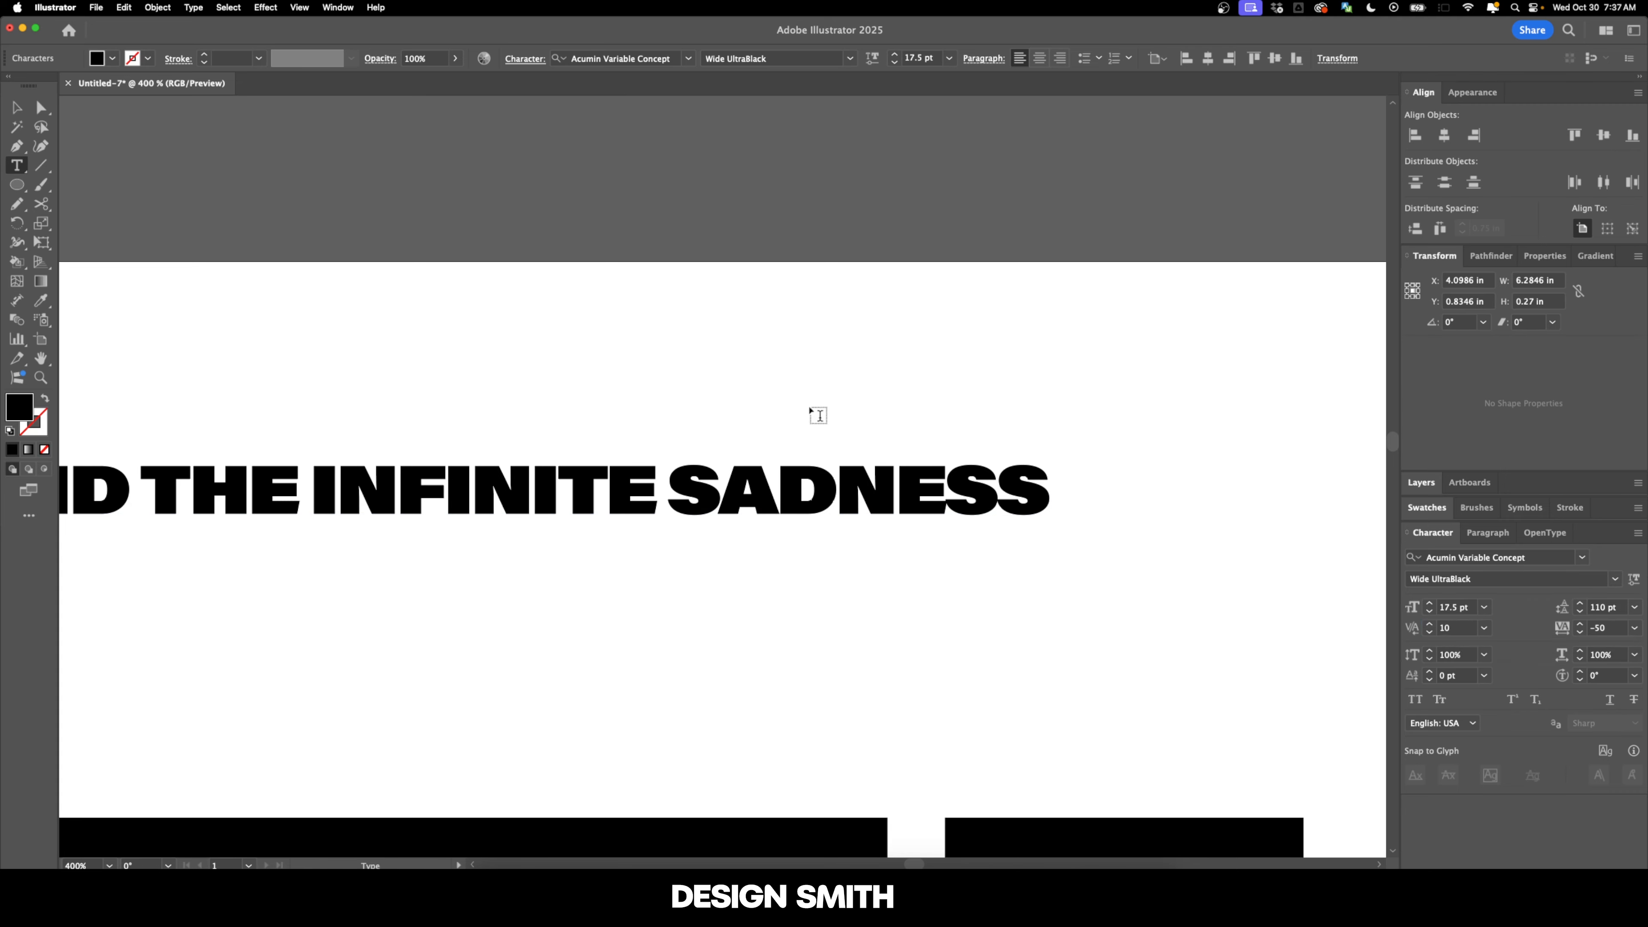
Tighten the kerning between the D and N in the album caption's word SADNESS to -10
left_click(1464, 629)
type("-10")
key("Return")
key("Down")
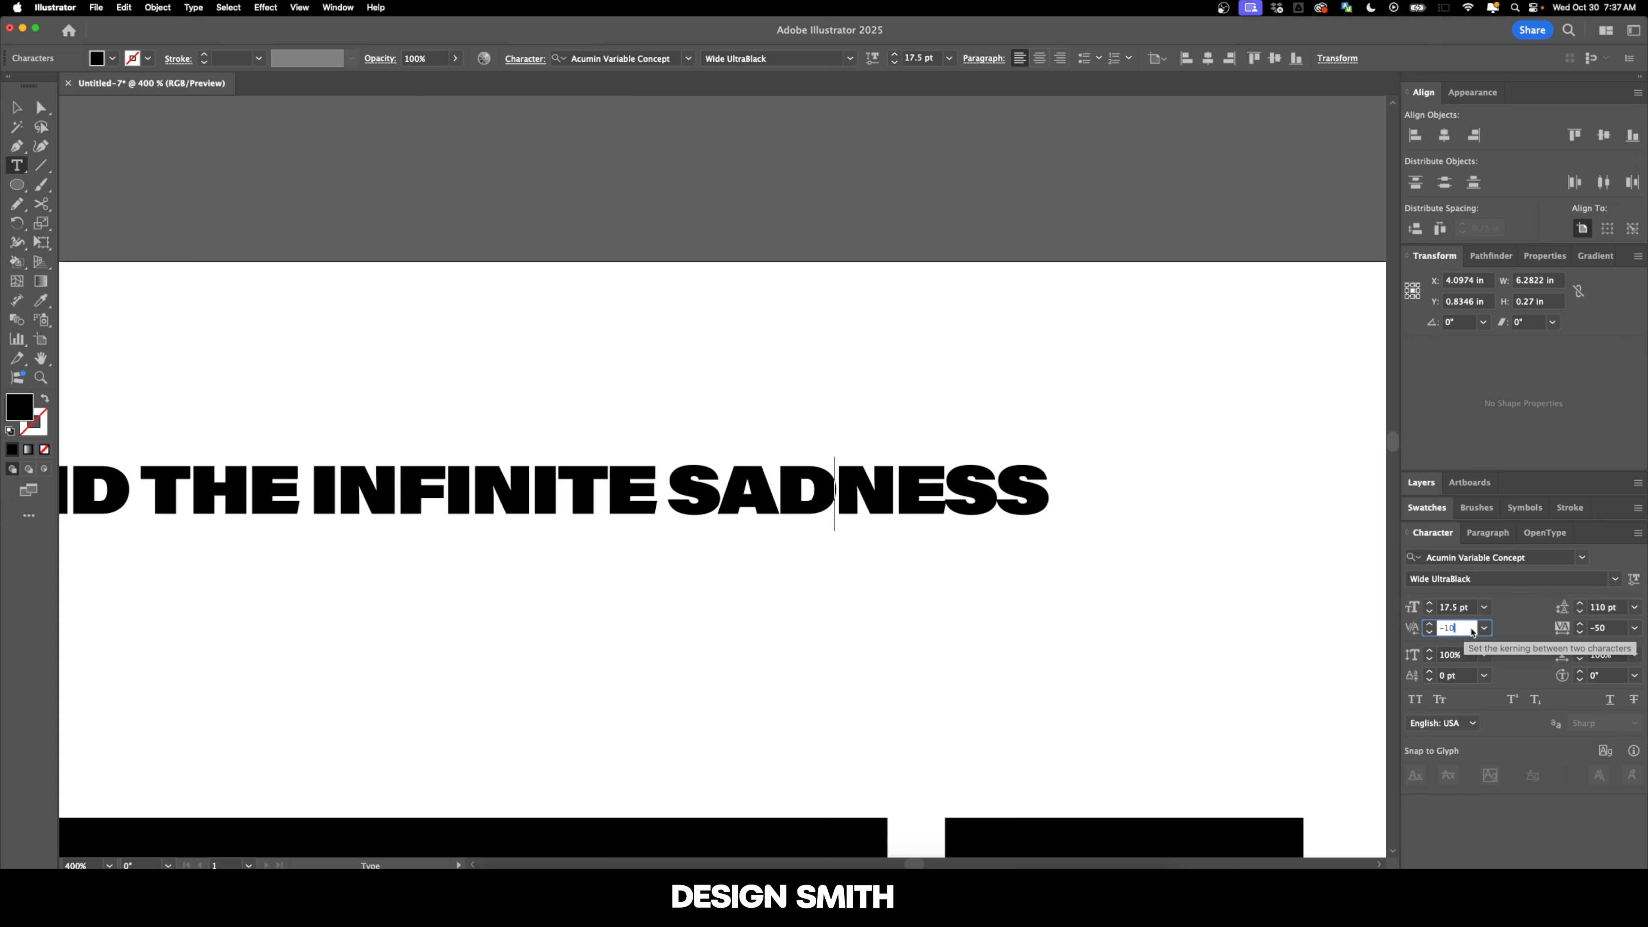
type("0")
key("Return")
Set the kerning between the E and S and between the two final S letters of SADNESS to 30
key("Down")
key("Down")
left_click(1473, 633)
type("30")
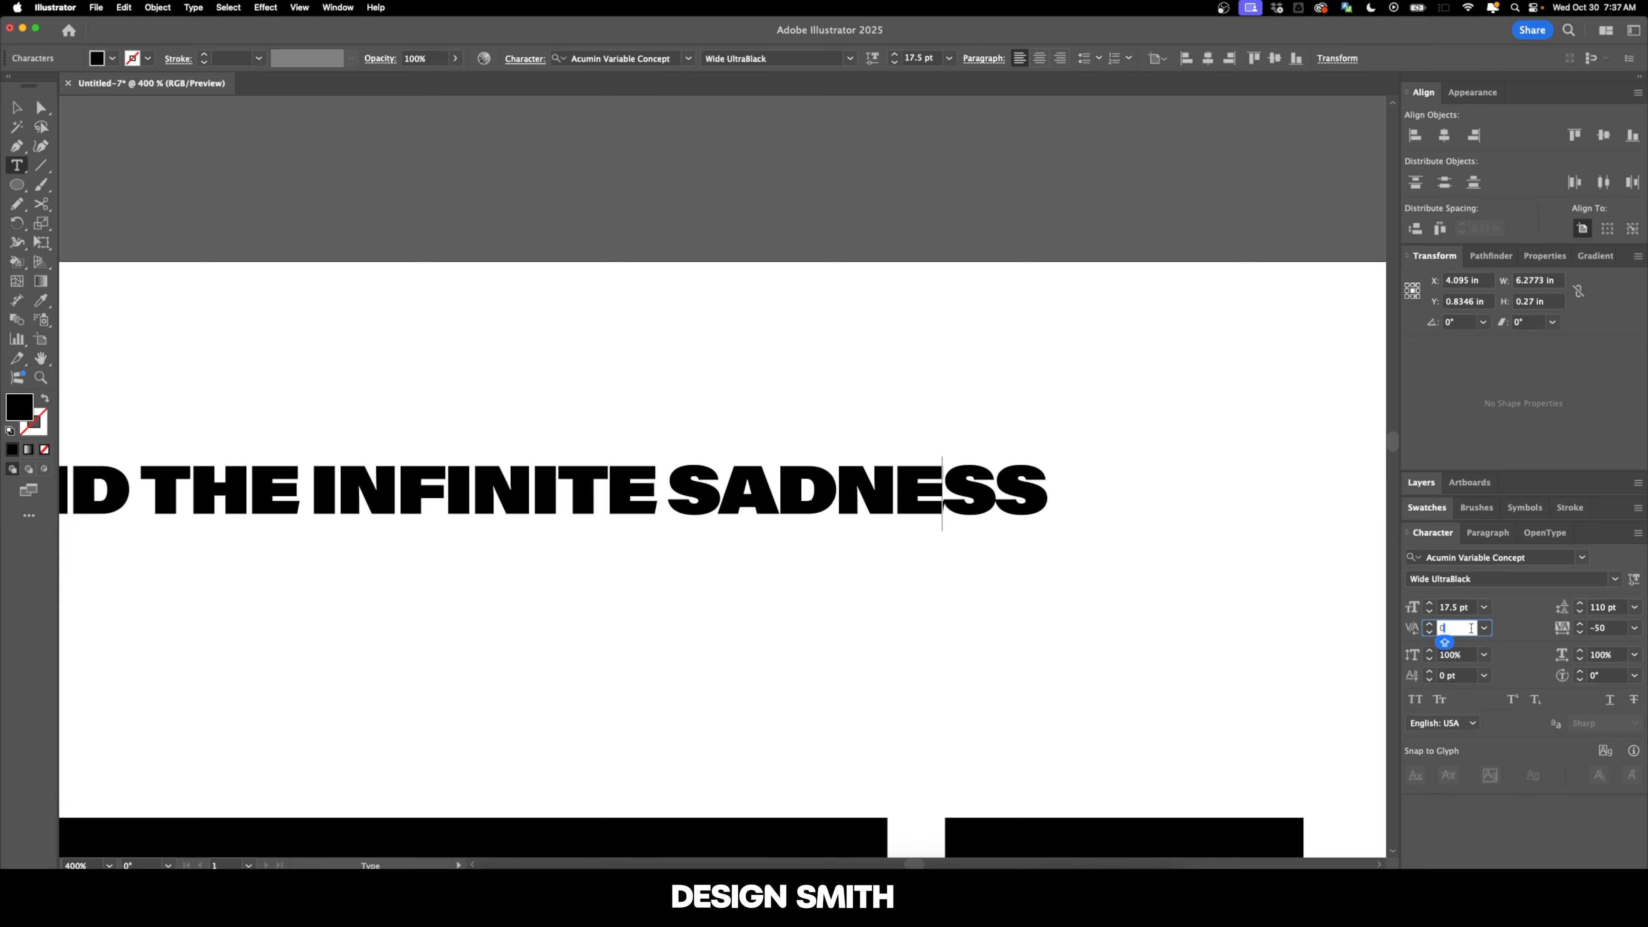
key("Return")
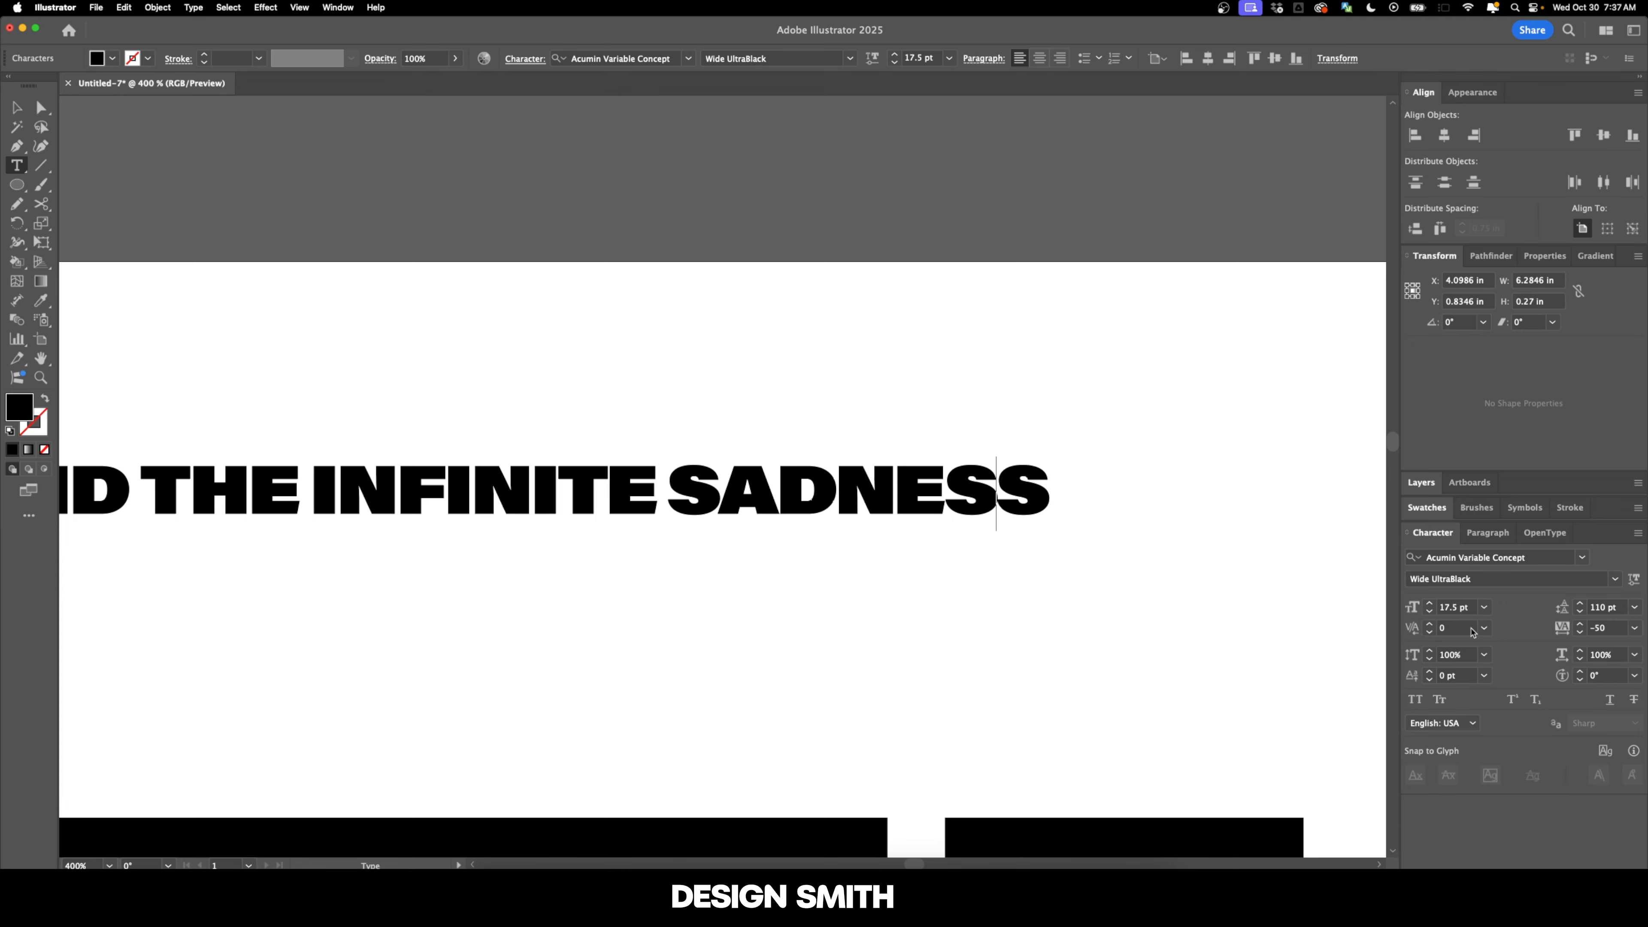
left_click(1473, 633)
type("30")
key("Return")
key("Escape")
In the date caption's word OCTOBER, set the kerning between O and C and between C and T to 10
scroll(1083, 528, "down", 2)
left_click_drag(1151, 556, 890, 489)
scroll(1038, 522, "down", 2)
left_click_drag(1168, 481, 769, 527)
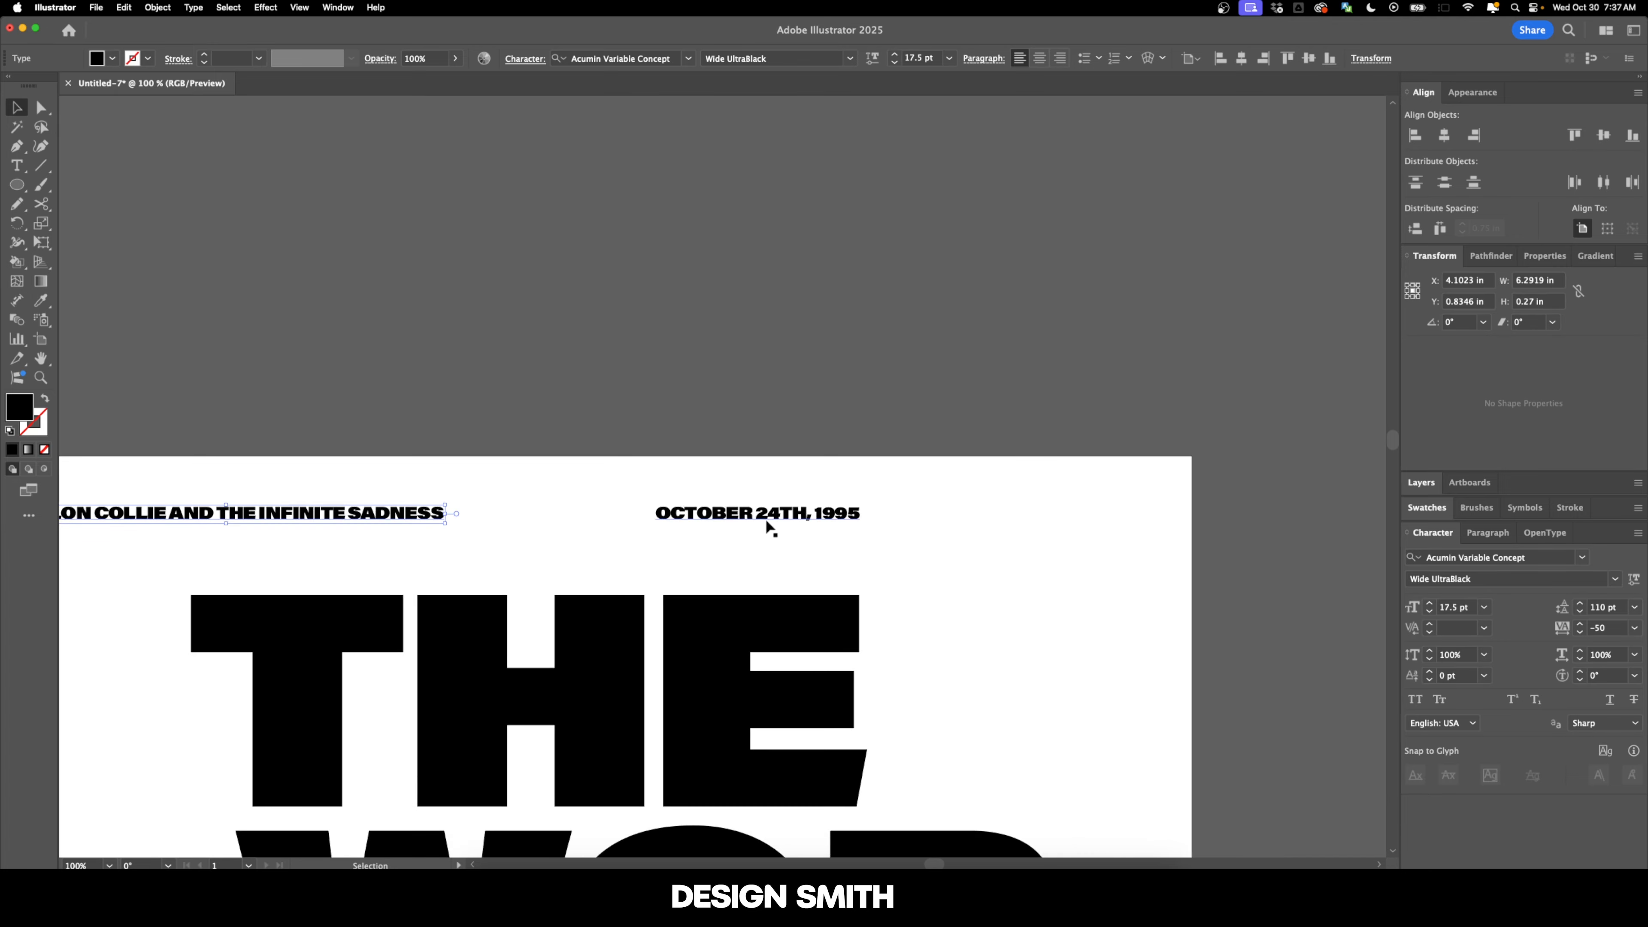
scroll(767, 523, "up", 4)
key("t")
left_click(743, 491)
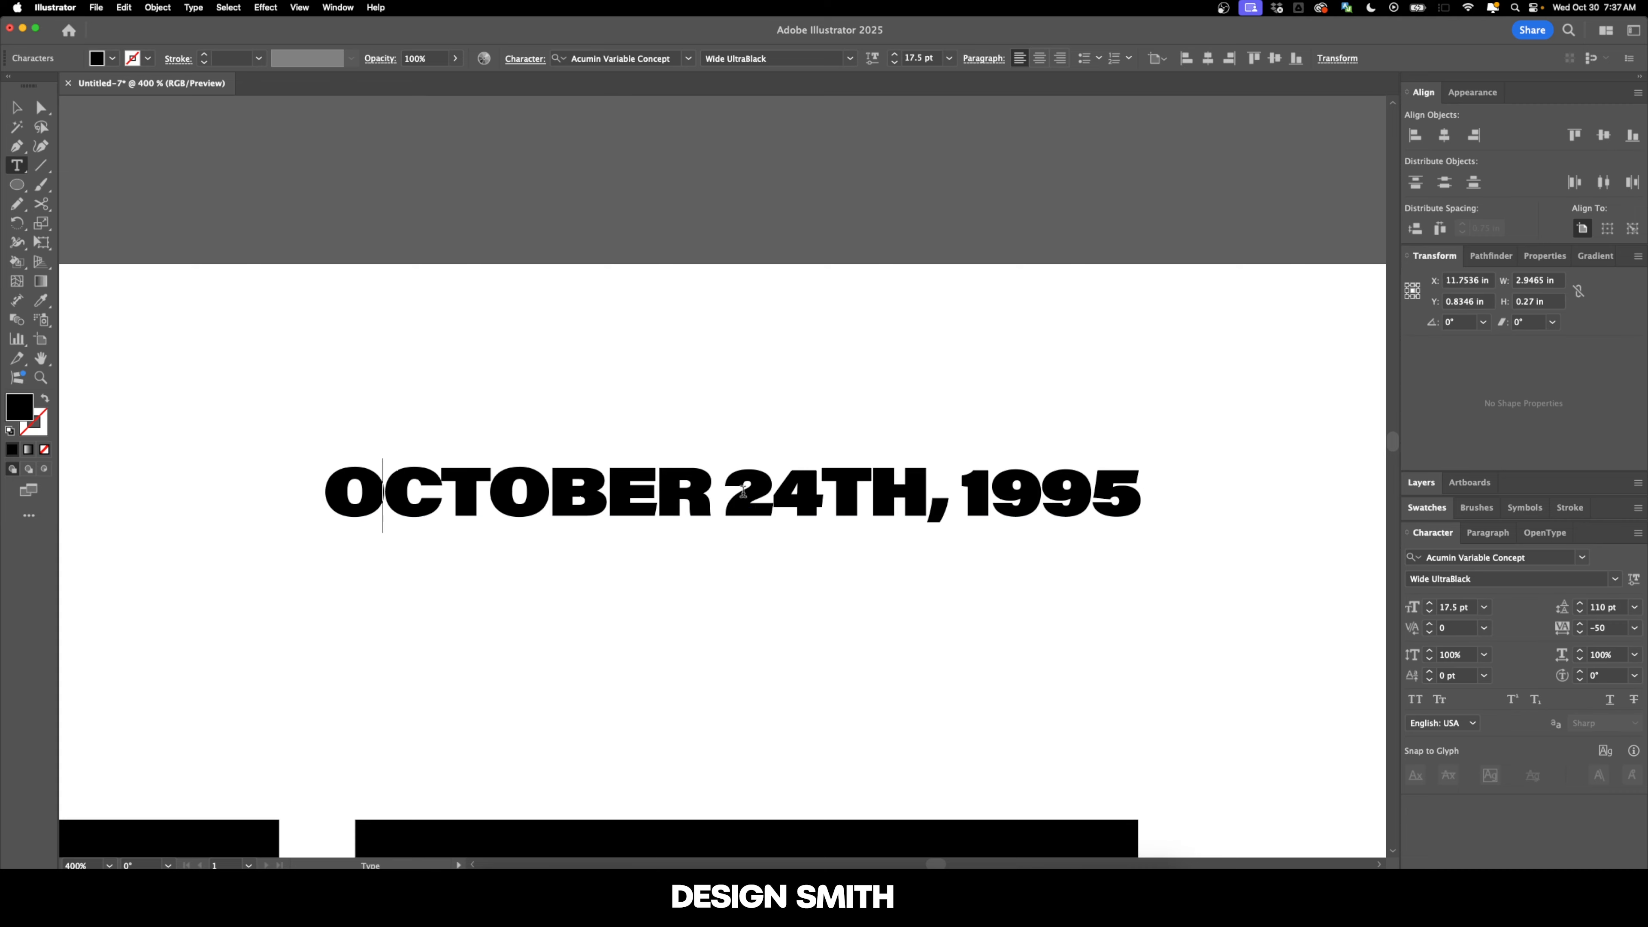
left_click(1459, 628)
type("10")
key("Return")
key("alt+Right")
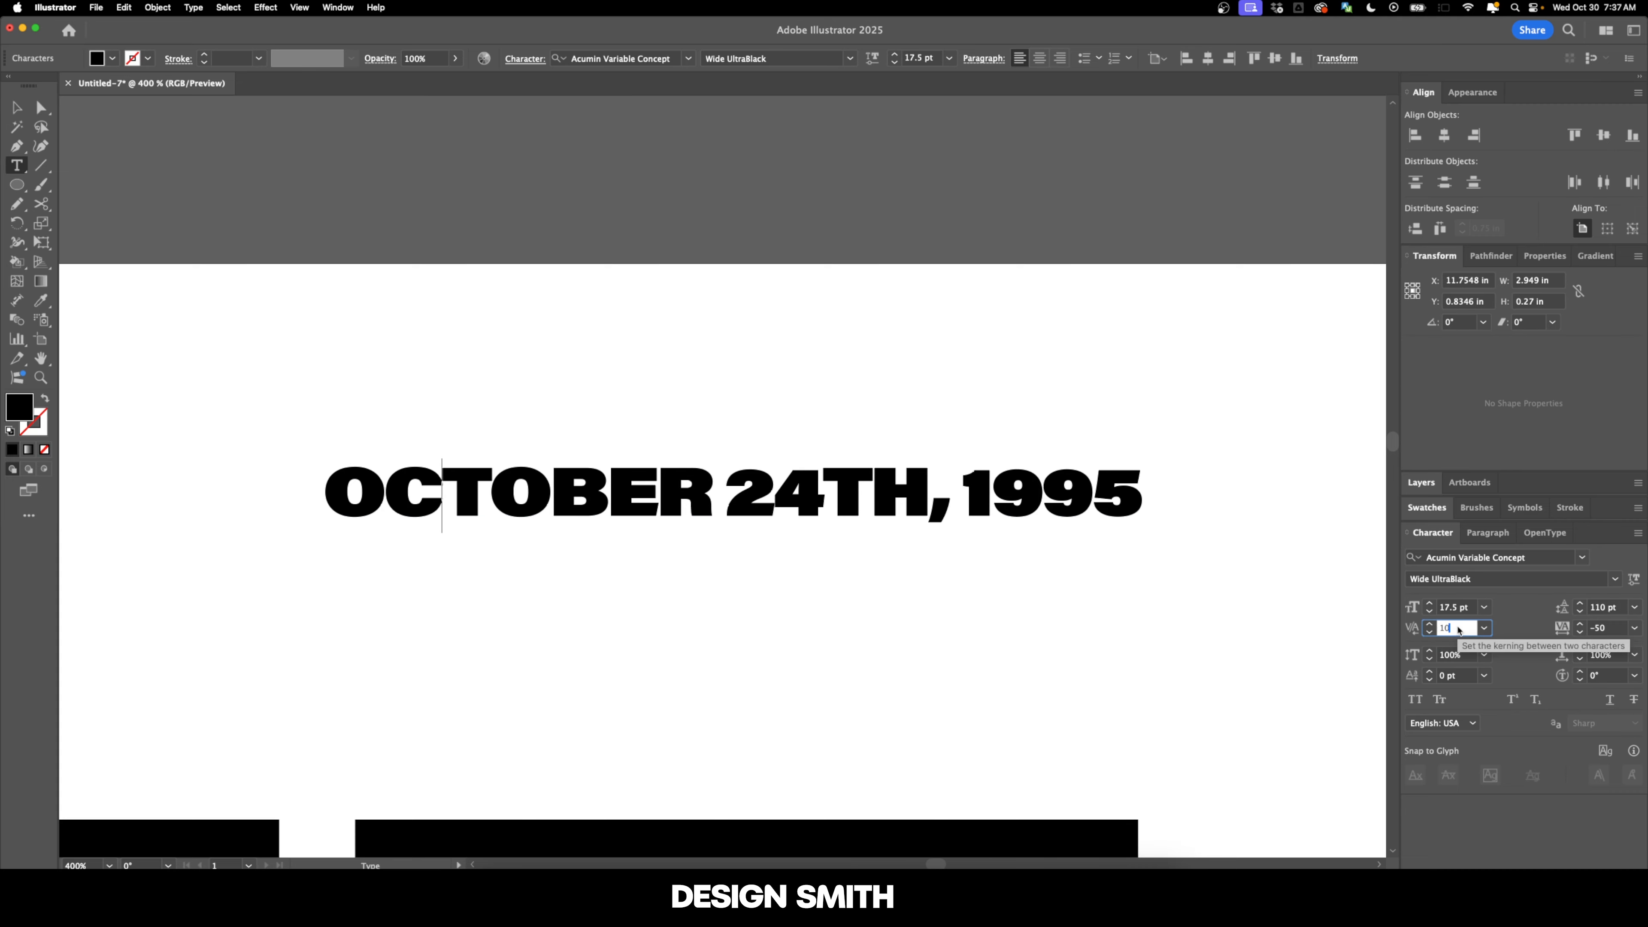
key("Right")
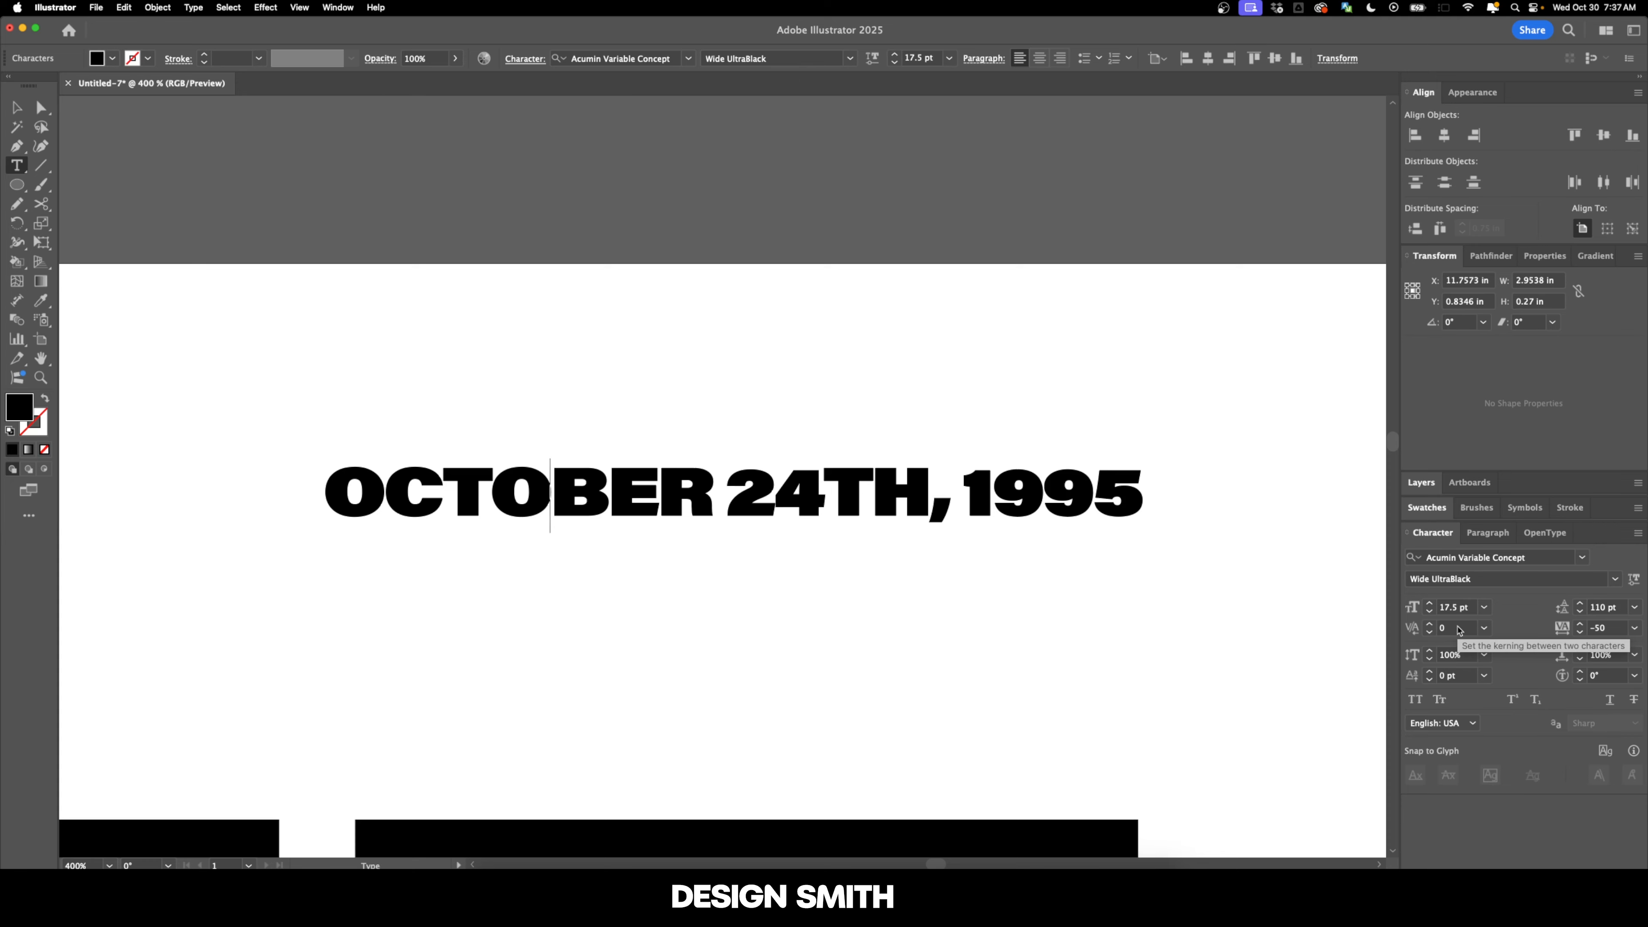
Set the kerning between the 2 and 4 in the date caption to 20
key("Right")
key("Right")
key("Right")
key("Right")
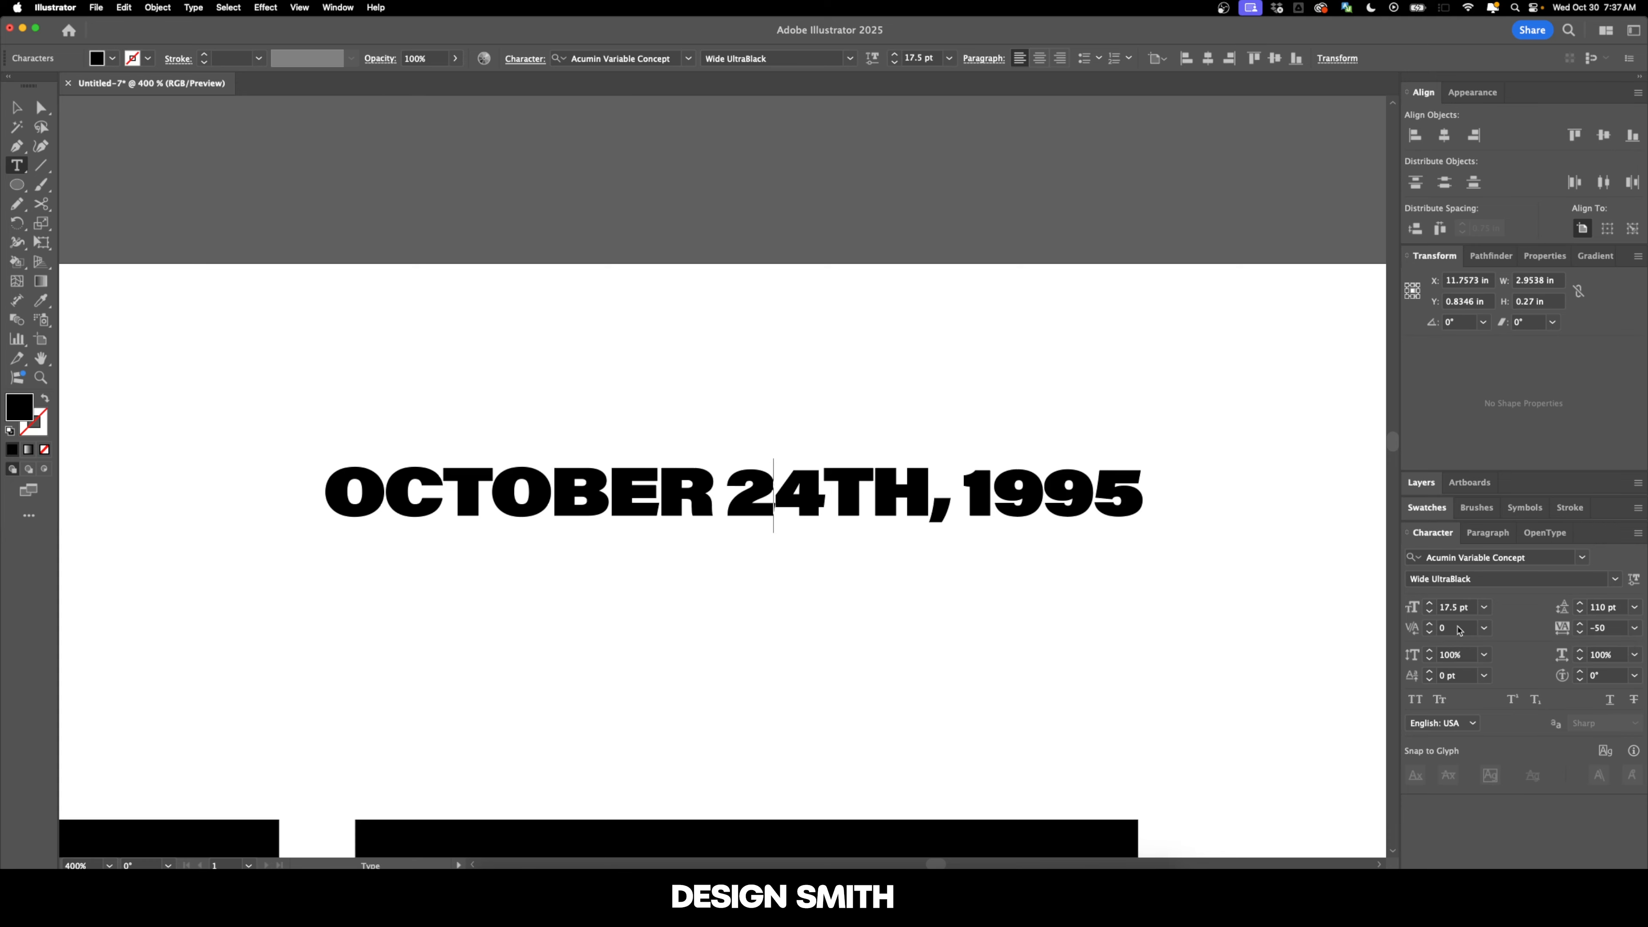
left_click(1459, 628)
type("20")
key("Return")
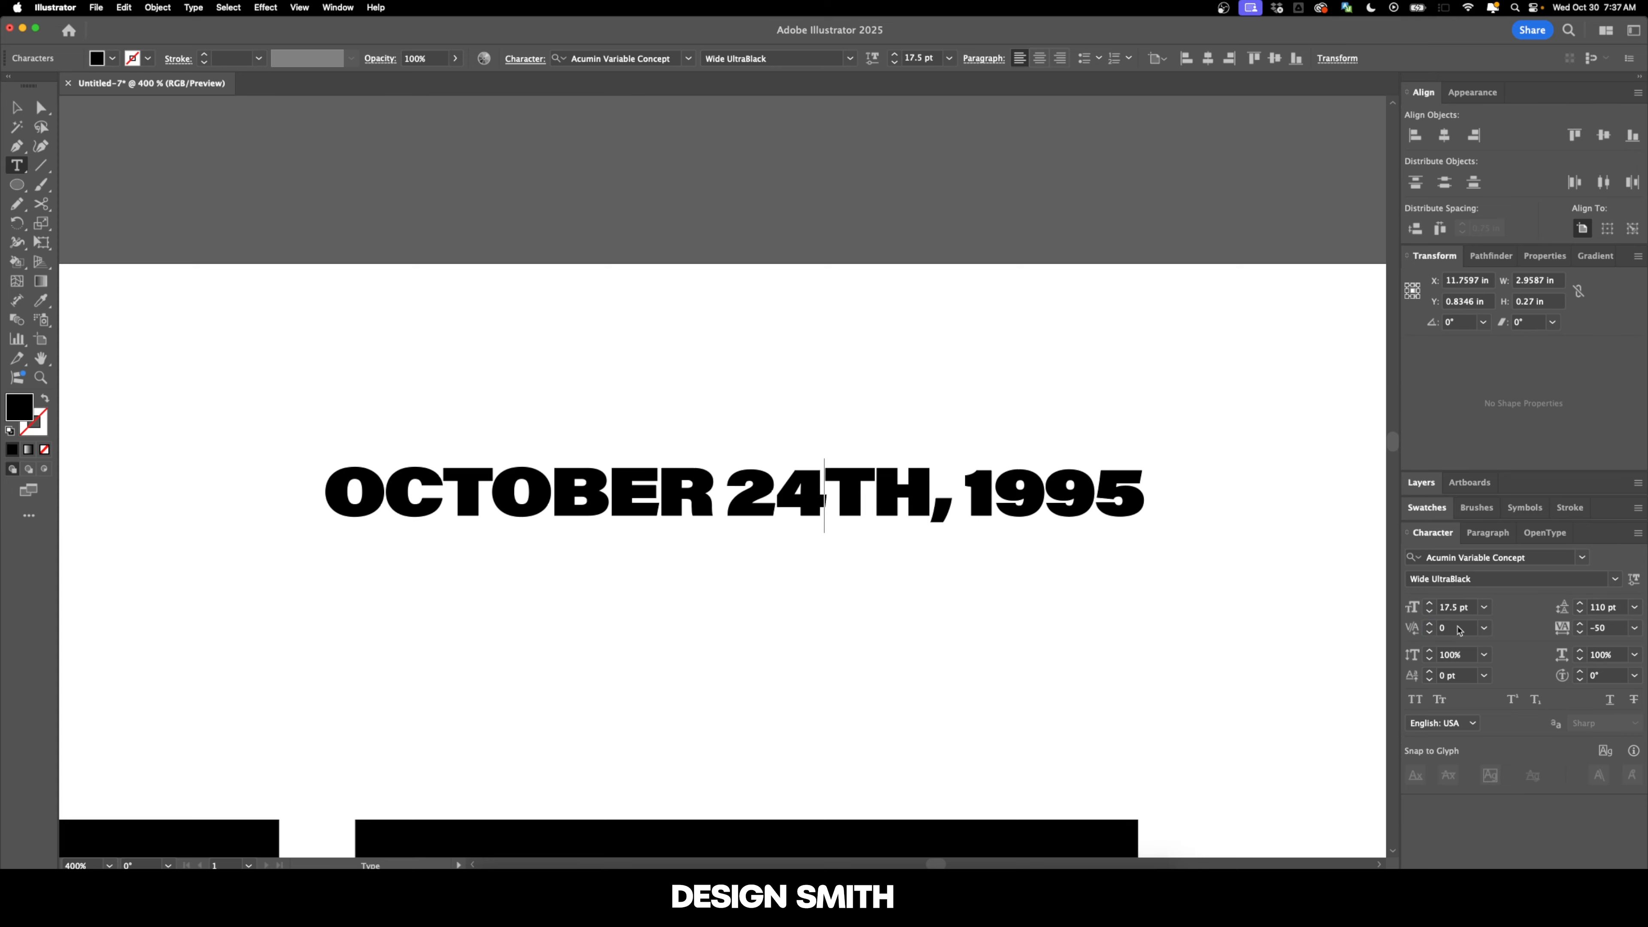
Replace the uppercase TH after 24 in the date caption with lowercase th and select those two letters
key("End")
key("Left")
key("Left")
key("Left")
key("Left")
key("shift+Left")
key("shift+Left")
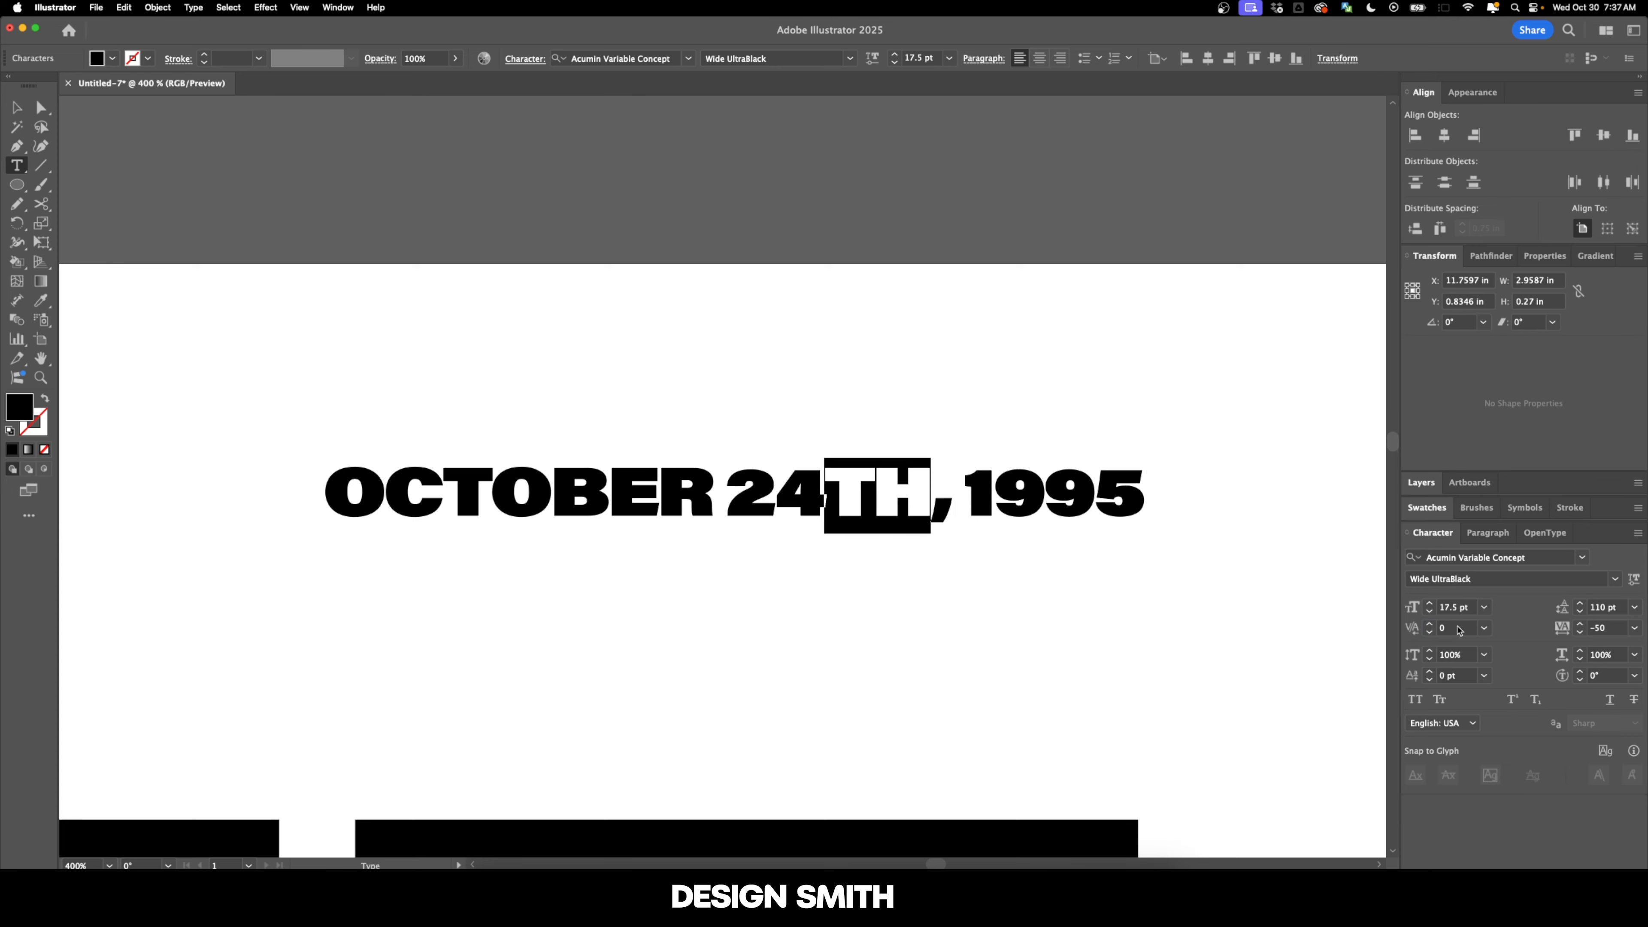
type("th")
key("shift+Left")
key("shift+Left")
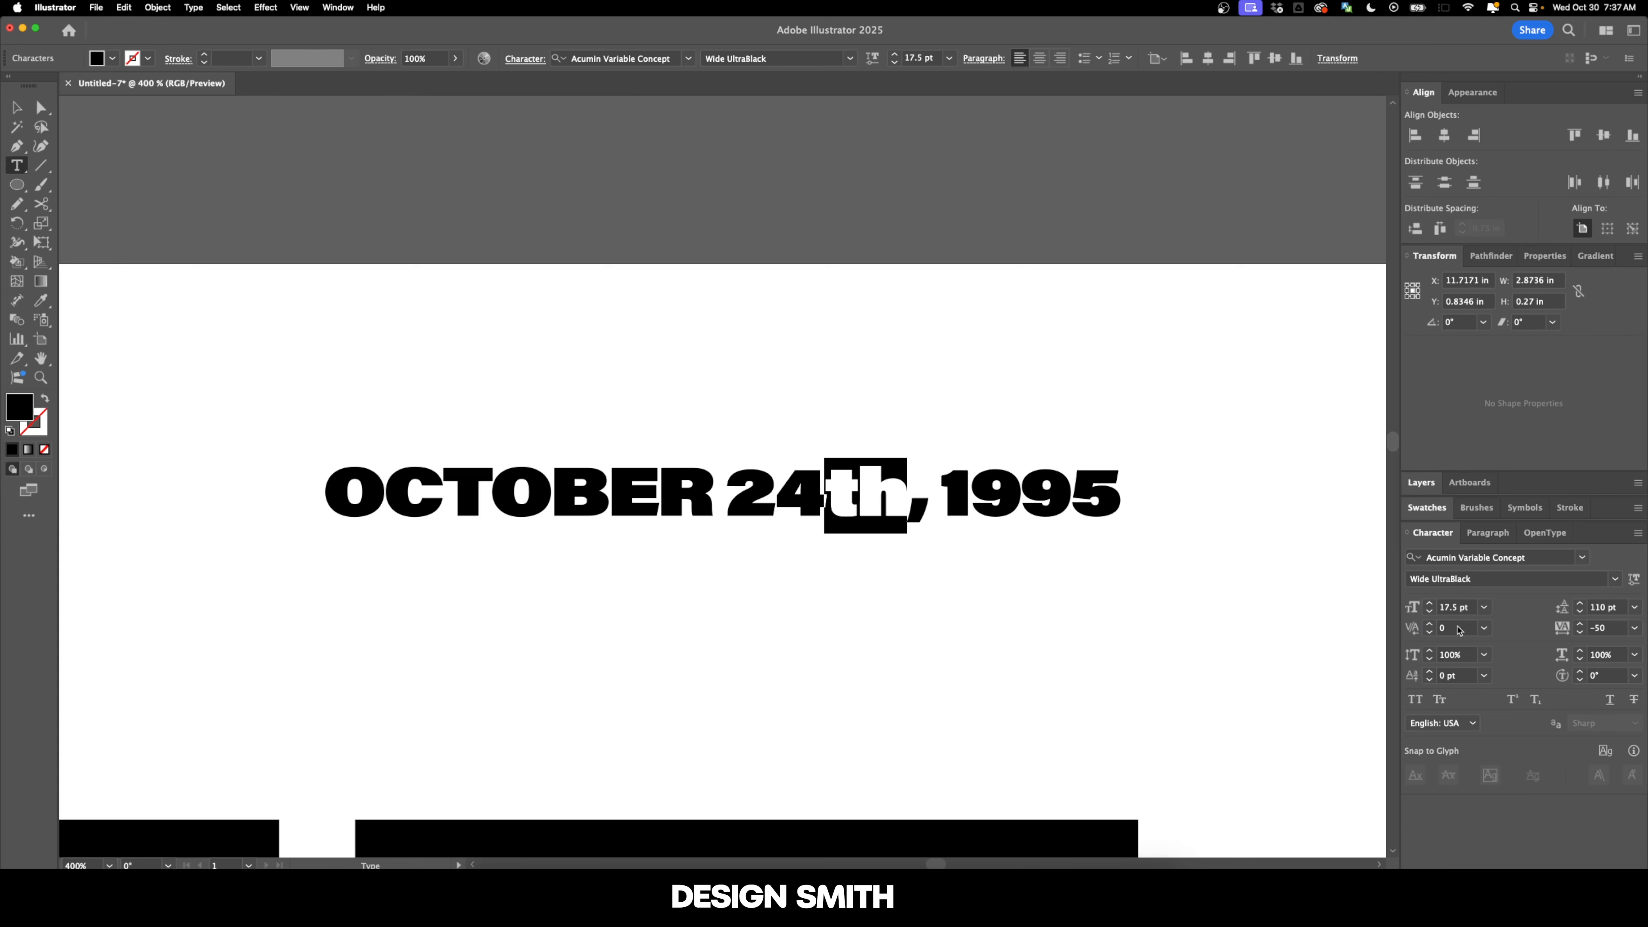
Format the th after 24 in the date caption as superscript small caps with an underline
left_click(1514, 703)
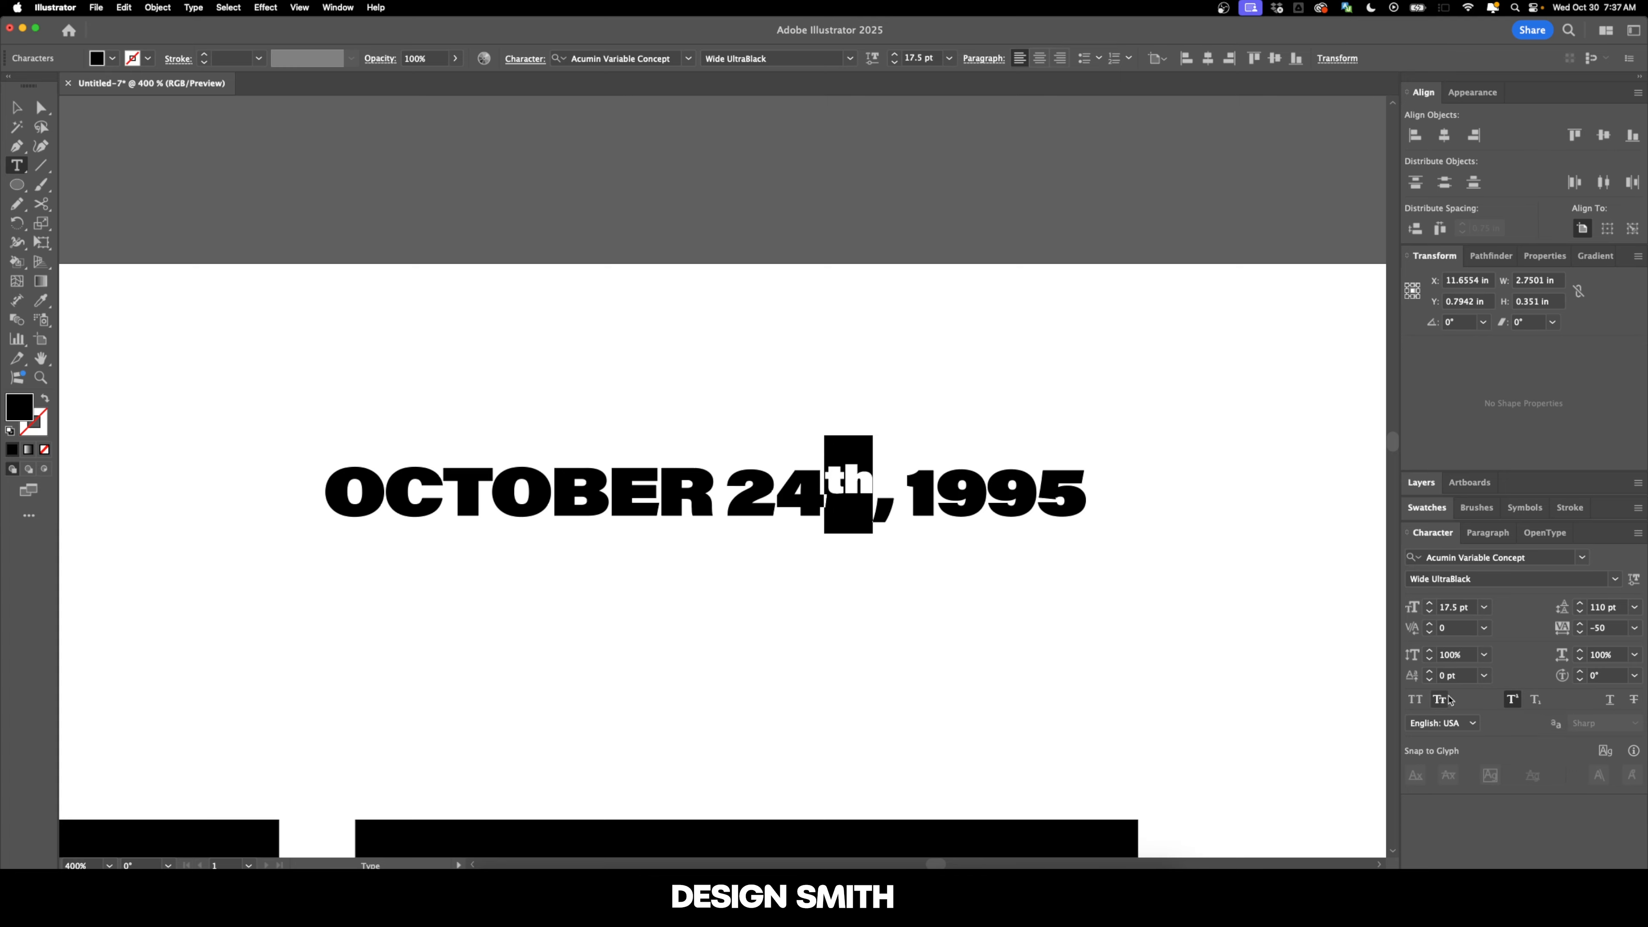
left_click(1439, 698)
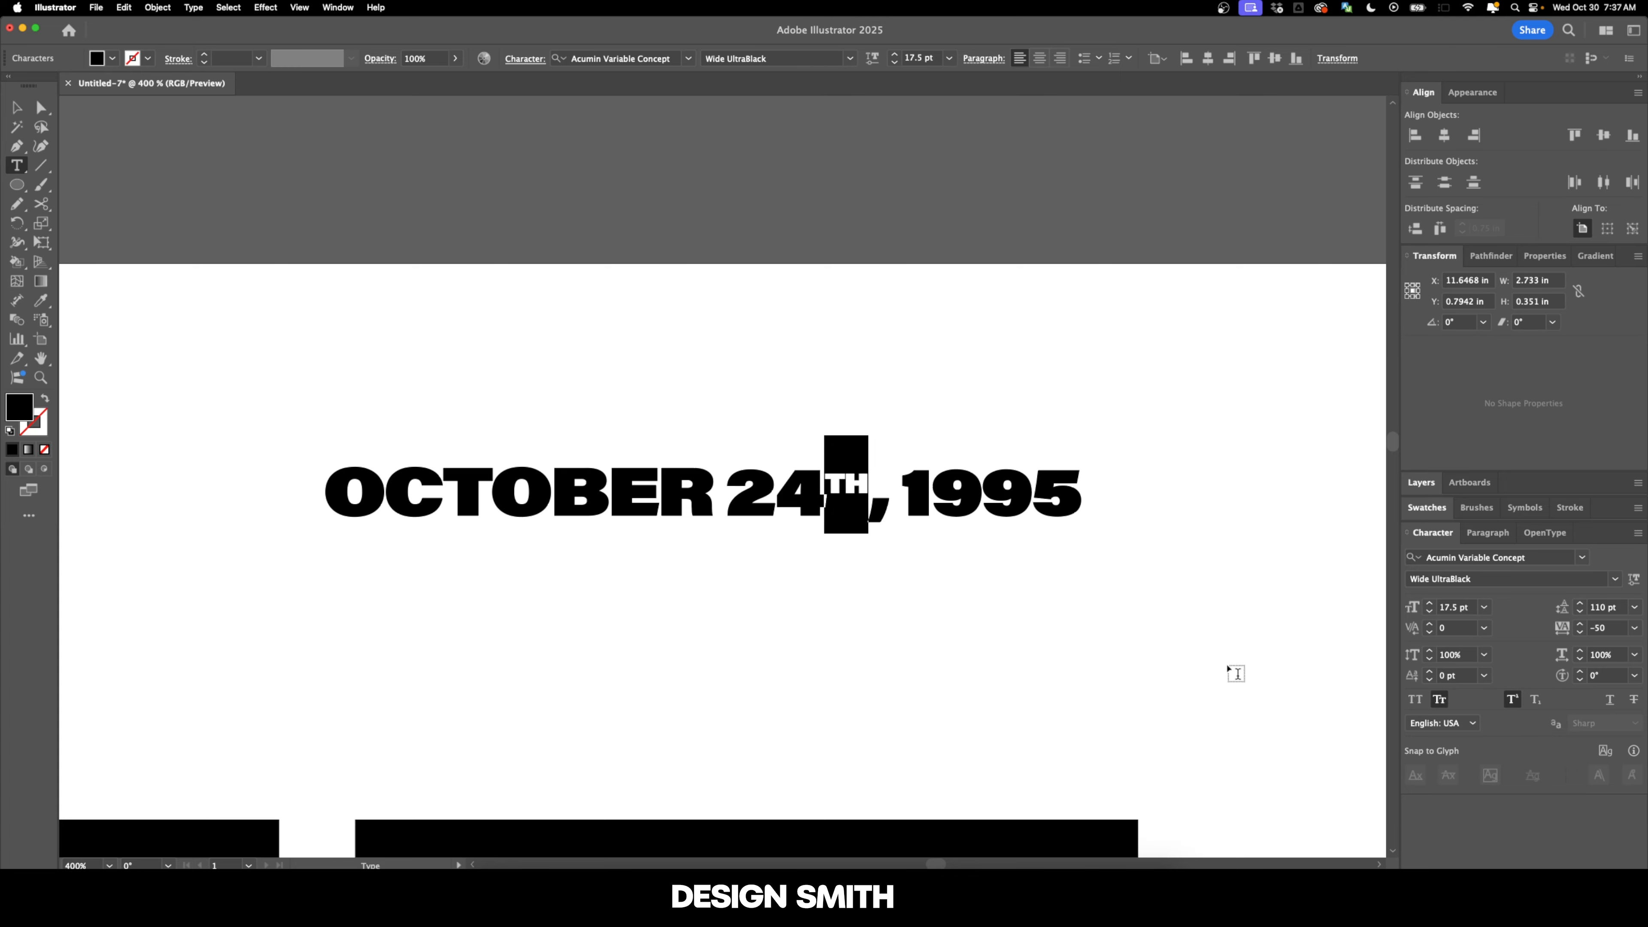
left_click(1616, 704)
key("Escape")
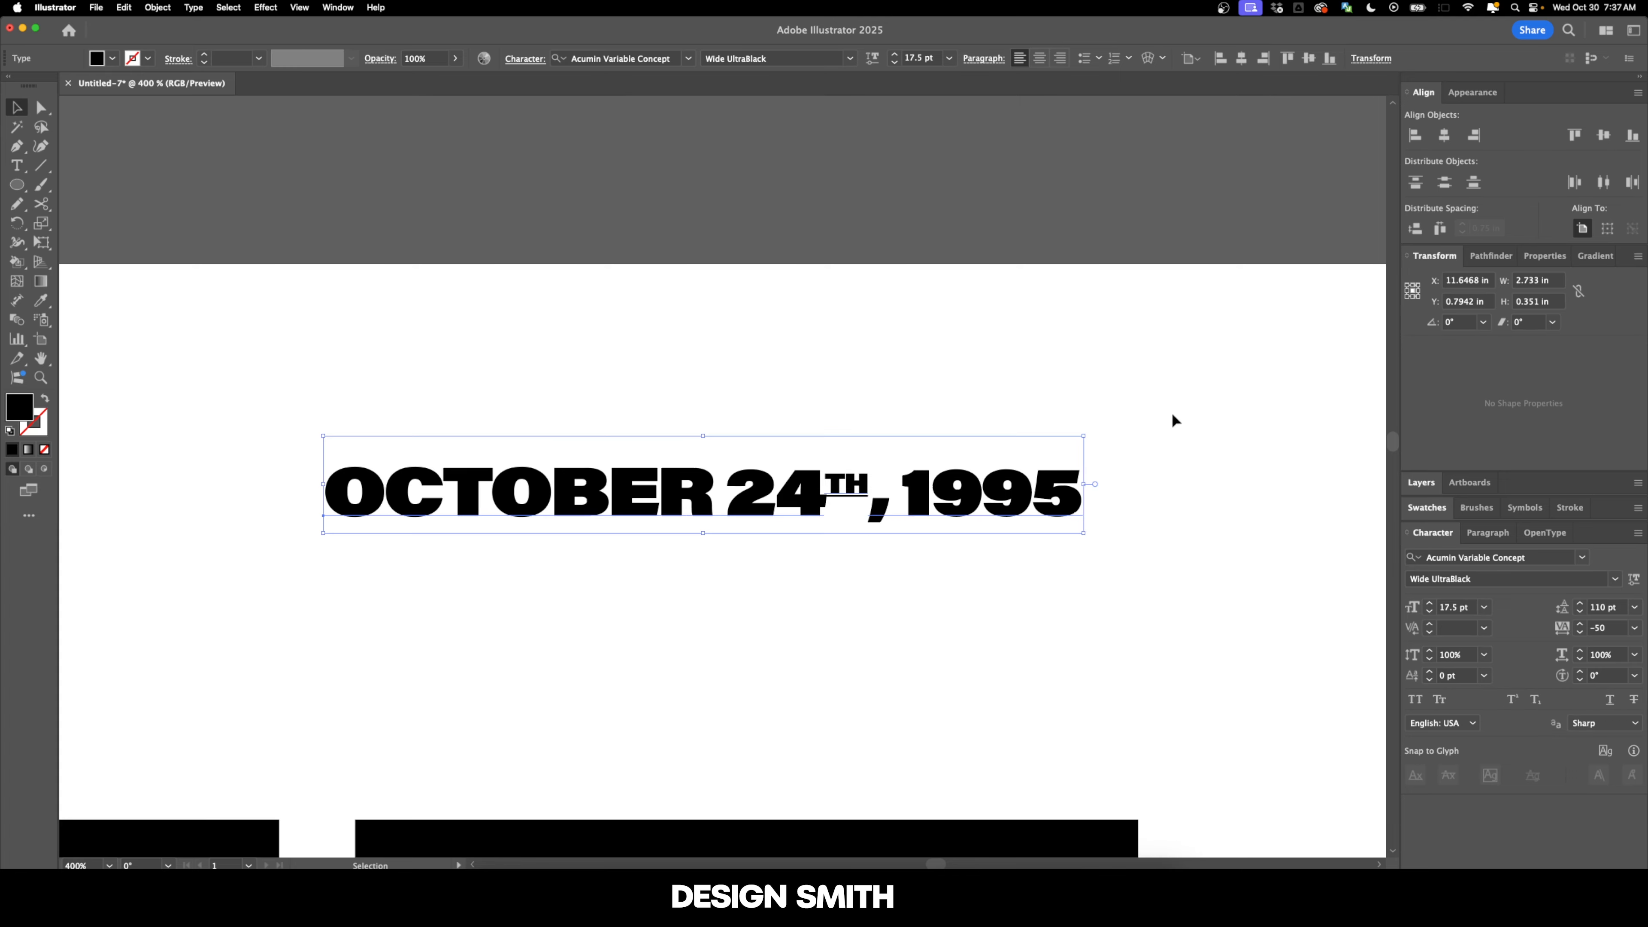
left_click(1177, 379)
Set the kerning between the 4 and the superscript TH in the date caption to 60
scroll(1101, 421, "right", 2)
double_click(780, 503)
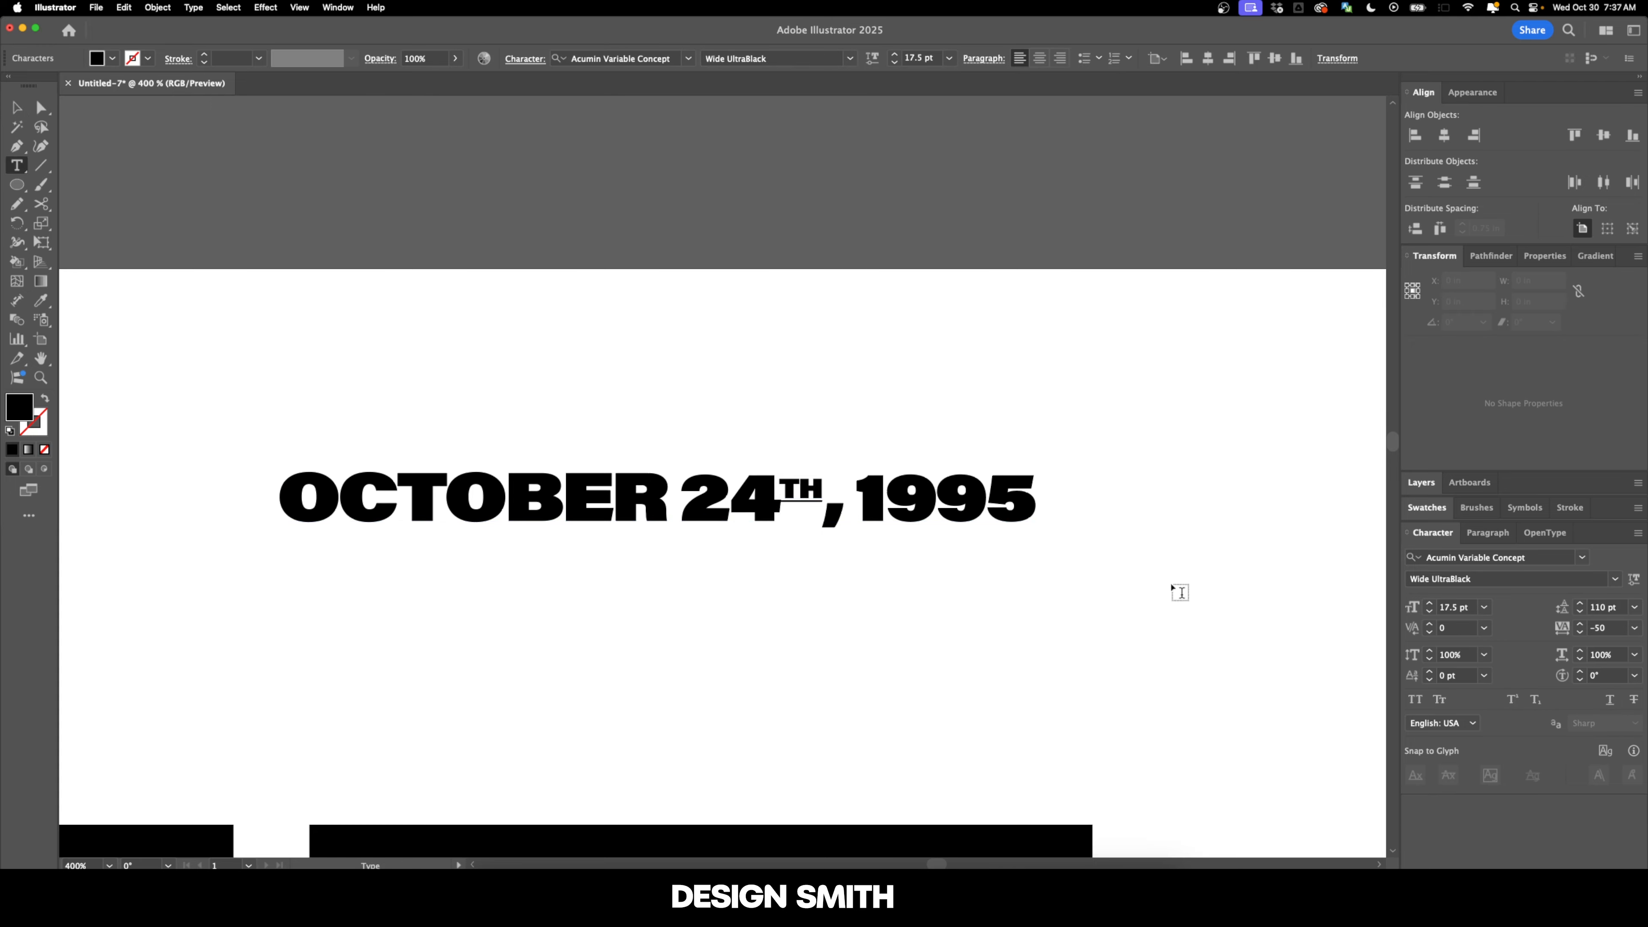
left_click(1463, 627)
type("60")
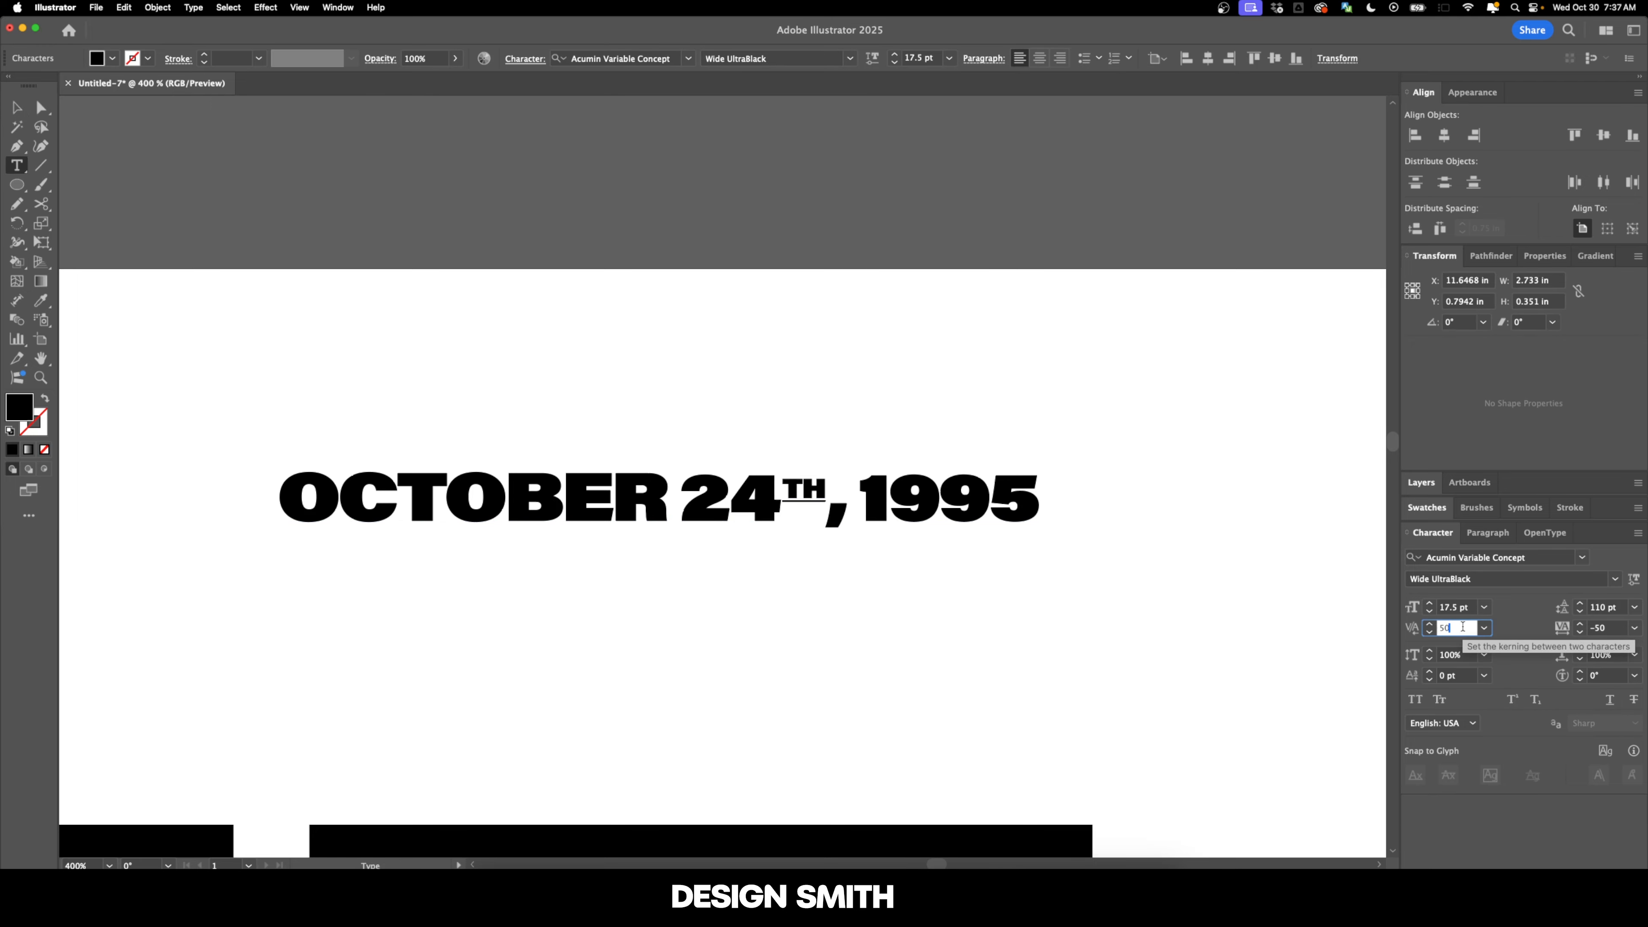
key("Return")
key("Escape")
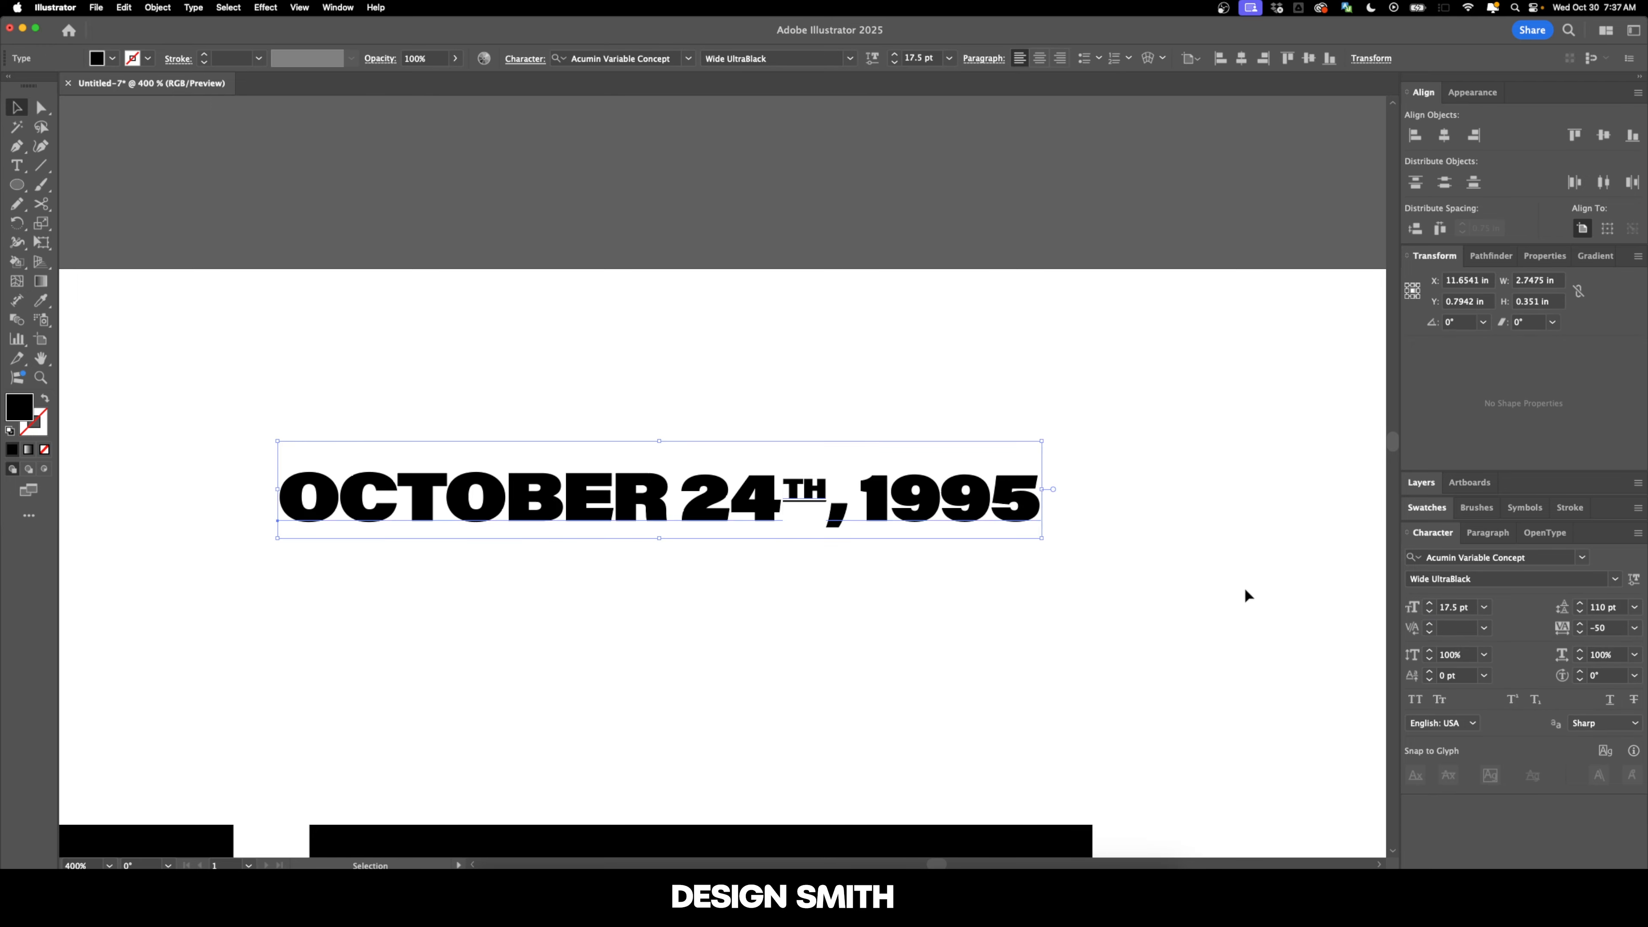
Right-align the date caption's text and move the caption back to the right, above the E of THE
scroll(1180, 571, "right", 3)
left_click(1059, 58)
scroll(1059, 294, "down", 2)
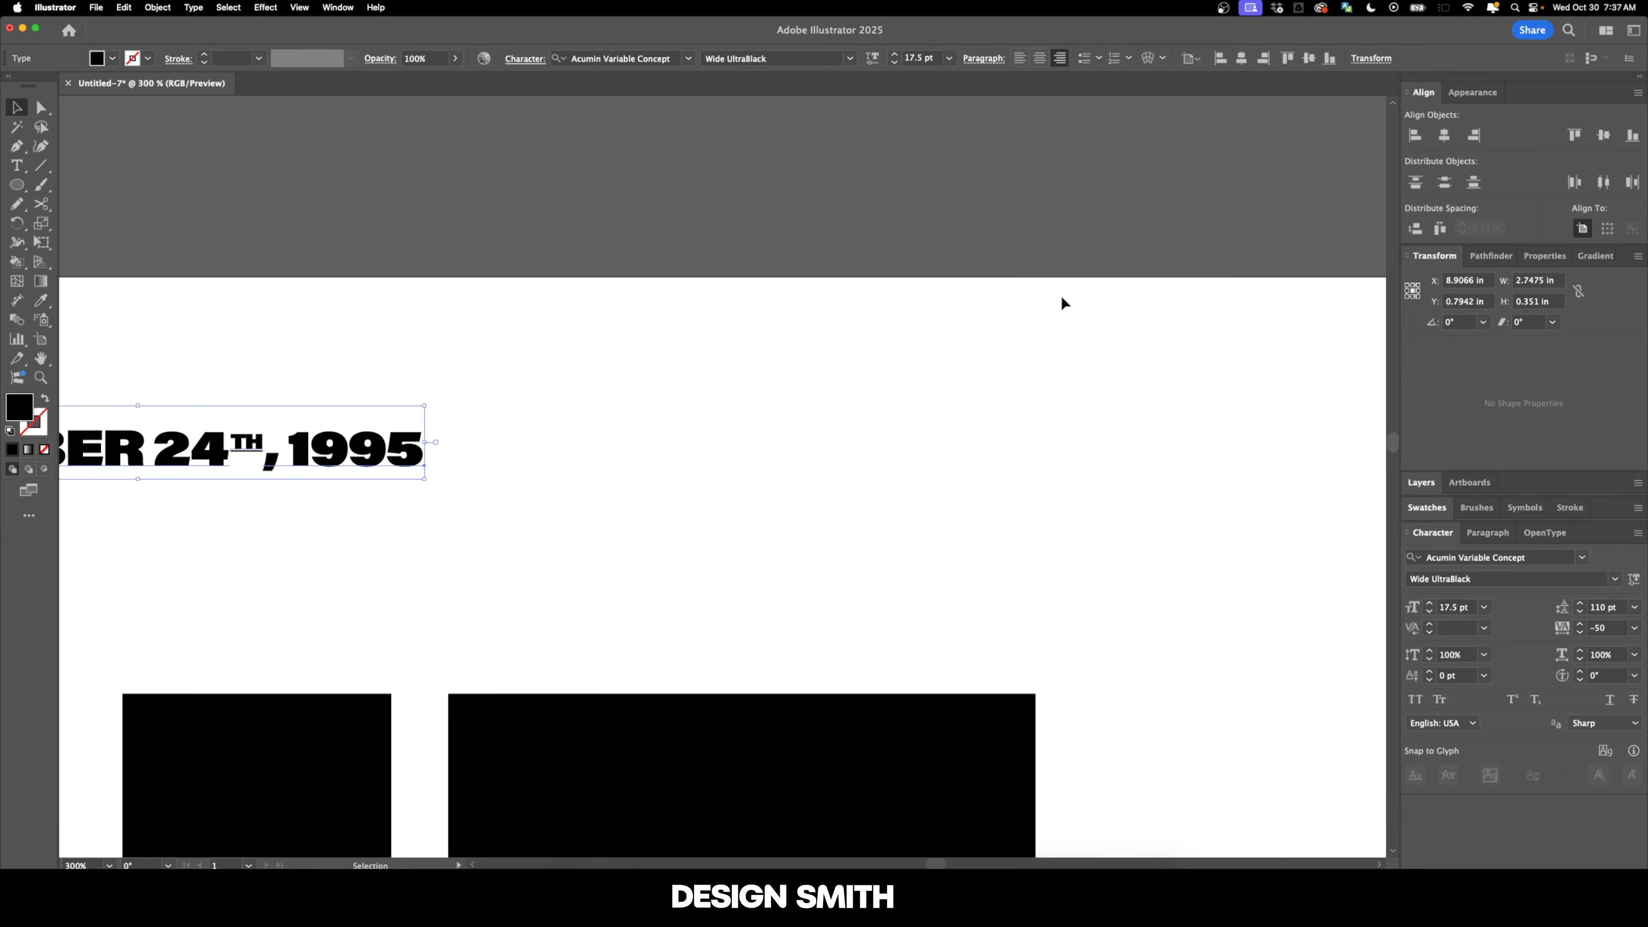
scroll(1195, 410, "left", 3)
left_click_drag(521, 461, 1205, 433)
scroll(1206, 433, "down", 2)
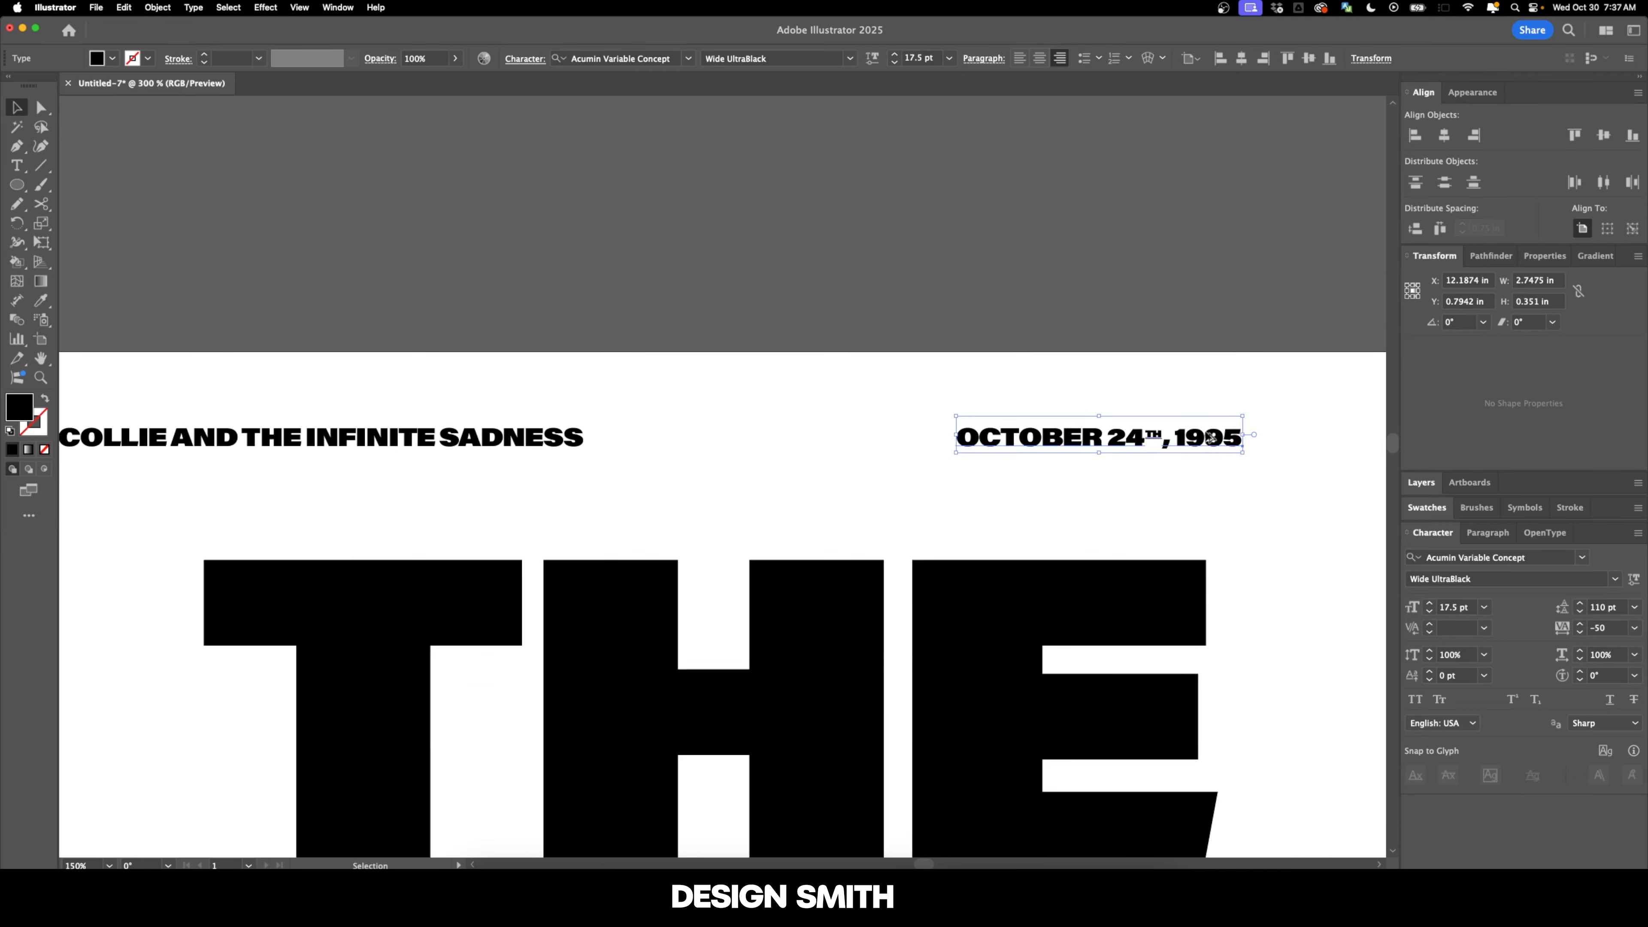
left_click_drag(1198, 516, 1177, 513)
left_click_drag(702, 486, 961, 479)
scroll(925, 463, "down", 2)
scroll(979, 467, "right", 10)
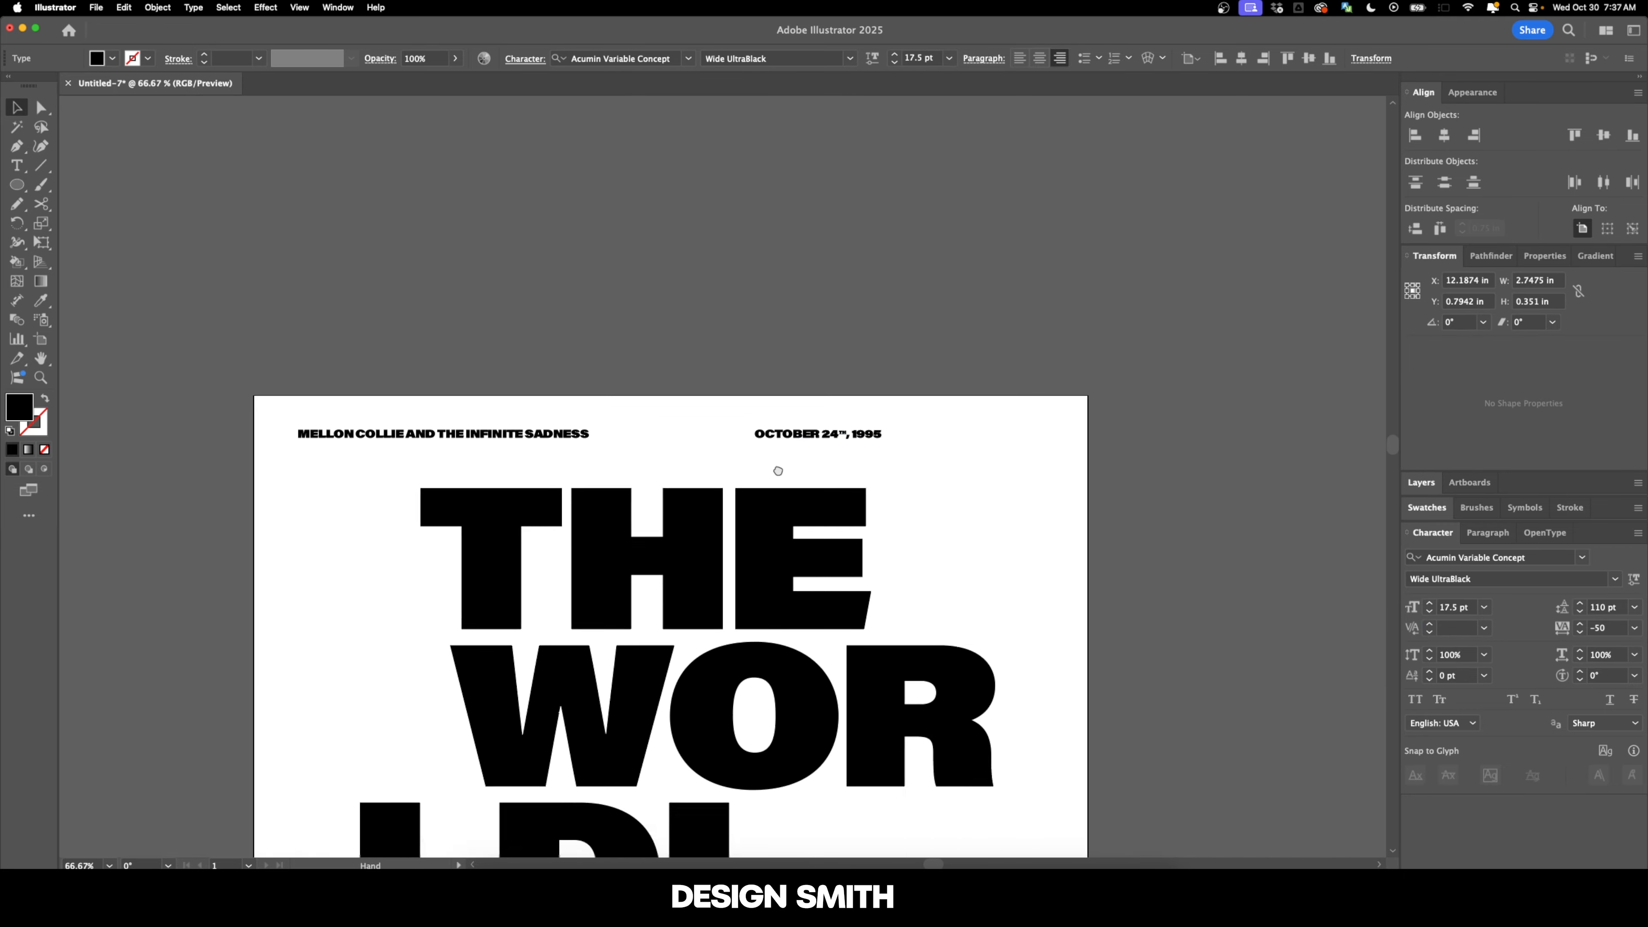
Convert the date caption to outlines and align its right edge with the right edge of the large lettering
key("shift+super+o")
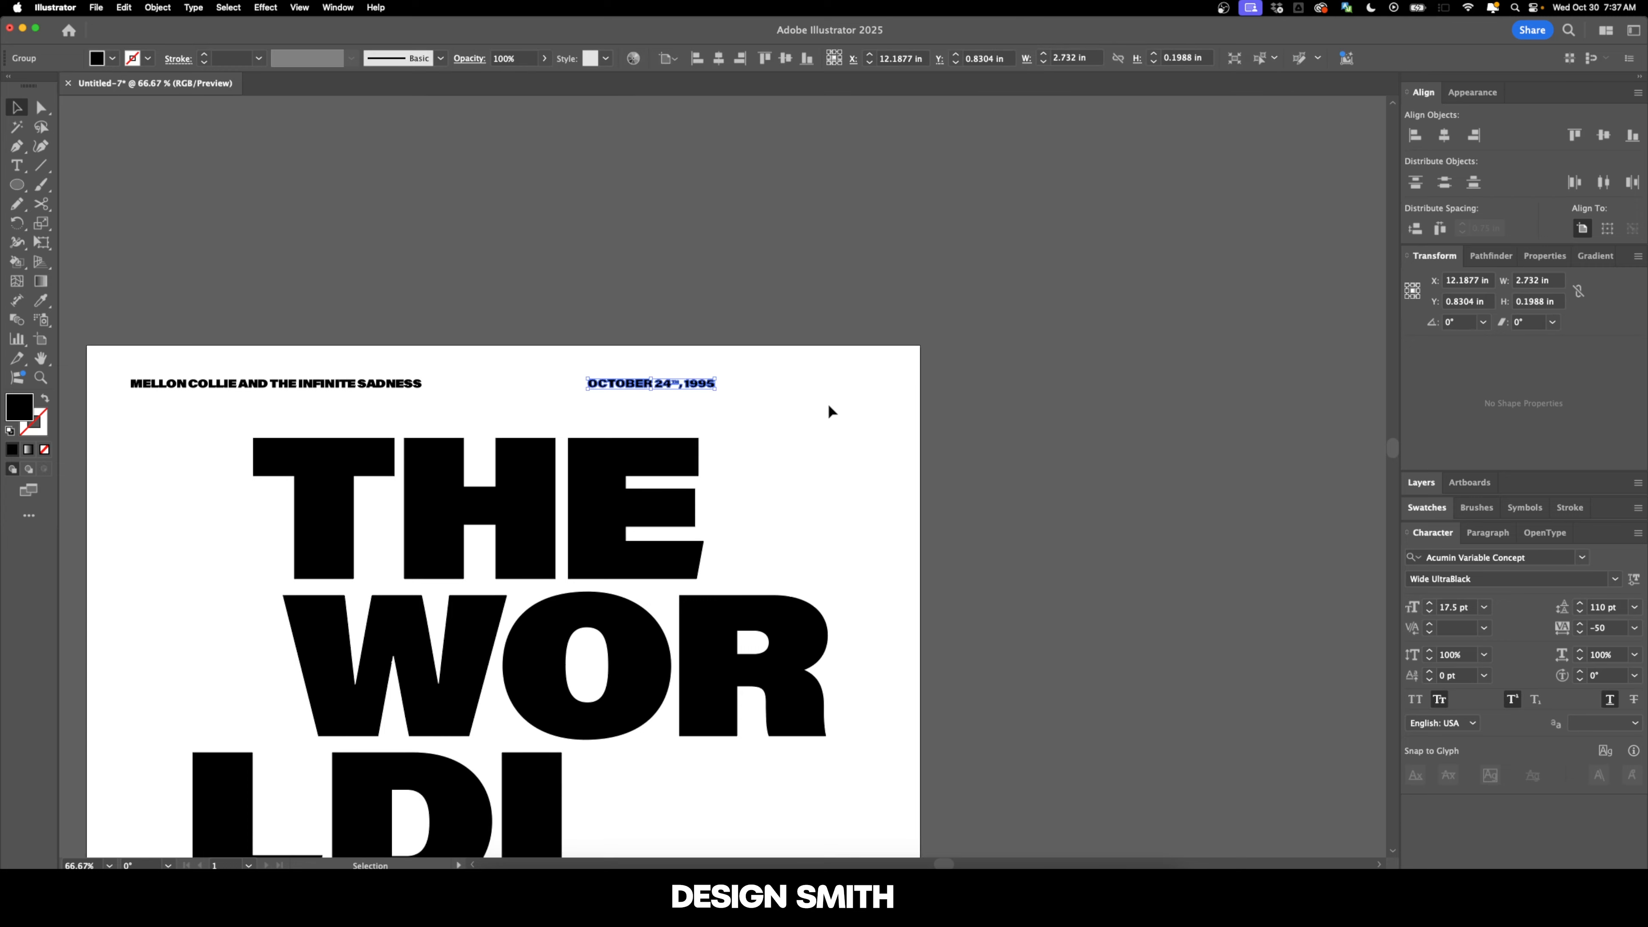
scroll(825, 428, "up", 2)
double_click(659, 510)
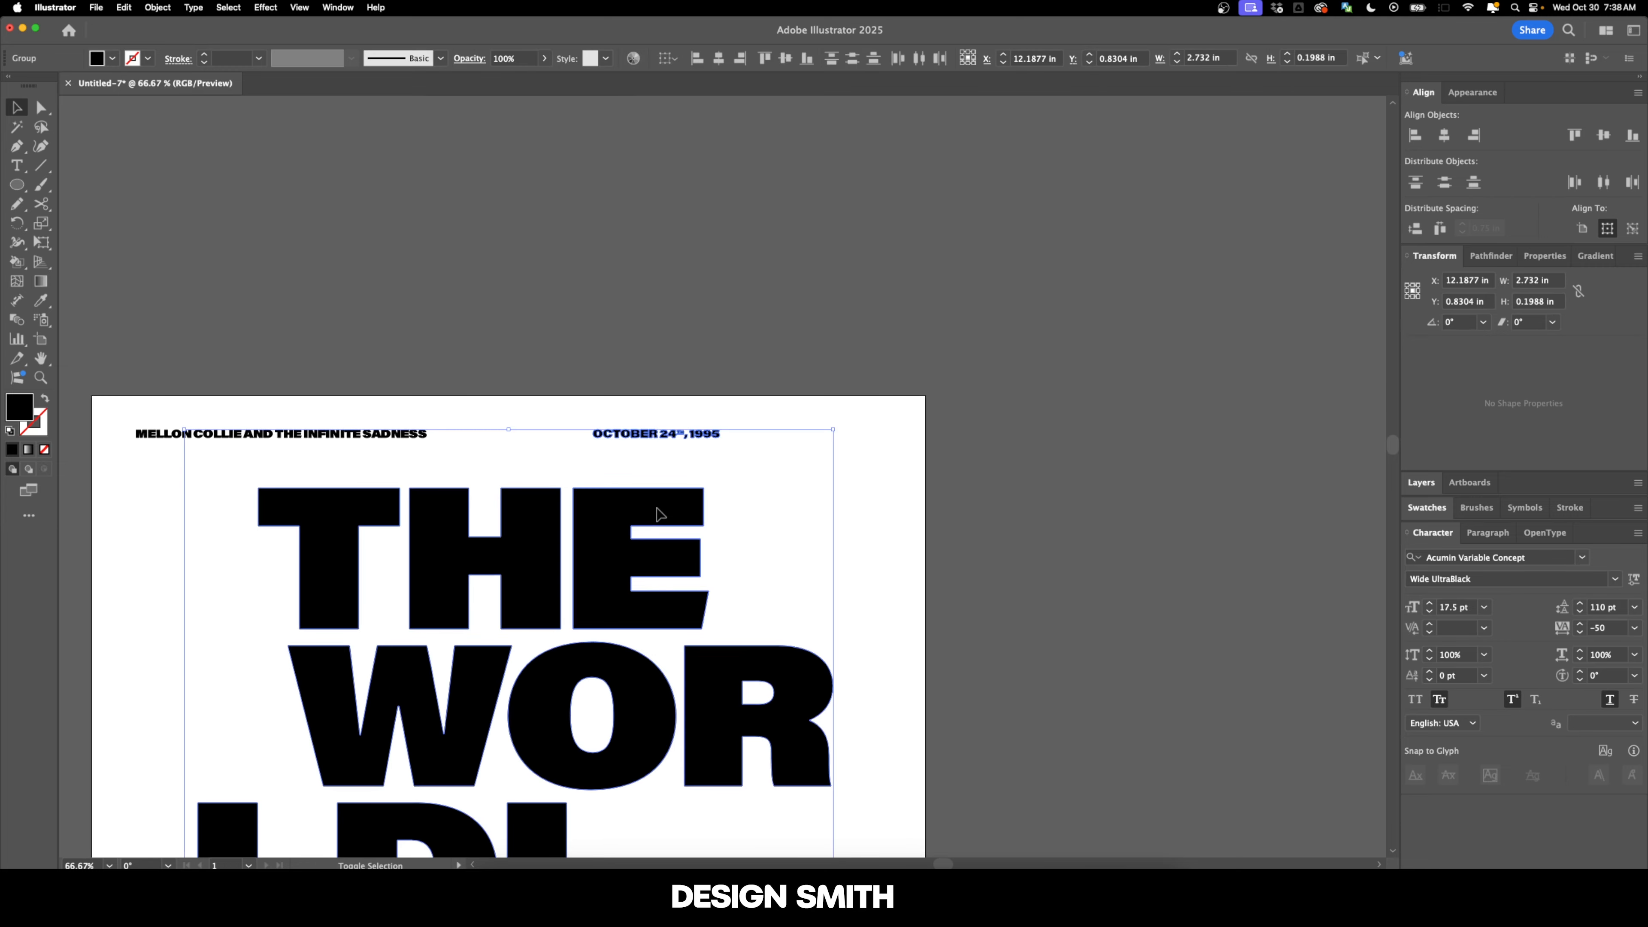
double_click(754, 465)
left_click(699, 434, "shift")
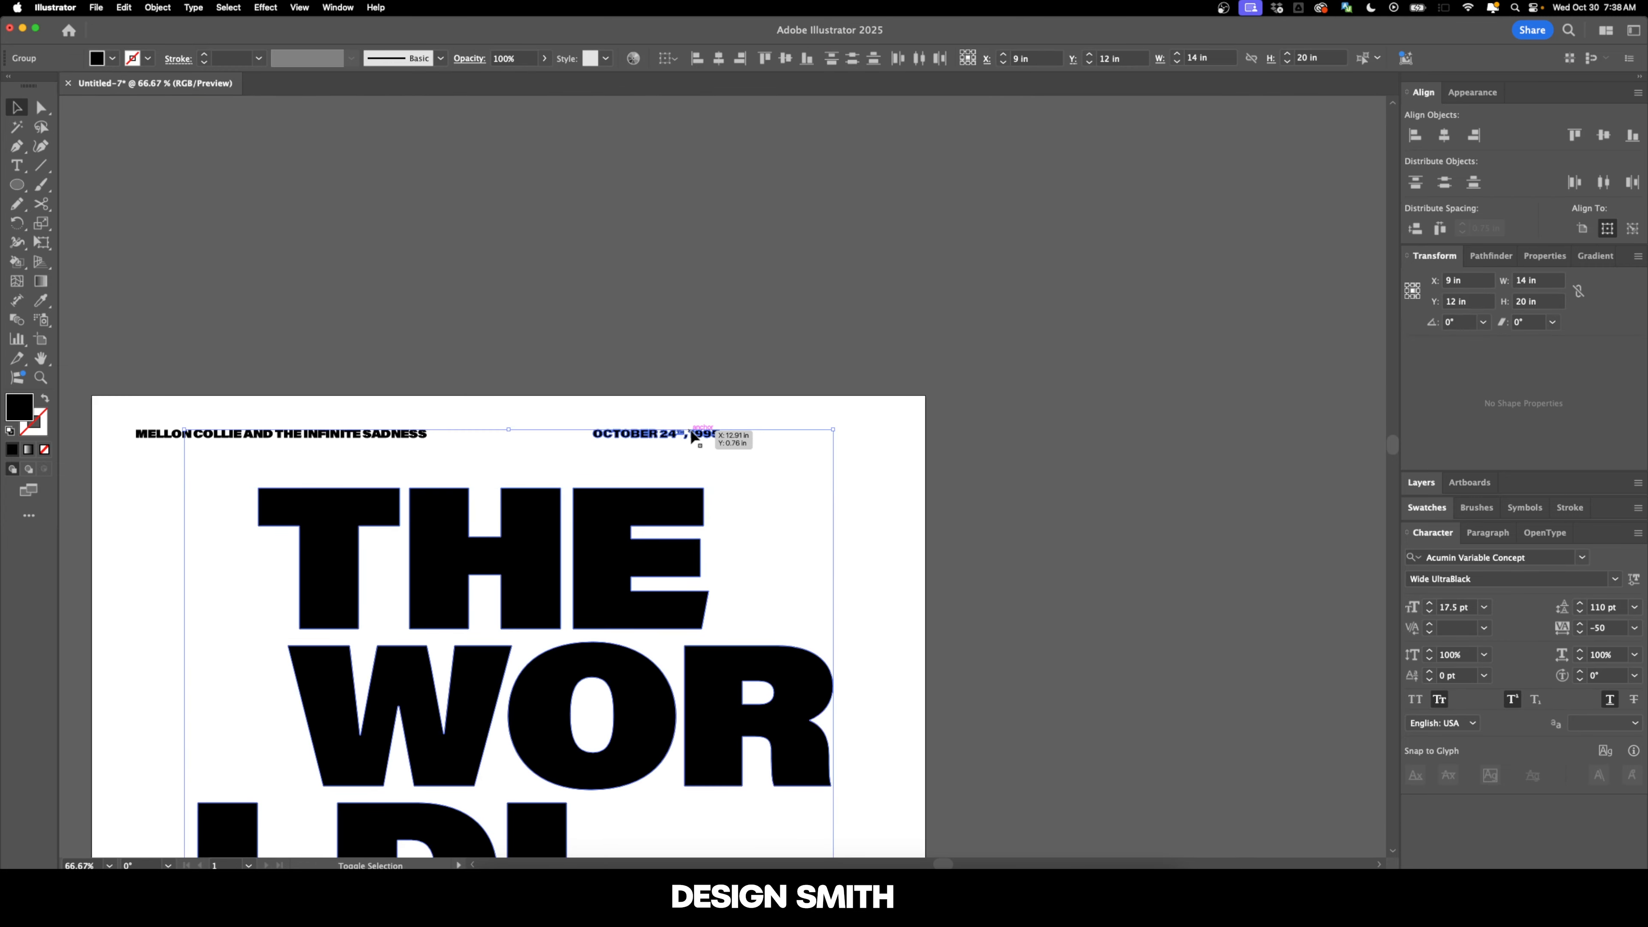
left_click(740, 58)
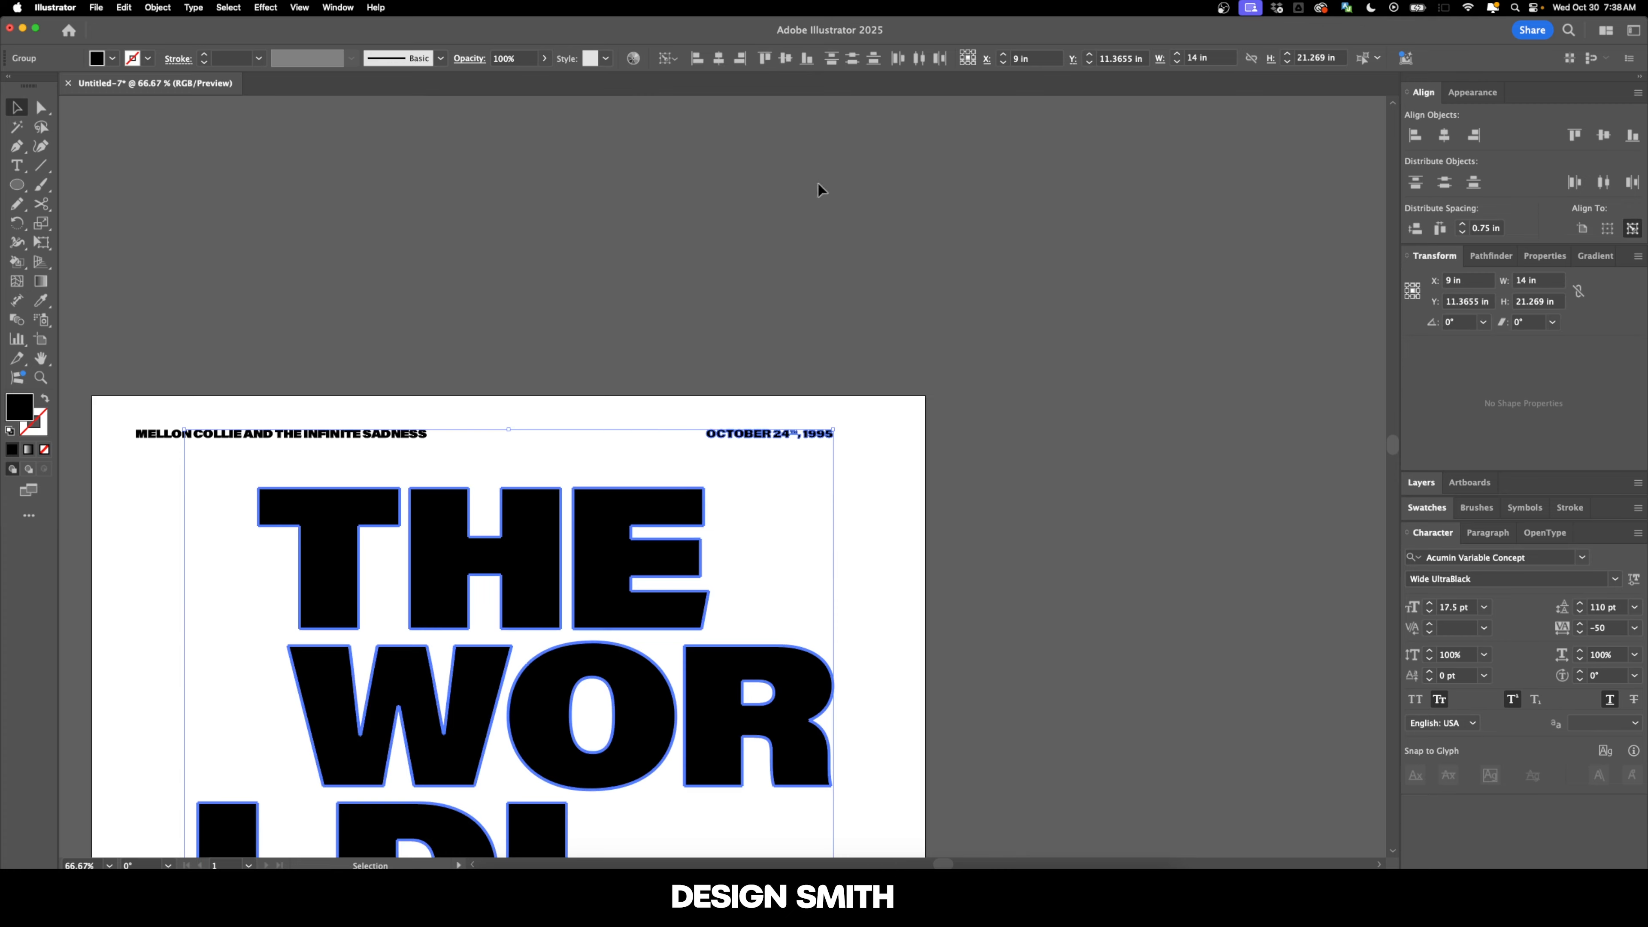
left_click(817, 187)
Align the album caption's left edge with the left edge of the large lettering
scroll(972, 335, "left", 5)
left_click(478, 436)
scroll(649, 455, "left", 5)
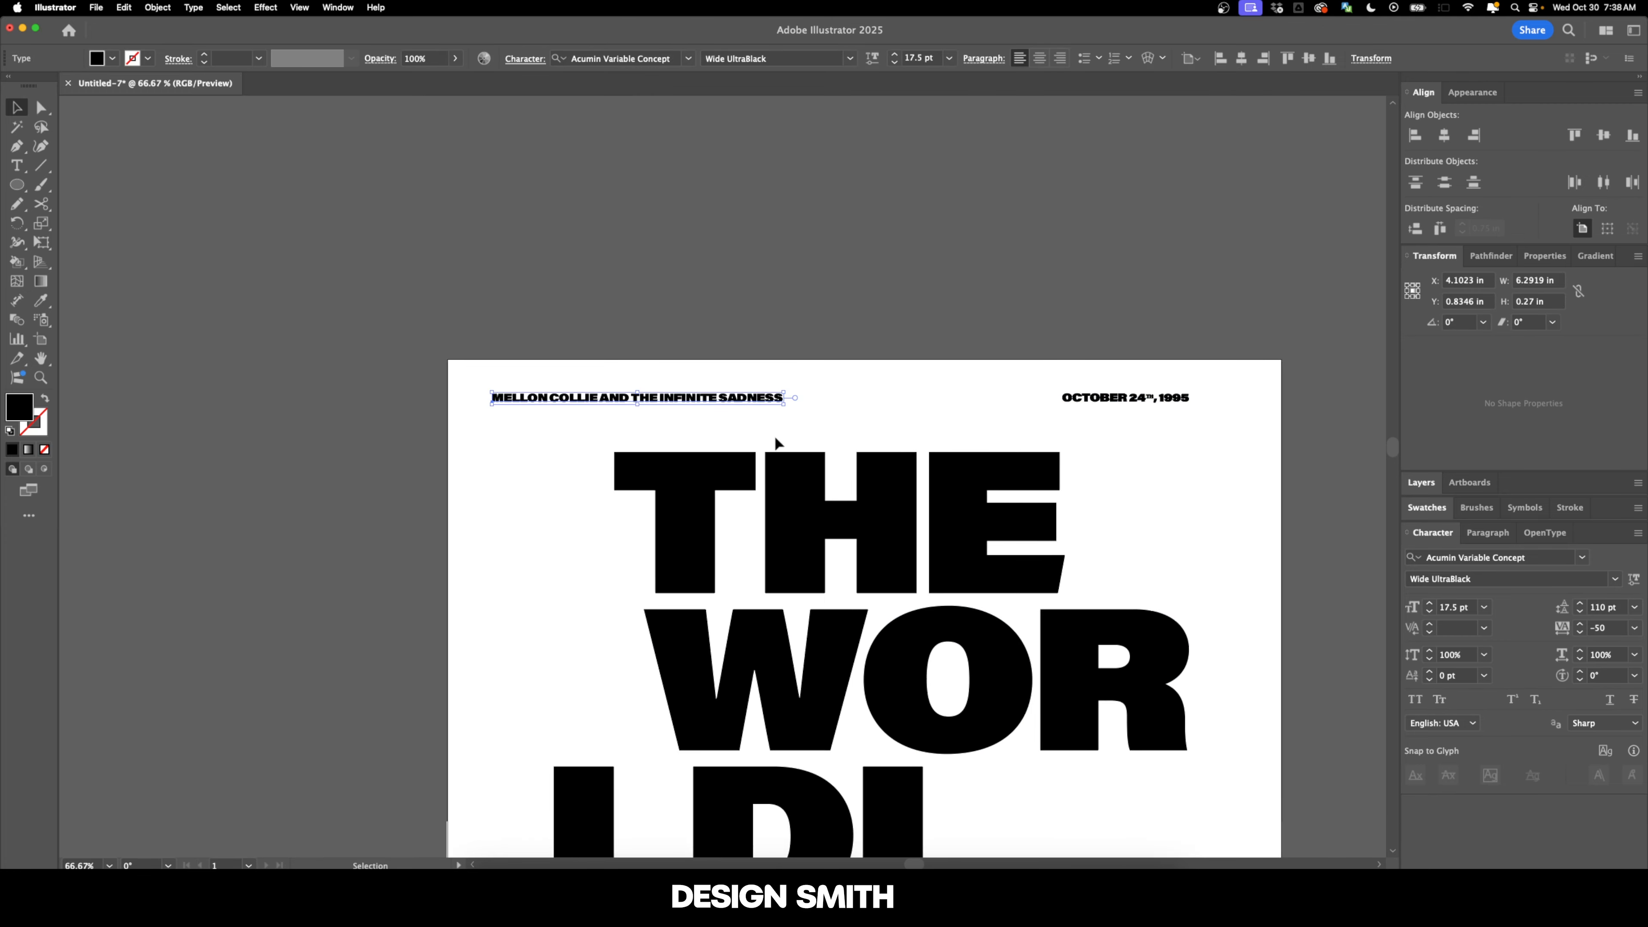
left_click(681, 479, "shift")
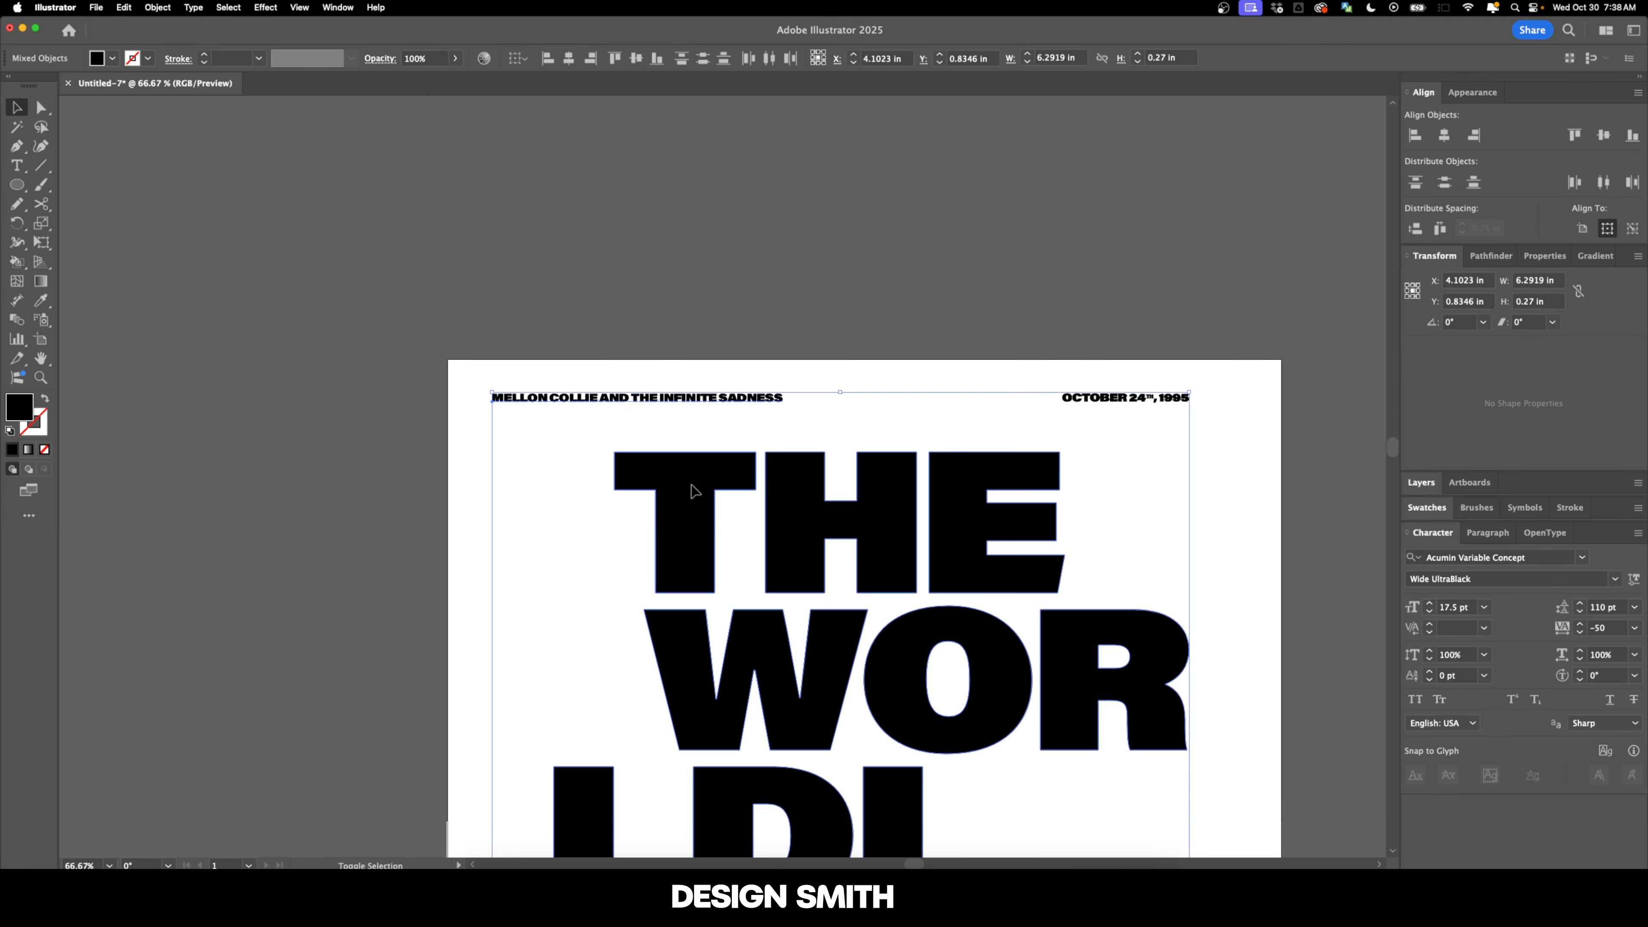
left_click(548, 58)
left_click(754, 301)
Select the album and date captions together and align them to the artboard's top edge
scroll(713, 260, "right", 2)
scroll(716, 272, "down", 3)
scroll(716, 281, "down", 4)
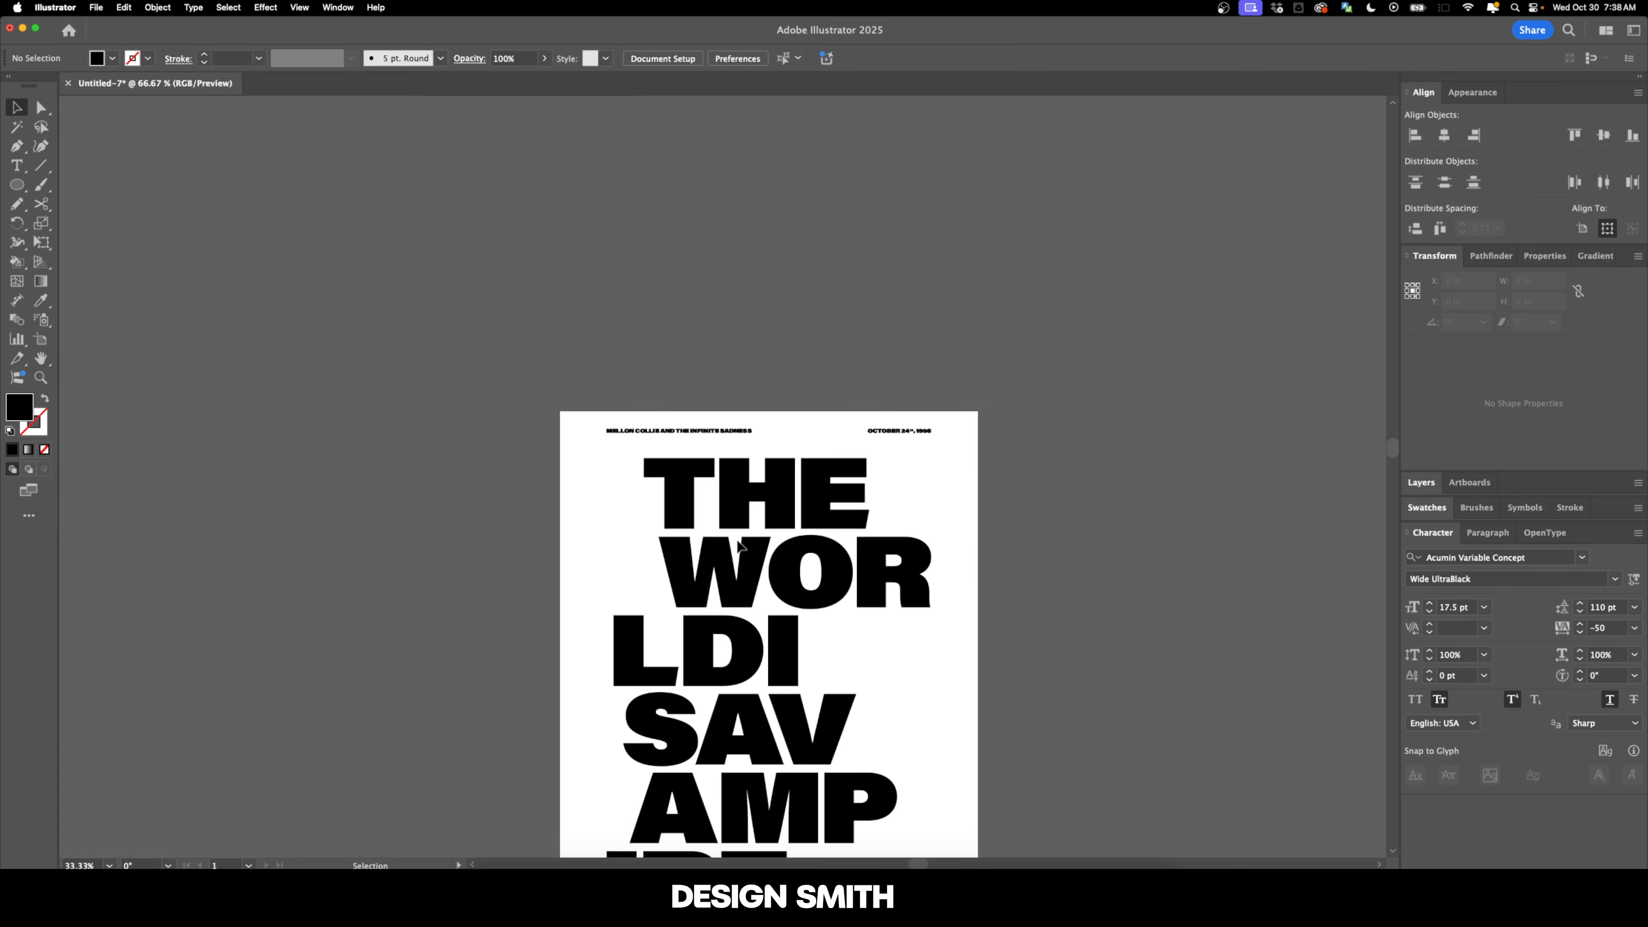
scroll(694, 375, "up", 3)
left_click(694, 375)
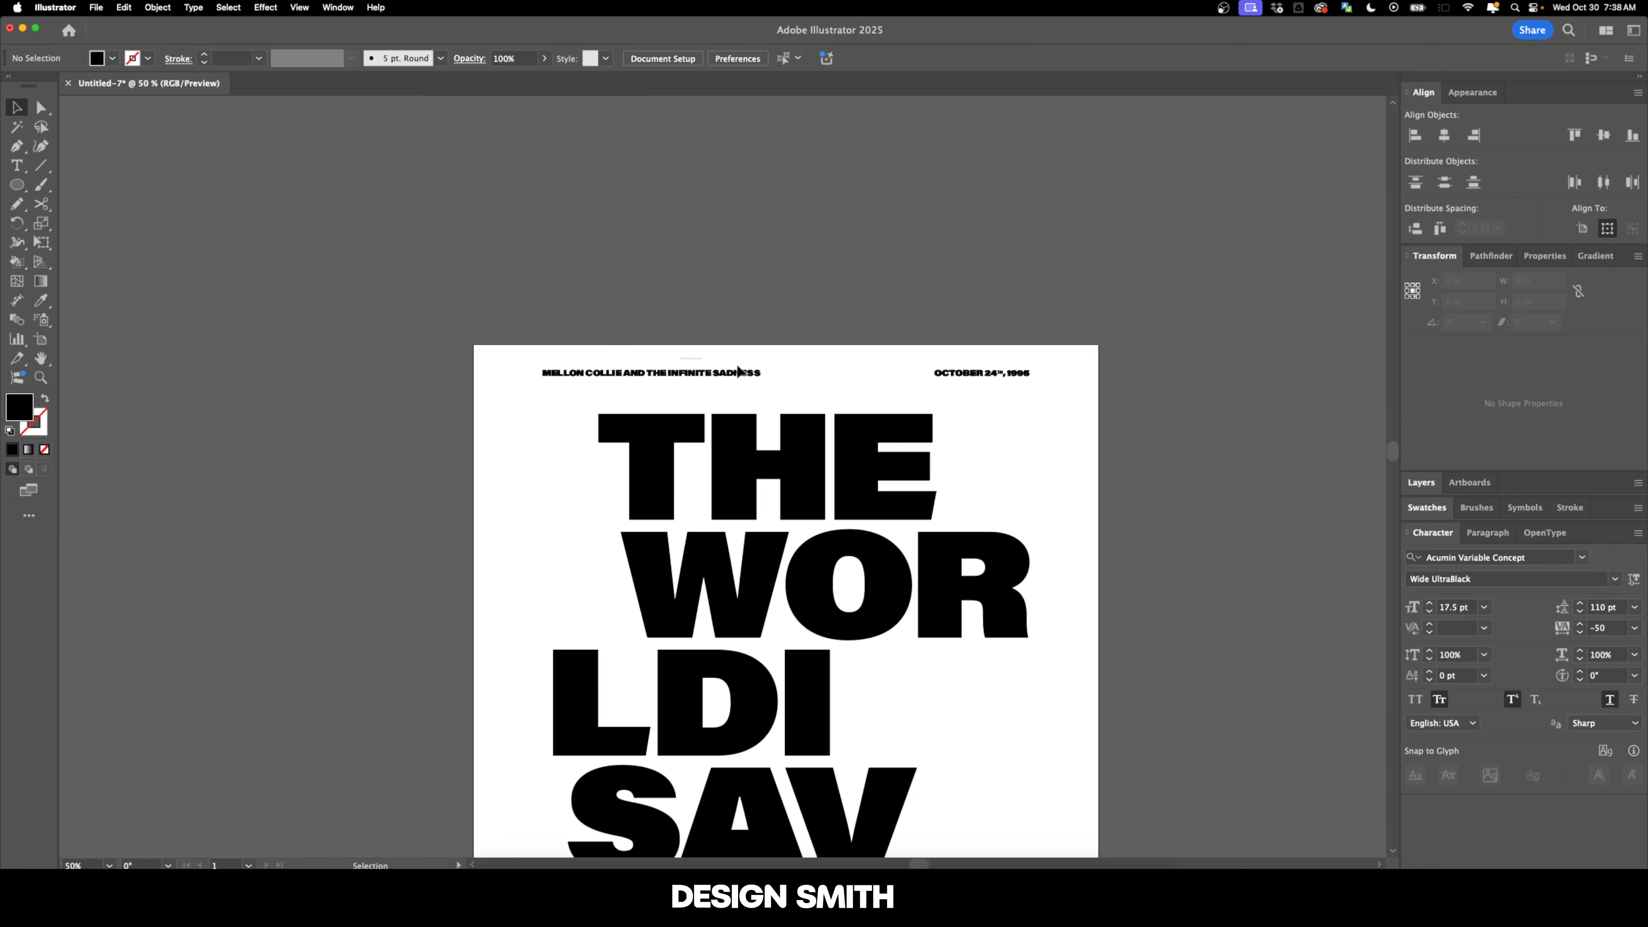
left_click(983, 376, "shift")
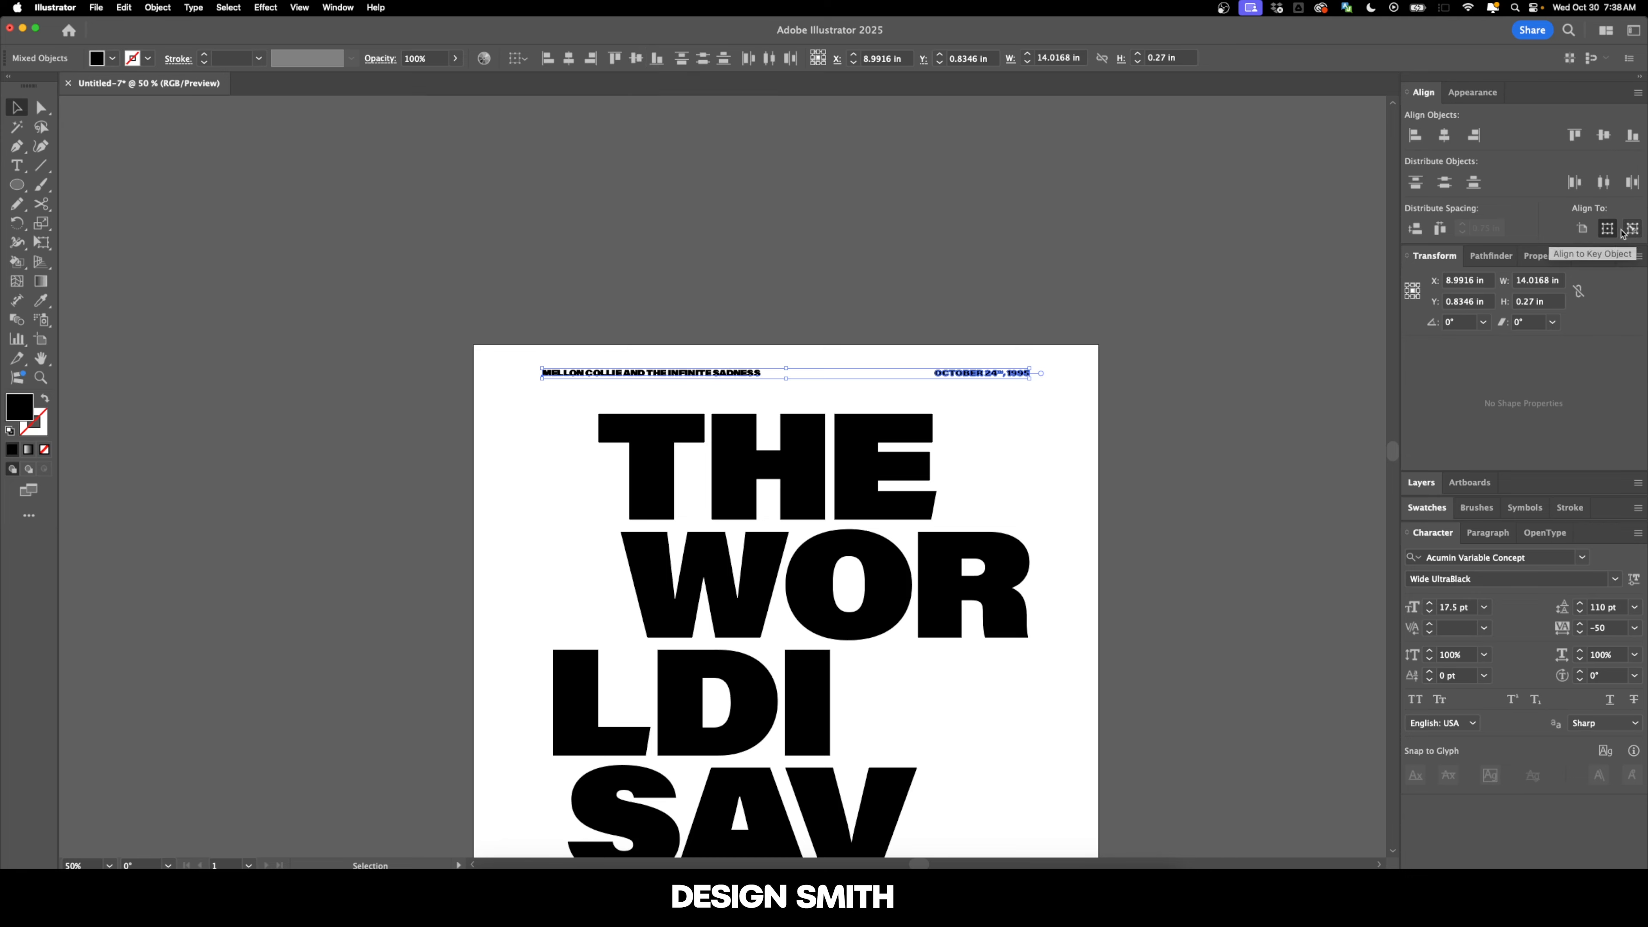
left_click(1584, 227)
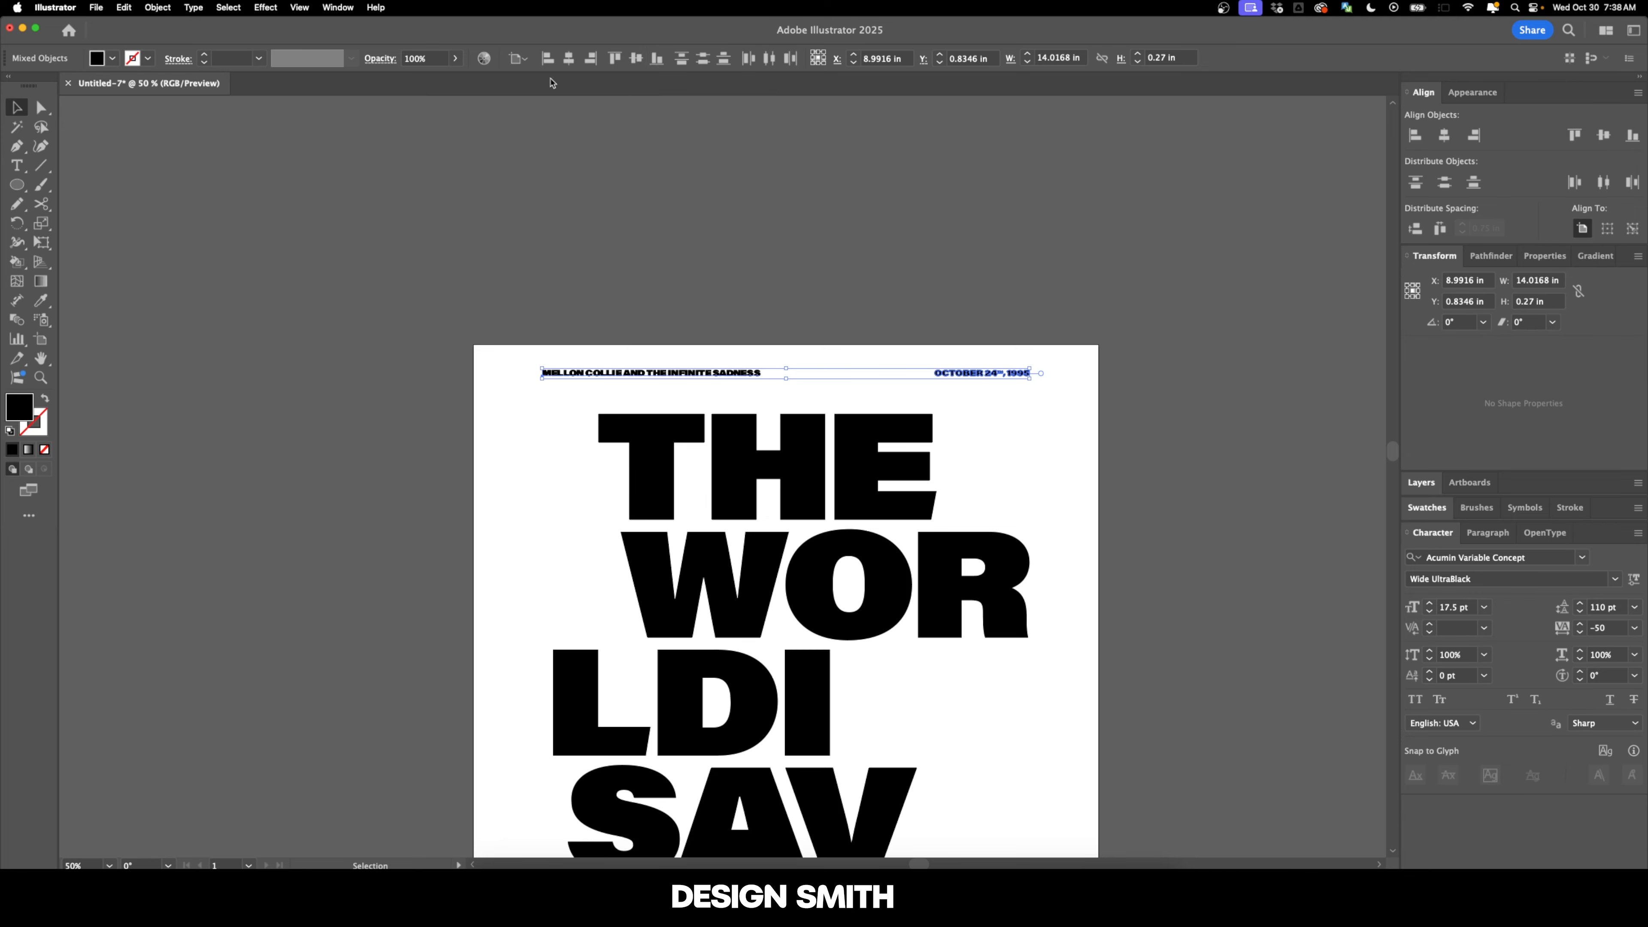
left_click(614, 58)
Move the album and date captions down 1 in from the artboard's top edge, with no horizontal offset
key("Return")
type("0")
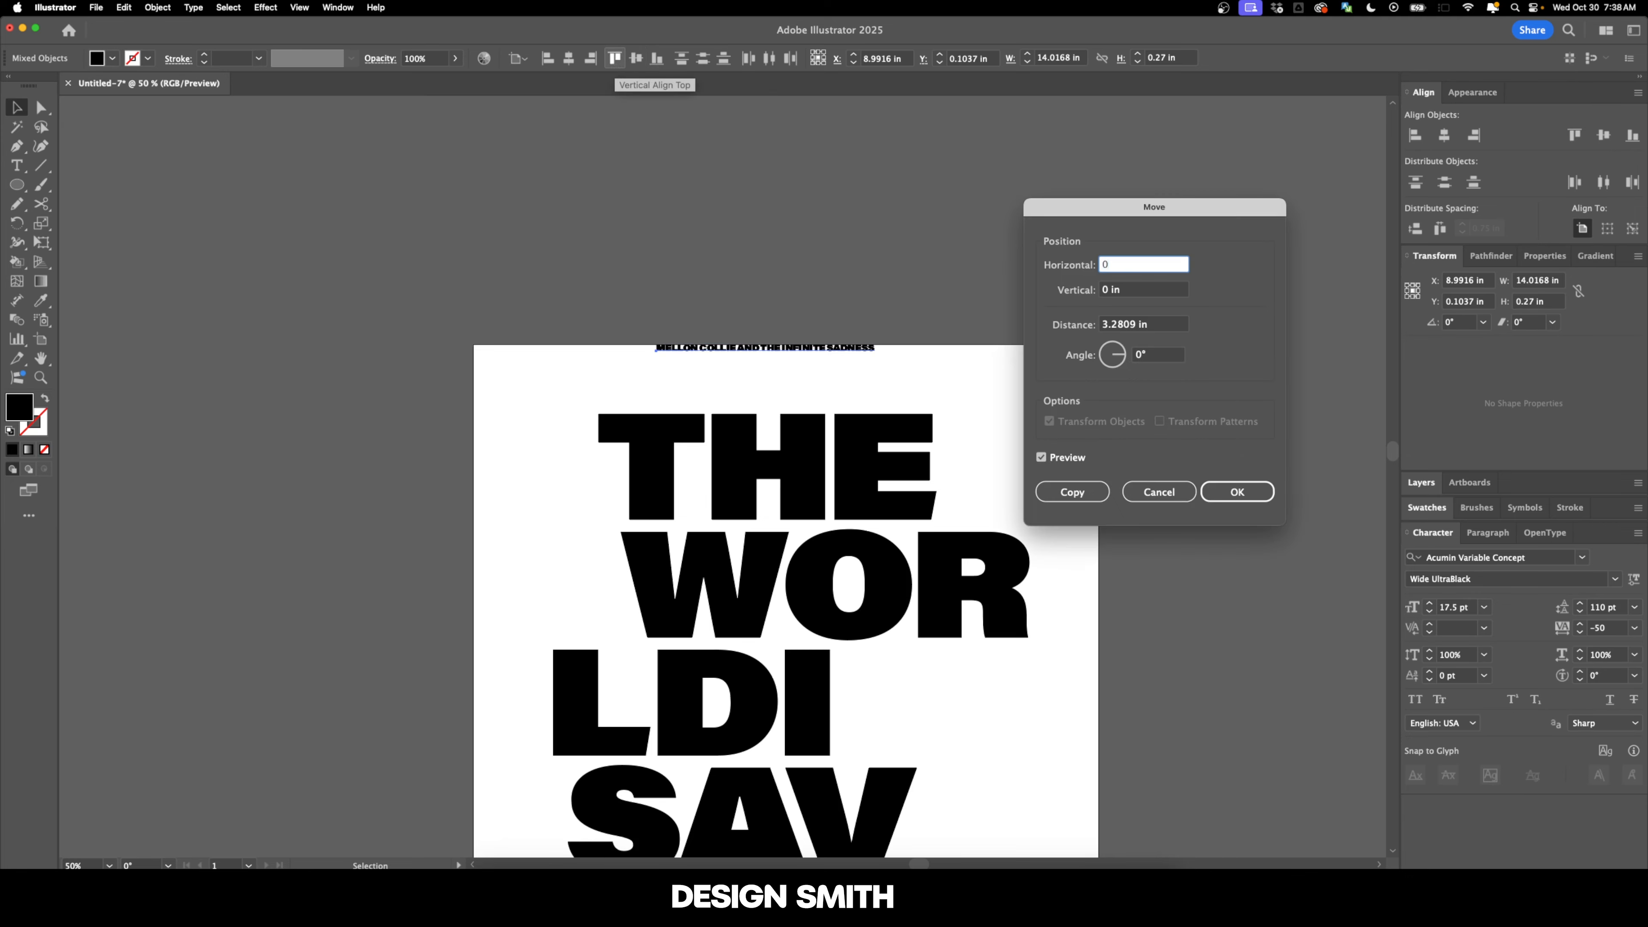
key("Tab")
type("1")
key("Tab")
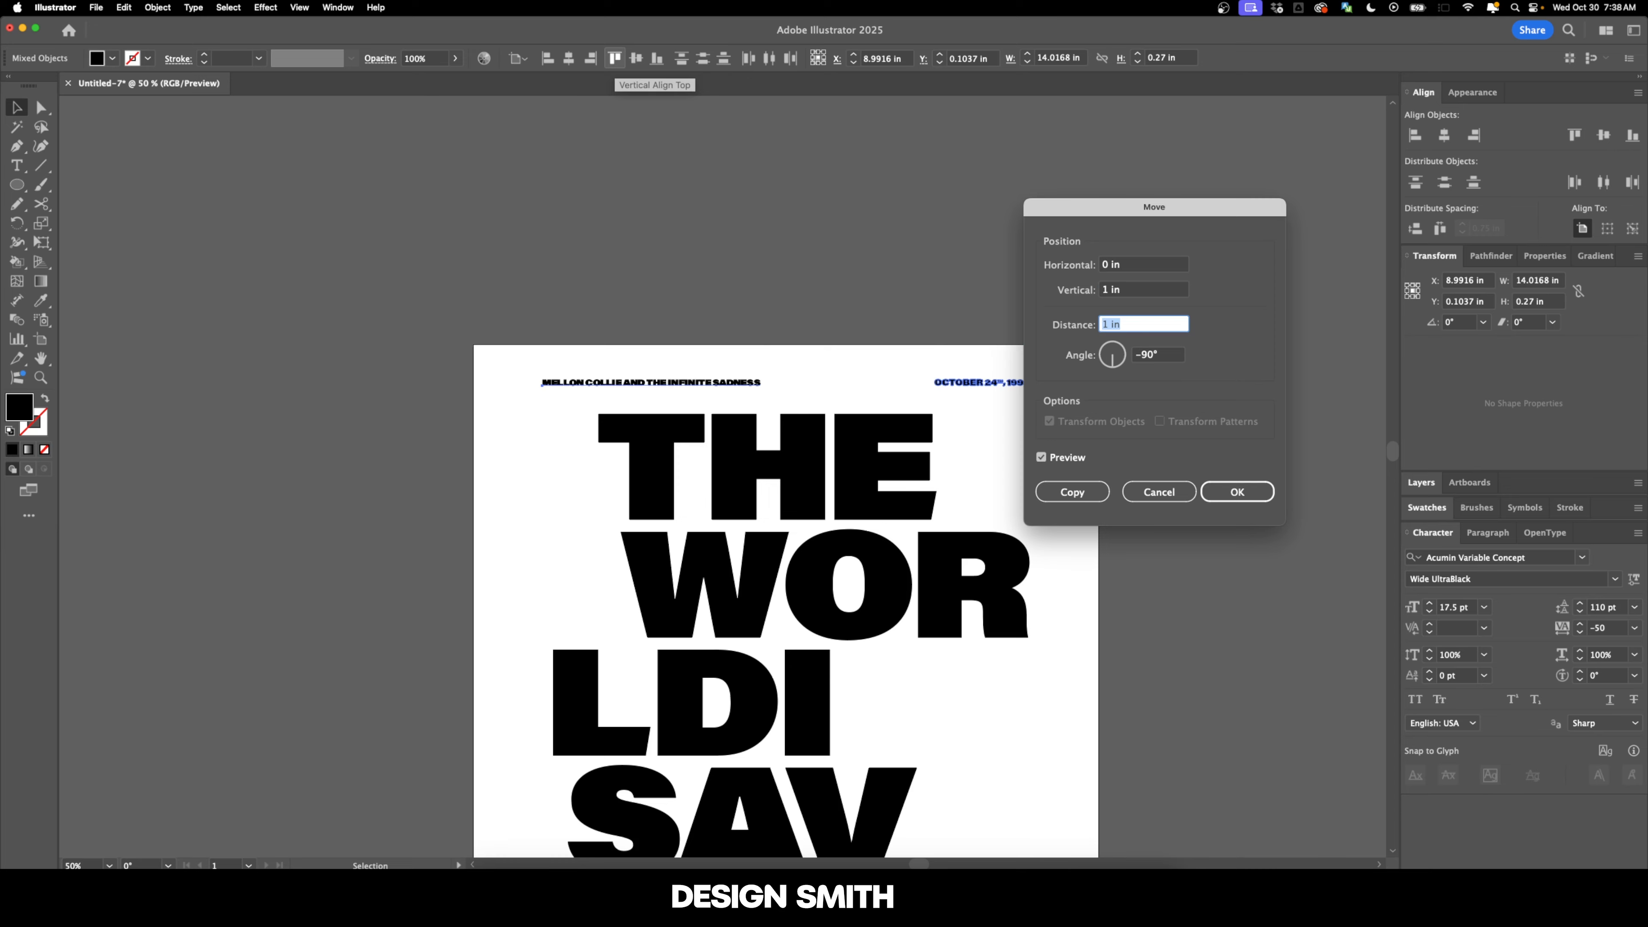
key("Return")
left_click(1028, 287)
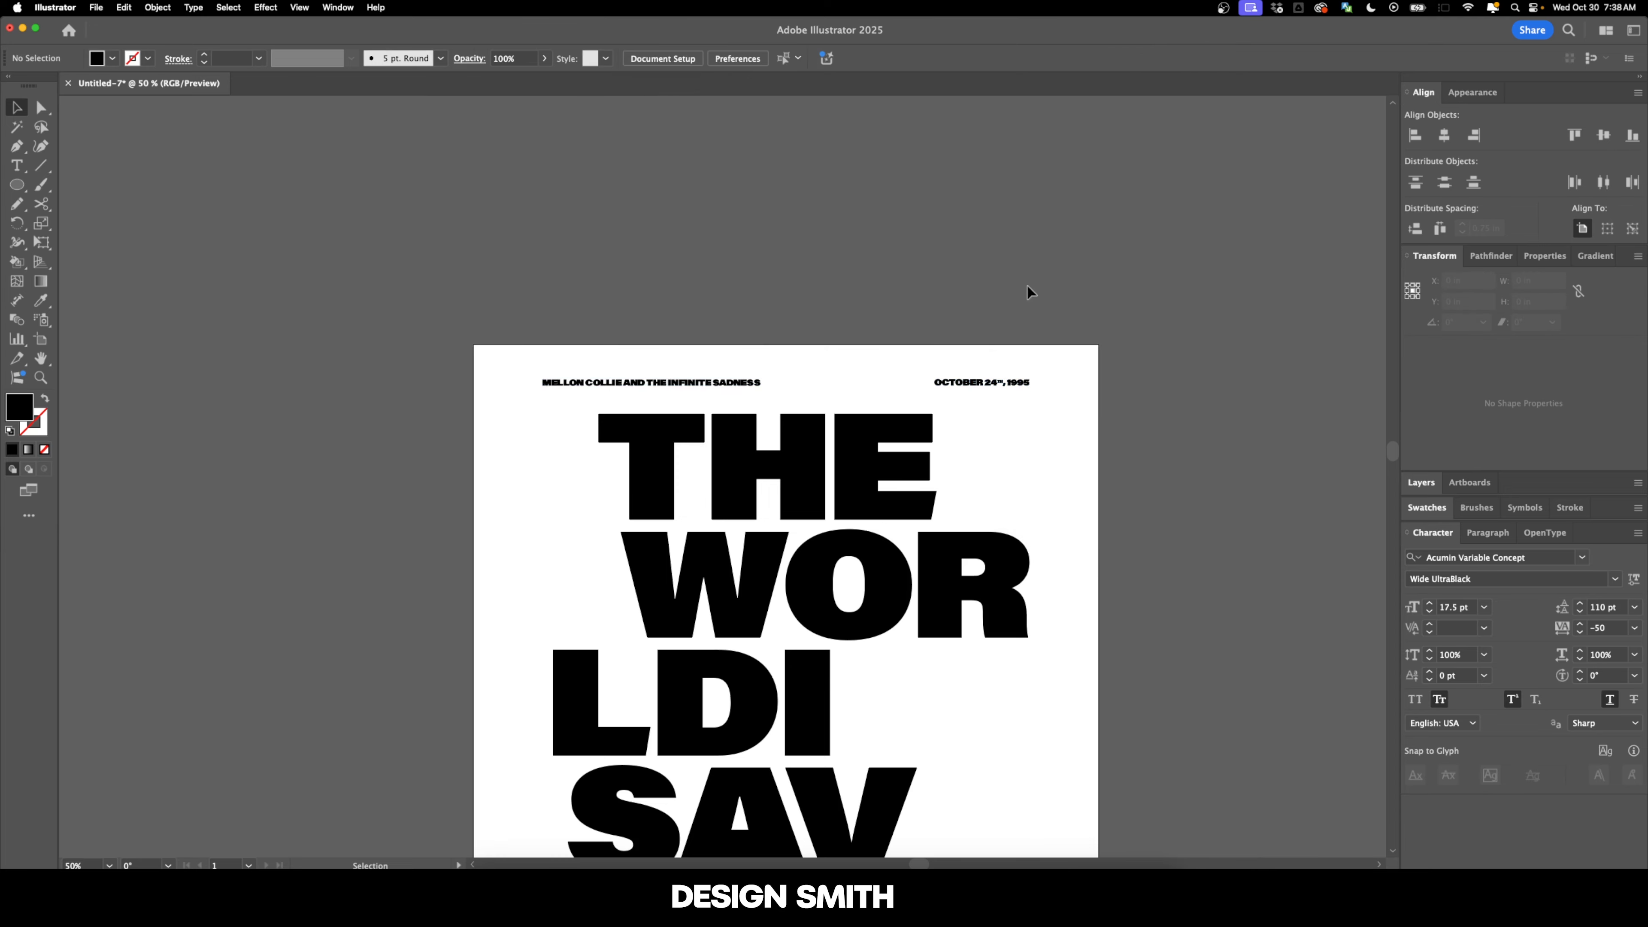
Move the album and band captions horizontally by -1 in, keeping the vertical offset at 0
key("super+0")
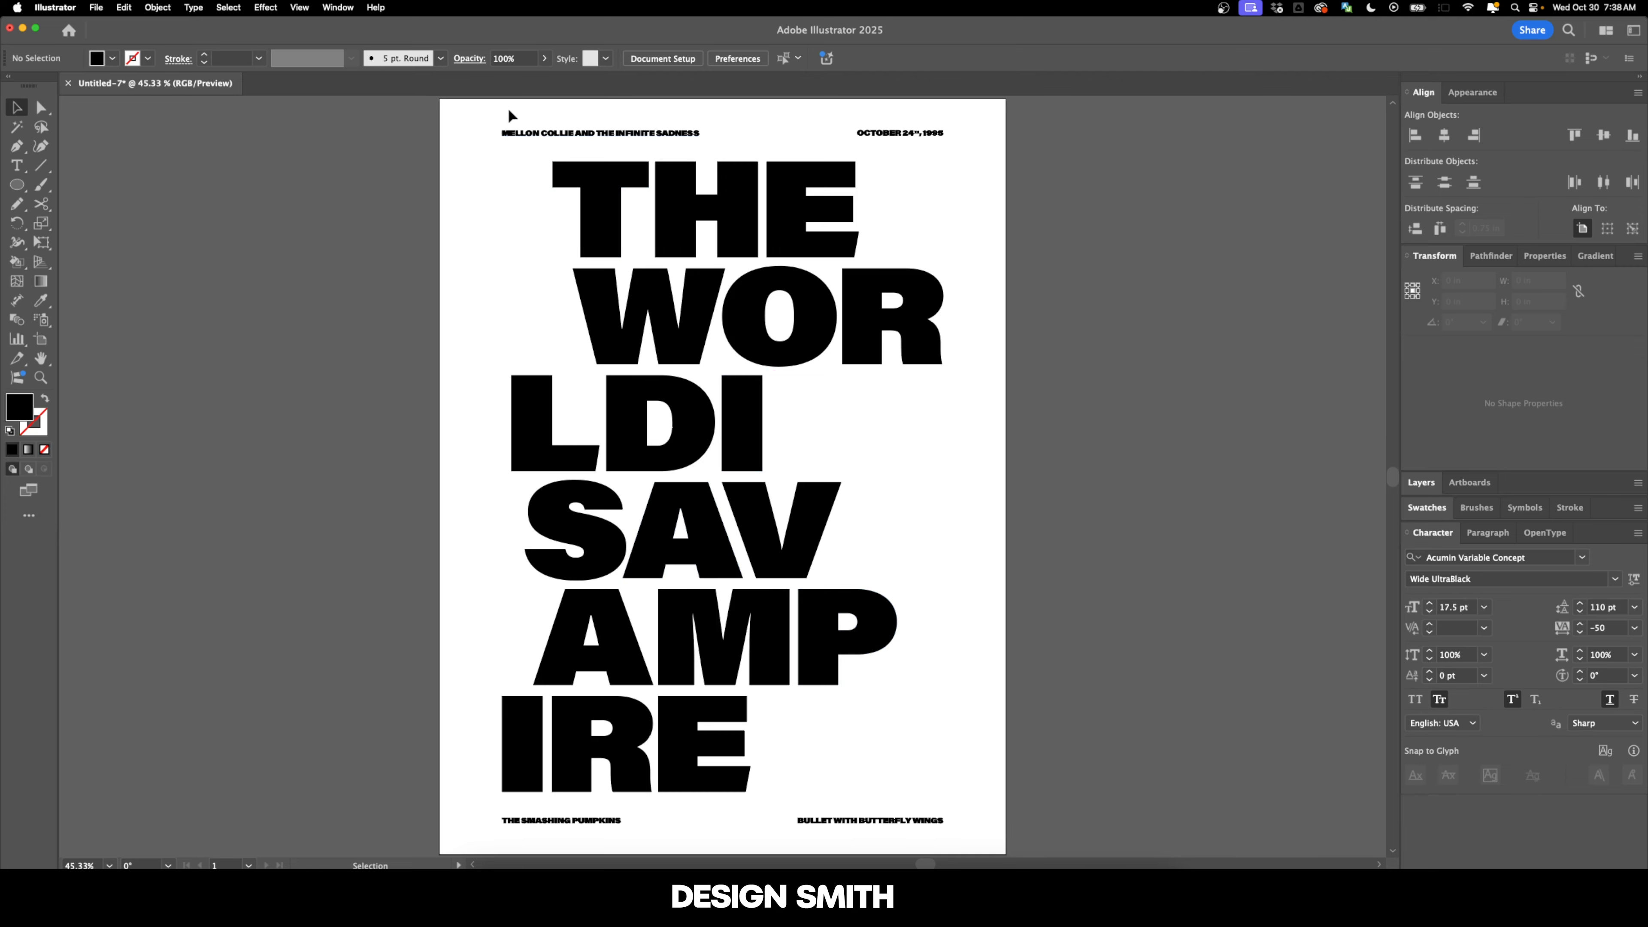
left_click(511, 133)
left_click(558, 820, "shift")
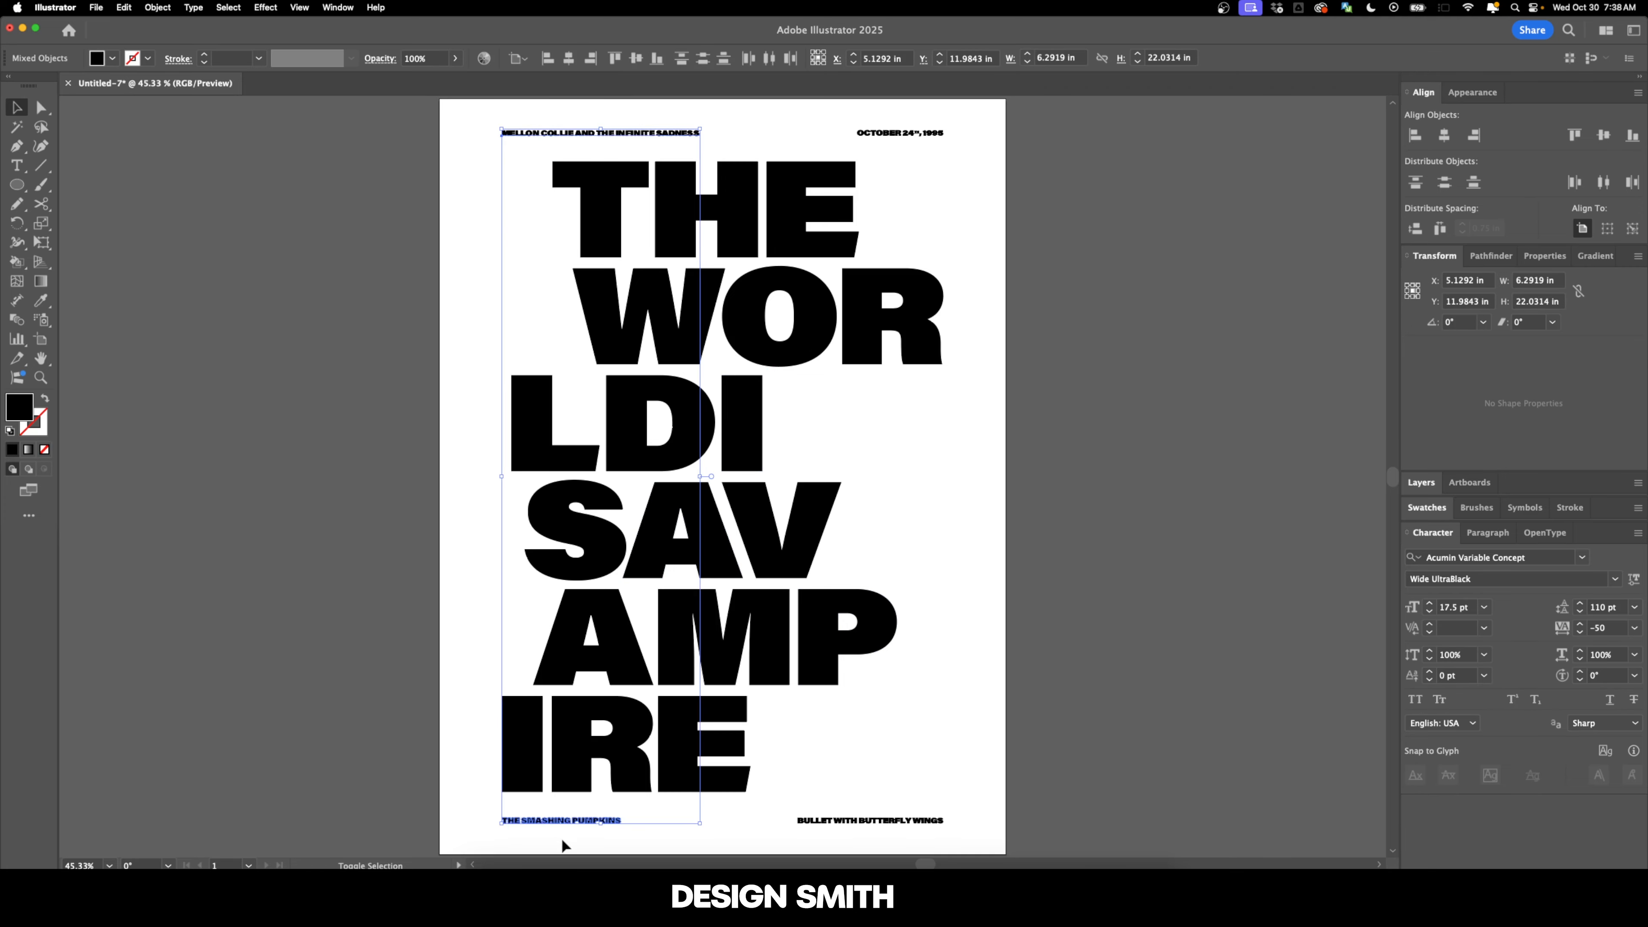
key("Return")
key("Tab")
key("Tab")
key("Return")
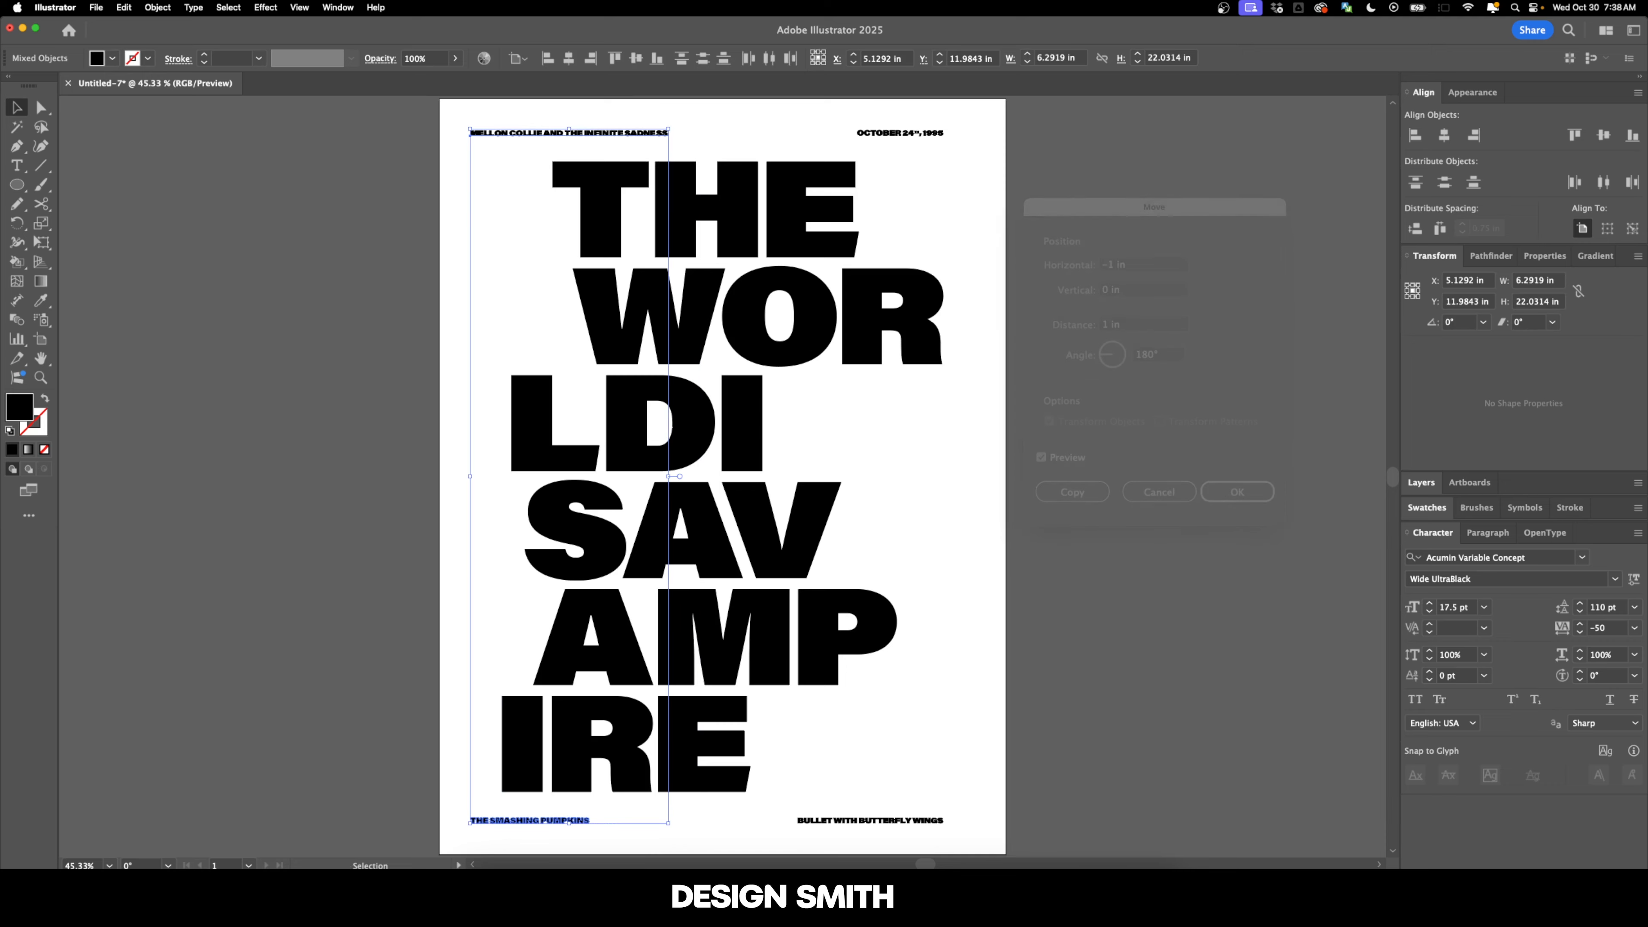
Move the date and song captions horizontally by 1 in, keeping the vertical offset at 0
left_click_drag(1004, 181, 904, 124)
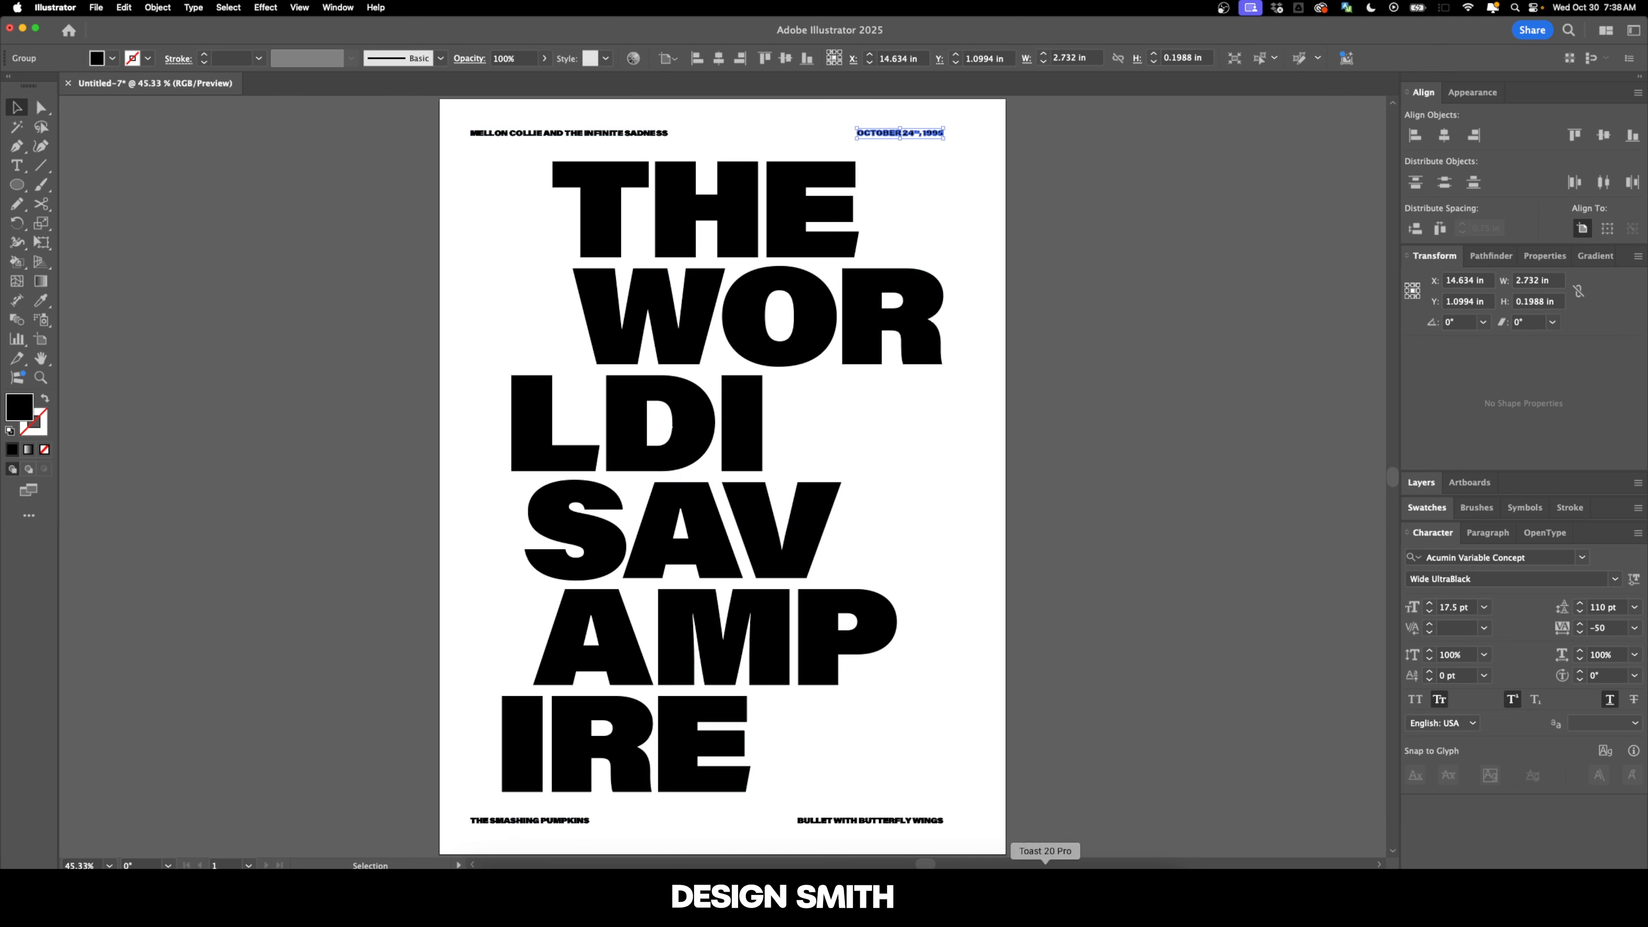
left_click_drag(1020, 797, 895, 849)
key("Return")
key("Tab")
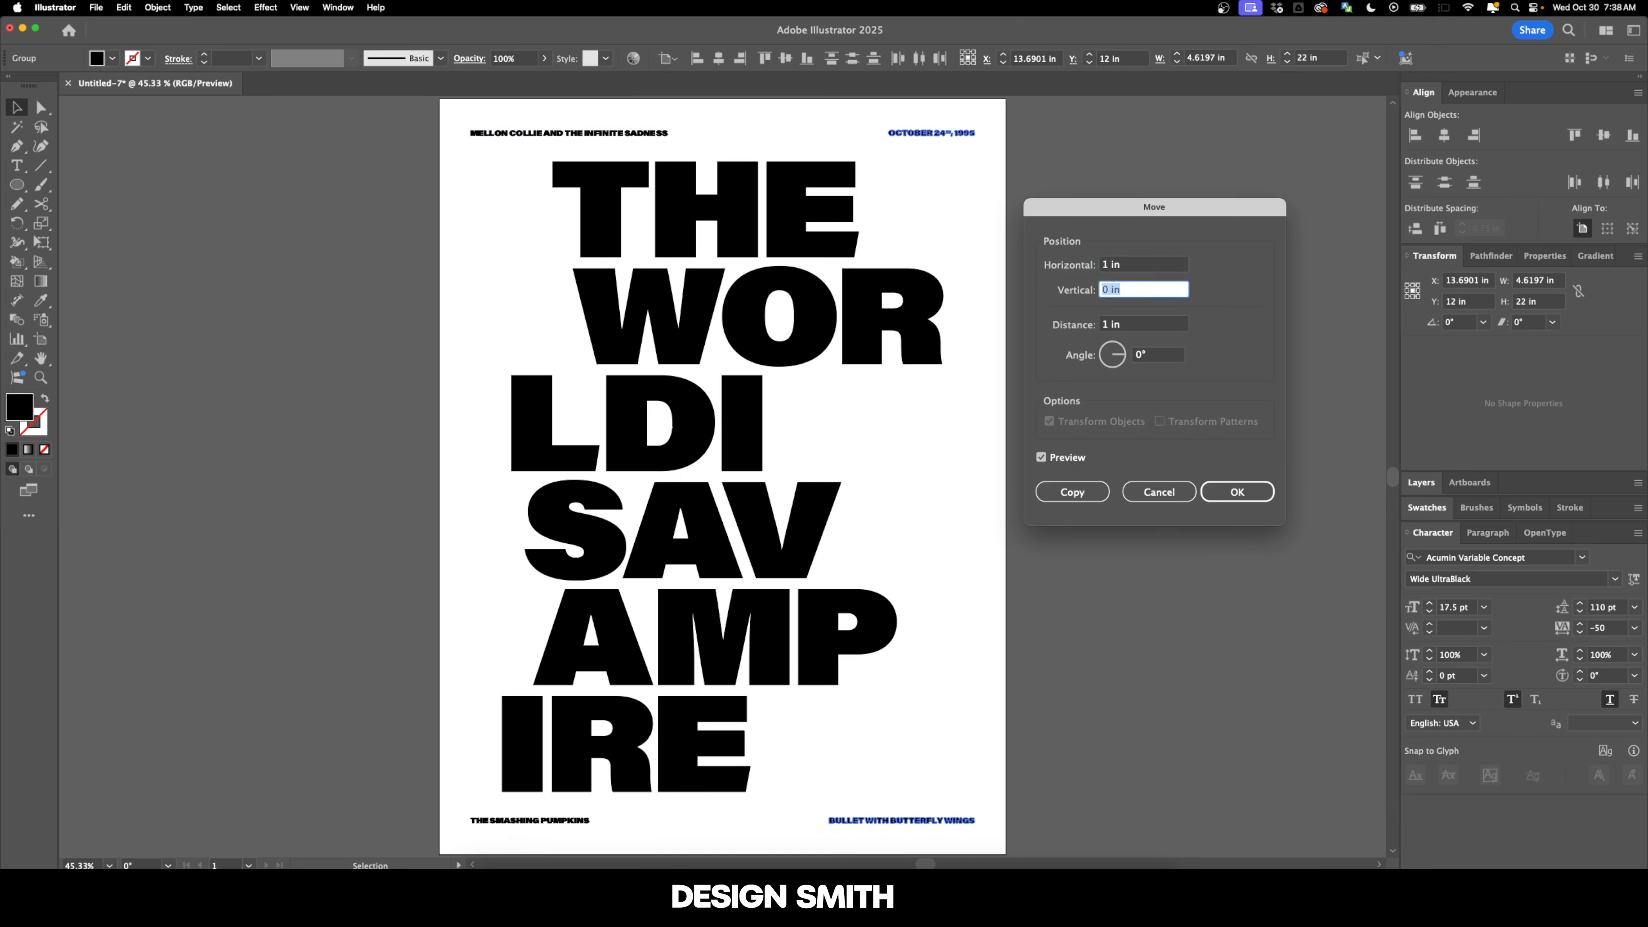
key("Return")
left_click(1174, 659)
left_click_drag(1173, 604, 1163, 609)
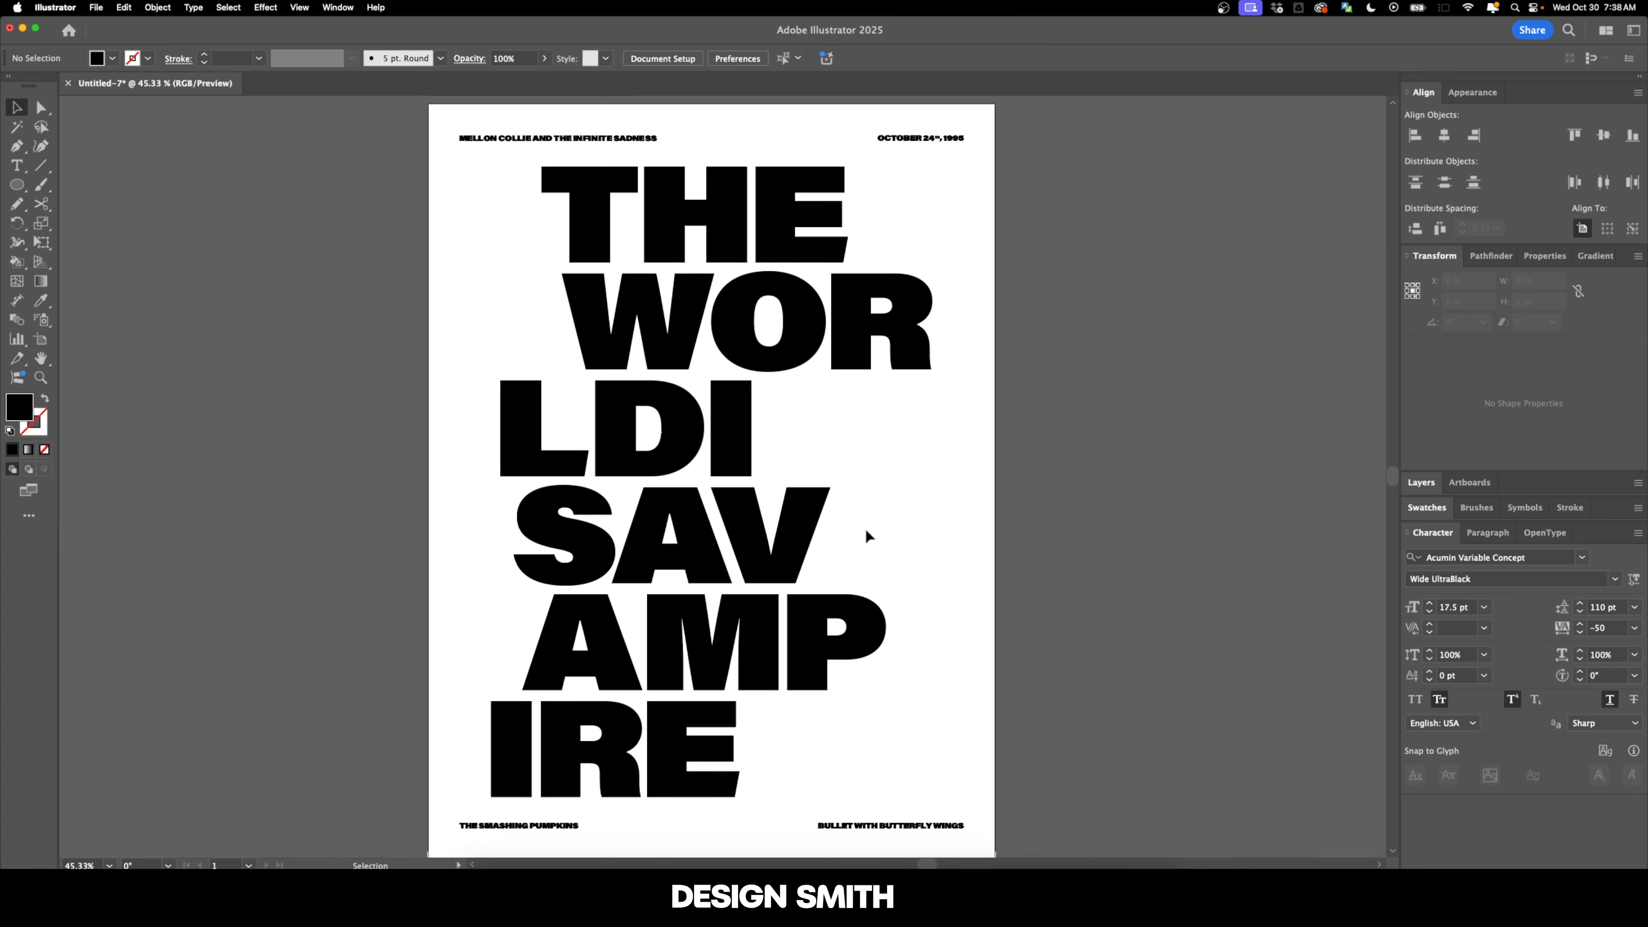
Undo the outward moves of the right-hand and left-hand captions
key("super+z")
key("super+z")
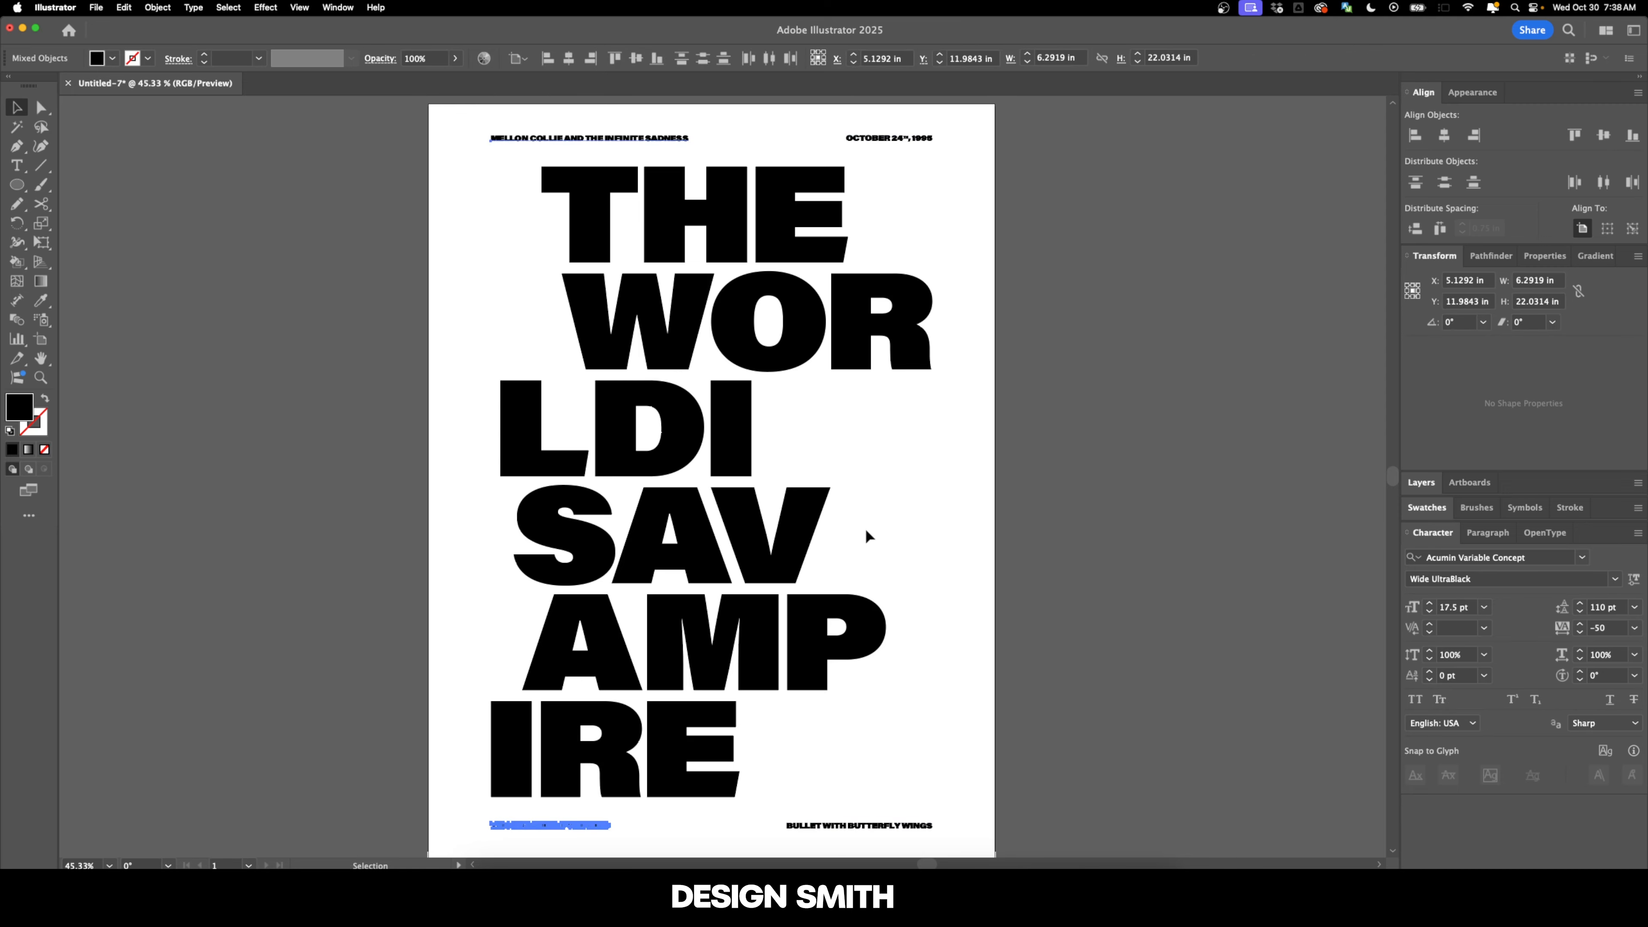
left_click(941, 513)
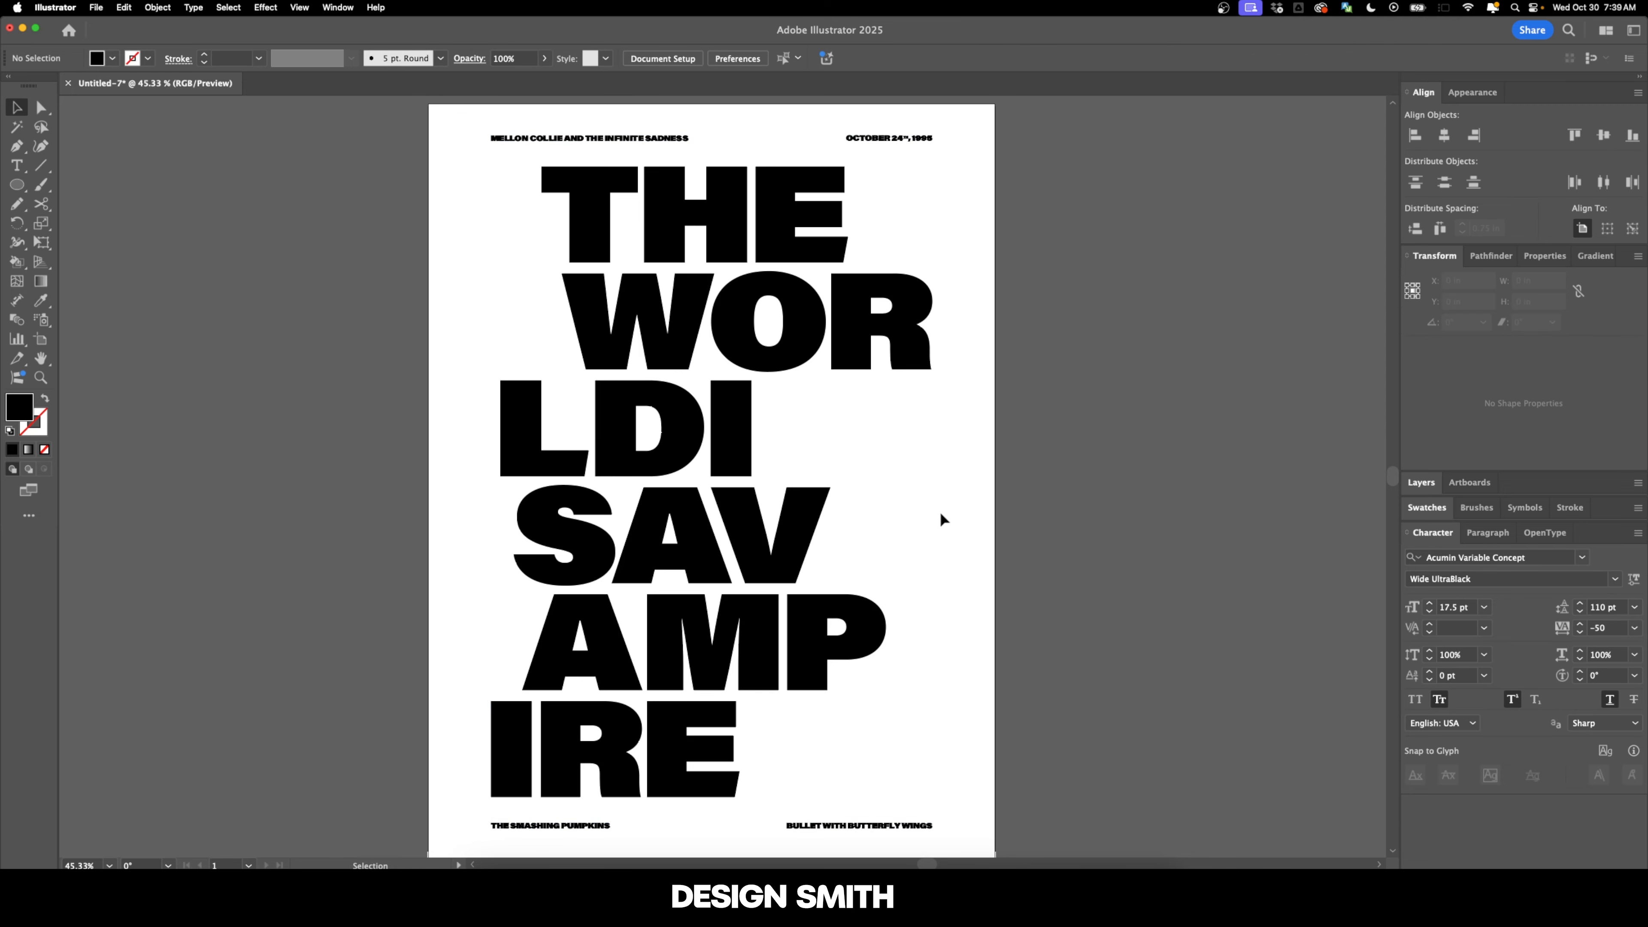
scroll(943, 519, "left", 2)
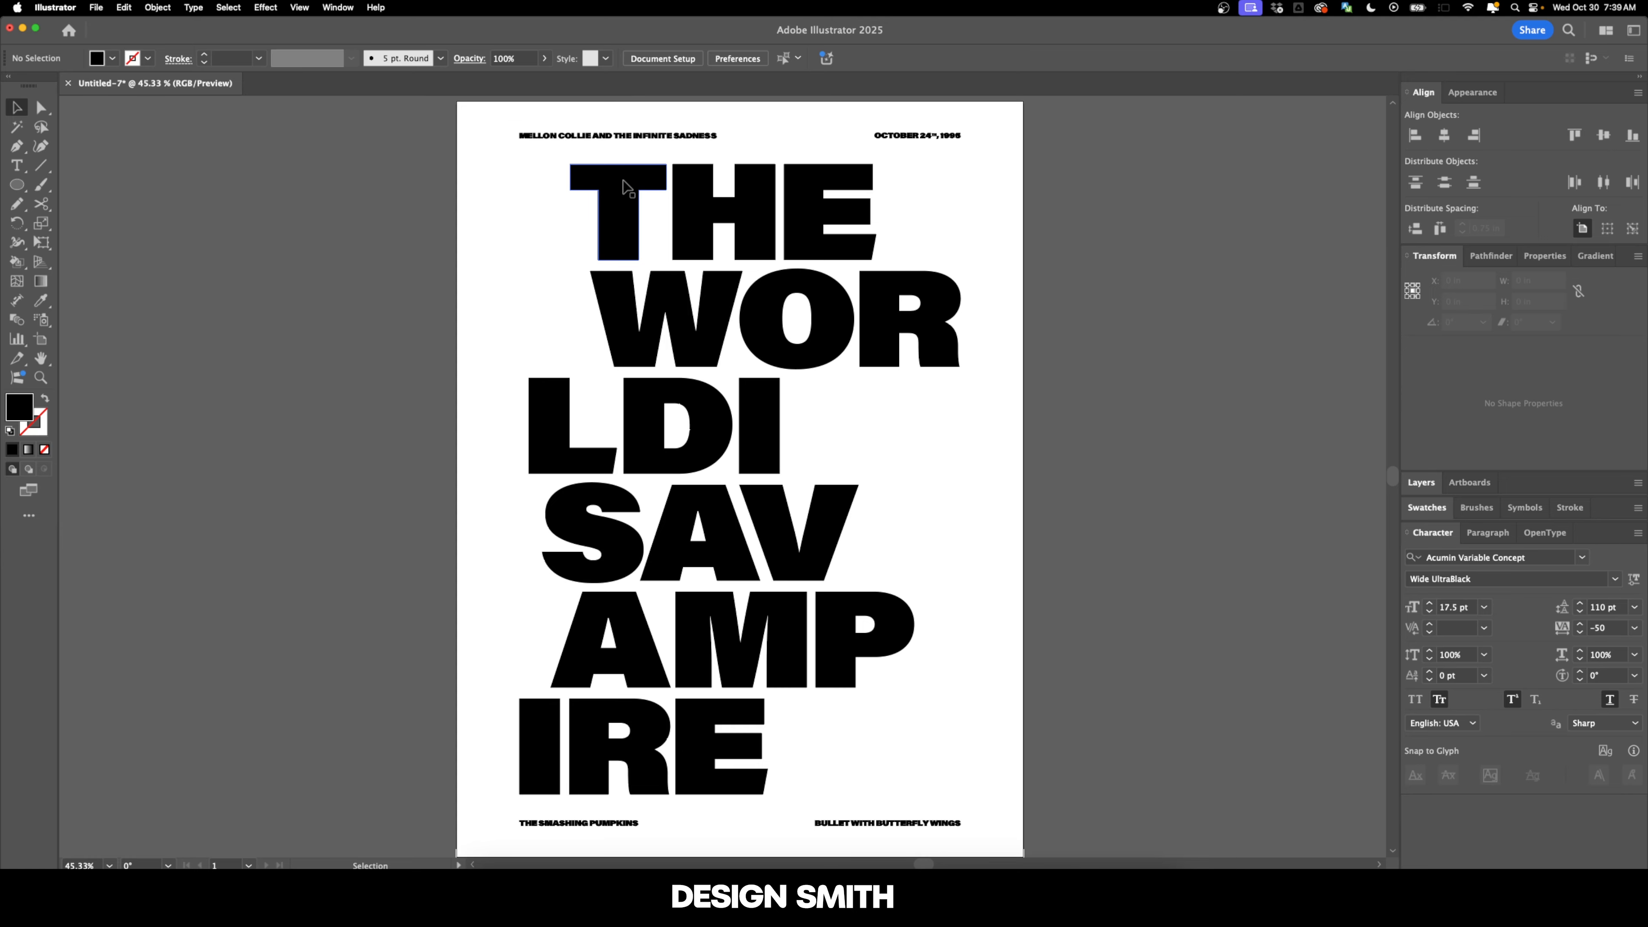
left_click(608, 136)
left_click(896, 136, "shift")
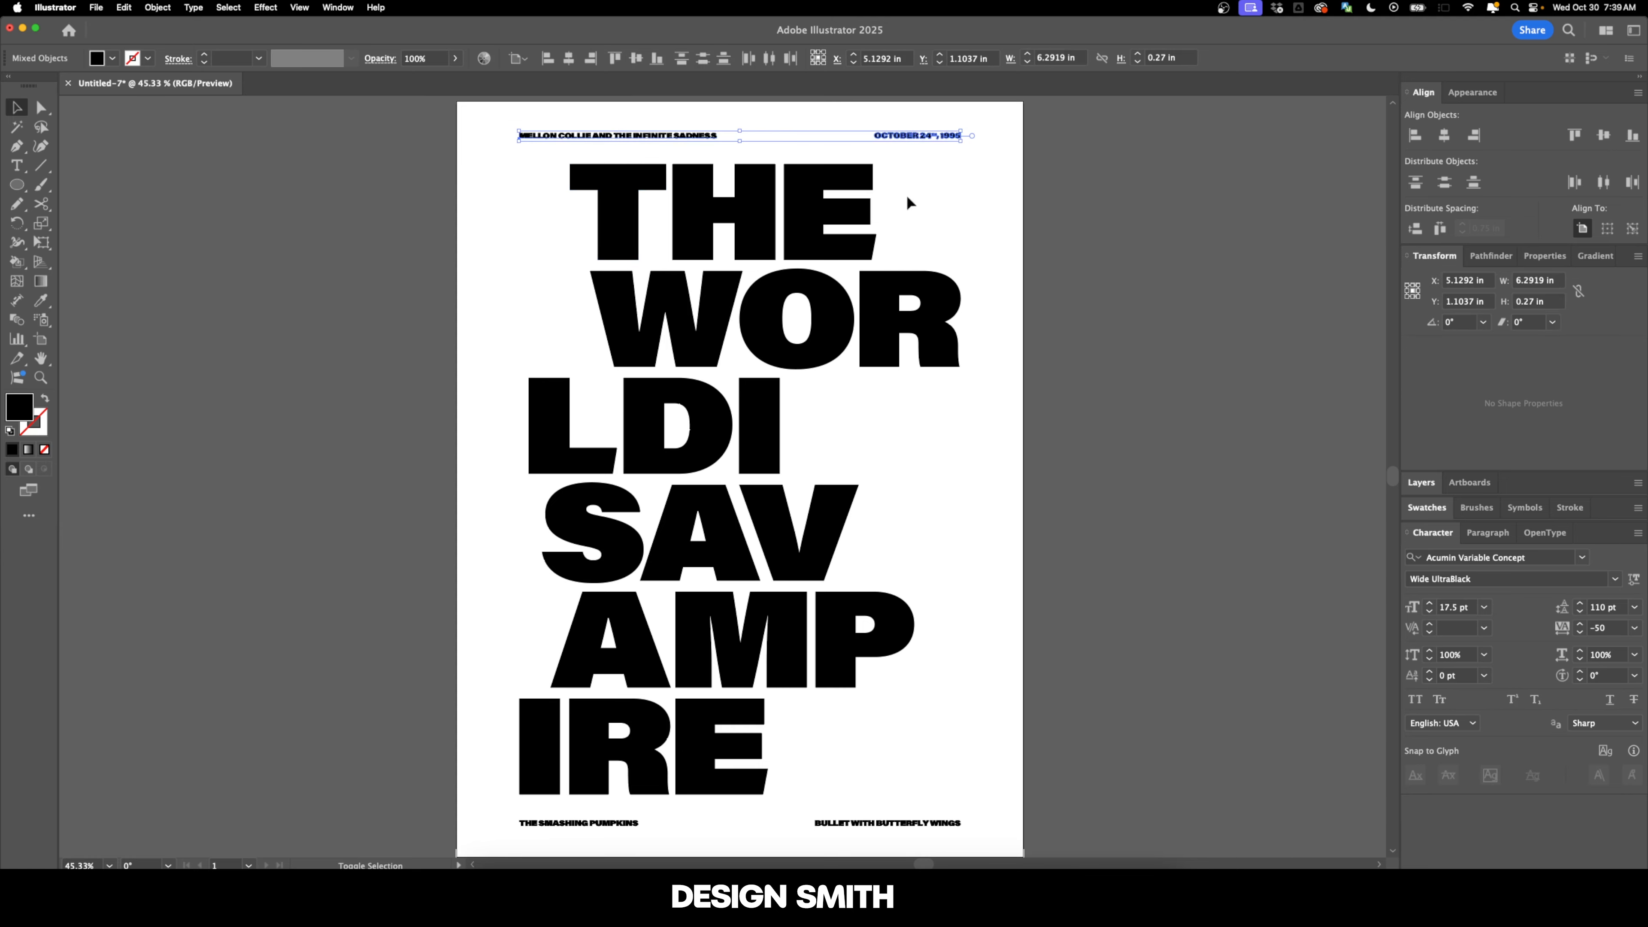
left_click(916, 824, "shift")
left_click(575, 825, "shift")
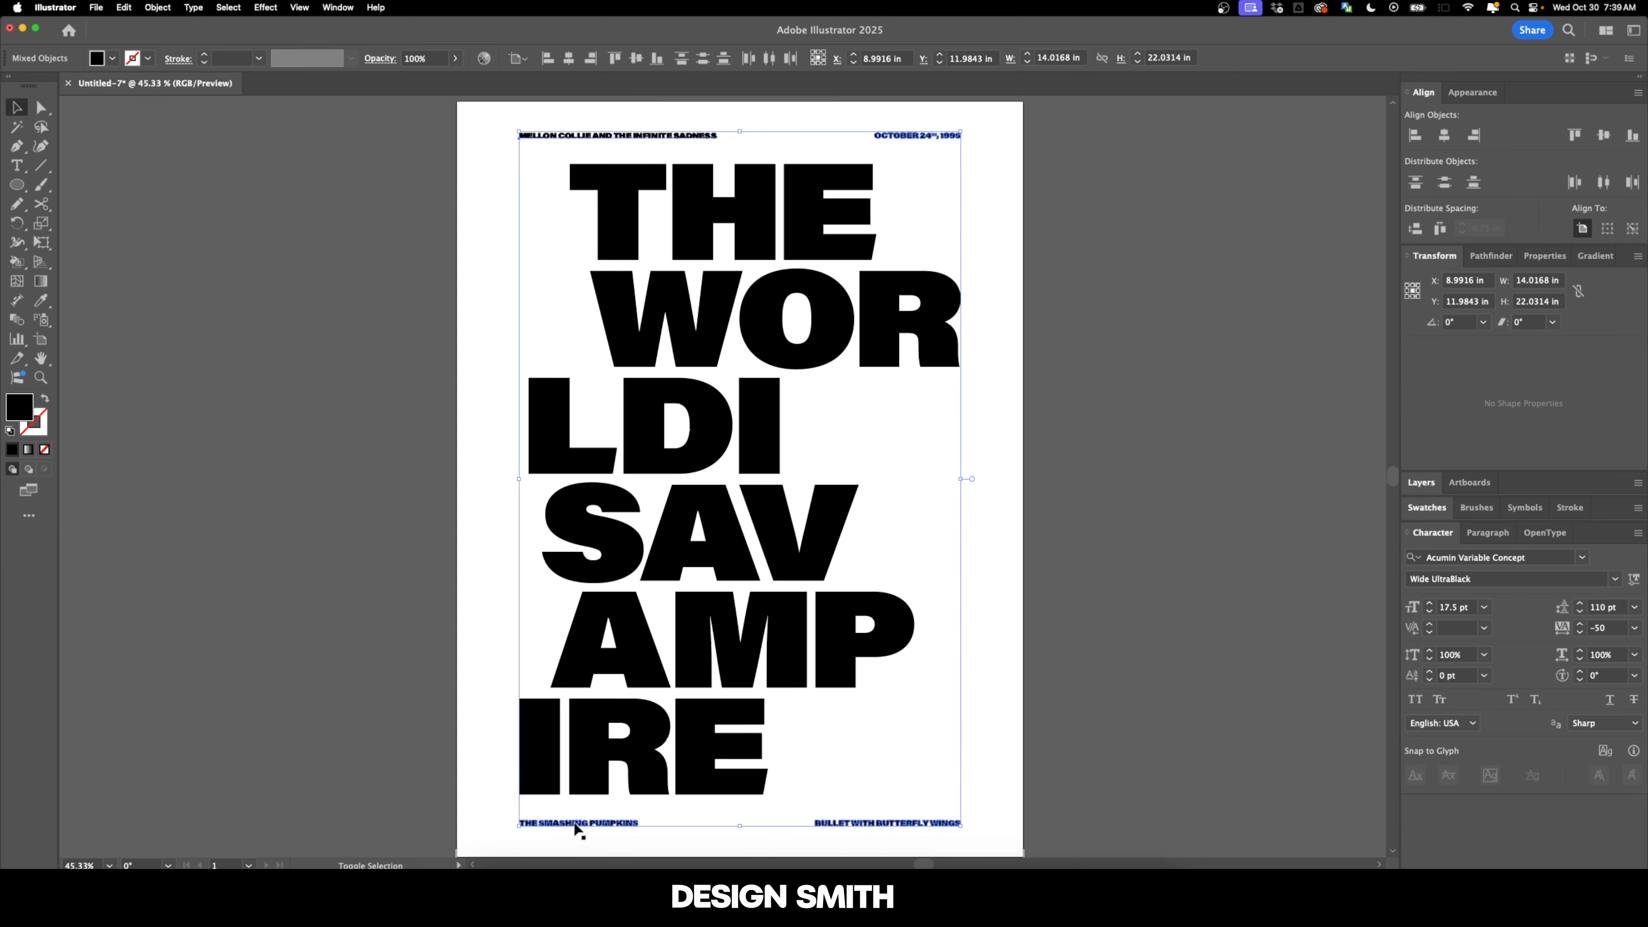
left_click(1125, 434)
Select the album, date, song and band captions together and copy them
left_click(592, 137)
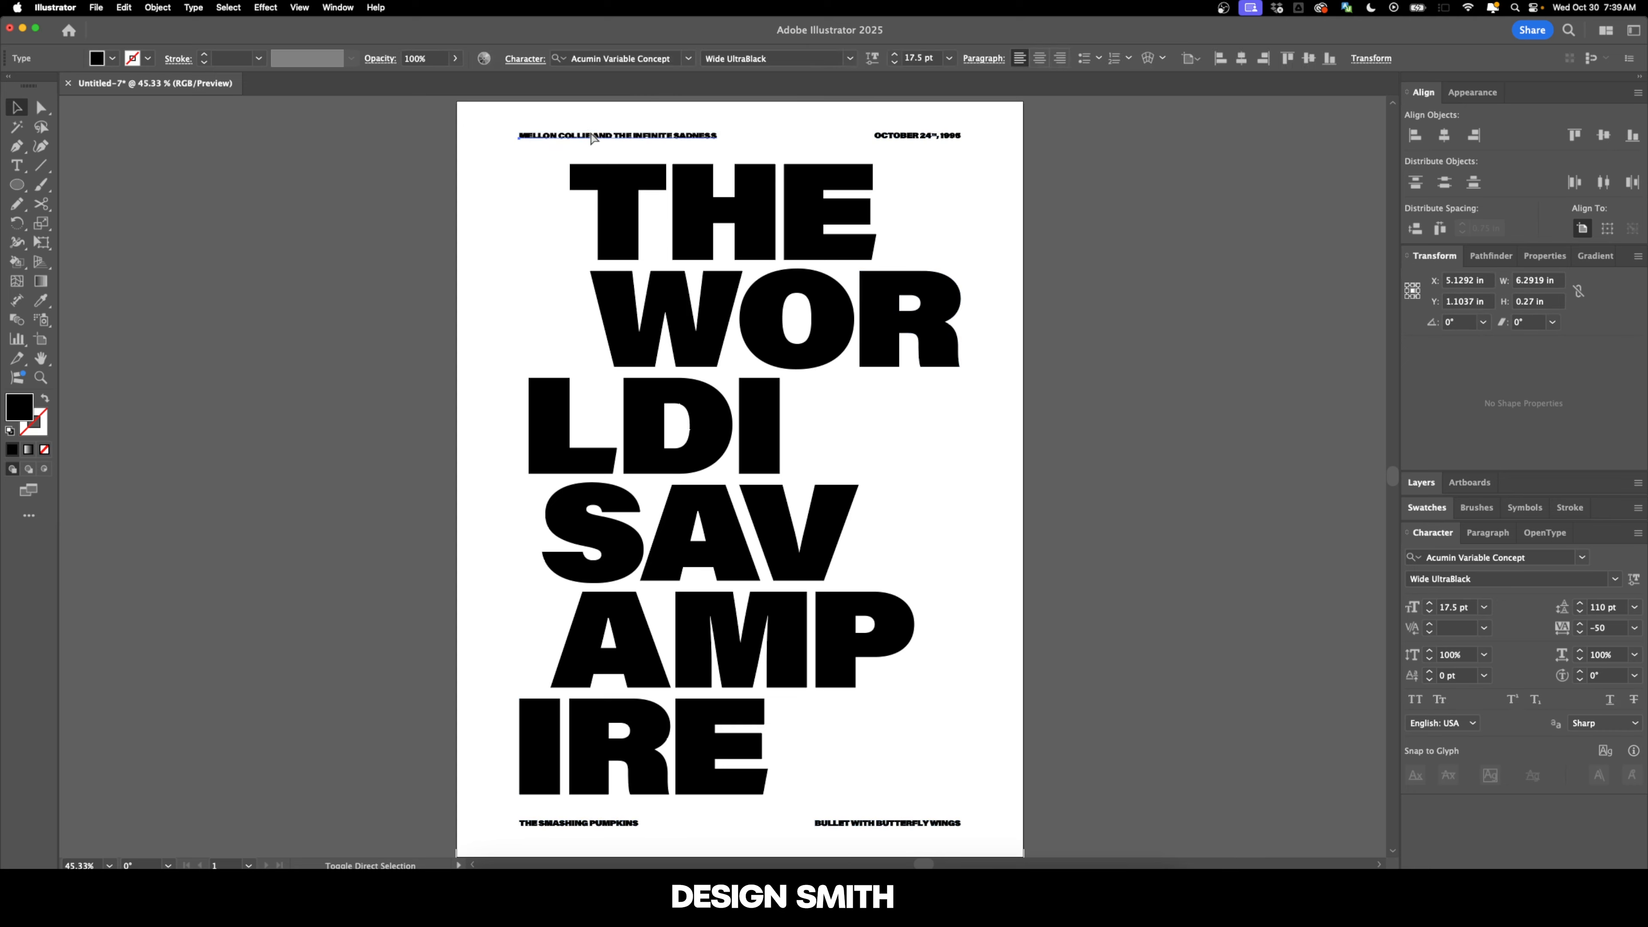
left_click(934, 138)
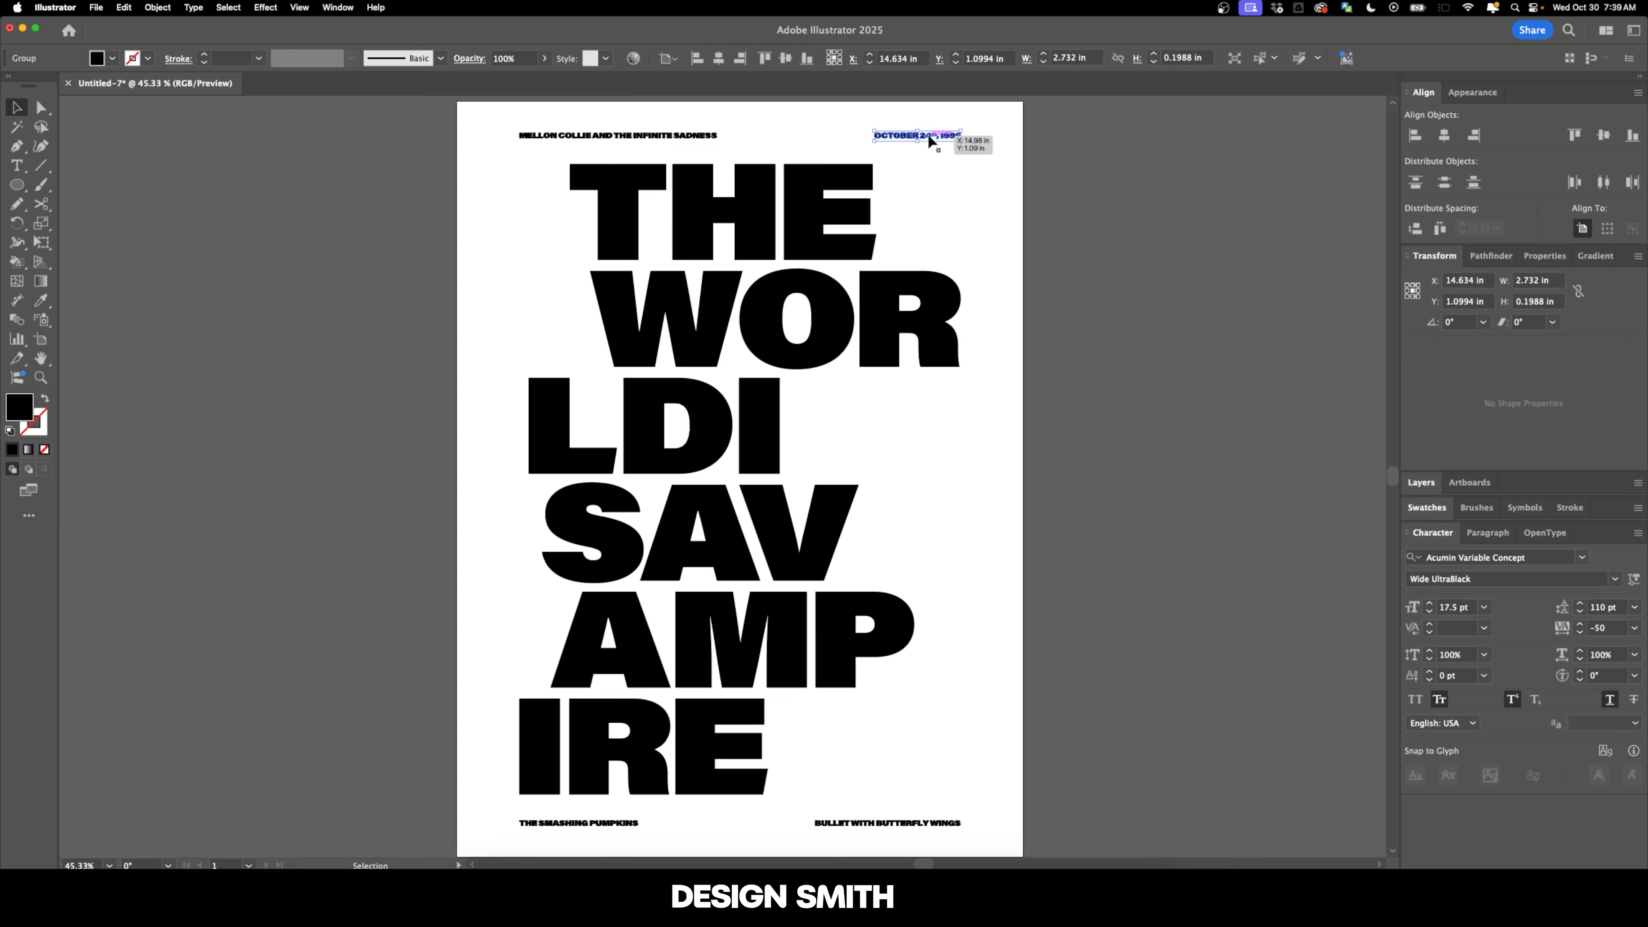
left_click(782, 138)
left_click(649, 137)
left_click(948, 138, "shift")
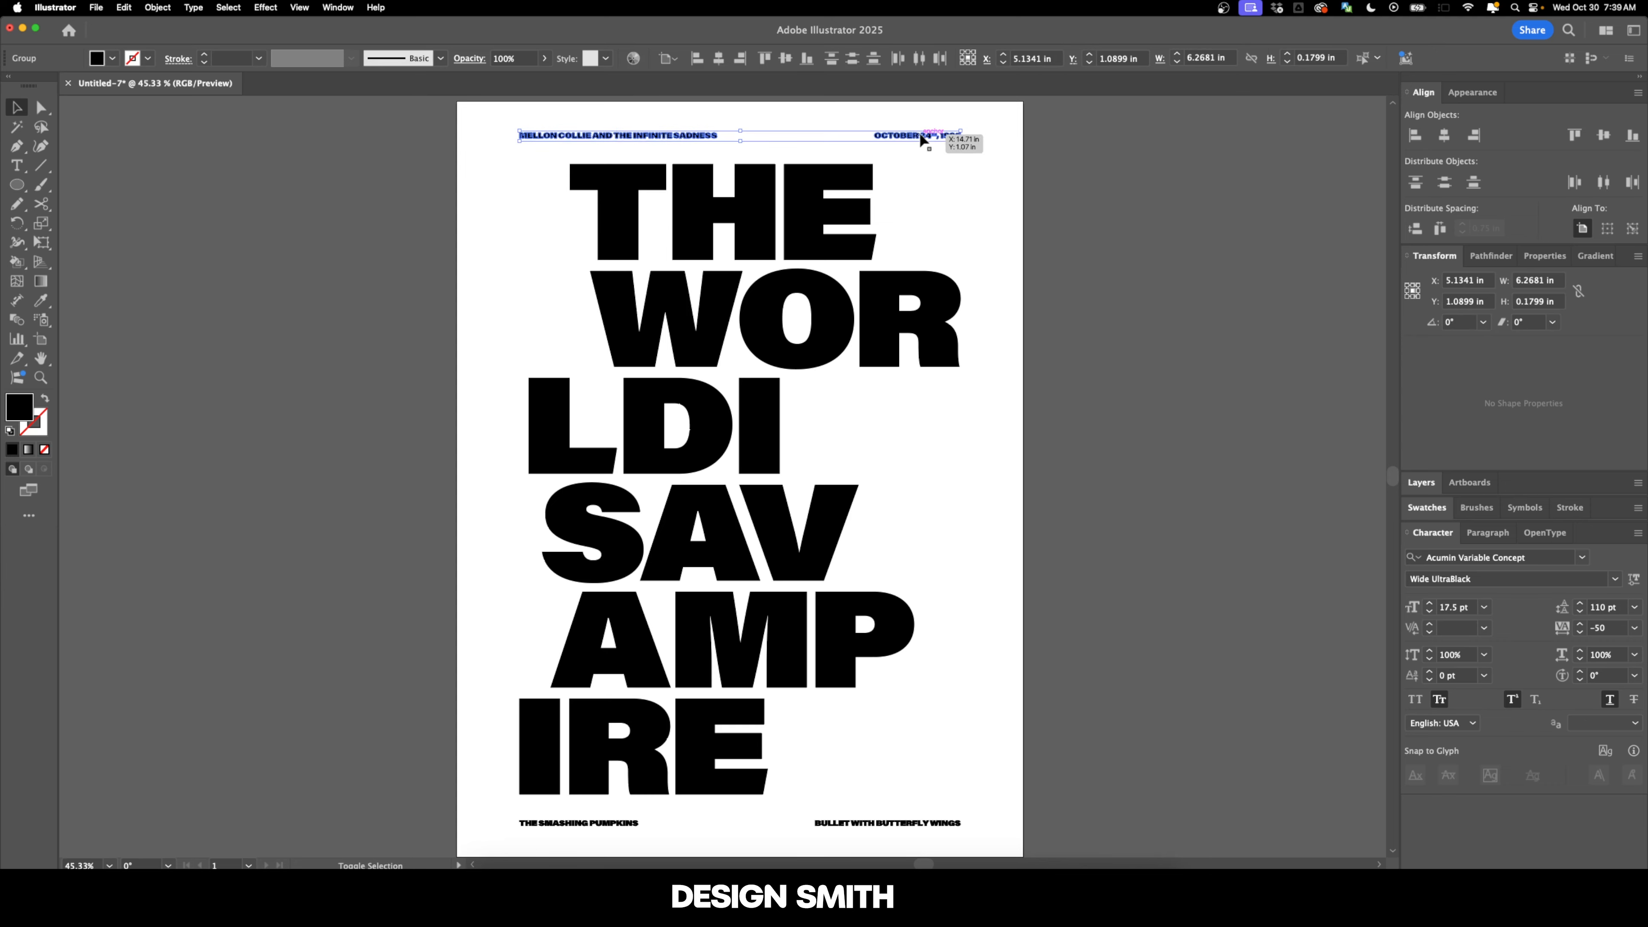
left_click(912, 823, "shift")
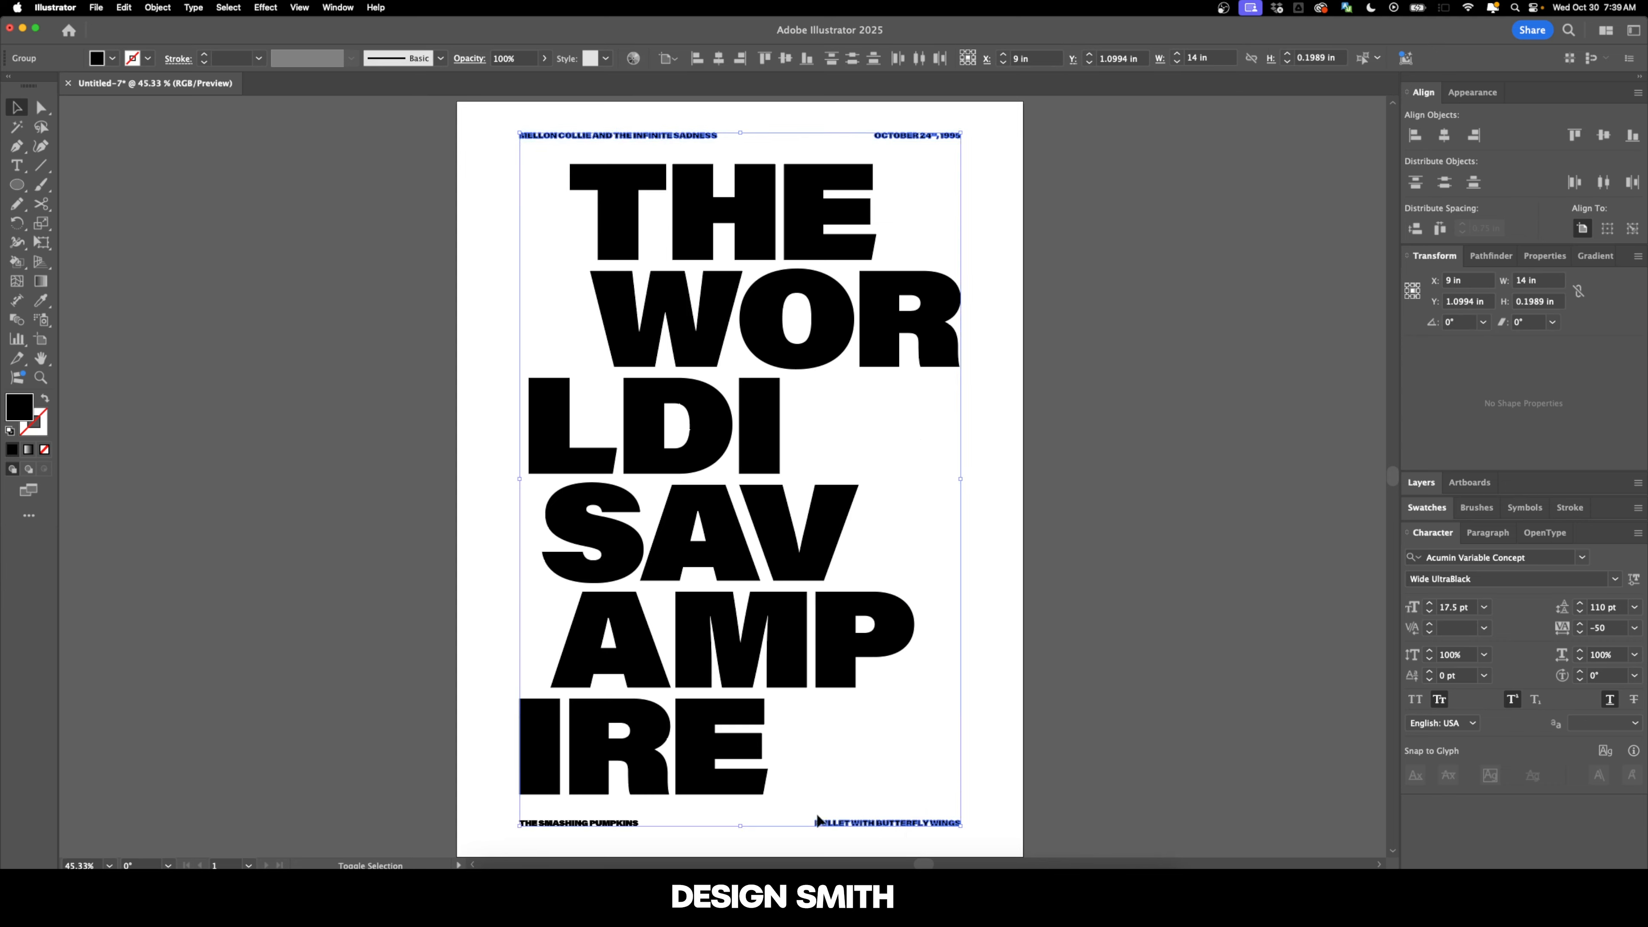
left_click(606, 822, "shift")
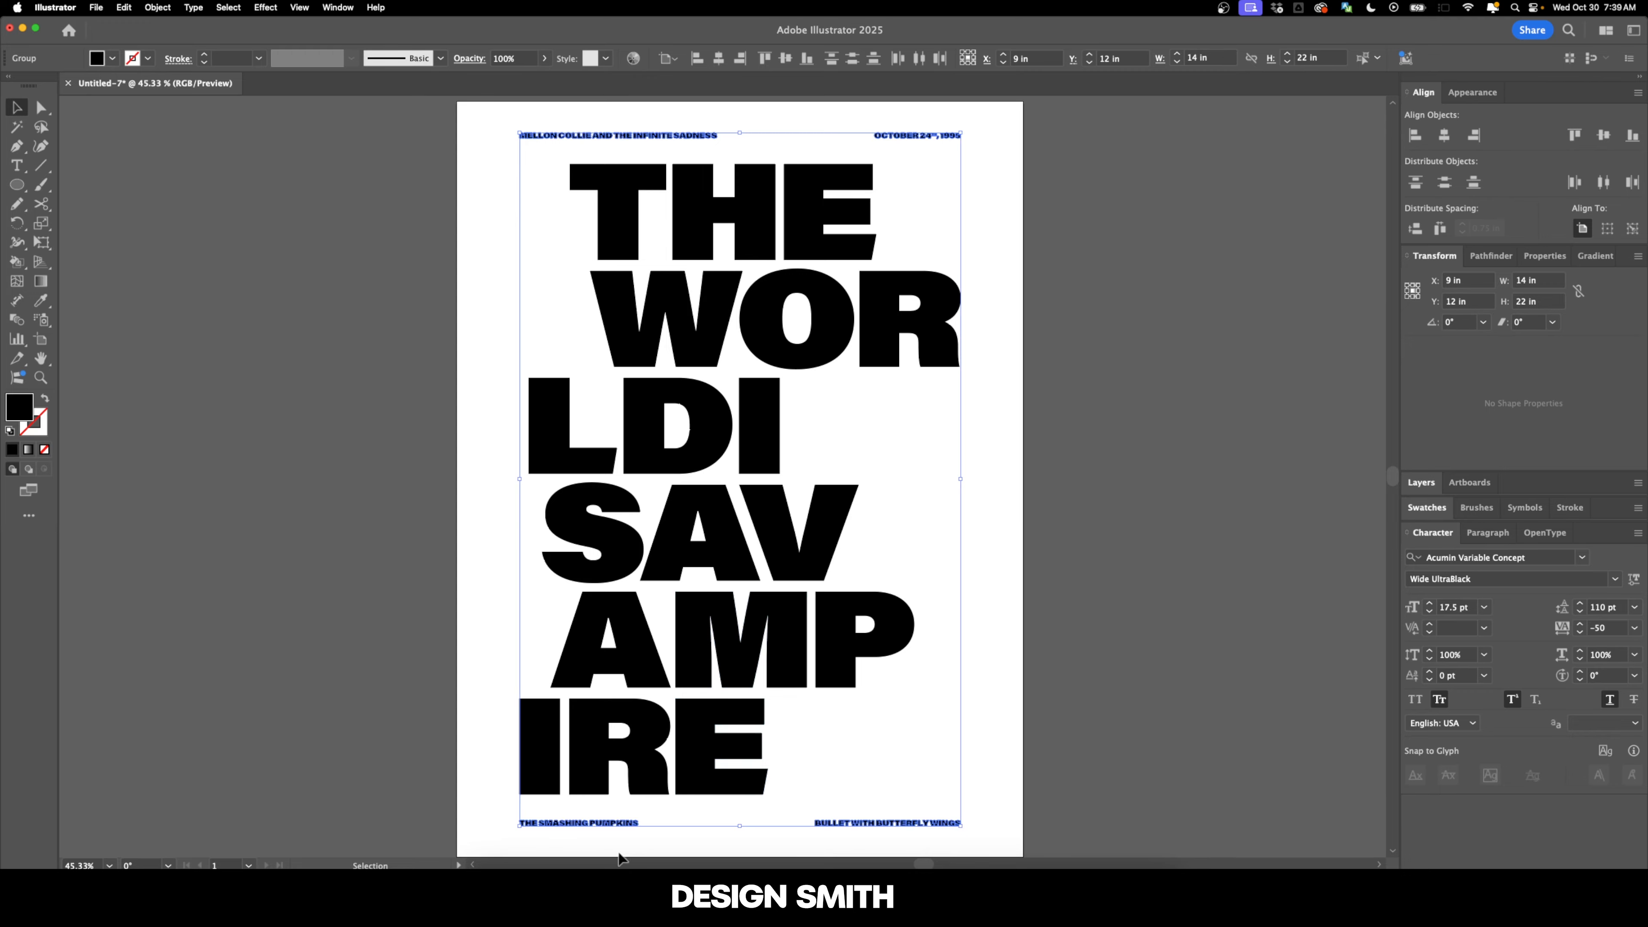
Switch to Photoshop and start a new document 18 in wide and 24 in high at 300 pixels/inch
left_click(582, 866)
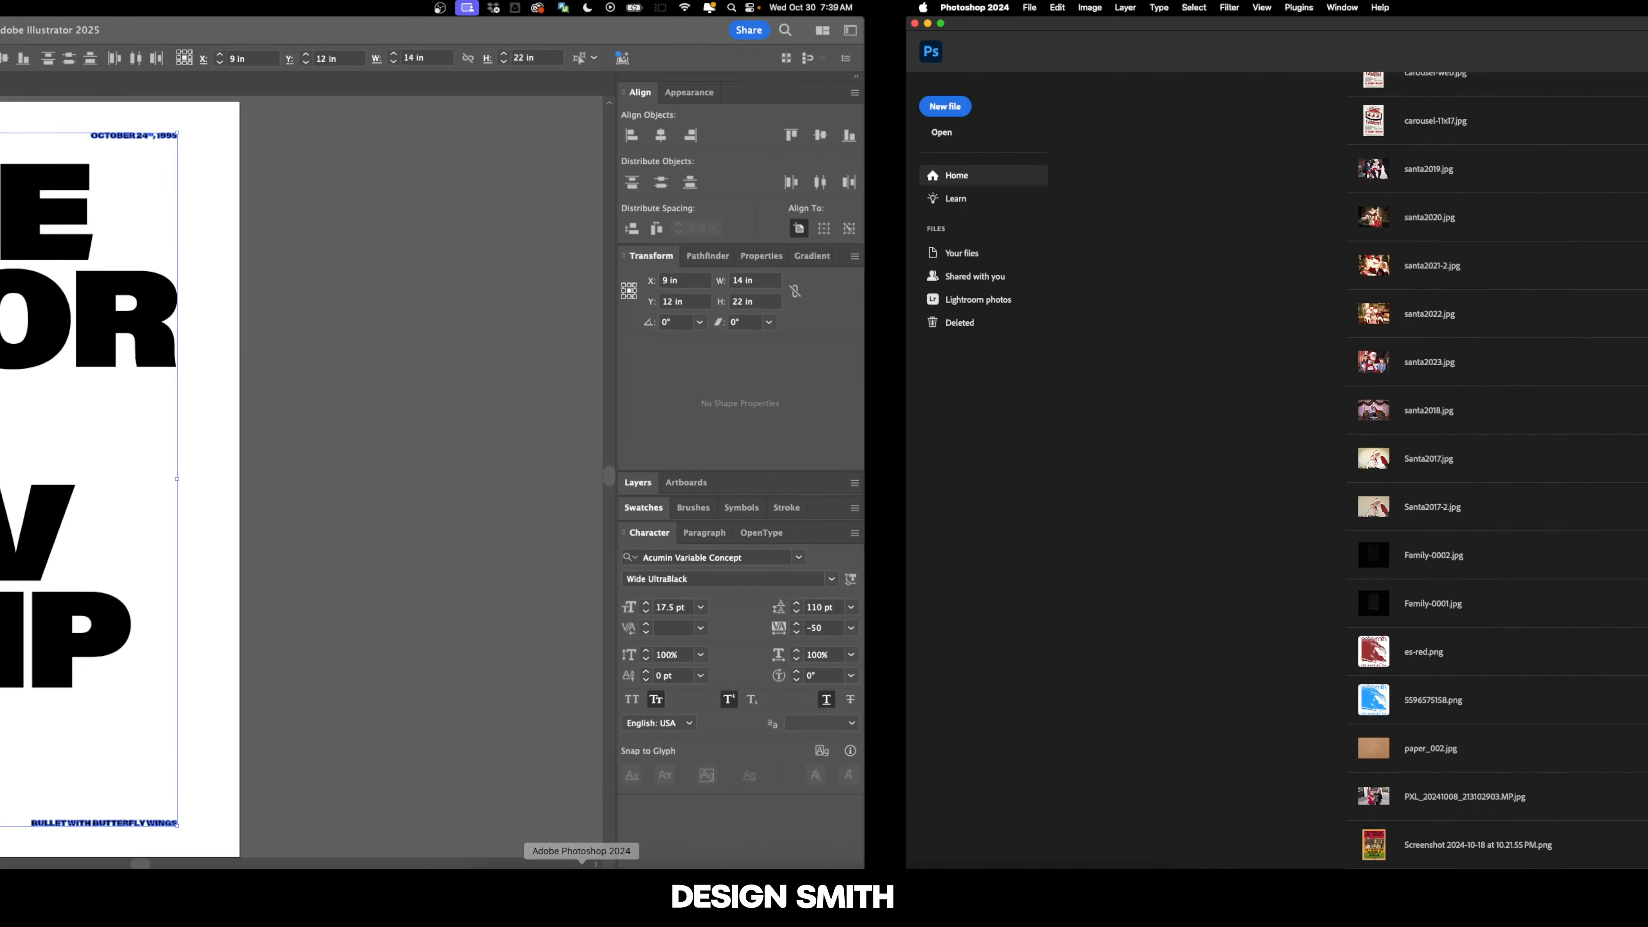
key("super+n")
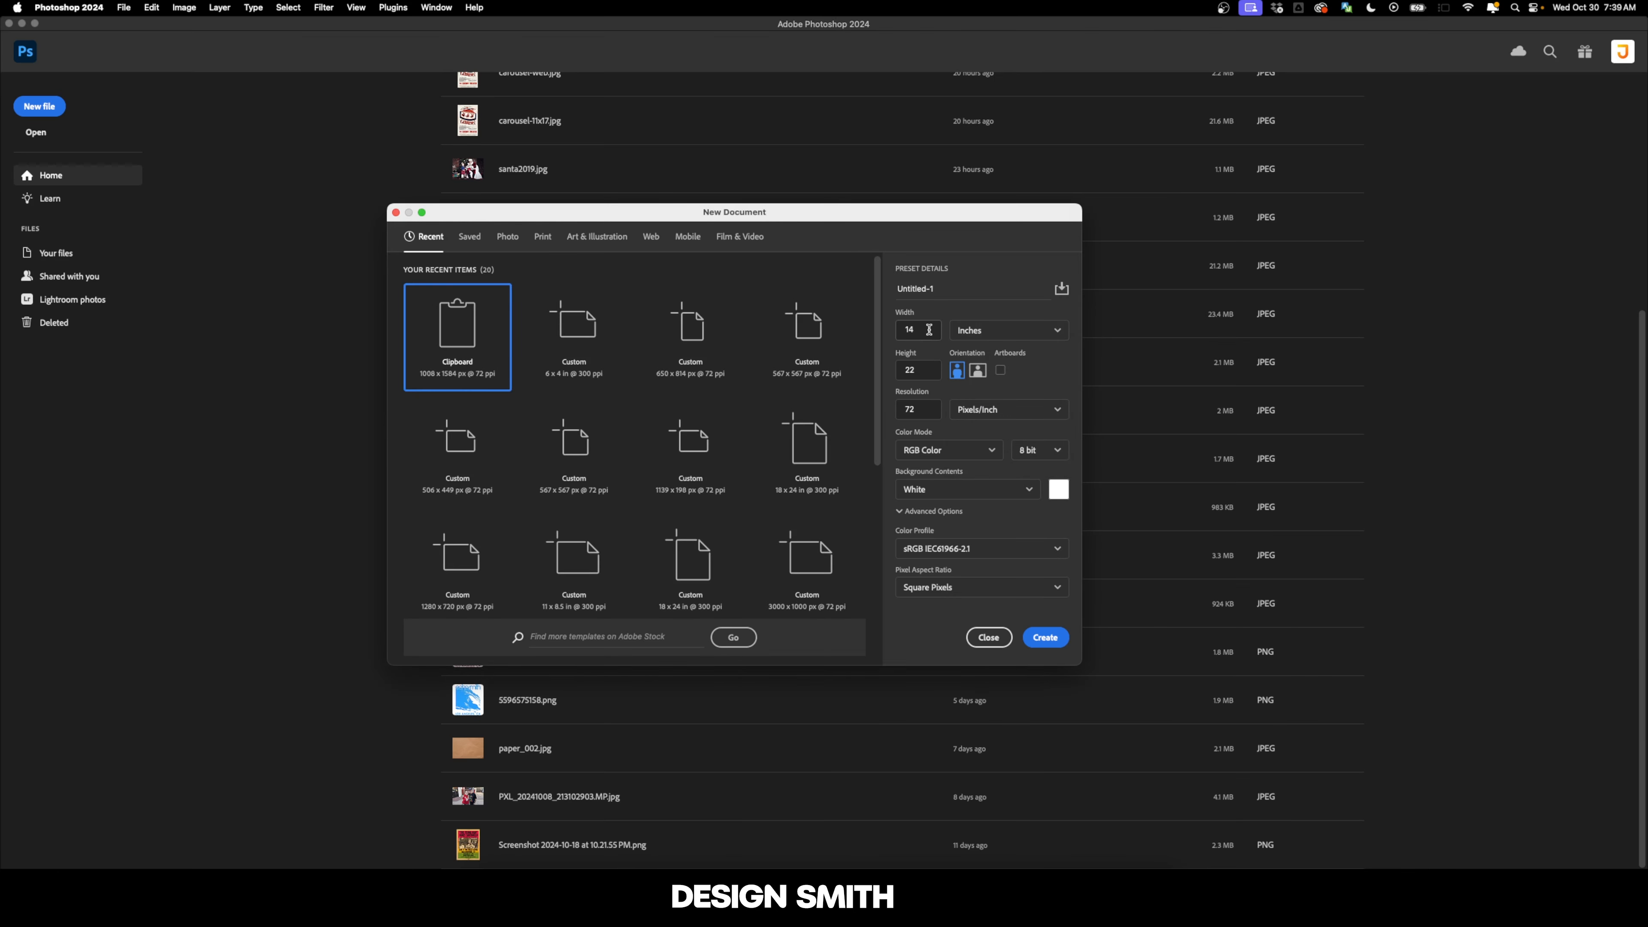
double_click(929, 329)
type("18")
key("Tab")
type("24")
key("Tab")
type("30")
Change the new document's size to 18.25 by 24.25 in and create it
key("shift+Tab")
key("shift+Tab")
key("shift+Tab")
key("shift+Tab")
type("18.25")
key("Tab")
type("24.25")
key("Tab")
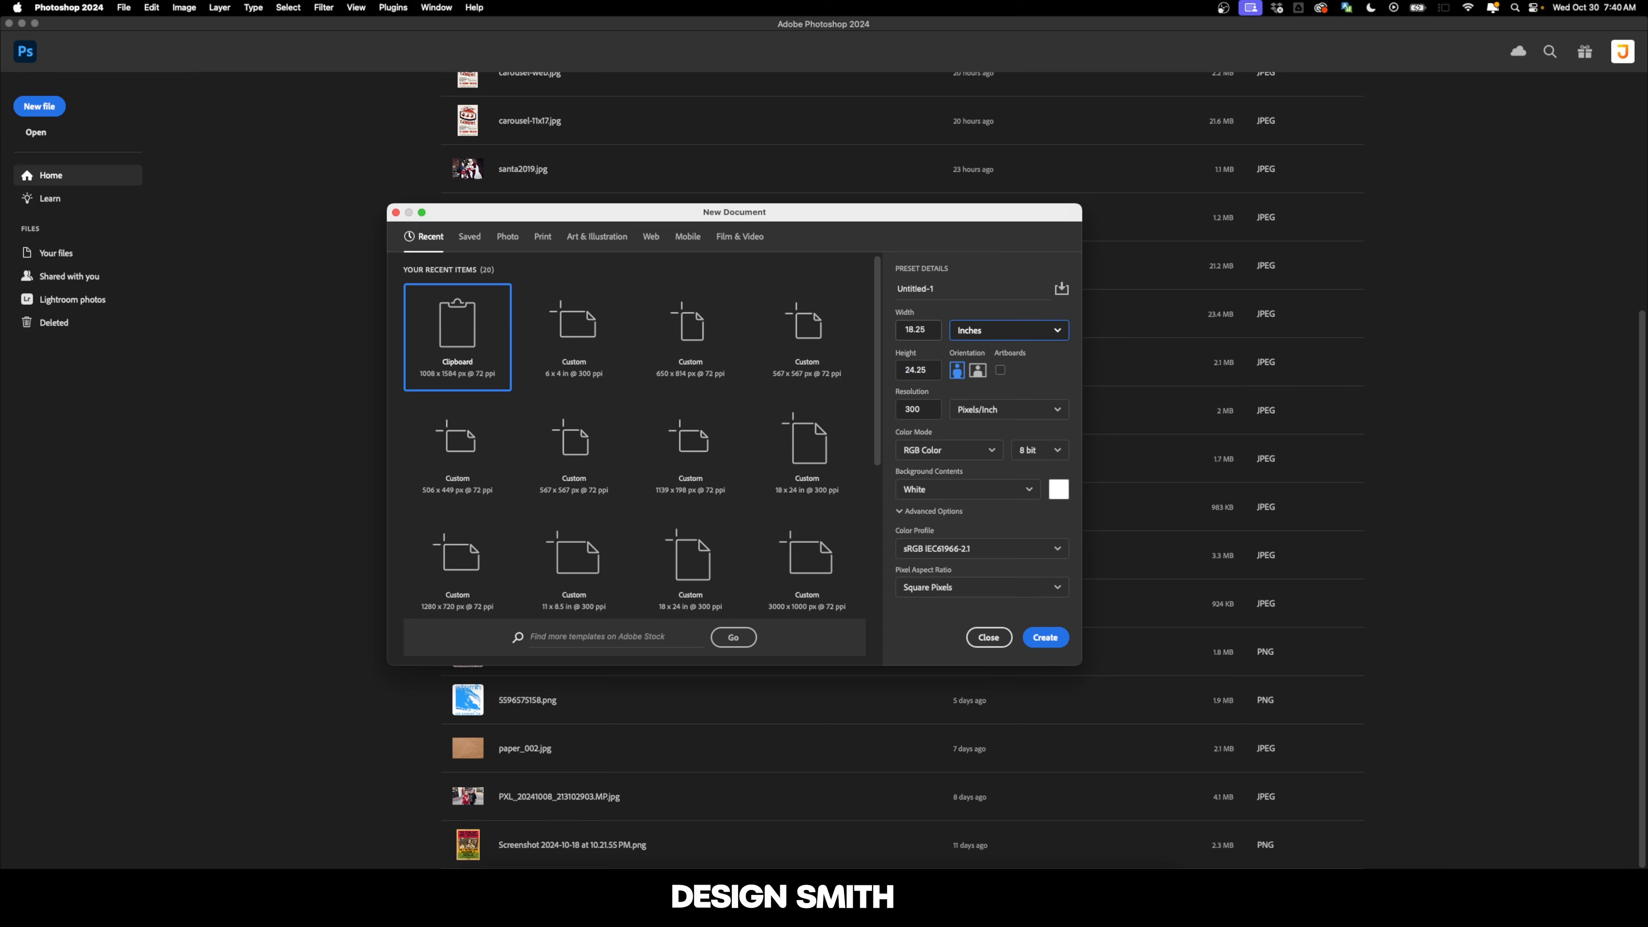
key("Return")
key("Return")
left_click(1048, 642)
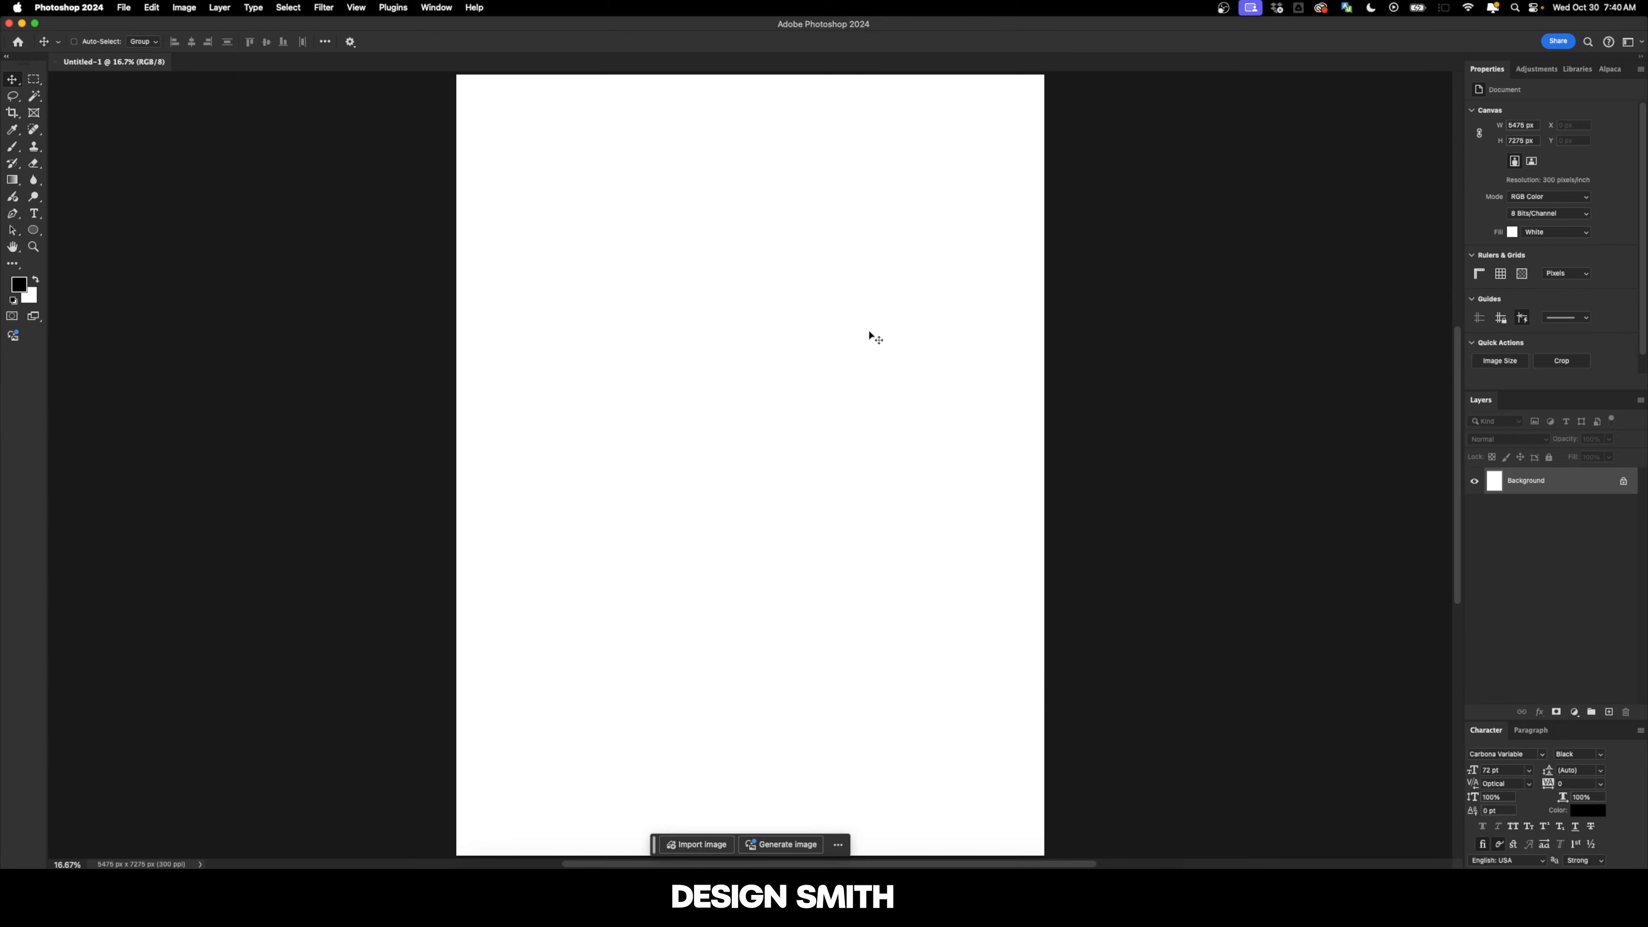
Paste the four captions into the blank document as a Smart Object and accept the placement
key("super+minus")
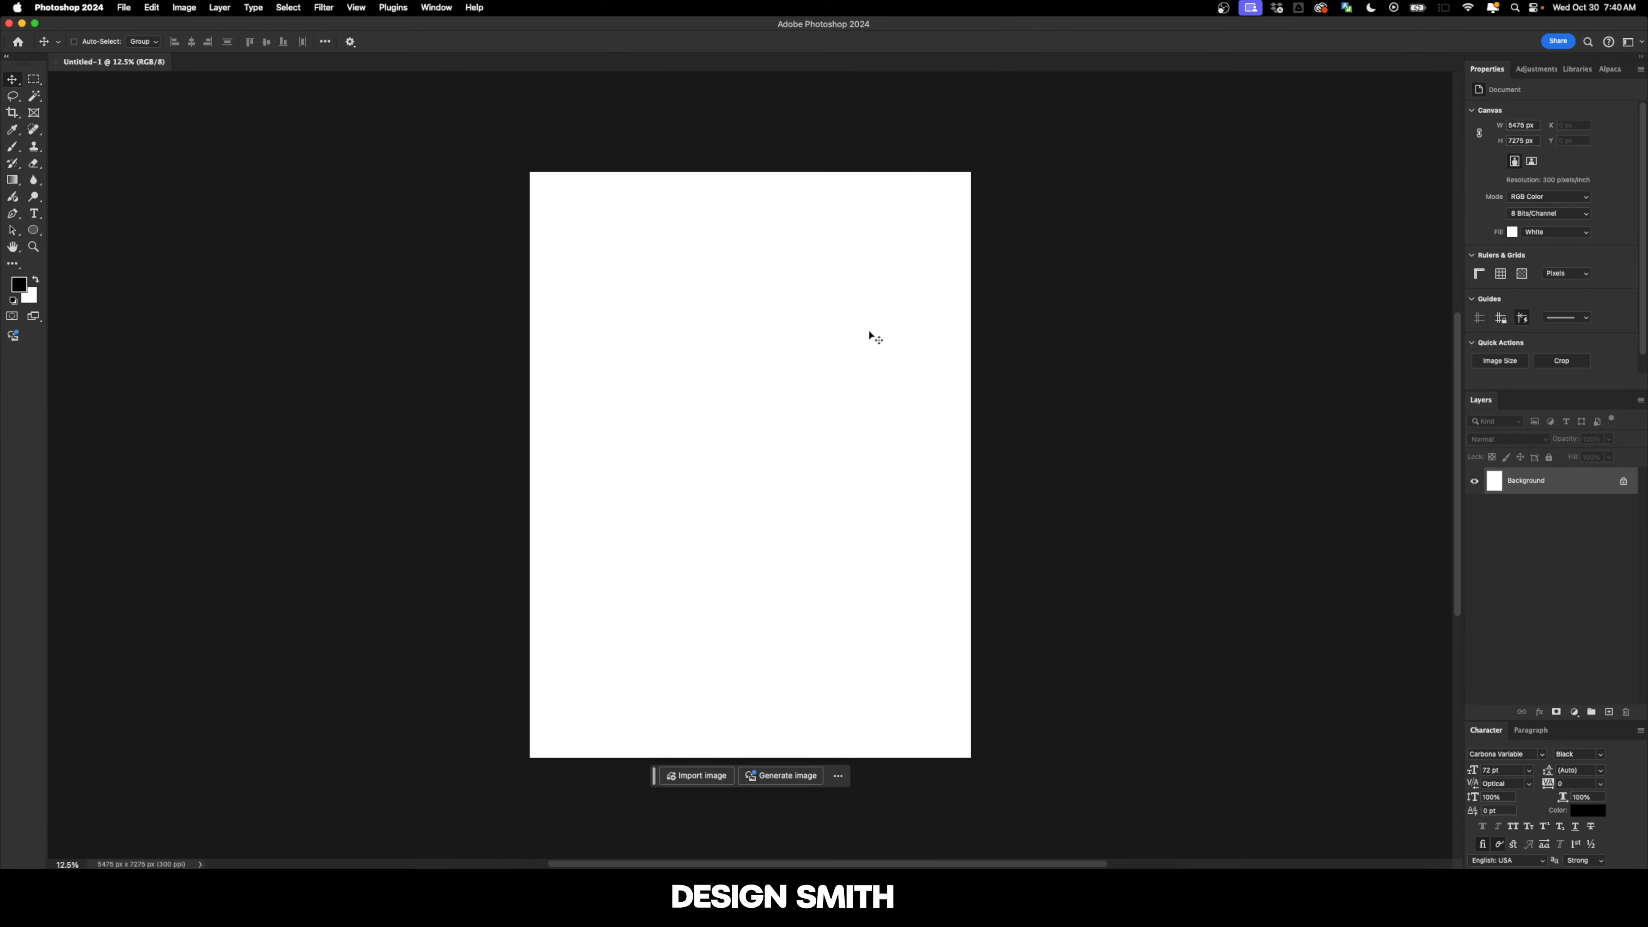
key("super+v")
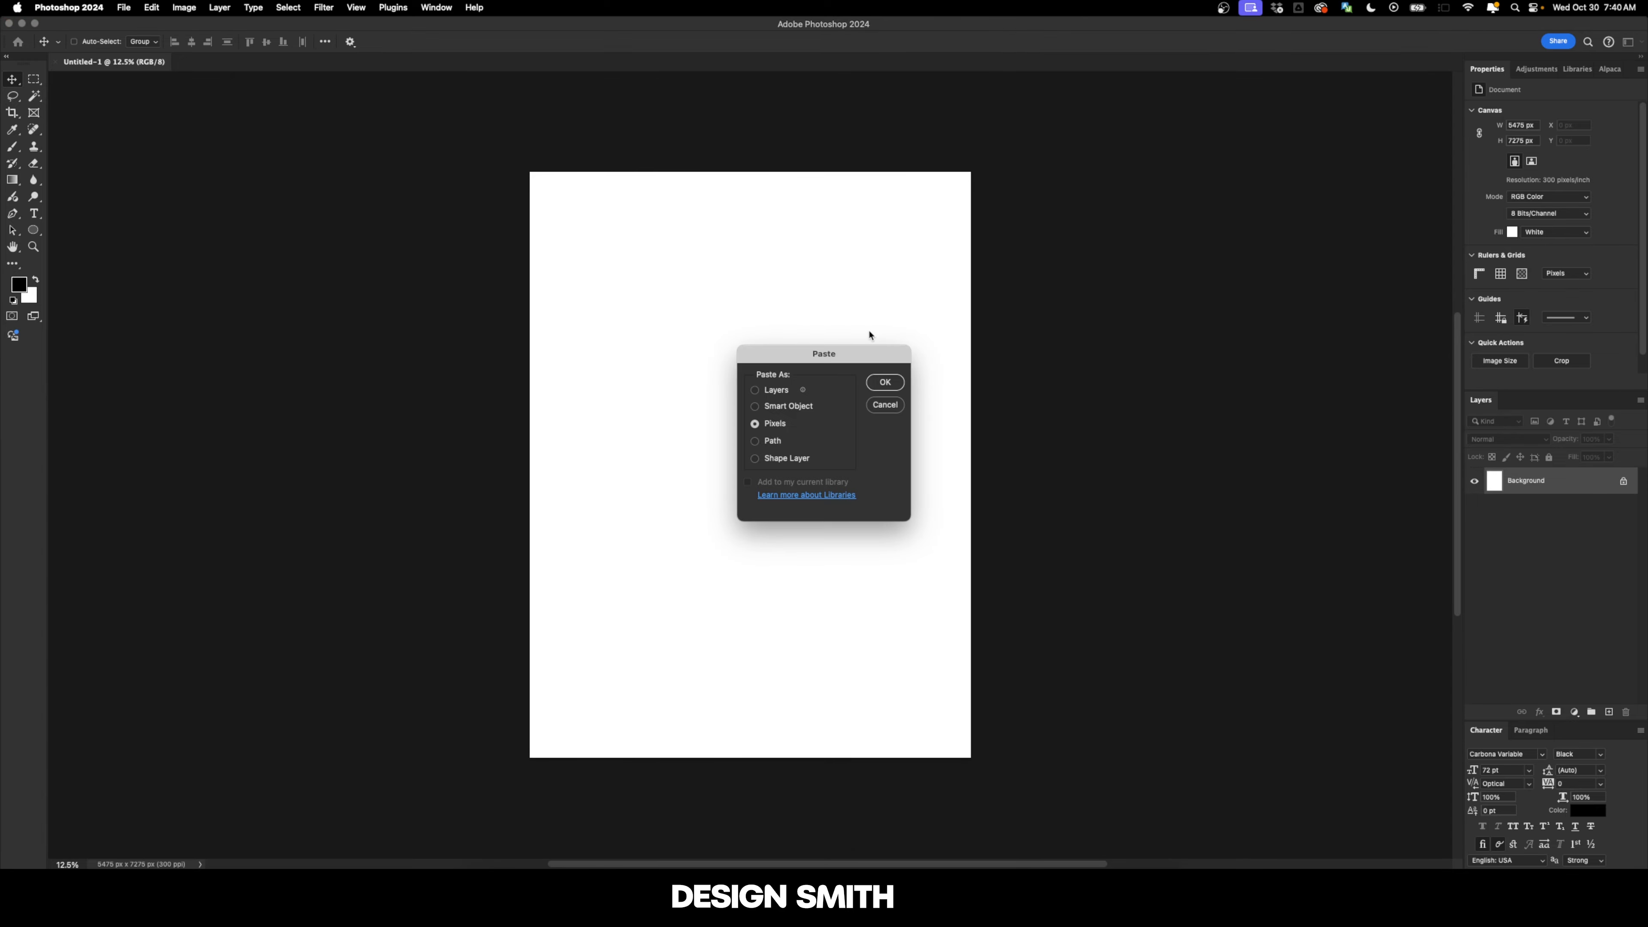
left_click(885, 383)
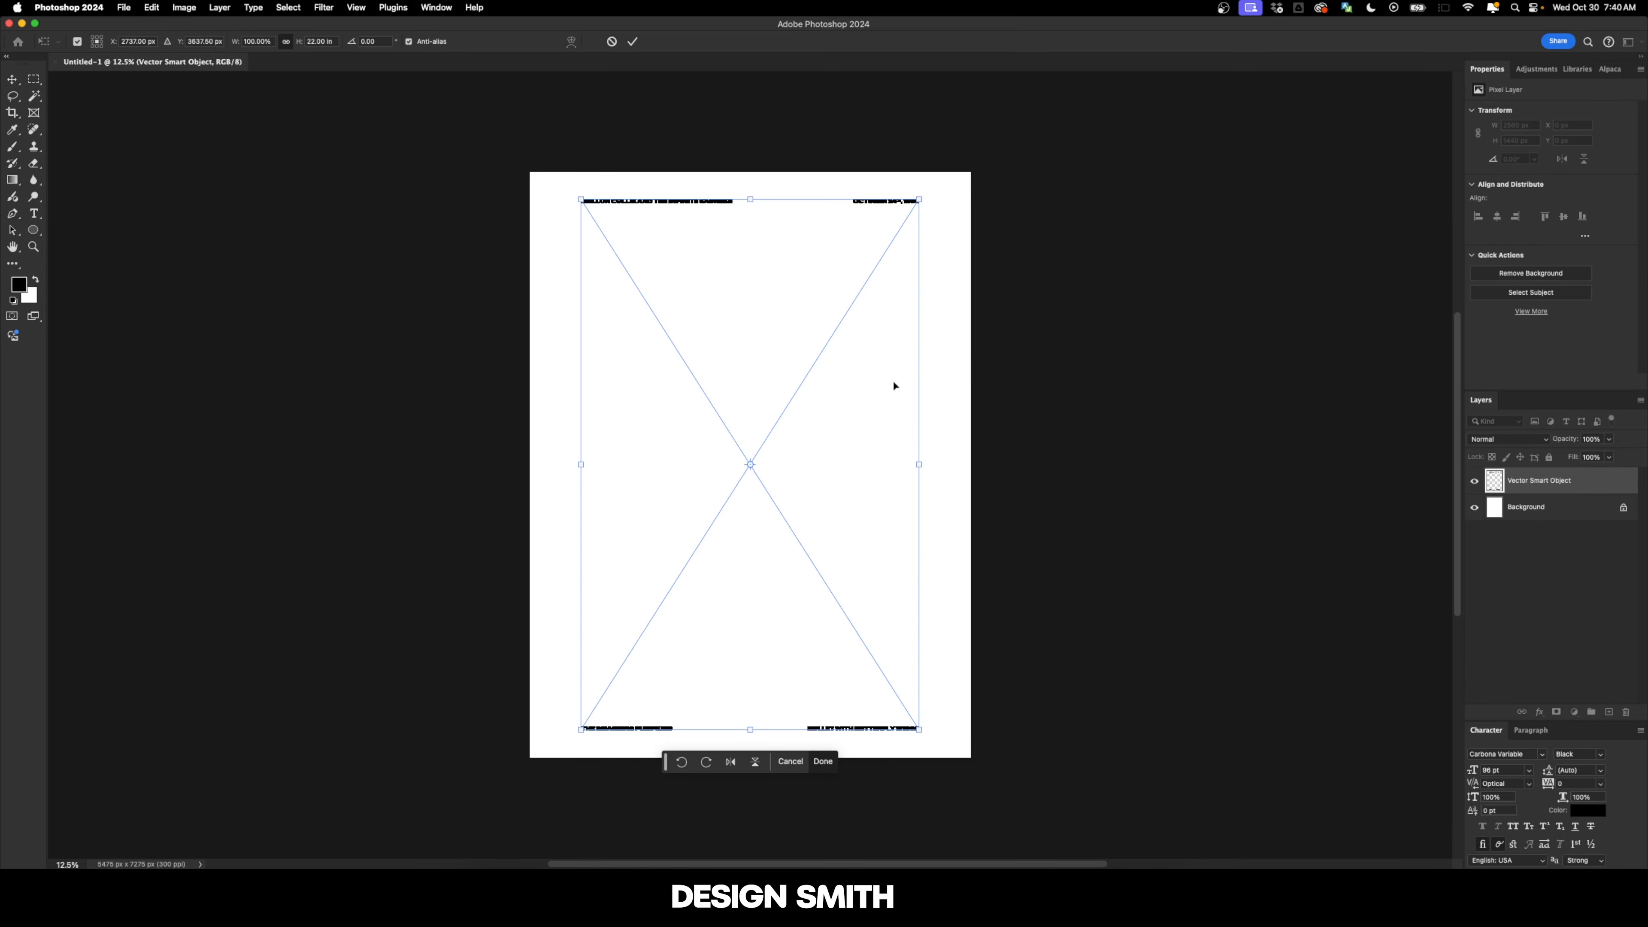
key("Return")
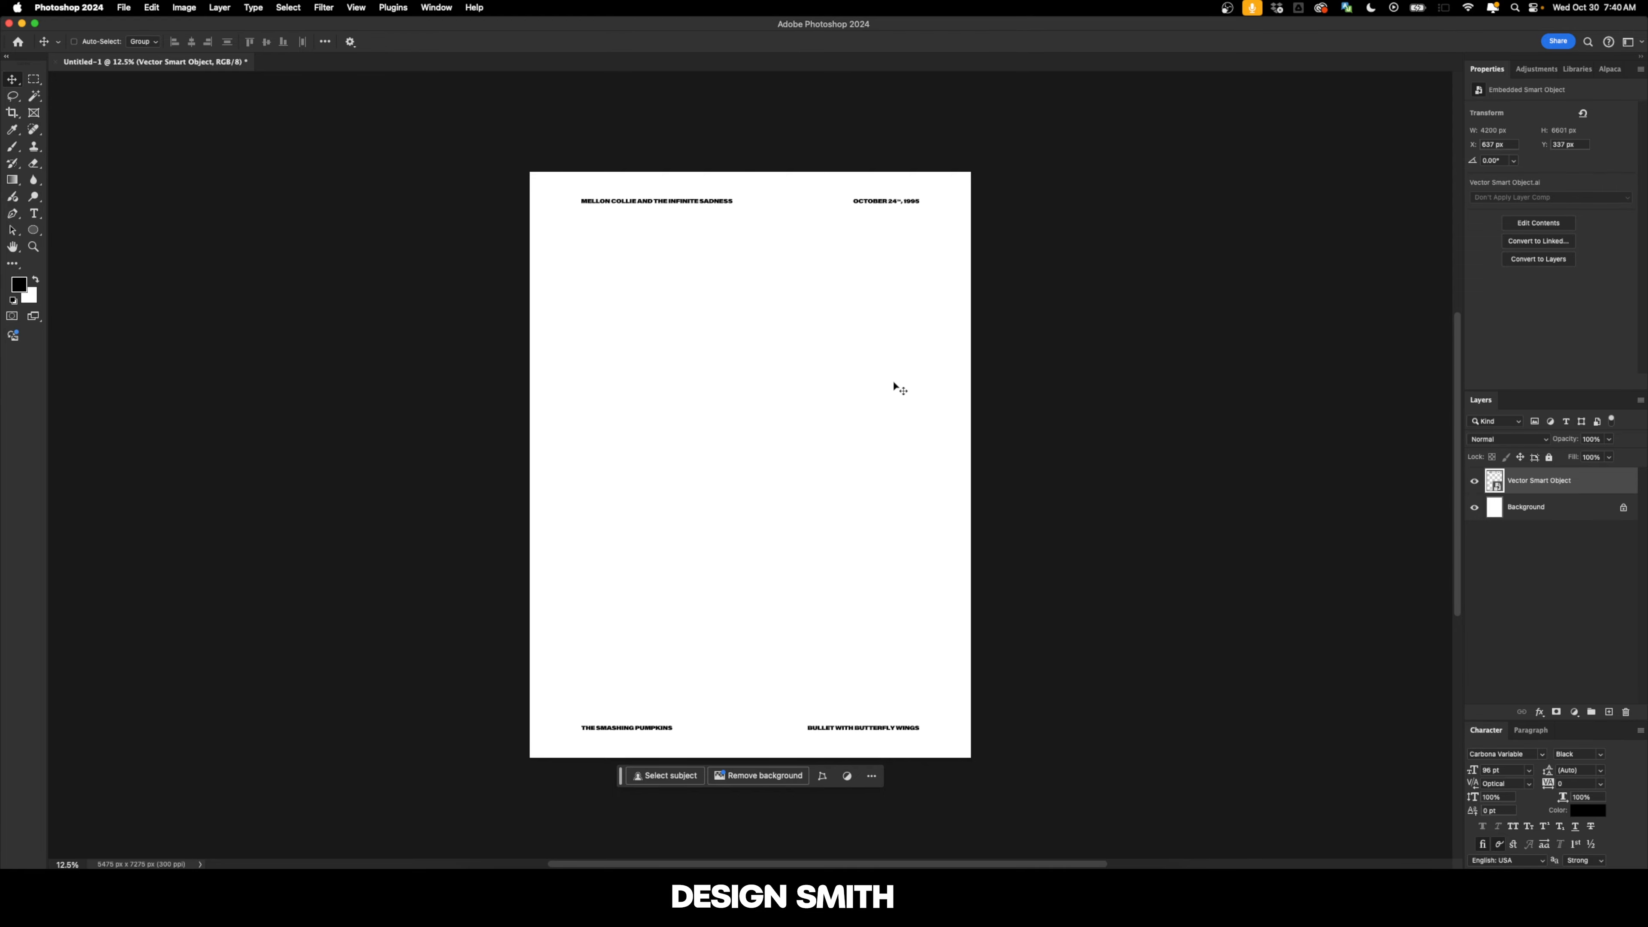
Copy the large lettering group from Illustrator and paste it into the Photoshop document as a Smart Object
left_click(628, 867)
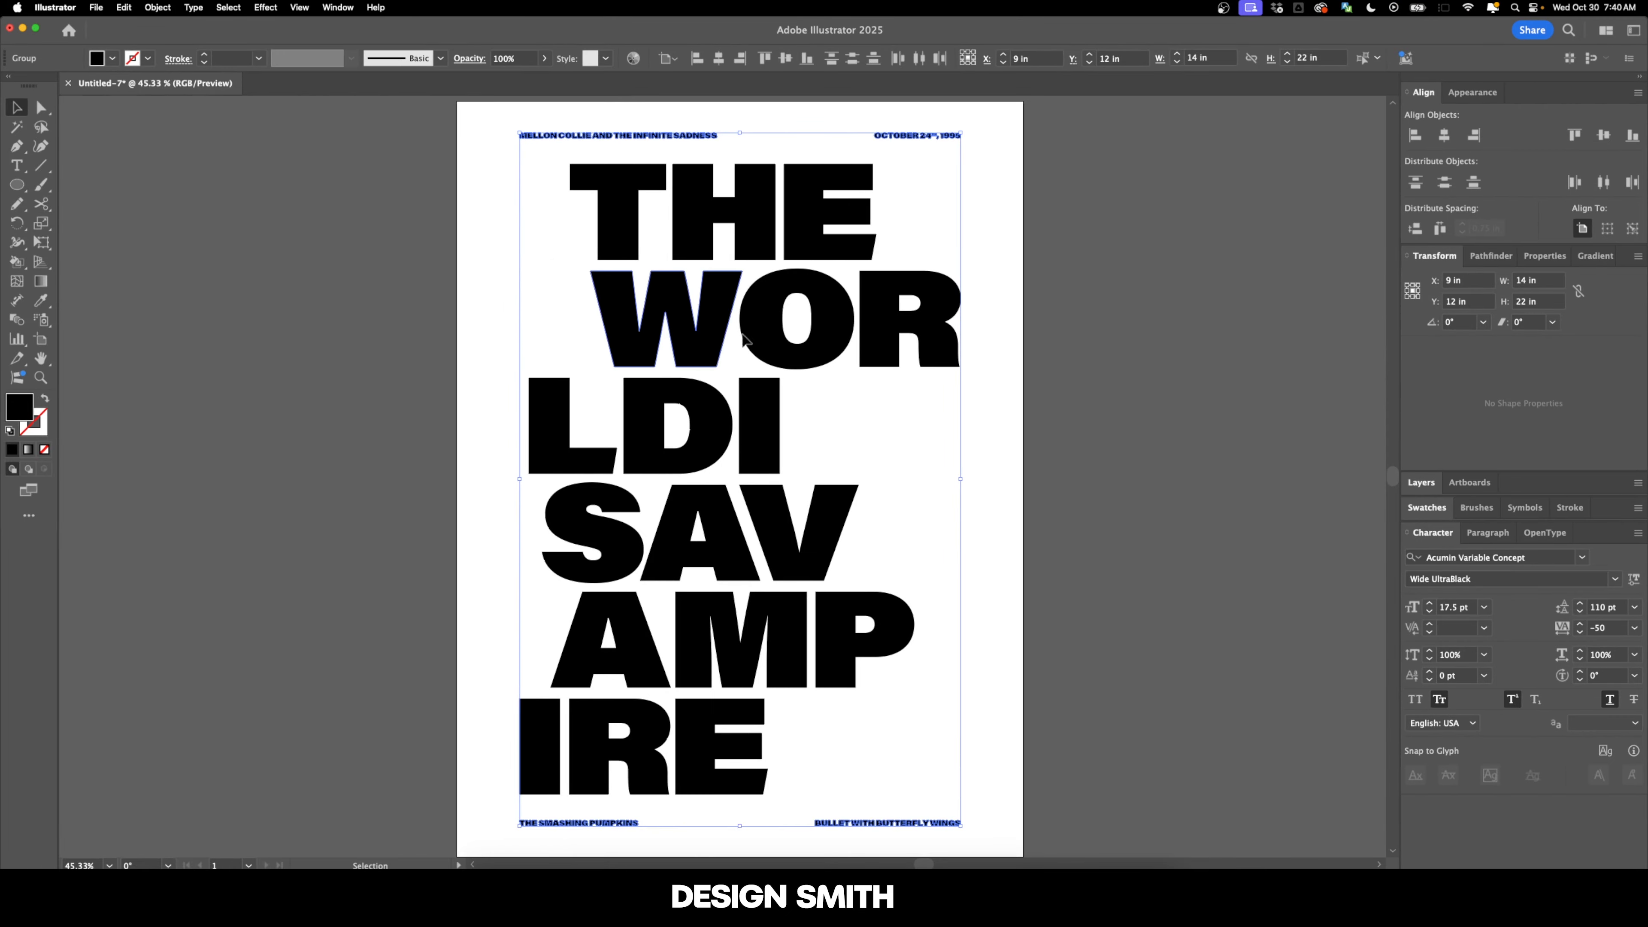
left_click(833, 297)
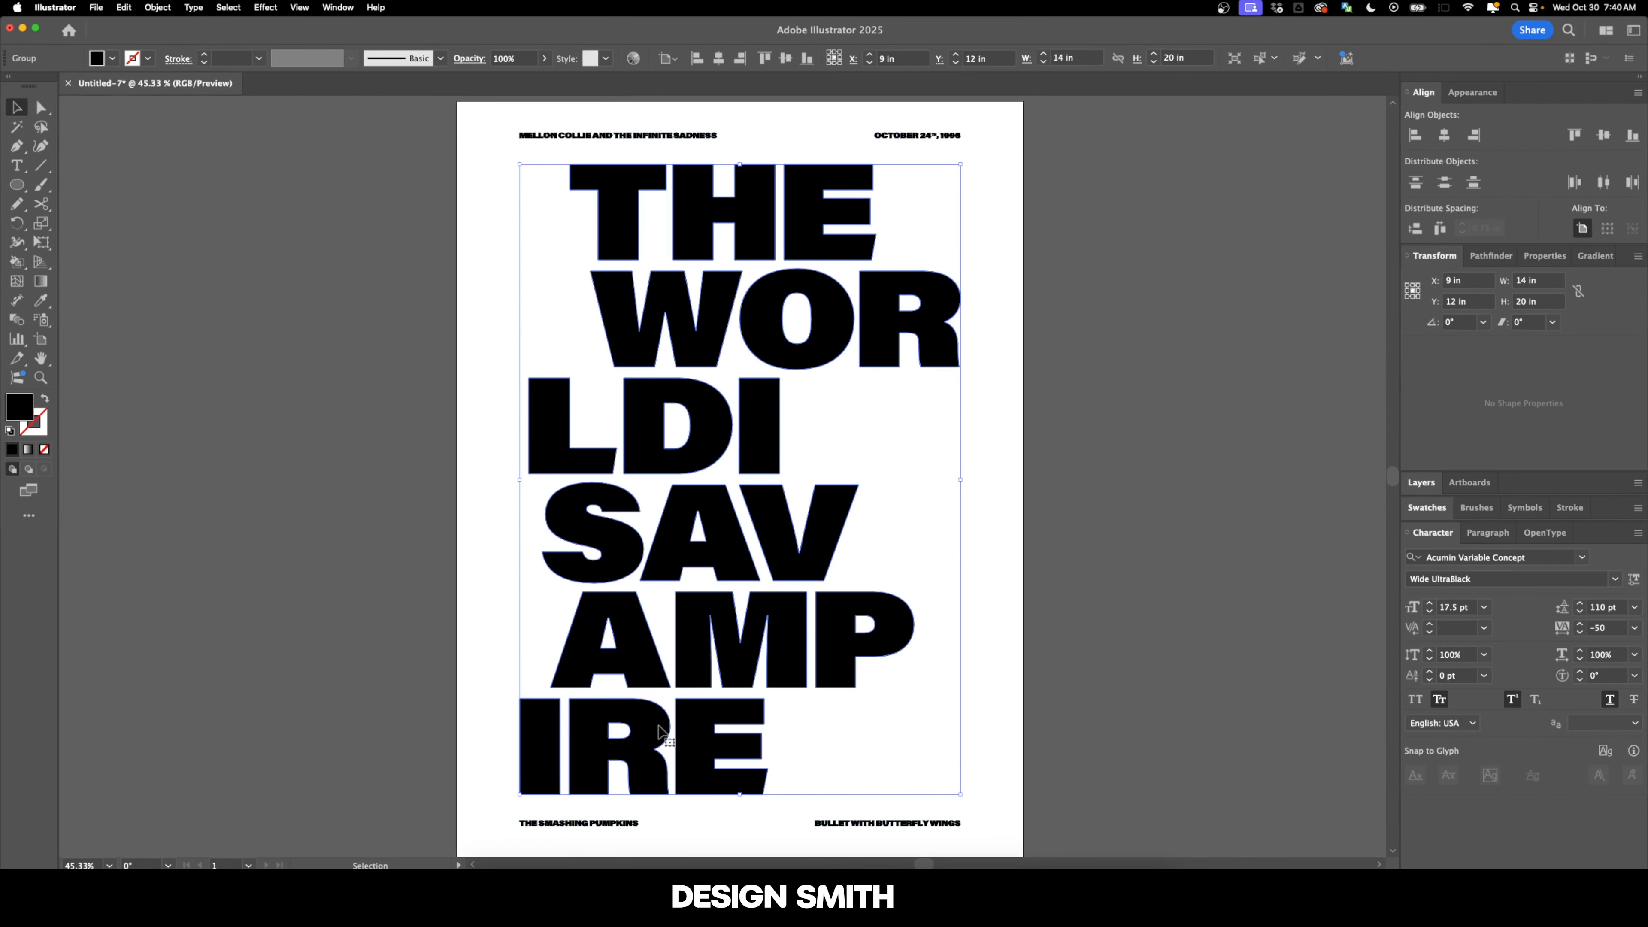
key("a")
key("super+c")
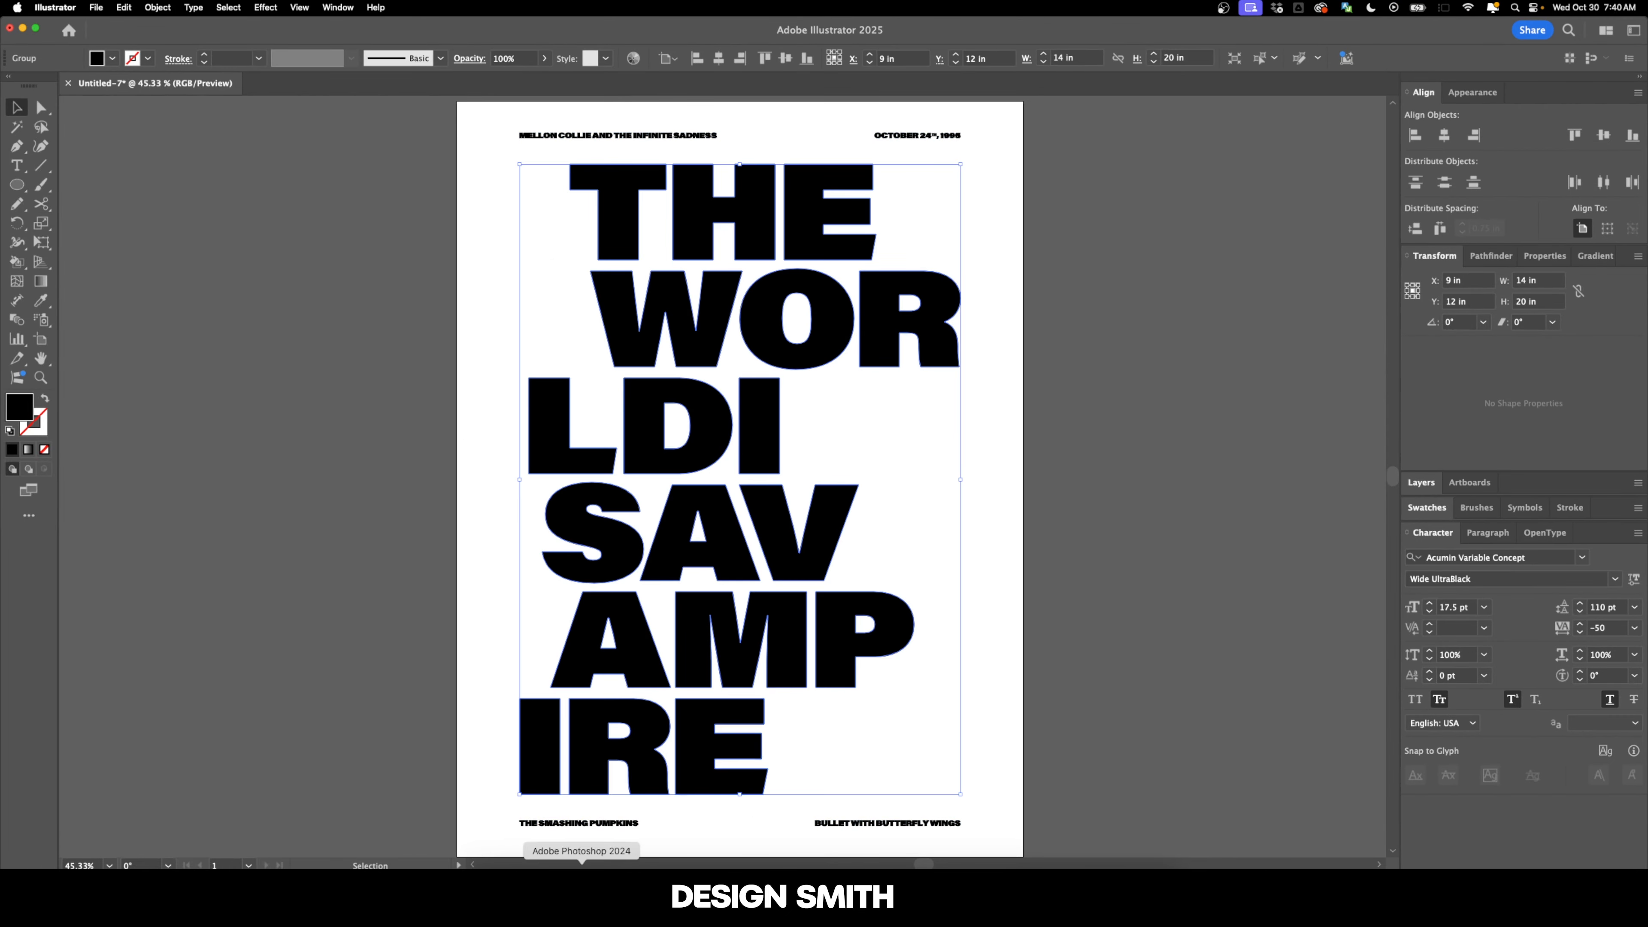
key("super+Tab")
key("super+v")
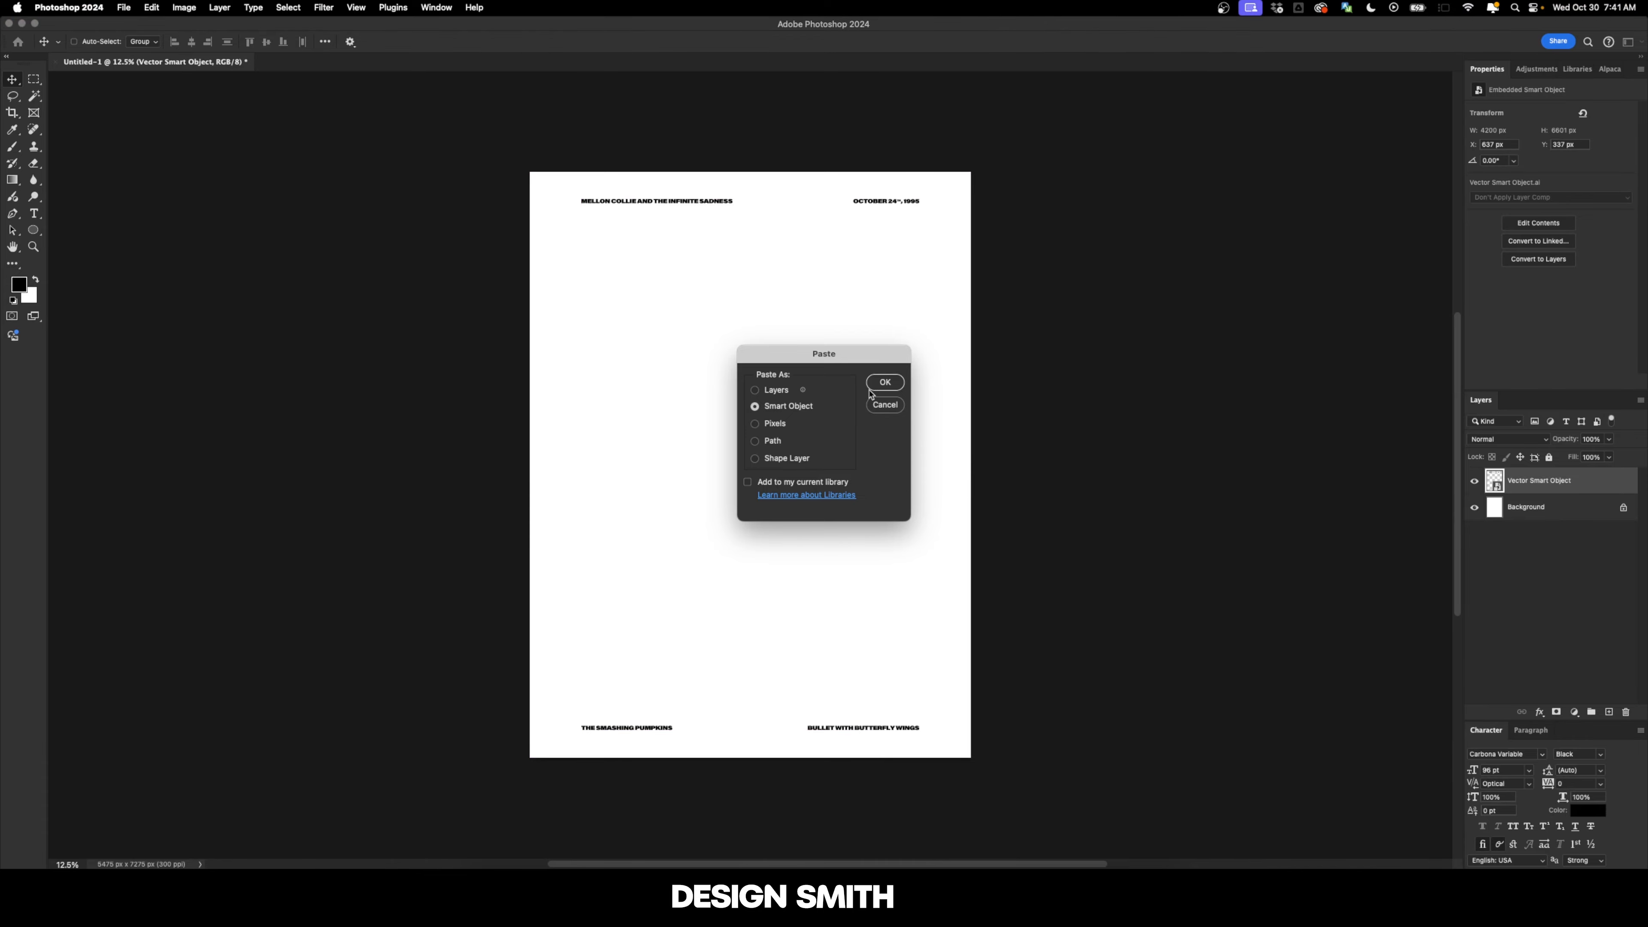
left_click(885, 382)
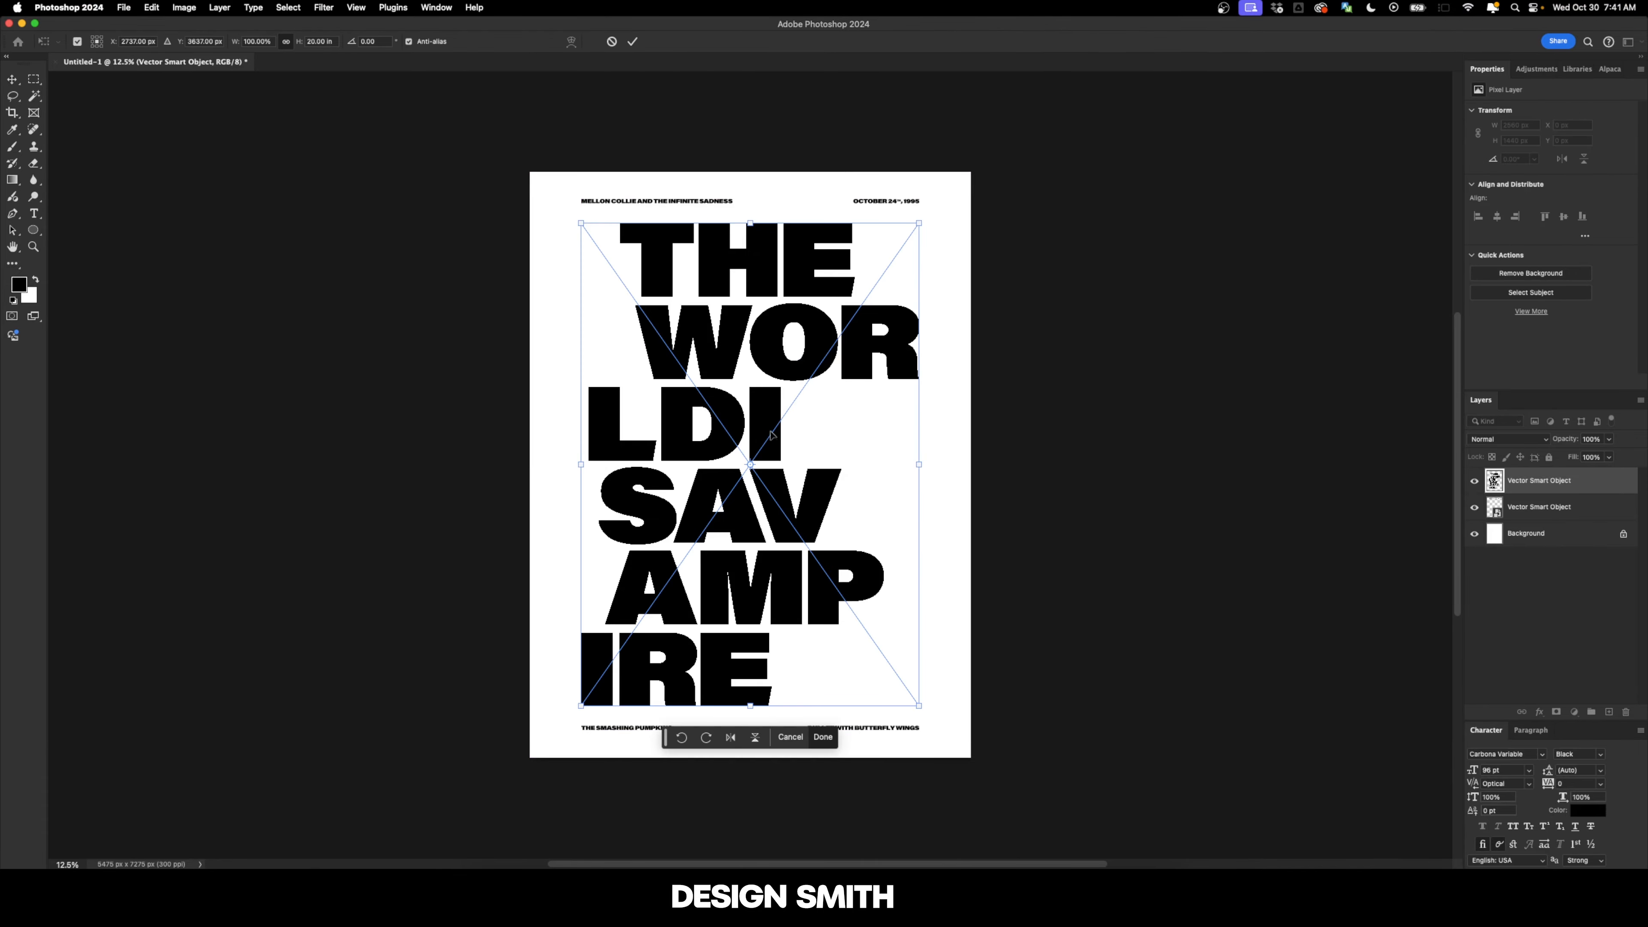
key("Return")
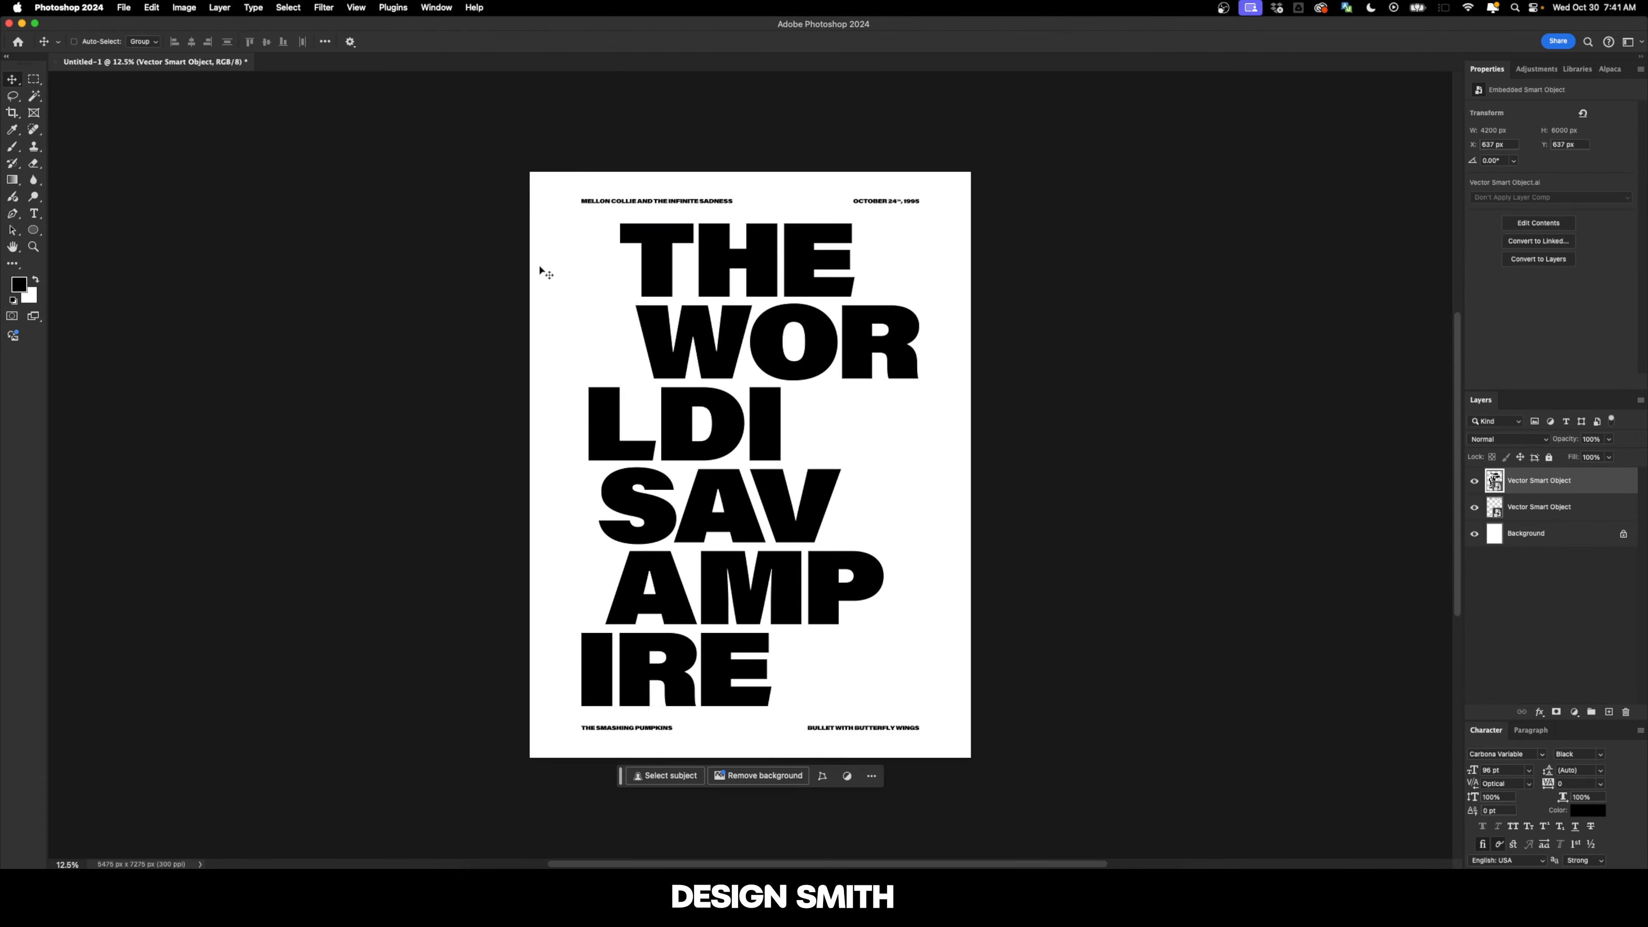
Center the large lettering layer and the captions layer on the canvas, clearing the selection after each alignment
key("super+a")
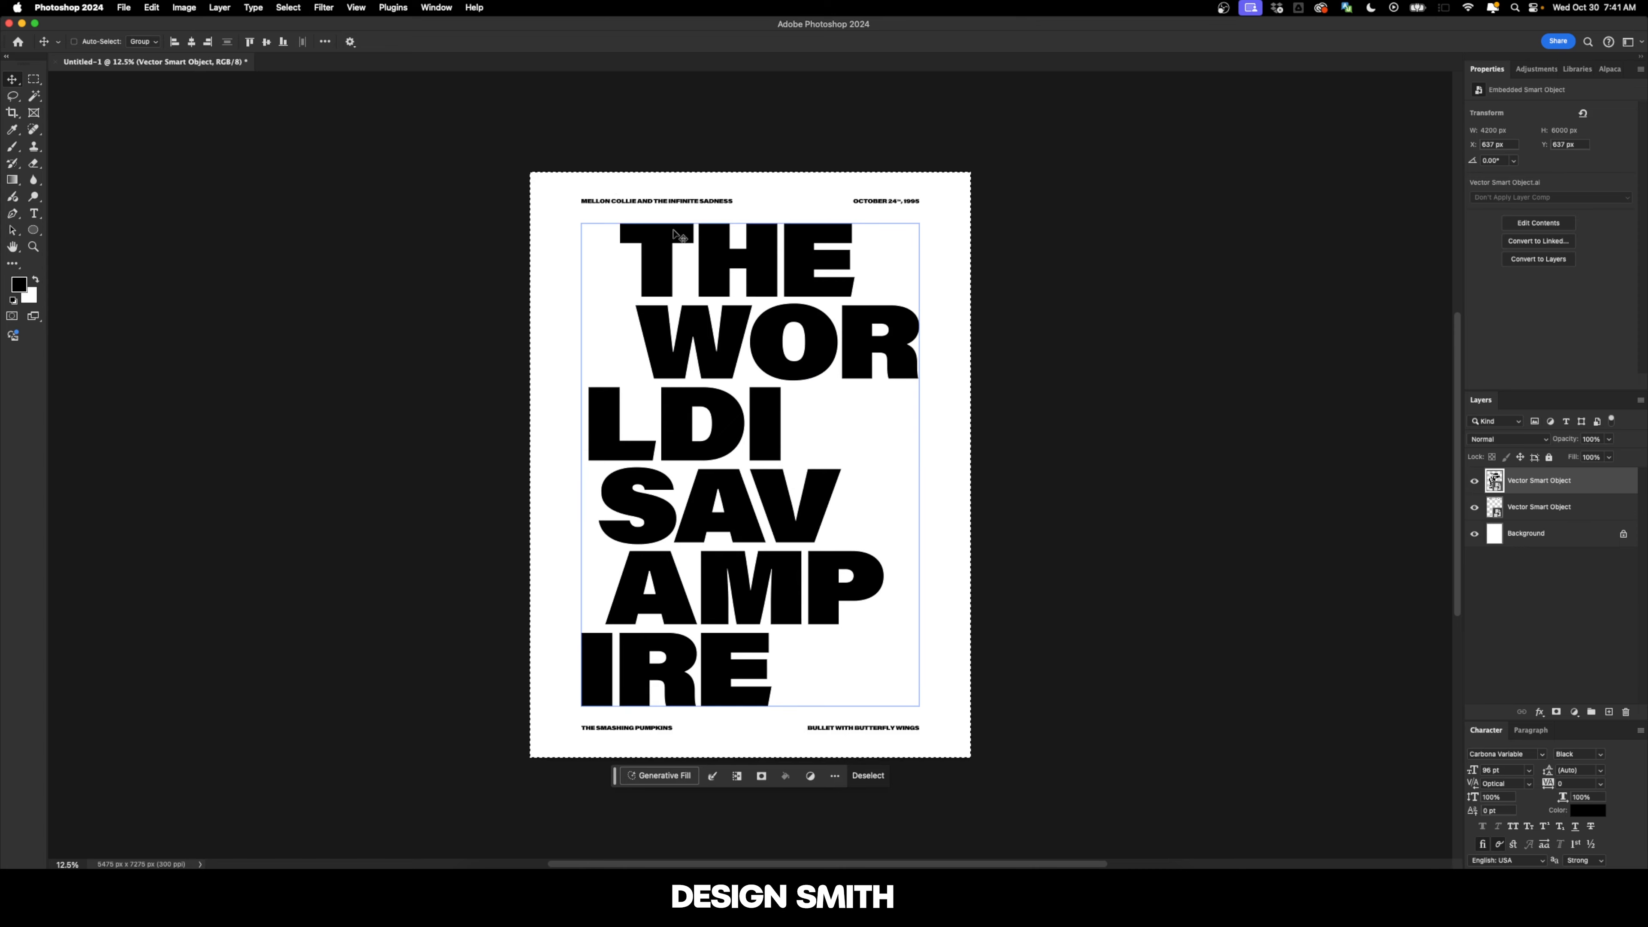
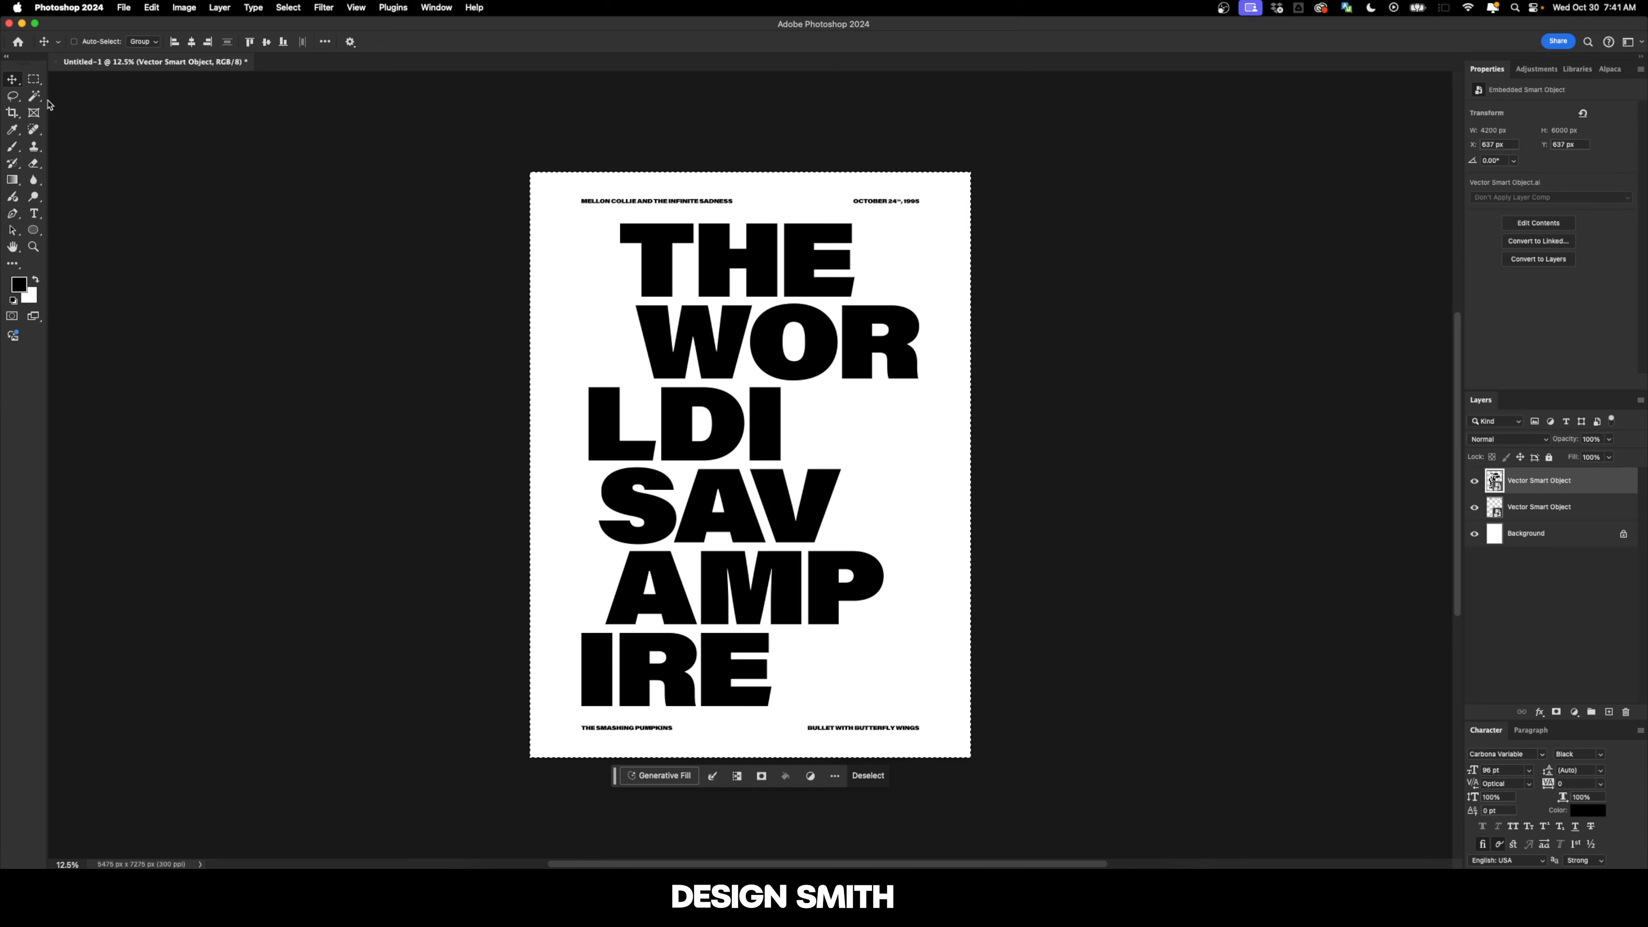
left_click(193, 43)
key("super+d")
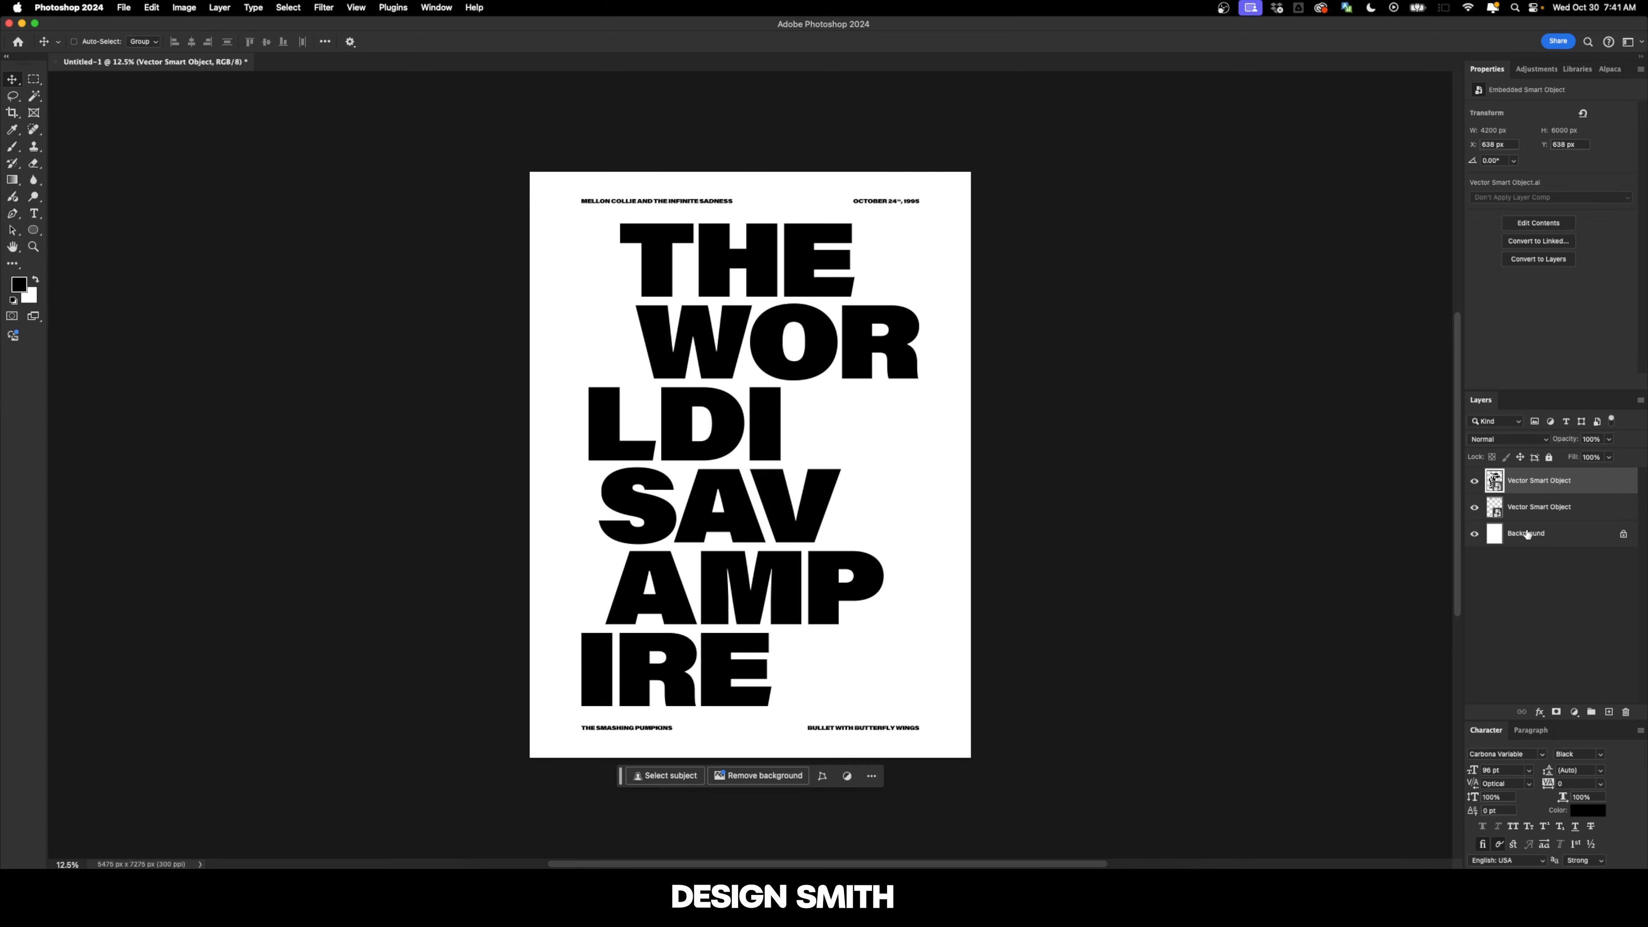
left_click(1539, 509)
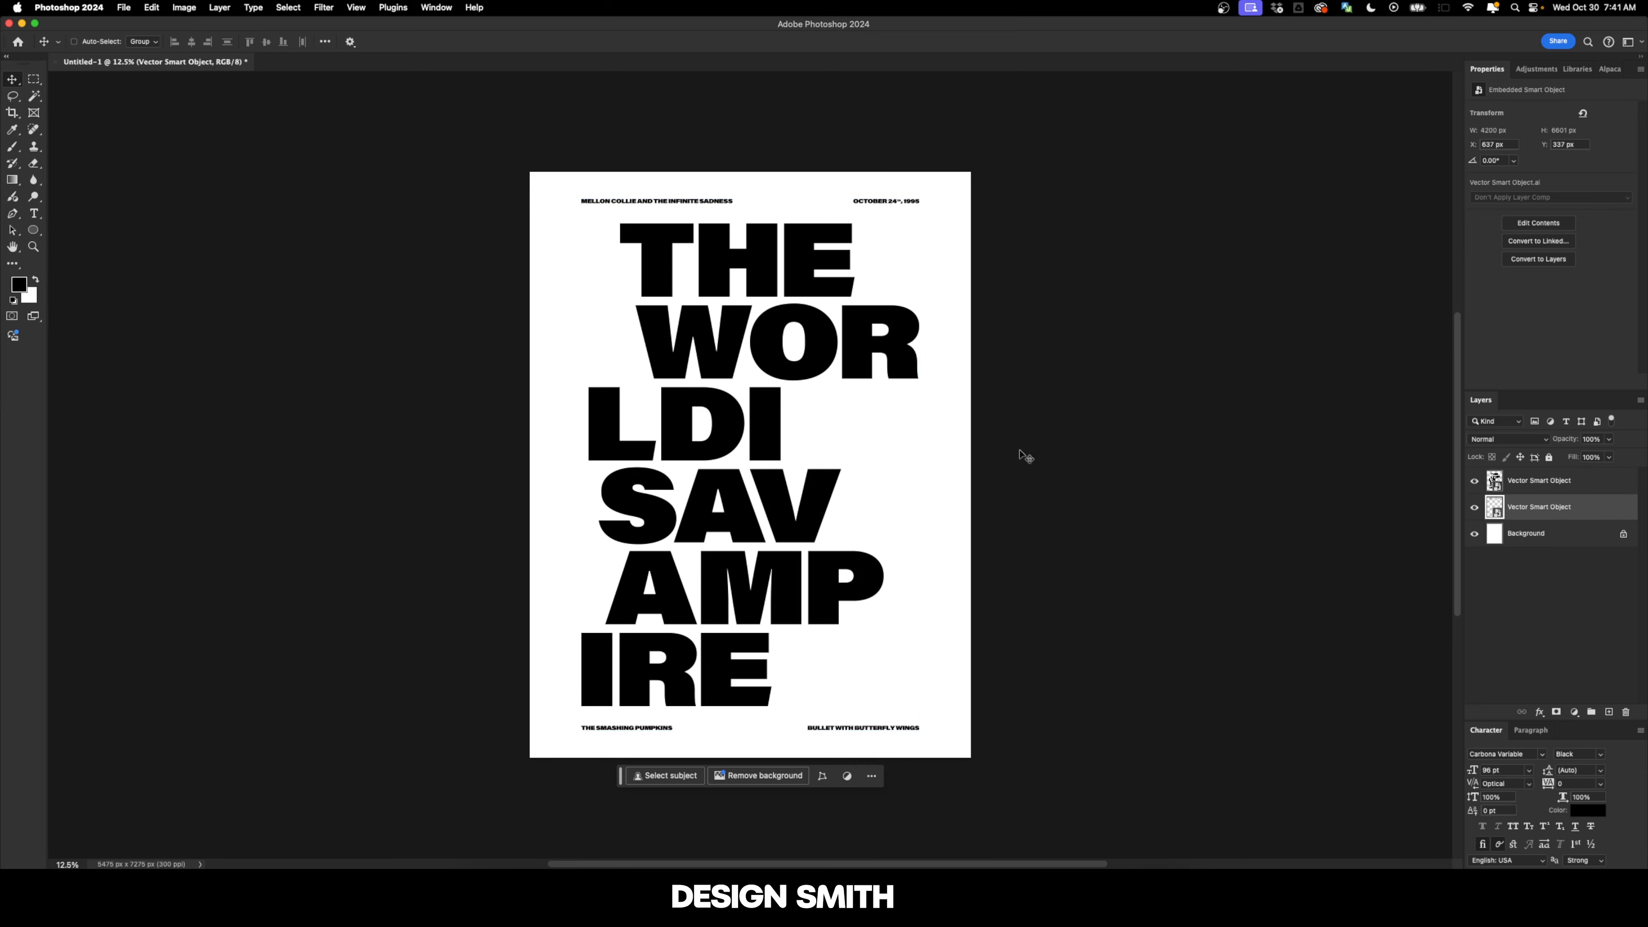
key("super+a")
left_click(192, 43)
key("super+d")
Rename the lettering layer "Large Text" and the captions layer "Small Text"
left_click(1557, 480)
left_click(1474, 481)
left_click(1475, 484)
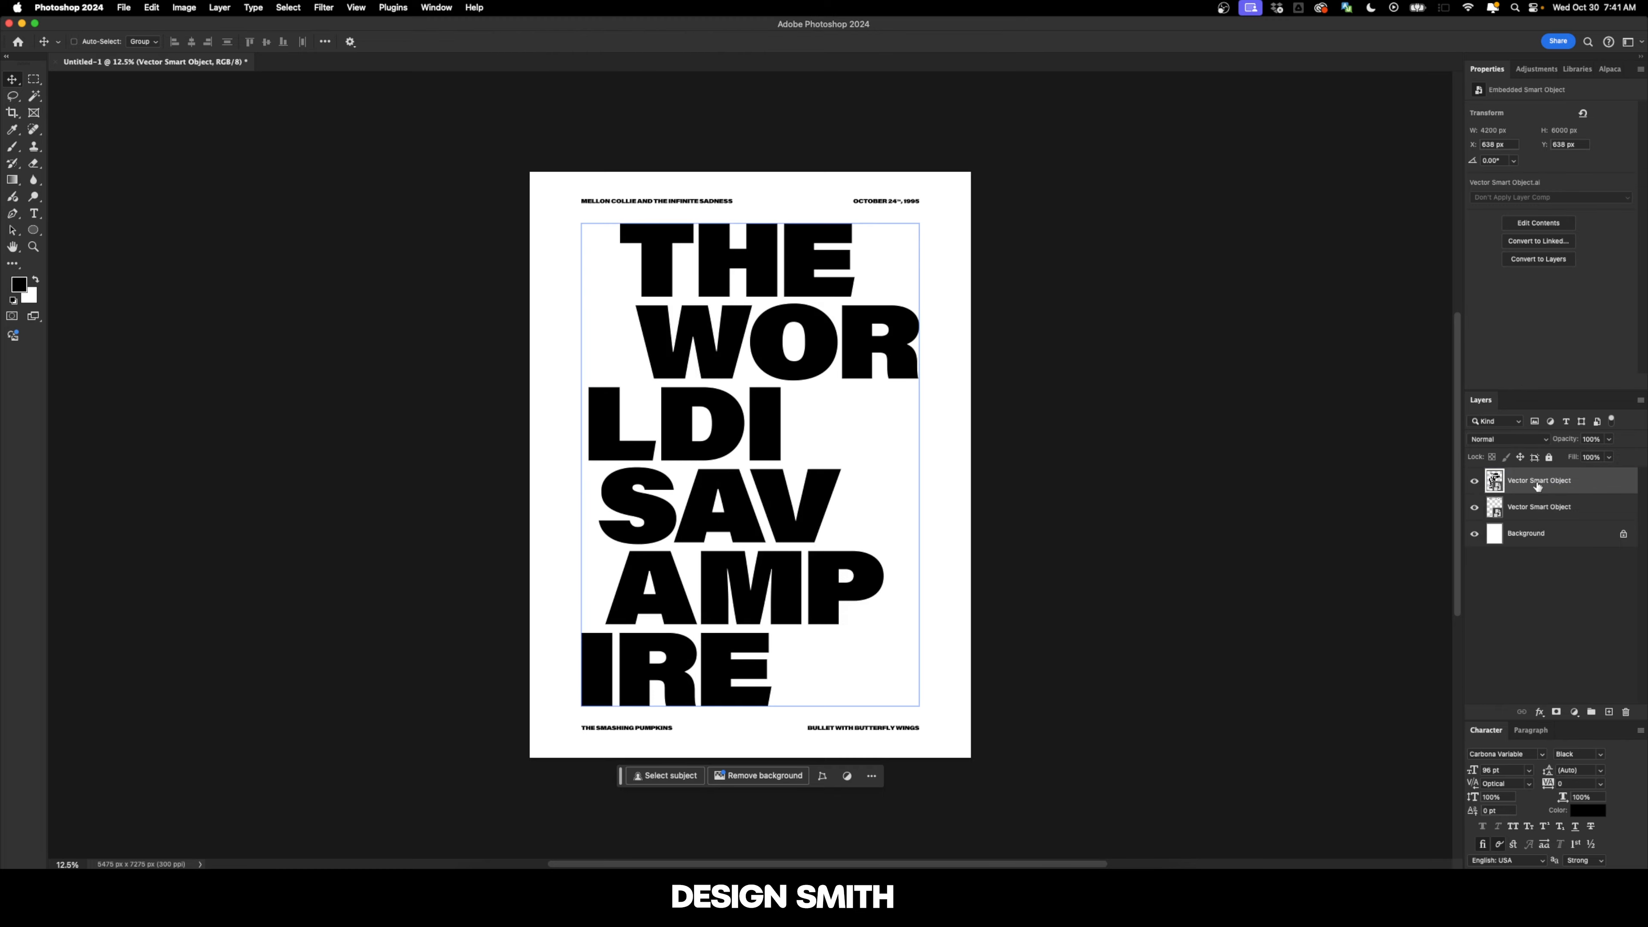
double_click(1536, 481)
type("Large Text")
left_click(1539, 507)
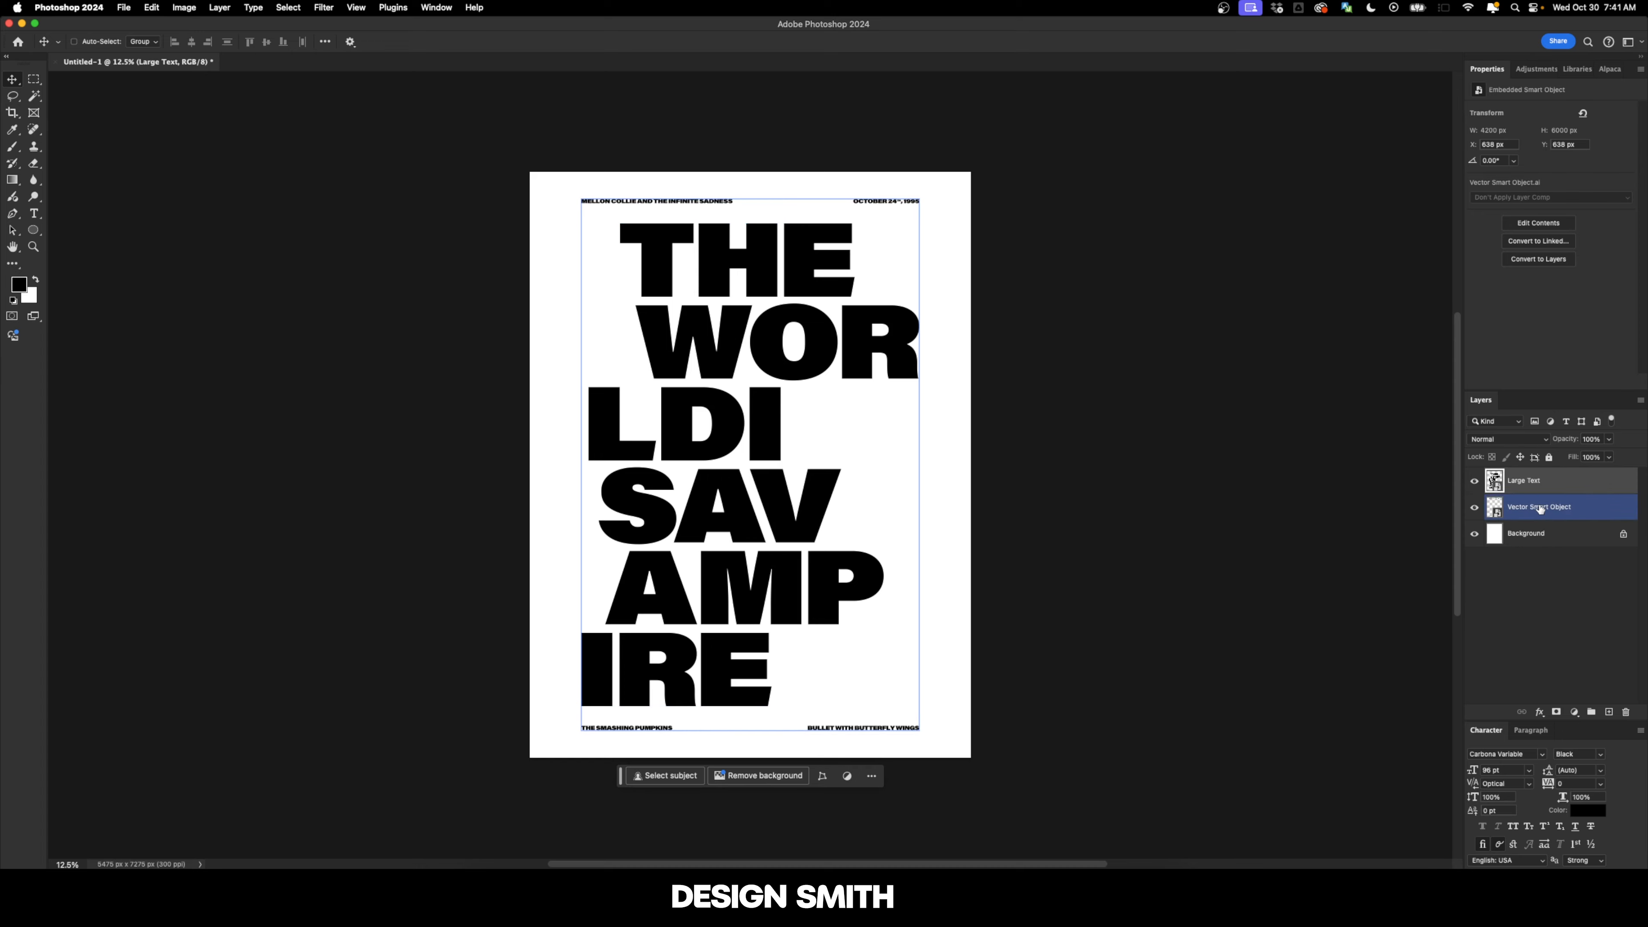
double_click(1539, 506)
type("Small Text")
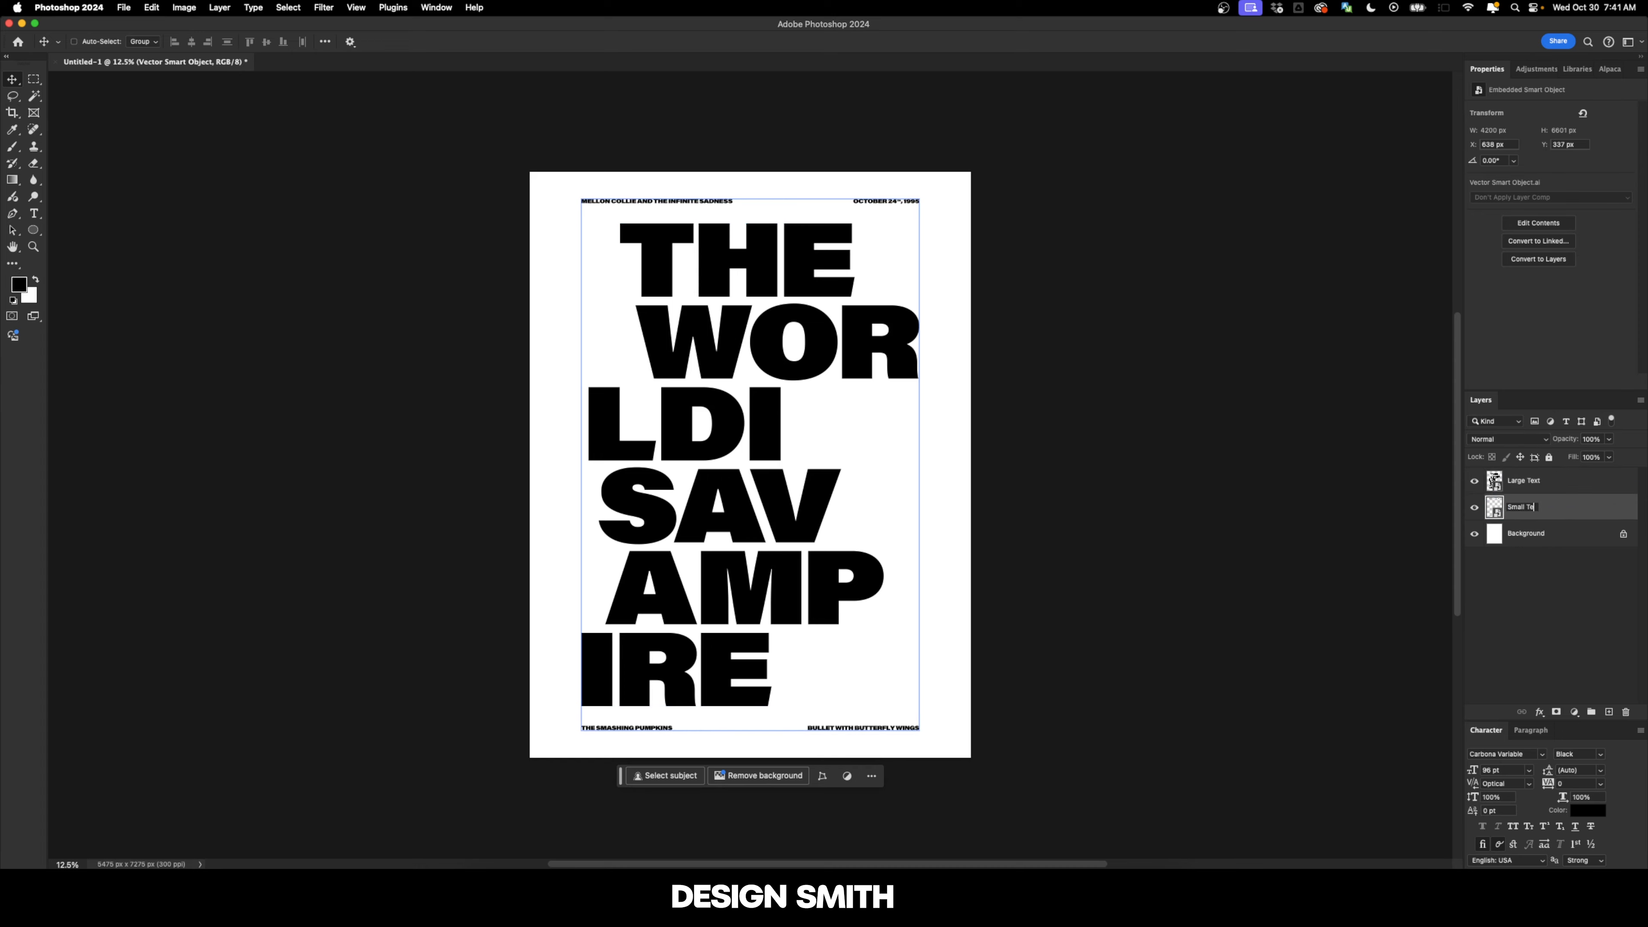
key("Return")
Add a Solid Color fill layer directly above the Background with its brightness set to 10%
left_click(1557, 534)
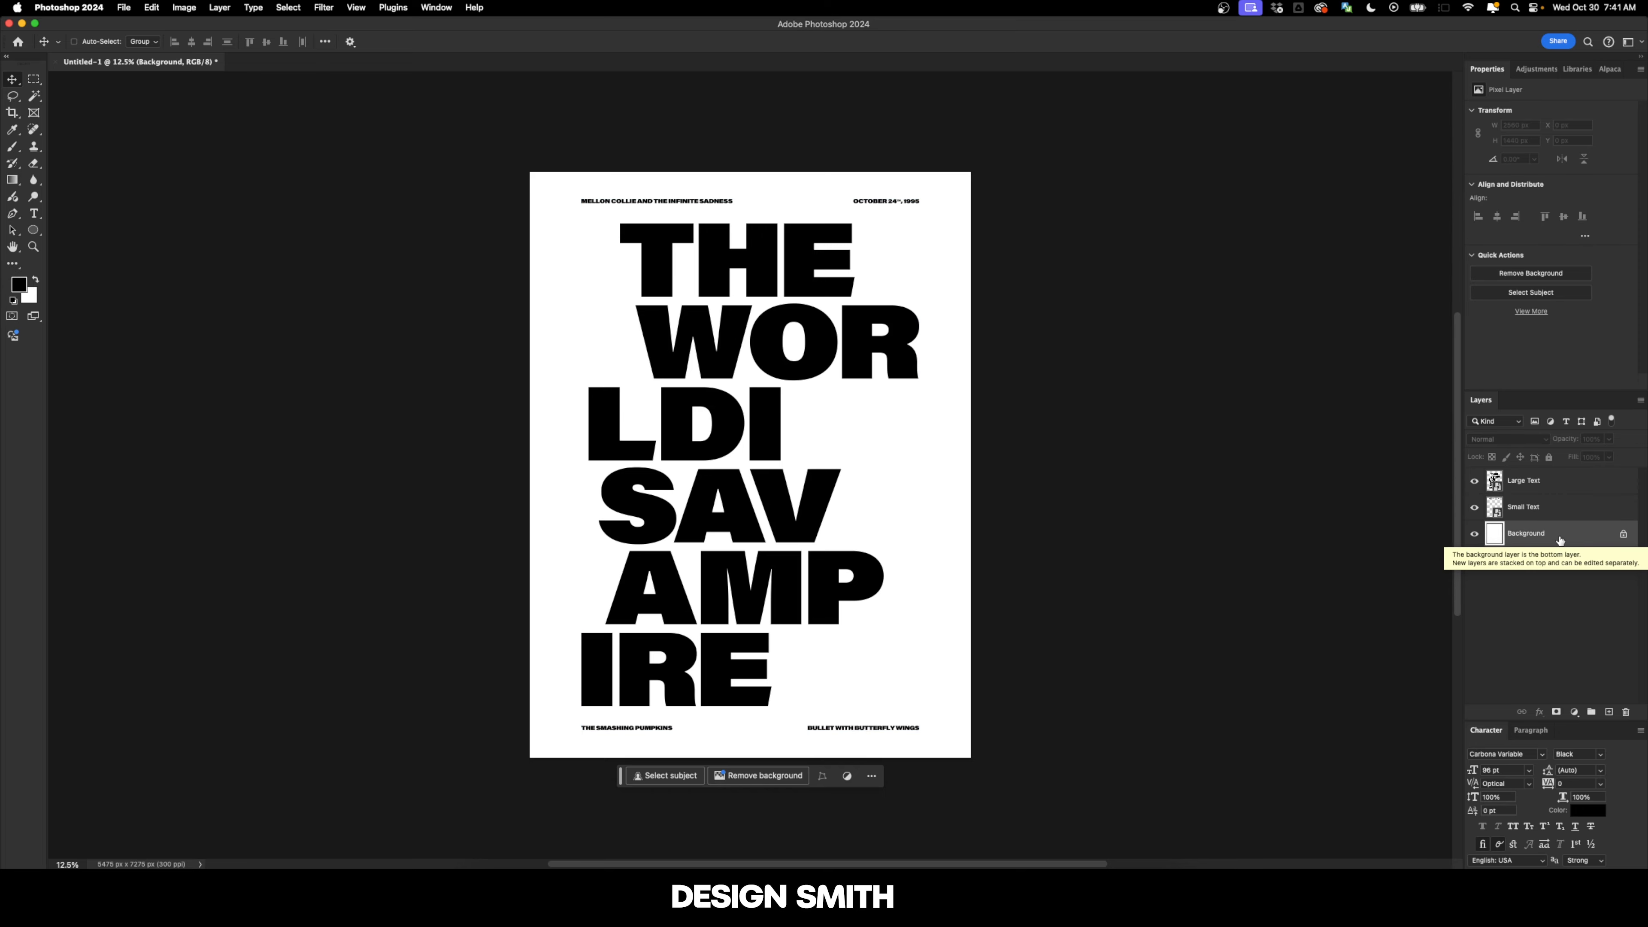
key("super+0")
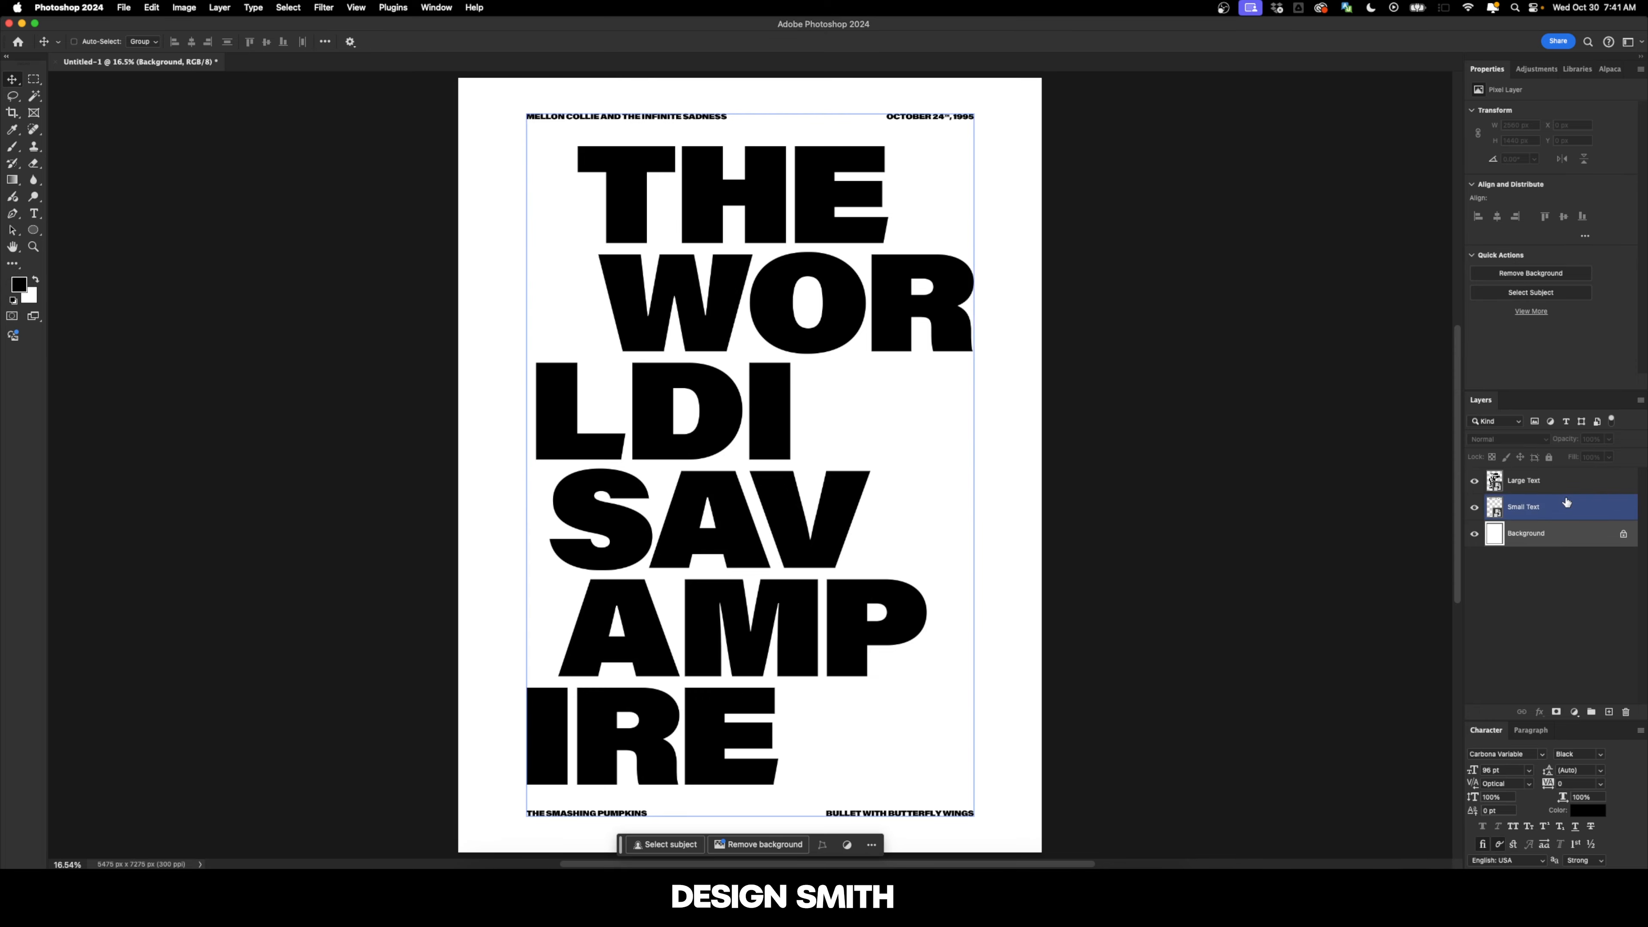
left_click(1577, 710)
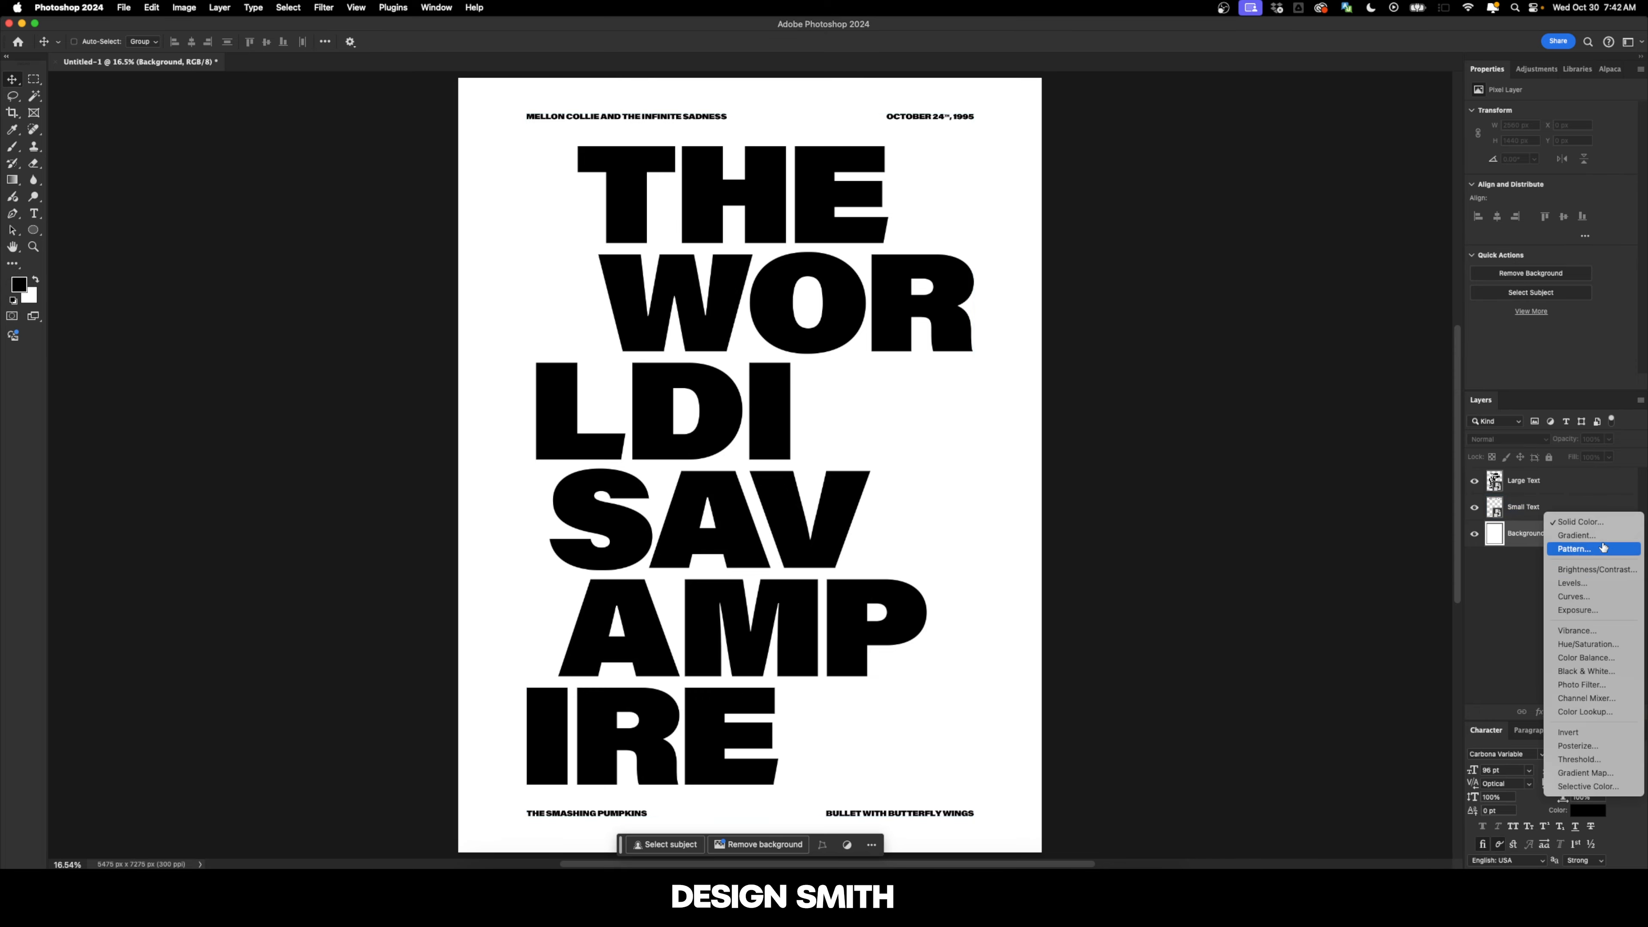
left_click(1545, 523)
double_click(1268, 519)
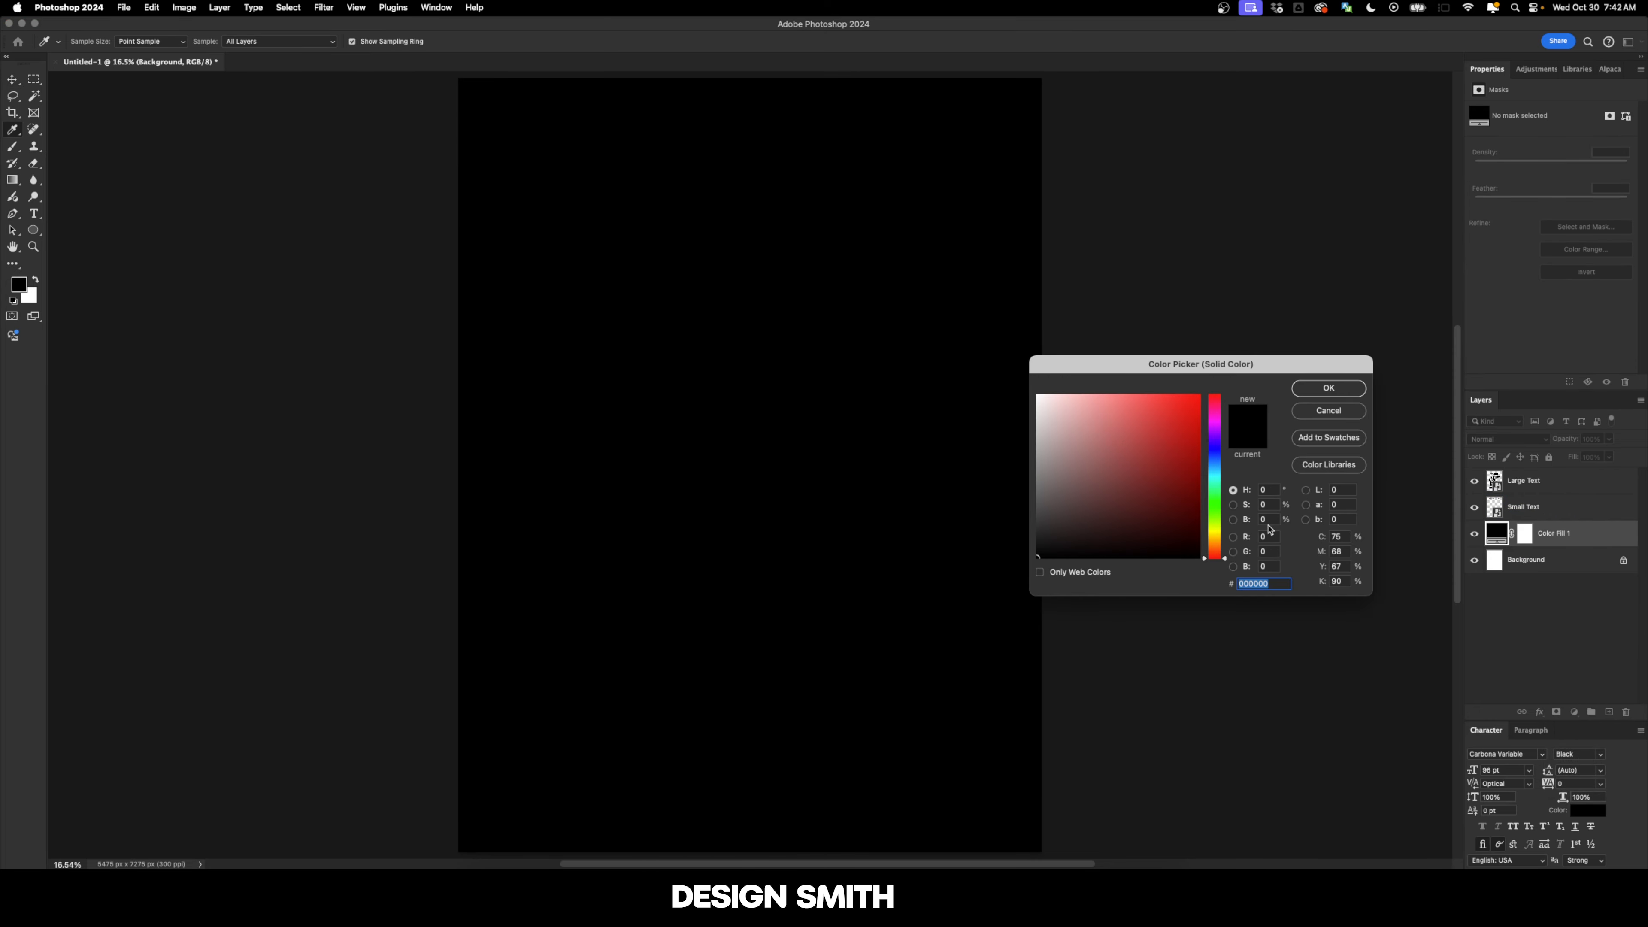
type("10")
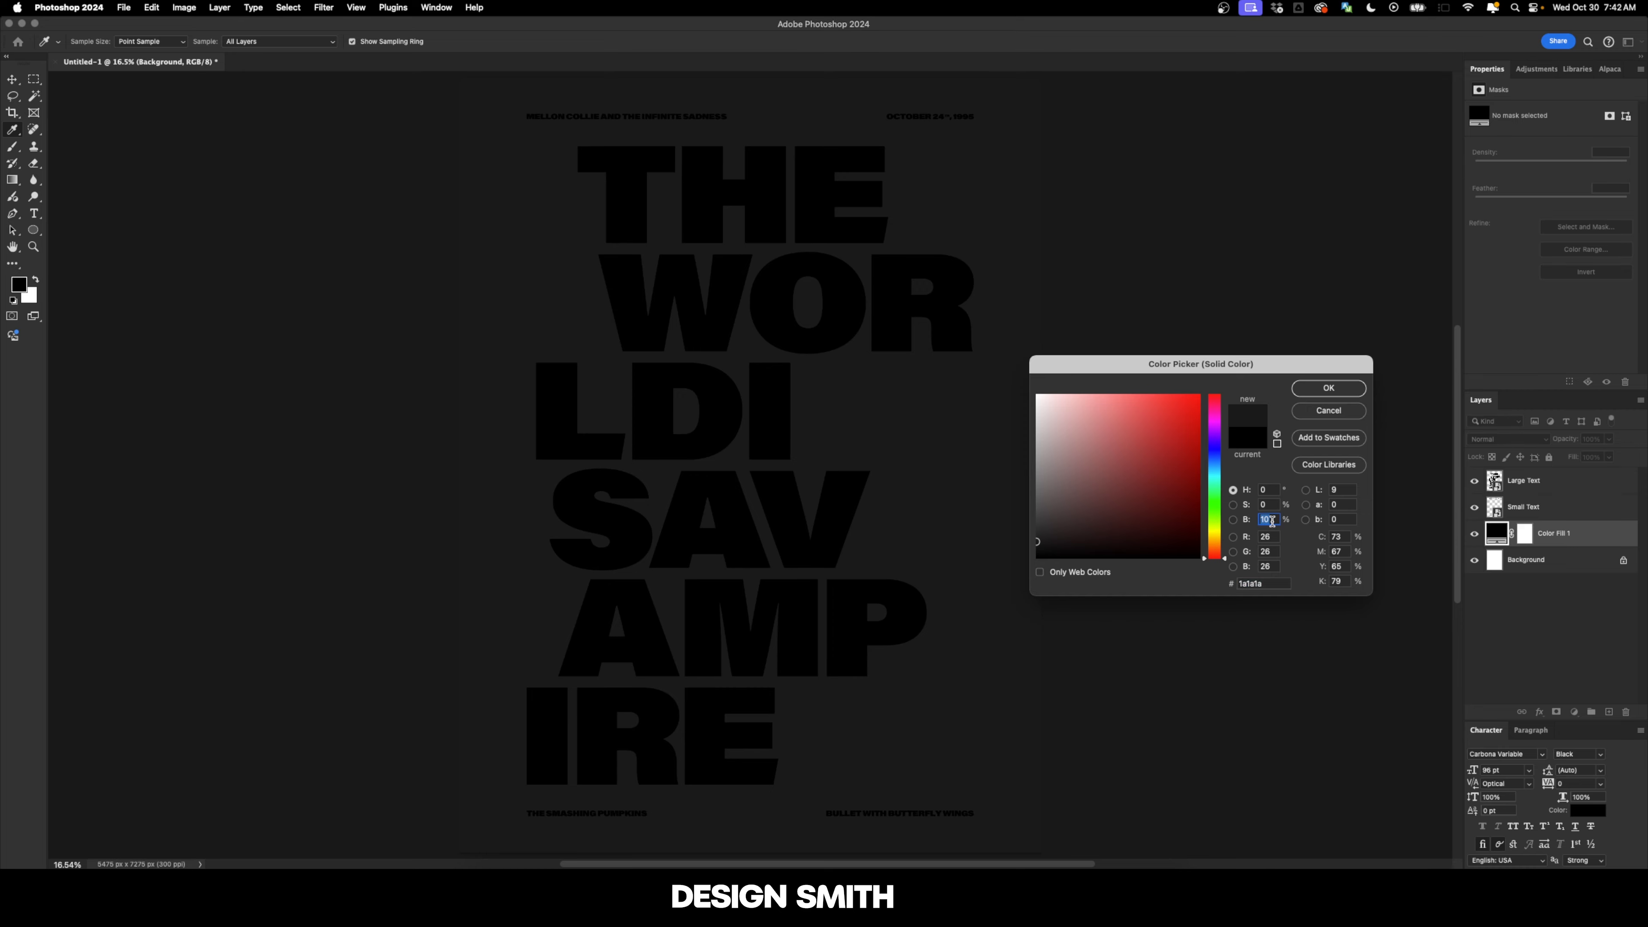
key("Return")
key("v")
Add a Color Overlay to the Large Text layer in off-white, neutral with brightness at 95%
left_click(1558, 513)
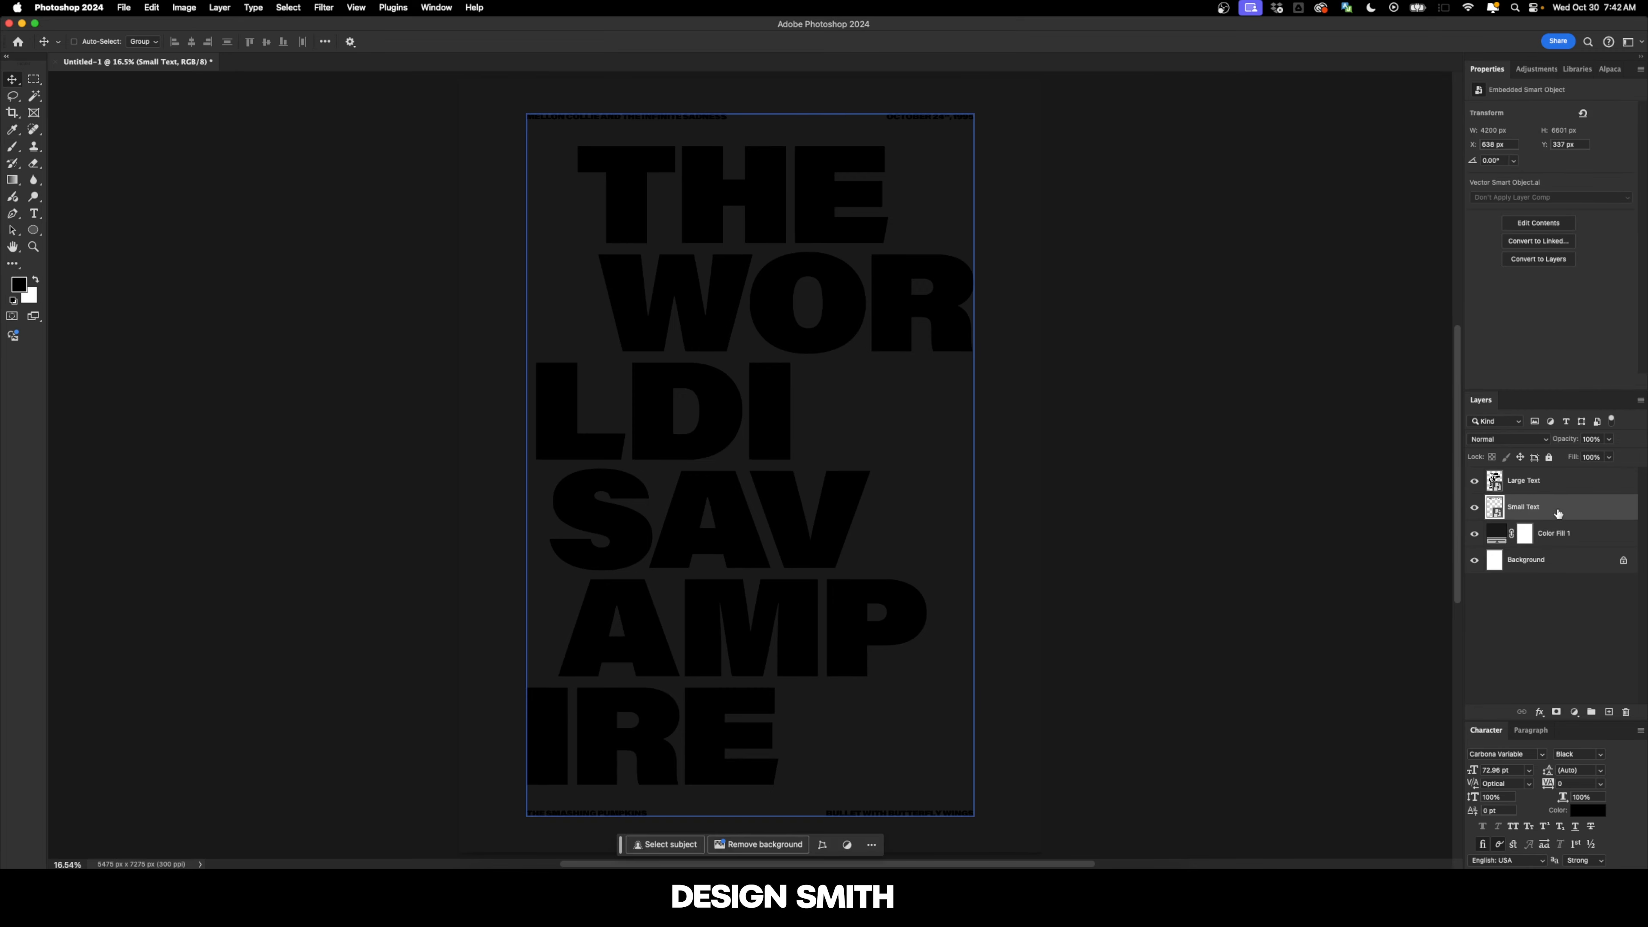
left_click(1582, 483)
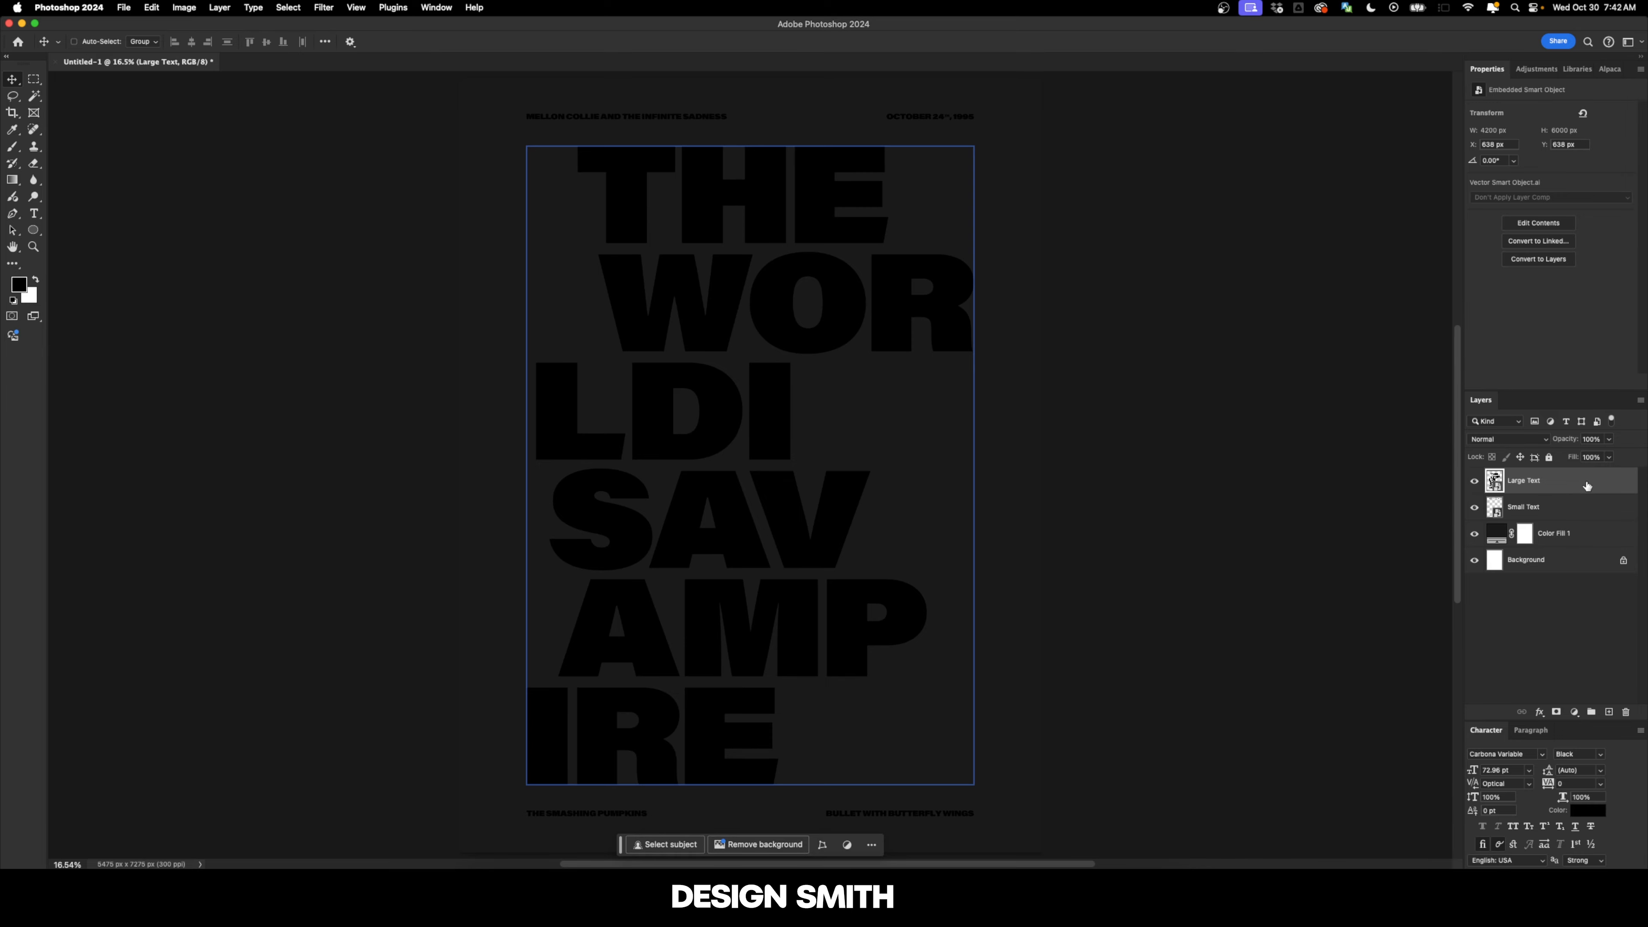
double_click(1587, 485)
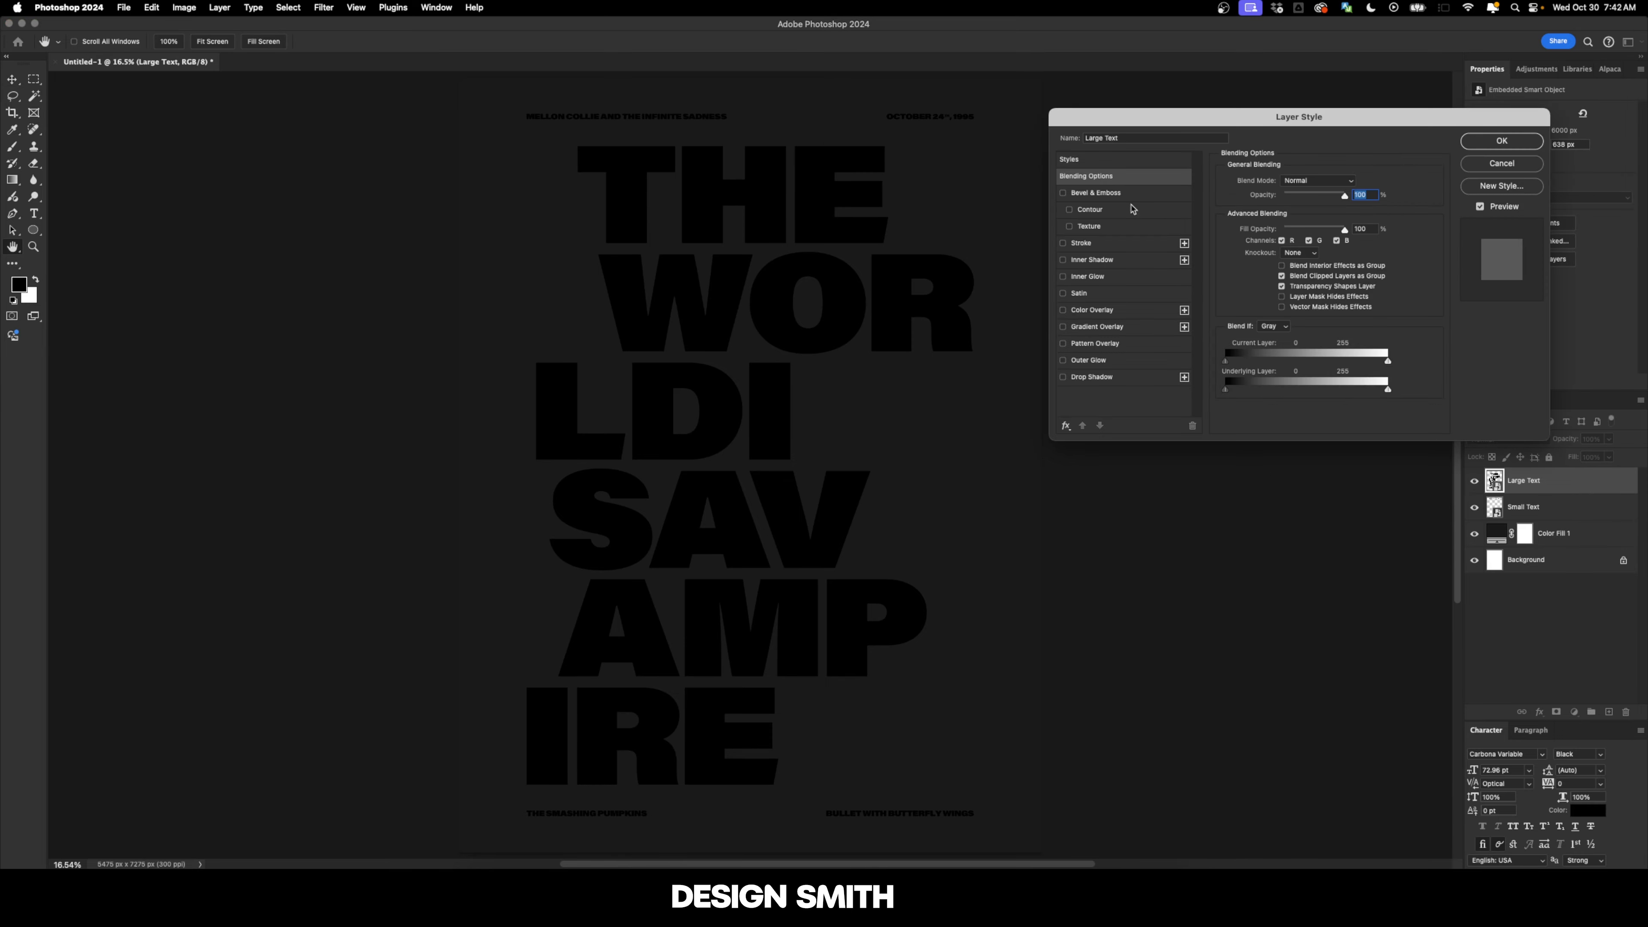
left_click(1090, 310)
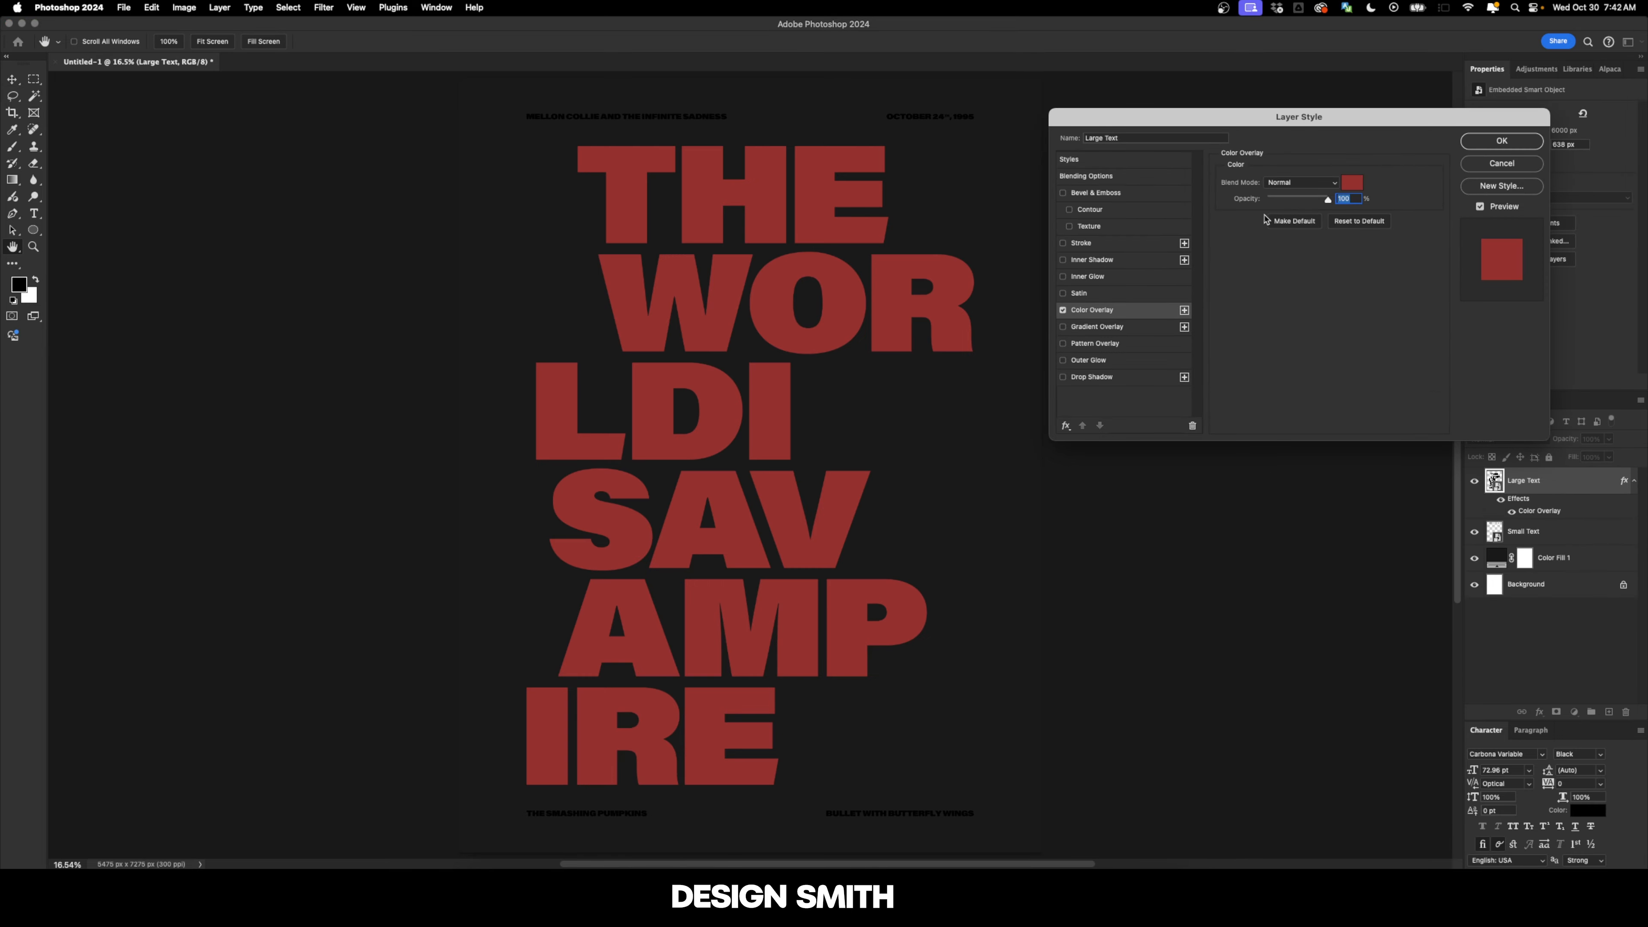
left_click(1352, 185)
type("ffffff")
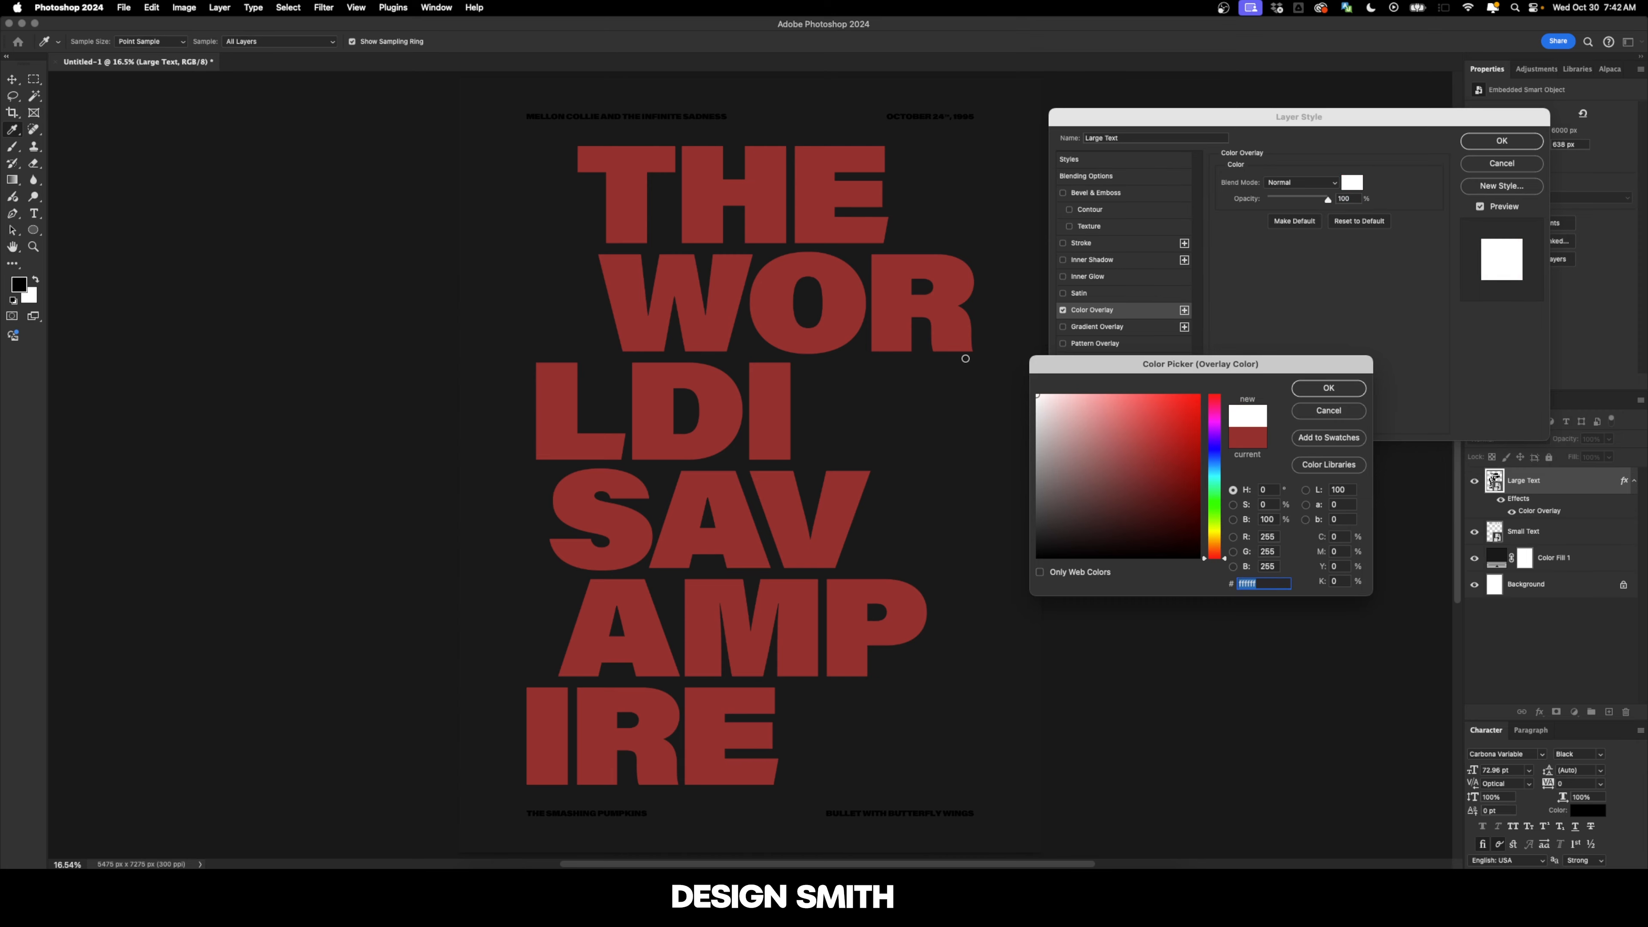
left_click(1265, 518)
type("90")
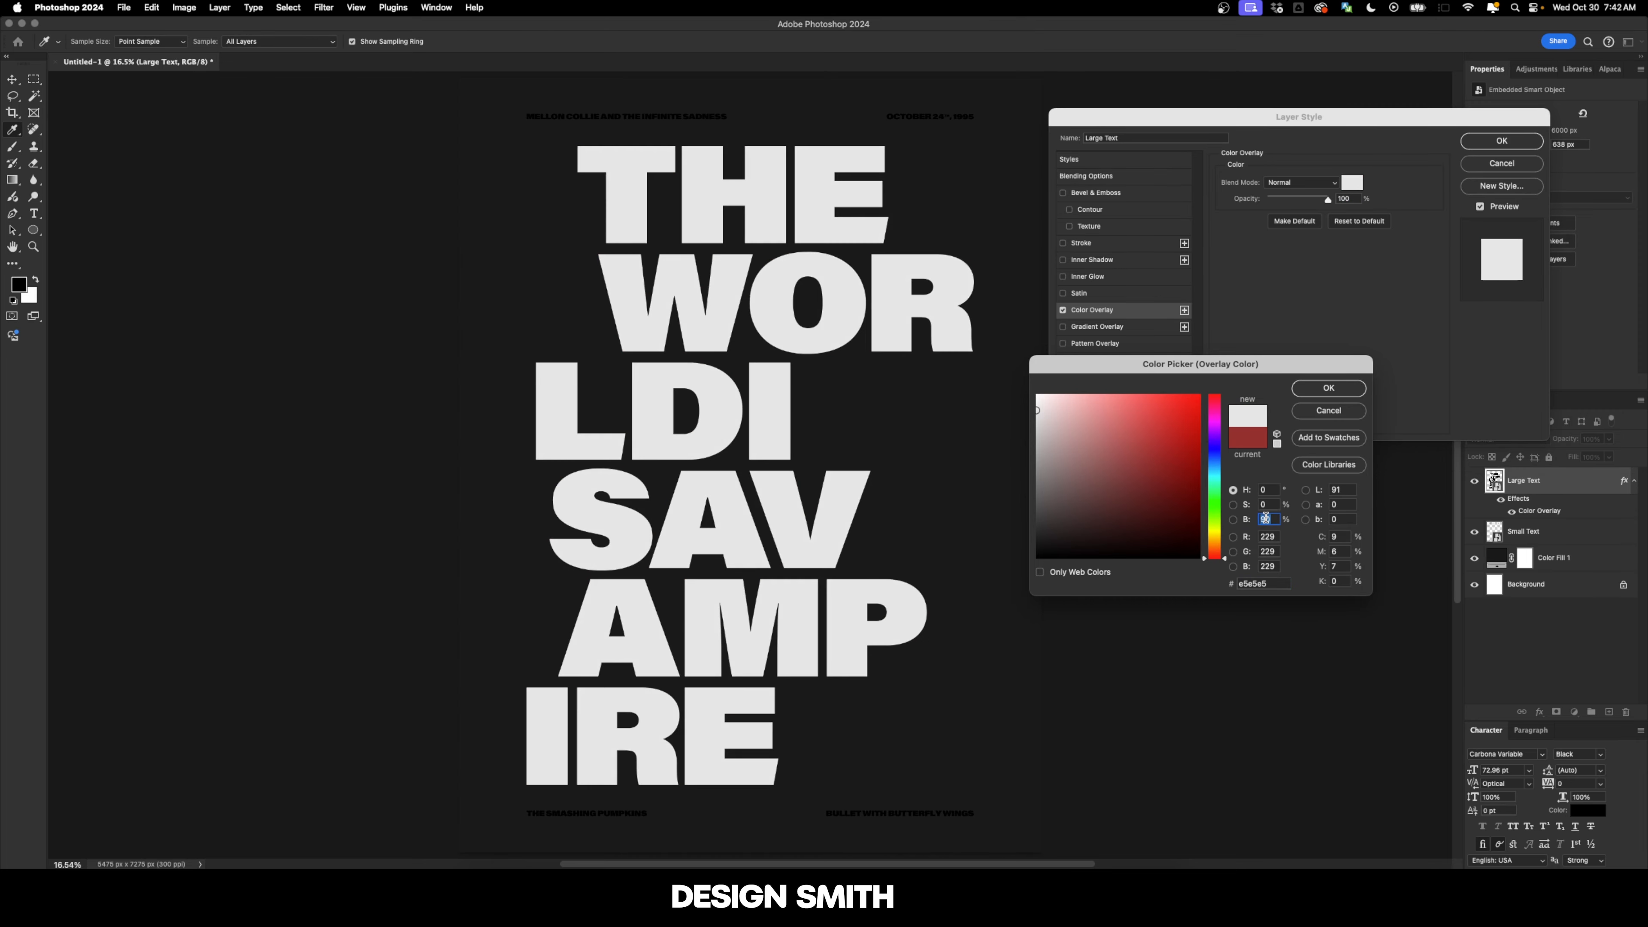
key("Up")
key("Up")
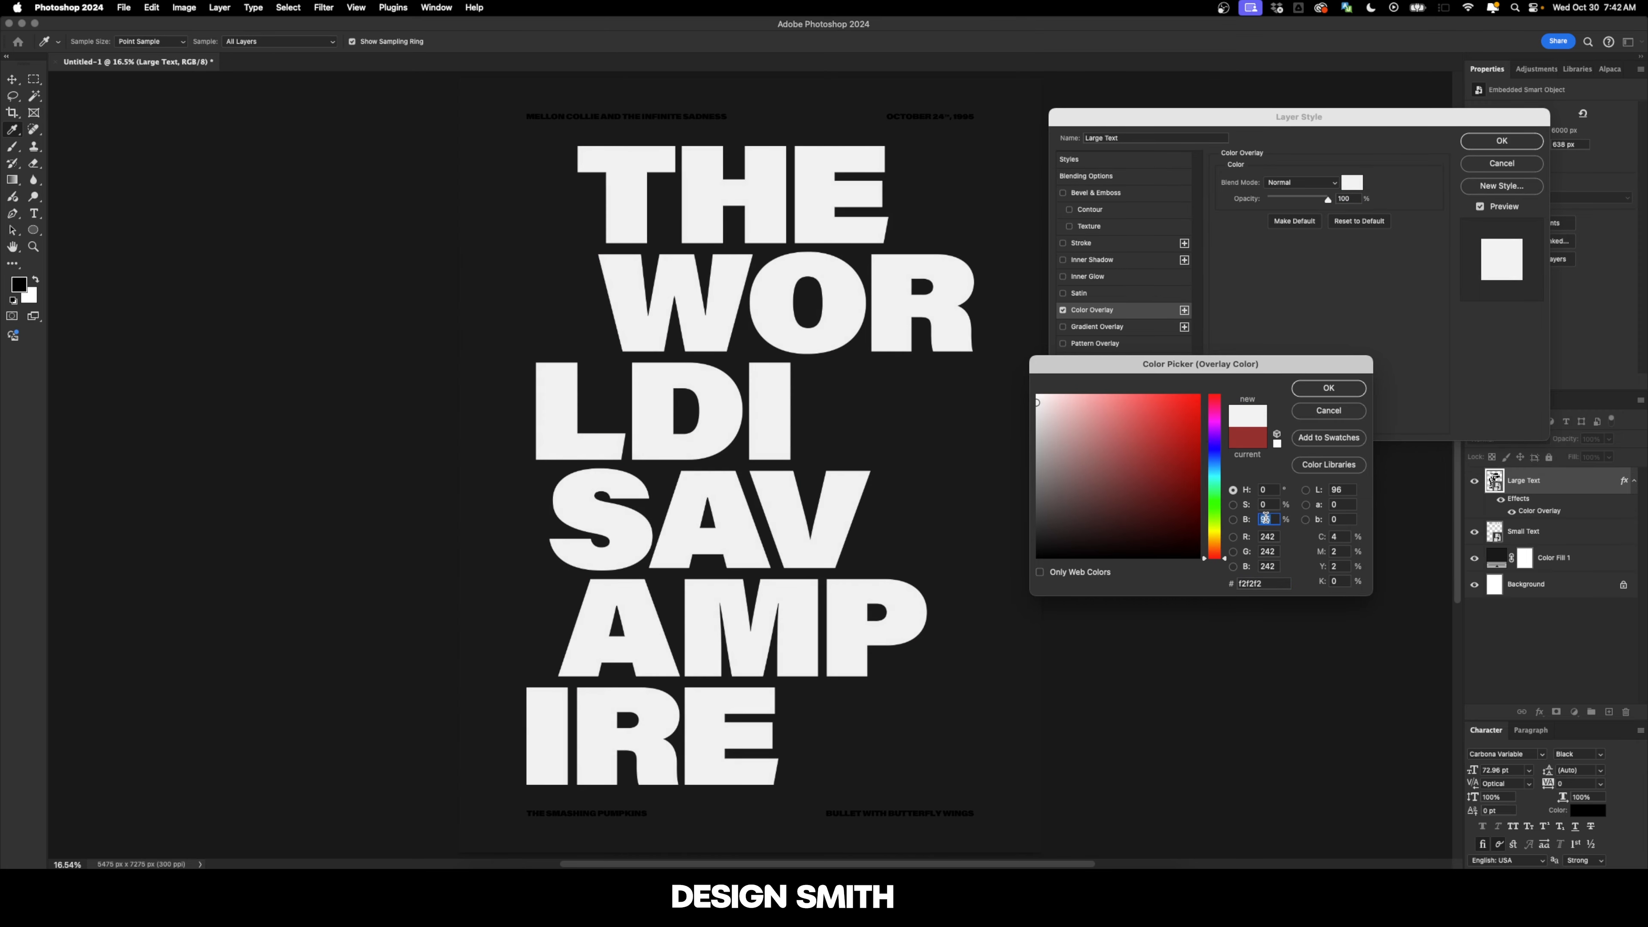
key("Return")
key("Return")
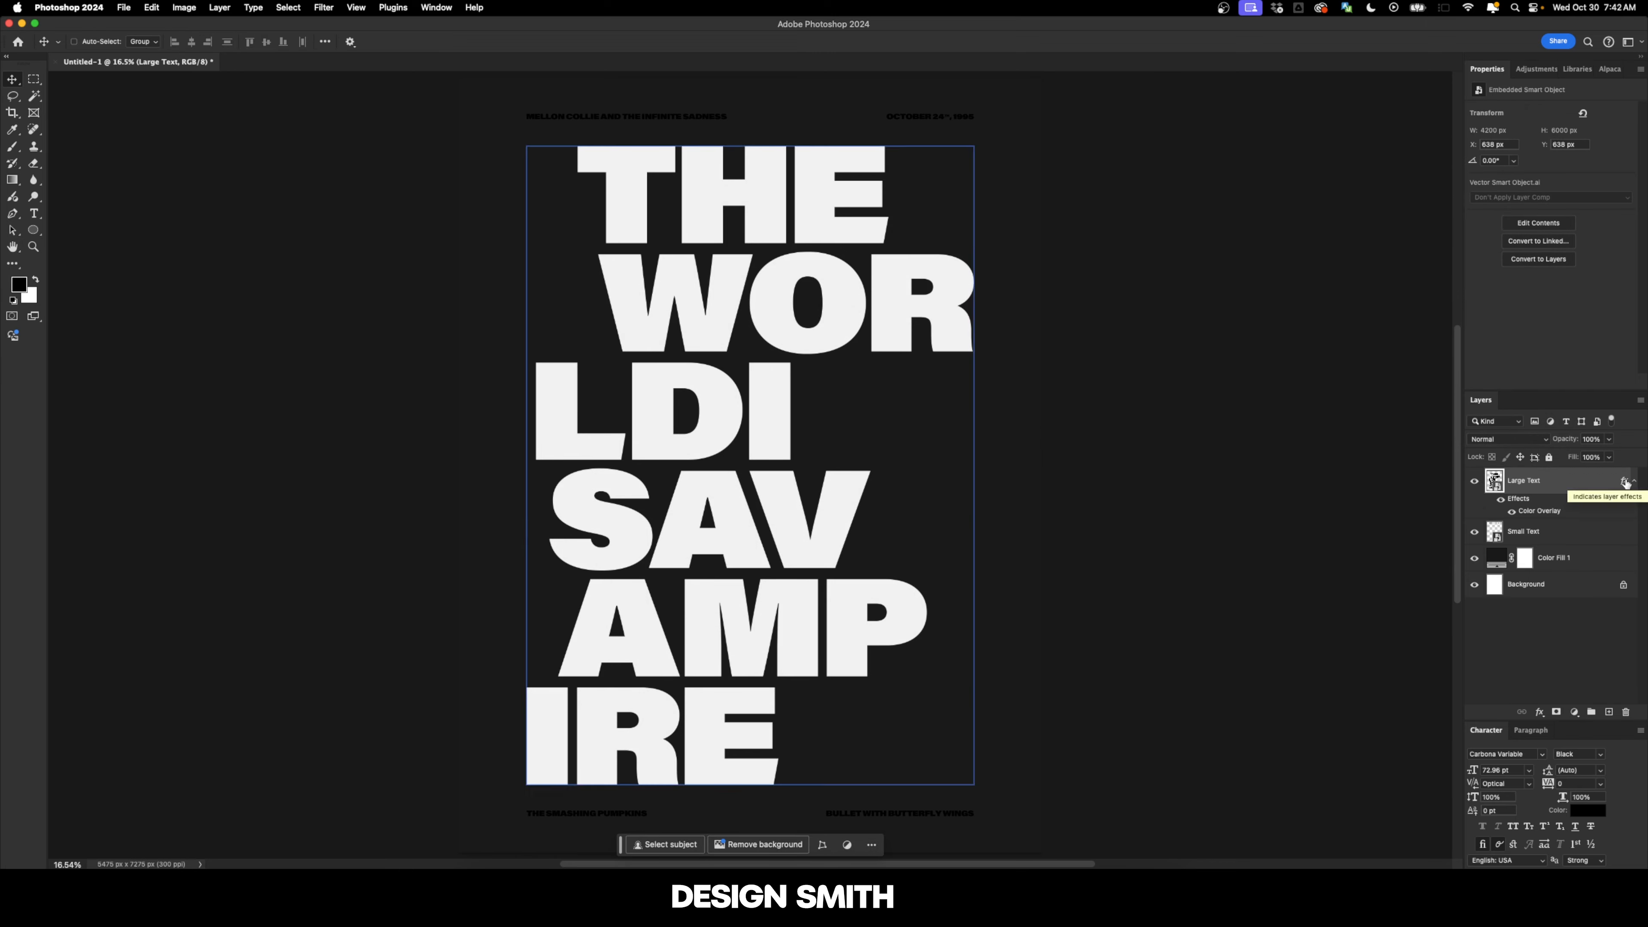
Copy the Large Text layer's Color Overlay effect onto the Small Text layer and collapse the effects lists
left_click_drag(1623, 484, 1624, 533)
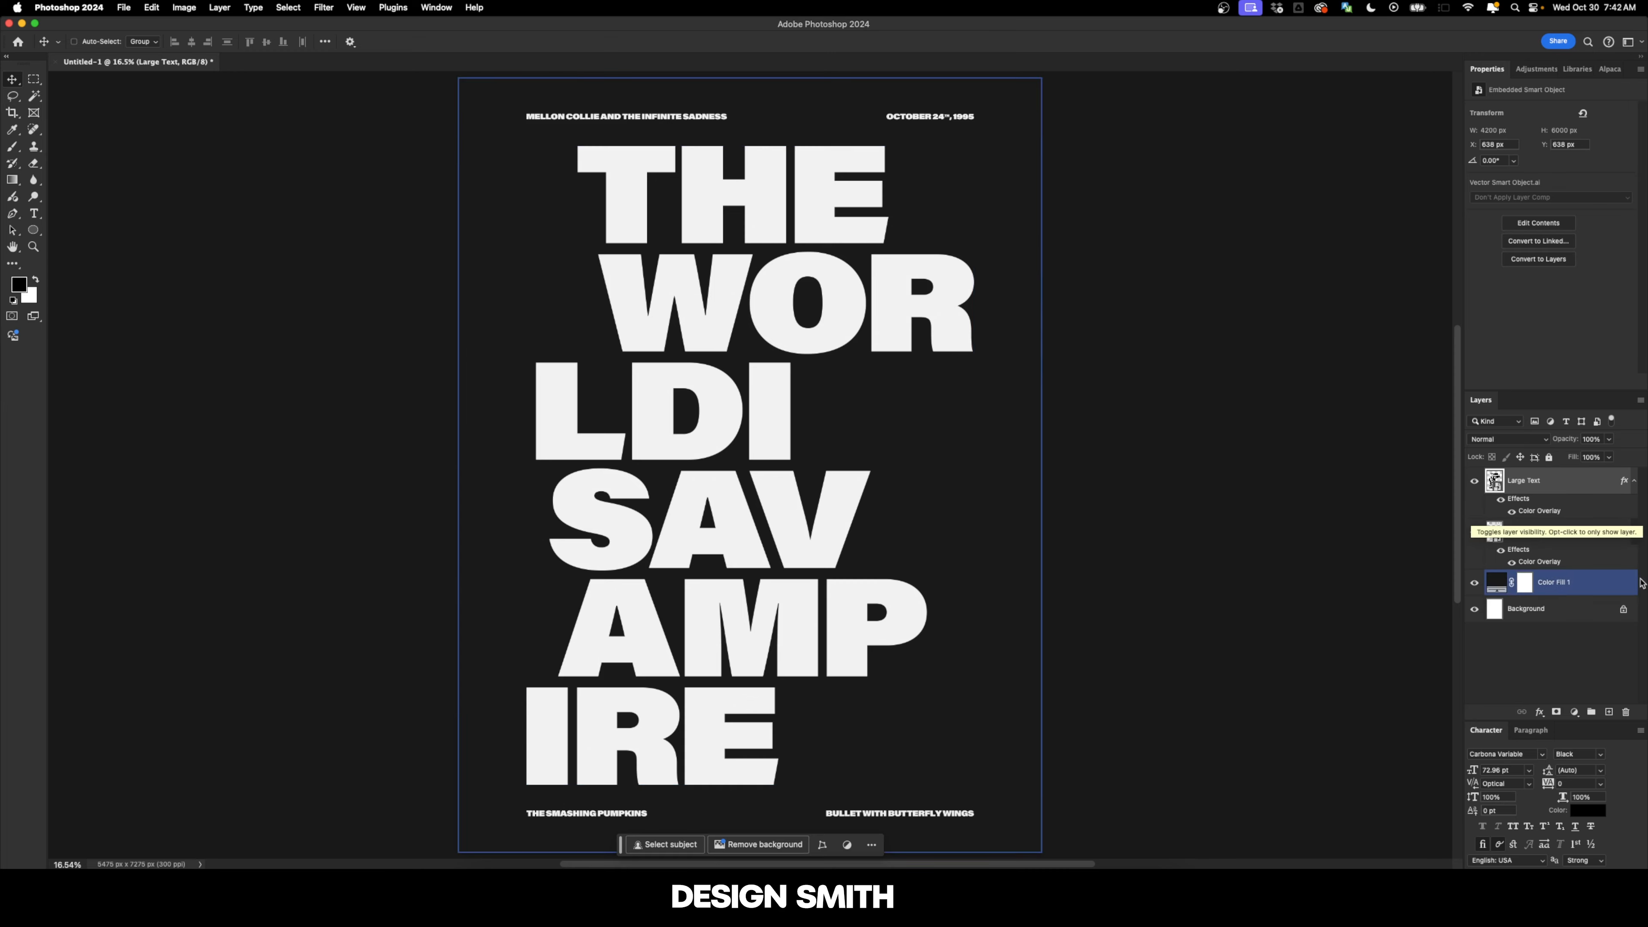
left_click(1634, 482, "alt")
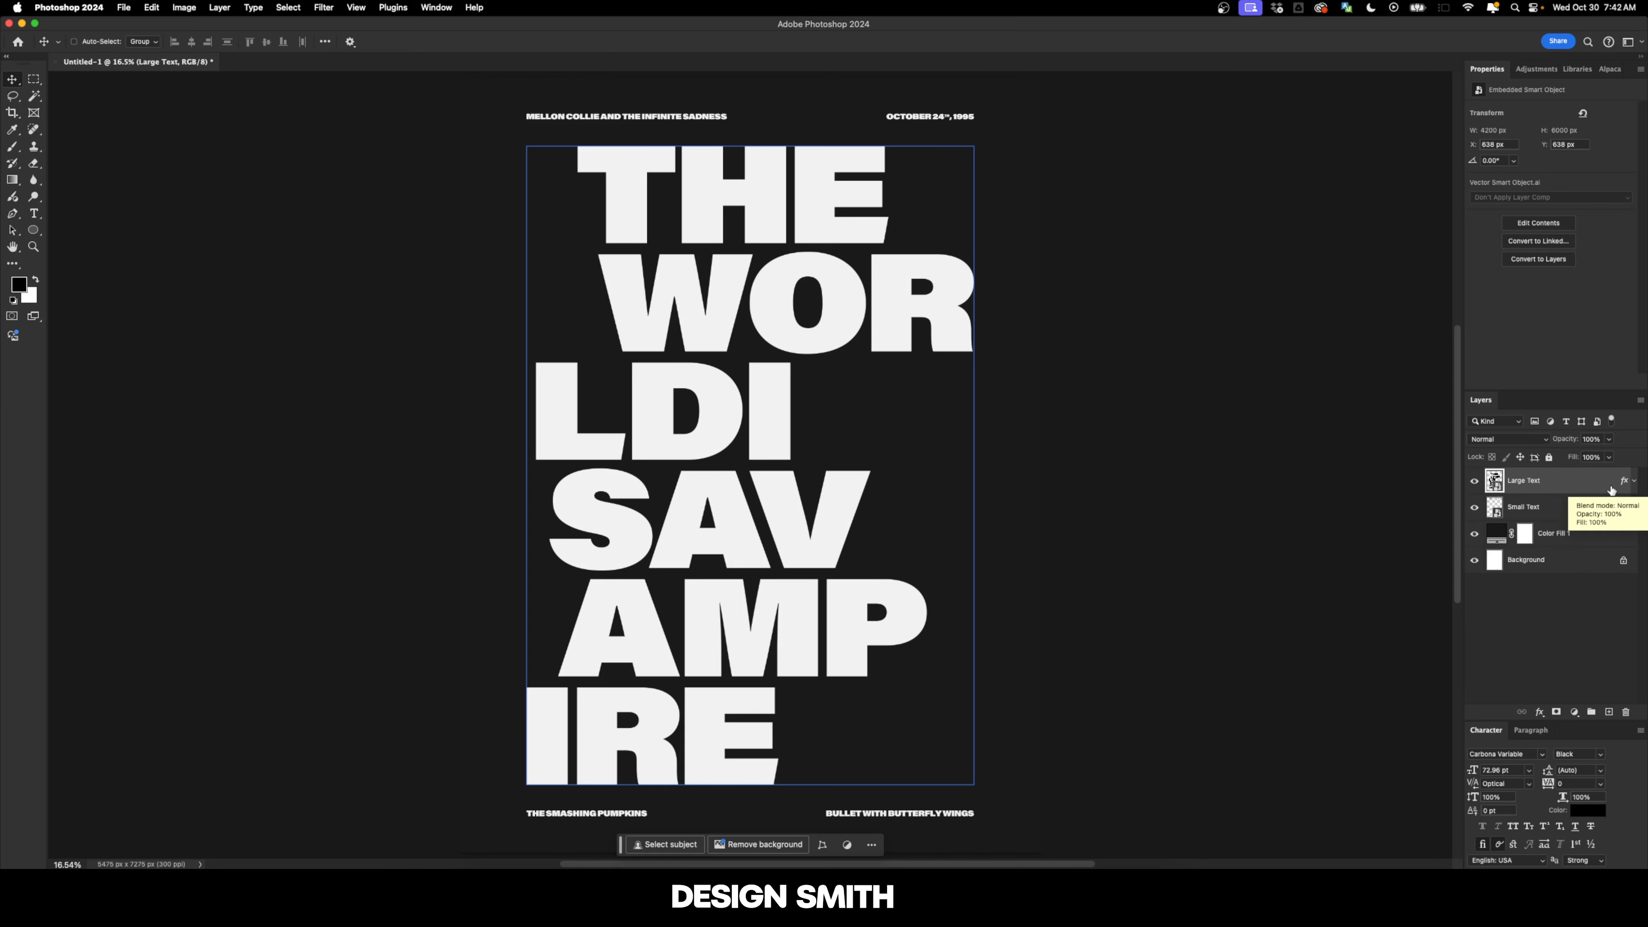
Duplicate the Large Text layer and rename the duplicate "Large Text Copy"
key("super+j")
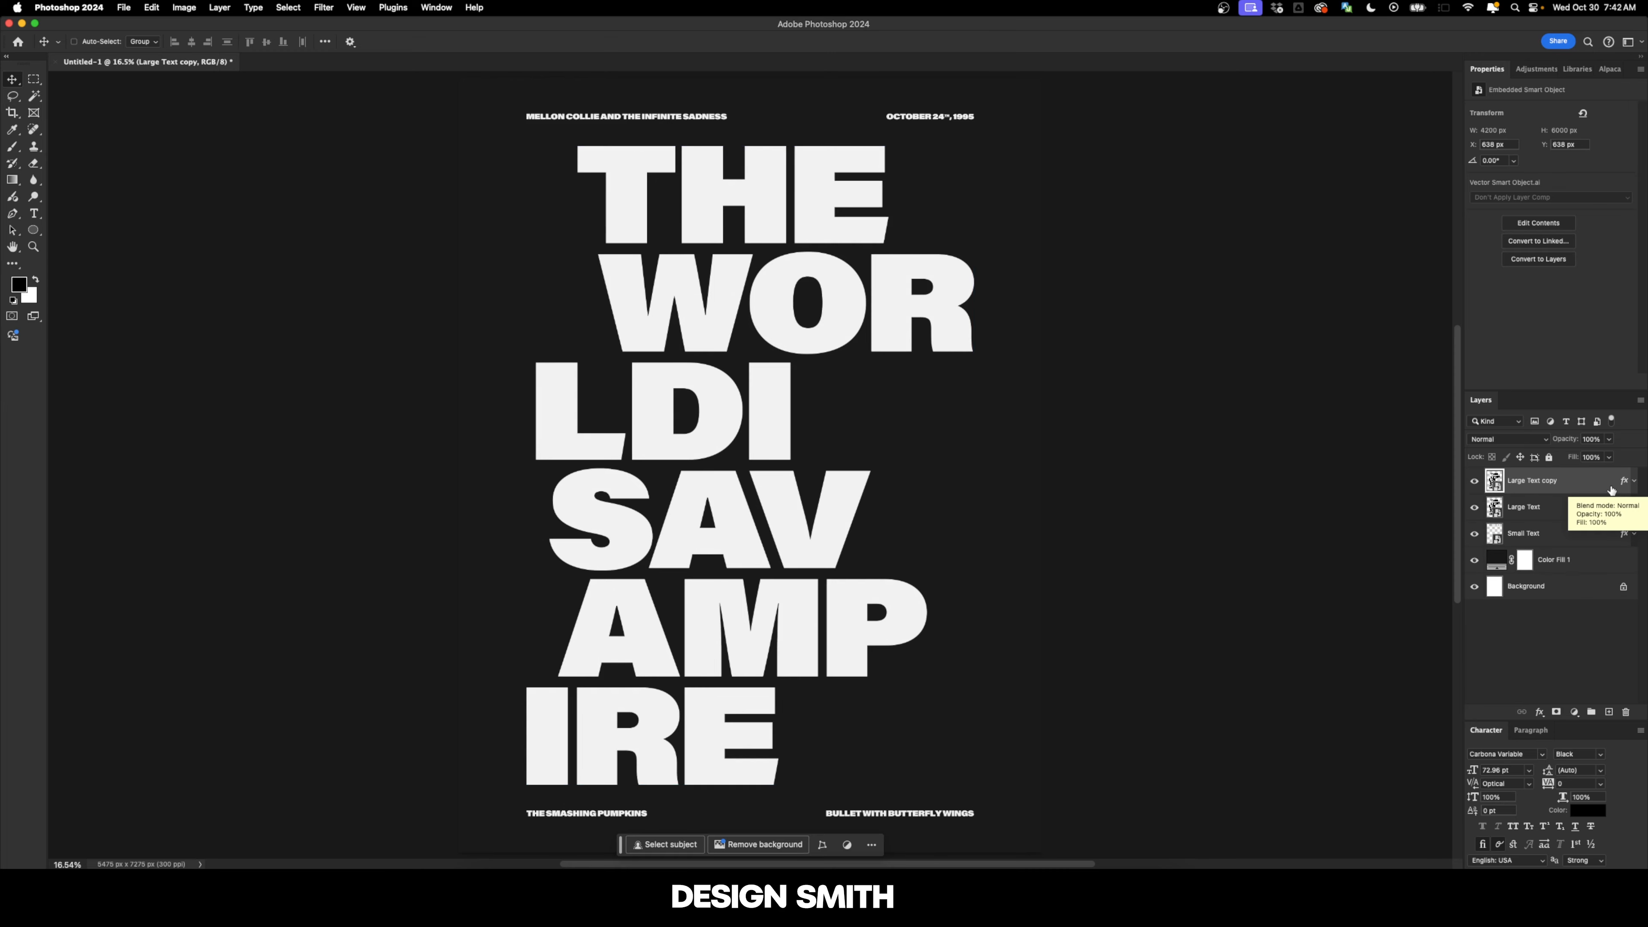
double_click(1534, 481)
left_click(1560, 480)
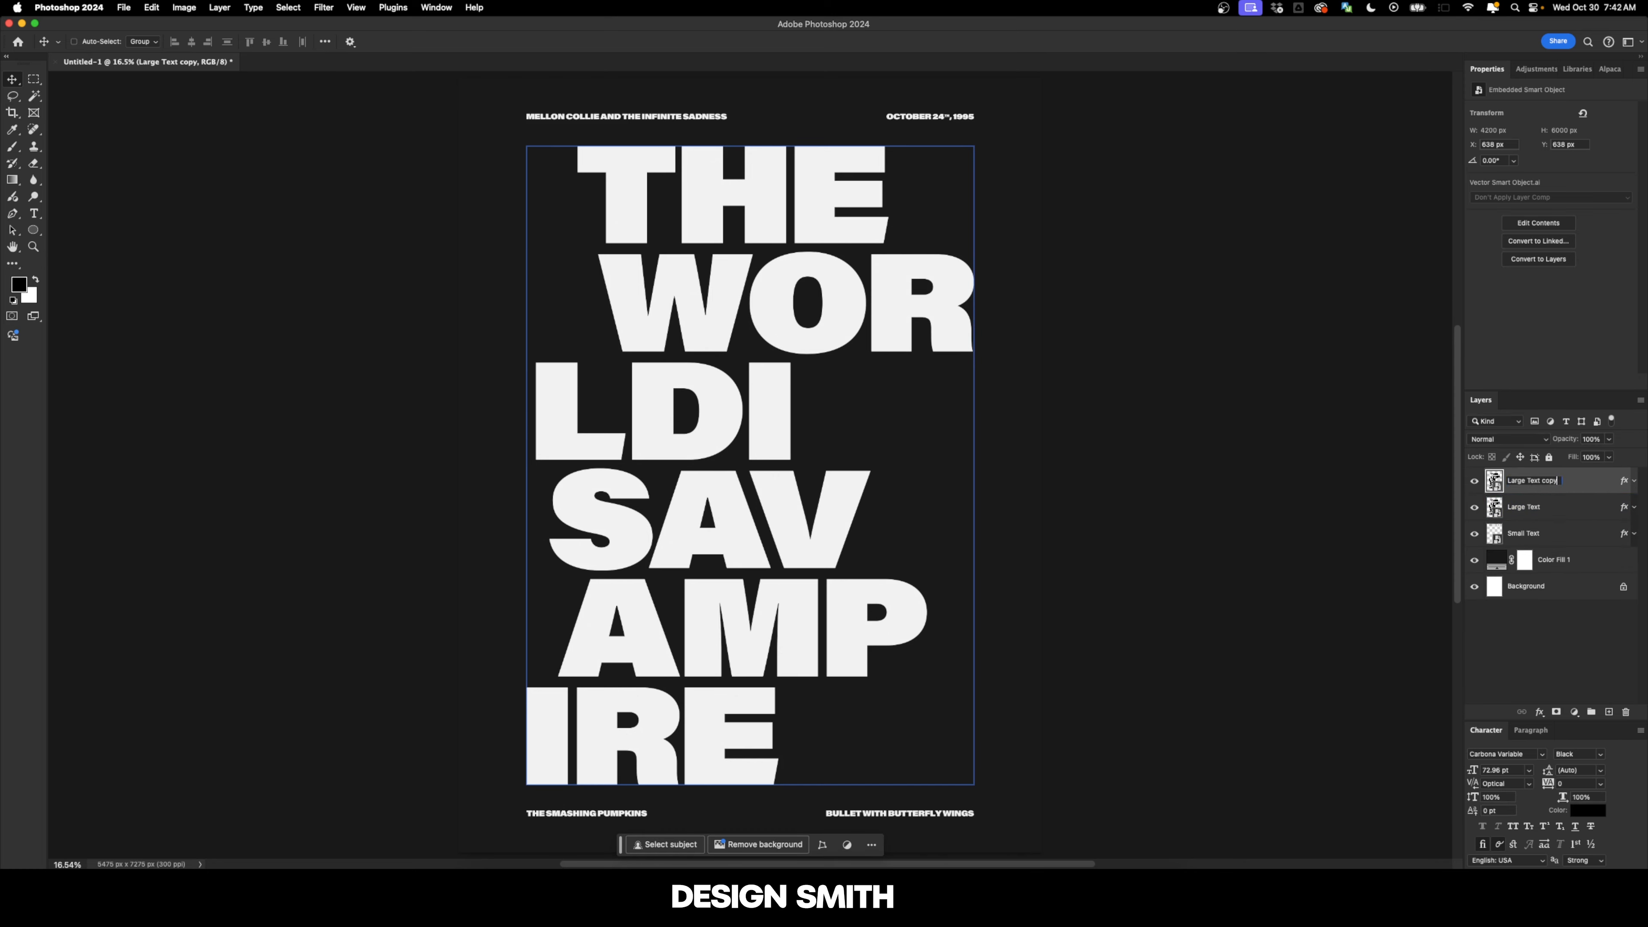
key("BackSpace")
key("BackSpace")
key("BackSpace")
key("BackSpace")
type("Copy")
Duplicate the Small Text layer and rename the duplicate "Small Text Copy"
left_click(1562, 533)
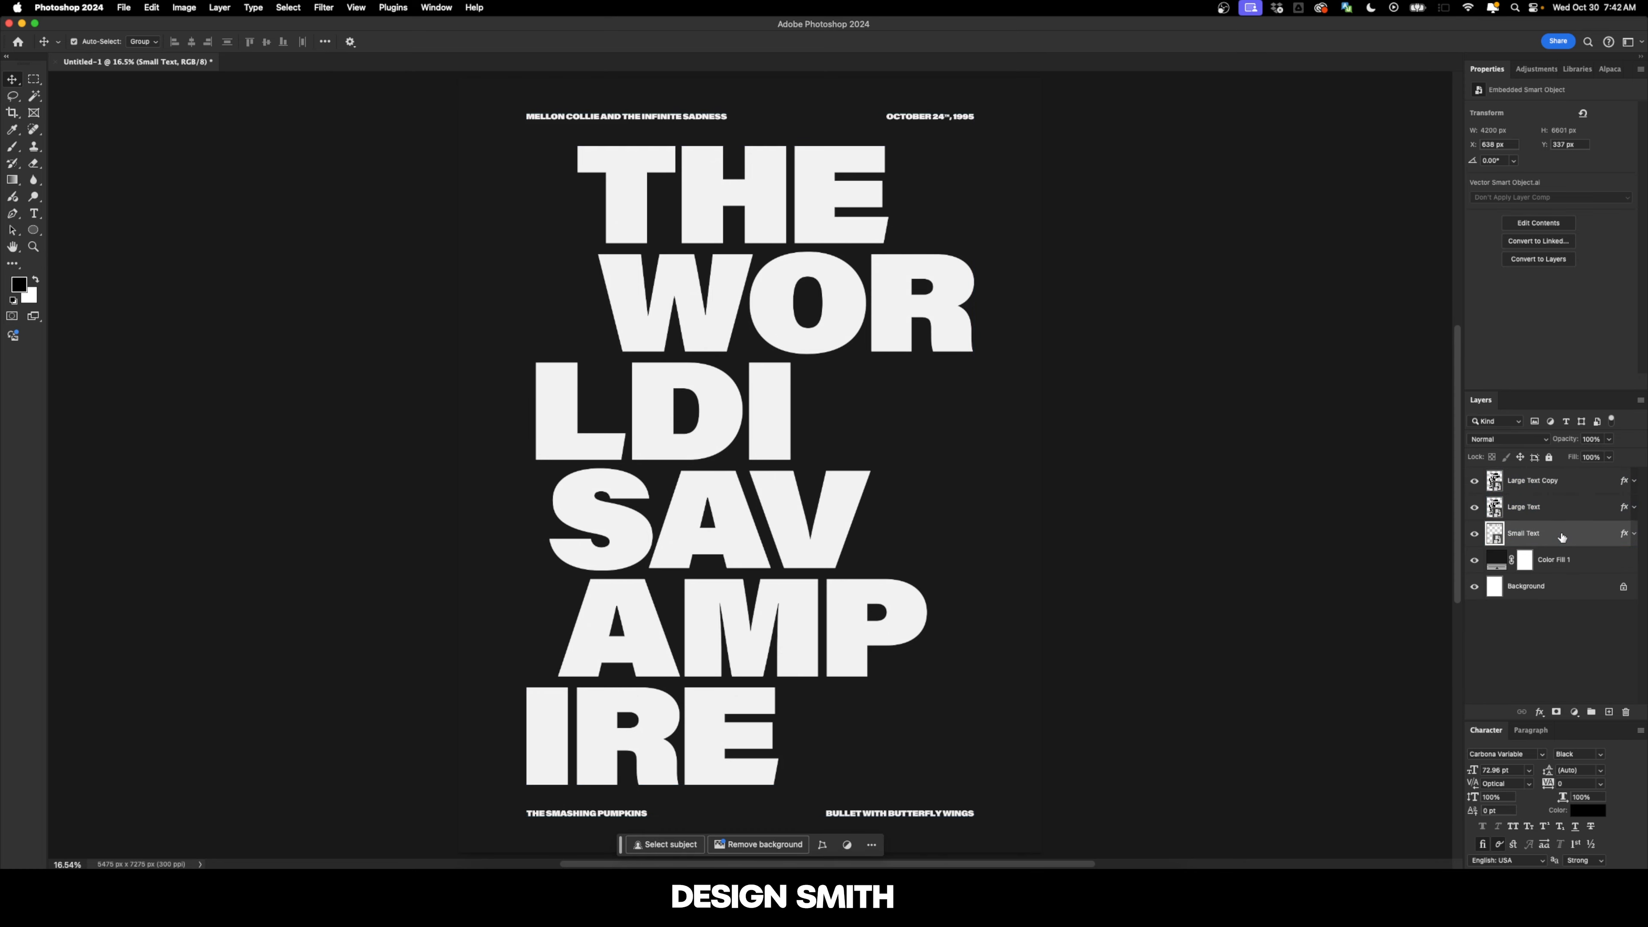
key("super+j")
double_click(1541, 533)
key("Return")
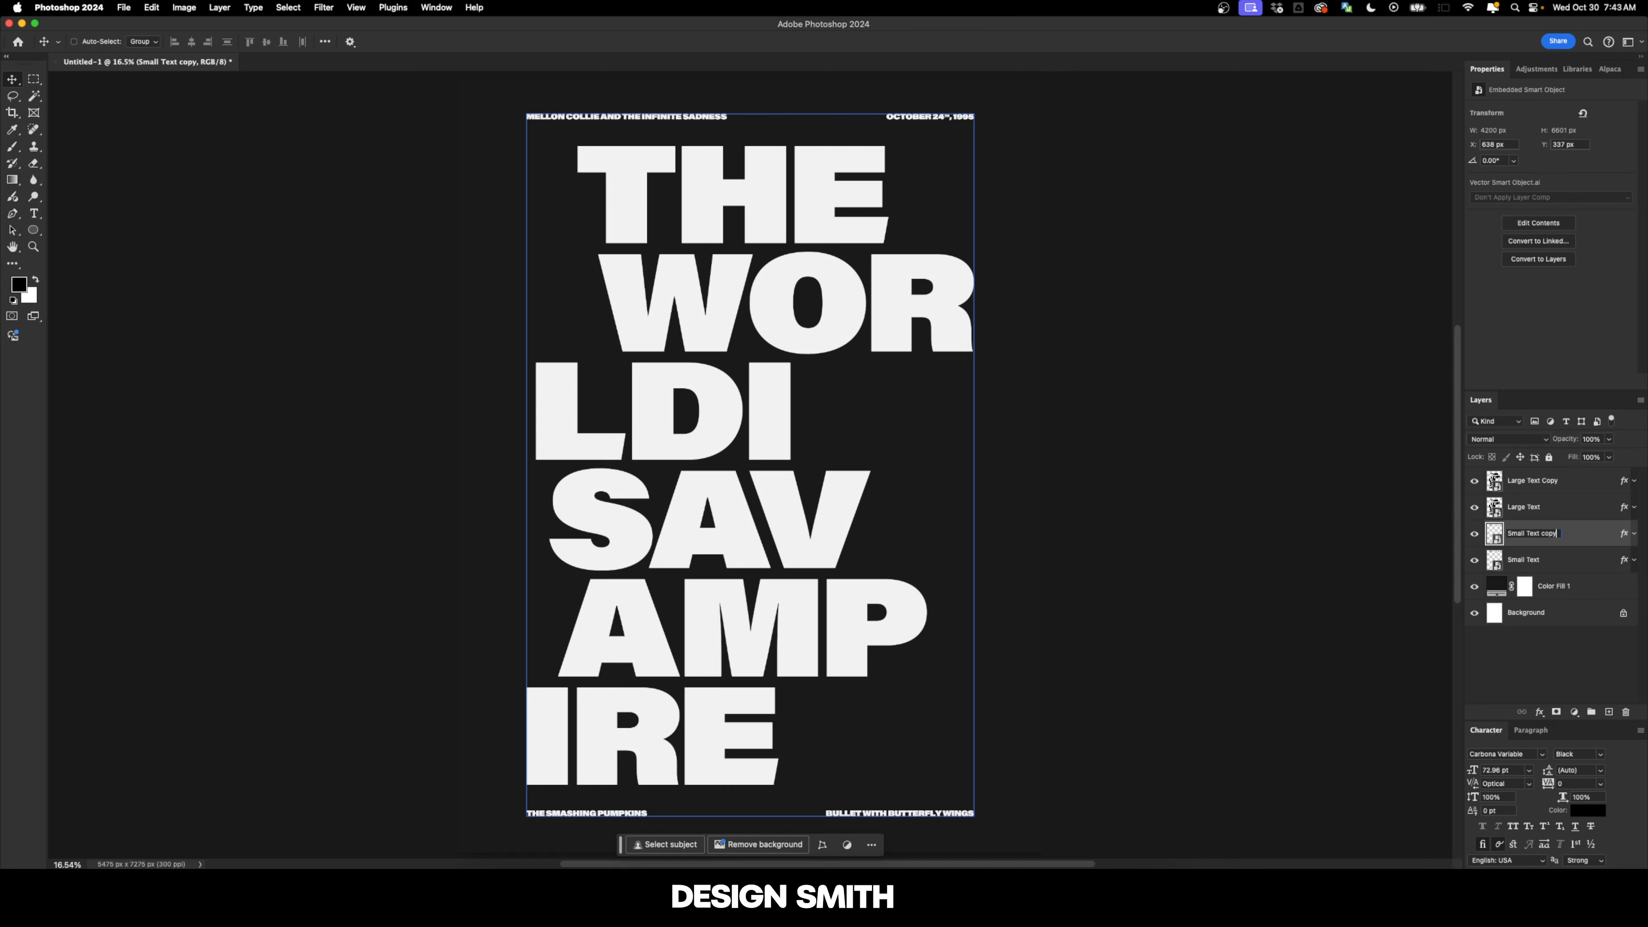
Change the Large Text Copy layer's Color Overlay to pure red, ff0000
left_click(1585, 487)
double_click(1585, 487)
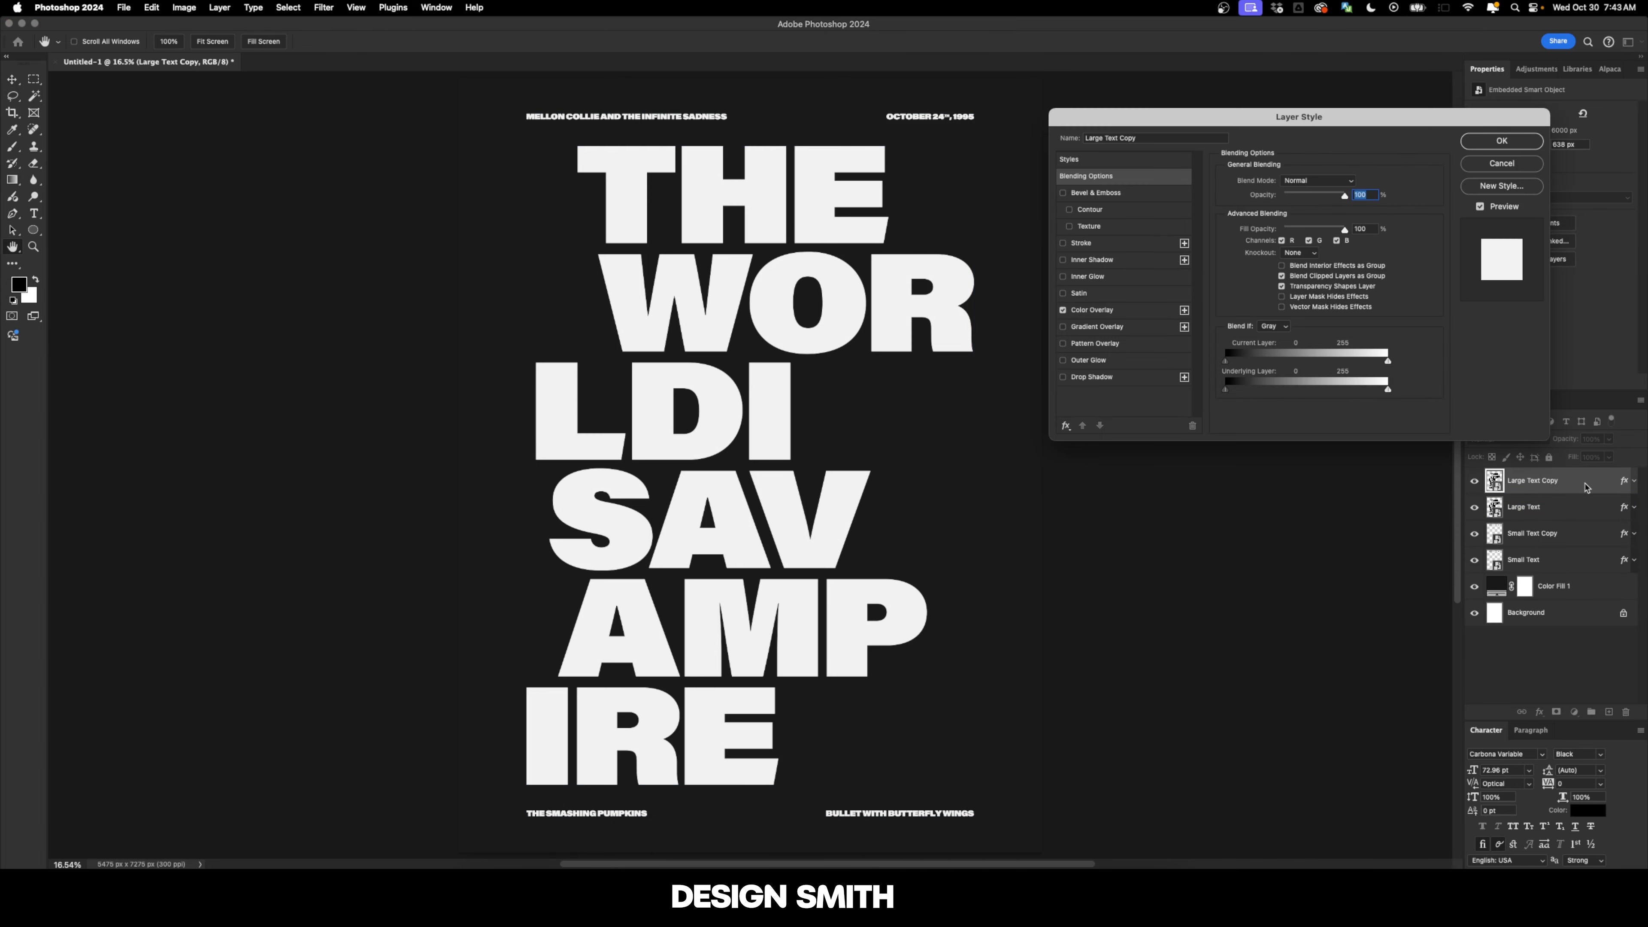
left_click(1082, 310)
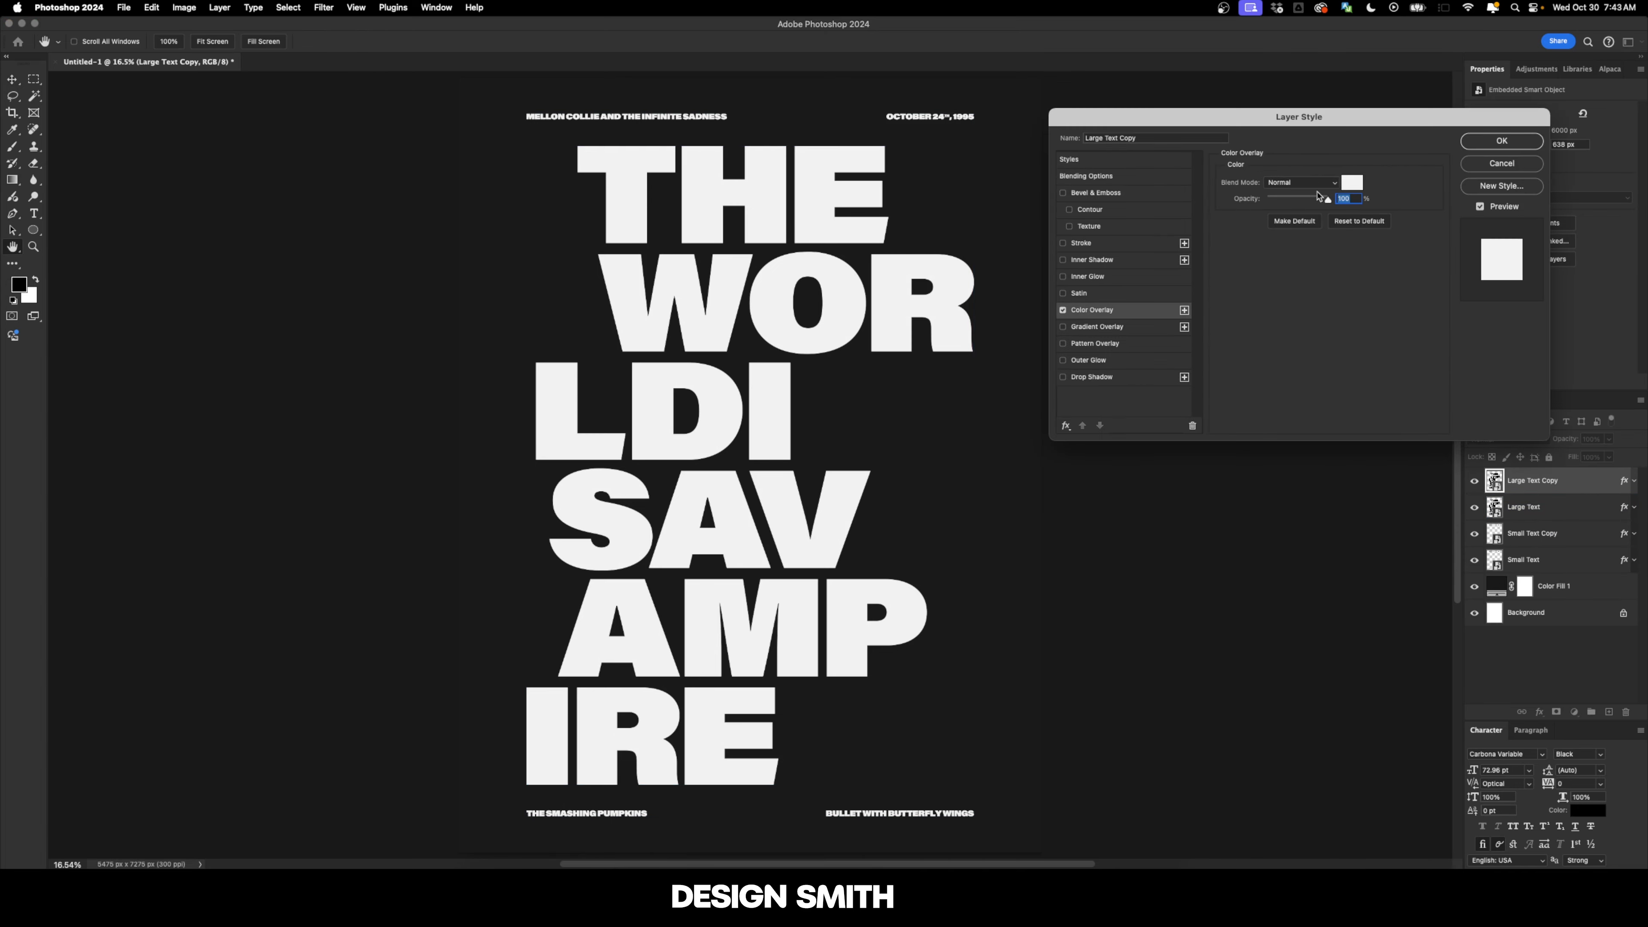
left_click(1353, 185)
left_click_drag(1181, 437, 1247, 330)
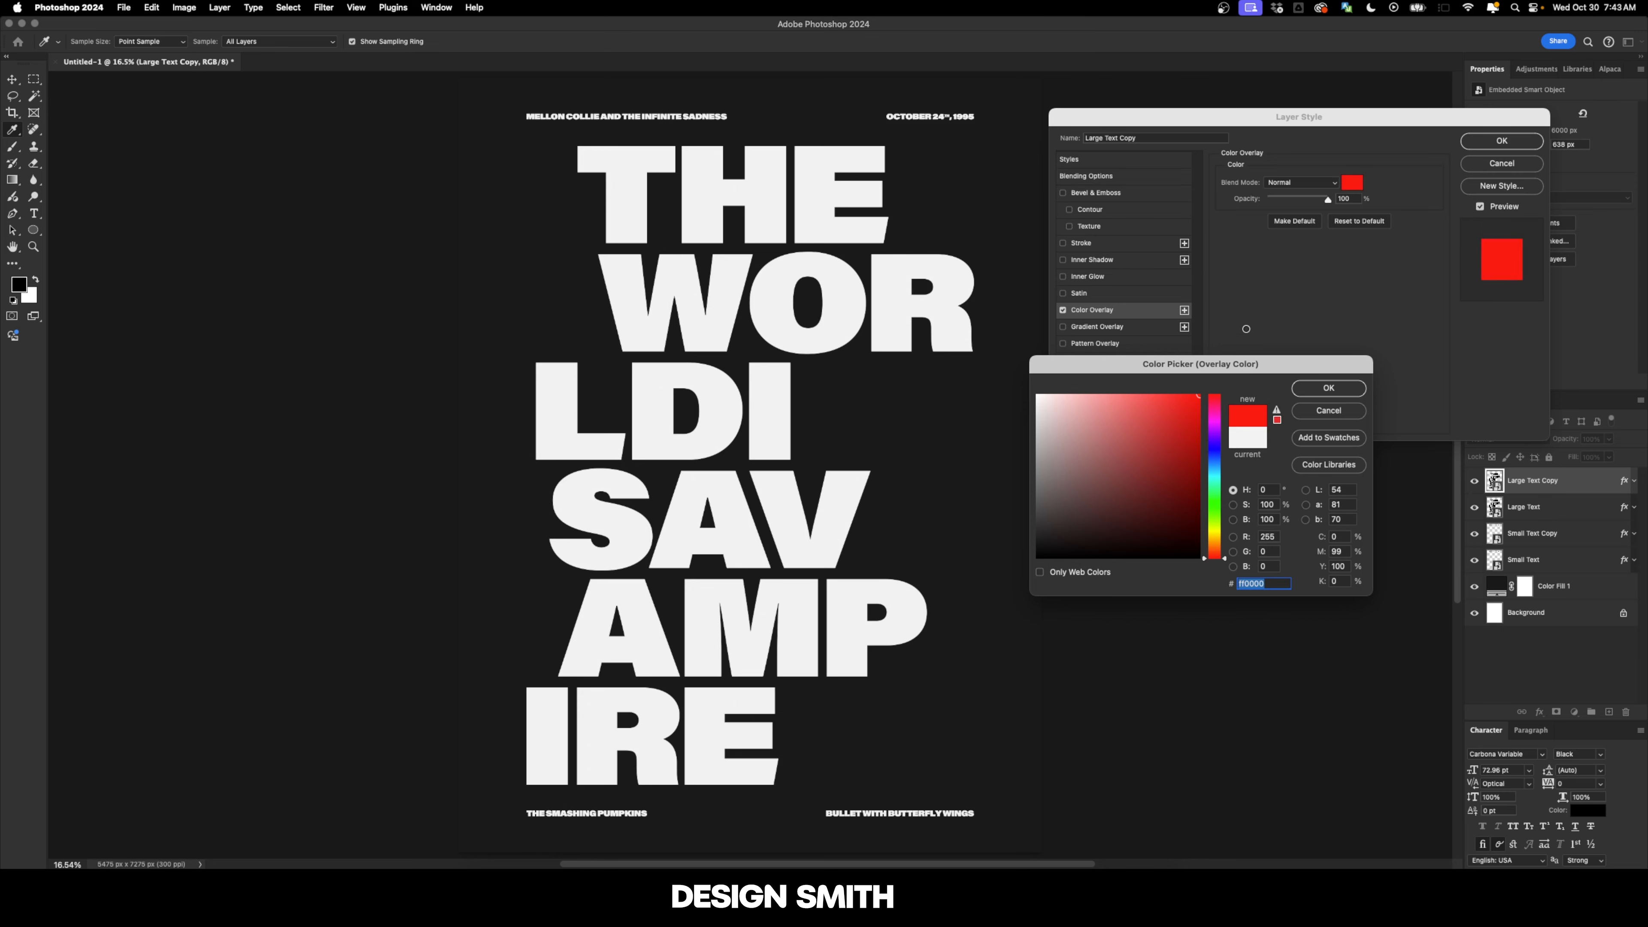
left_click(1350, 393)
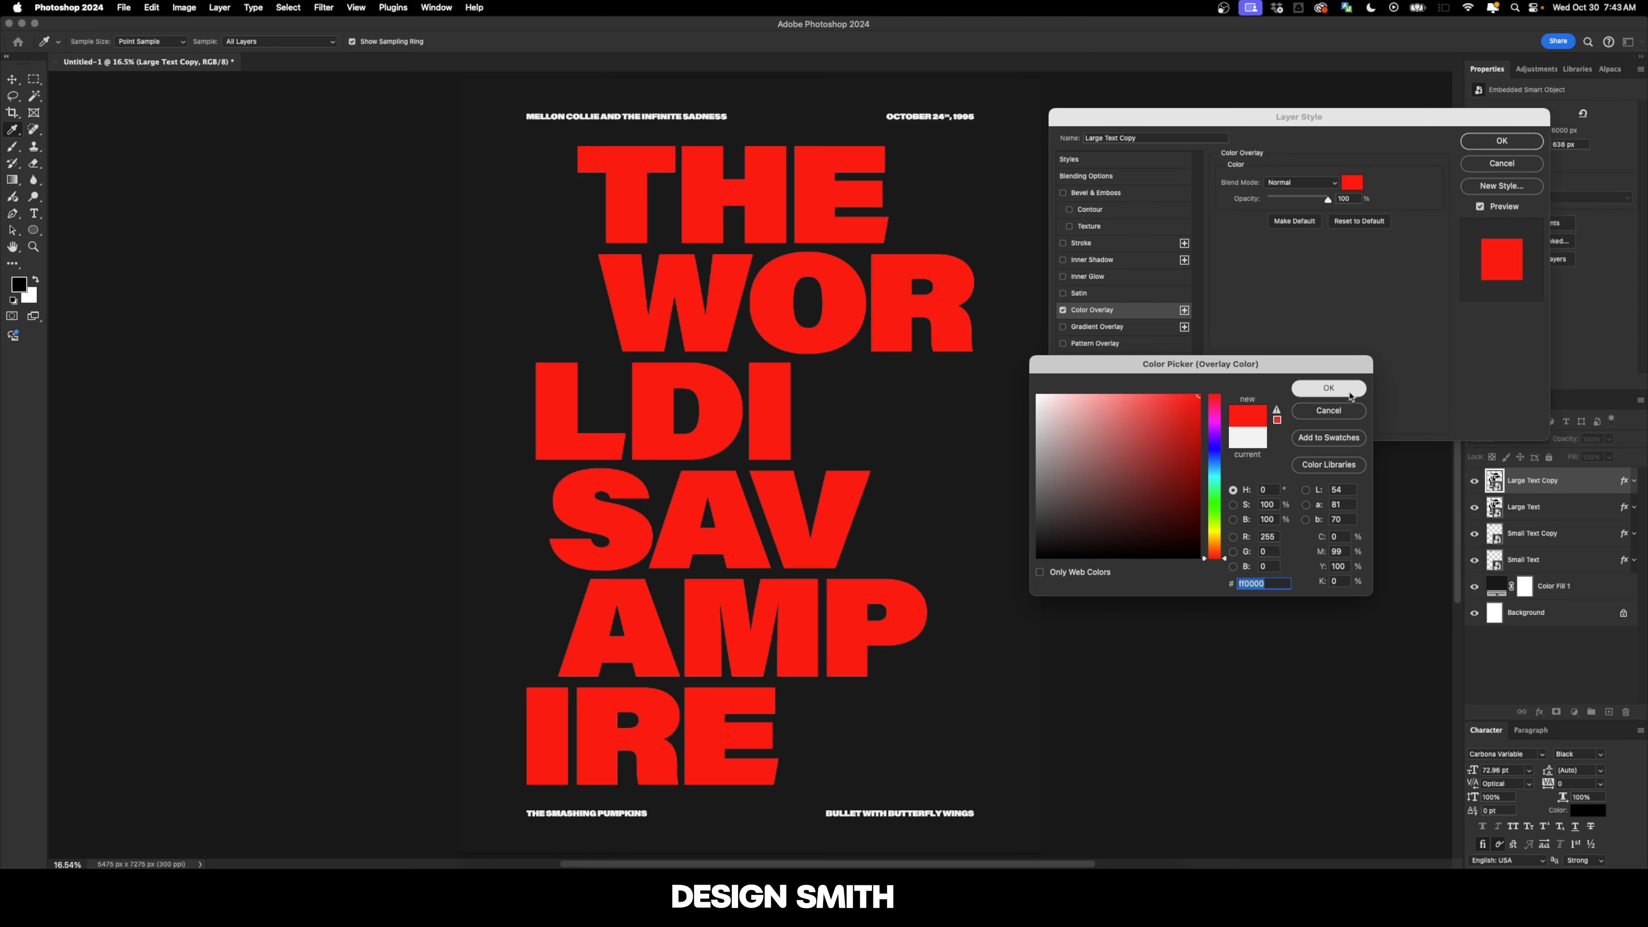
left_click(1490, 143)
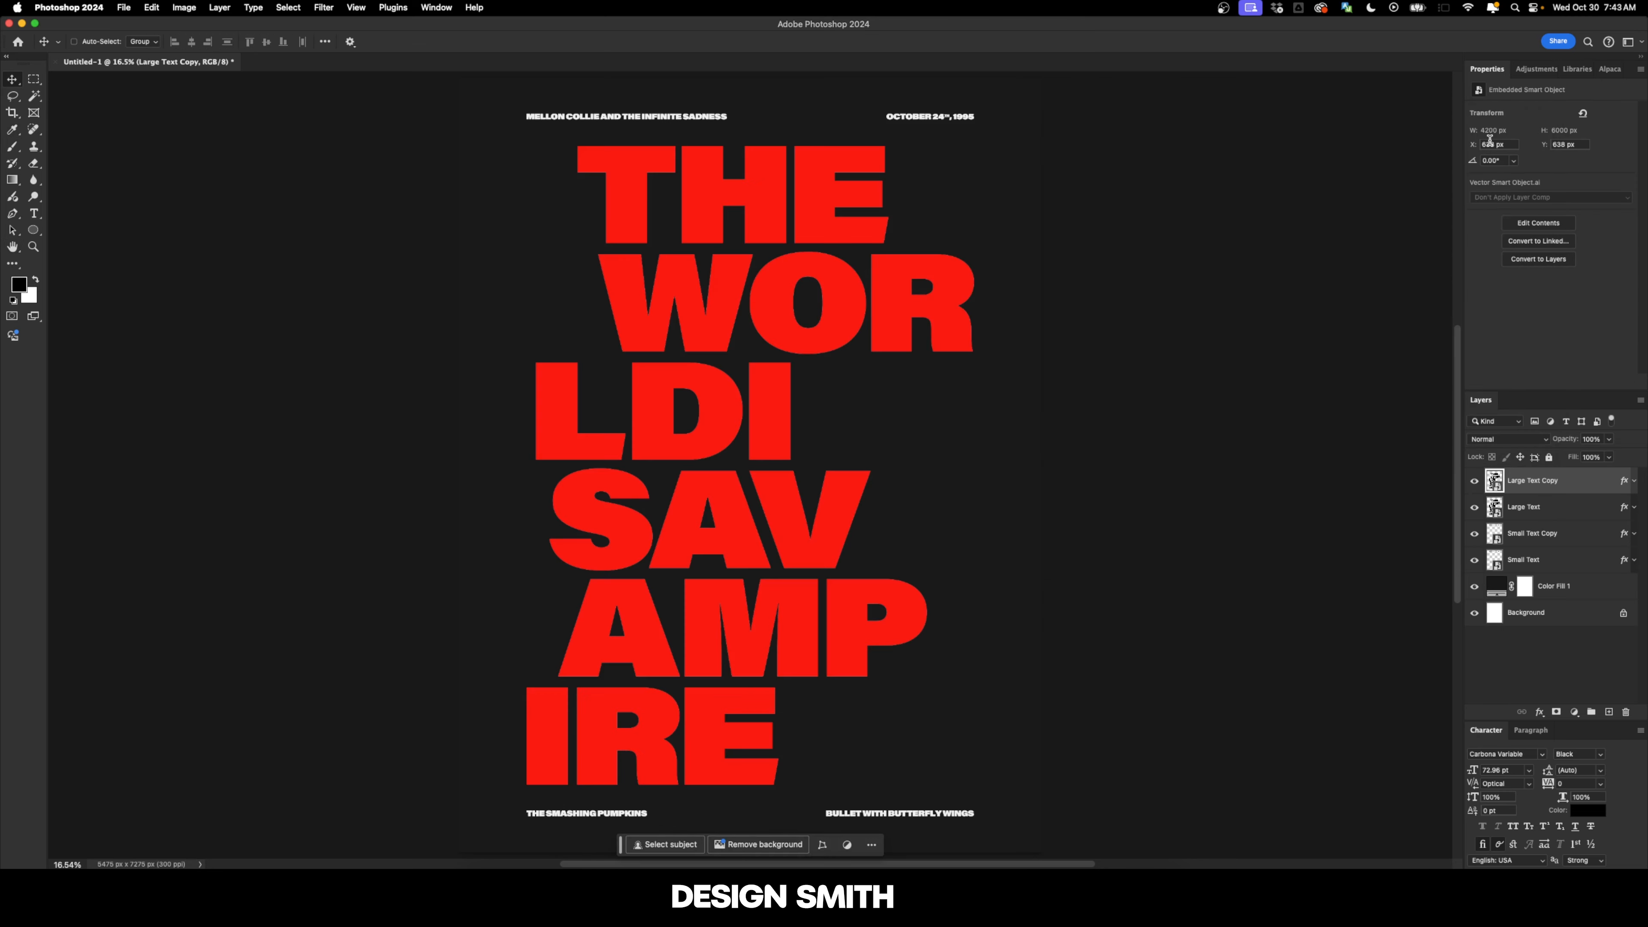
Set the Large Text Copy layer's blend mode to Difference and shift it 40 px down and 40 px right
left_click(1522, 441)
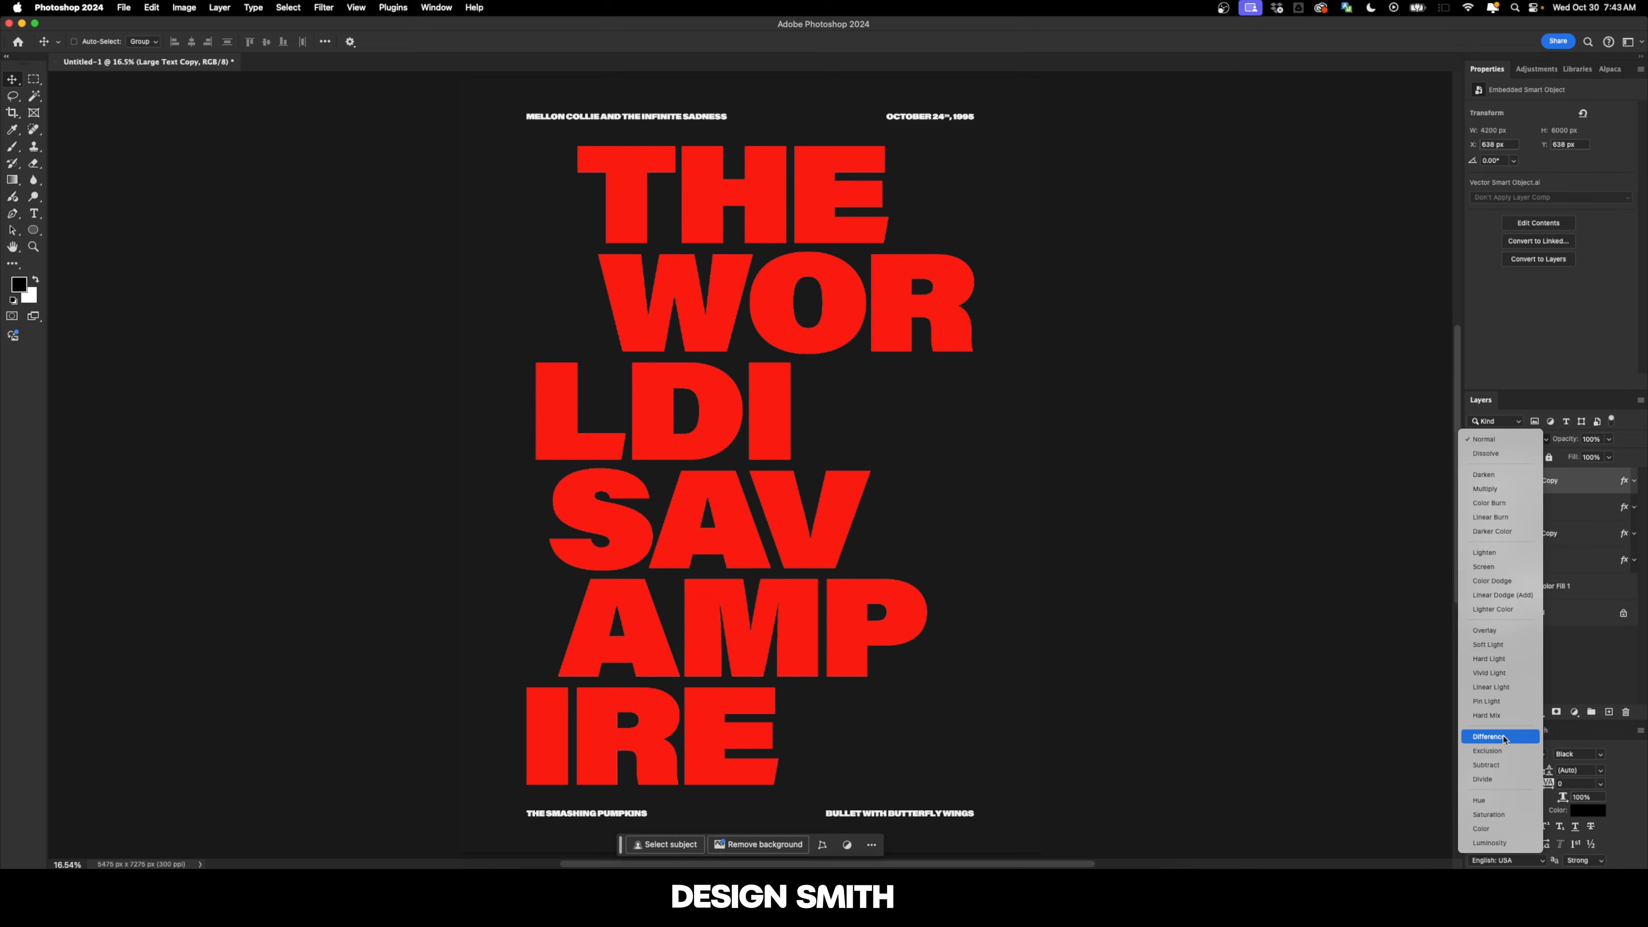
left_click(1488, 736)
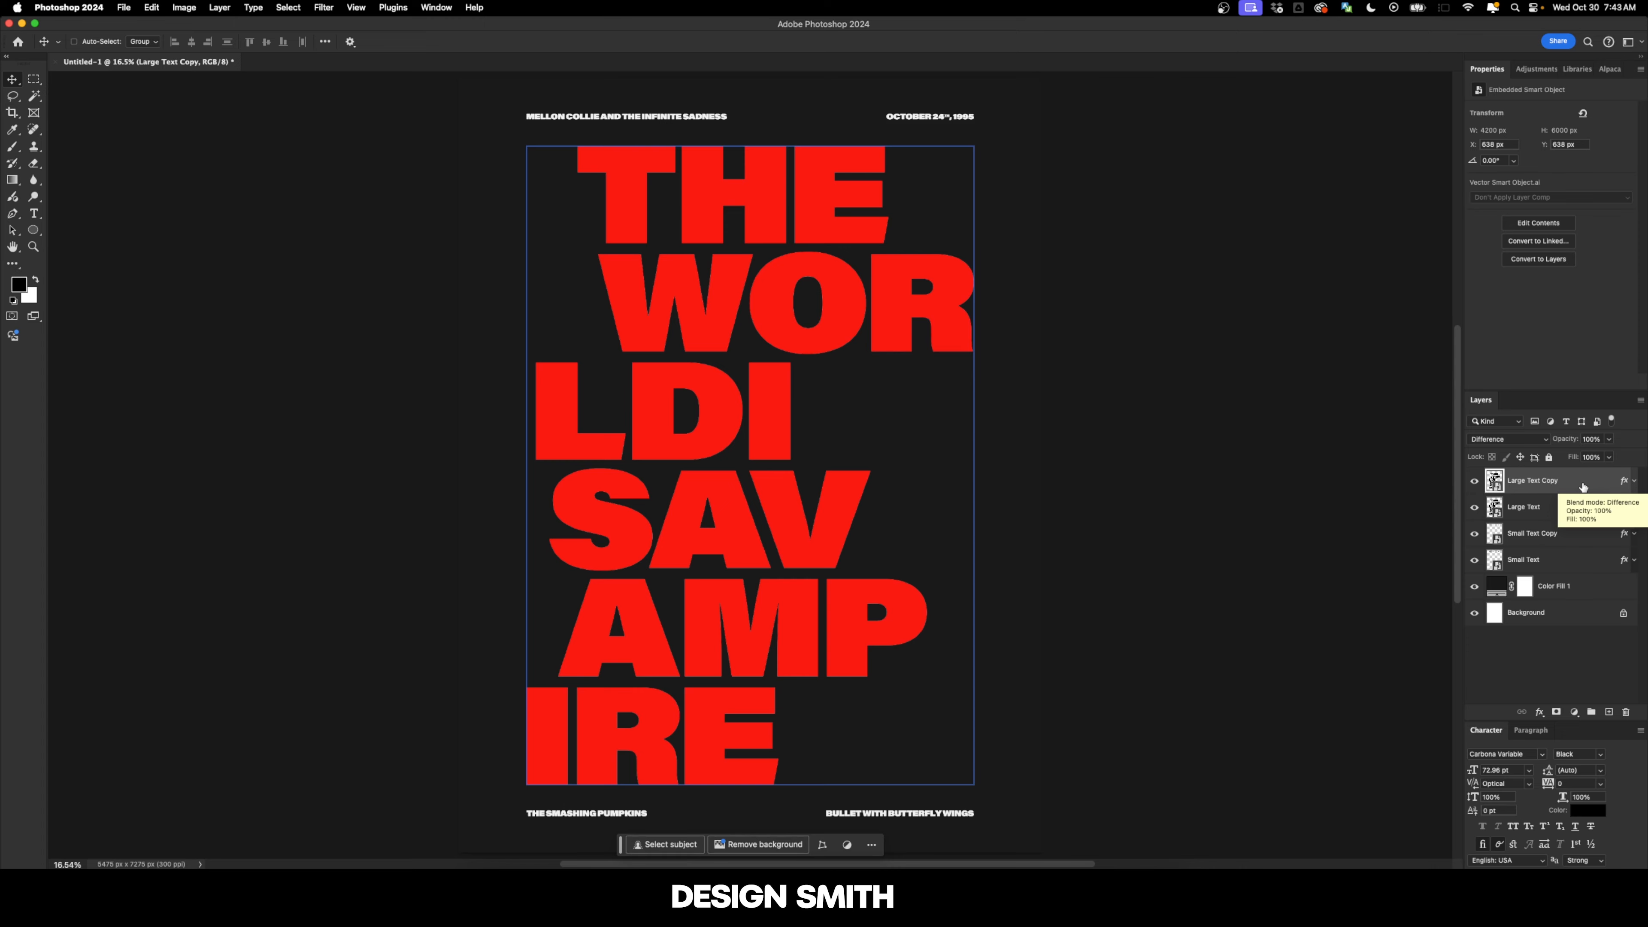
key("shift+Down")
key("shift+Down")
key("shift+Down")
key("shift+Down")
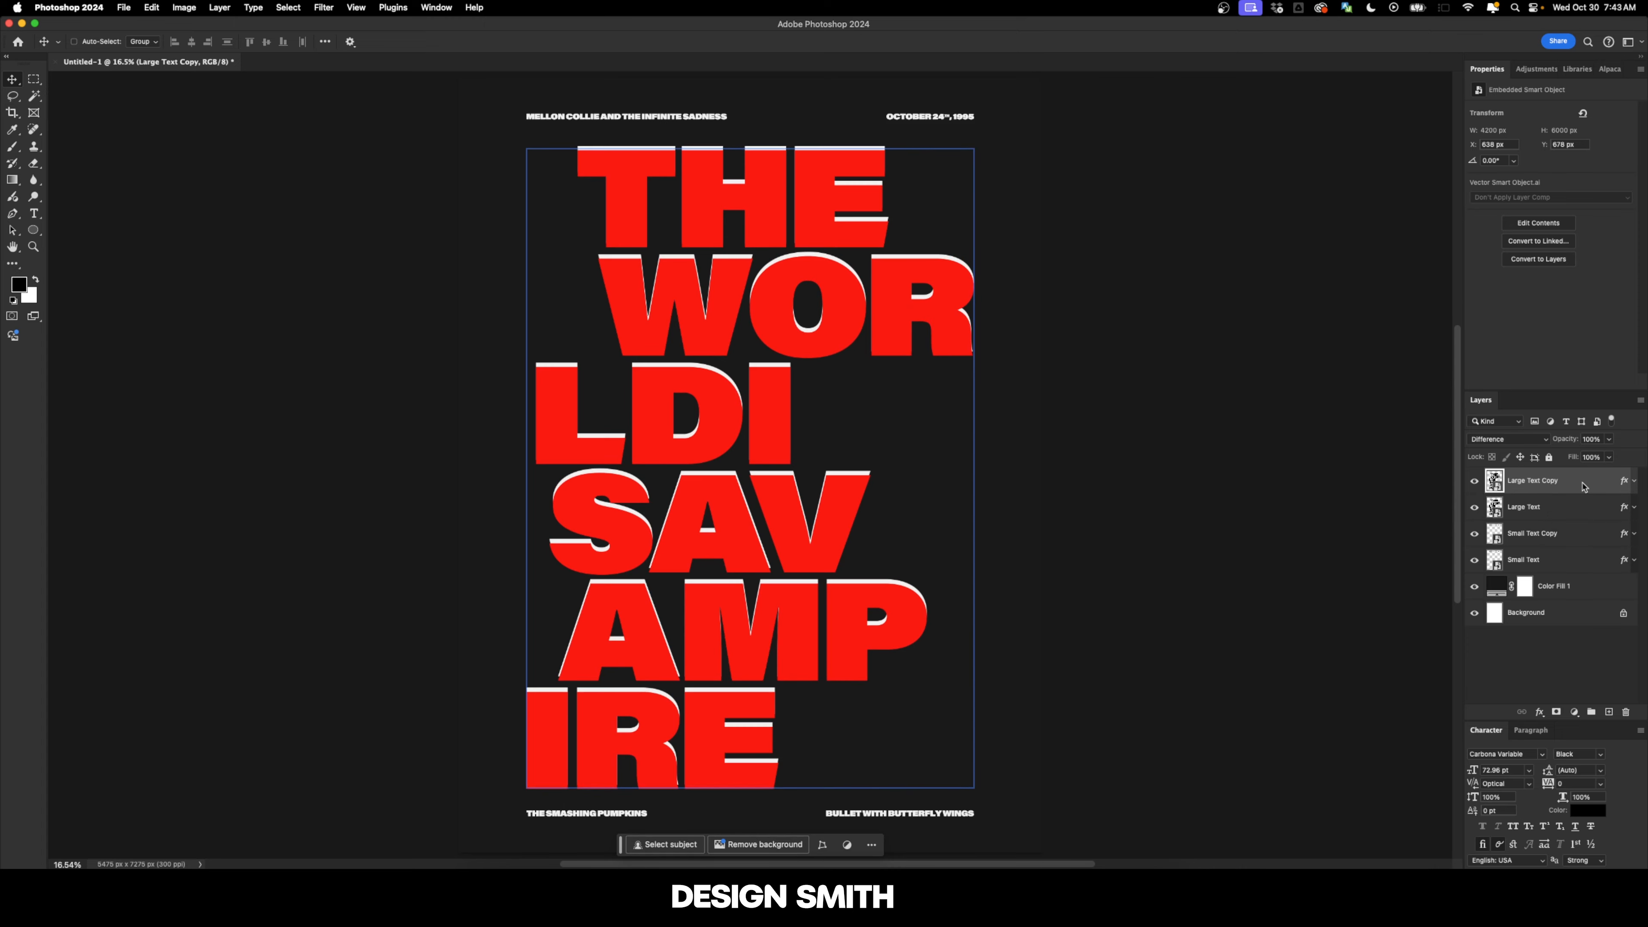
key("shift+Right")
key("shift+Right")
key("shift+Right")
key("shift+Right")
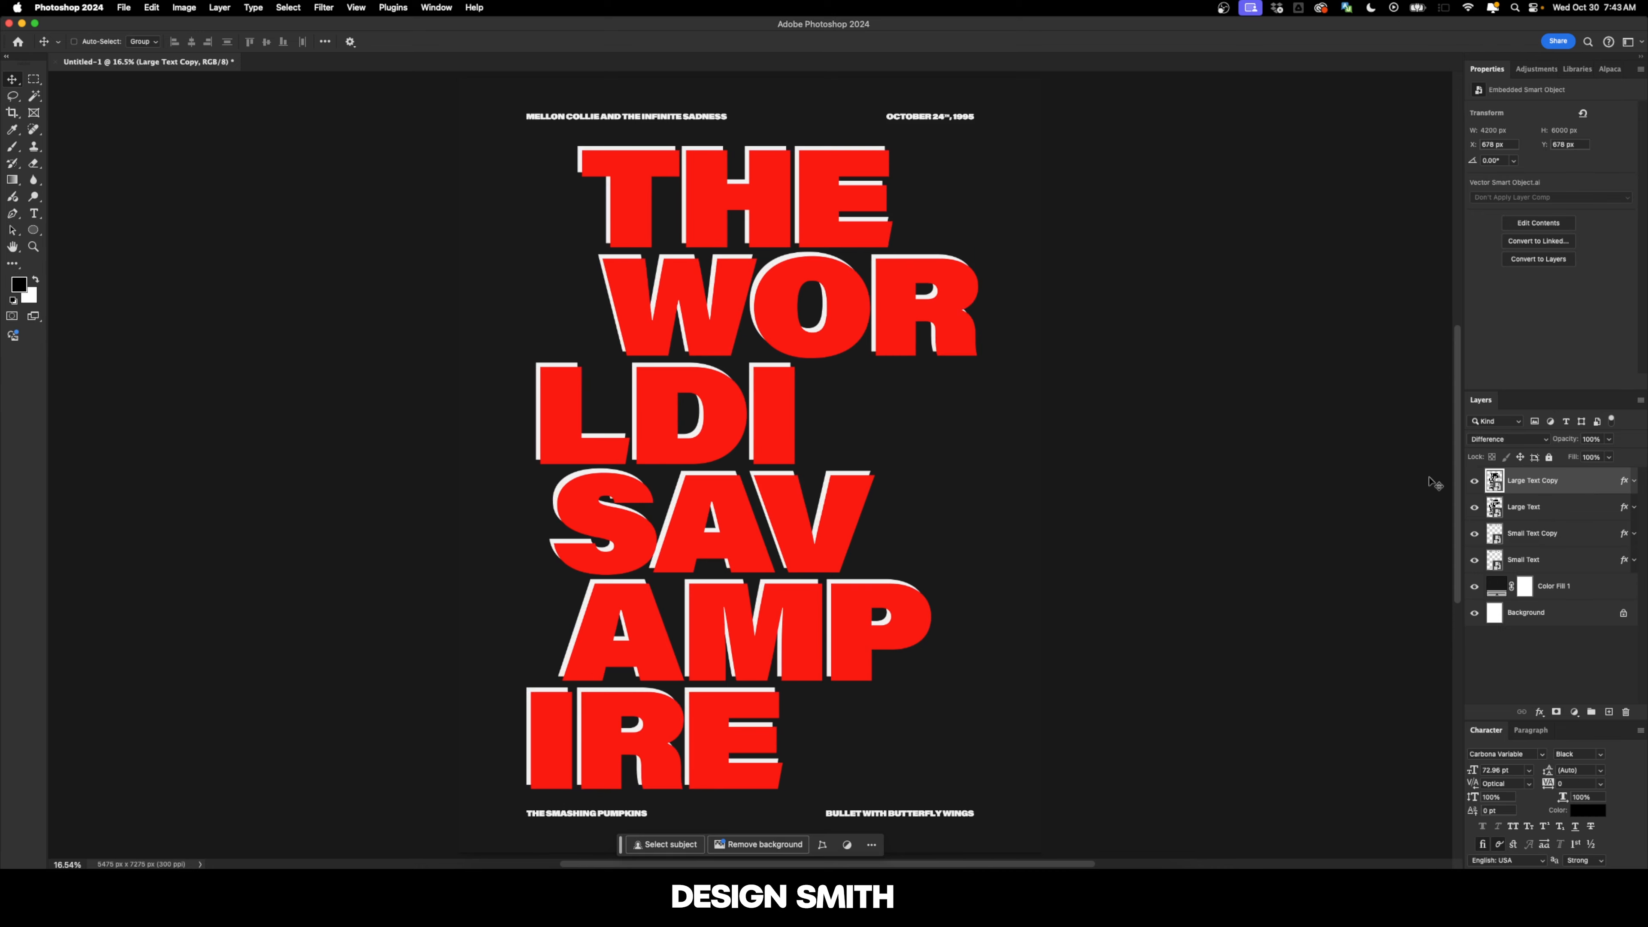
Move the Large Text layer above Large Text Copy and set its blend mode to Subtract
left_click(1550, 513)
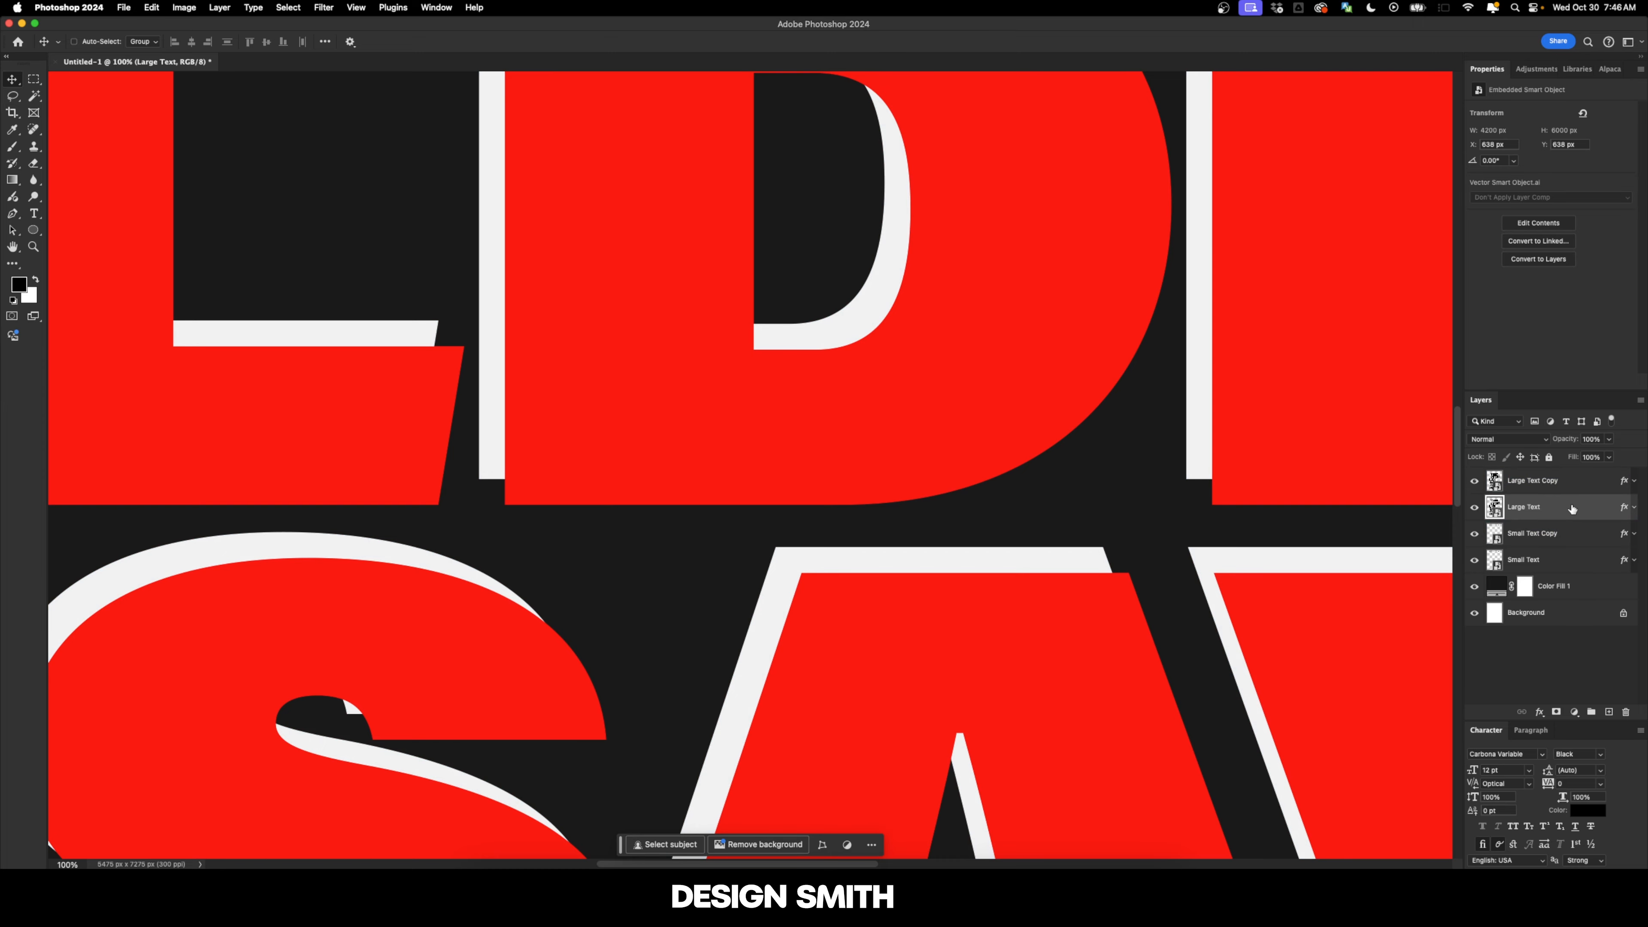
left_click_drag(1572, 509, 1570, 478)
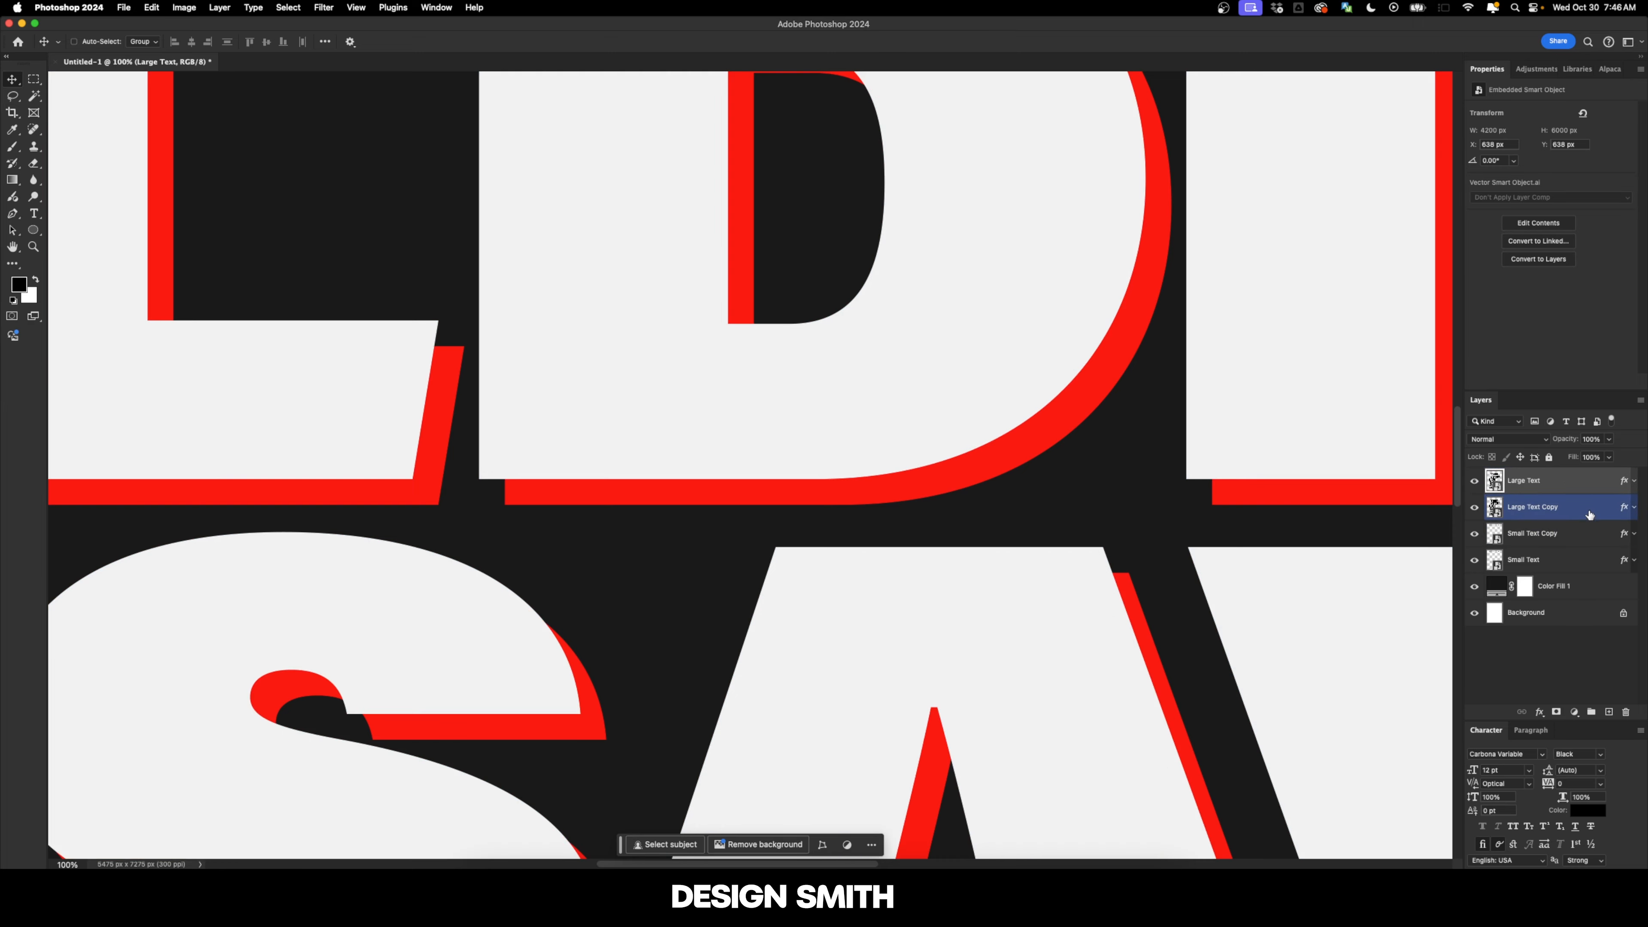
left_click(1532, 442)
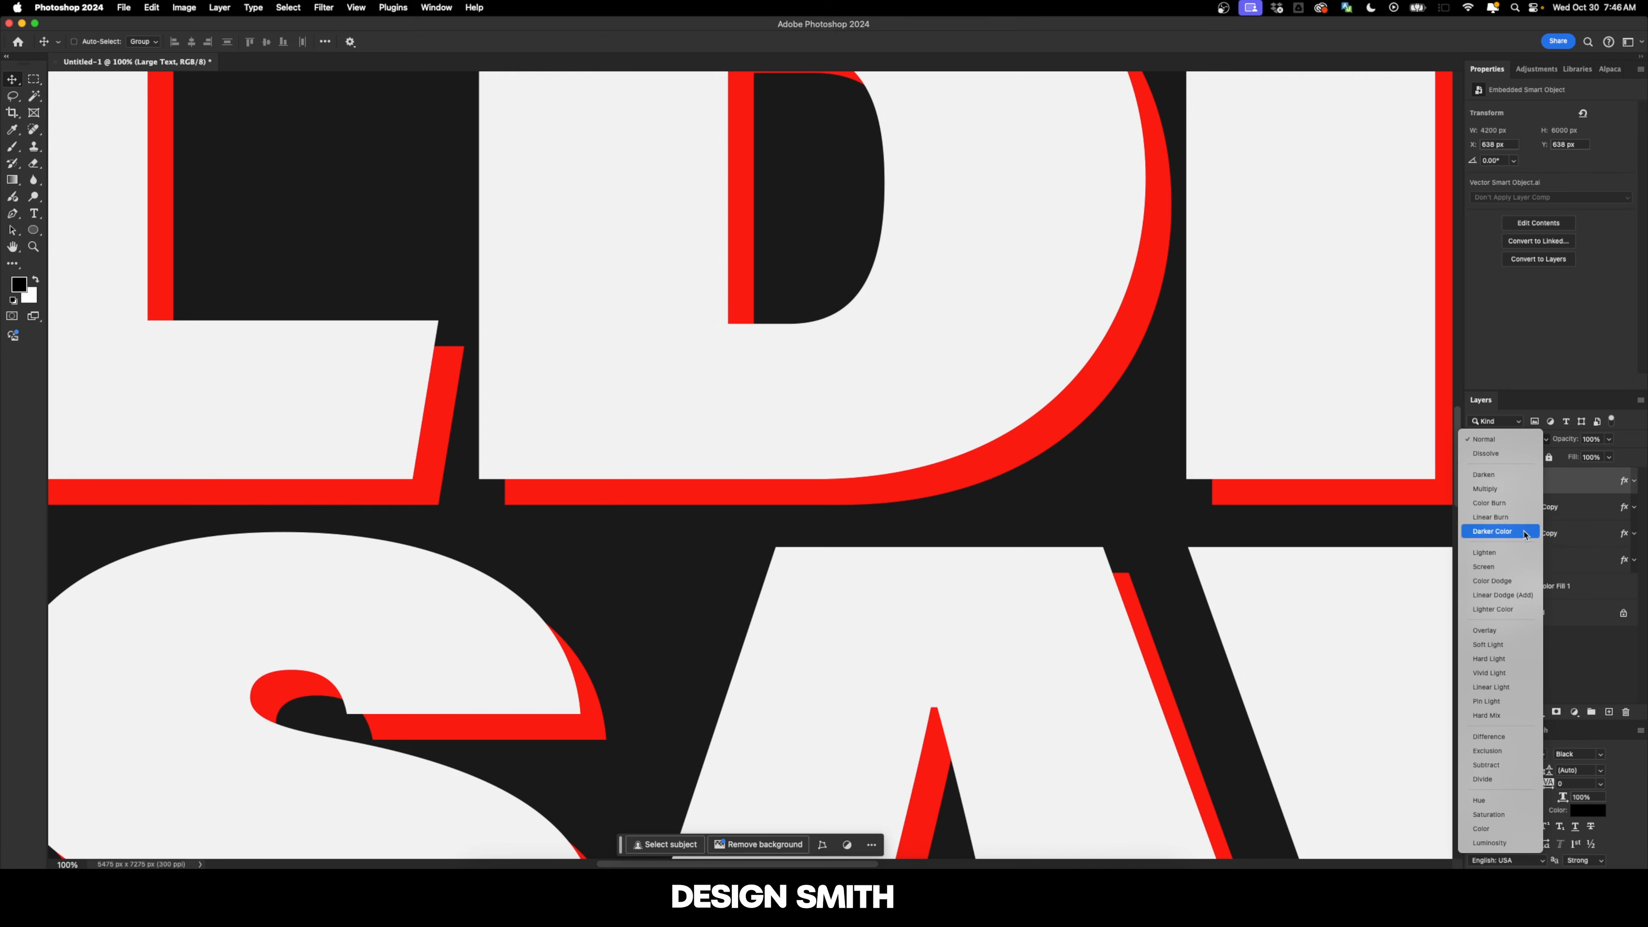
left_click(1510, 766)
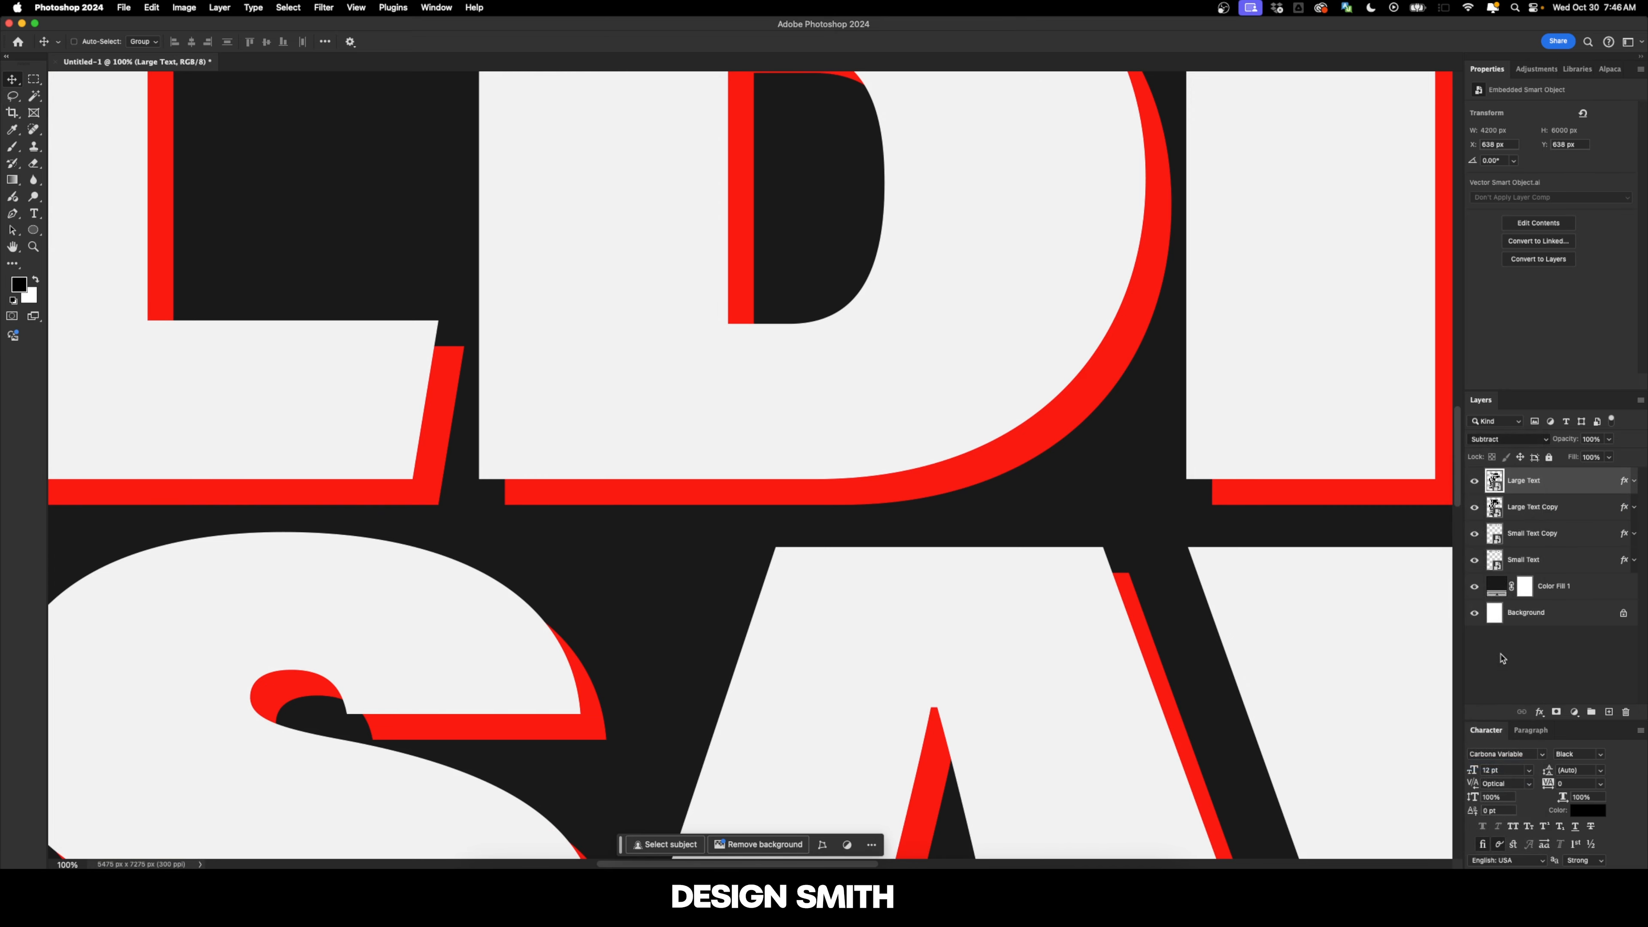
Change the Large Text layer's Color Overlay to a fully saturated turquoise at 100% brightness
double_click(1572, 480)
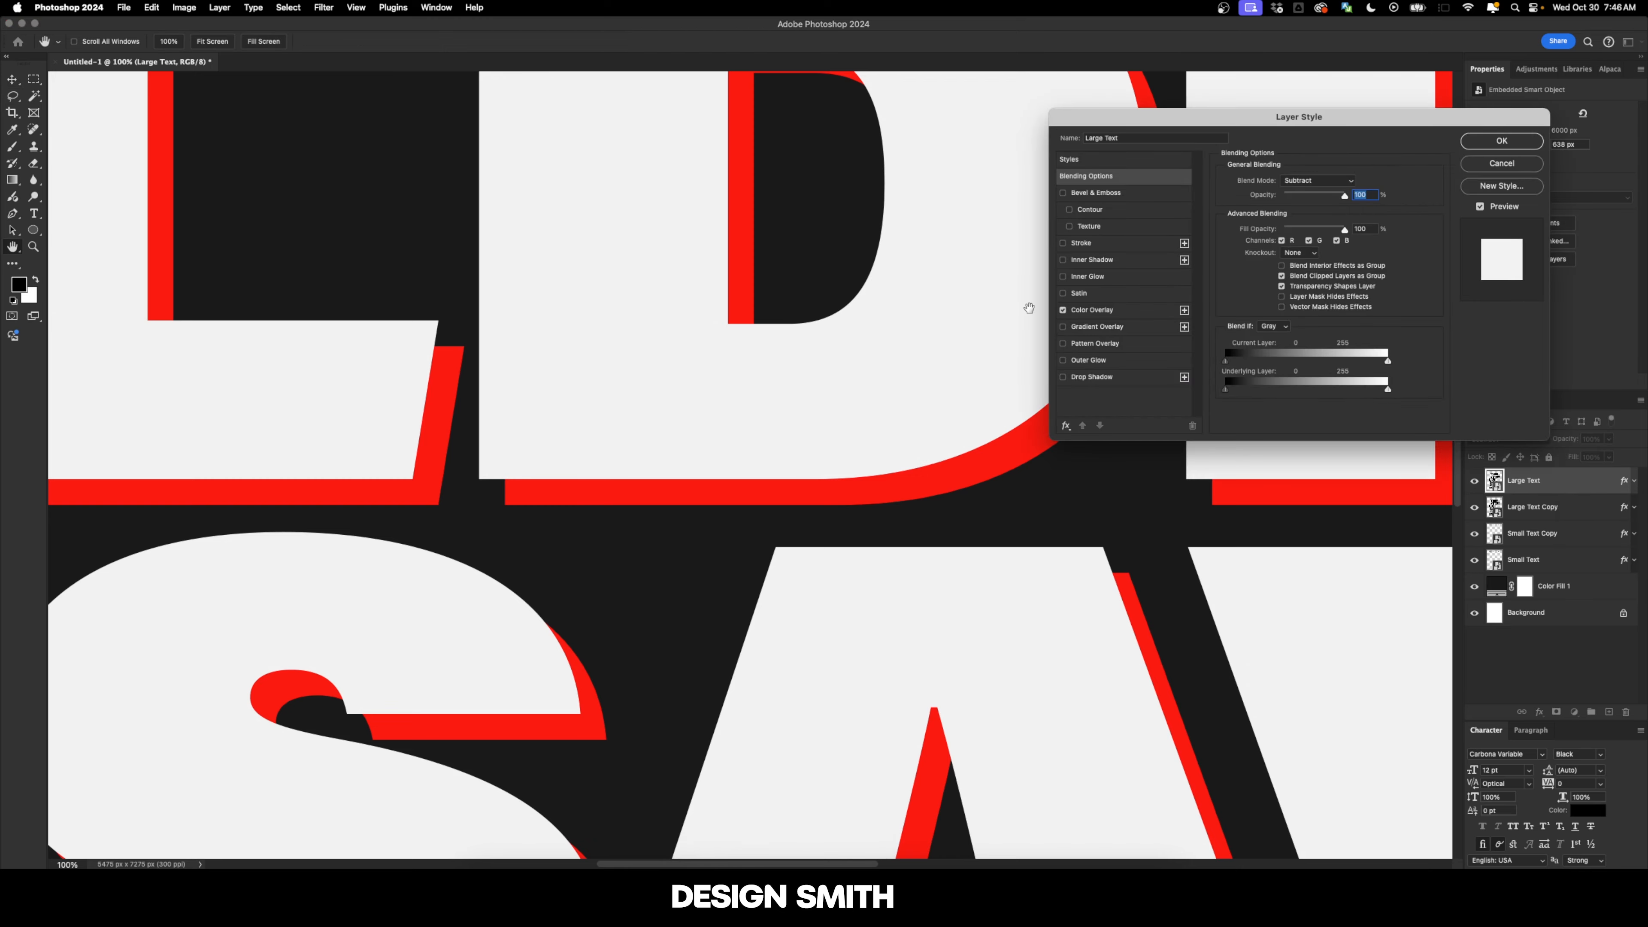
left_click(1109, 313)
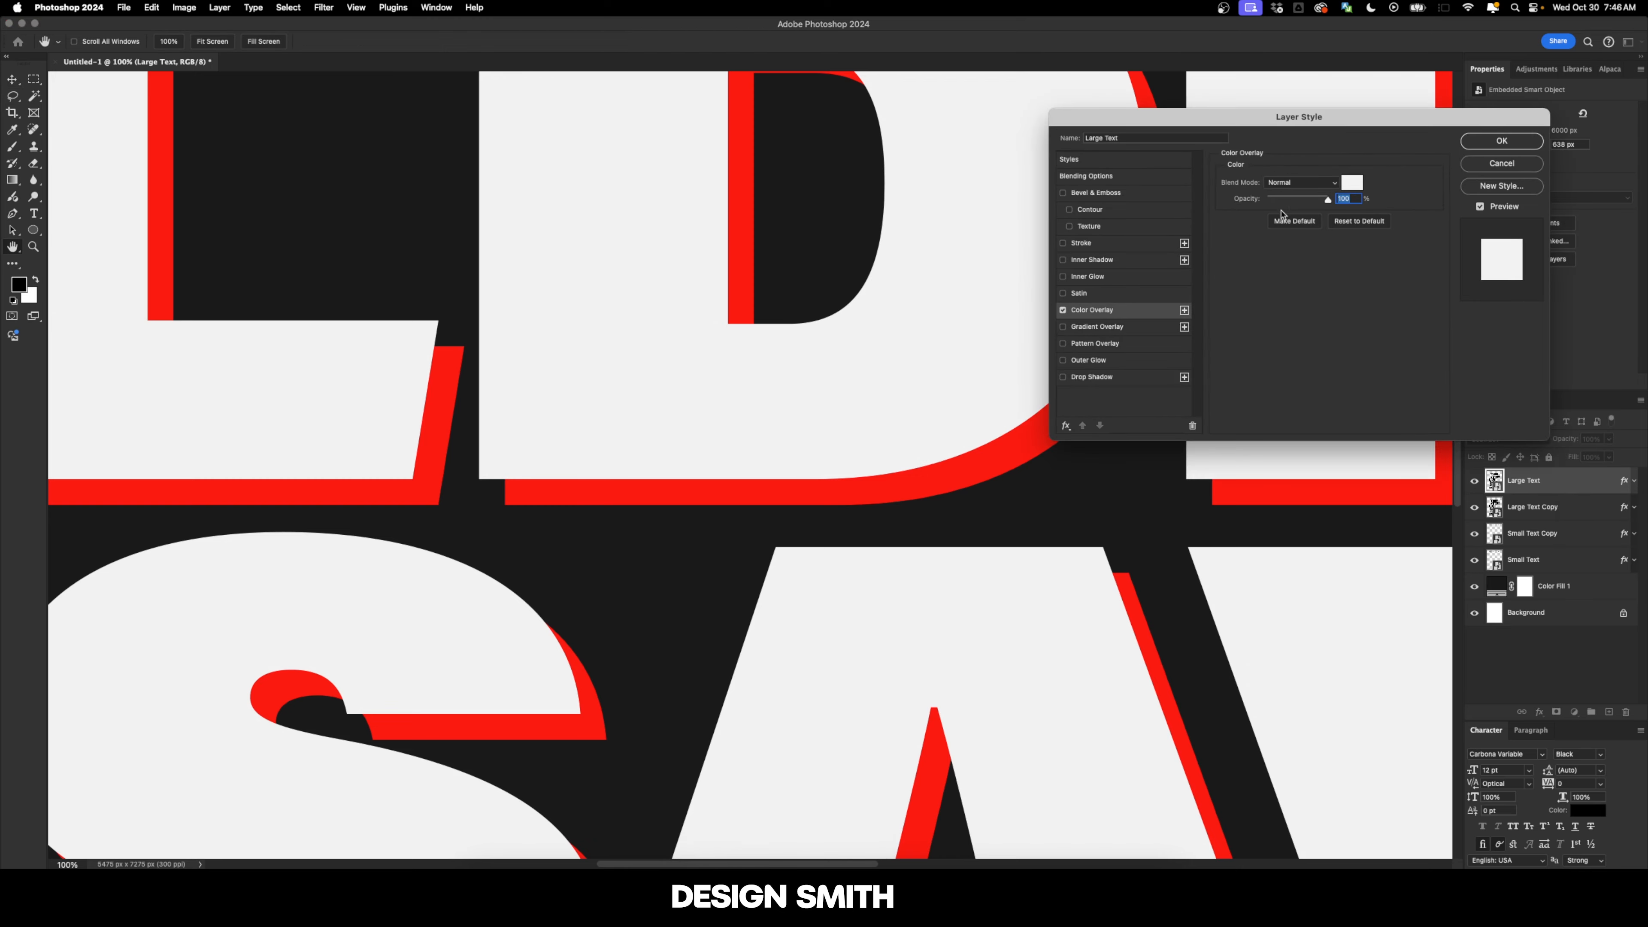
left_click(1361, 188)
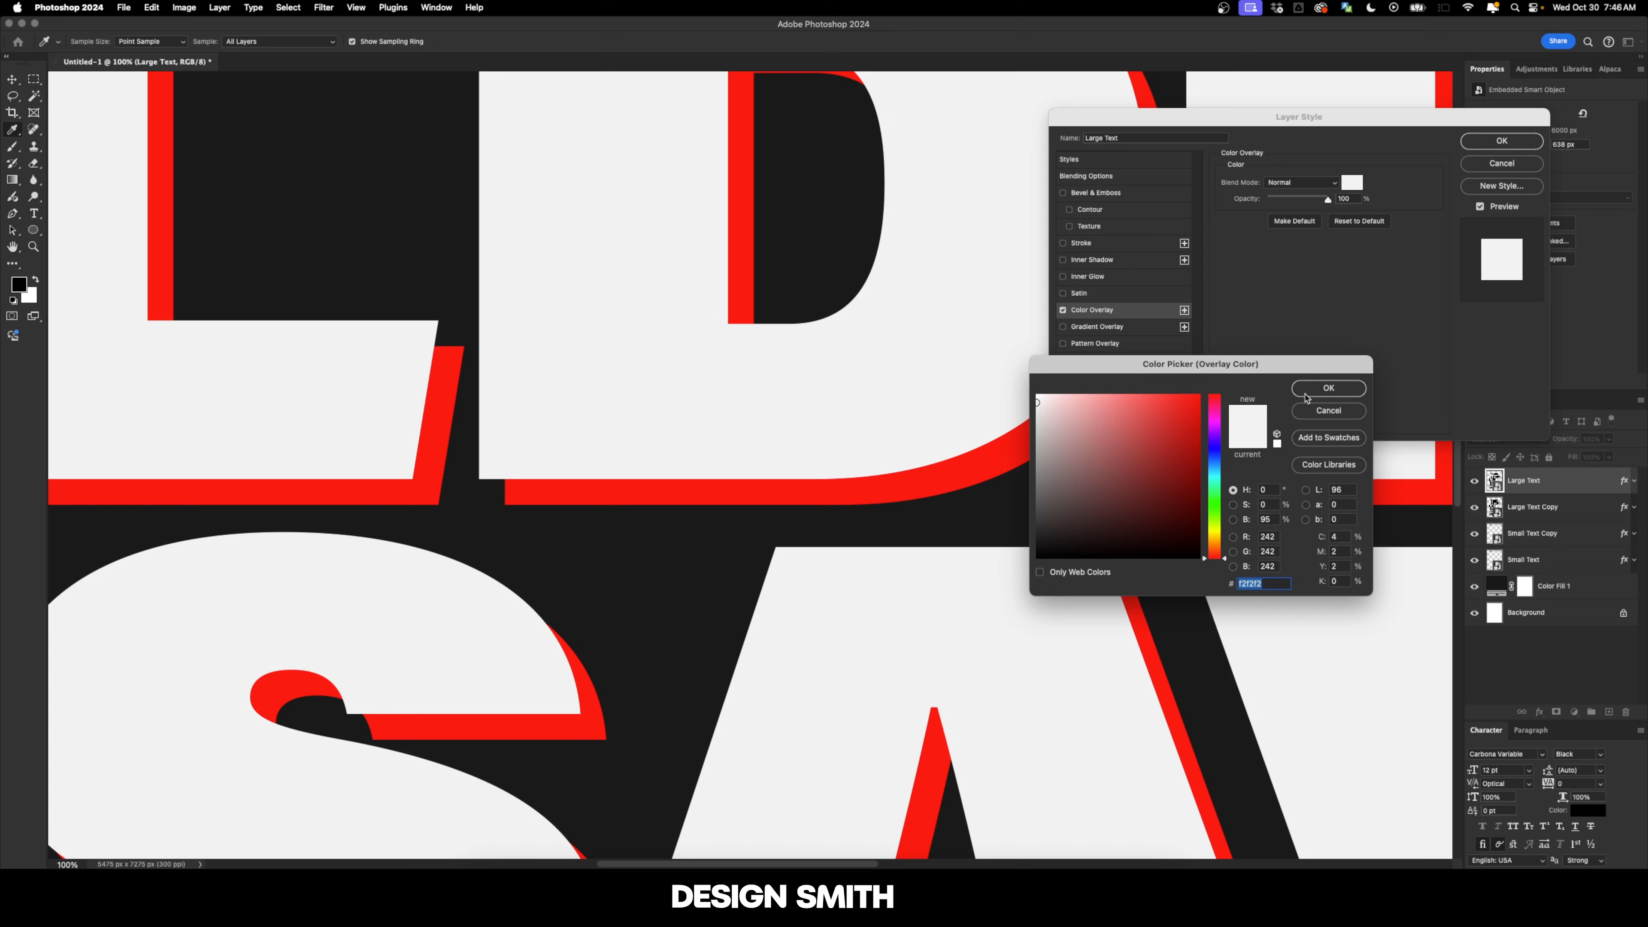
left_click(1216, 487)
left_click_drag(1175, 419, 1227, 355)
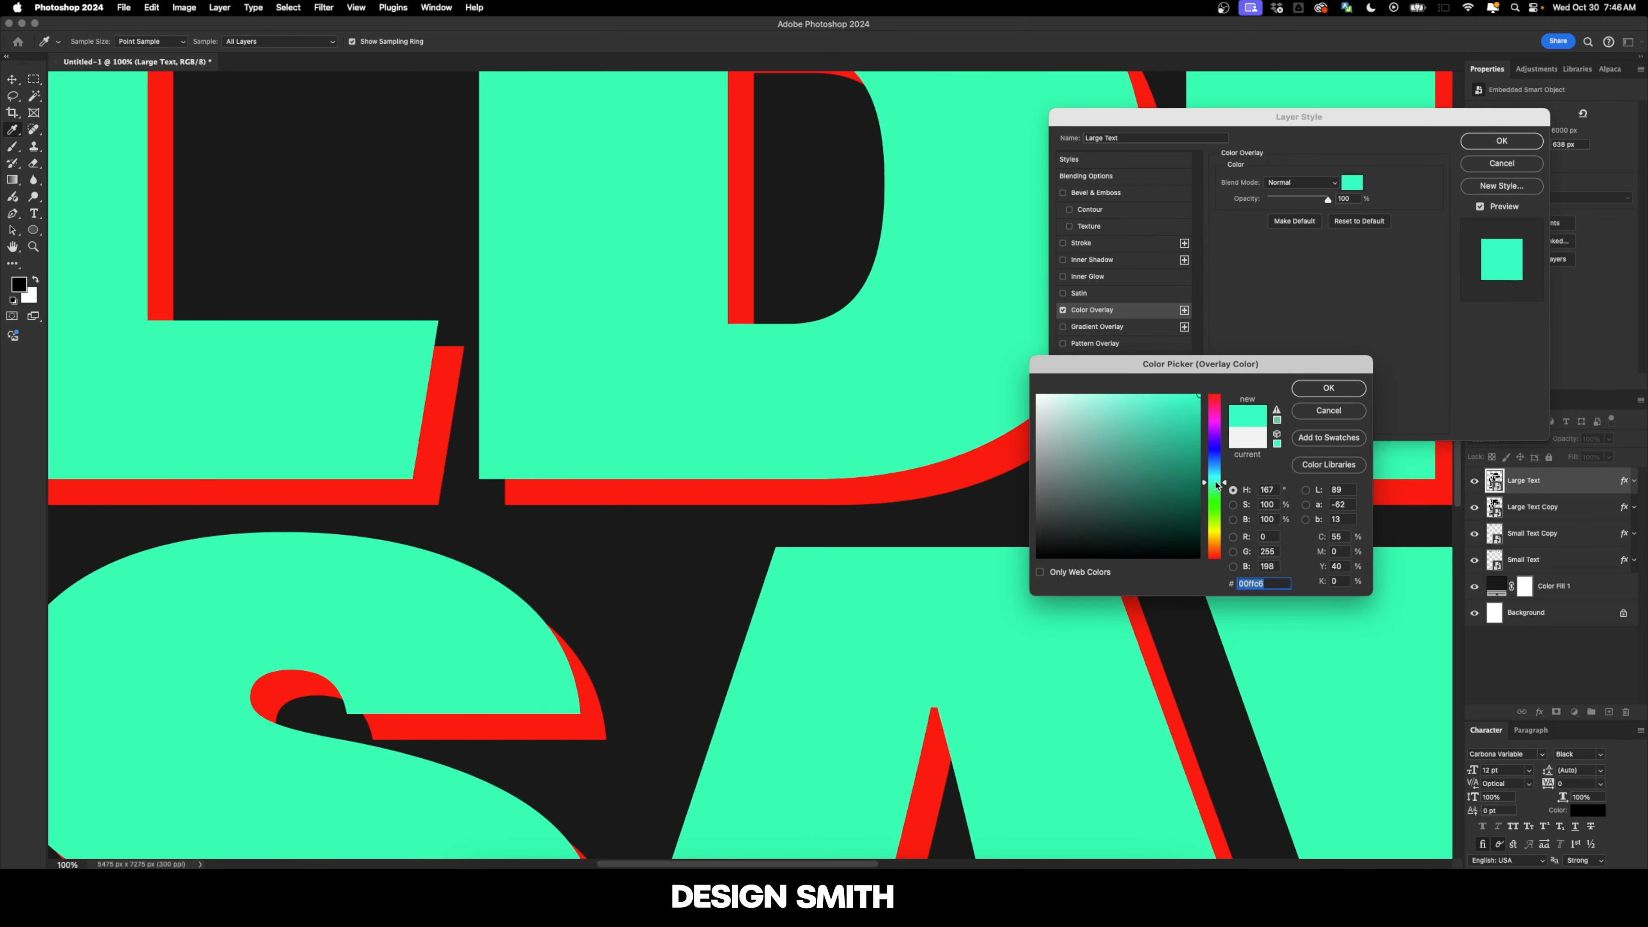
left_click_drag(1216, 482, 1219, 476)
left_click(1305, 391)
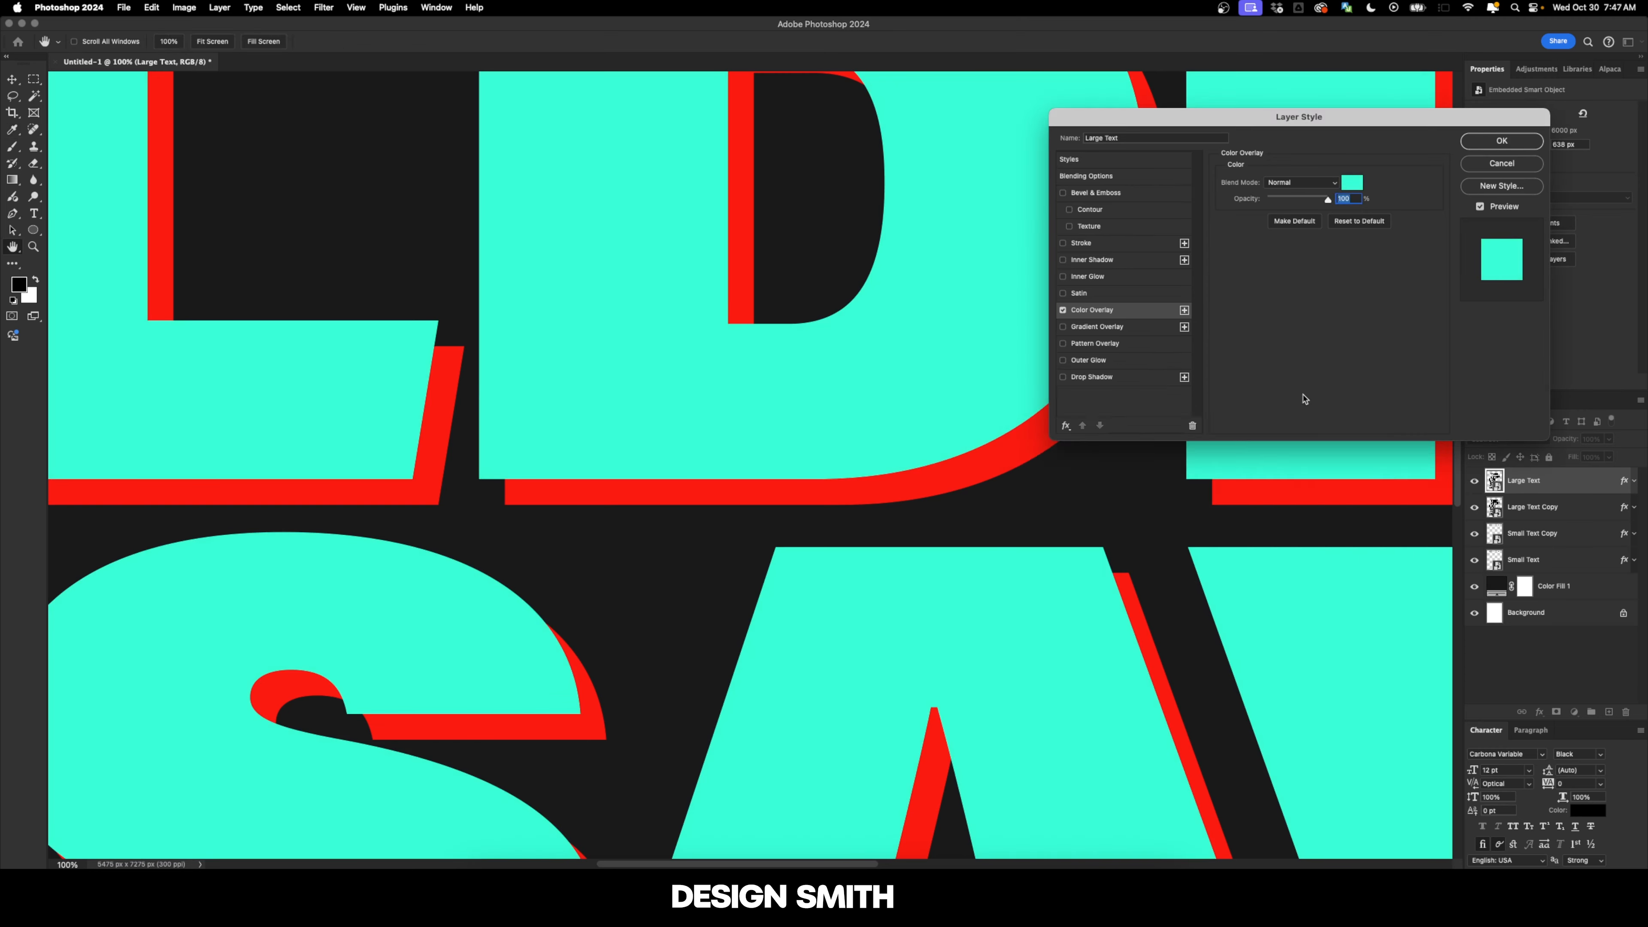
Set the Large Text layer's Color Overlay blend mode to Exclusion and apply the layer style
left_click(1296, 187)
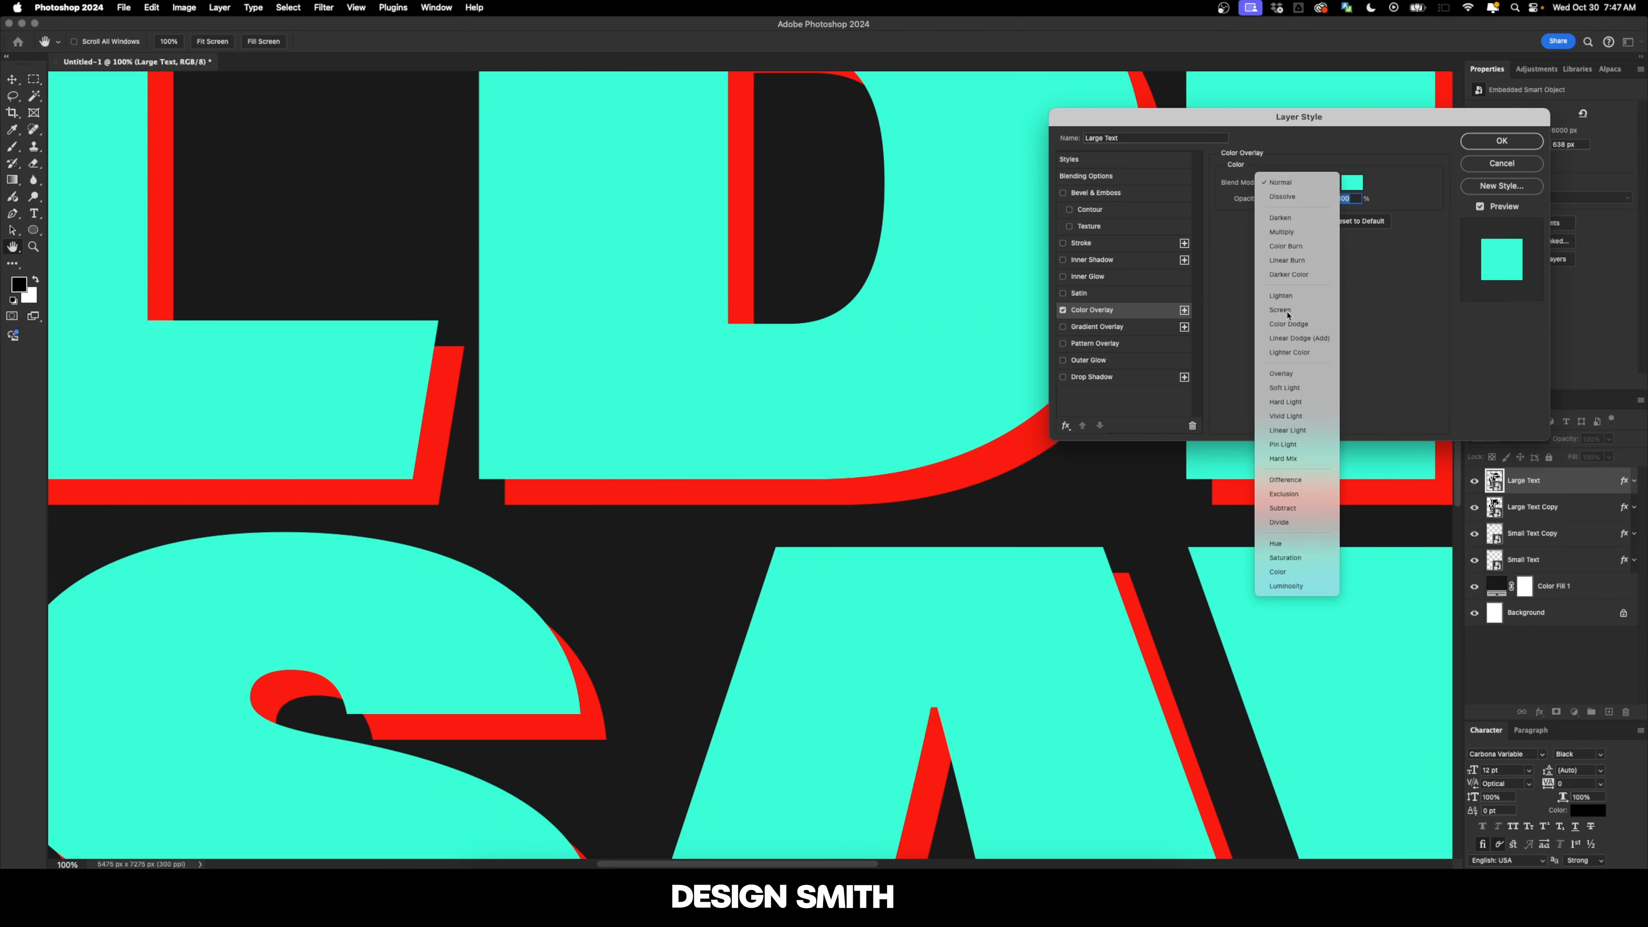
left_click(1296, 488)
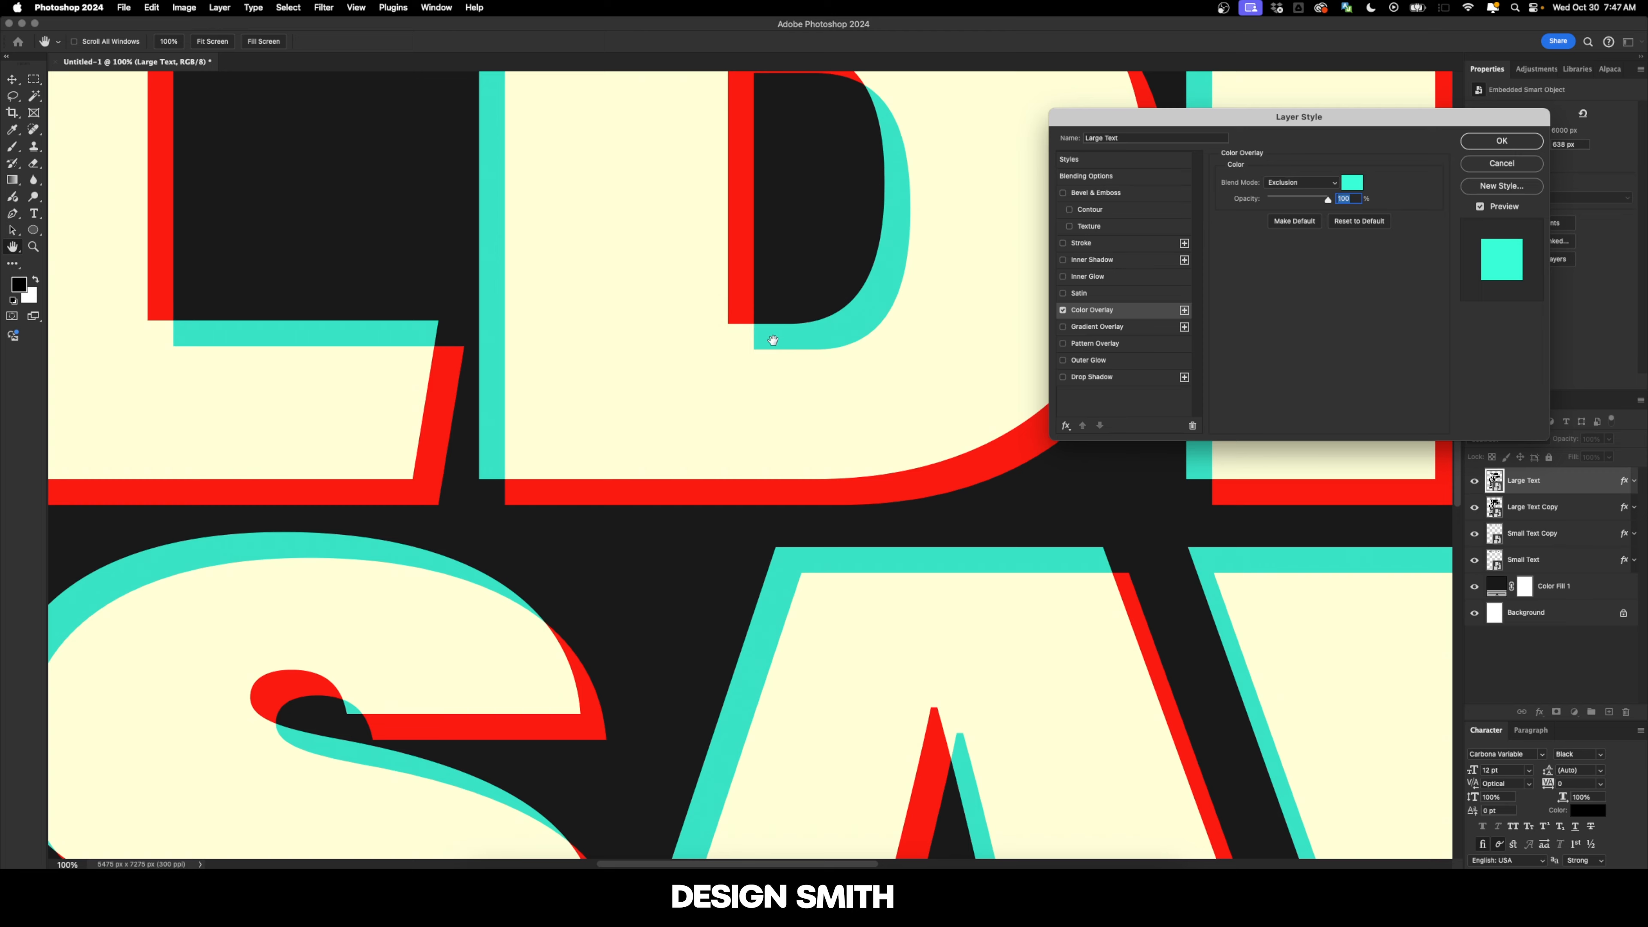
left_click(1511, 142)
key("super+0")
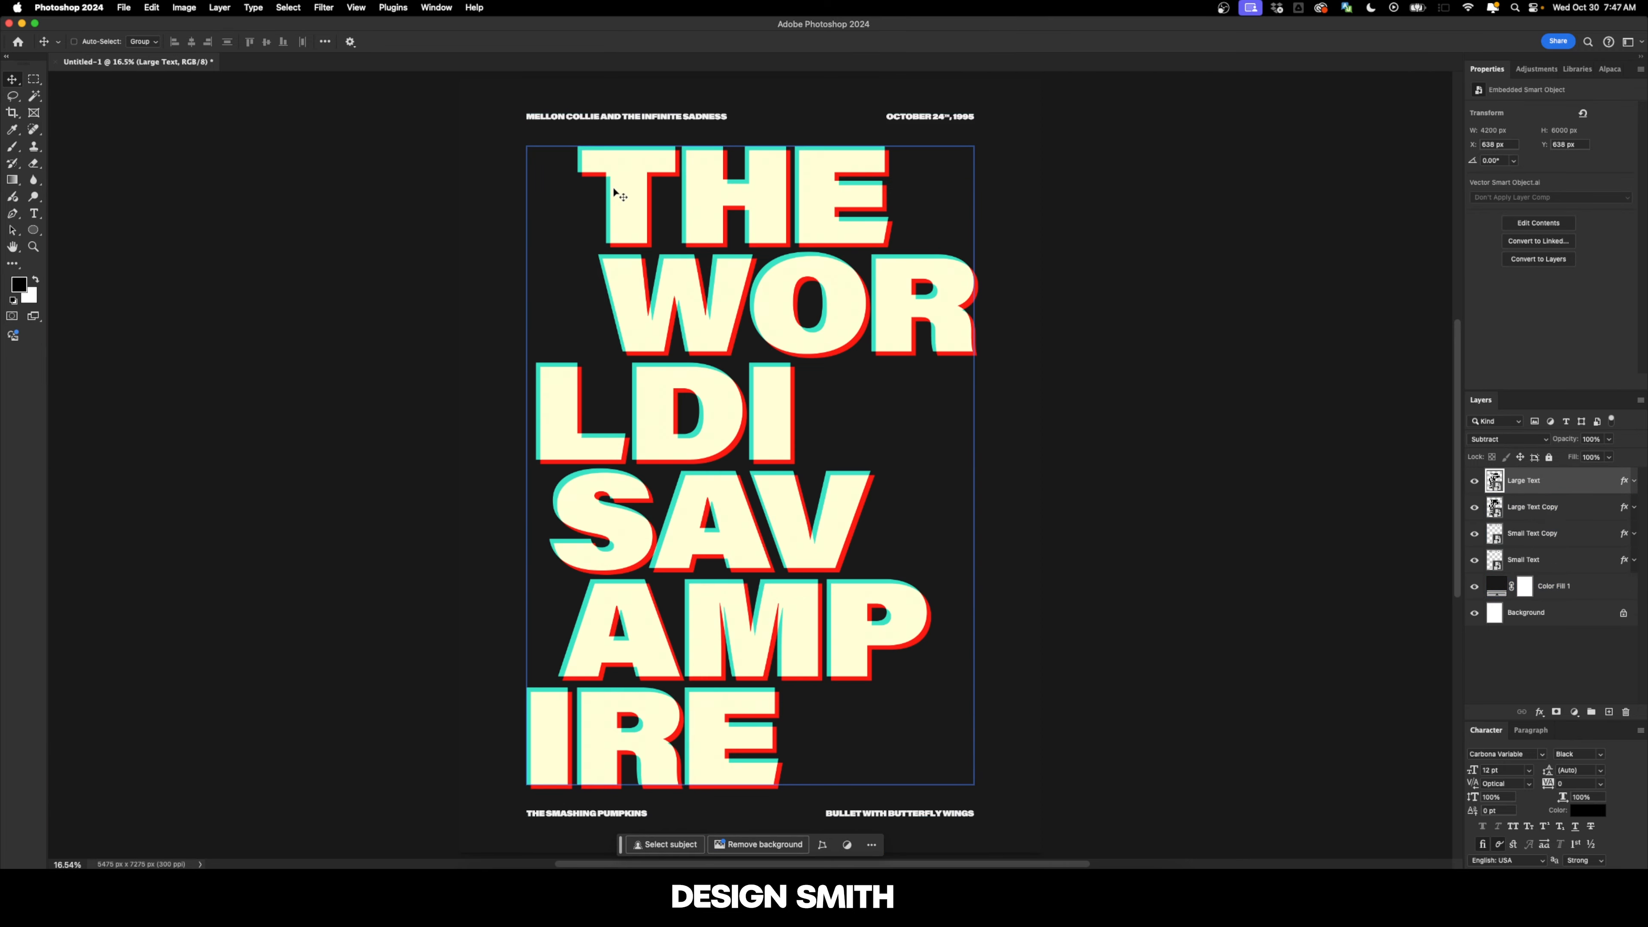
Move the Small Text layer above Small Text Copy in the layer stack
left_click(566, 126, "super")
scroll(565, 126, "up", 8)
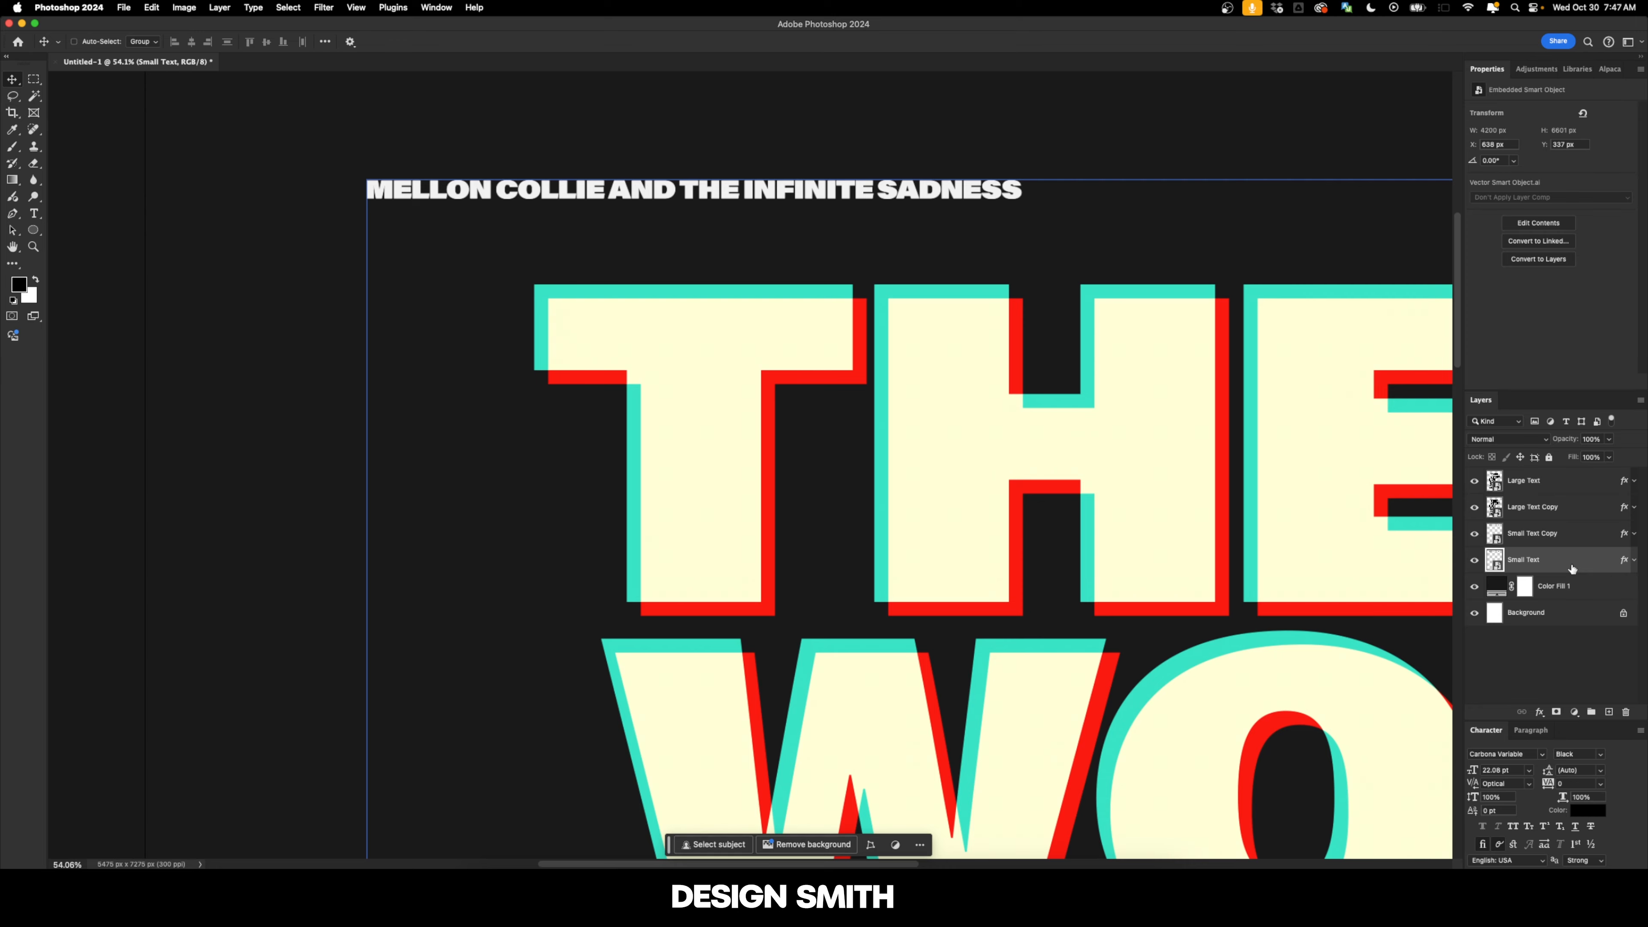
left_click_drag(948, 215, 1092, 399)
key("super+plus")
key("super+plus")
left_click_drag(1109, 509, 1092, 542)
left_click(1541, 559)
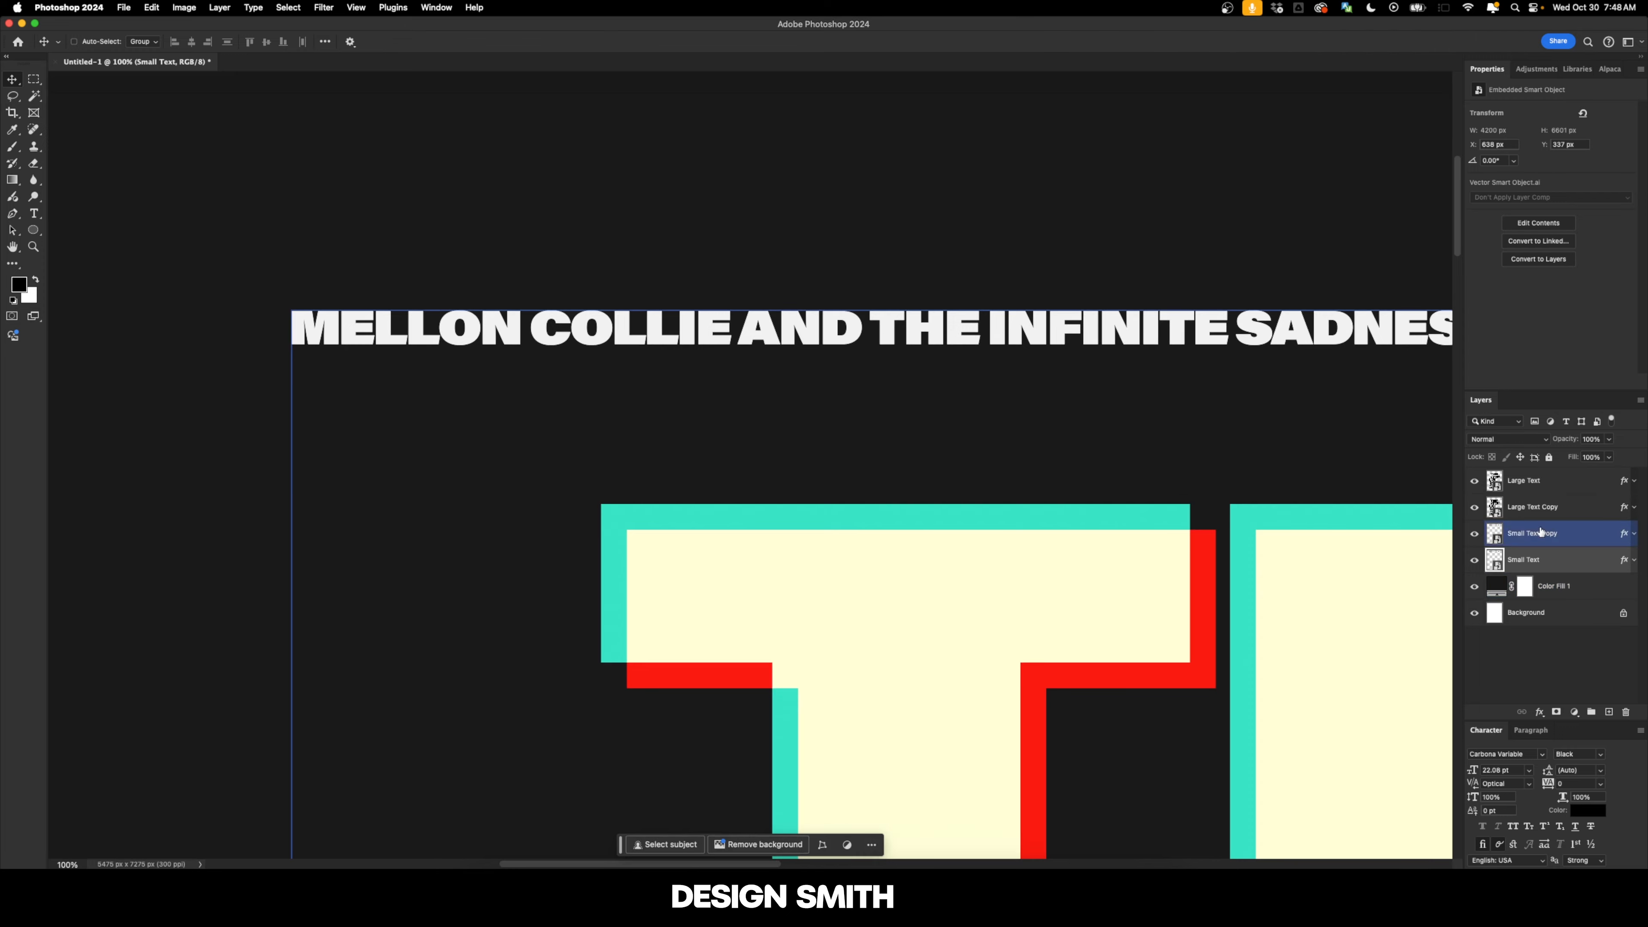
left_click(1581, 483)
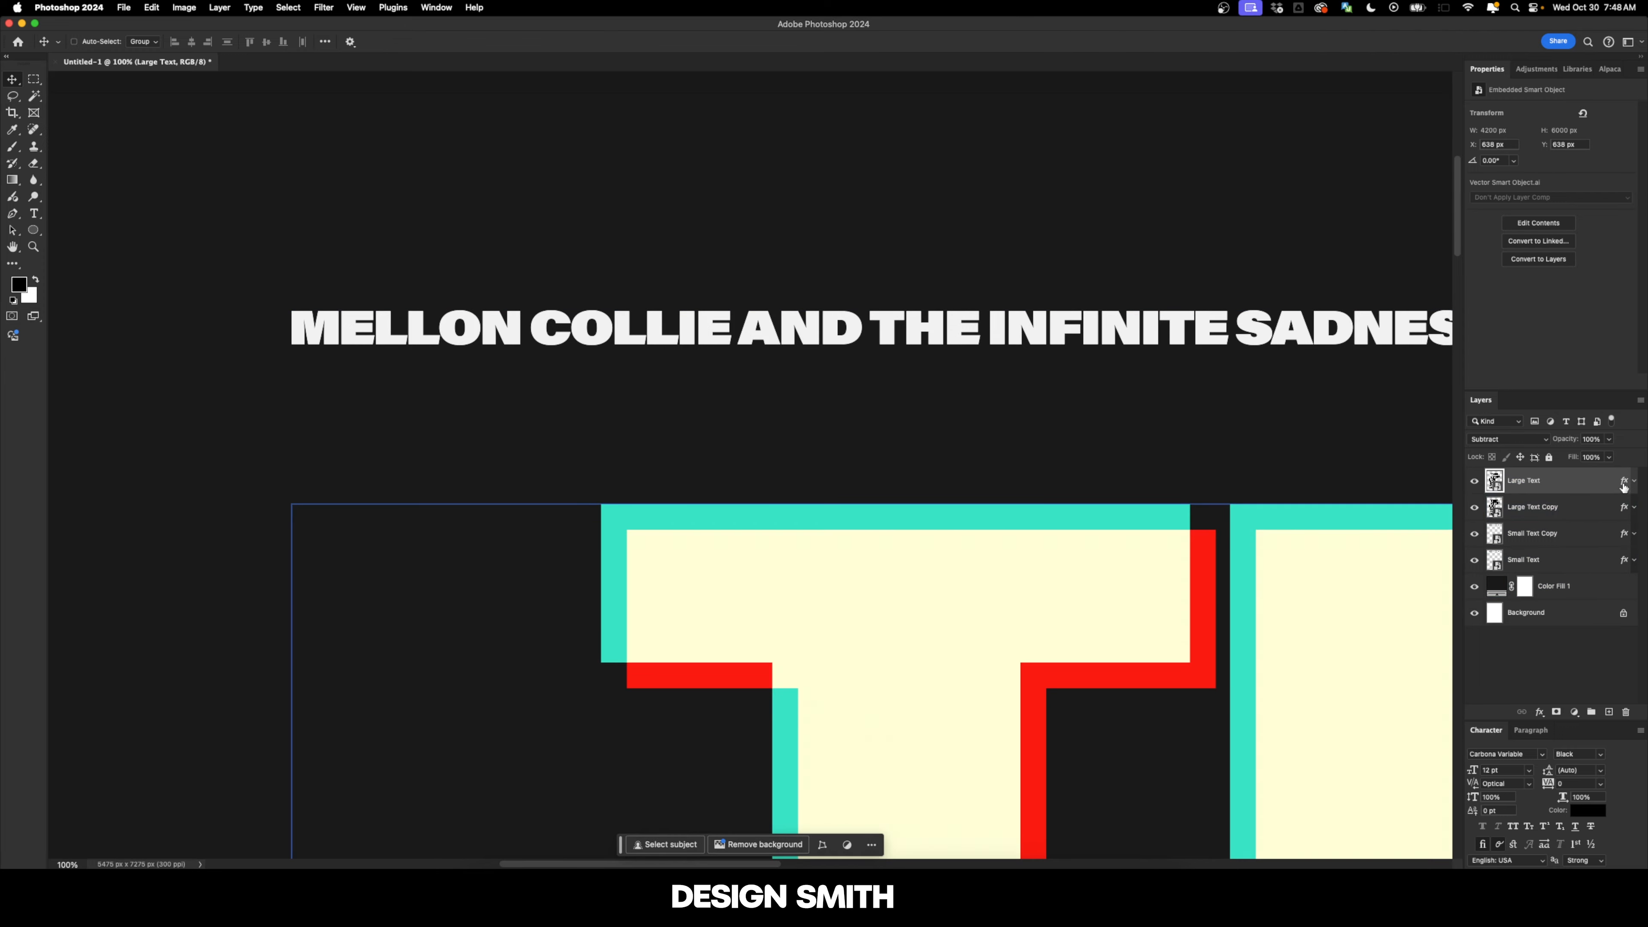
left_click(1604, 509)
left_click(1582, 563)
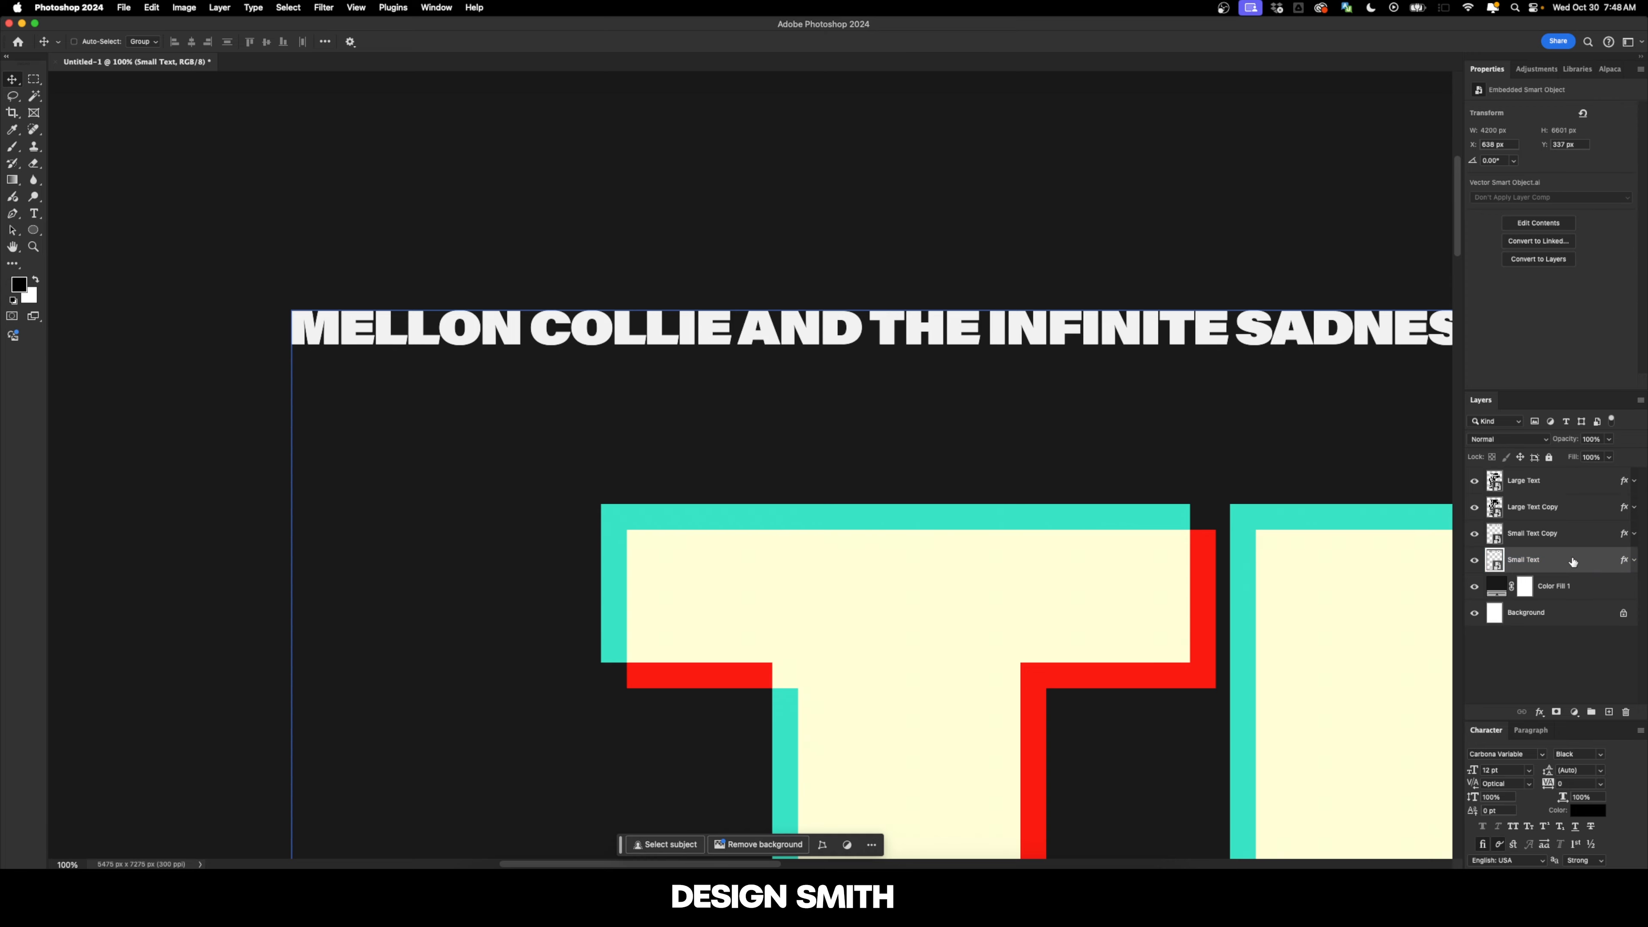
left_click_drag(1570, 564, 1569, 534)
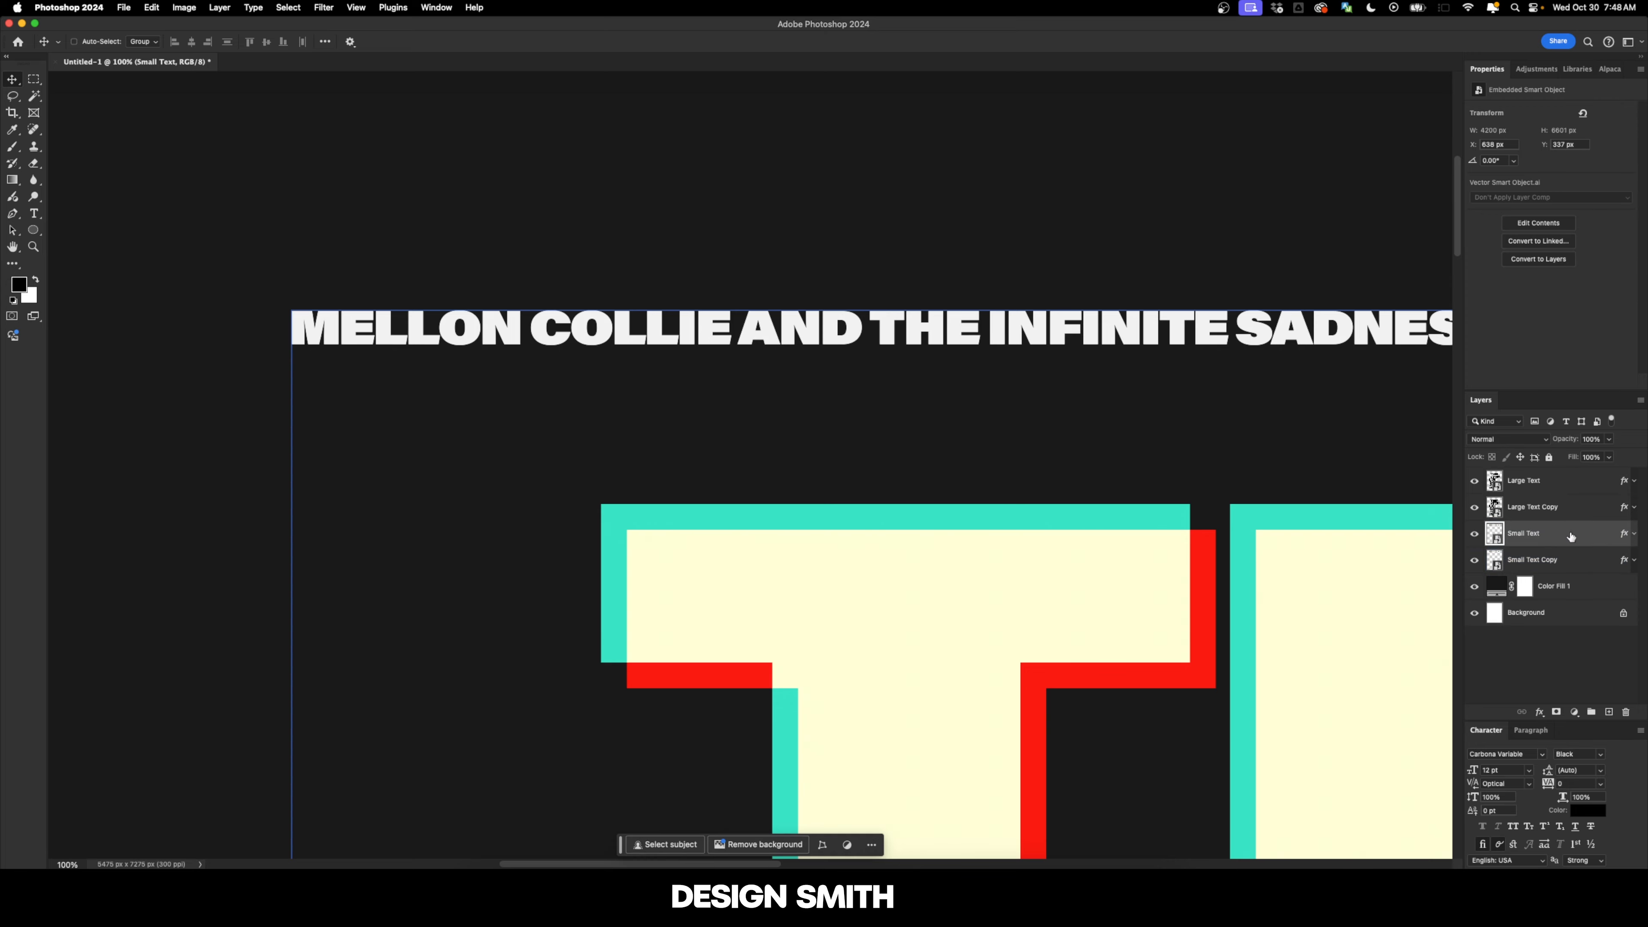
Copy the Large Text layer's effects onto Small Text, and the Large Text Copy layer's effects onto Small Text Copy
left_click(1583, 481)
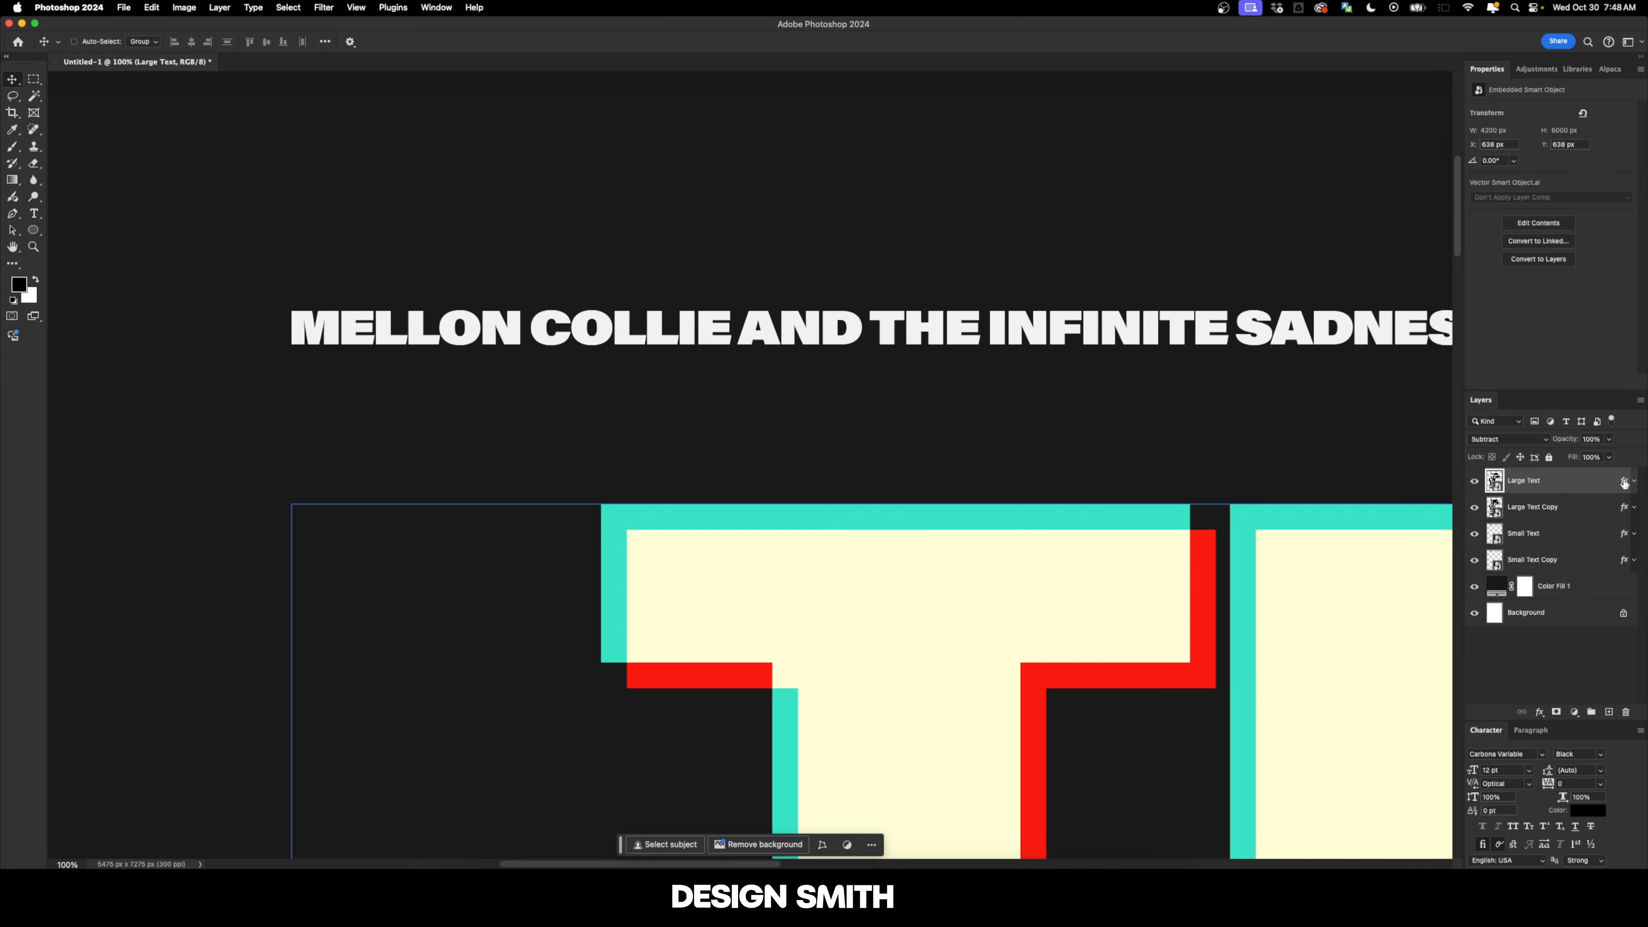
left_click_drag(1623, 481, 1624, 536)
left_click(1562, 540)
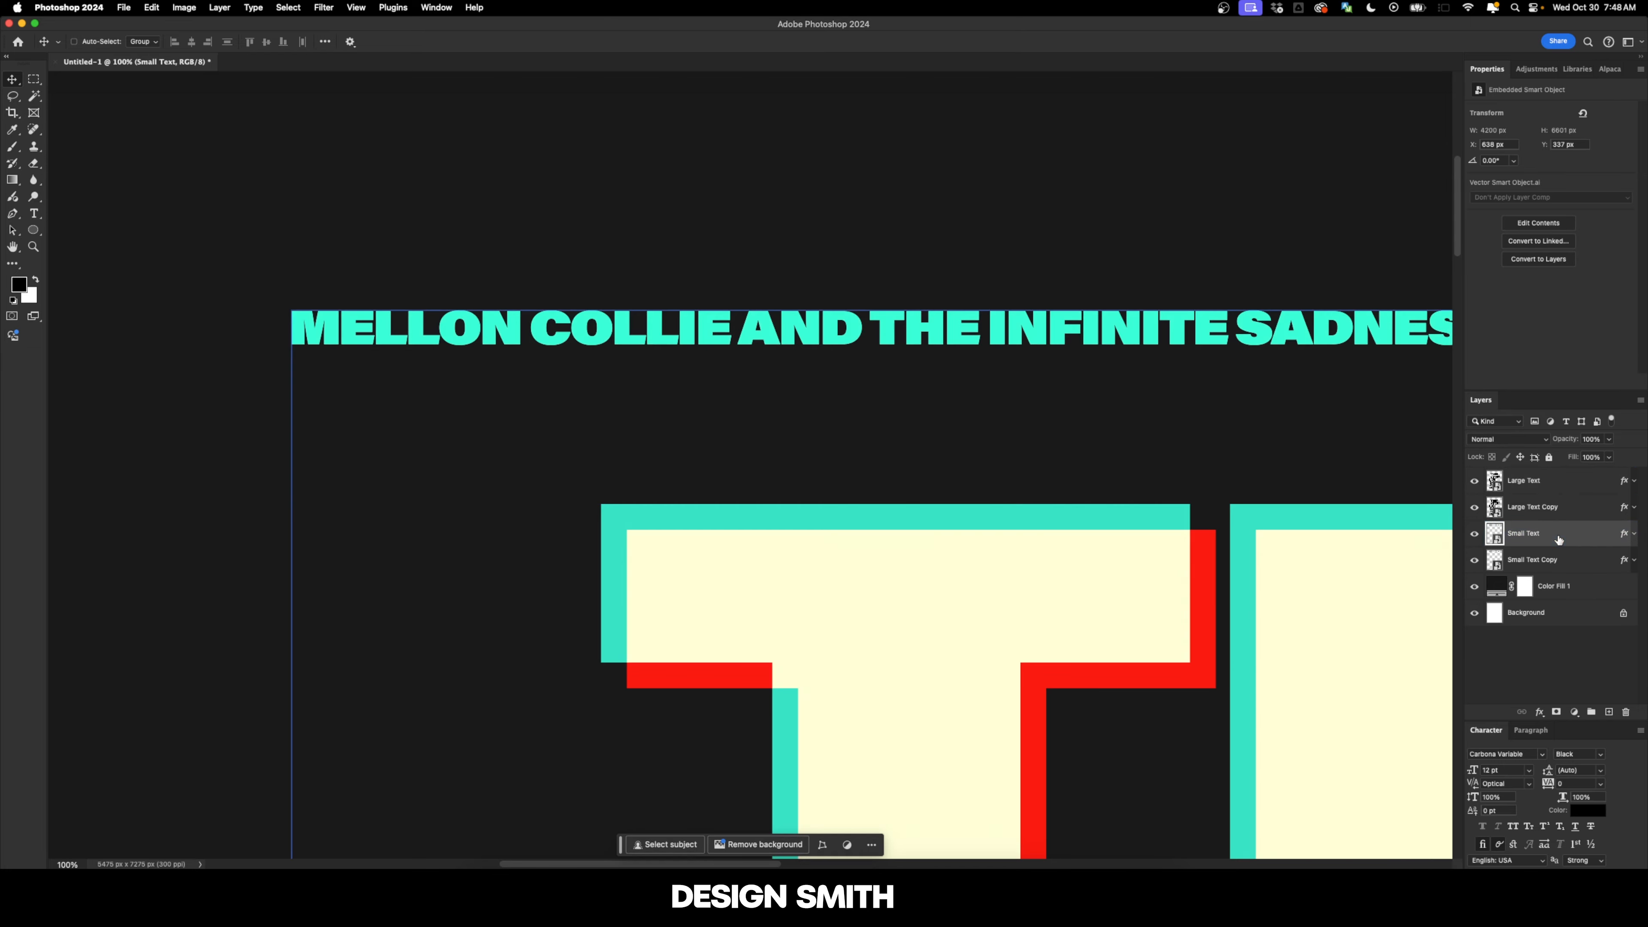
left_click(1580, 515)
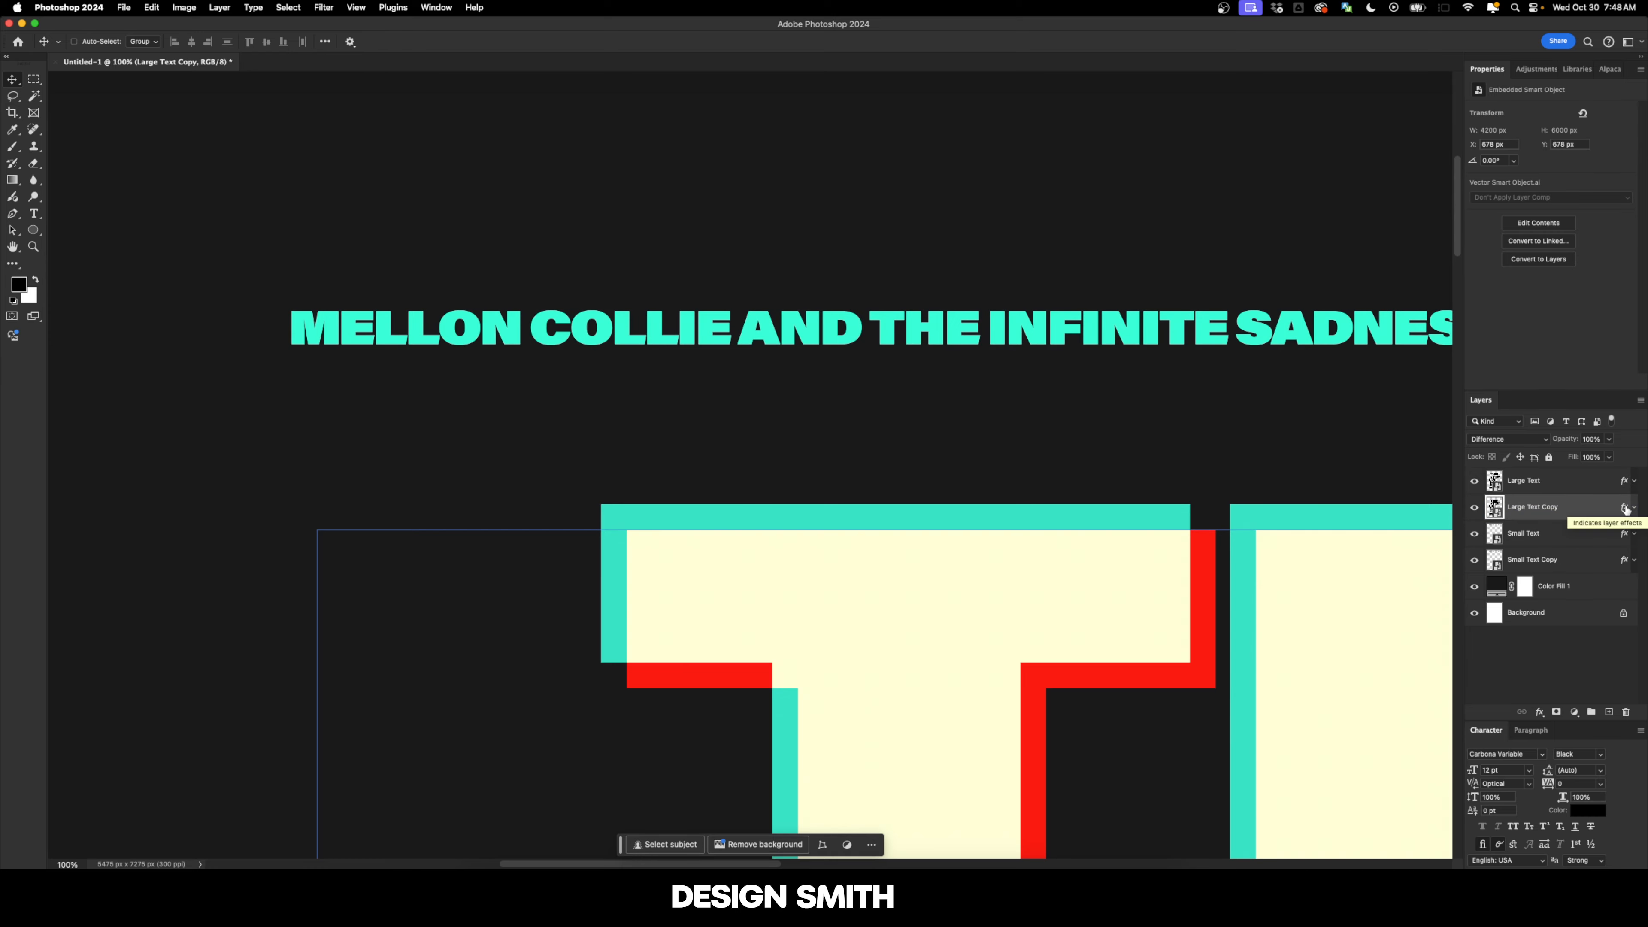
left_click_drag(1625, 509, 1626, 563)
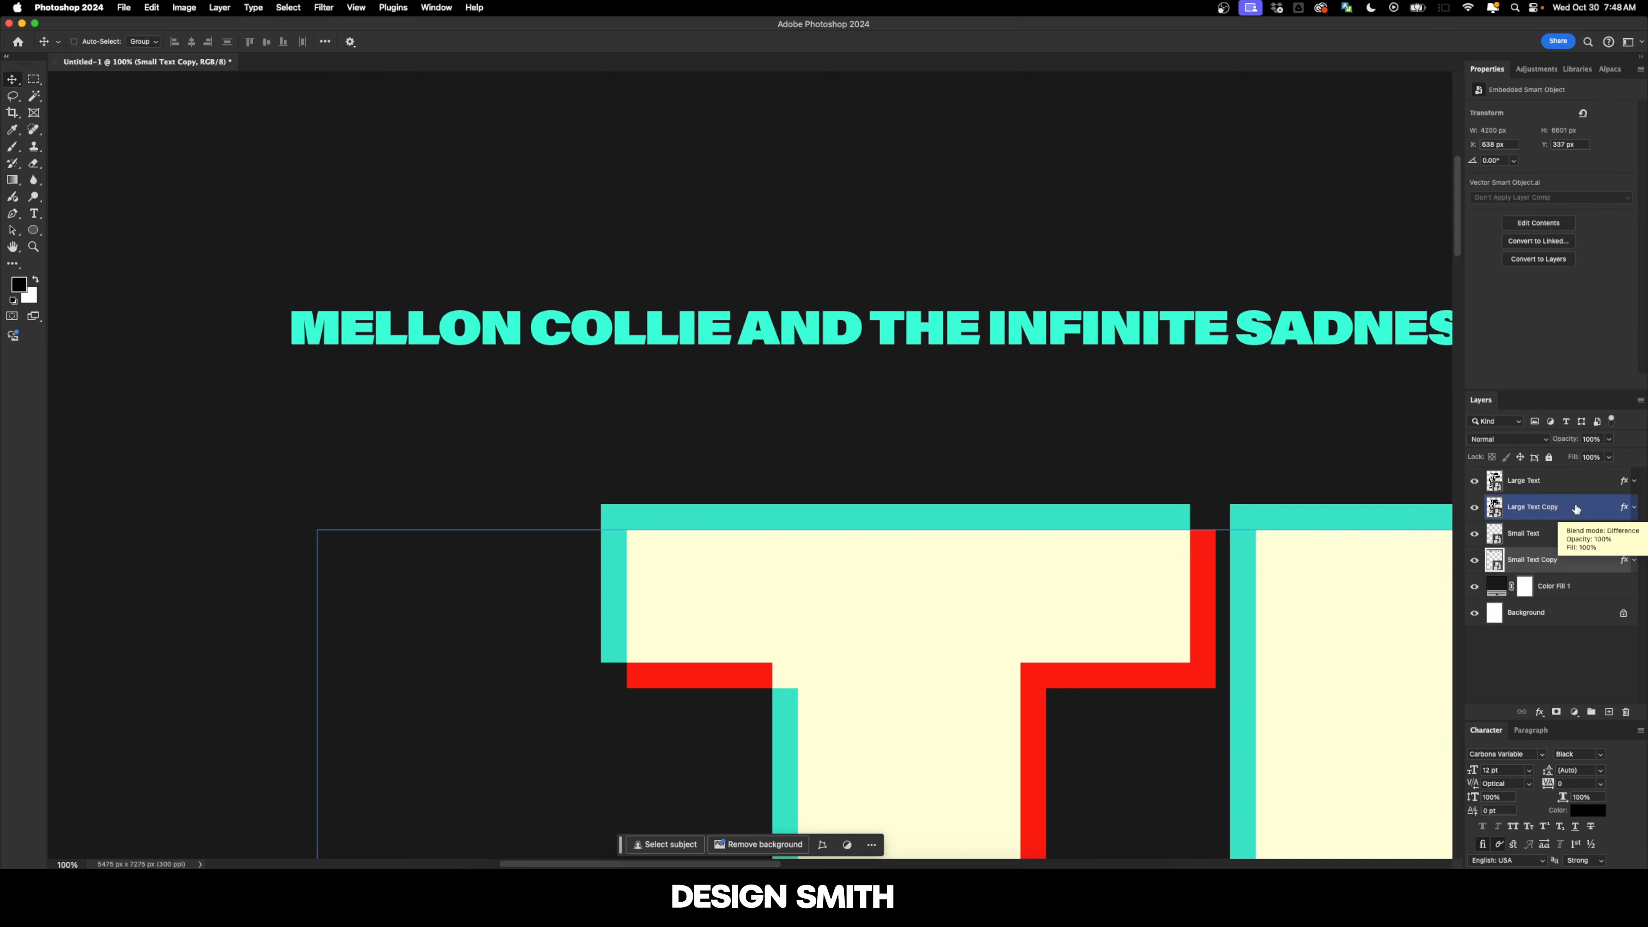
left_click(1576, 482)
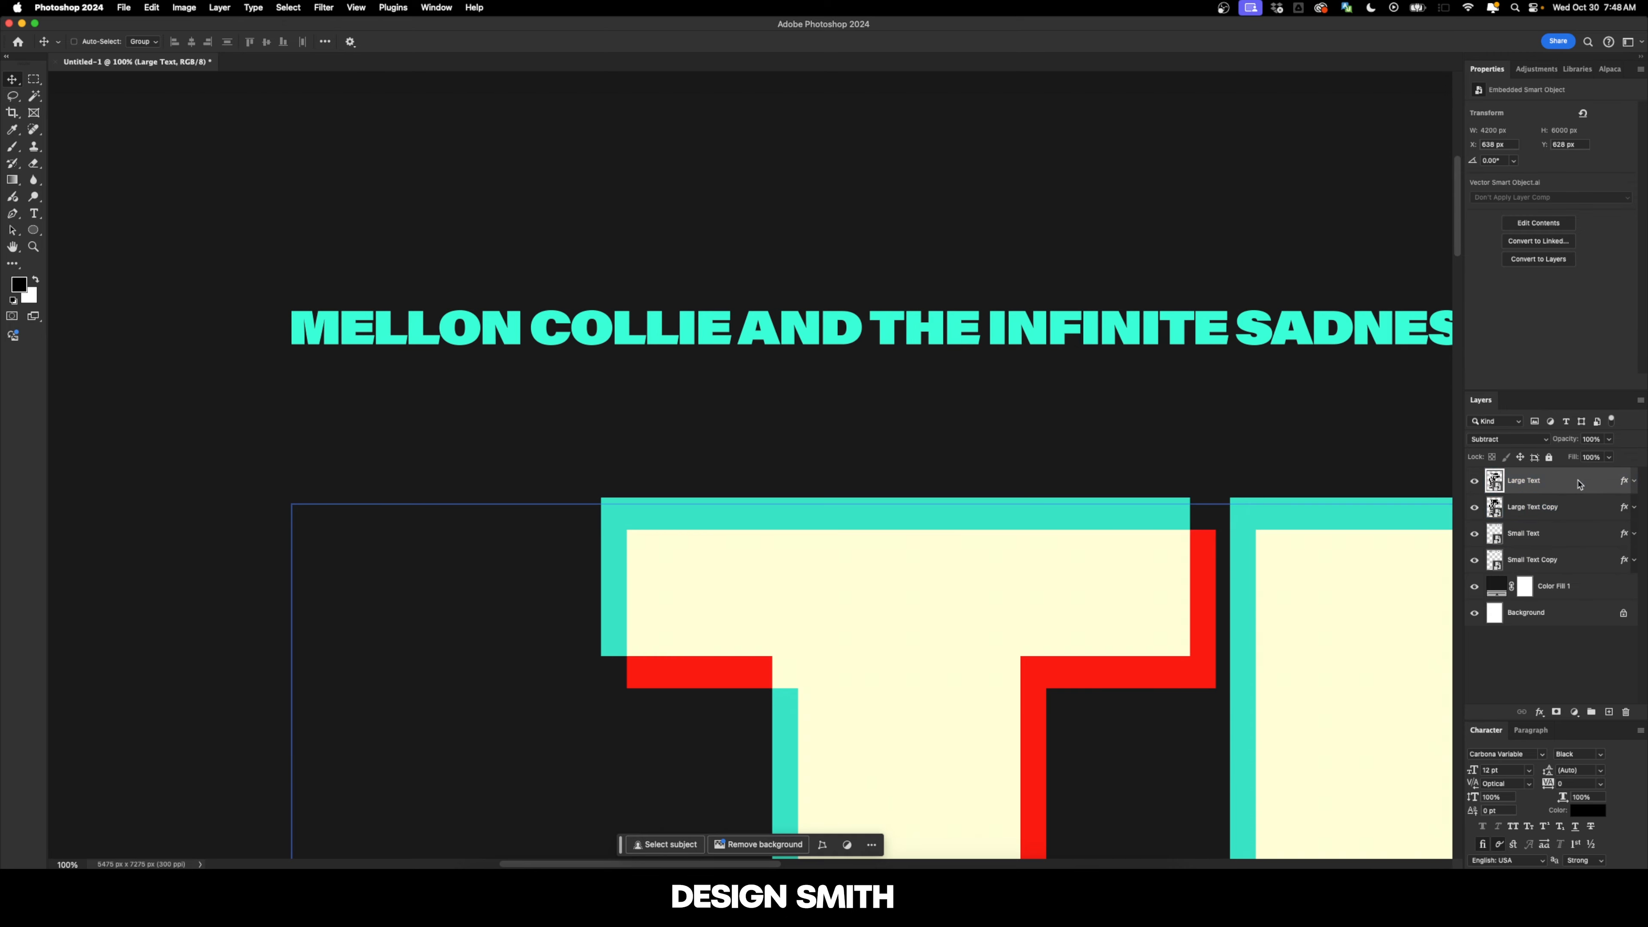
left_click(1572, 514)
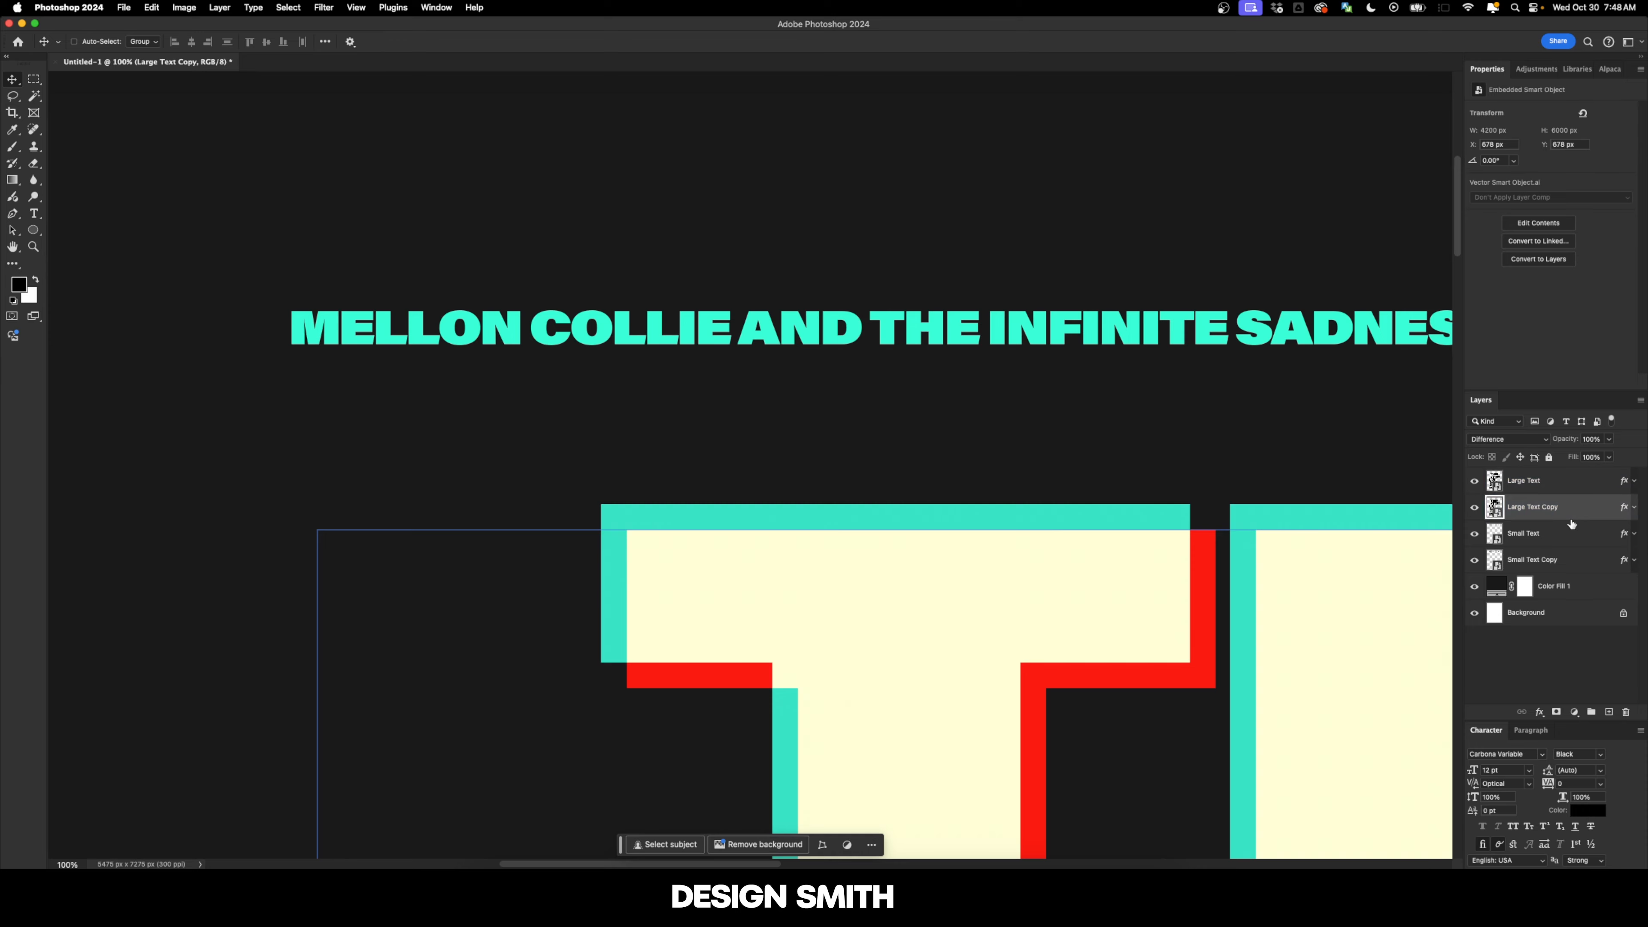
key("shift+Up")
key("shift+Down")
left_click(1563, 561)
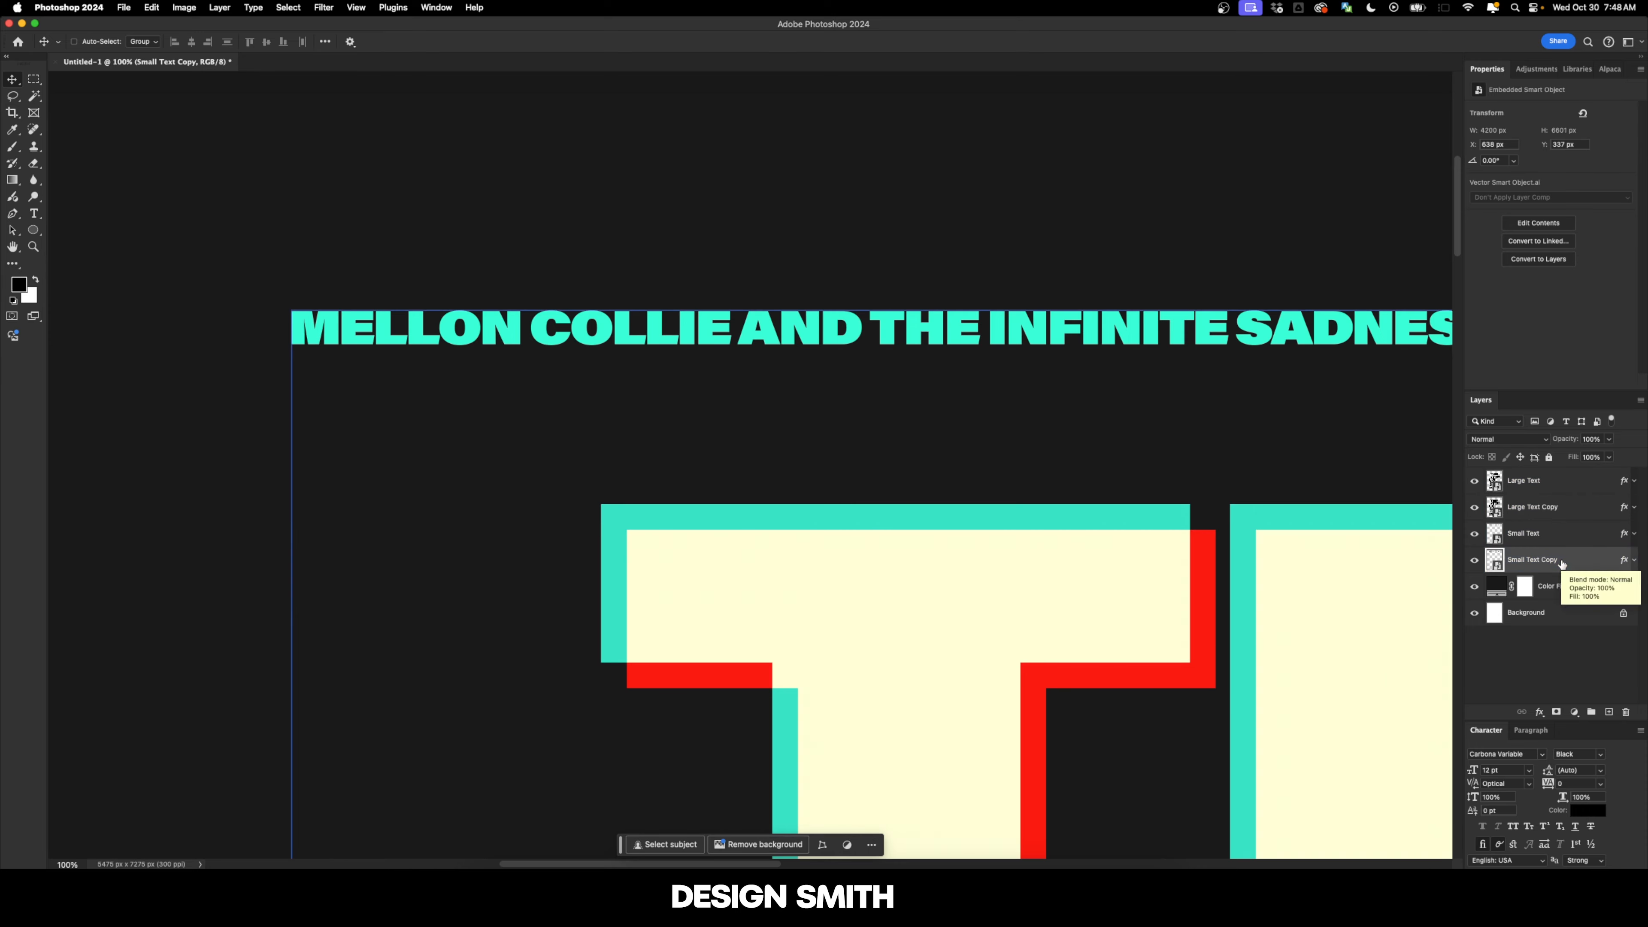
left_click(1570, 513)
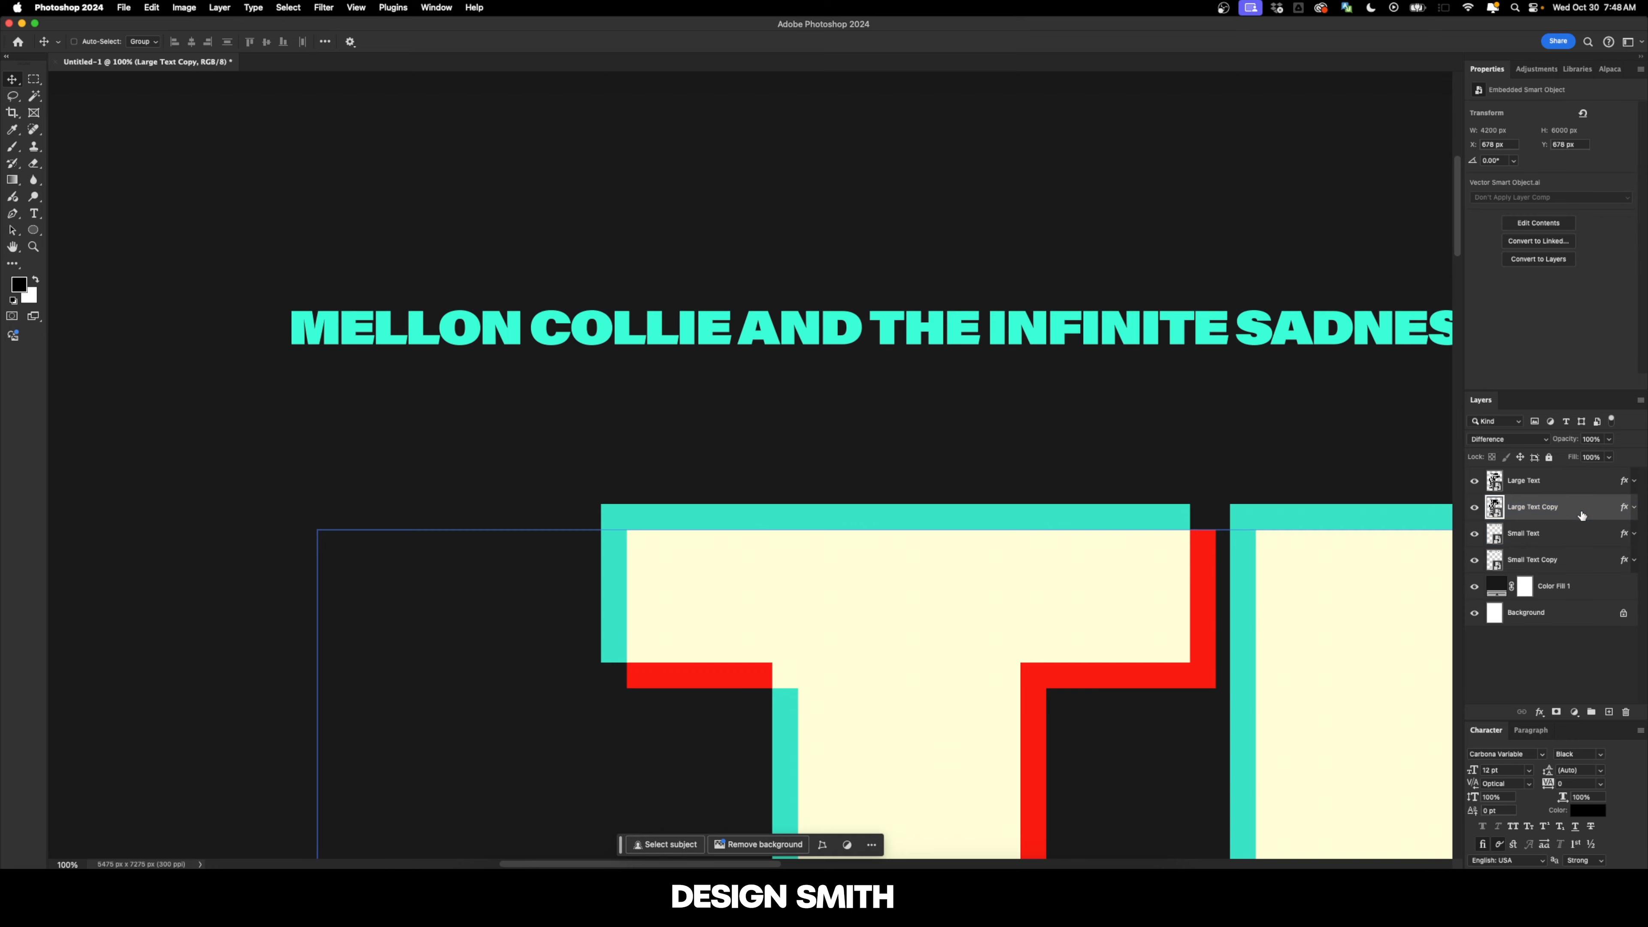
Shift the Small Text Copy layer 10 px down and 10 px right
left_click(1589, 562)
key("shift+Down")
key("shift+Right")
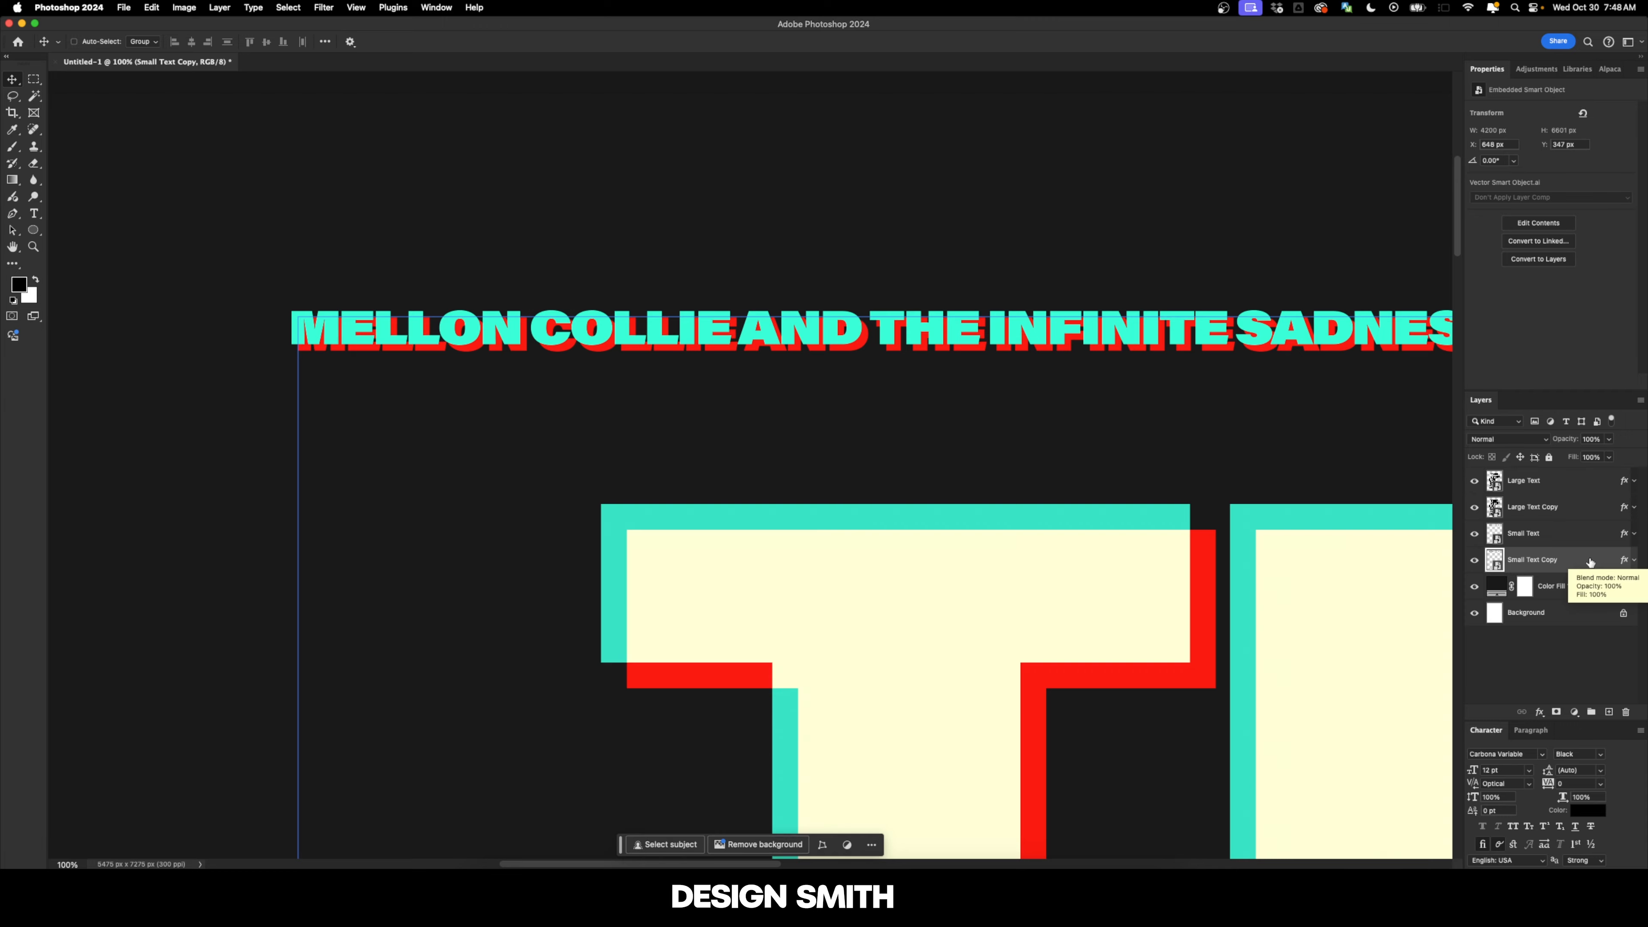
Set the Small Text layer's blend mode to Subtract
left_click(1591, 535)
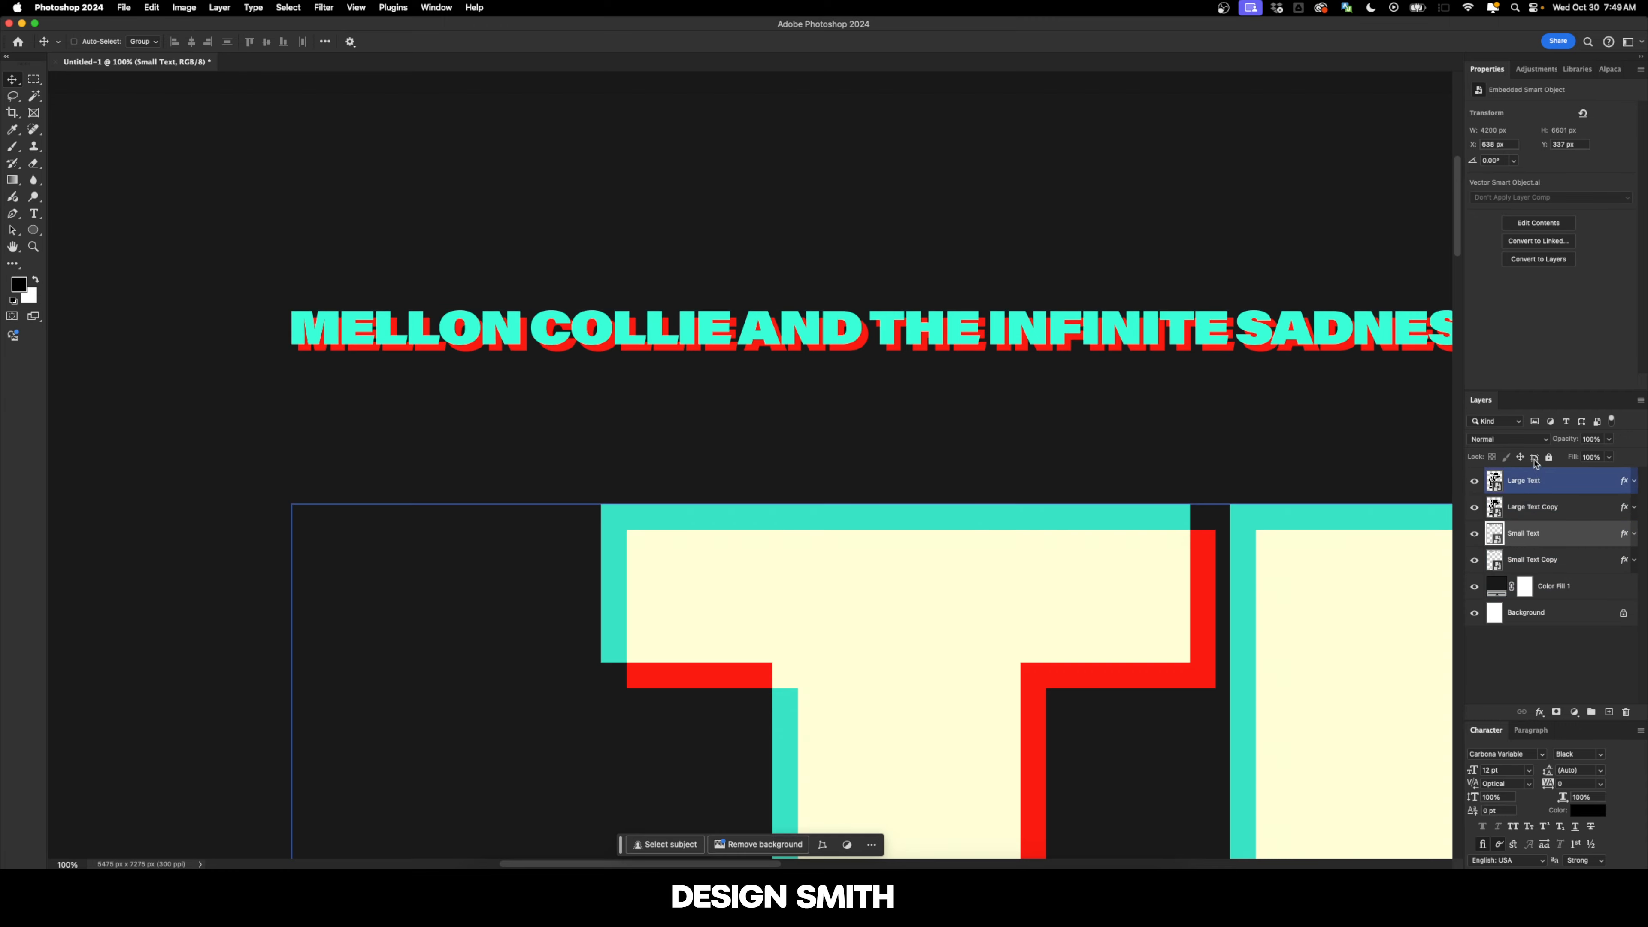
left_click(1529, 440)
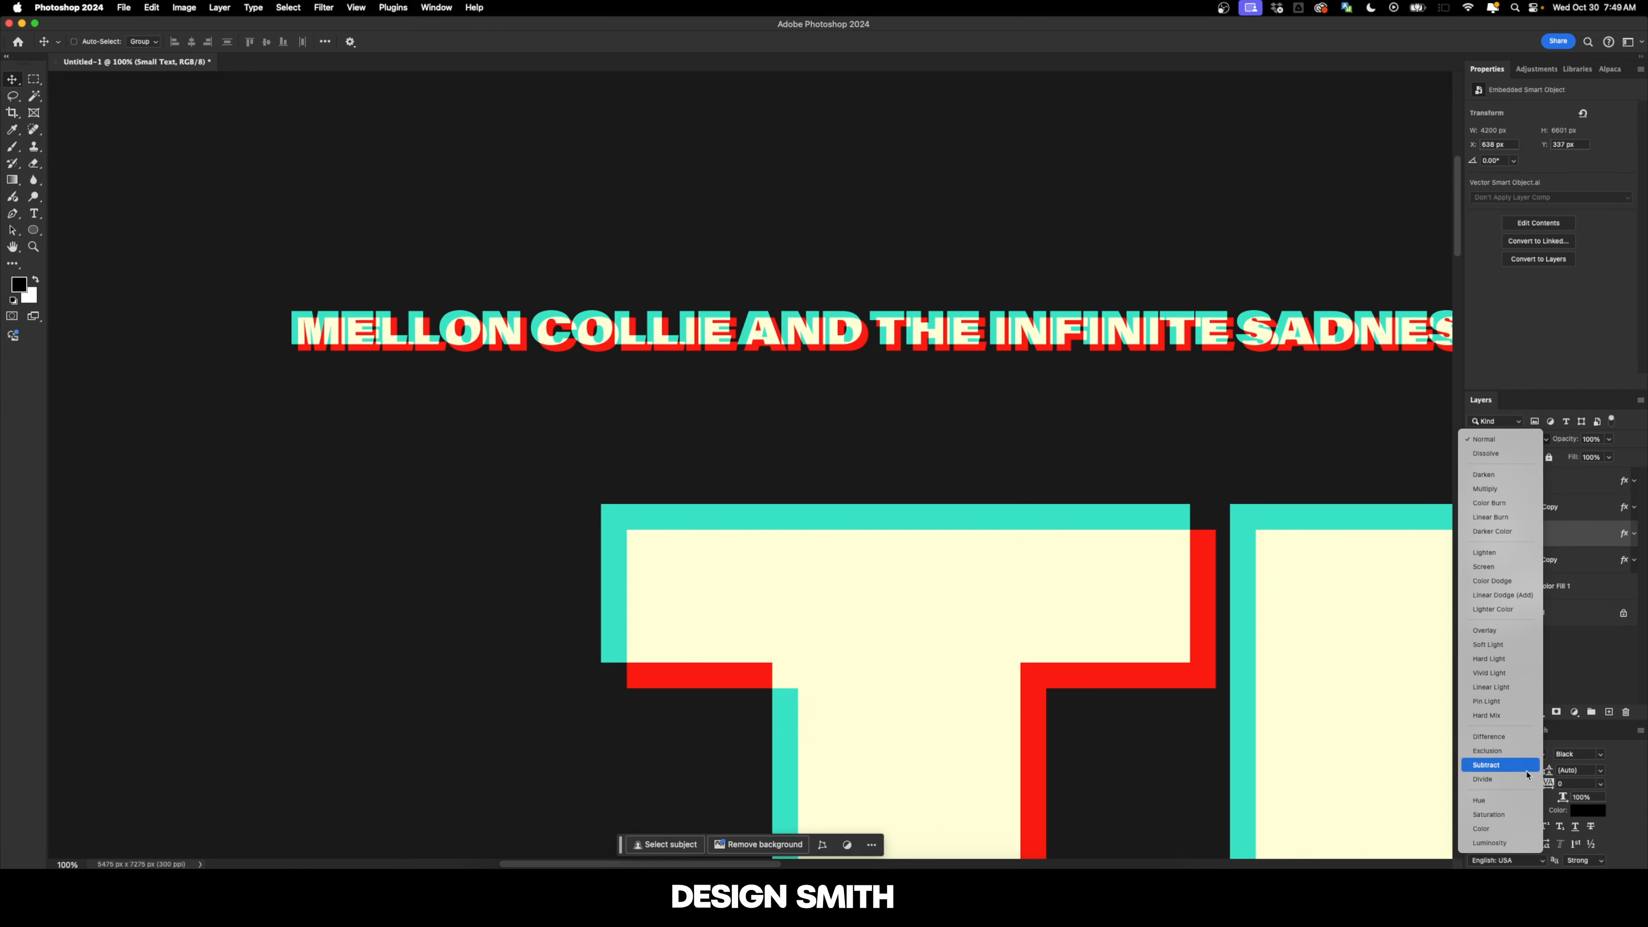
left_click(1486, 764)
Hide the pixel grid and shift the Small Text Copy layer 5 px left and 5 px up
scroll(278, 311, "up", 5)
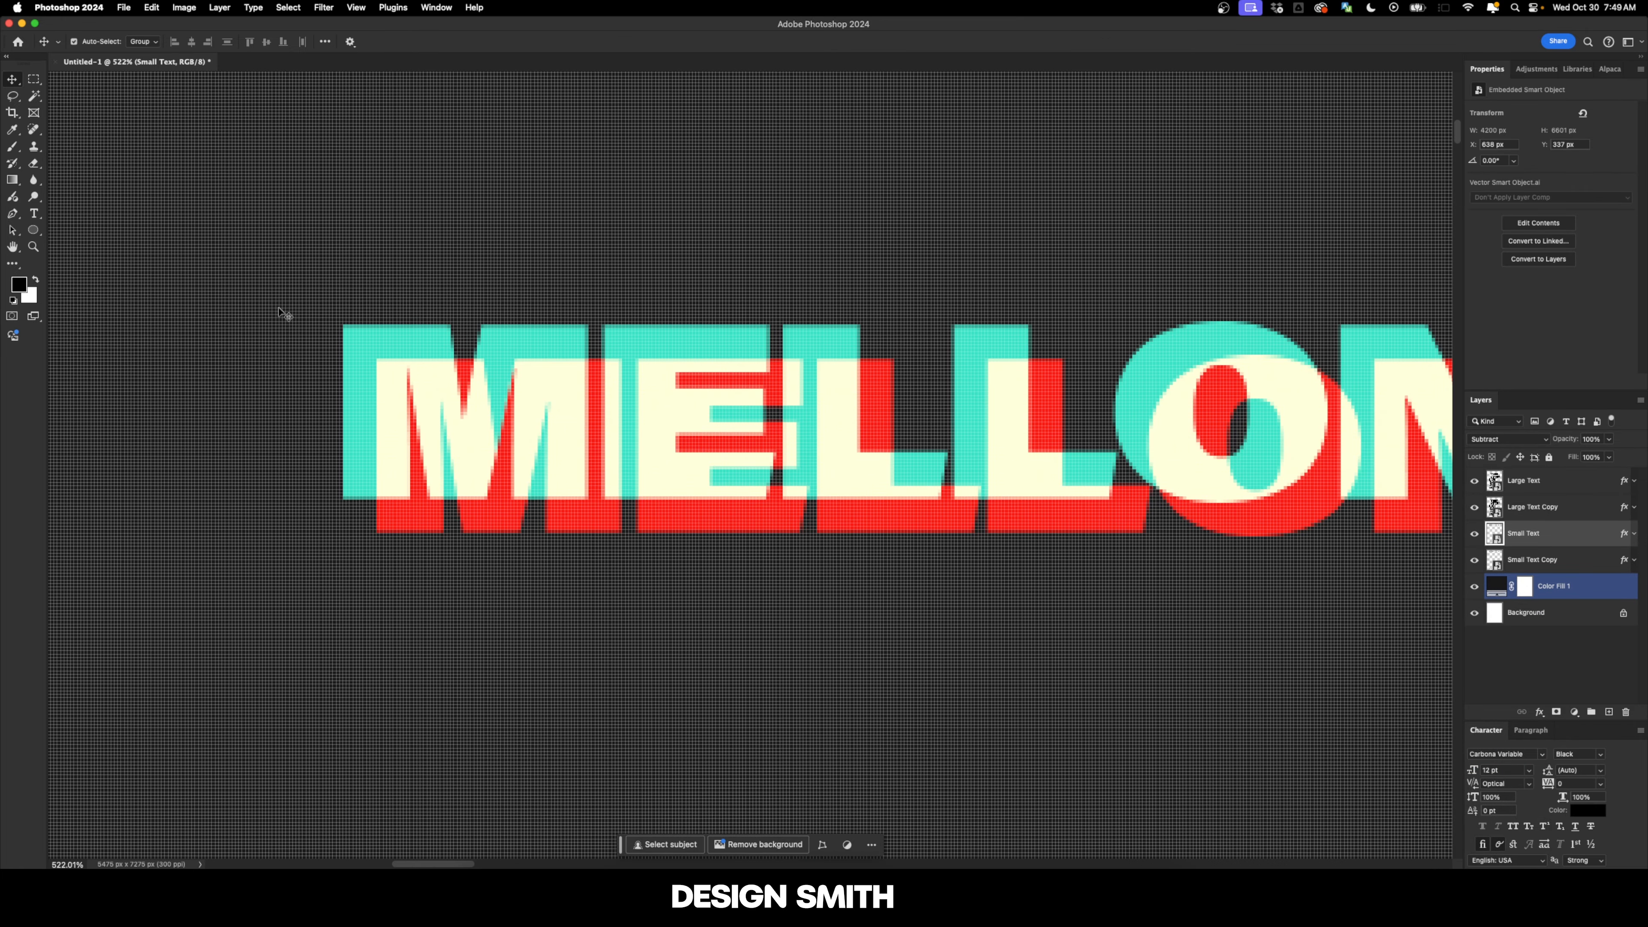
key("super+h")
left_click_drag(473, 354, 523, 371)
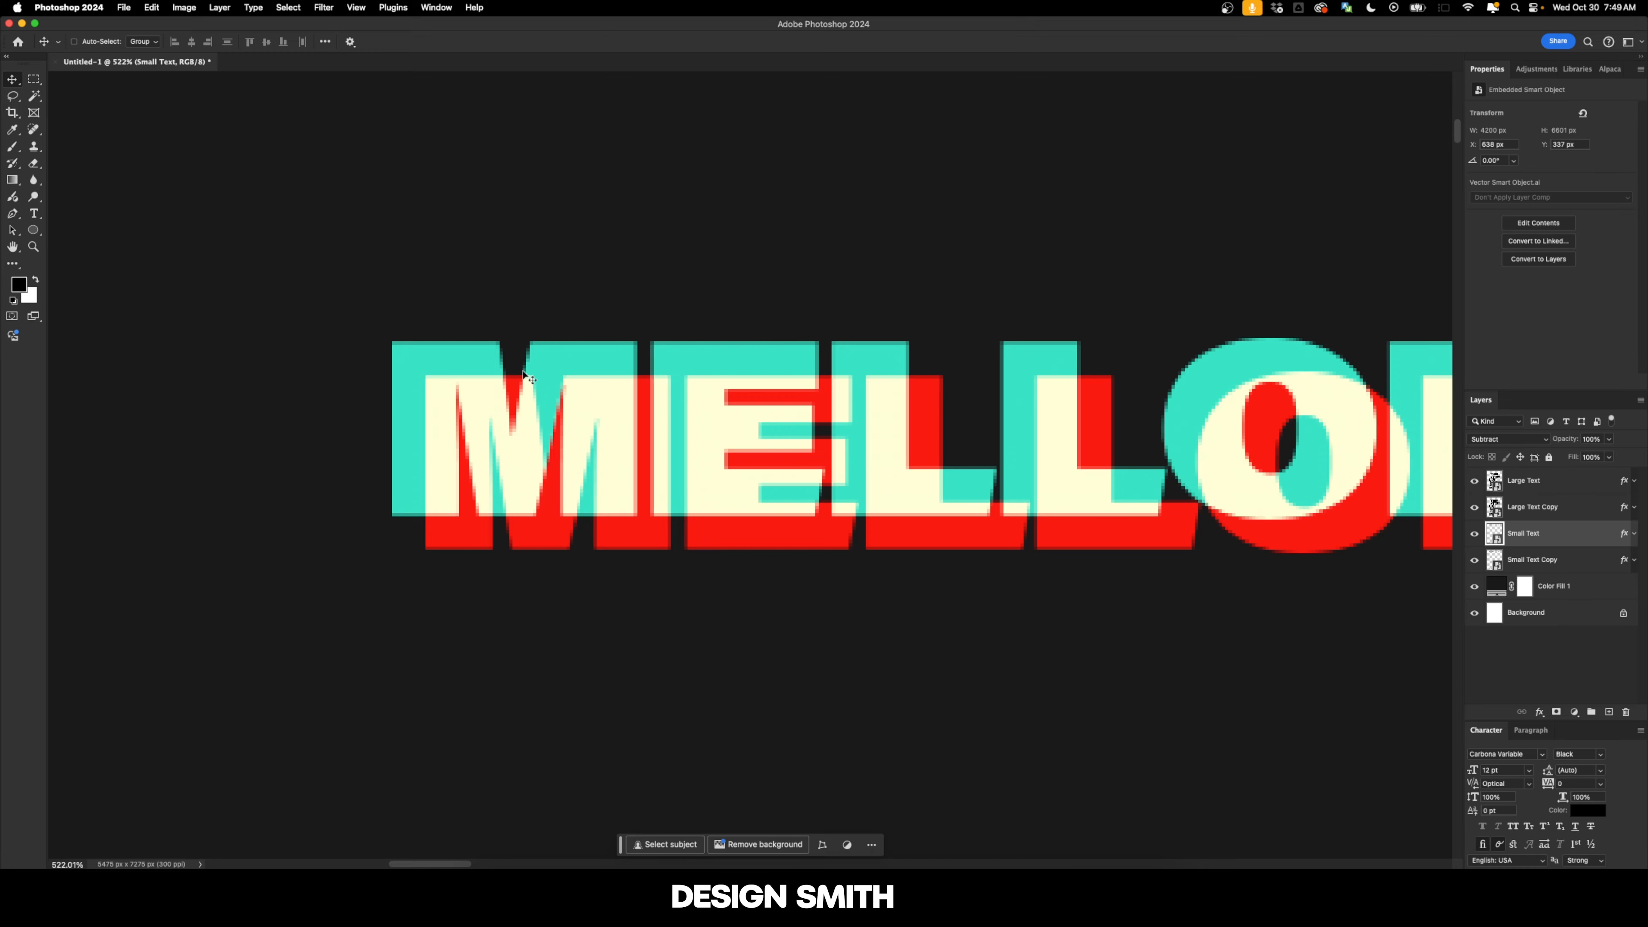
left_click(1570, 560)
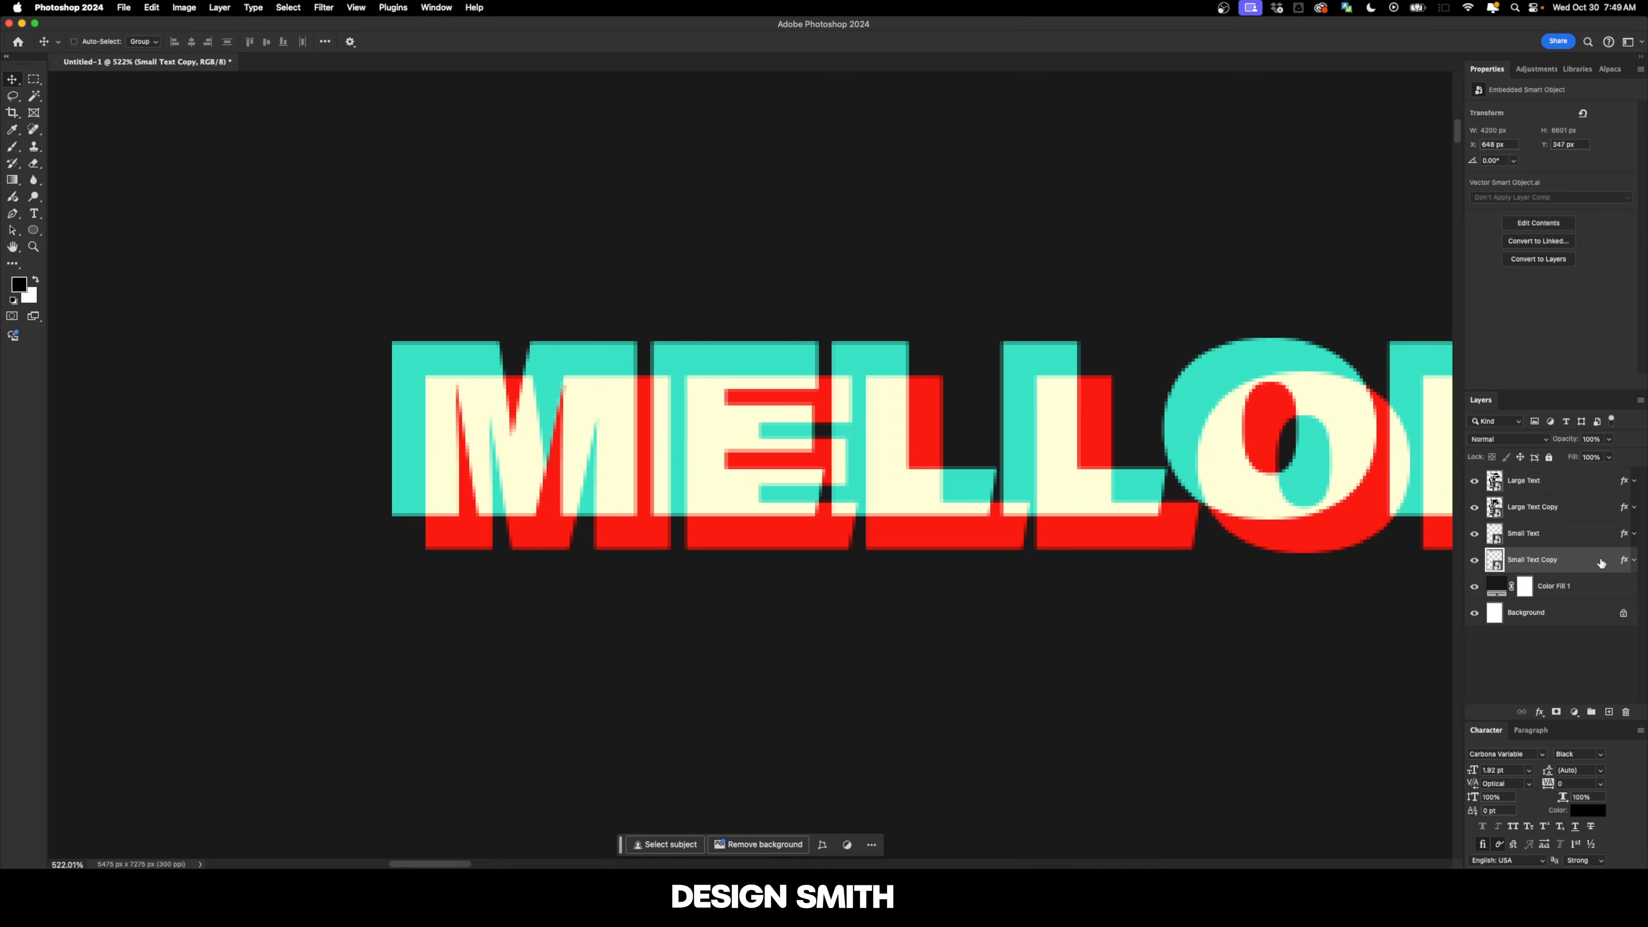
key("Left")
key("Left")
key("Left")
key("Left")
key("Left")
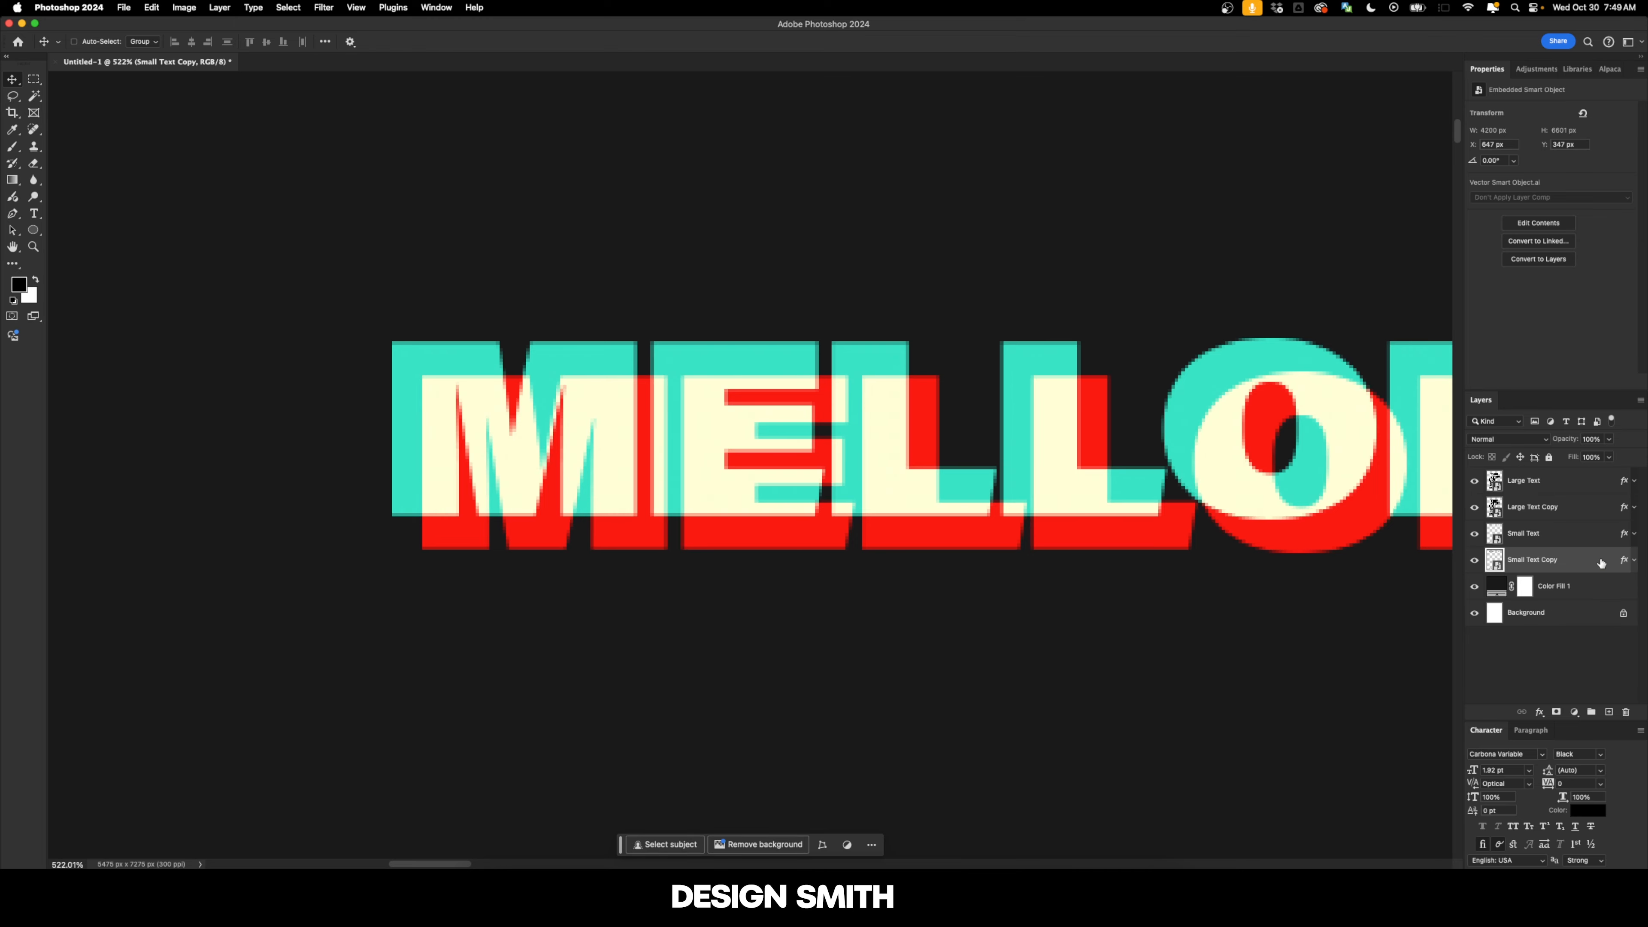
key("Up")
key("Up")
key("Up")
key("Up")
key("Up")
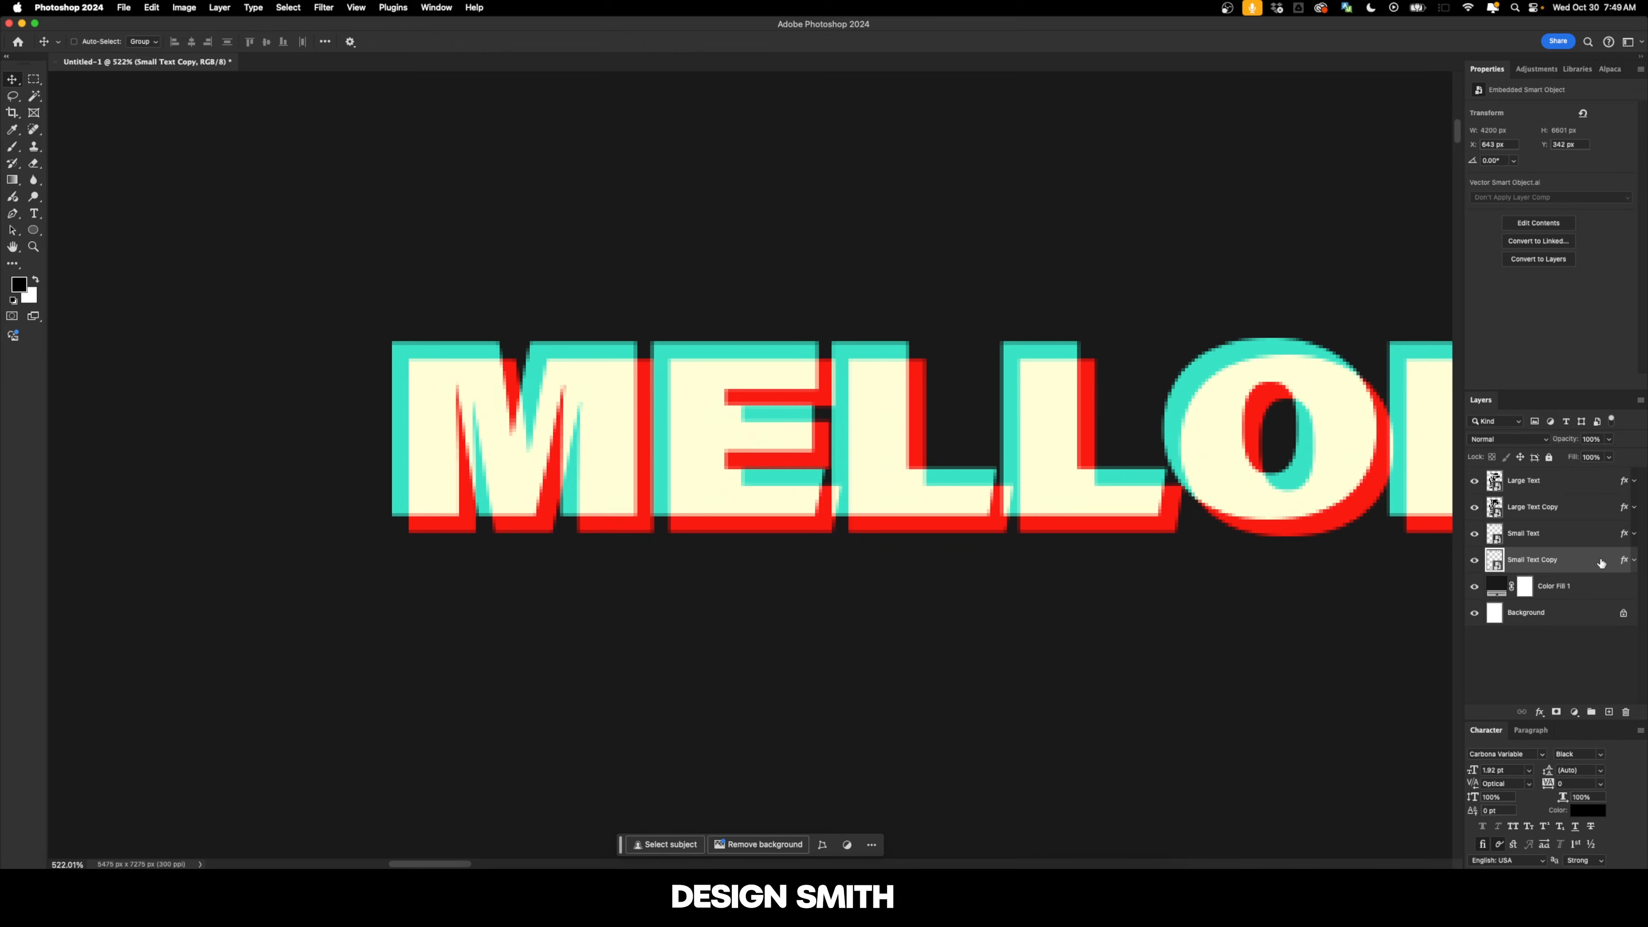
Examine the color offset on the small and large lettering, both close up and across the whole poster
key("super+minus")
key("super+minus")
key("super+minus")
key("super+minus")
key("super+minus")
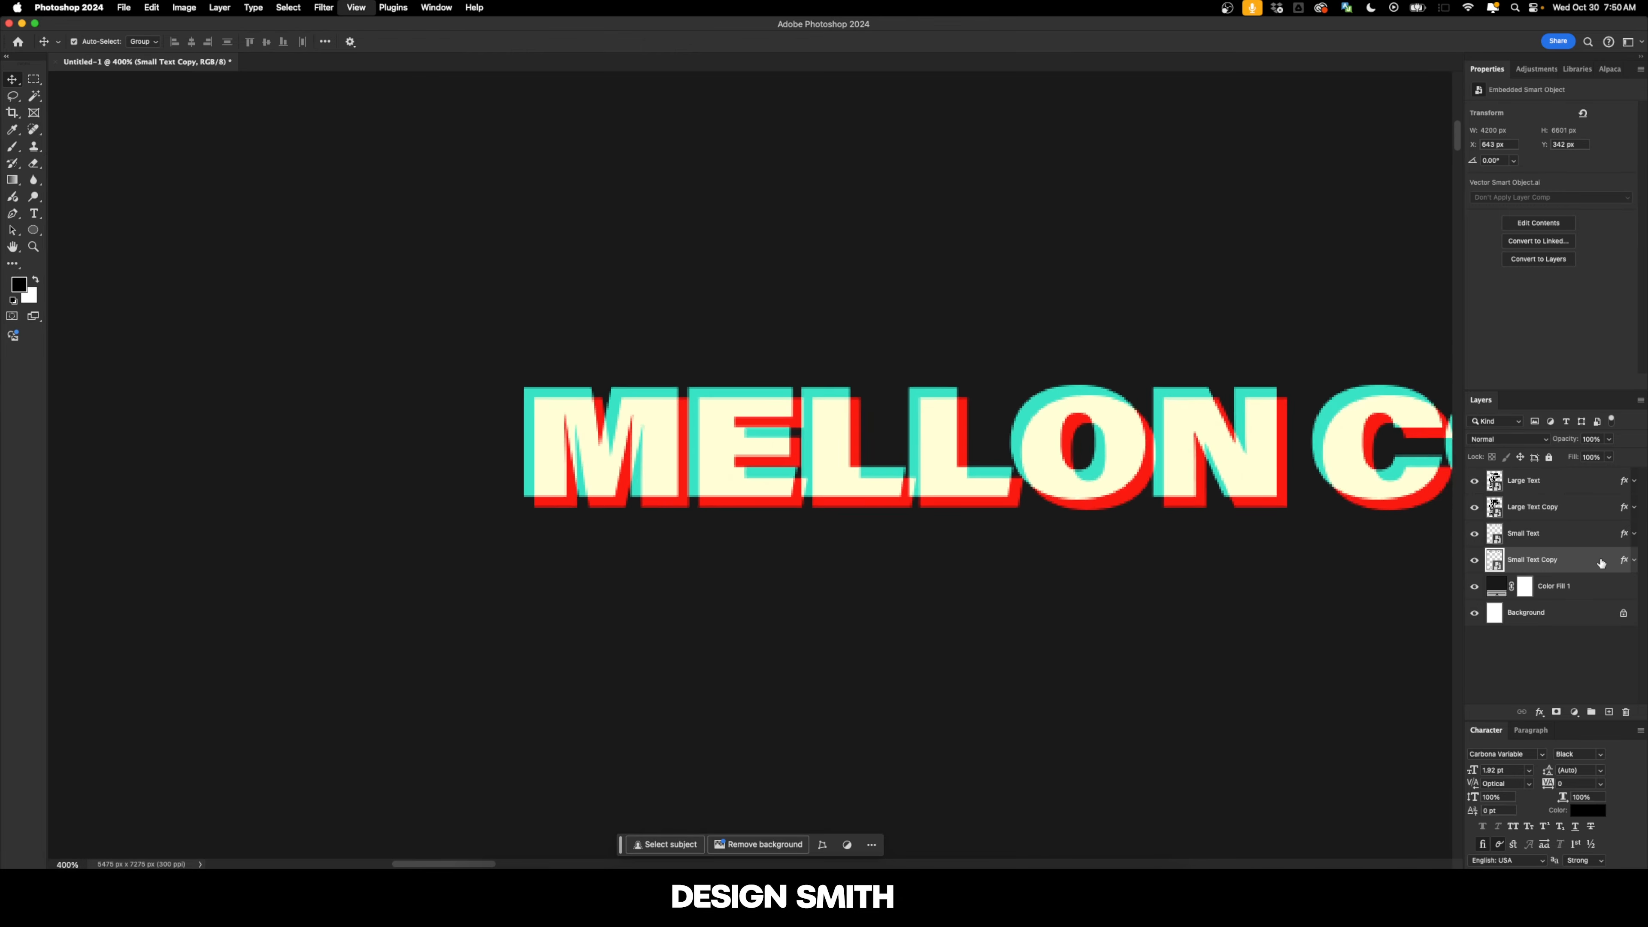
left_click_drag(1195, 576, 935, 511)
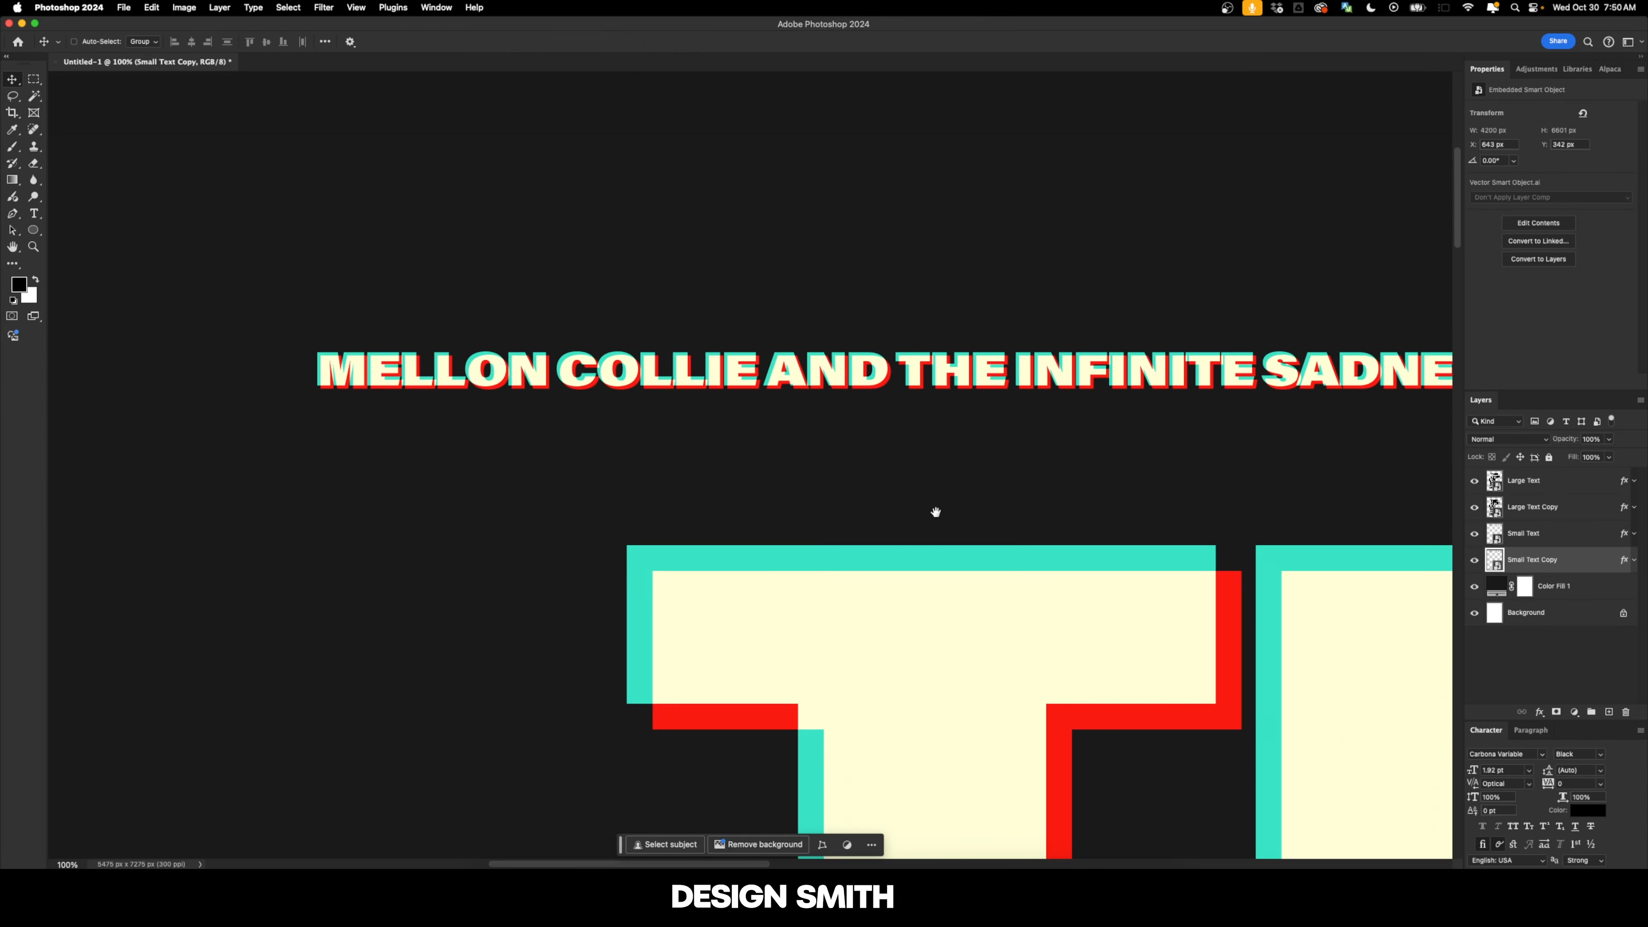
left_click_drag(1162, 666, 816, 386)
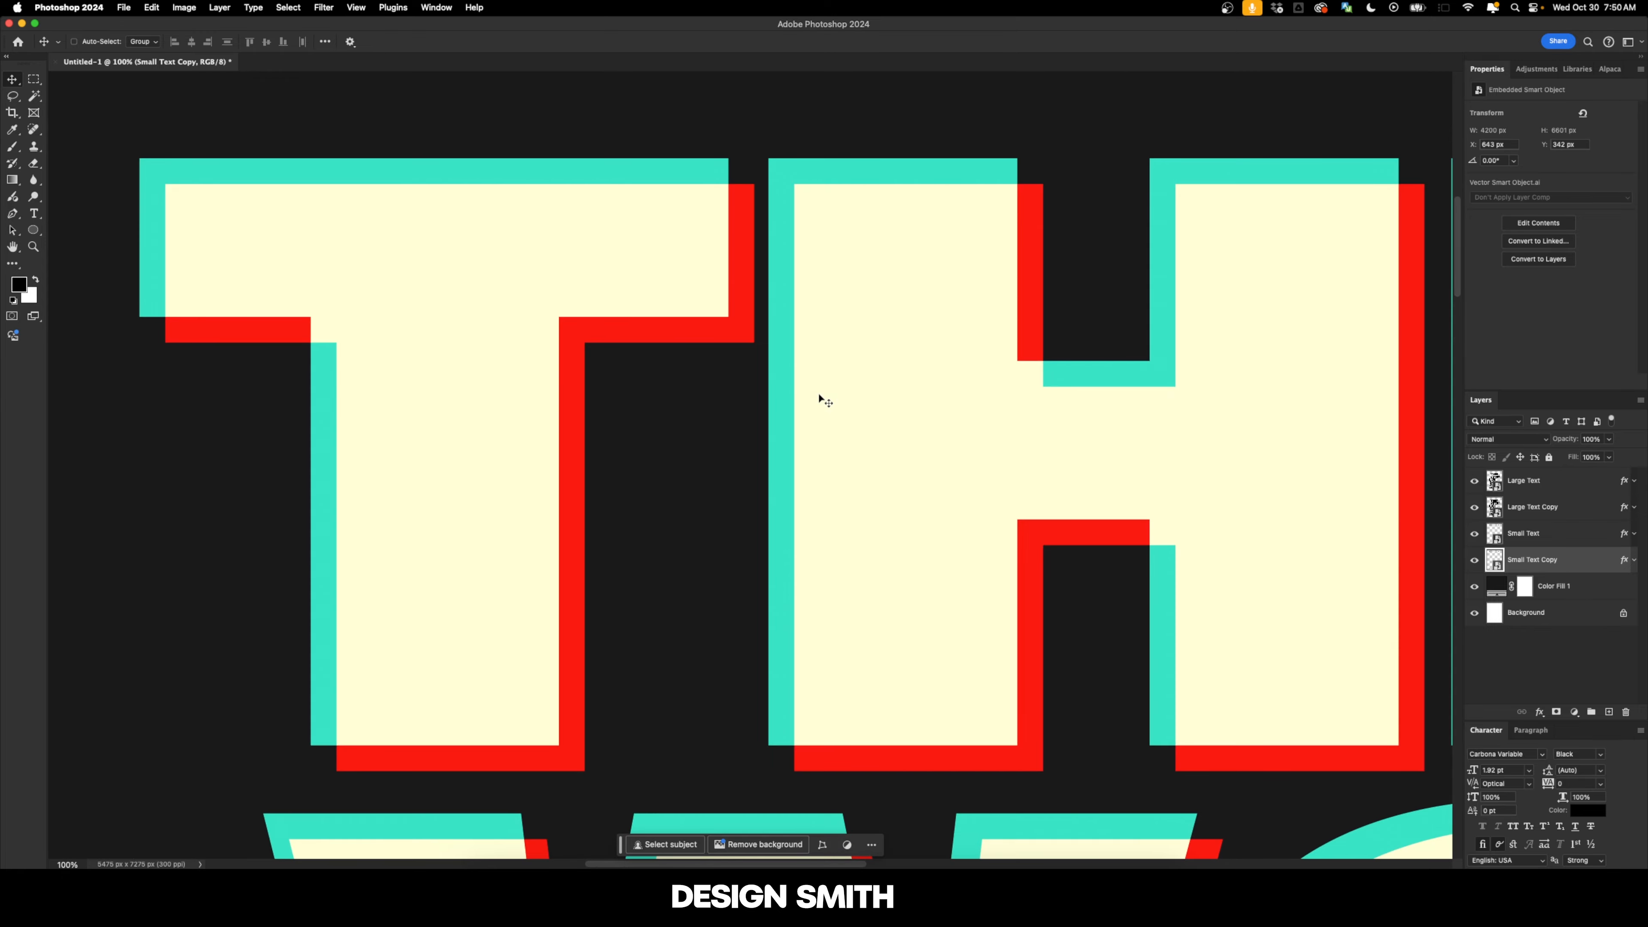
key("super+0")
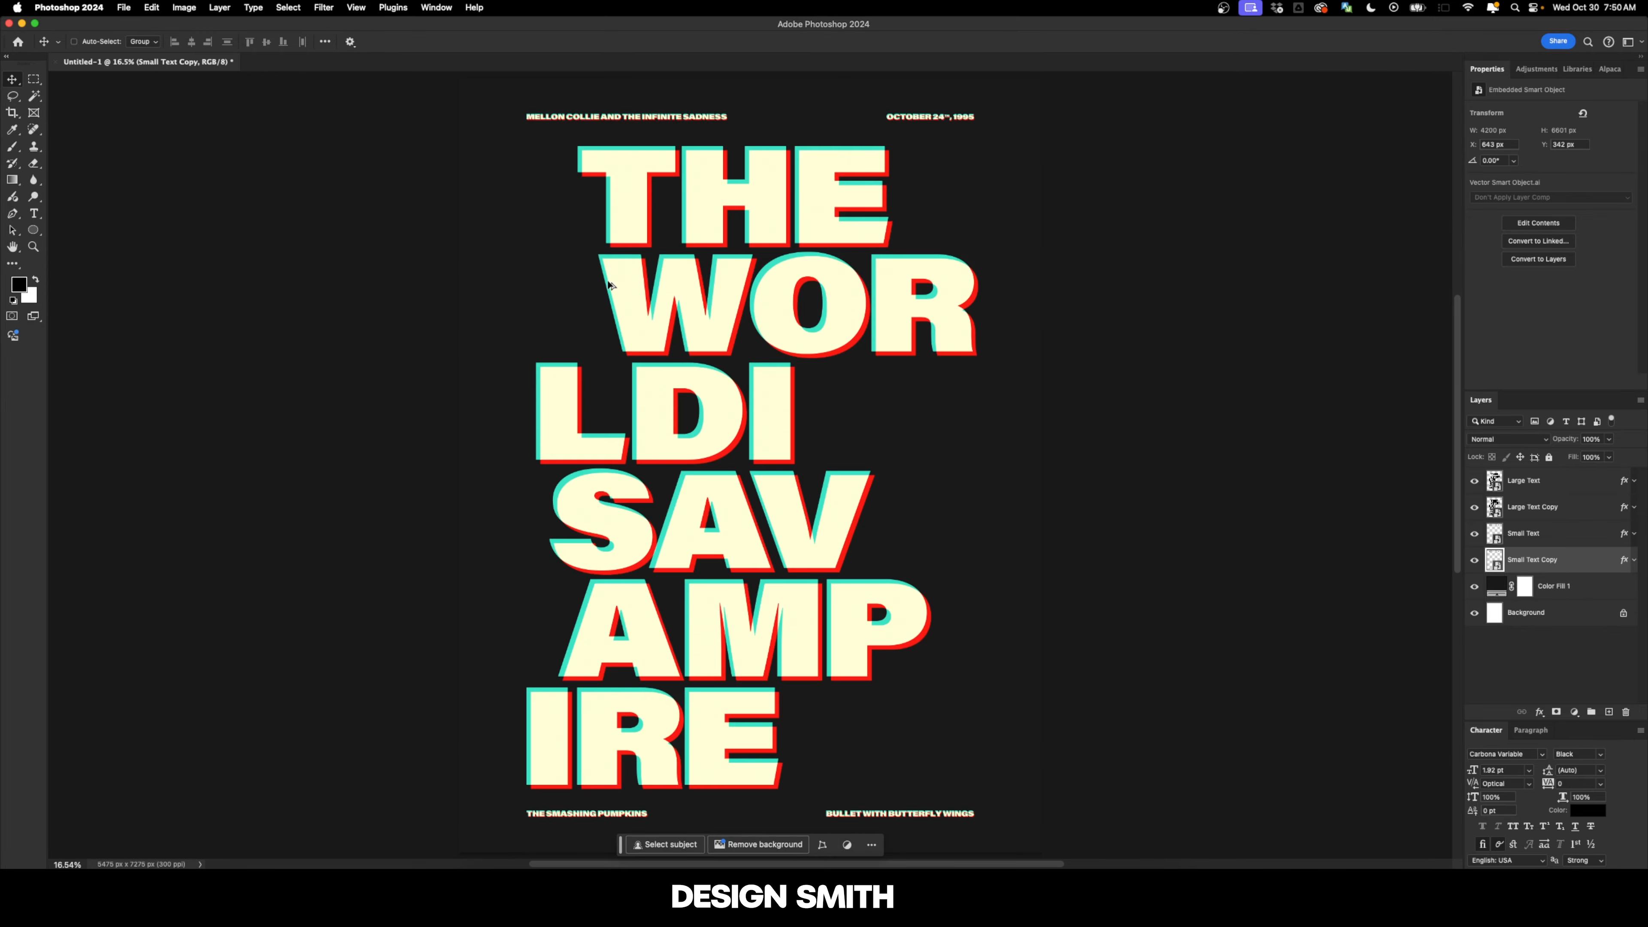
scroll(643, 266, "up", 5)
left_click_drag(656, 250, 722, 529)
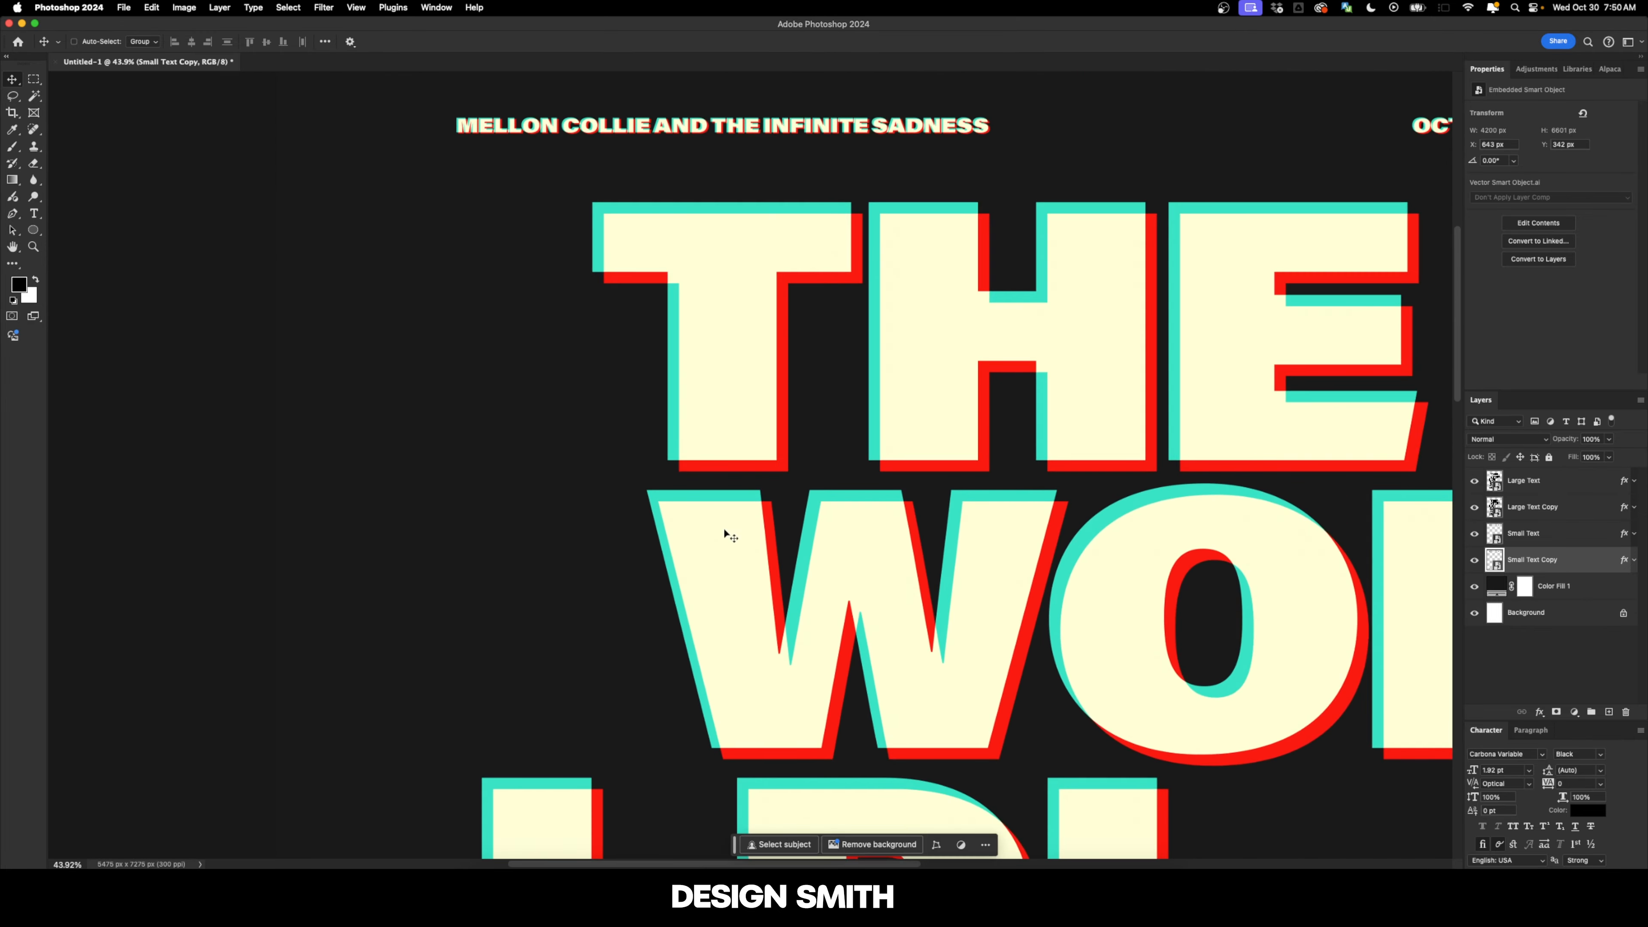
Create a new layer named Grain above the Large Text layer
left_click(1555, 492)
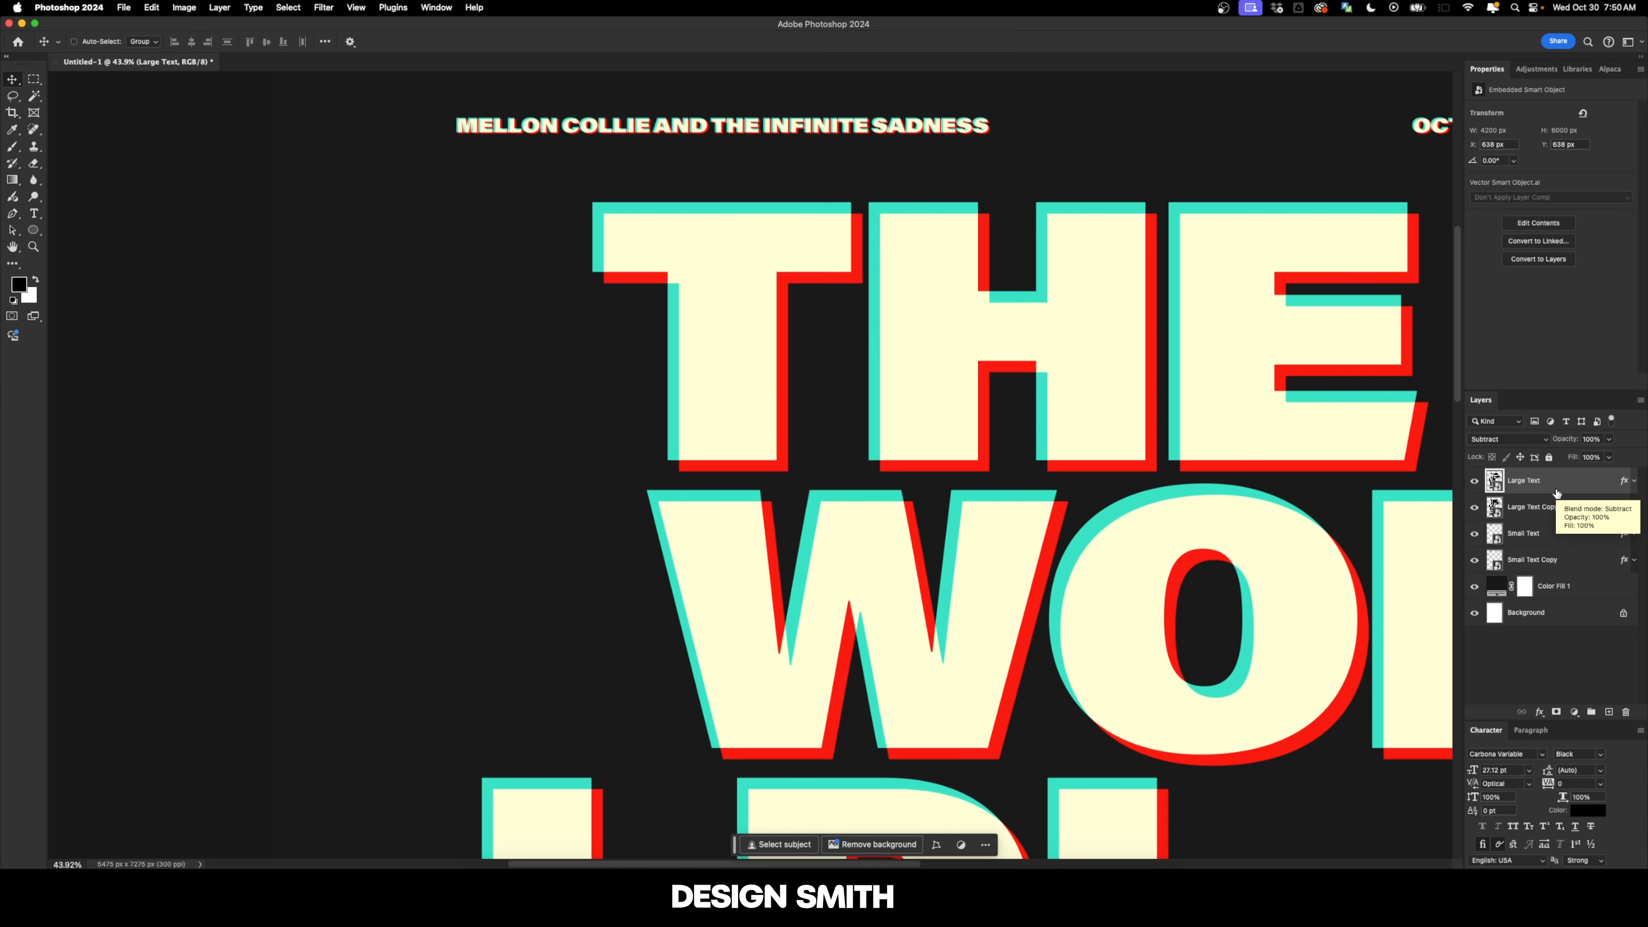
key("super+shift+n")
type("Grain")
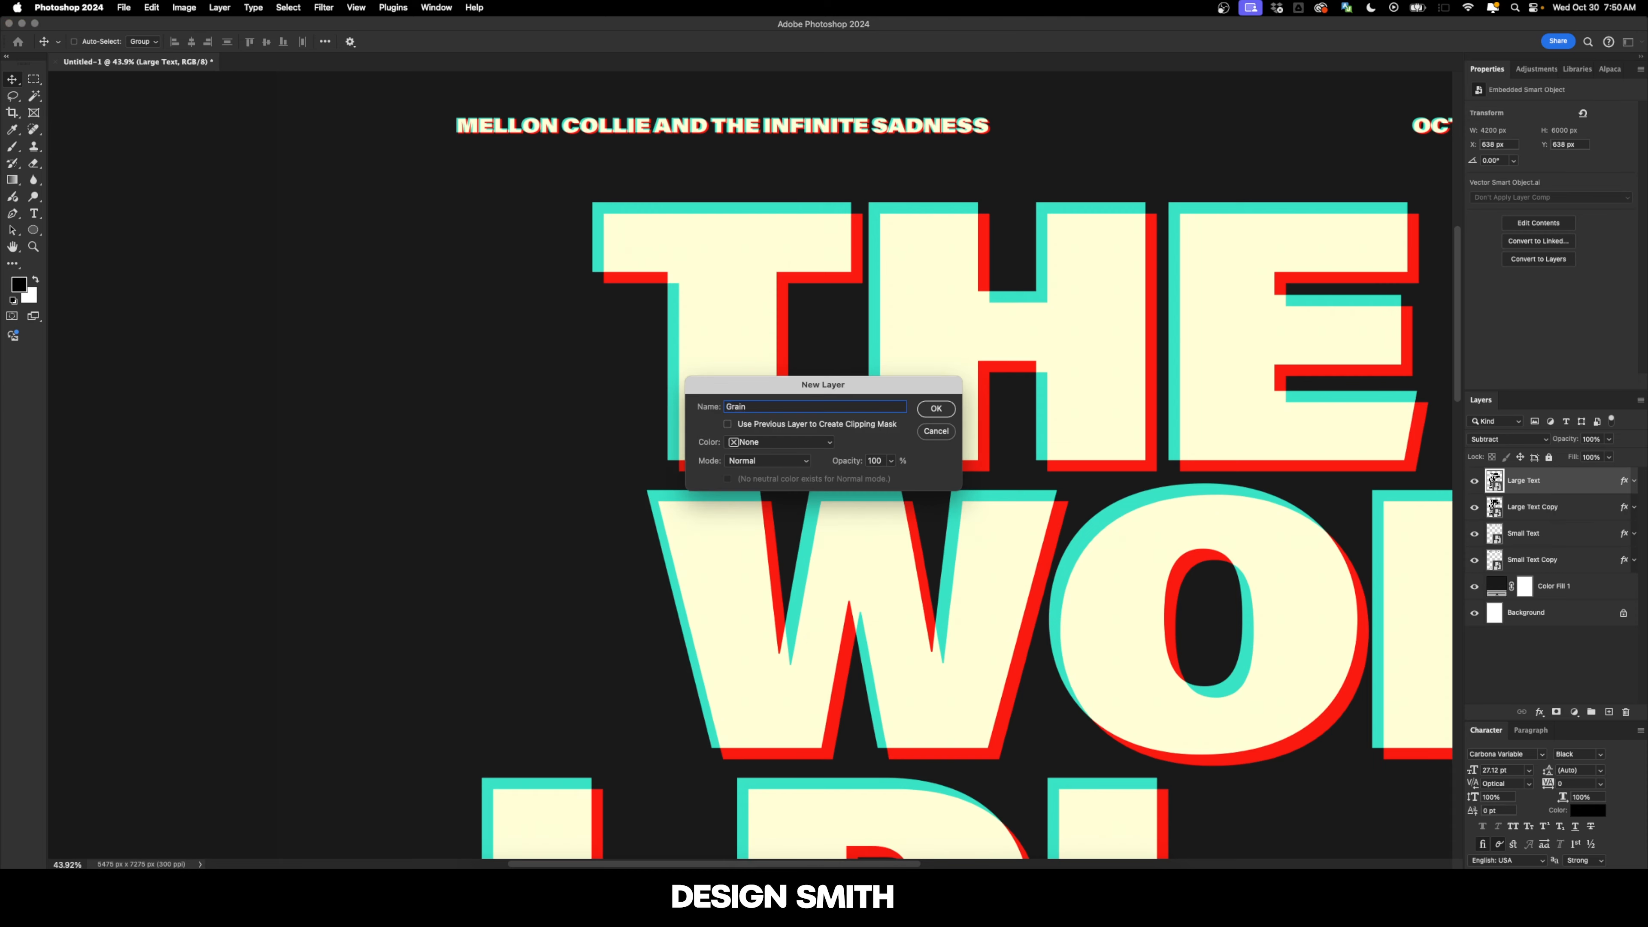
key("Return")
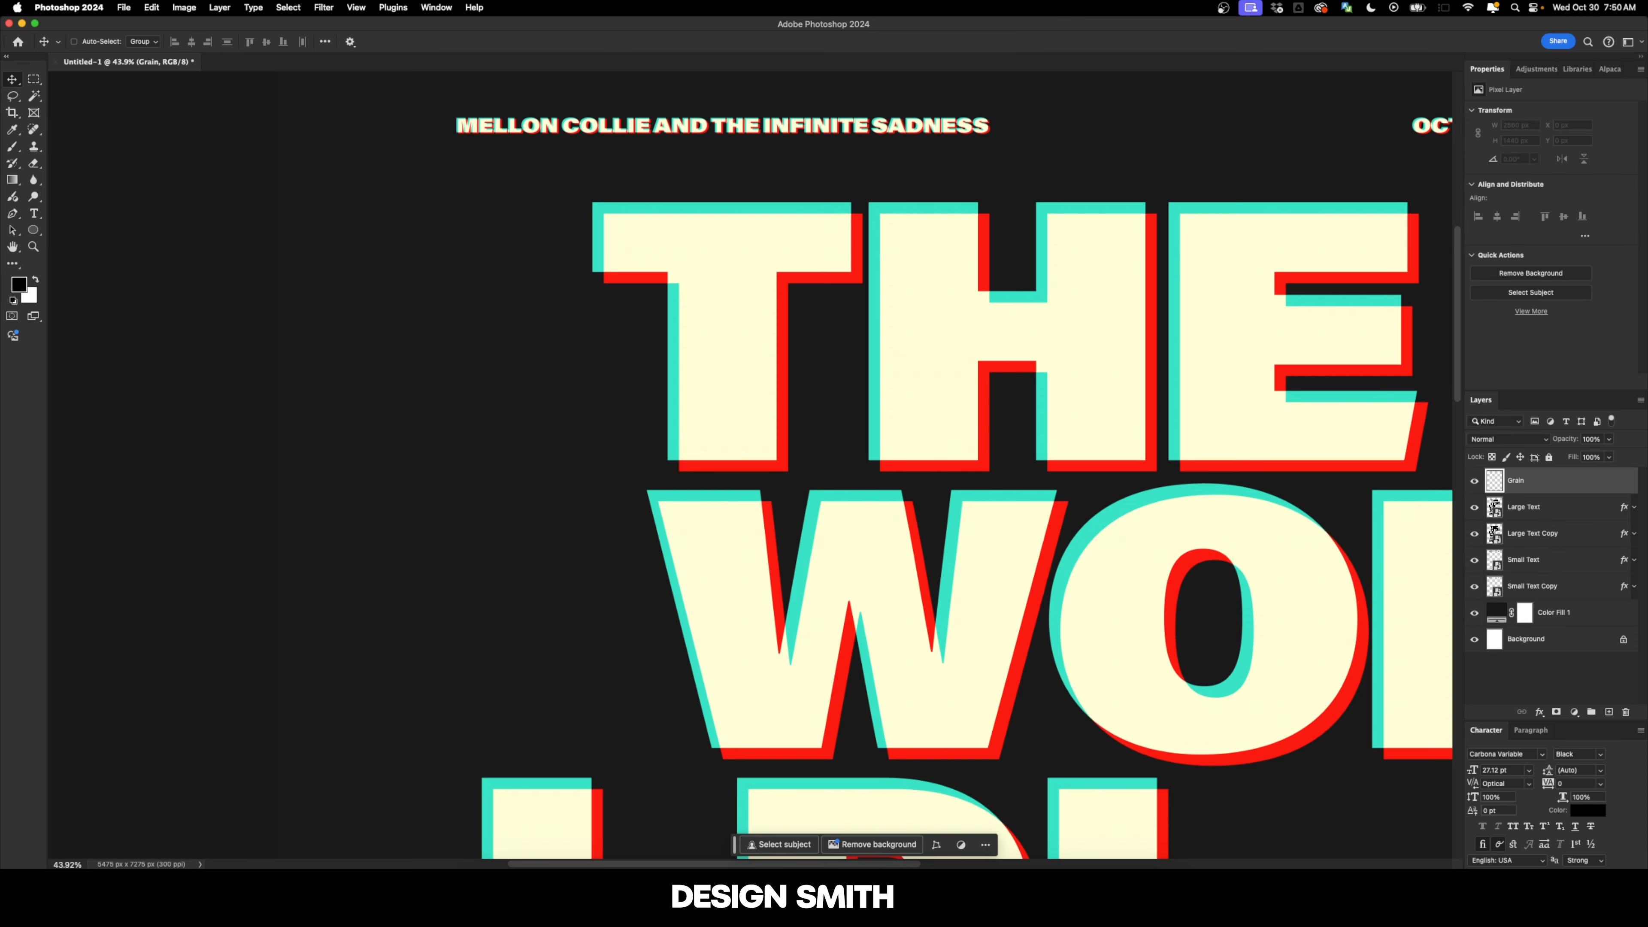
Fill the Grain layer with 50% Gray at 100% opacity in Normal mode
key("shift+BackSpace")
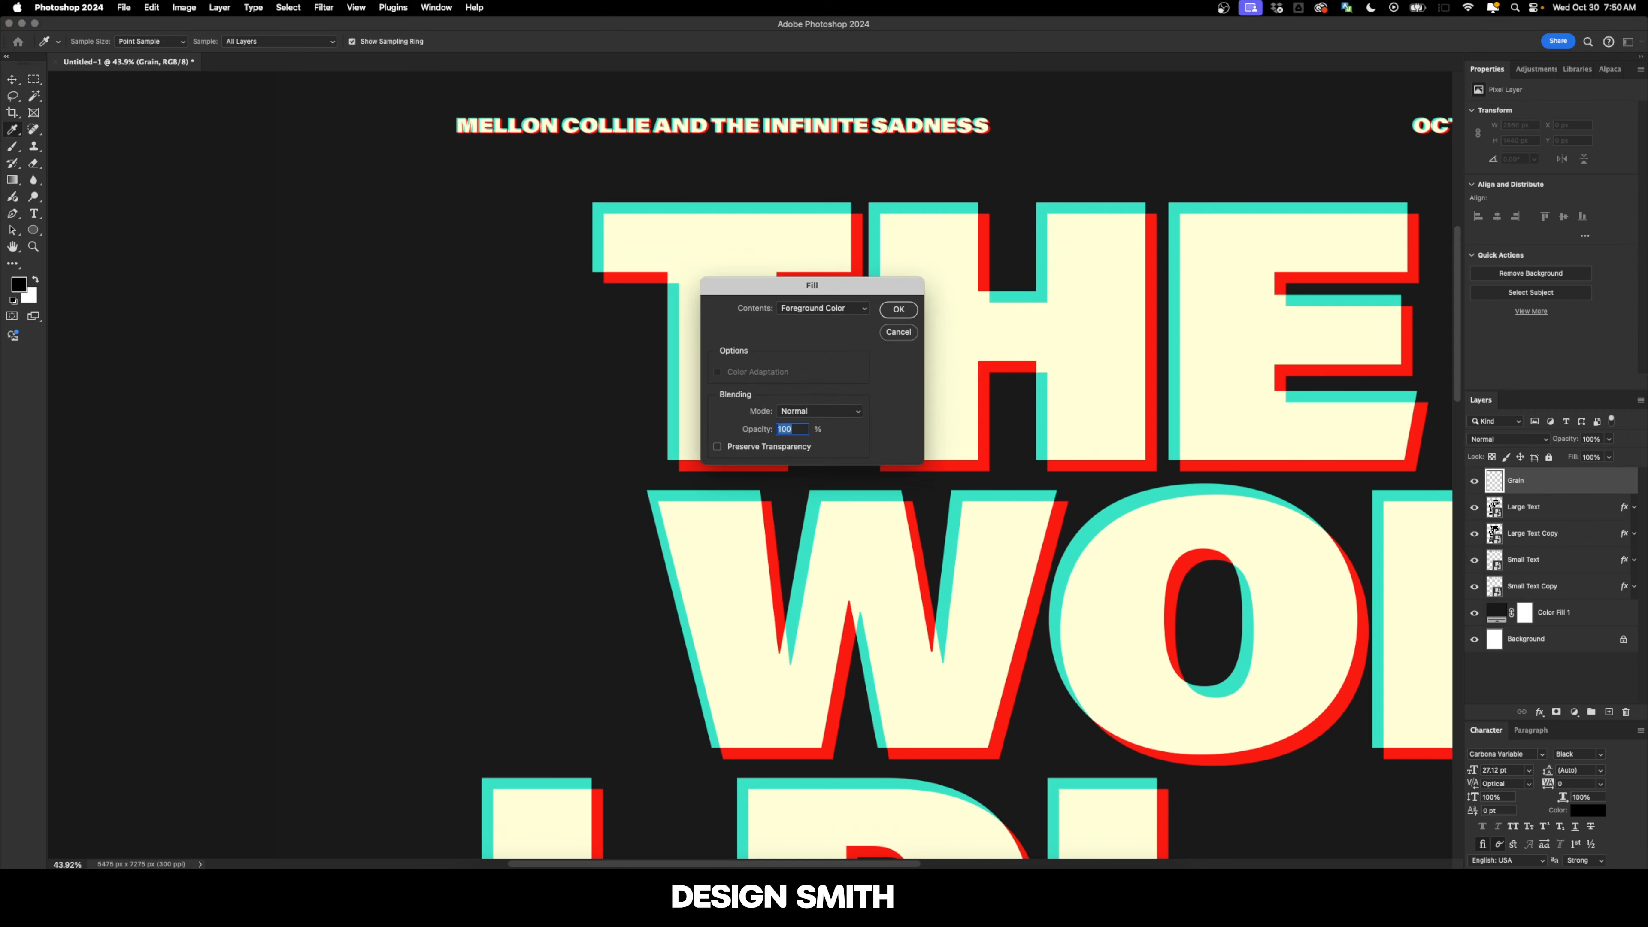
left_click(837, 309)
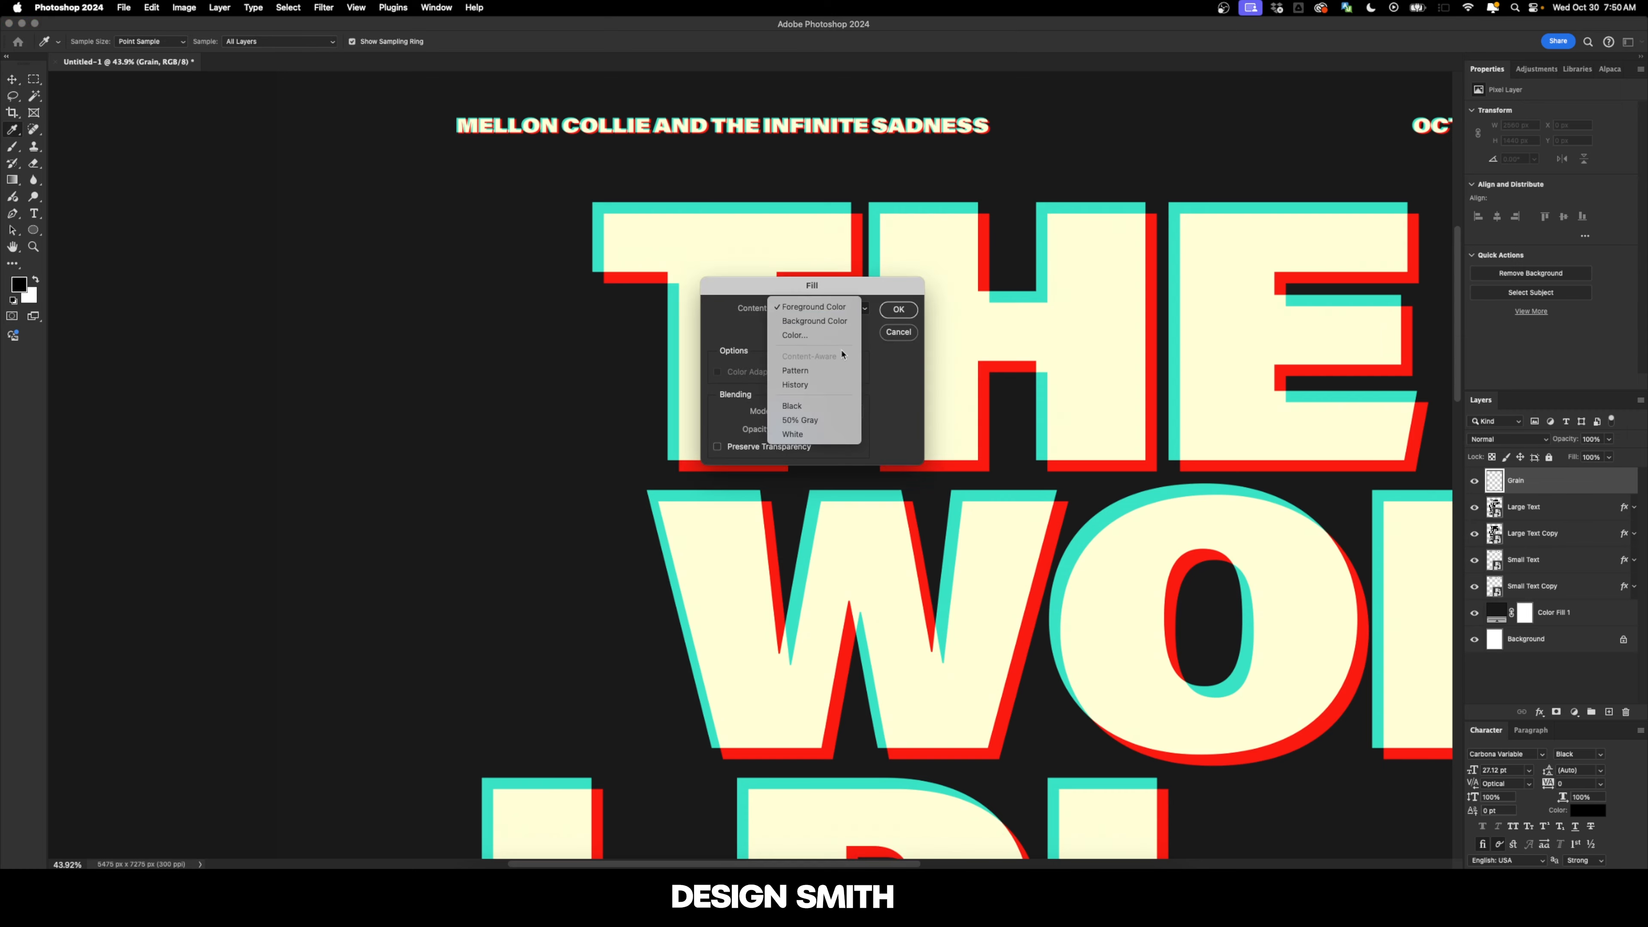
left_click(846, 418)
left_click(899, 310)
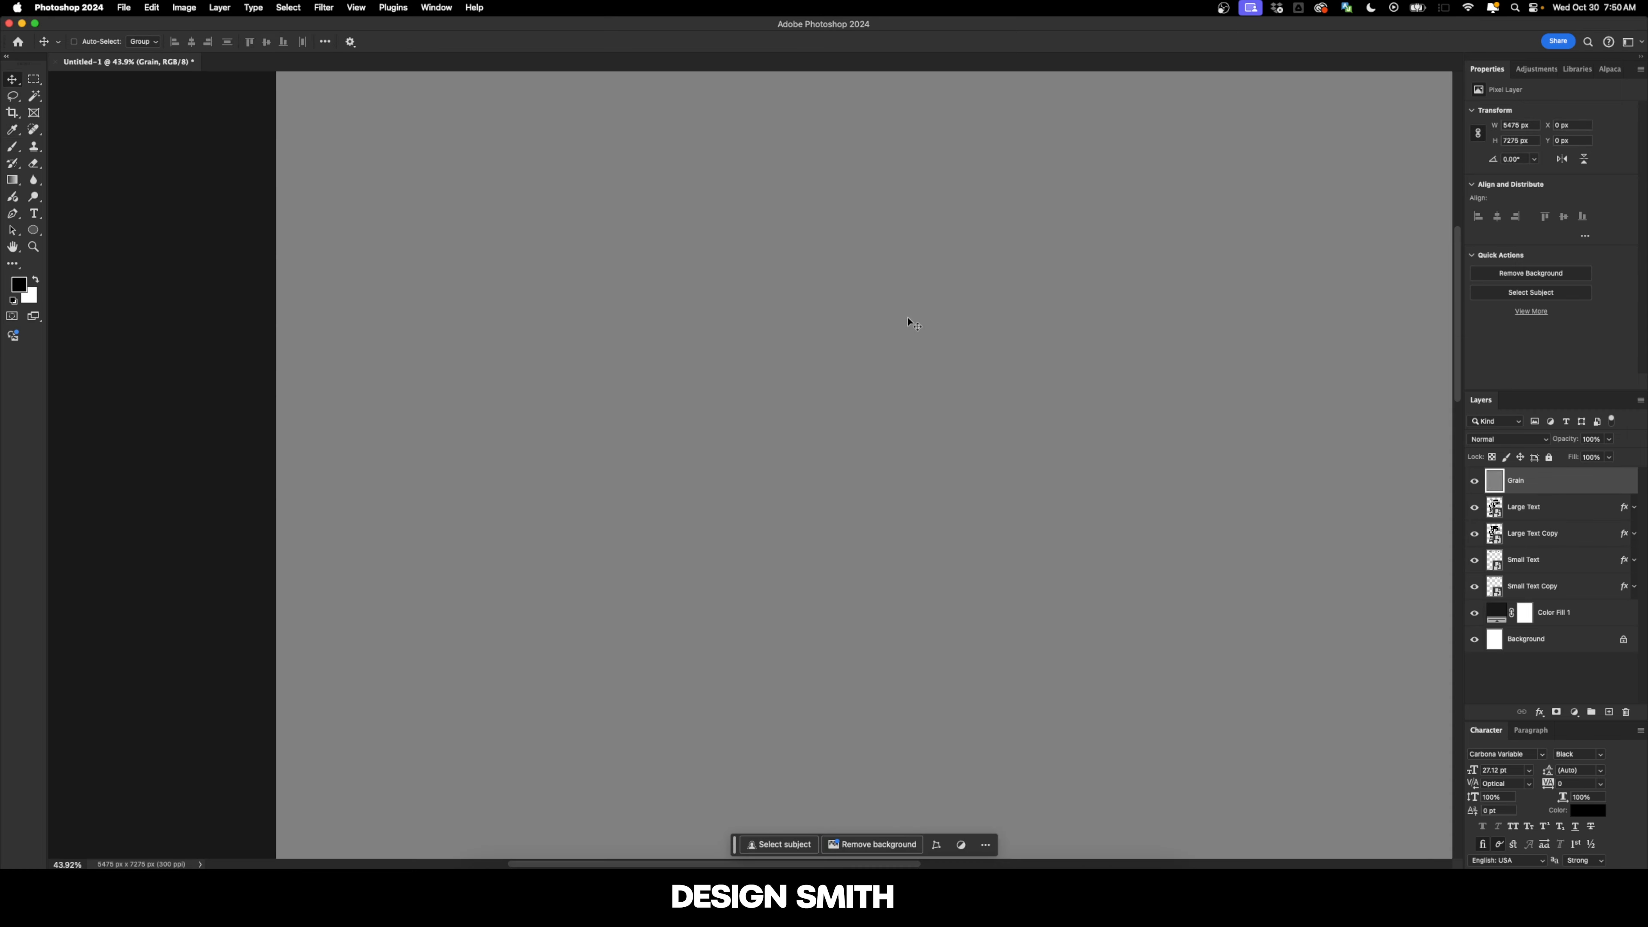
Open the Camera Raw Filter on the Grain layer and set Grain, Size and Roughness each to 100
left_click(320, 7)
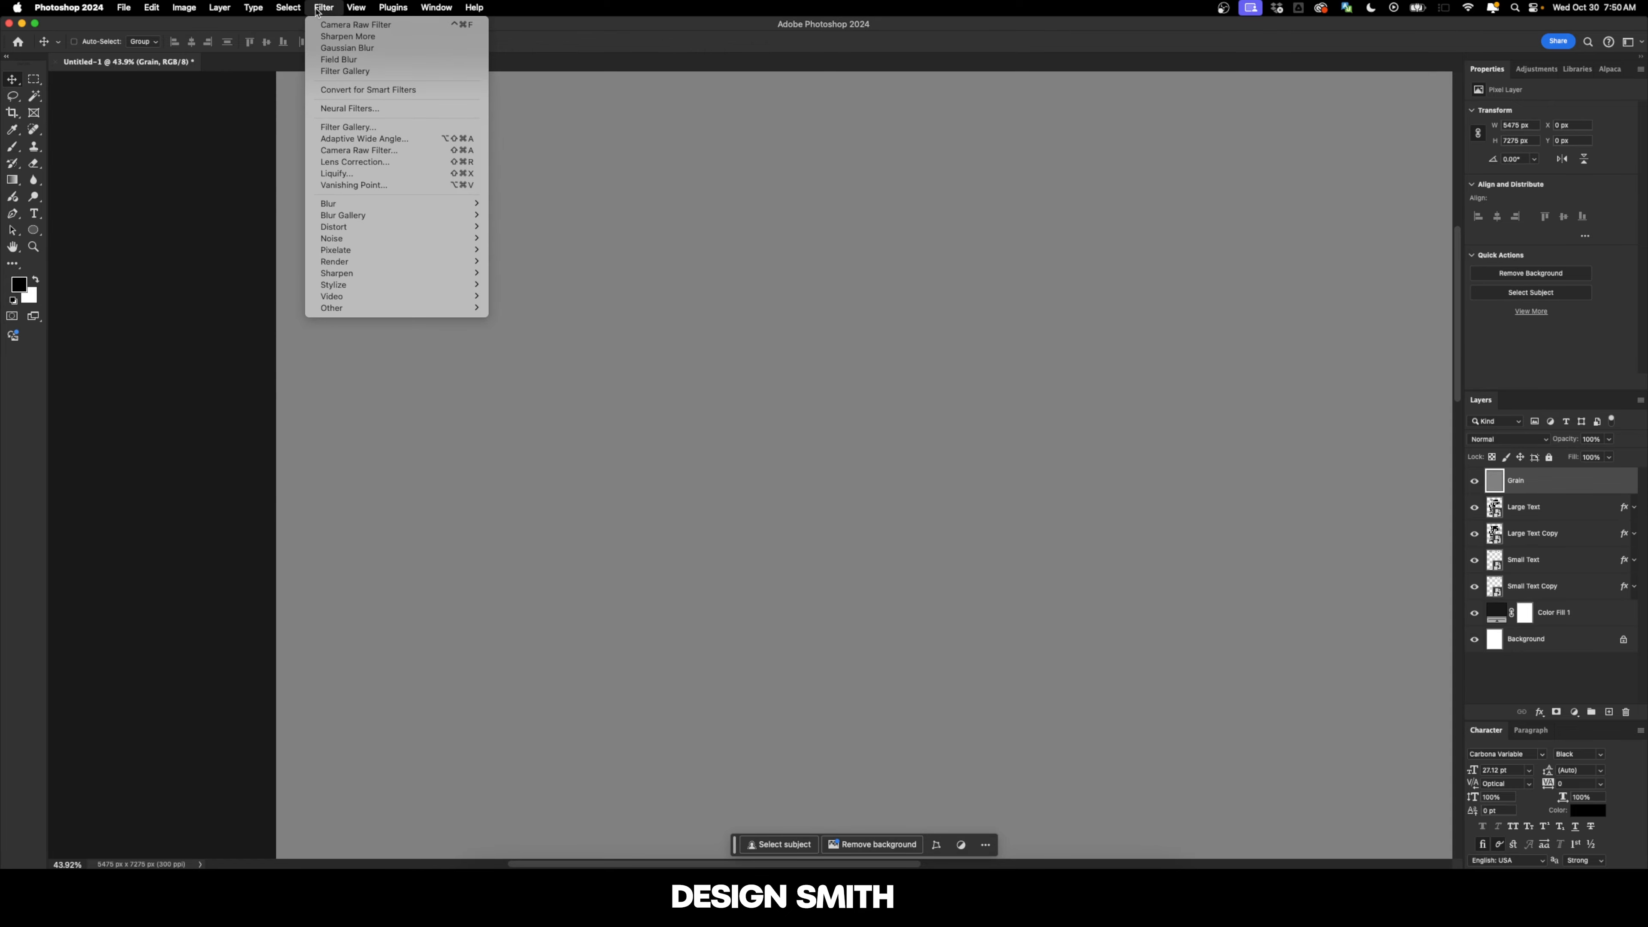
left_click(351, 155)
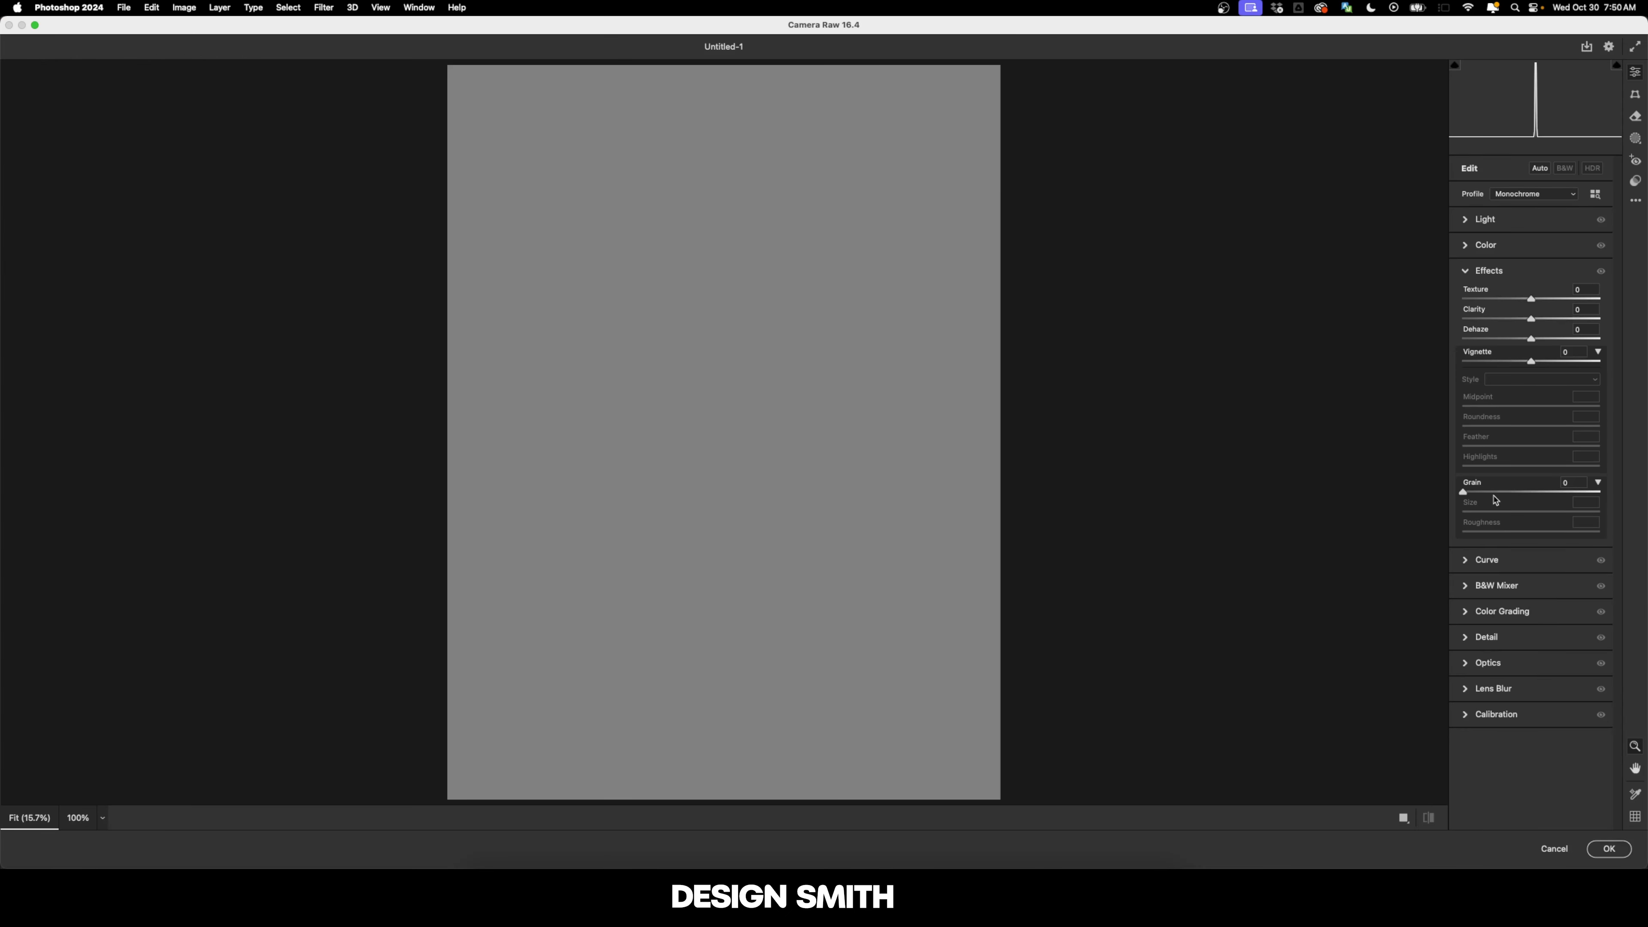
left_click_drag(1484, 494, 1632, 498)
left_click_drag(1497, 513, 1636, 520)
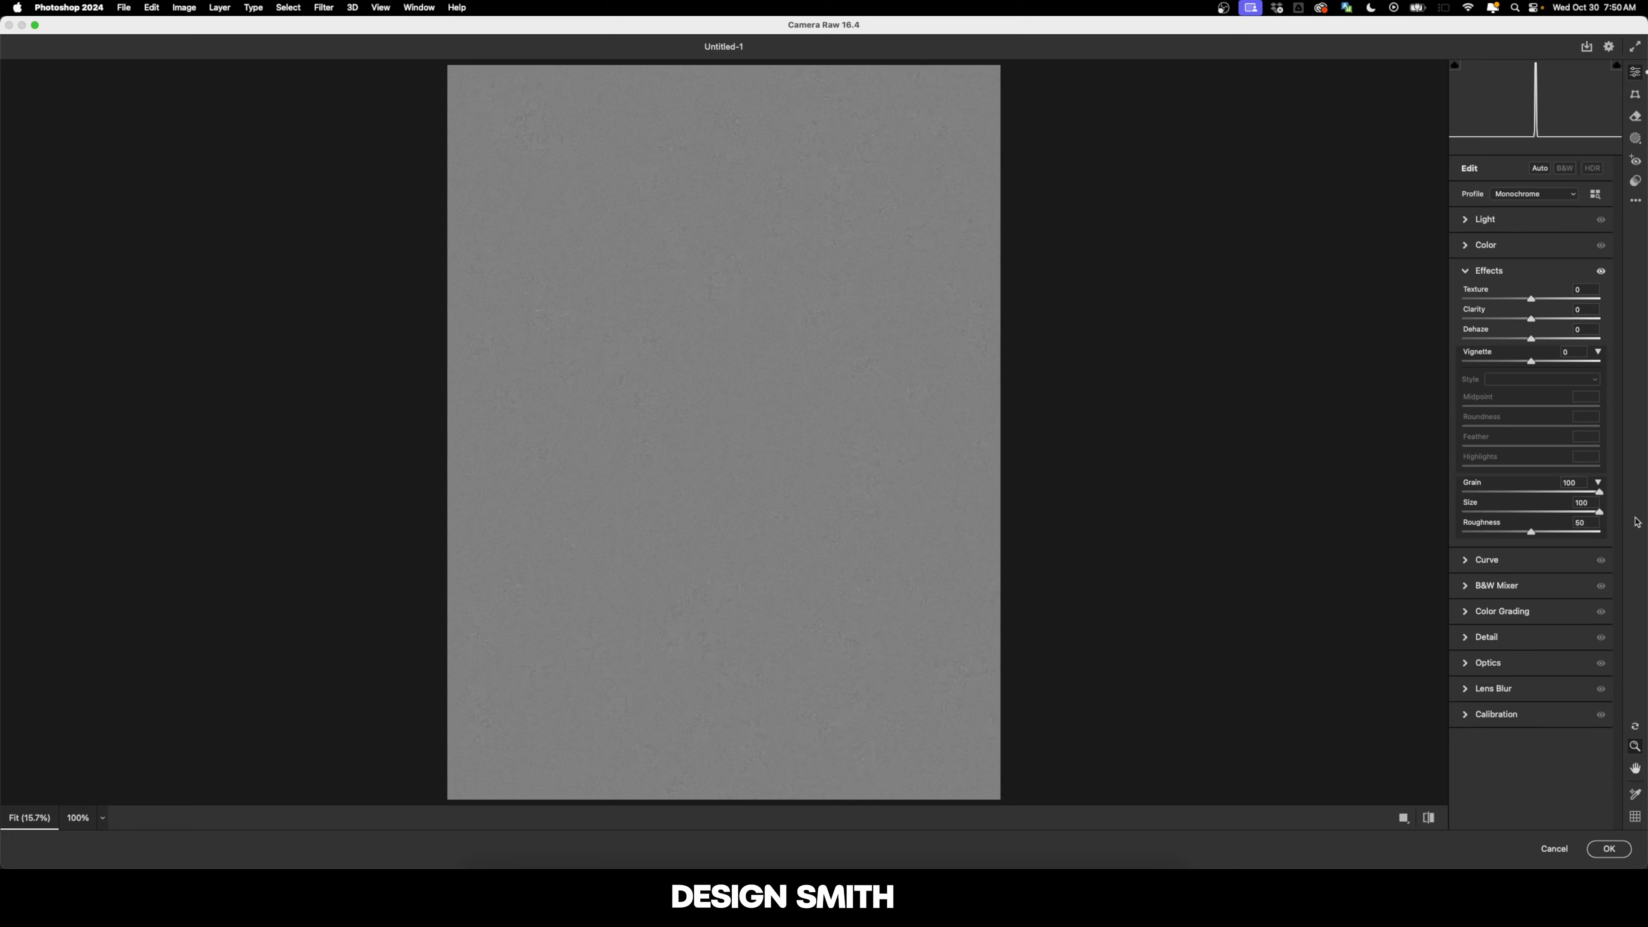
left_click_drag(1531, 533, 1645, 542)
Set the Camera Raw vignette to -50 and apply the filter to the Grain layer
left_click(1577, 353)
key("shift+Down")
key("shift+Down")
key("shift+Down")
key("shift+Down")
key("shift+Down")
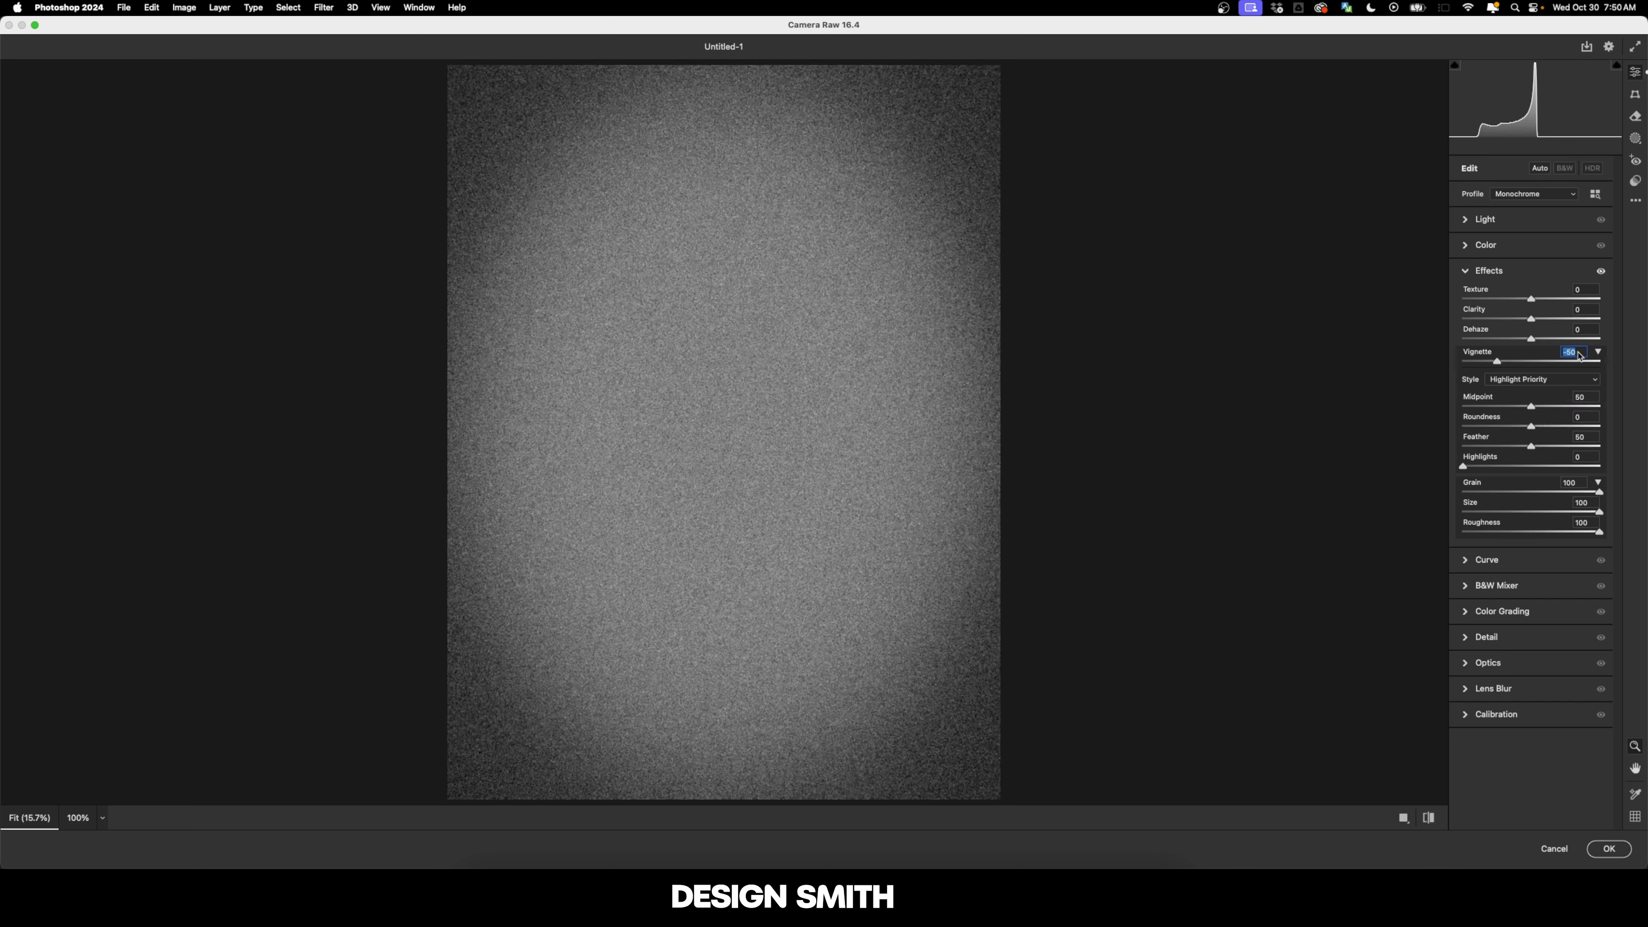
key("Return")
key("Return")
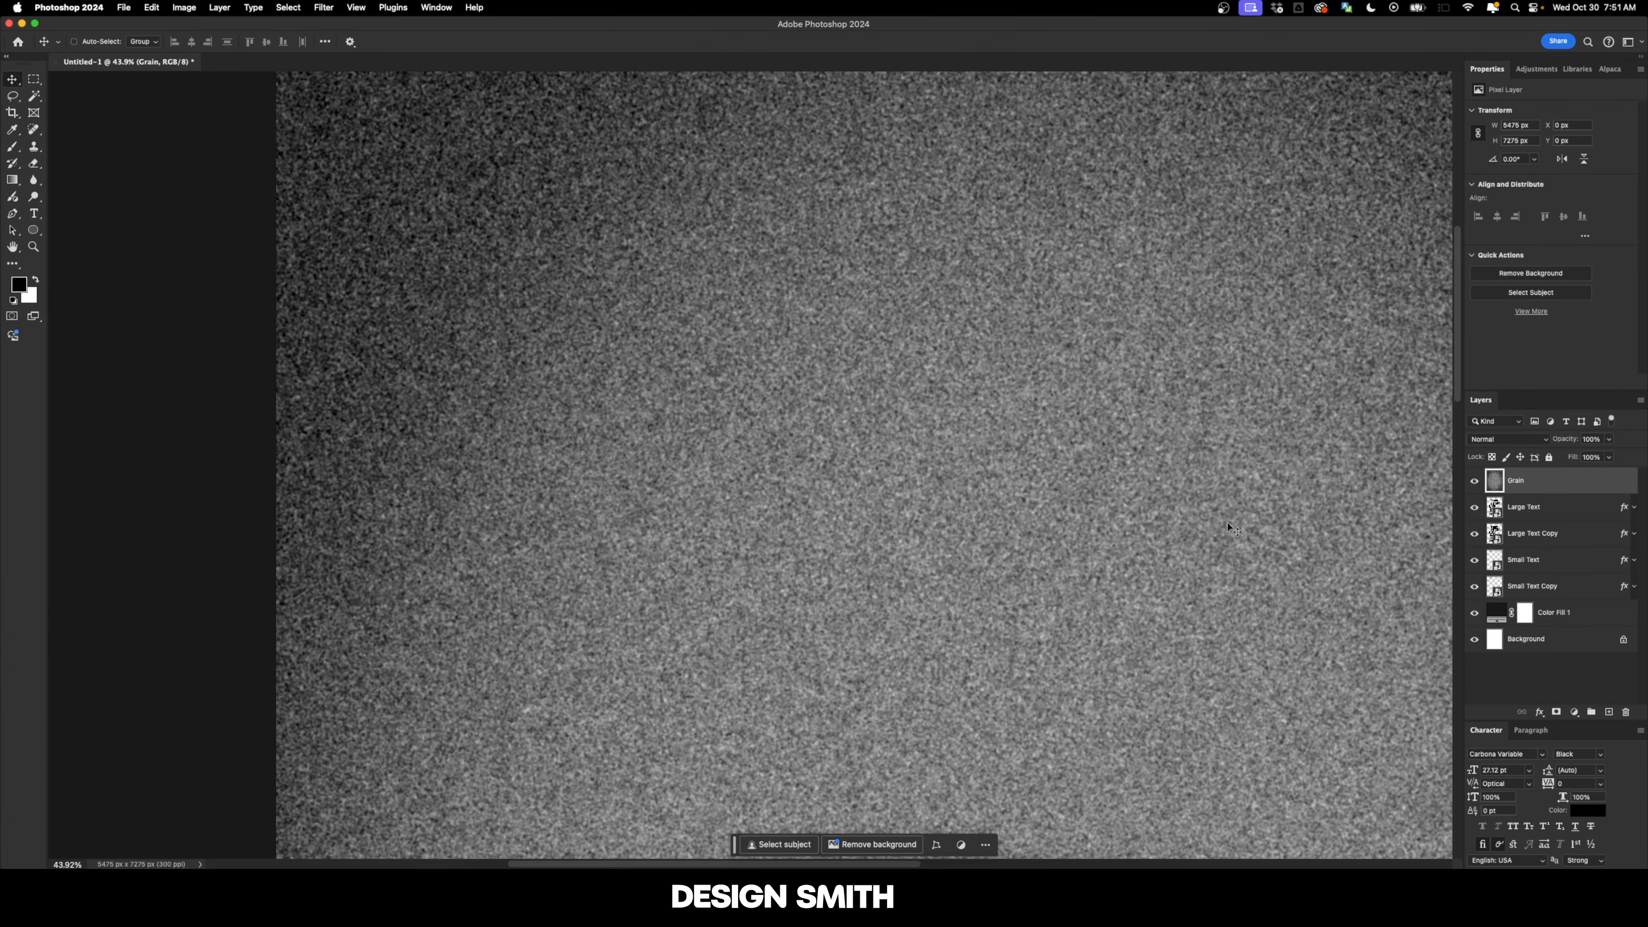
Set the Grain layer's blend mode to Overlay
left_click_drag(1227, 522, 1207, 624)
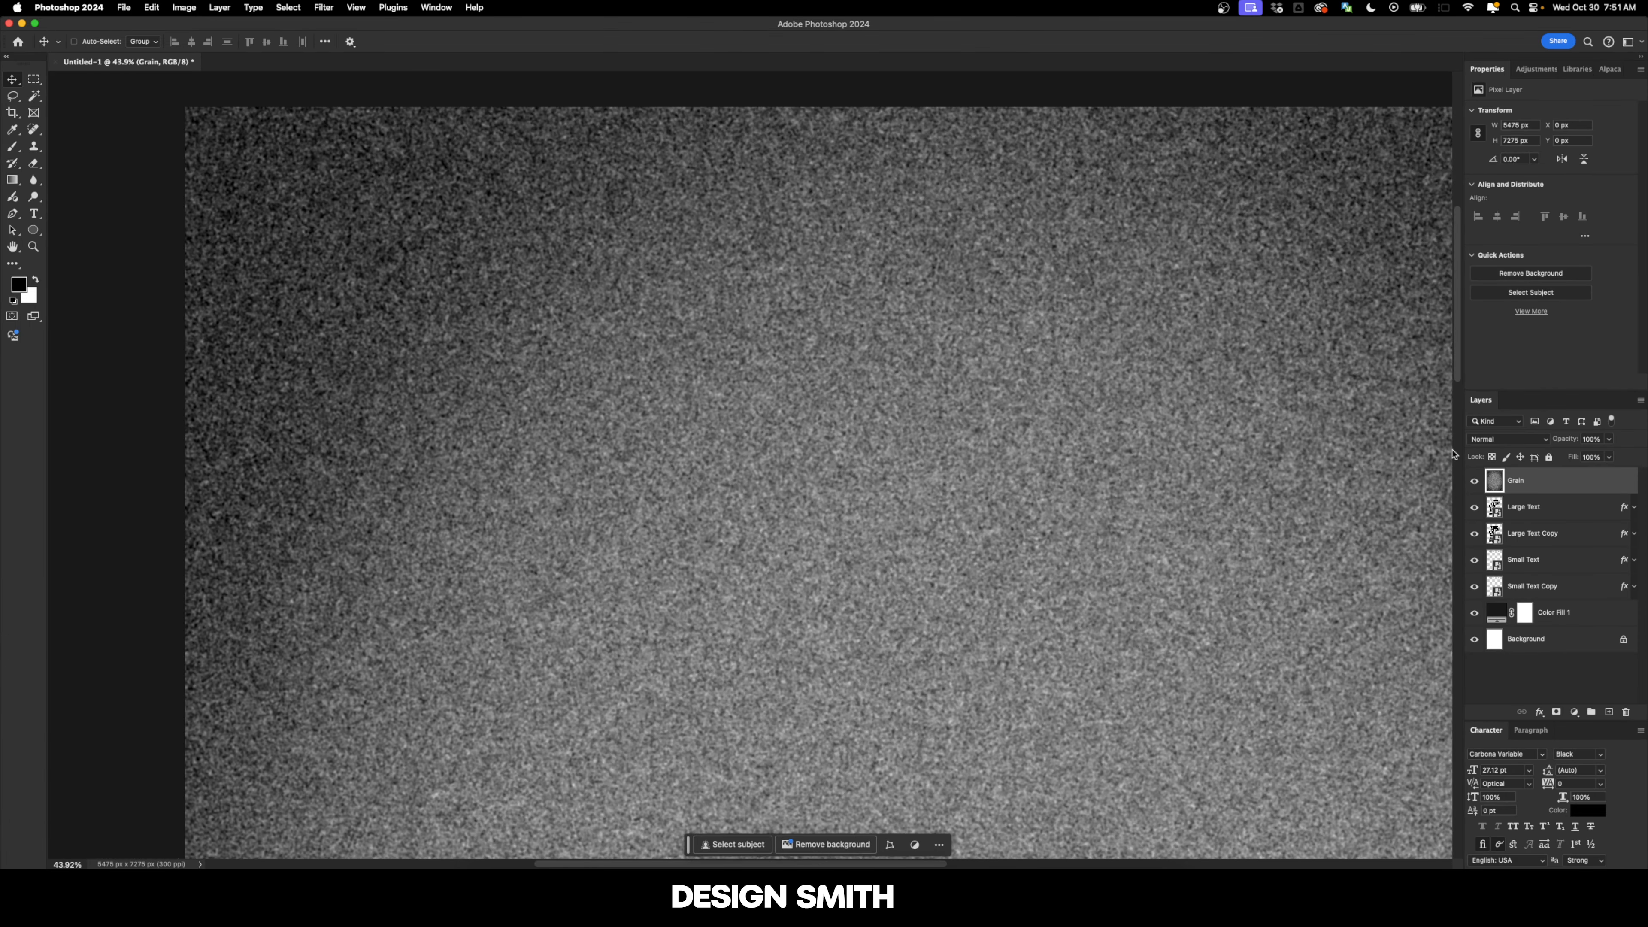
left_click(1512, 444)
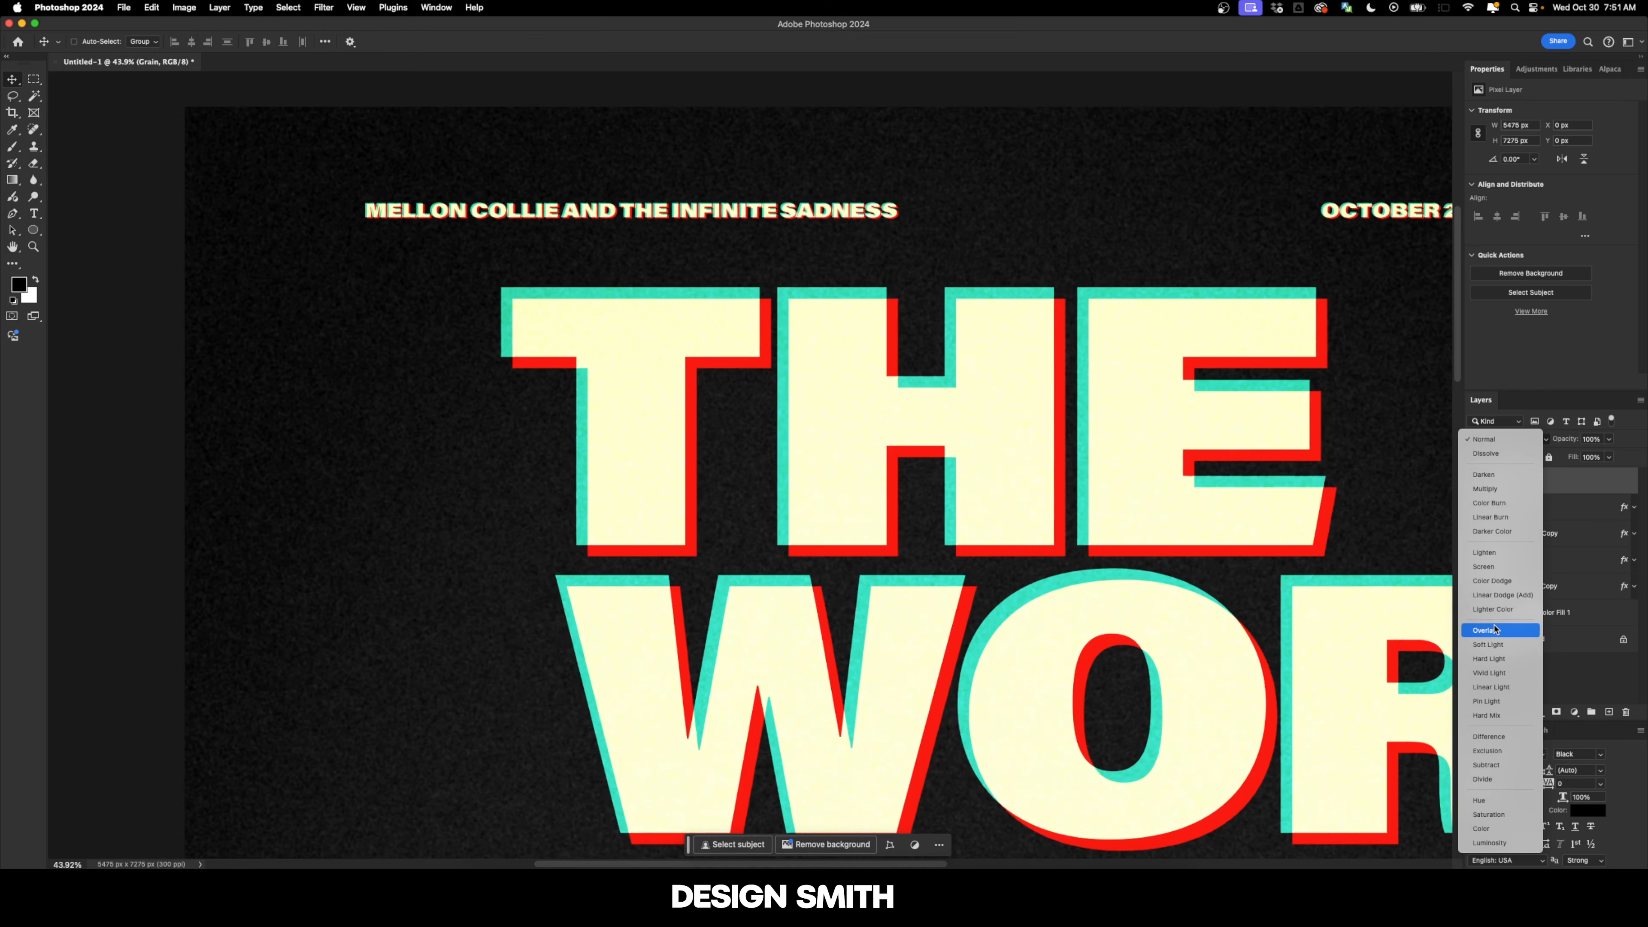
left_click(1494, 628)
Try pure black (000000) as the background color of the Color Fill 1 layer beneath the grain
left_click_drag(555, 328, 611, 393)
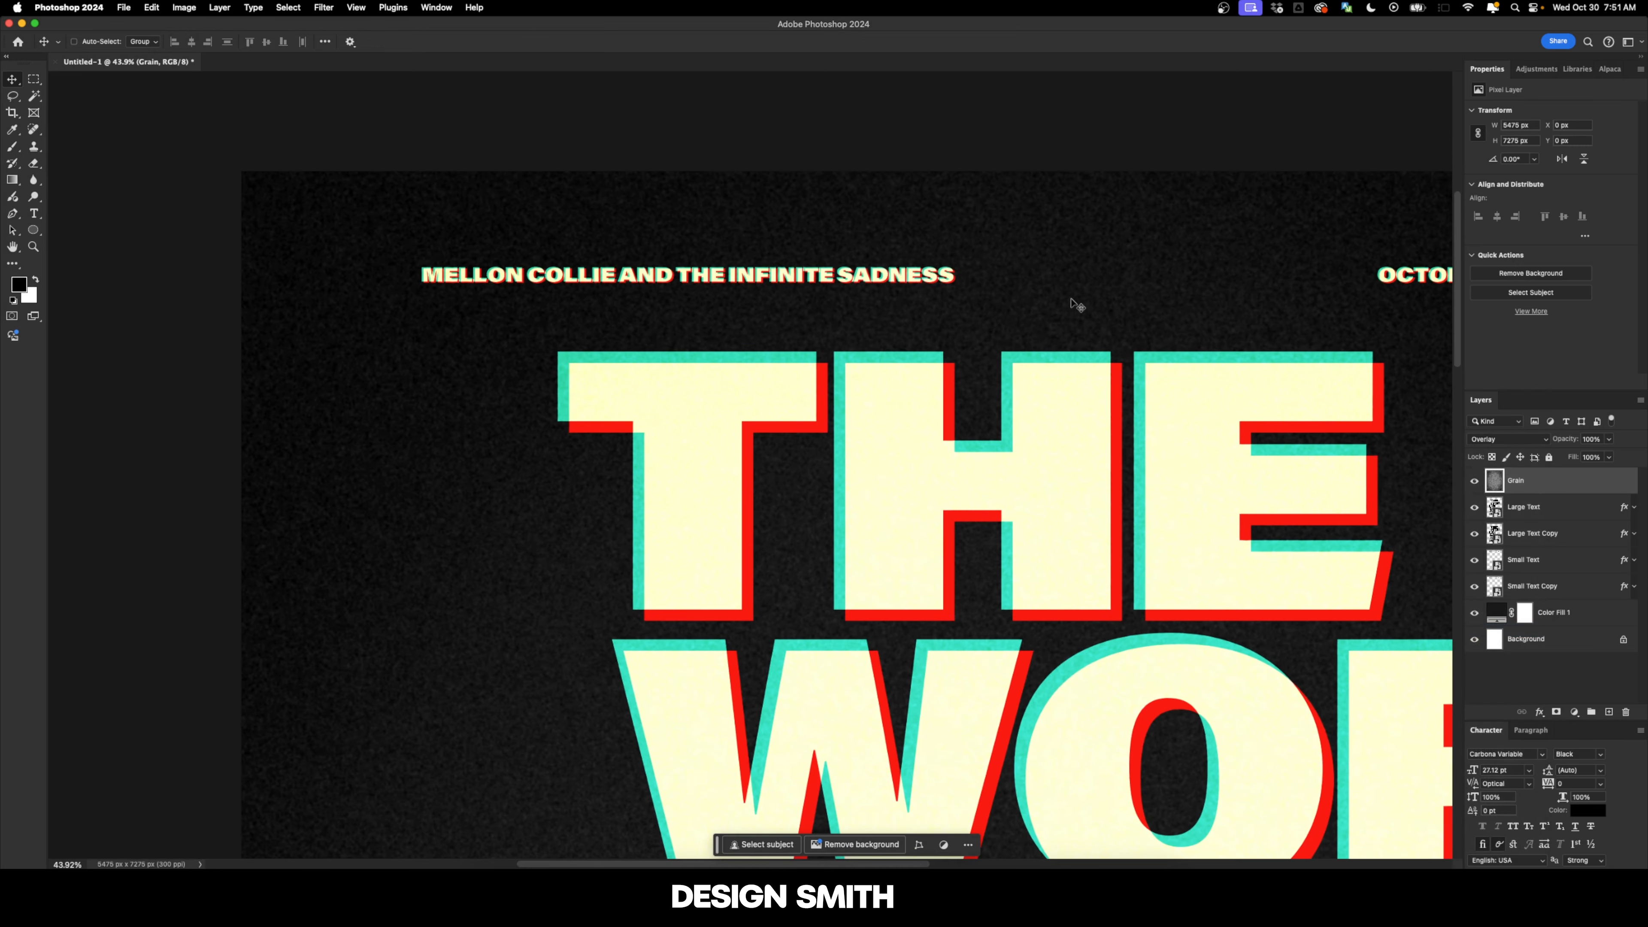
left_click_drag(791, 607, 706, 405)
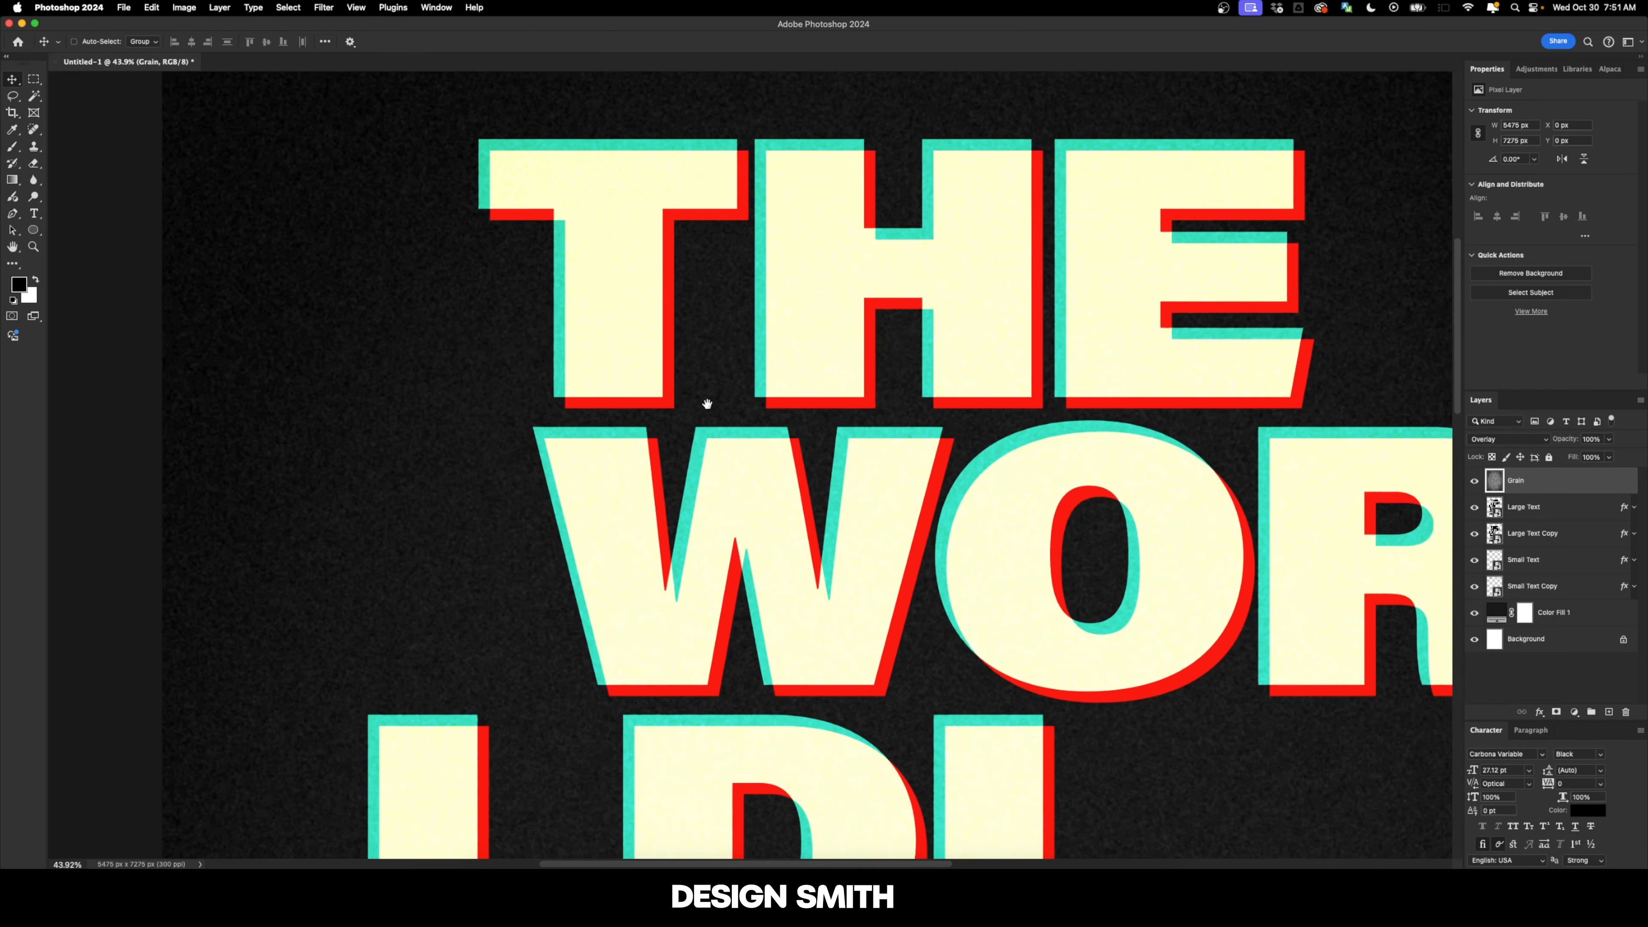
scroll(712, 450, "down", 6)
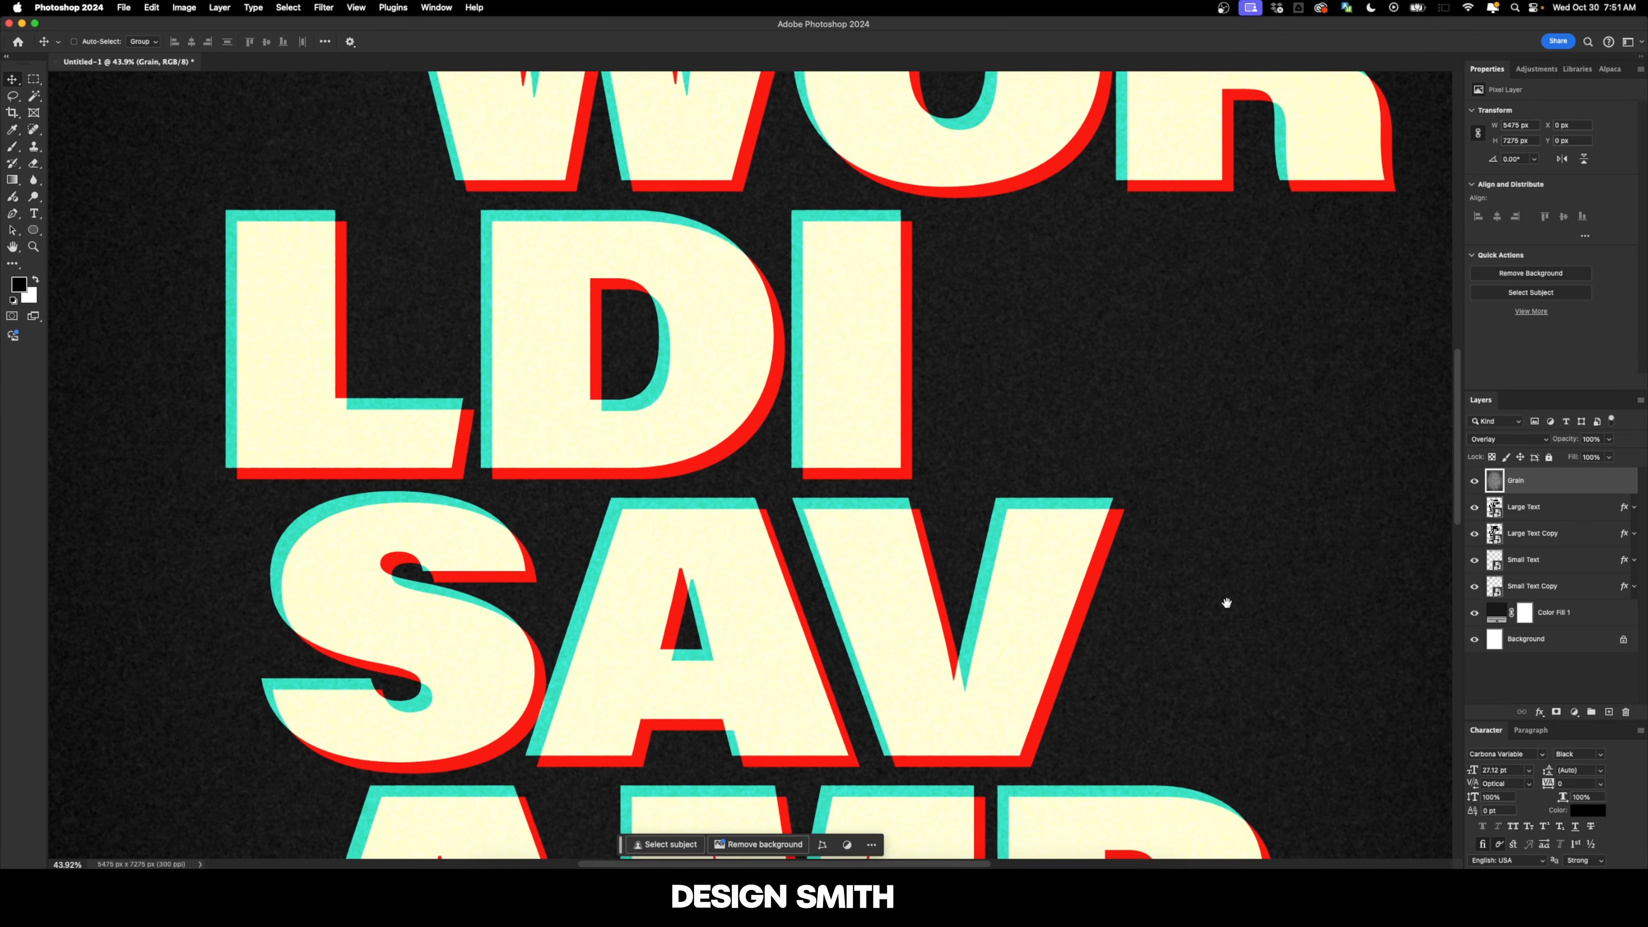
scroll(1227, 604, "down", 2)
scroll(1141, 479, "down", 3)
scroll(1140, 478, "left", 3)
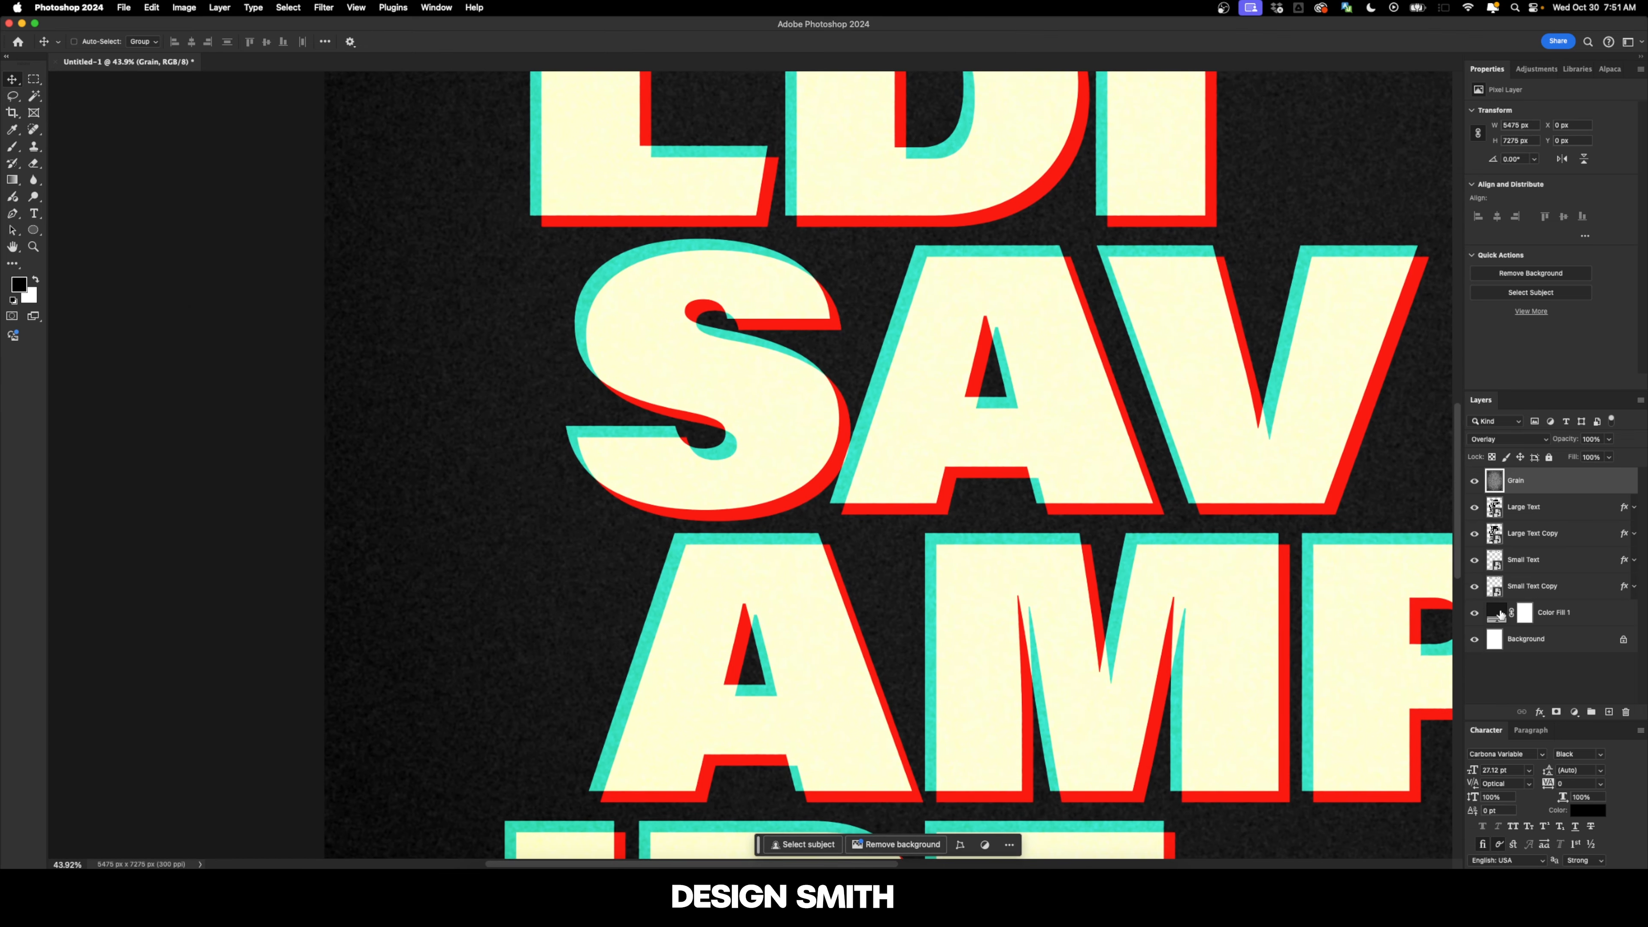
double_click(1498, 612)
type("000000")
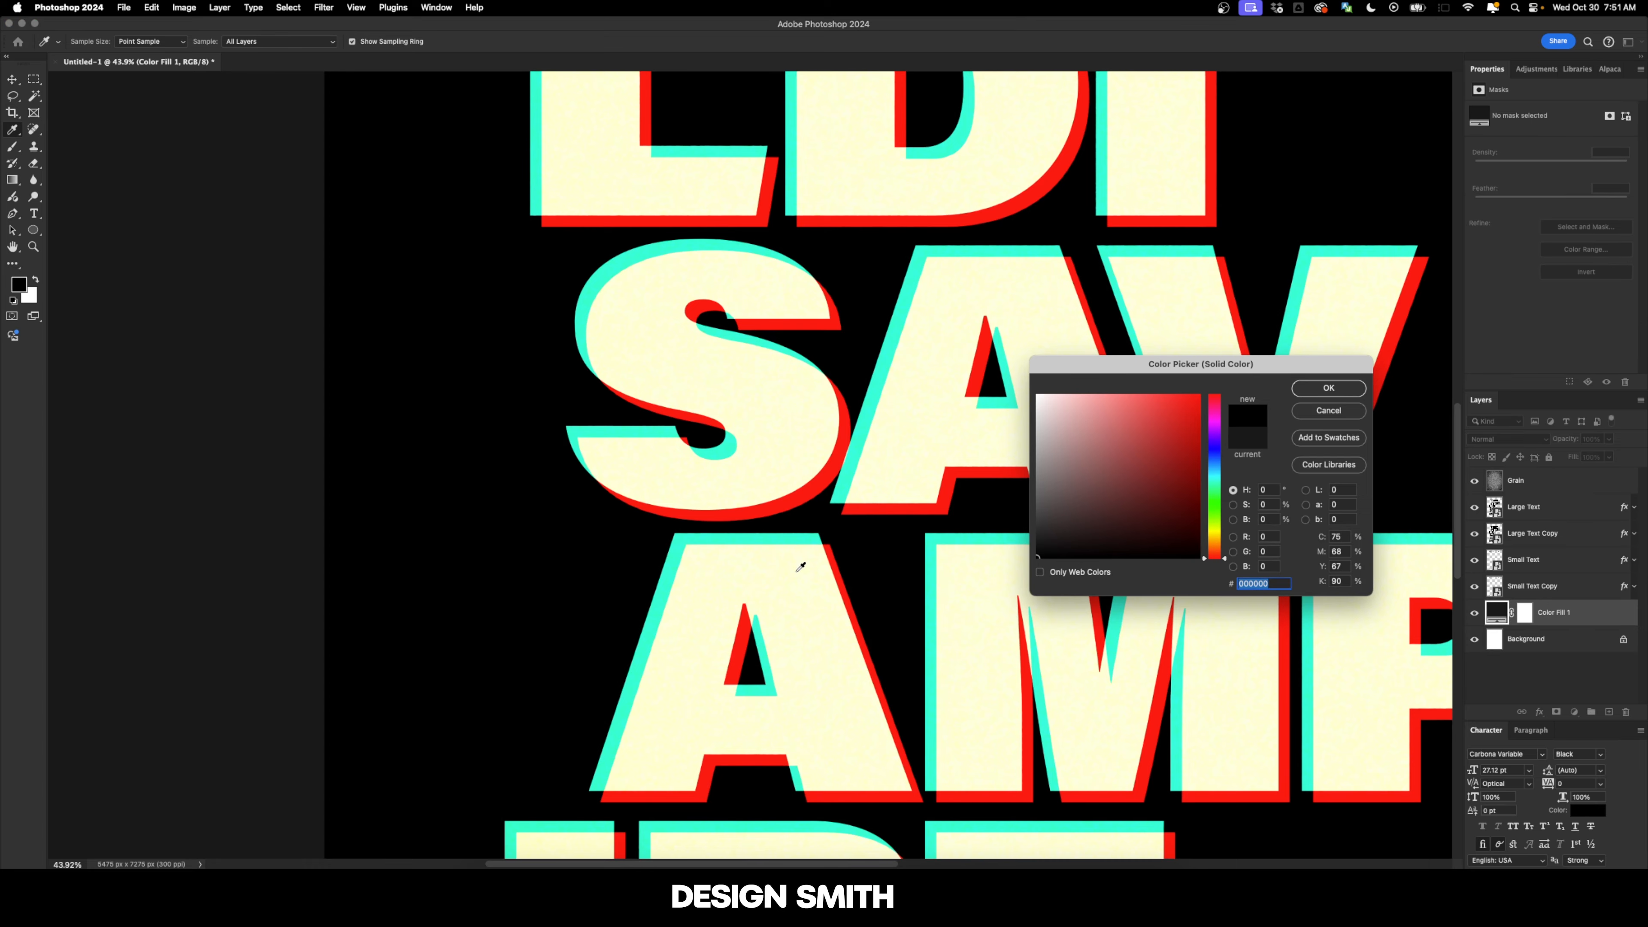
key("Escape")
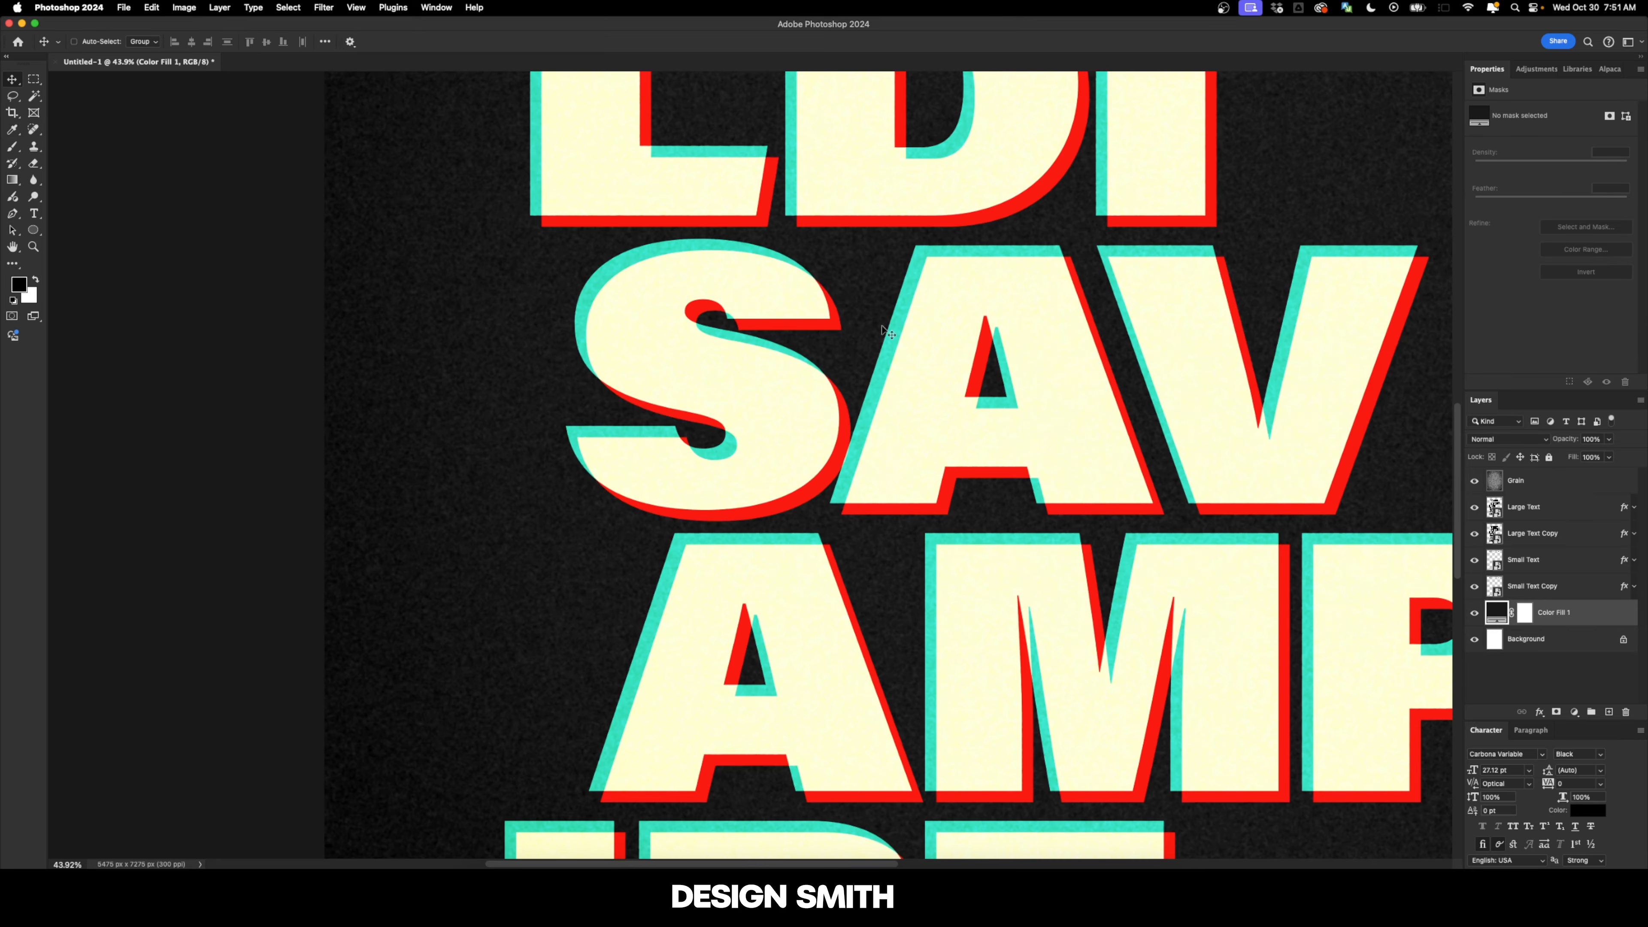
Create a new layer named Halftone directly above the Large Text layer
left_click_drag(897, 297, 897, 478)
scroll(898, 479, "up", 10)
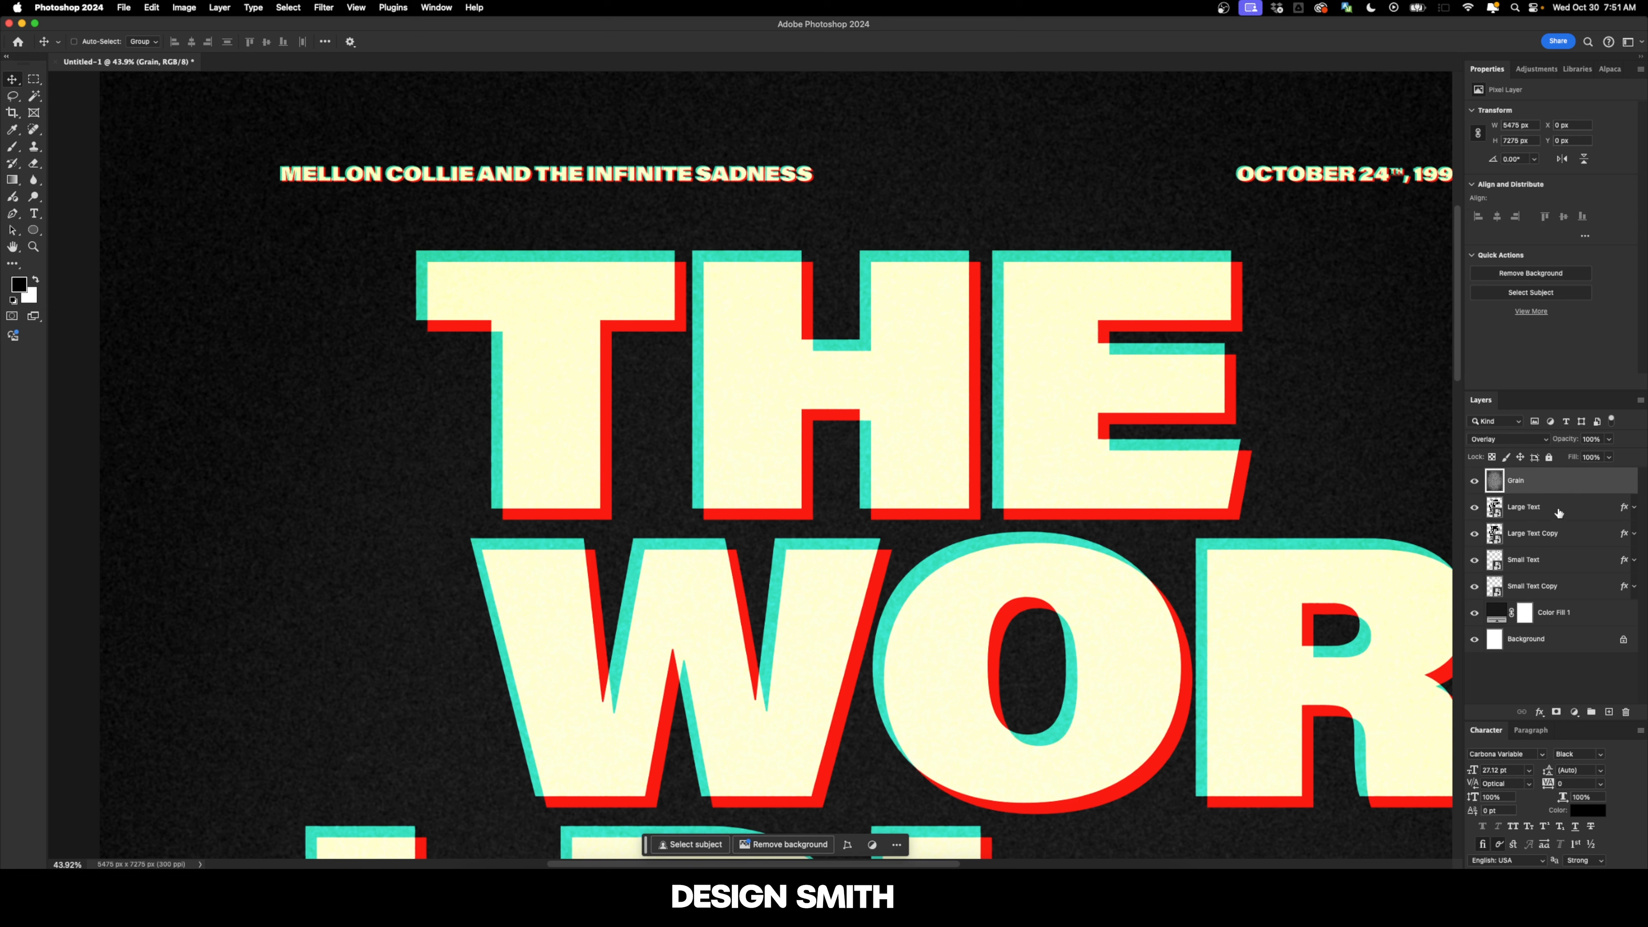
left_click(1558, 513)
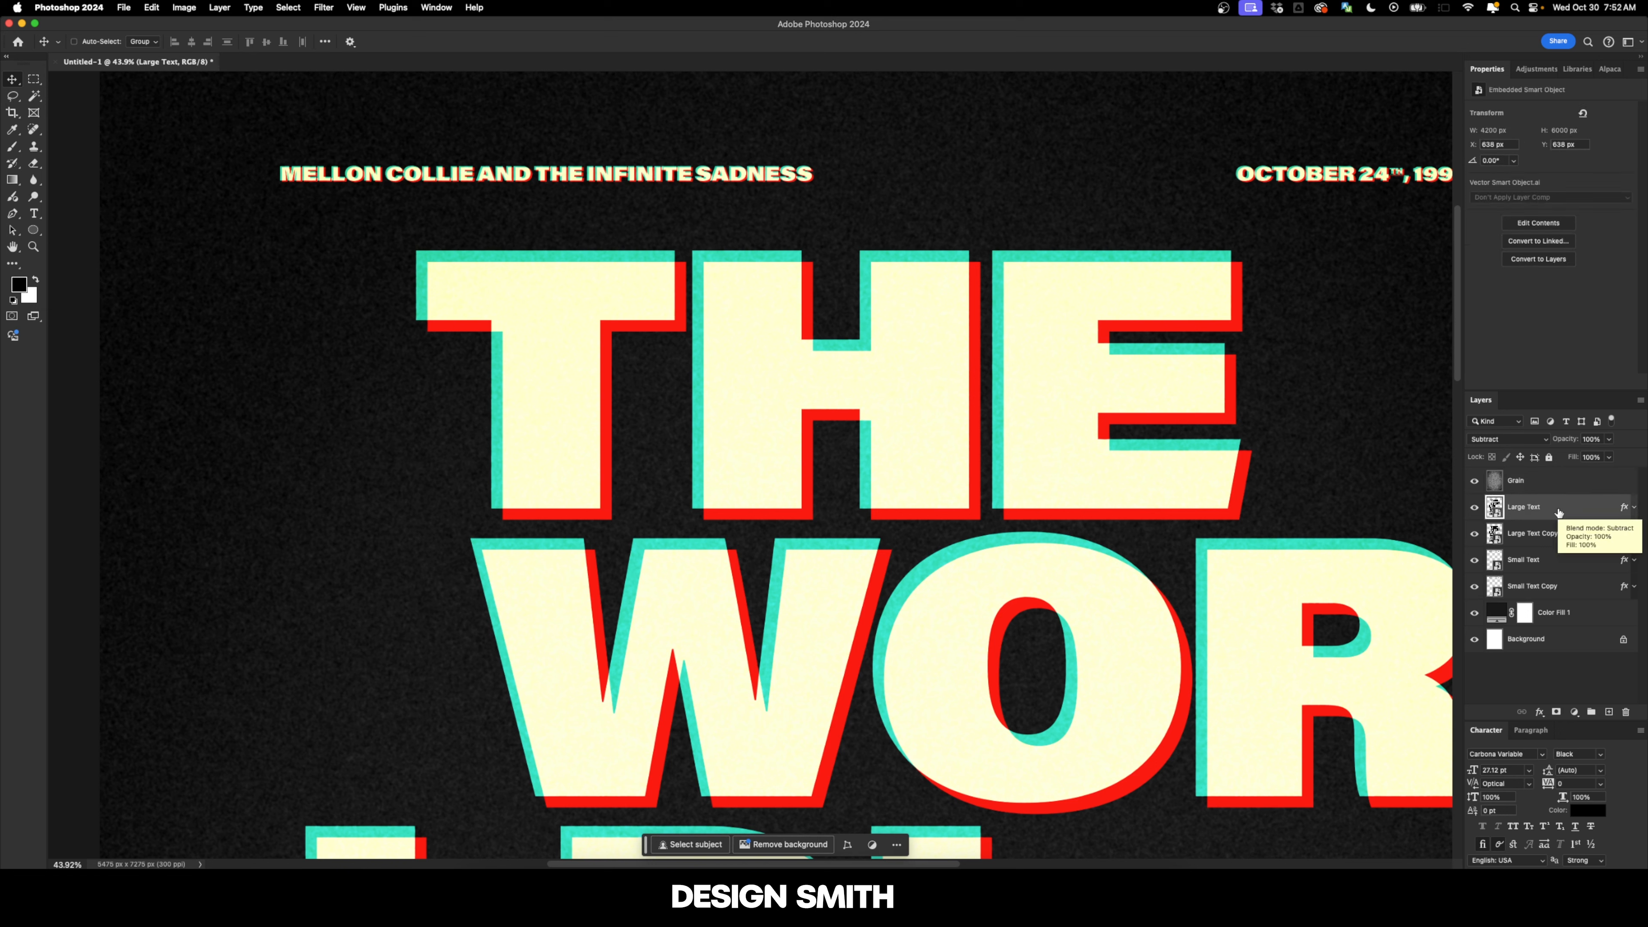
key("super+shift+n")
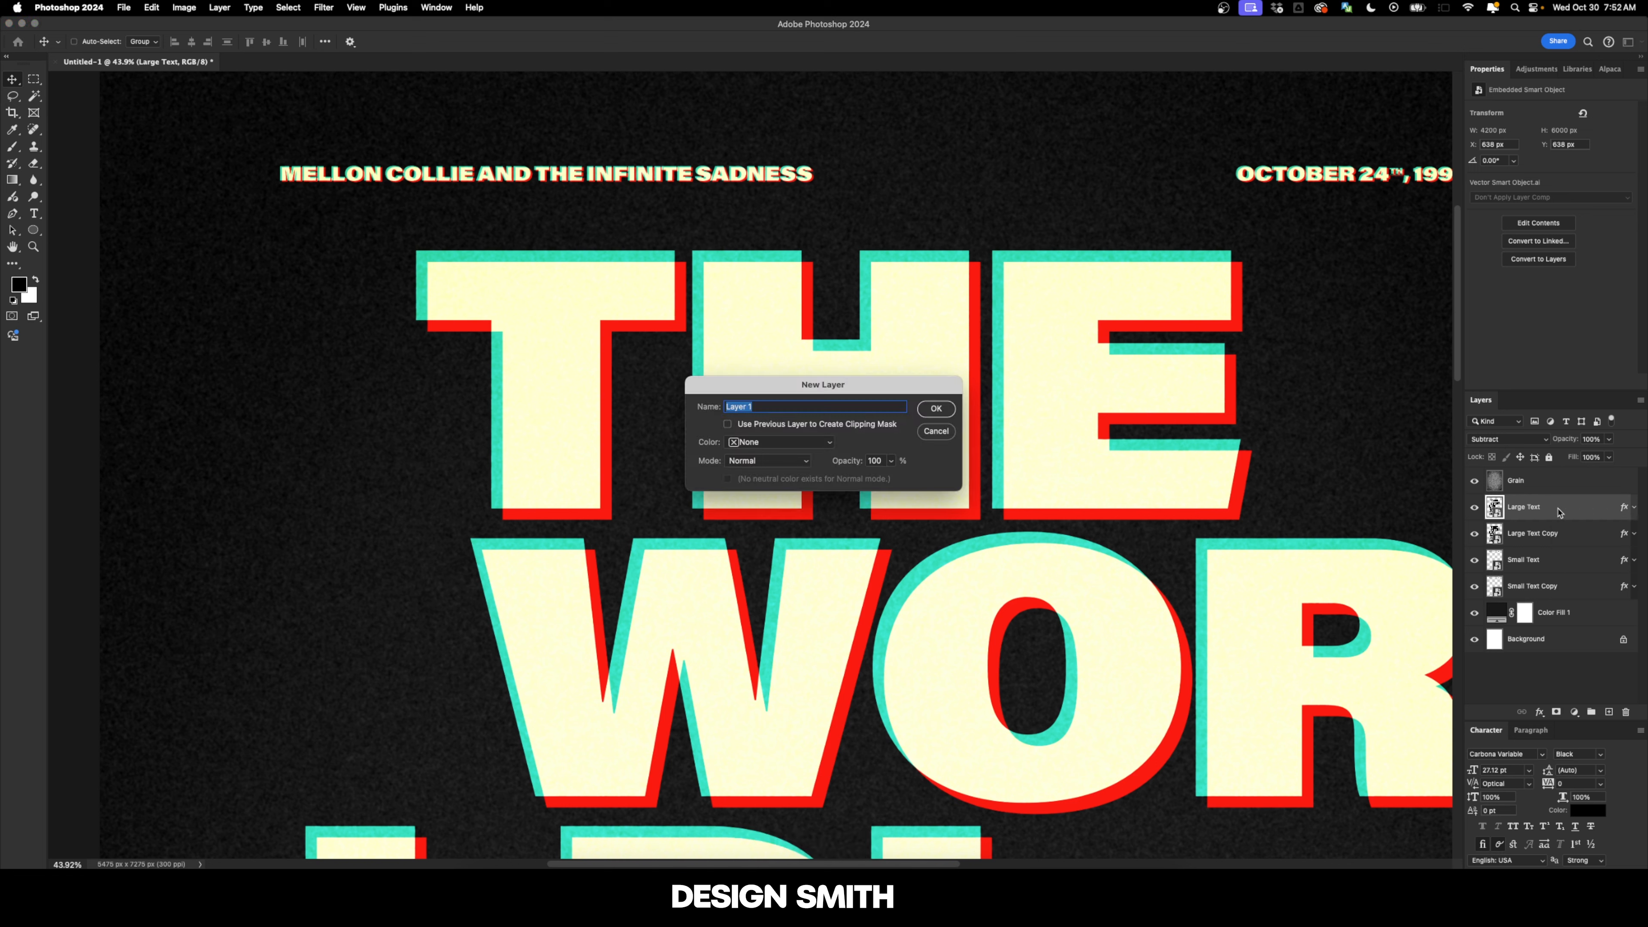
type("Halftone")
key("Return")
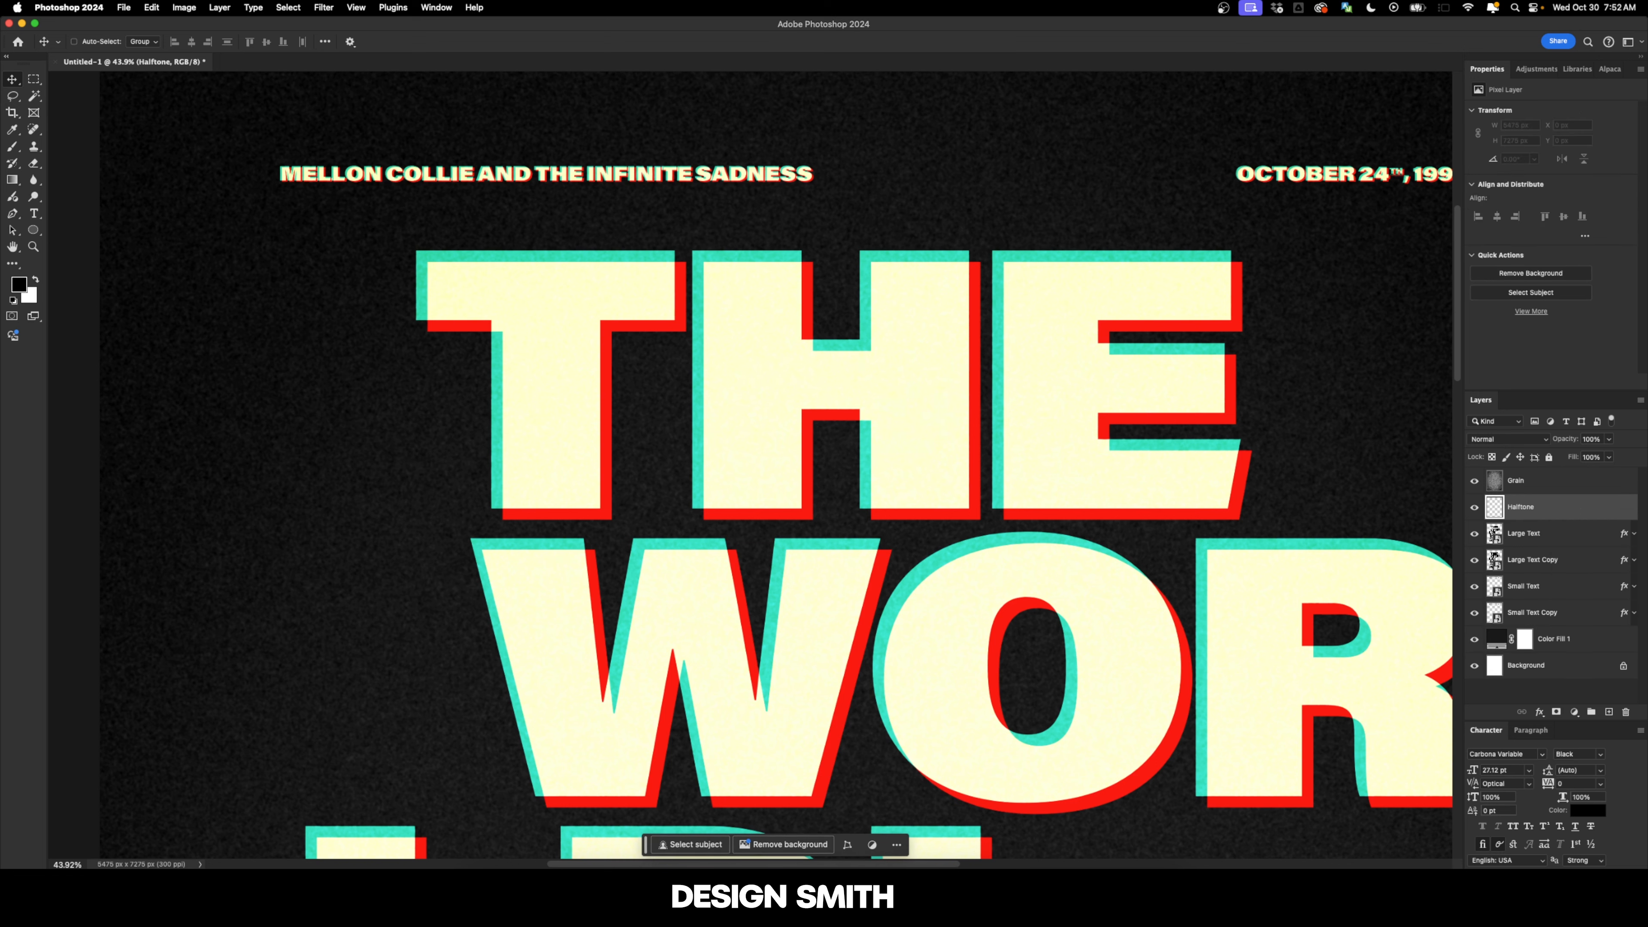
Fill the Halftone layer with 50% Gray at 100% opacity in Normal mode and hide the Grain layer
key("shift+F5")
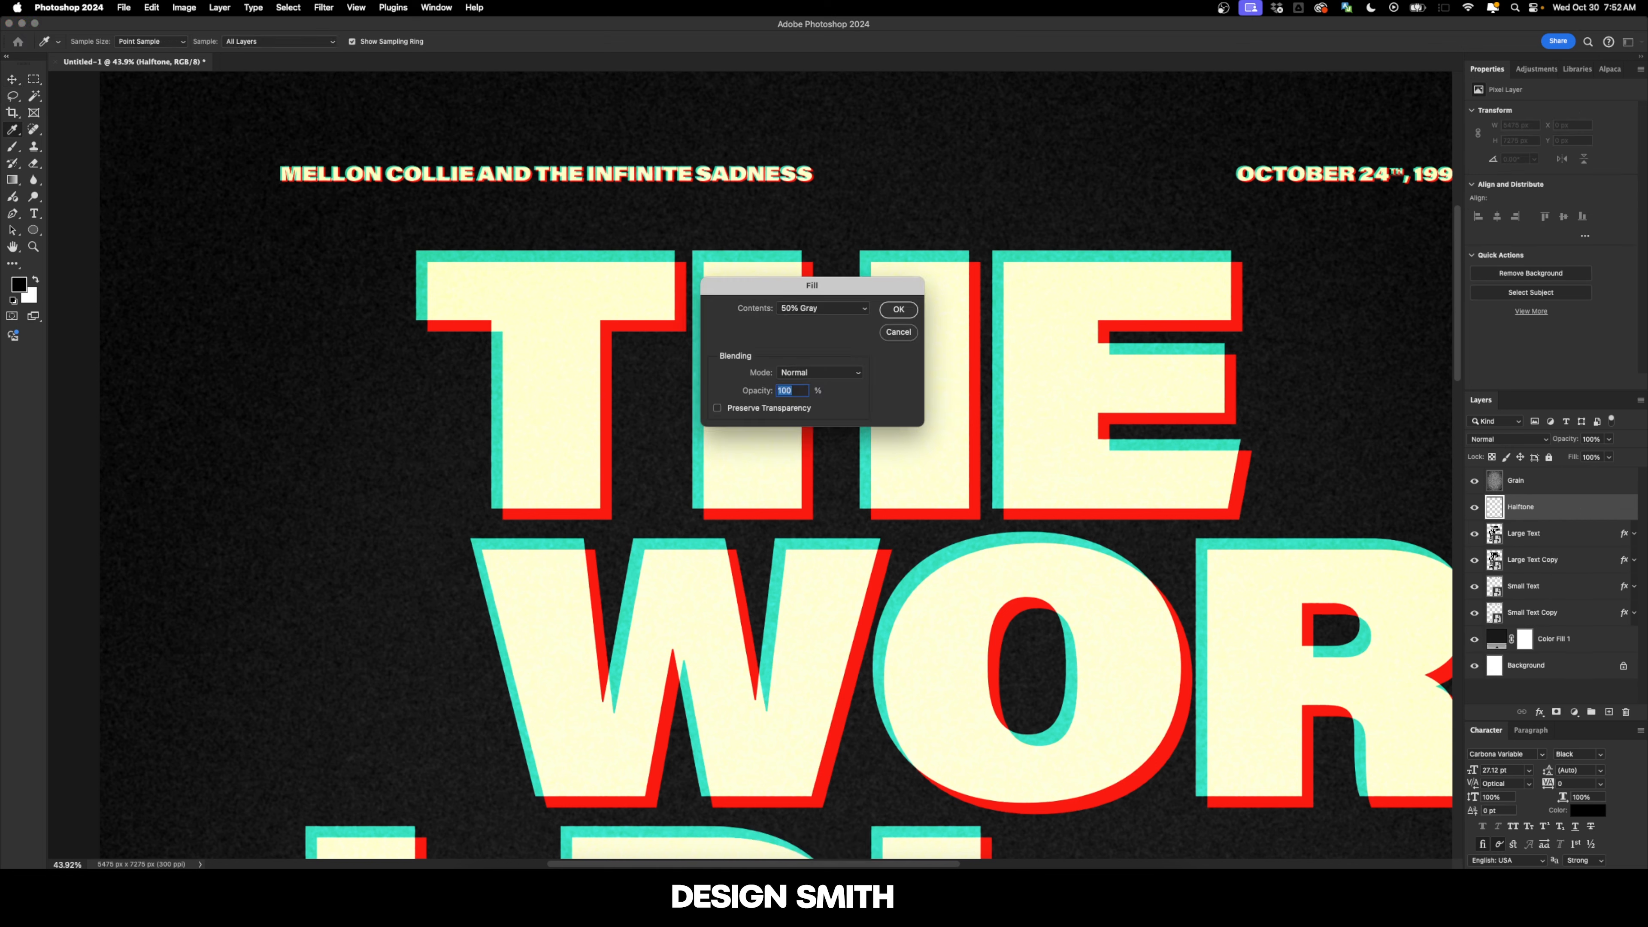
left_click(898, 310)
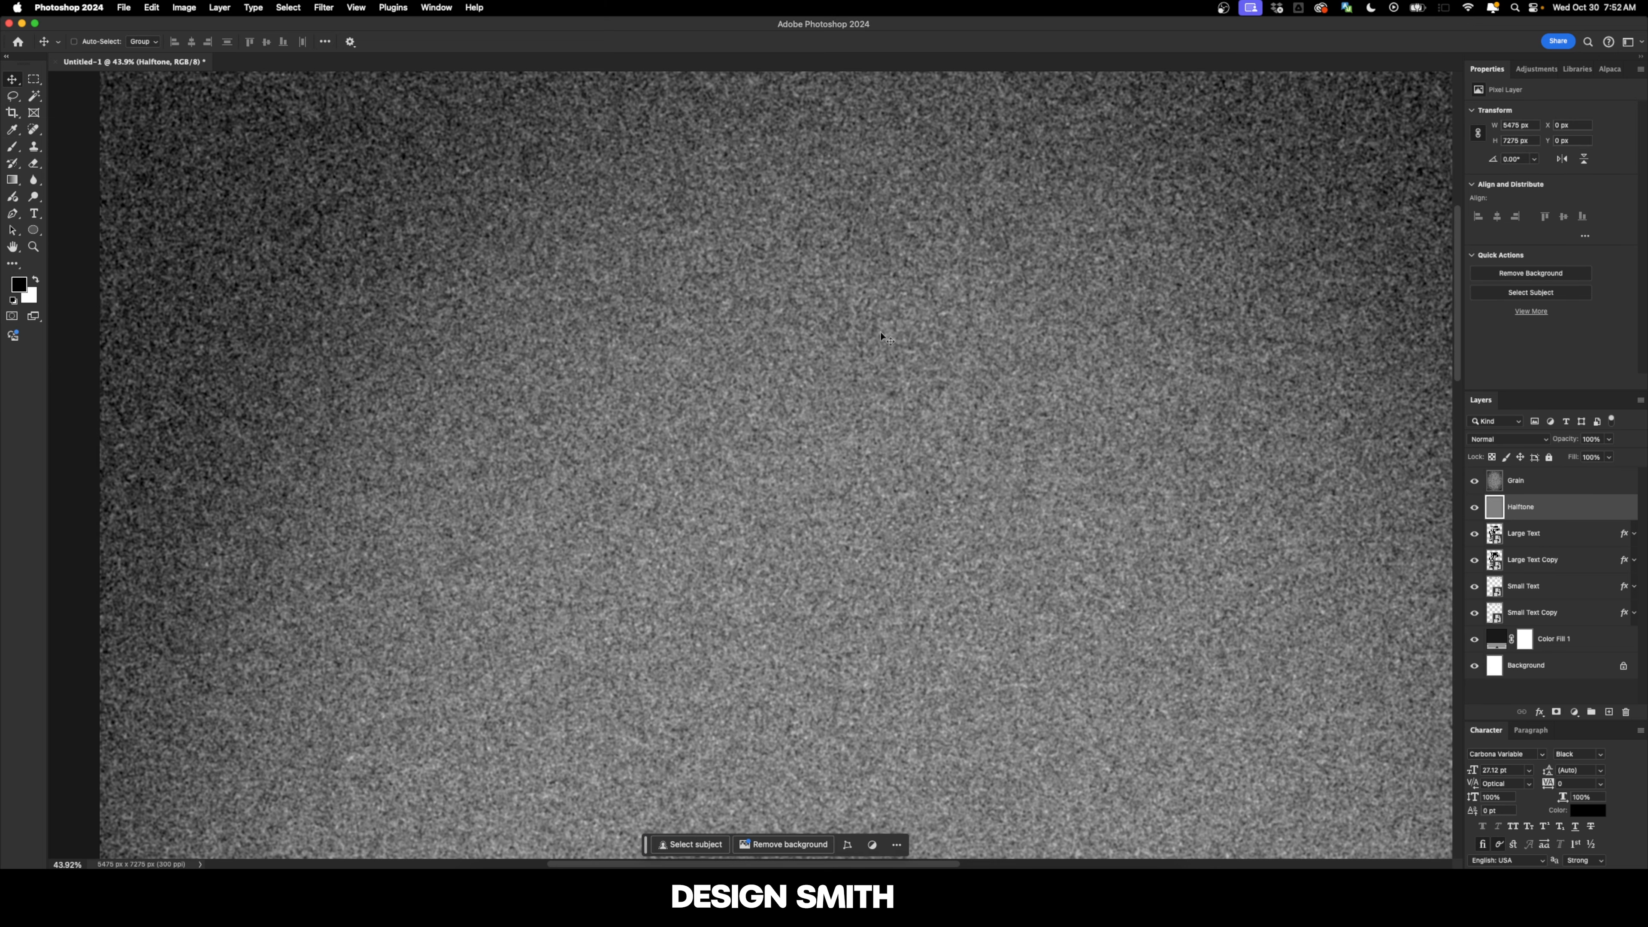
left_click(1475, 484)
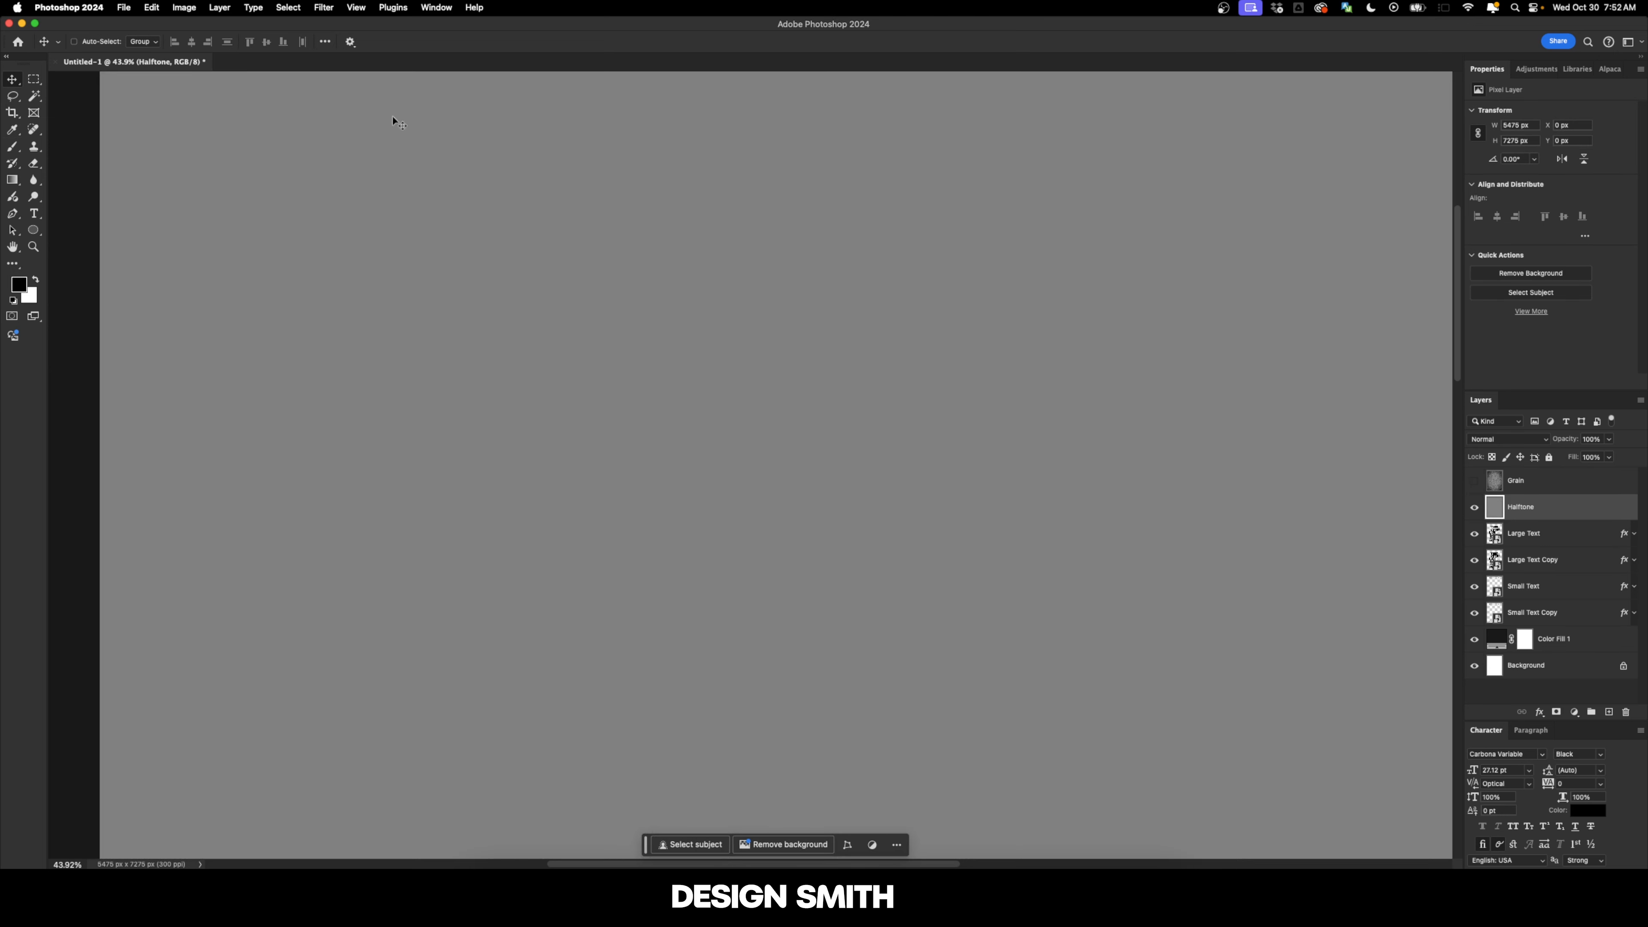
Choose a filter for the gray Halftone layer
left_click(316, 7)
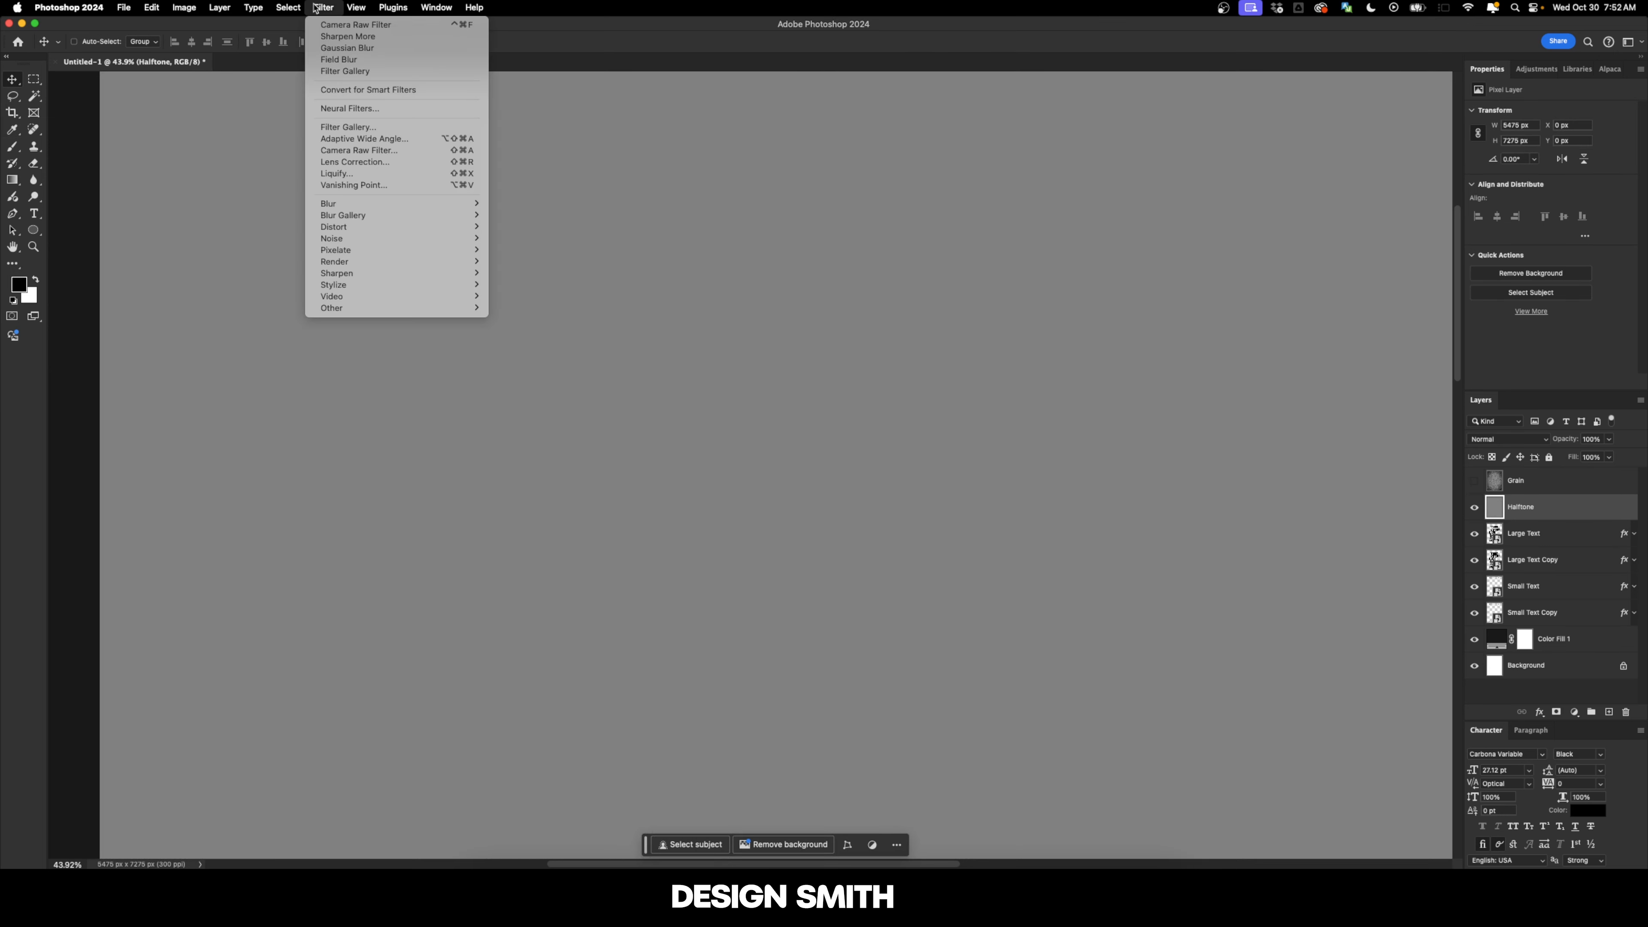